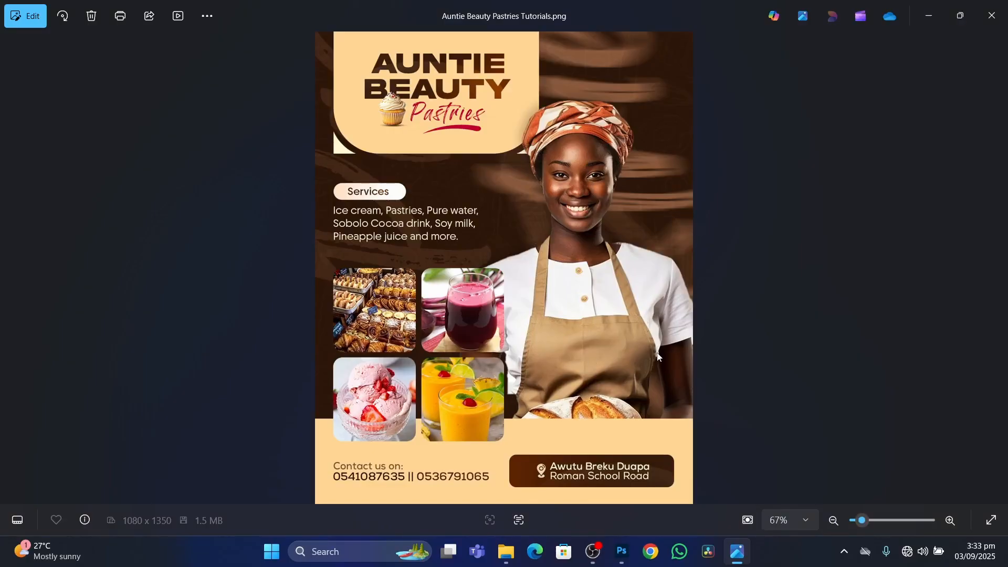
# Switch to File Explorer and open the KimoDesigns_Resources folder of the Auntie Beauty Pastries project.
pyautogui.click(621, 557)
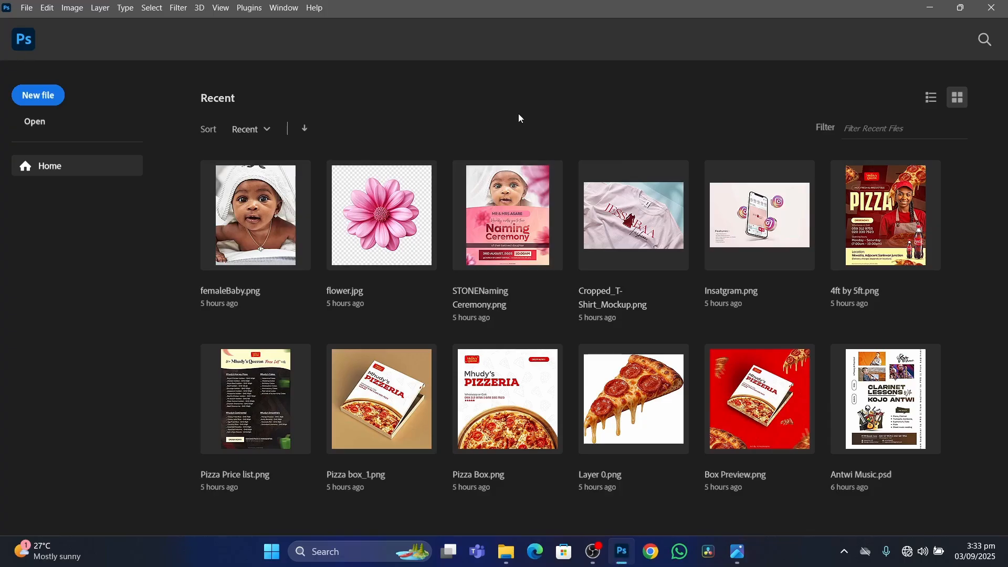
pyautogui.click(506, 552)
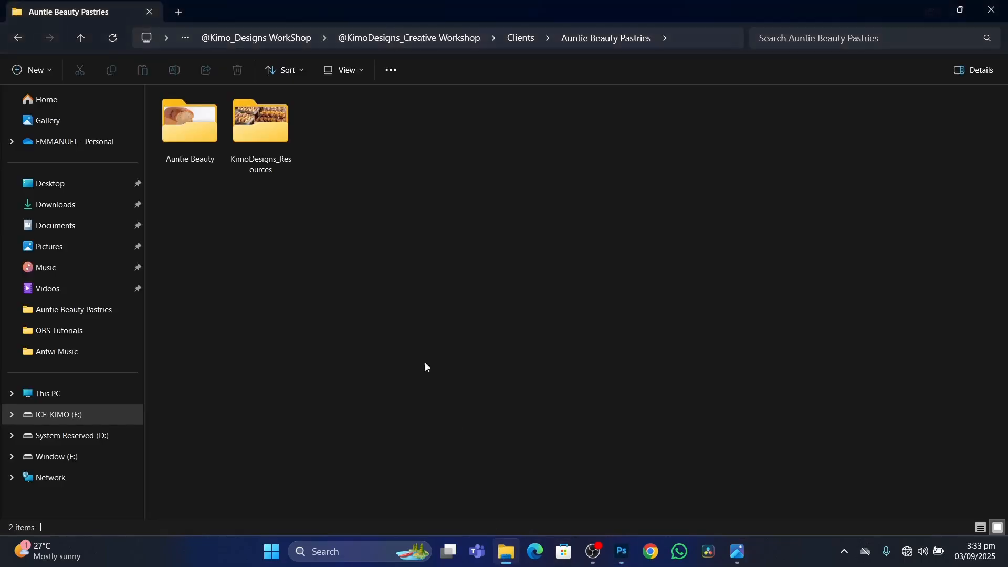
pyautogui.doubleClick(273, 130)
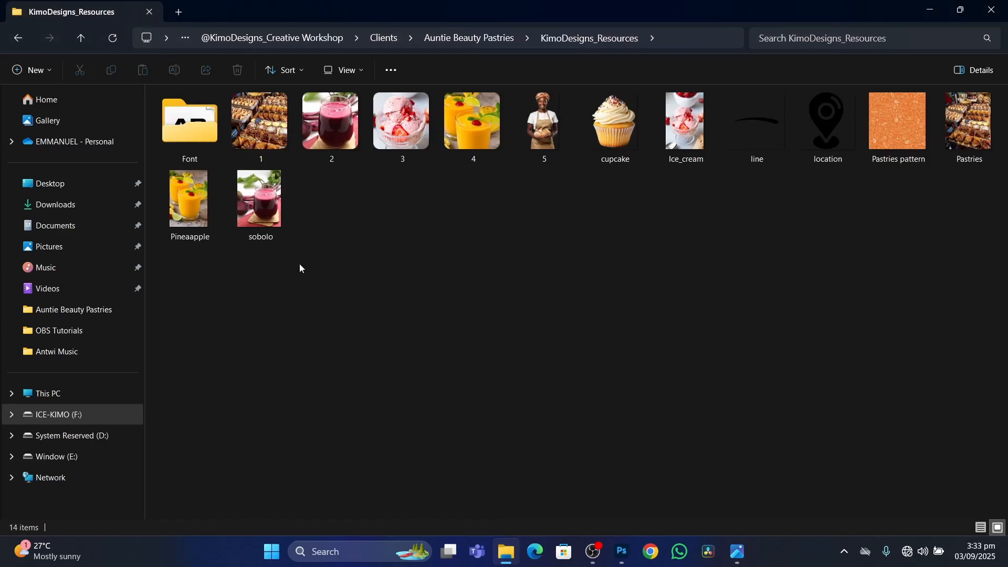
# Examine the font files in the Font folder and the actions available for all of them, and return to the resources folder.
pyautogui.doubleClick(188, 121)
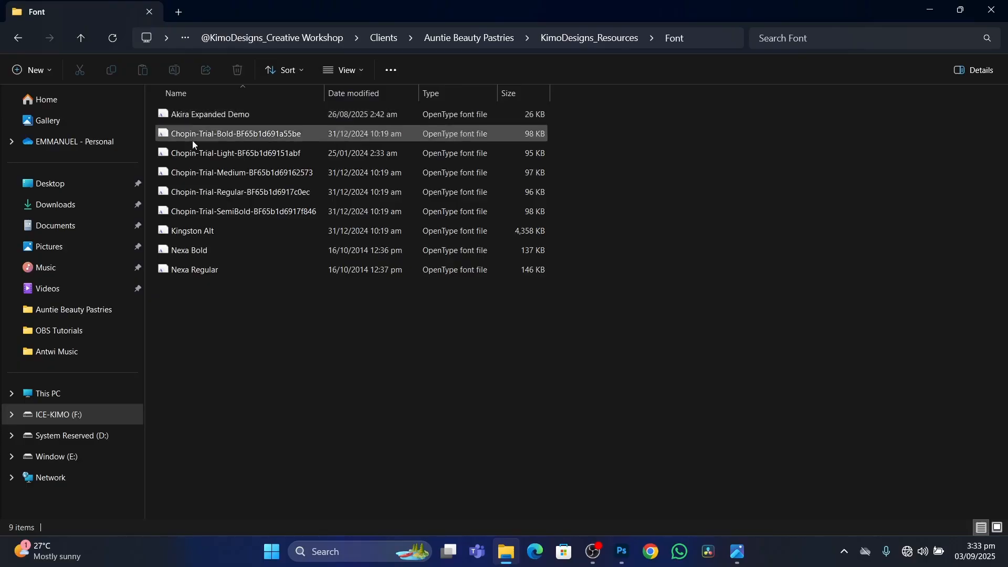
pyautogui.moveTo(215, 339); pyautogui.dragTo(212, 88)
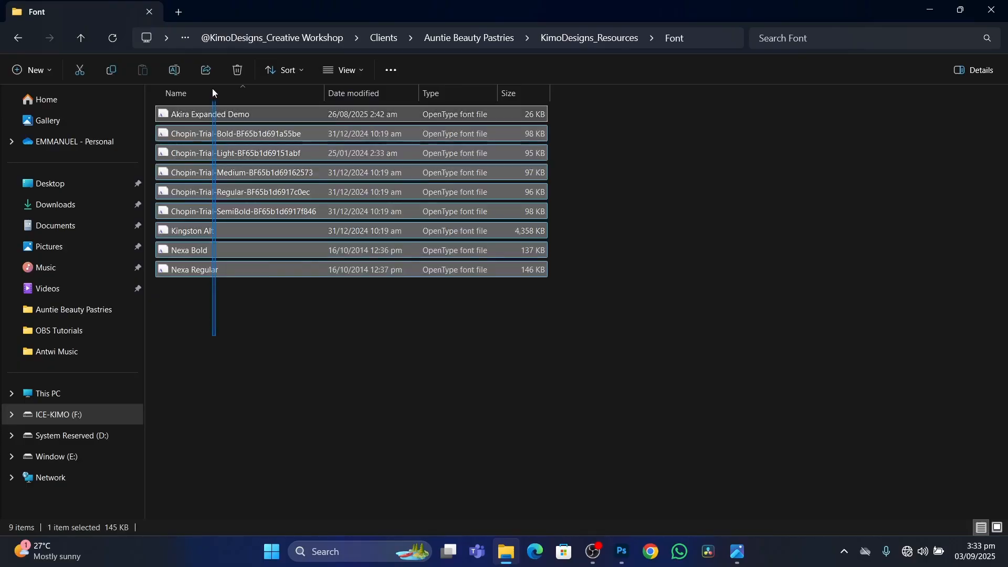
pyautogui.rightClick(245, 153)
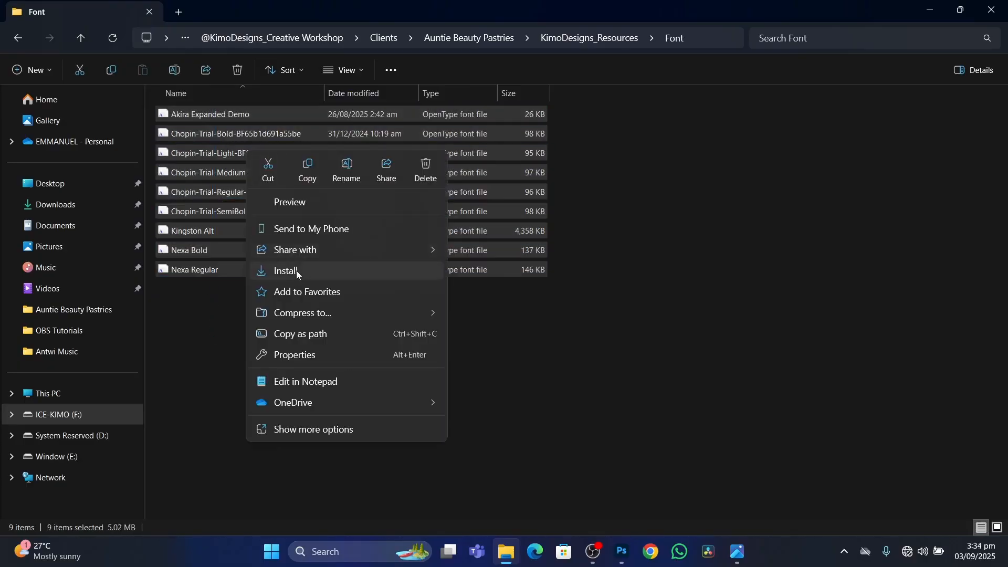
pyautogui.click(583, 298)
pyautogui.click(17, 38)
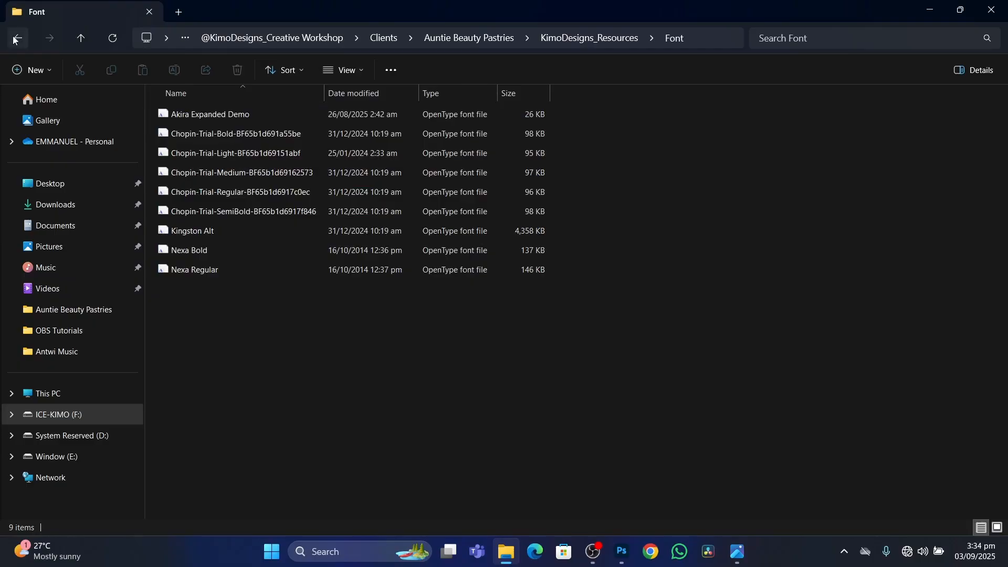
# Switch to Photoshop and start a new document from the Default Photoshop Size preset, naming it Auntie Beauty Pastries.
pyautogui.click(621, 555)
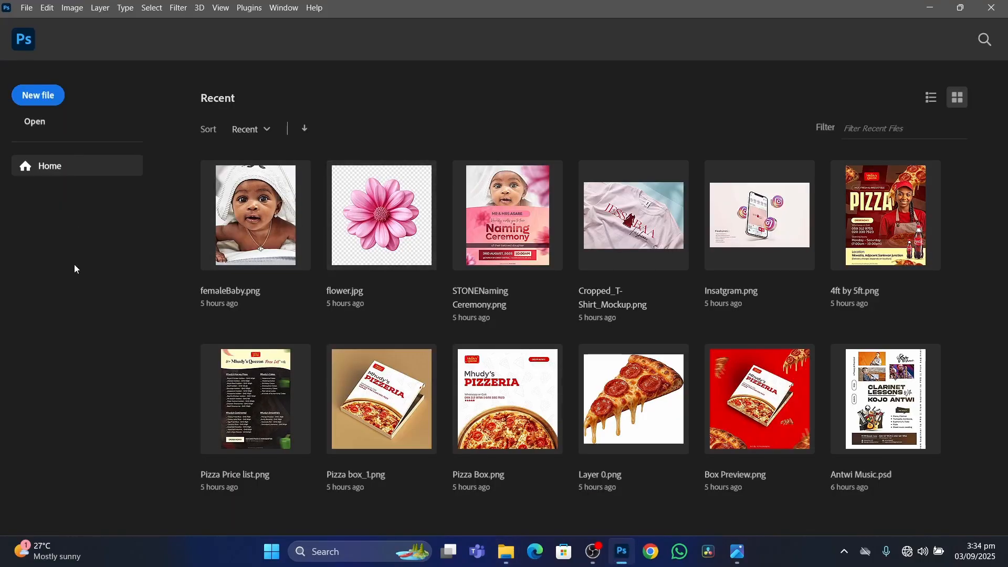
pyautogui.click(53, 101)
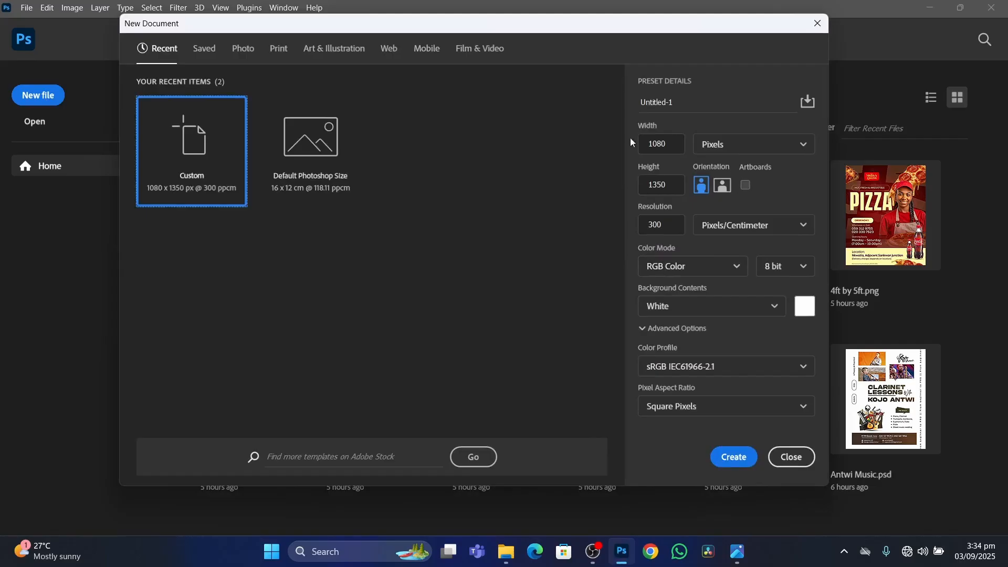
pyautogui.click(287, 157)
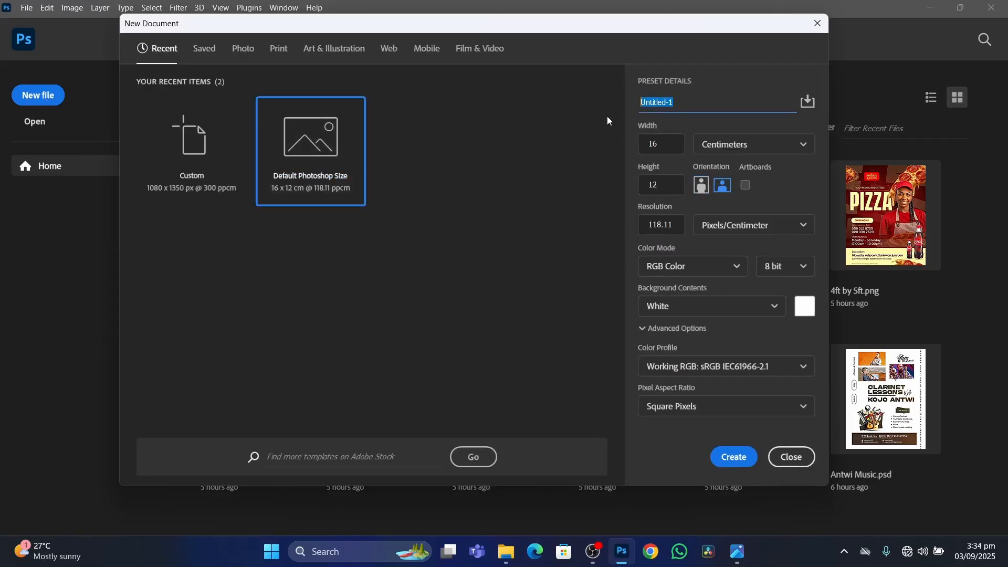
pyautogui.write('Auntie Beauty Pastries')
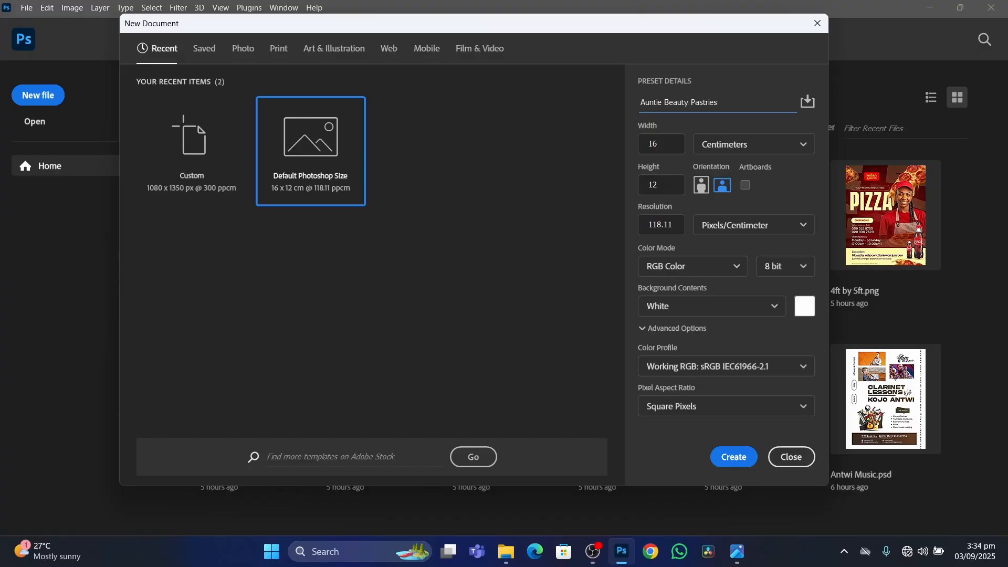
pyautogui.moveTo(715, 108); pyautogui.dragTo(634, 111)
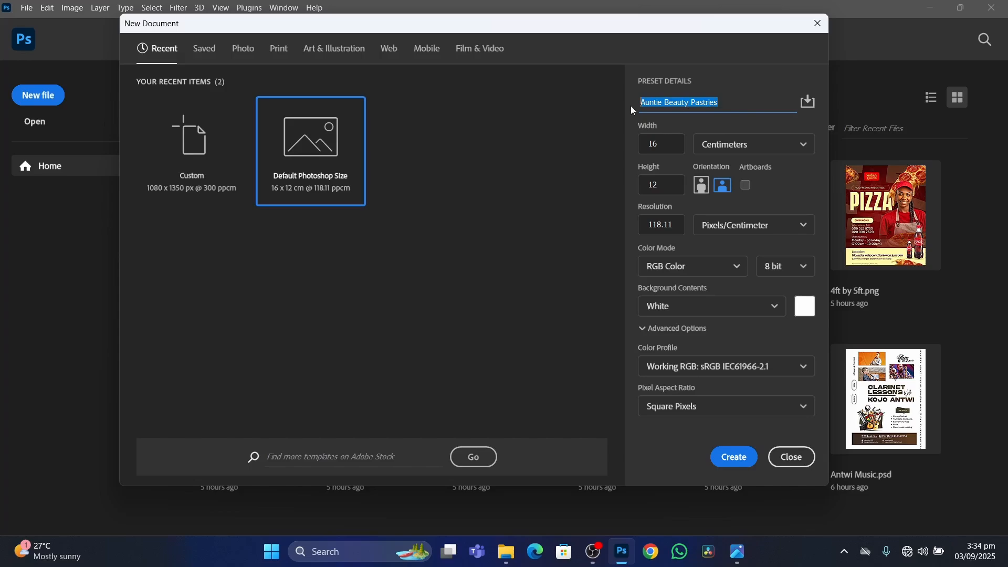
pyautogui.click(587, 133)
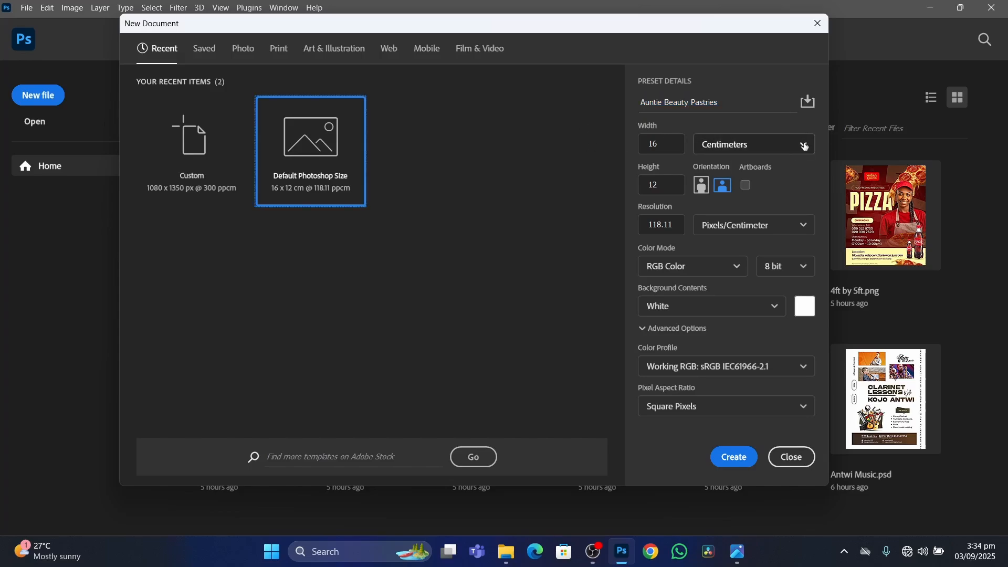
# Set the new document's units to pixels, with a width of 1080 and a height of 1350.
pyautogui.click(735, 151)
pyautogui.click(735, 170)
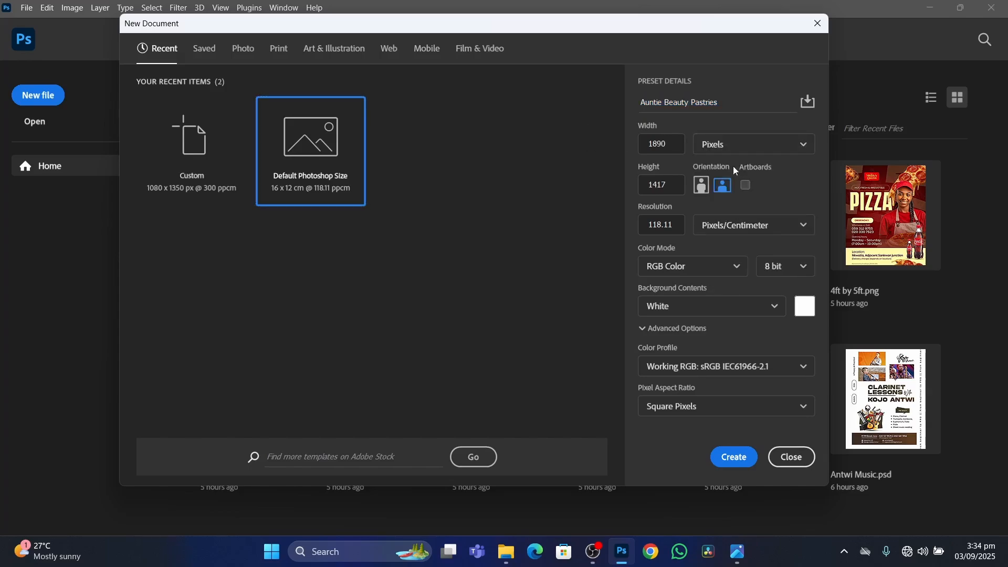
pyautogui.moveTo(668, 144); pyautogui.dragTo(640, 148)
pyautogui.write('1080')
pyautogui.moveTo(668, 184); pyautogui.dragTo(633, 187)
pyautogui.write('1350')
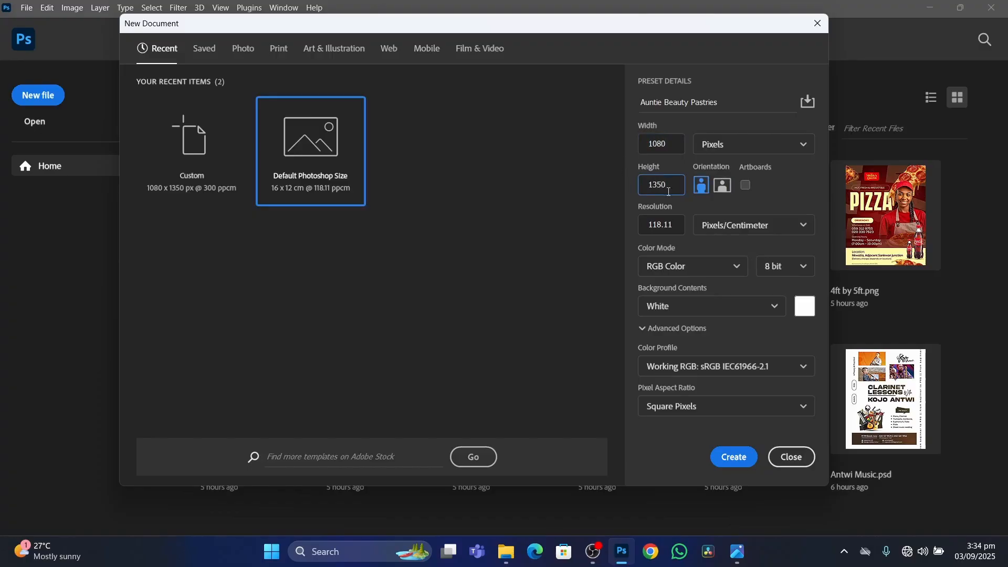
# Set the resolution to 300 pixels/centimeter and create the document.
pyautogui.moveTo(669, 227); pyautogui.dragTo(625, 226)
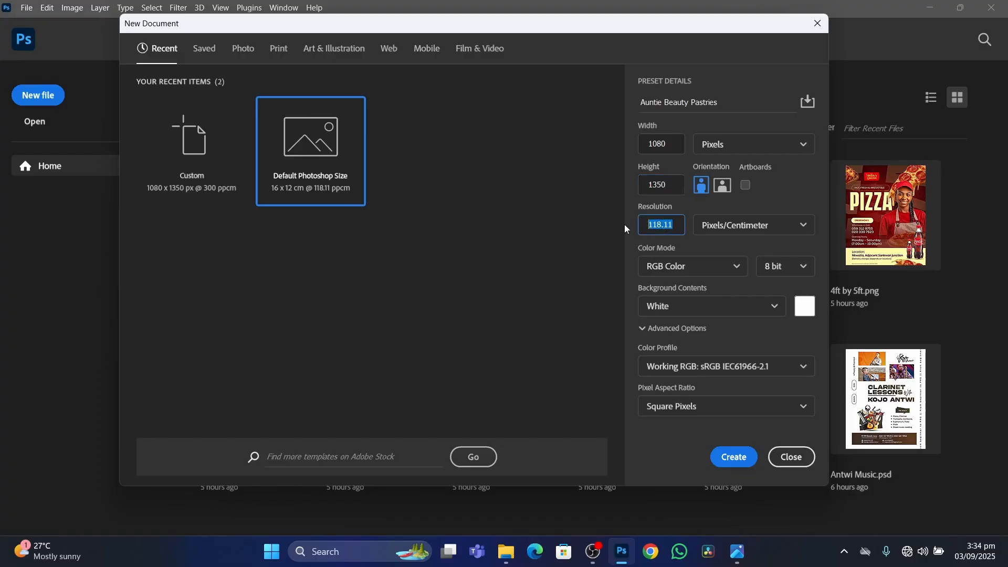
pyautogui.write('300')
pyautogui.click(651, 329)
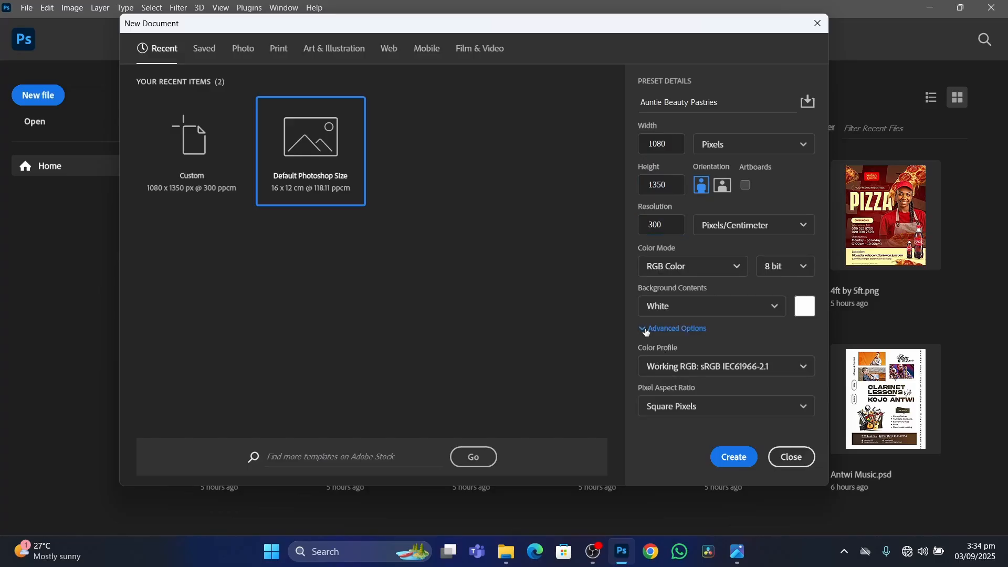
pyautogui.click(651, 329)
pyautogui.click(715, 455)
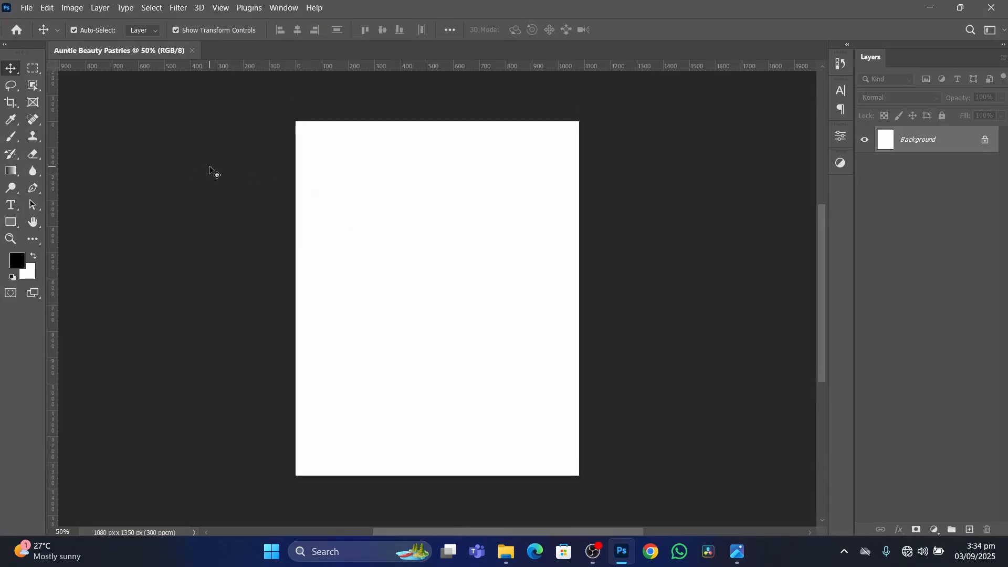
# Reset the workspace to its default panel layout.
pyautogui.click(285, 8)
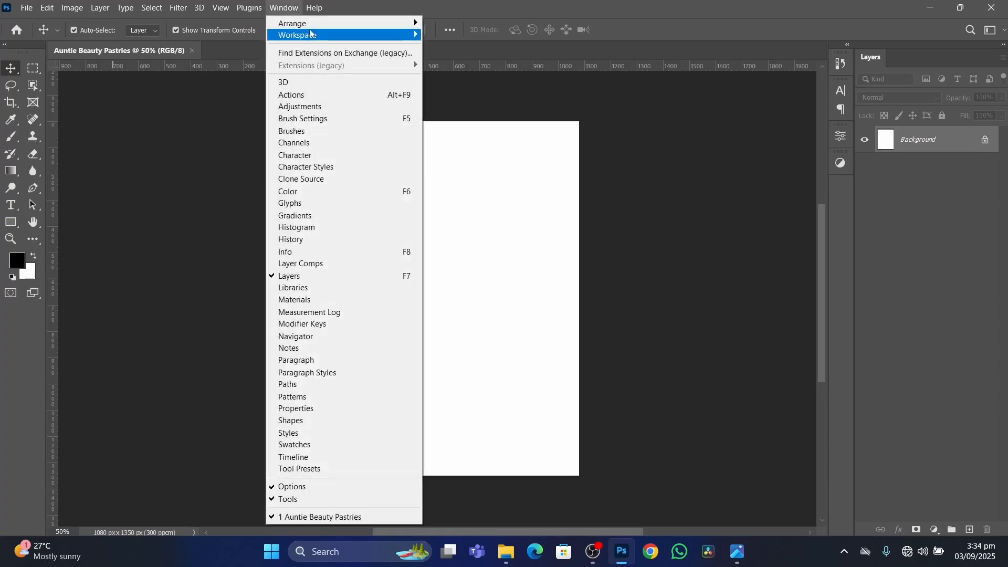
pyautogui.moveTo(314, 35)
pyautogui.click(482, 114)
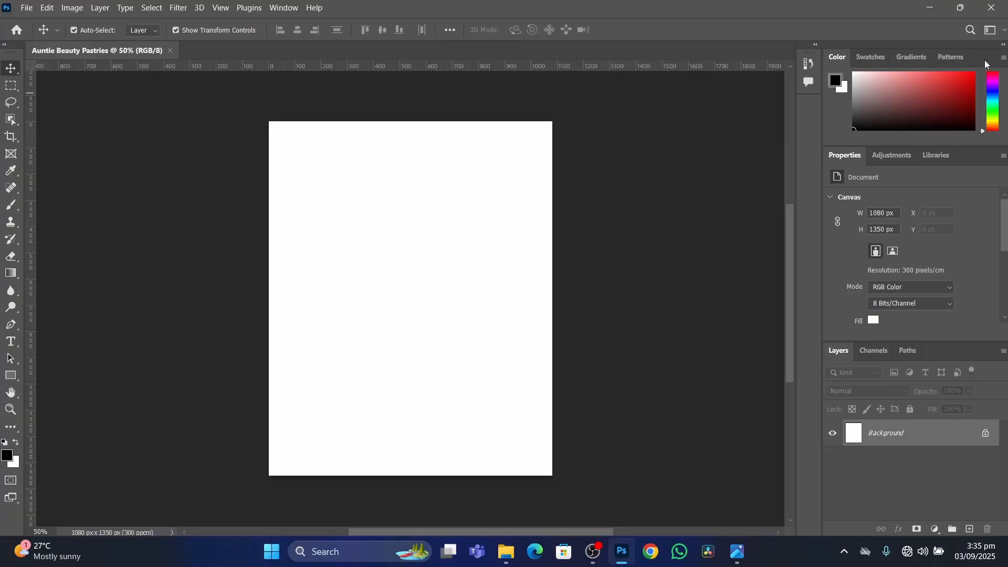
# Detach and close the Color panel group and the Comments panel.
pyautogui.moveTo(984, 60); pyautogui.dragTo(650, 141)
pyautogui.click(641, 141)
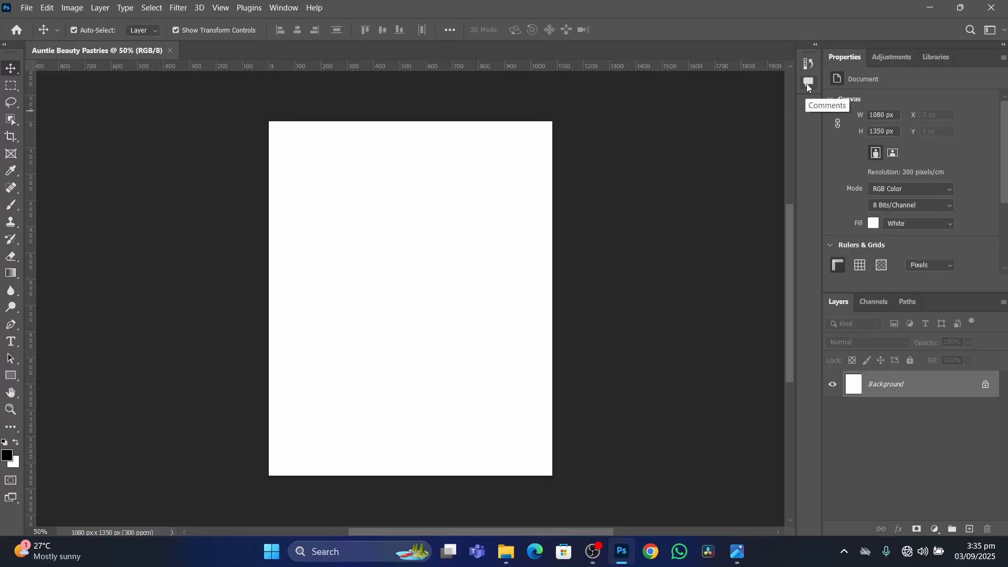
pyautogui.moveTo(808, 84); pyautogui.dragTo(625, 152)
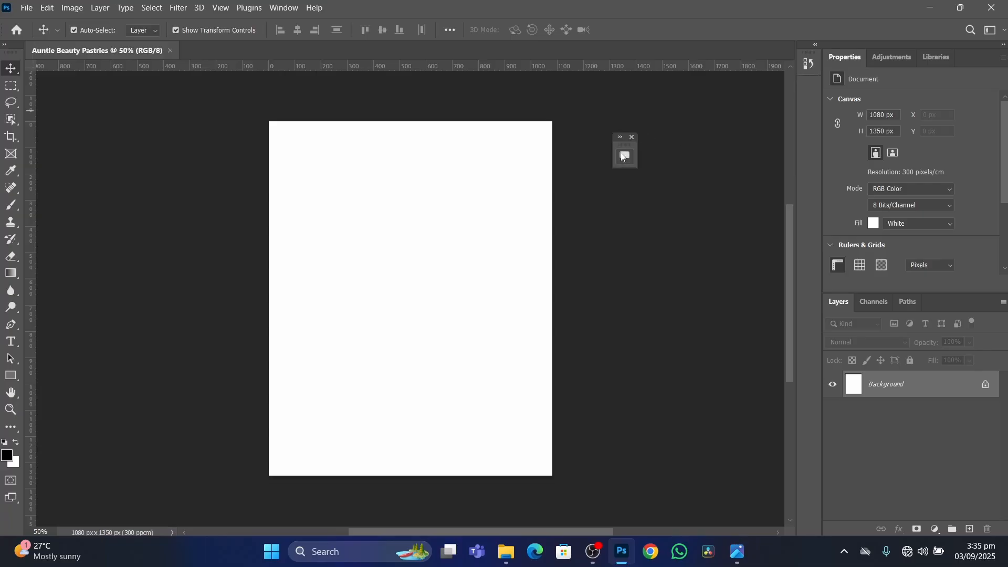
pyautogui.click(632, 138)
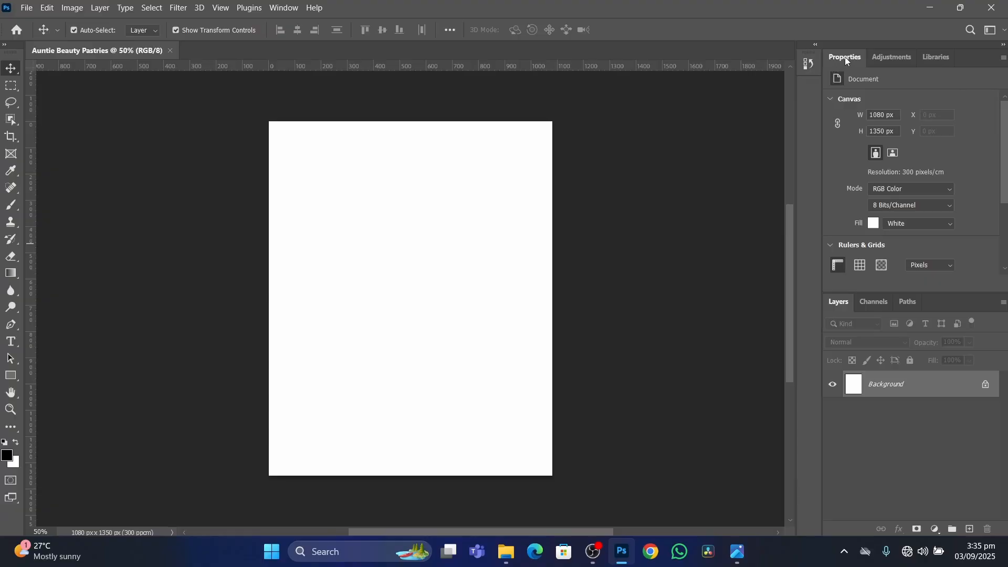
# Dock the Properties and Adjustments panels as icons below the History panel icon.
pyautogui.moveTo(845, 58); pyautogui.dragTo(811, 92)
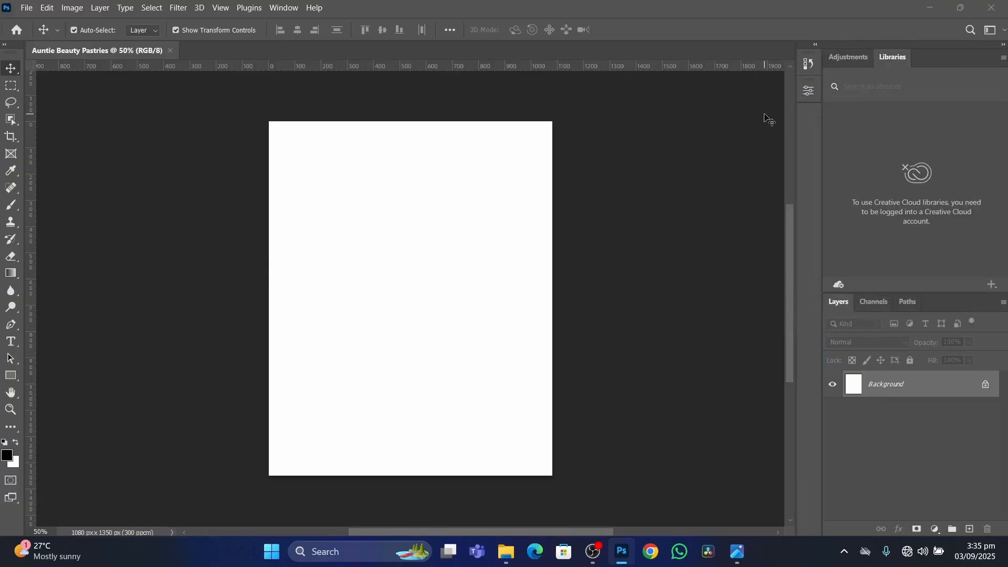
pyautogui.click(851, 58)
pyautogui.moveTo(852, 59); pyautogui.dragTo(808, 120)
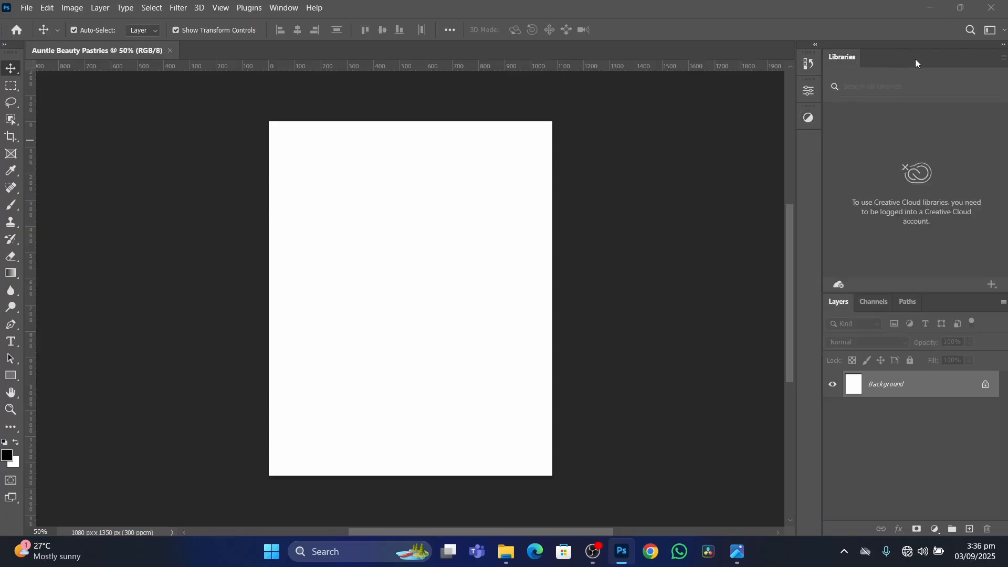
# Detach and close the Libraries, Channels and Paths panels, keeping the Layers panel docked.
pyautogui.moveTo(918, 58); pyautogui.dragTo(587, 136)
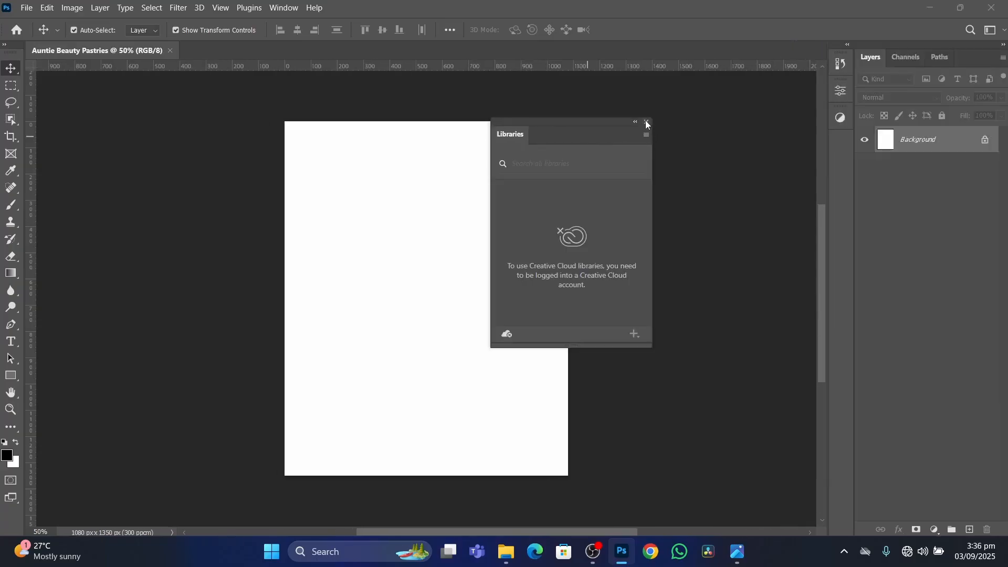
pyautogui.click(647, 122)
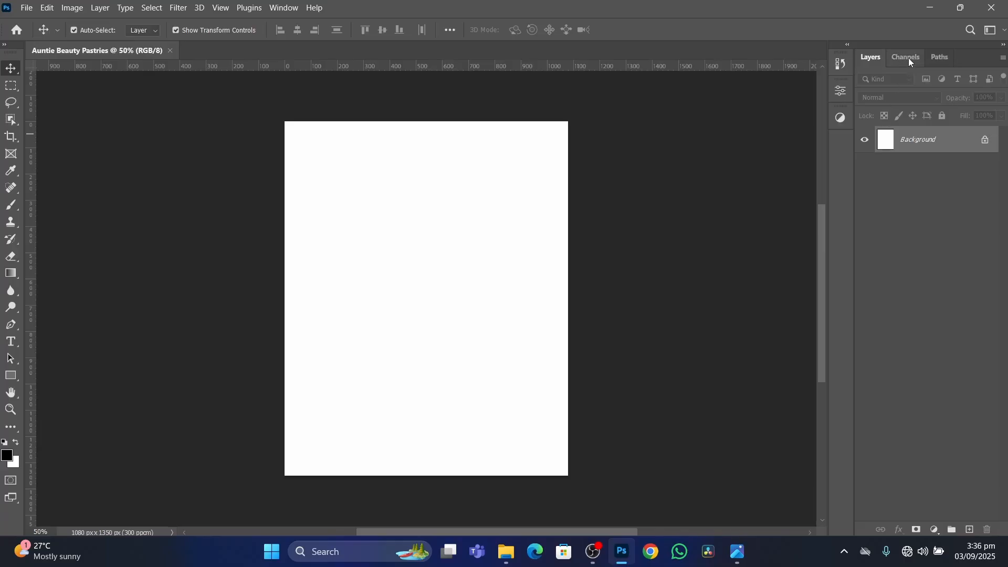
pyautogui.moveTo(909, 59); pyautogui.dragTo(622, 108)
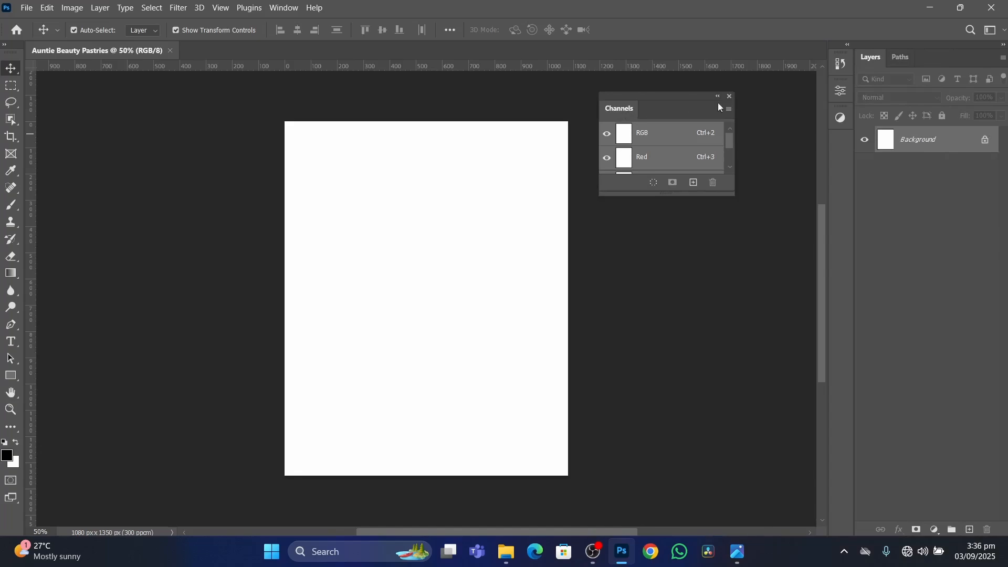
pyautogui.click(730, 96)
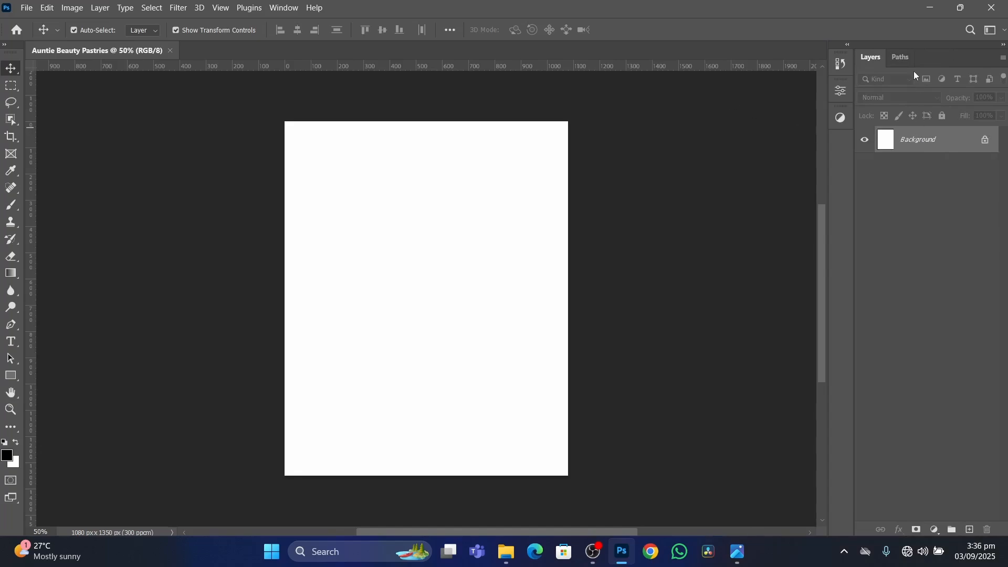
pyautogui.moveTo(908, 59); pyautogui.dragTo(606, 111)
pyautogui.click(717, 97)
# Add the Character and Paragraph panels to the workspace and collapse them to icons.
pyautogui.click(284, 8)
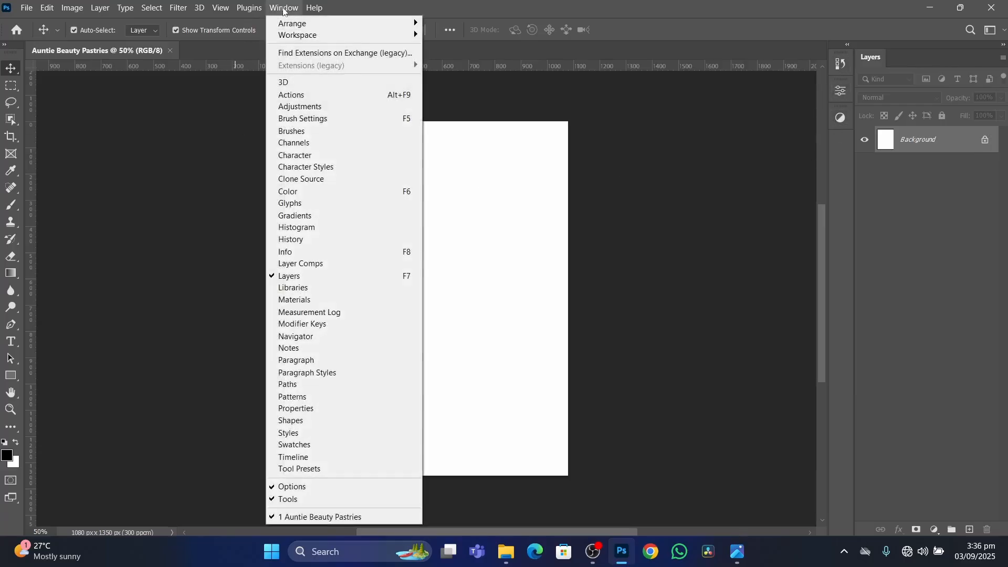
pyautogui.click(314, 155)
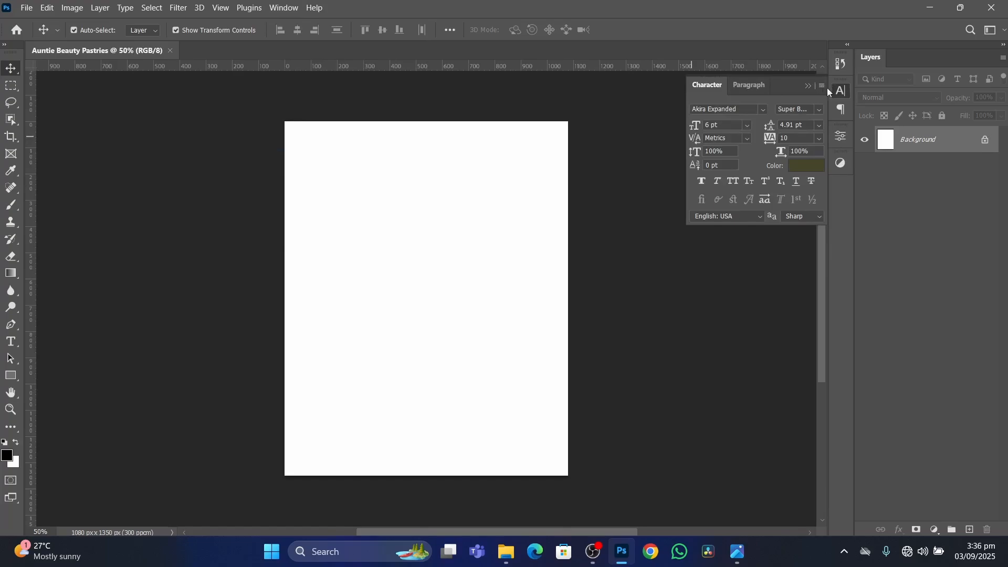
pyautogui.click(810, 87)
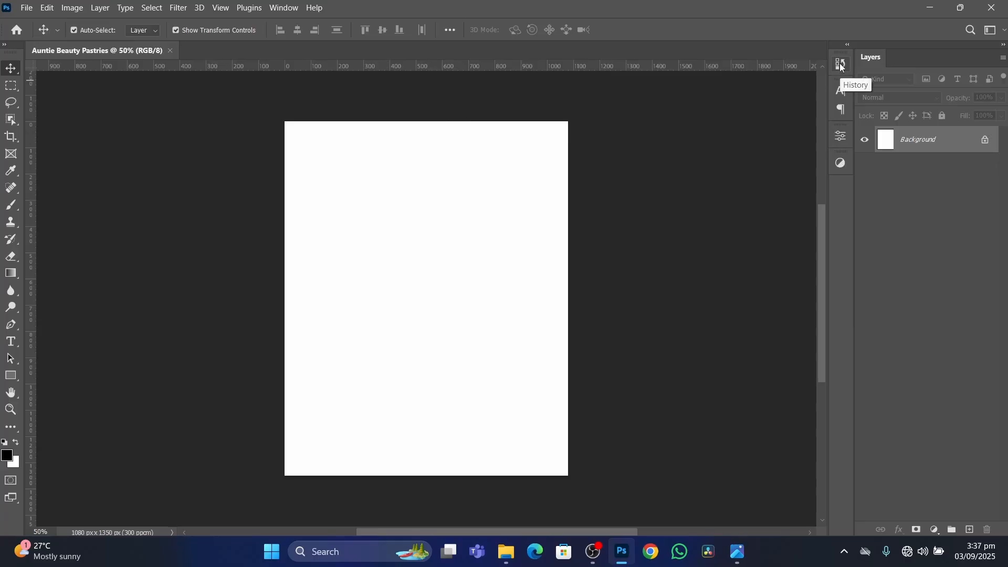
# Check the list of available panels without adding any, and switch the toolbar to two columns.
pyautogui.click(282, 9)
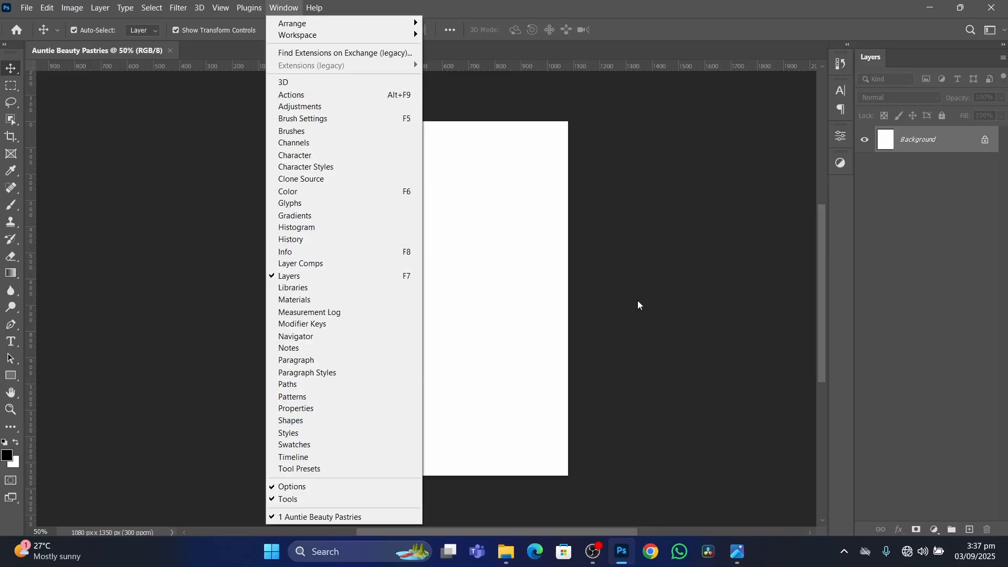
pyautogui.click(638, 236)
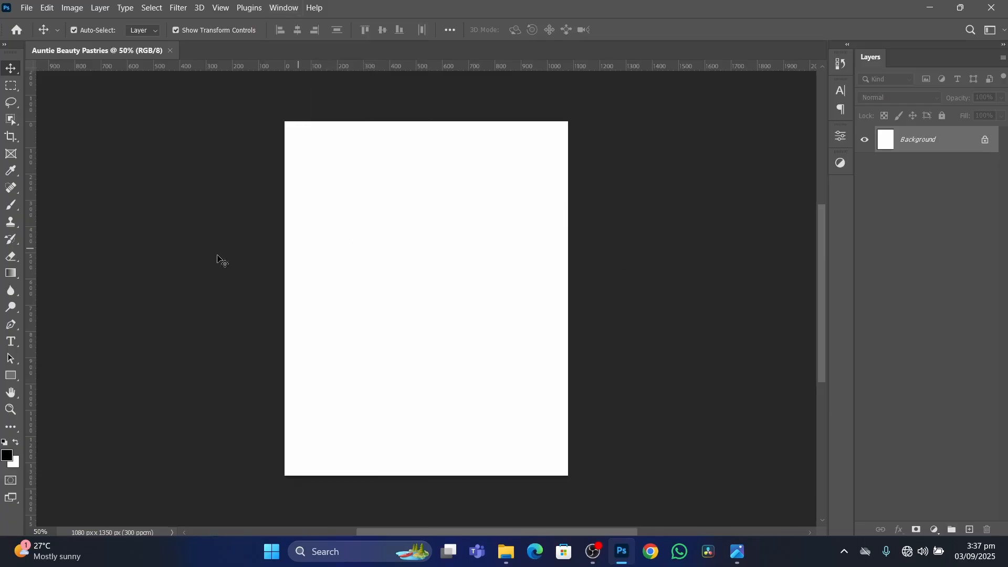
pyautogui.click(6, 48)
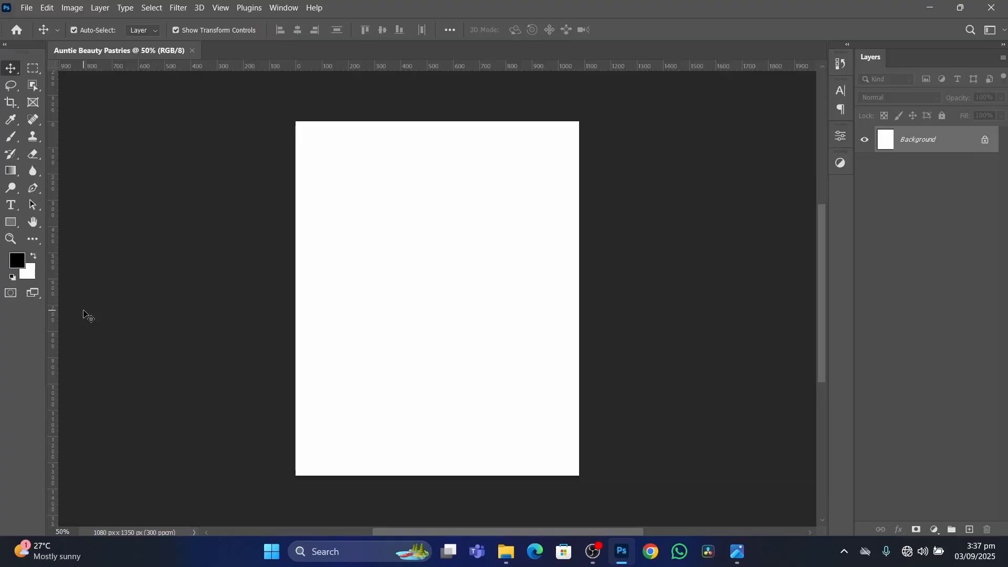
# Toggle the toolbar between one and two columns, leaving it in two columns.
pyautogui.click(6, 45)
pyautogui.click(6, 45)
pyautogui.click(6, 45)
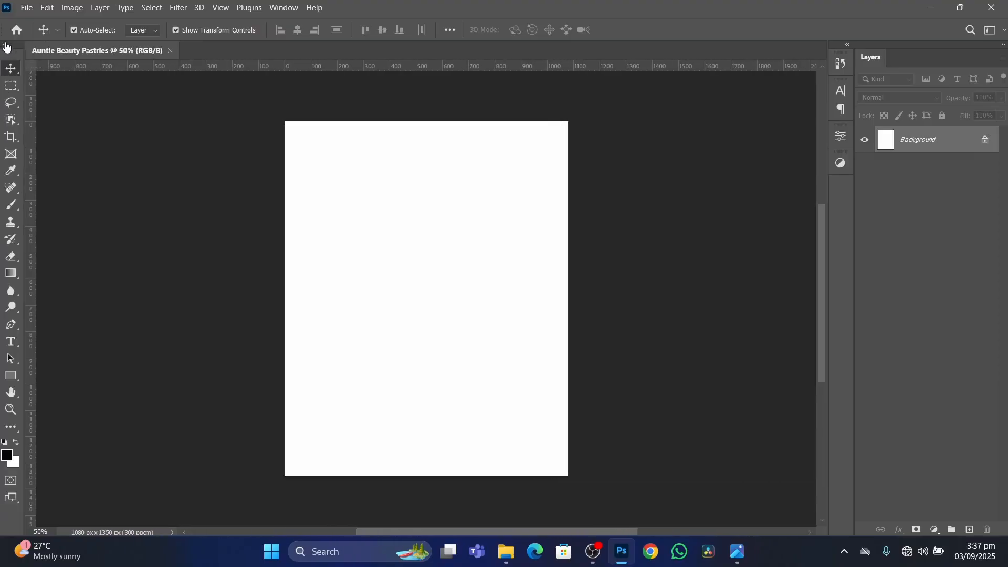
pyautogui.click(5, 45)
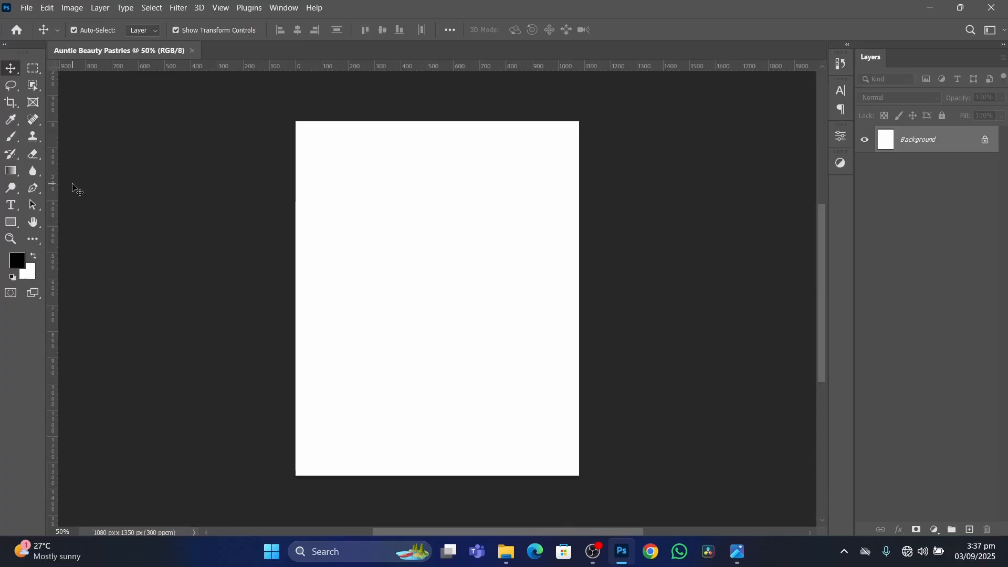
# Toggle the rulers off and on several times, leaving them displayed around the canvas.
pyautogui.click(176, 30)
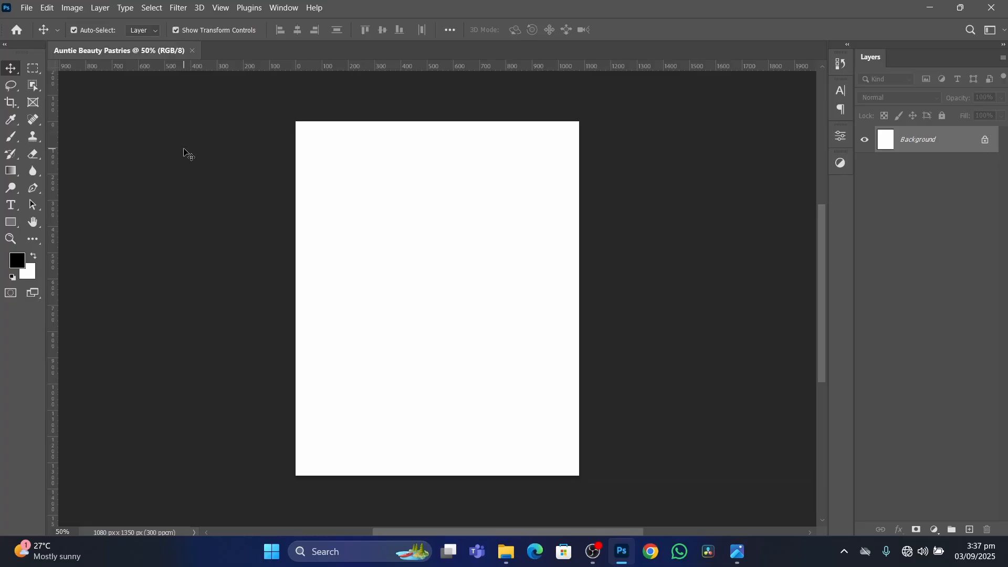
pyautogui.hotkey('ctrl', 'r')
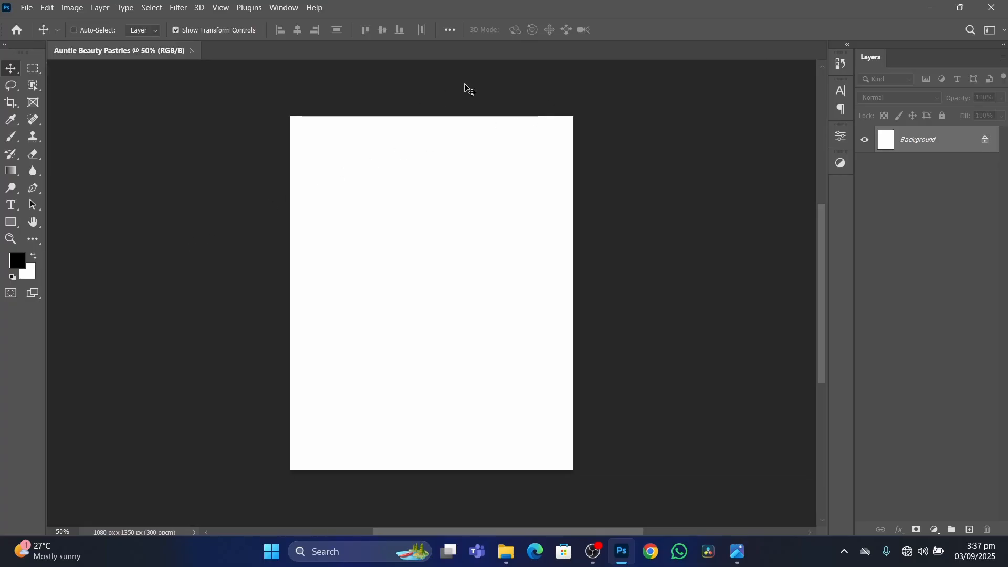
pyautogui.hotkey('ctrl', 'r')
pyautogui.hotkey('ctrl', 'r')
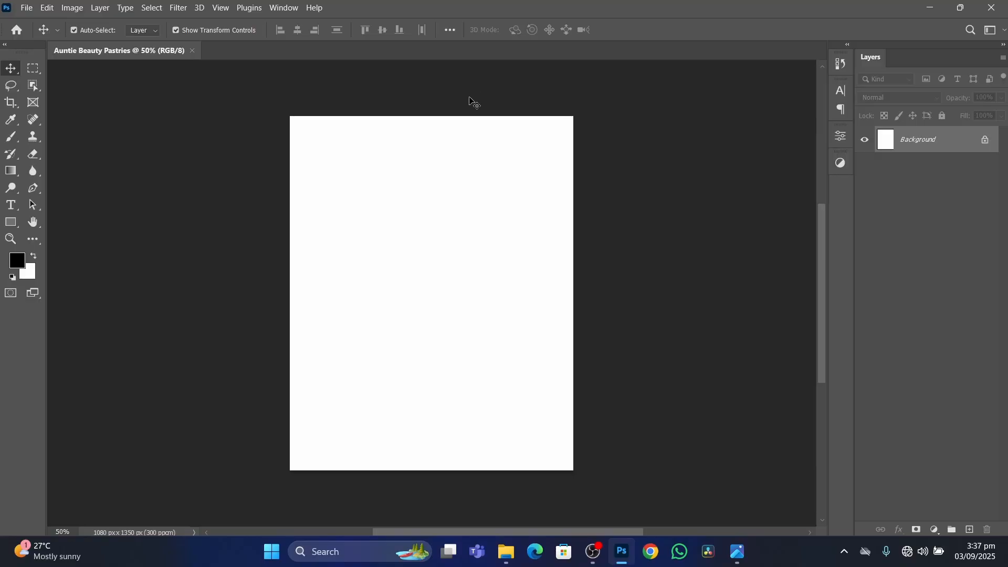
pyautogui.hotkey('ctrl', 'r')
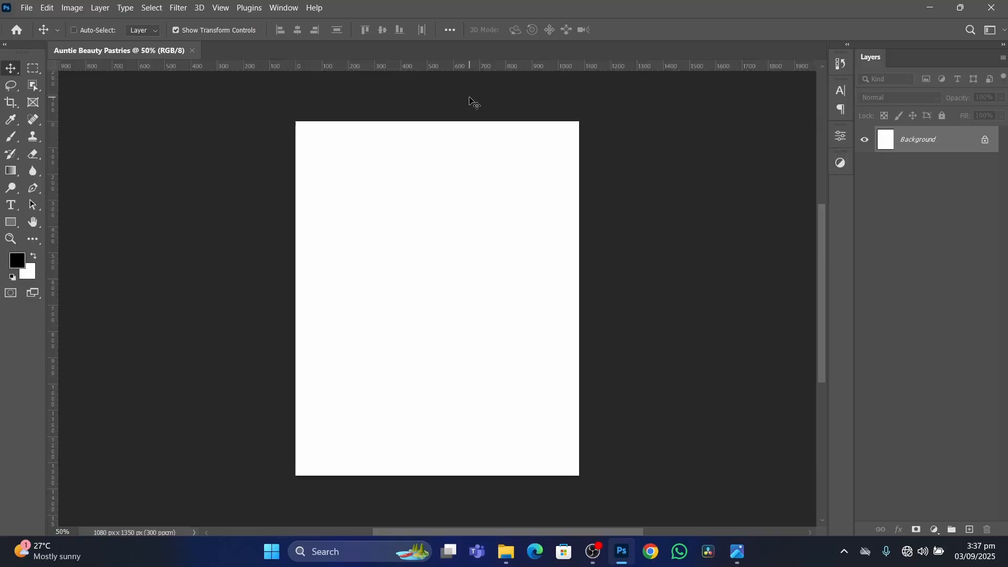
pyautogui.hotkey('ctrl', 'r')
pyautogui.click(221, 8)
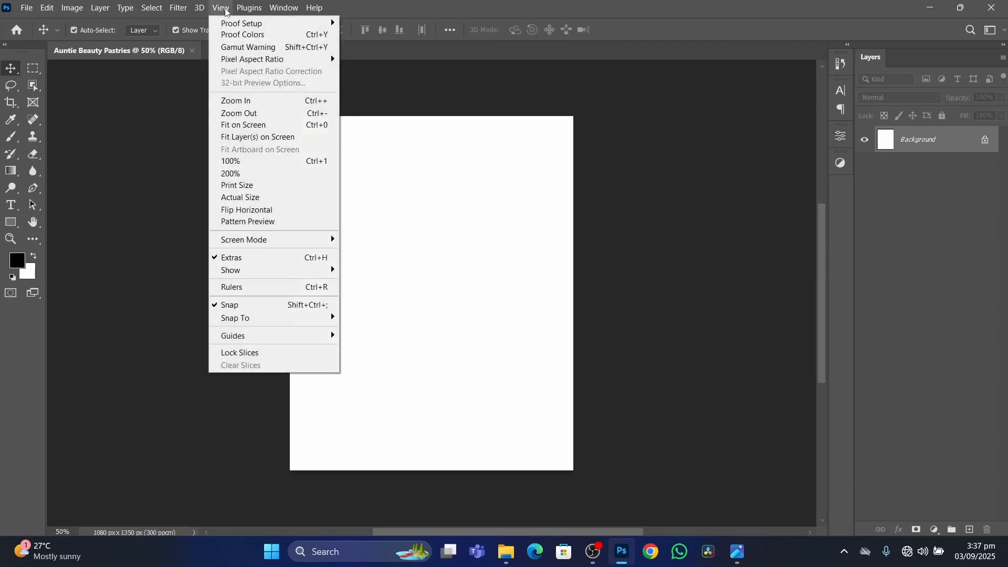
pyautogui.click(236, 287)
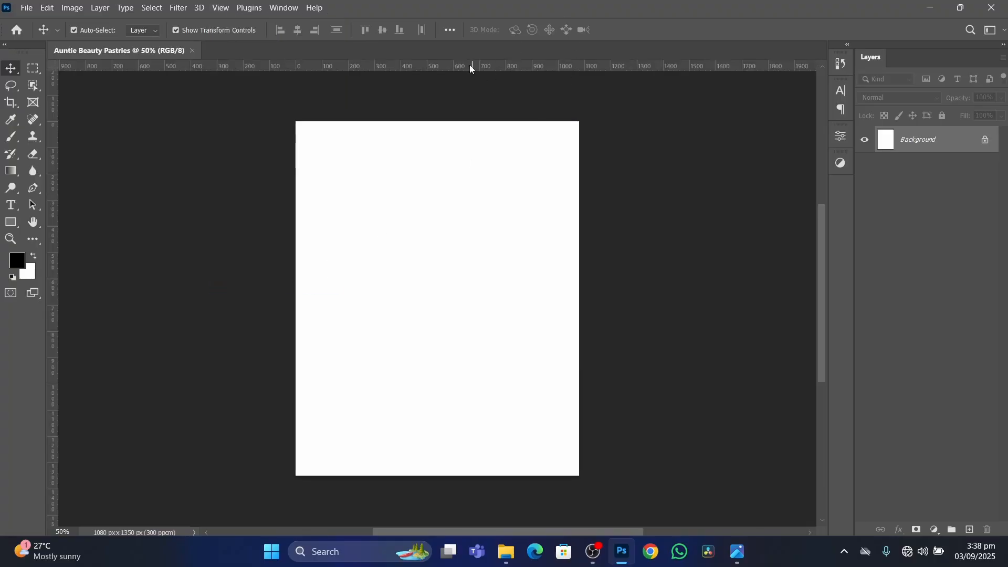
# Try placing two horizontal guides and one vertical guide on the canvas from the rulers, and undo all three.
pyautogui.moveTo(469, 64); pyautogui.dragTo(465, 130)
pyautogui.moveTo(482, 66); pyautogui.dragTo(445, 442)
pyautogui.moveTo(54, 279); pyautogui.dragTo(366, 298)
pyautogui.hotkey('ctrl', 'z')
pyautogui.hotkey('ctrl', 'z')
pyautogui.hotkey('ctrl', 'z')
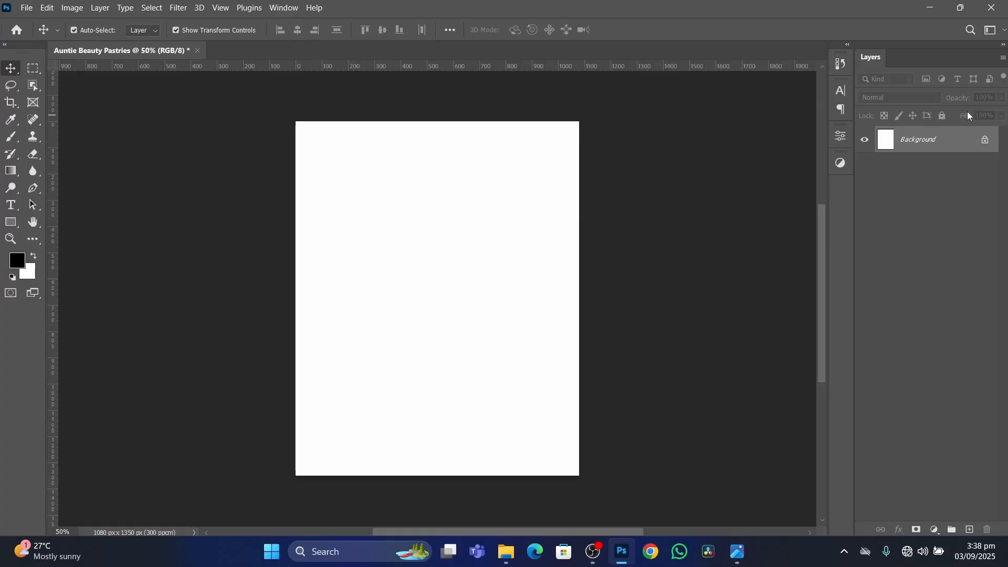
# Save the current panel layout as a new workspace named KimoDesigns_Workspace.
pyautogui.click(277, 12)
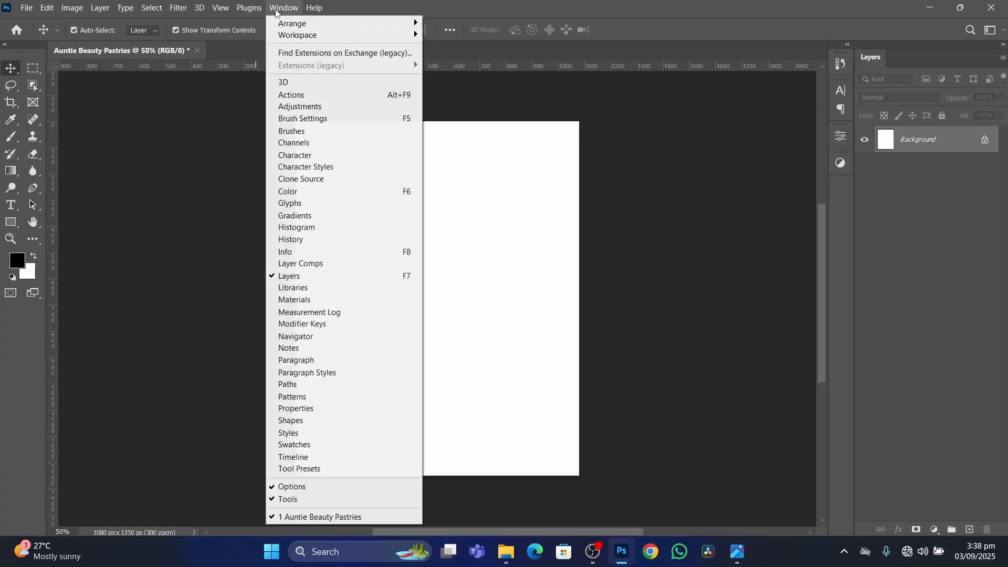
pyautogui.moveTo(334, 37)
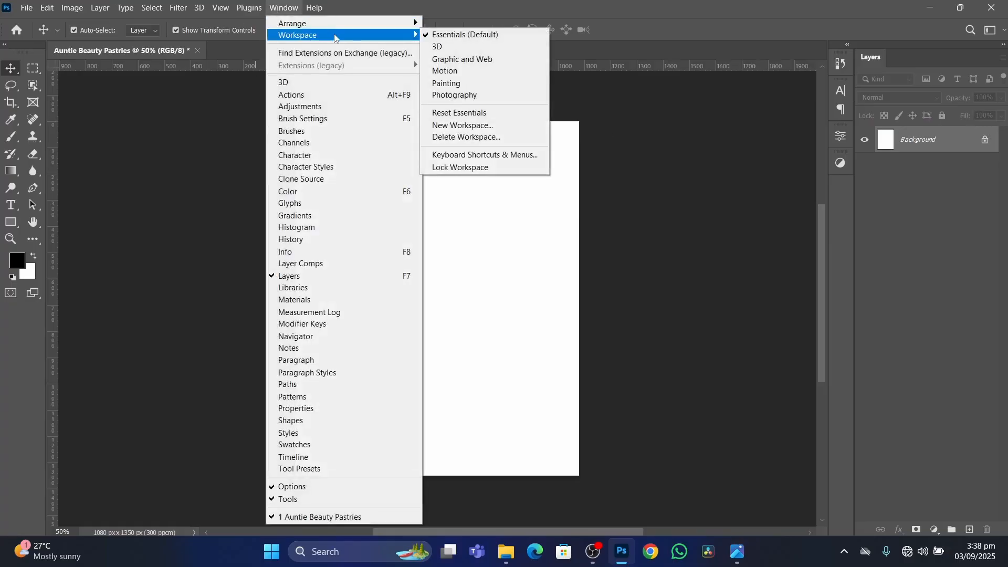
pyautogui.click(481, 128)
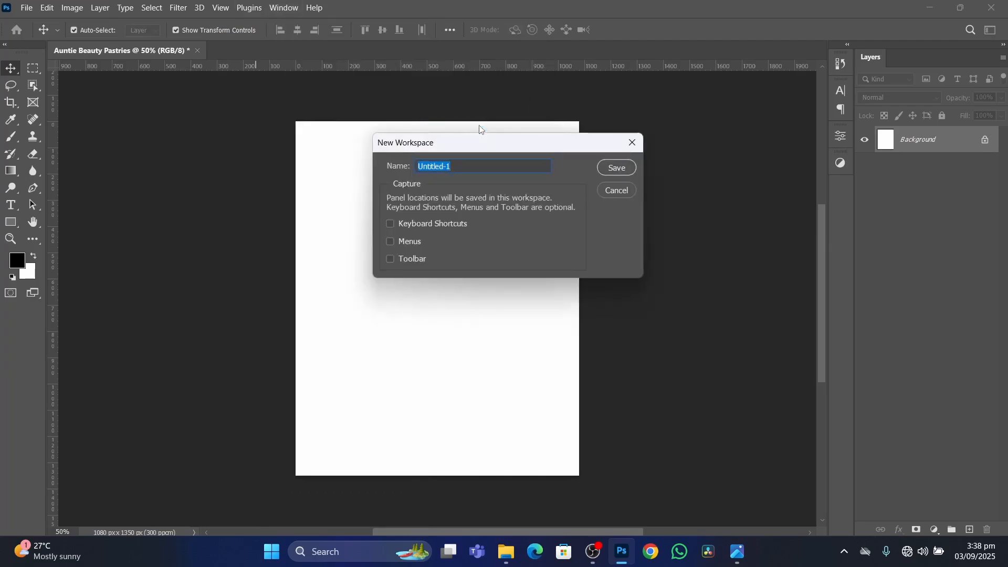
pyautogui.write('Kimo')
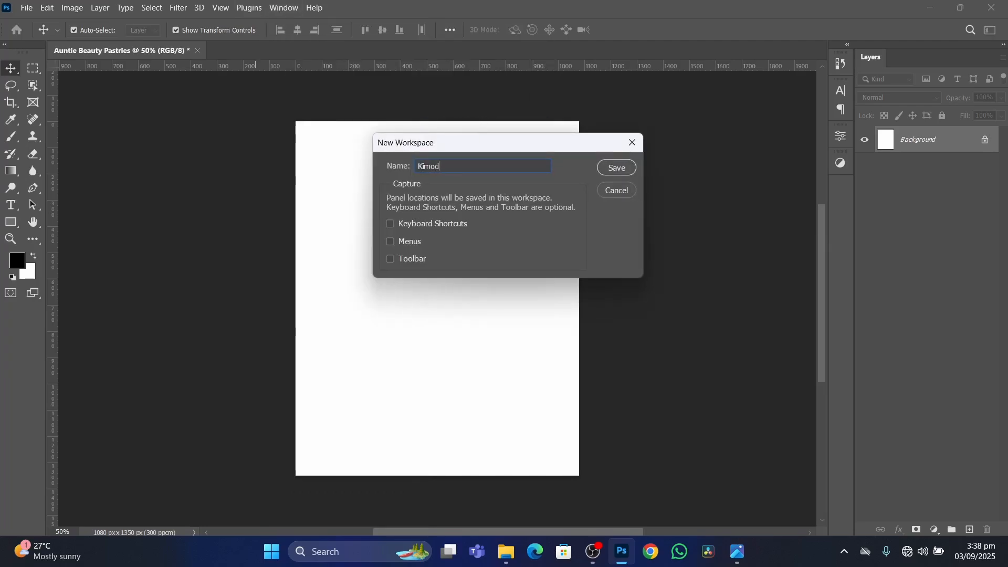
pyautogui.write('d')
pyautogui.press('BackSpace')
pyautogui.write('Designs_Wo')
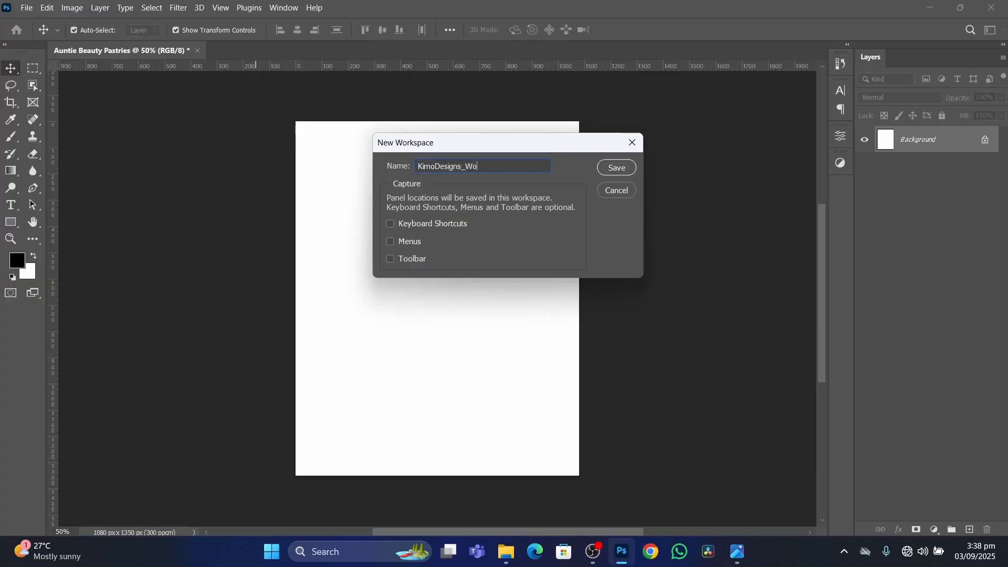
pyautogui.write('rkspa')
pyautogui.press('BackSpace')
pyautogui.press('BackSpace')
pyautogui.write('pace')
pyautogui.click(616, 169)
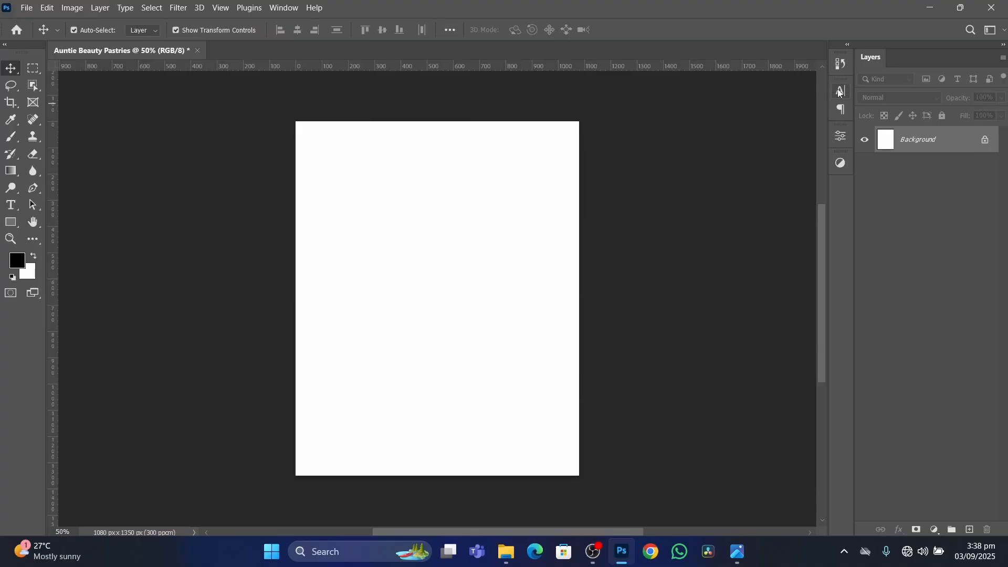
# Detach the Character, Properties and Adjustments panel icons from the dock, and restore the layout by resetting KimoDesigns_Workspace.
pyautogui.moveTo(839, 93); pyautogui.dragTo(728, 137)
pyautogui.moveTo(841, 121); pyautogui.dragTo(687, 225)
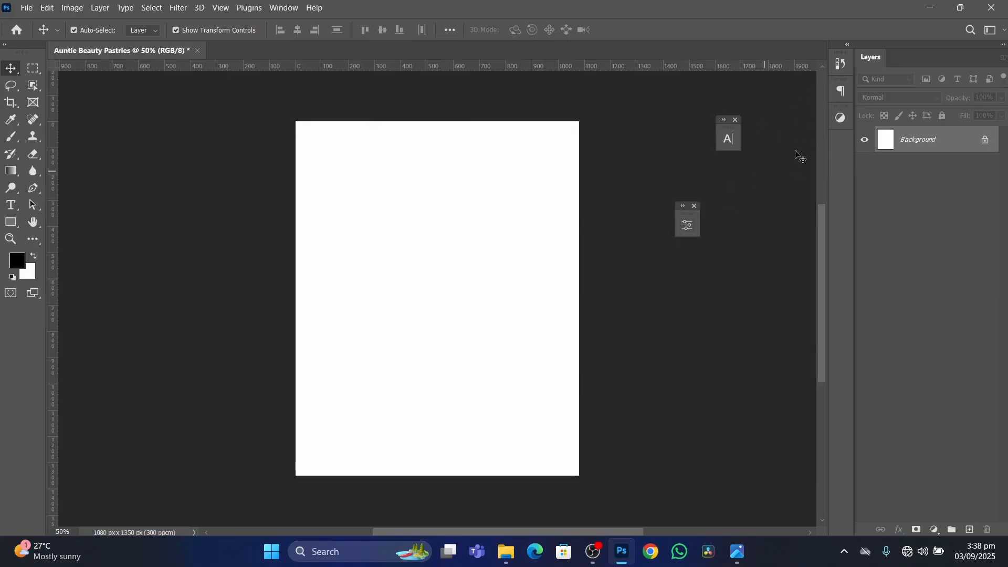
pyautogui.moveTo(840, 118); pyautogui.dragTo(769, 205)
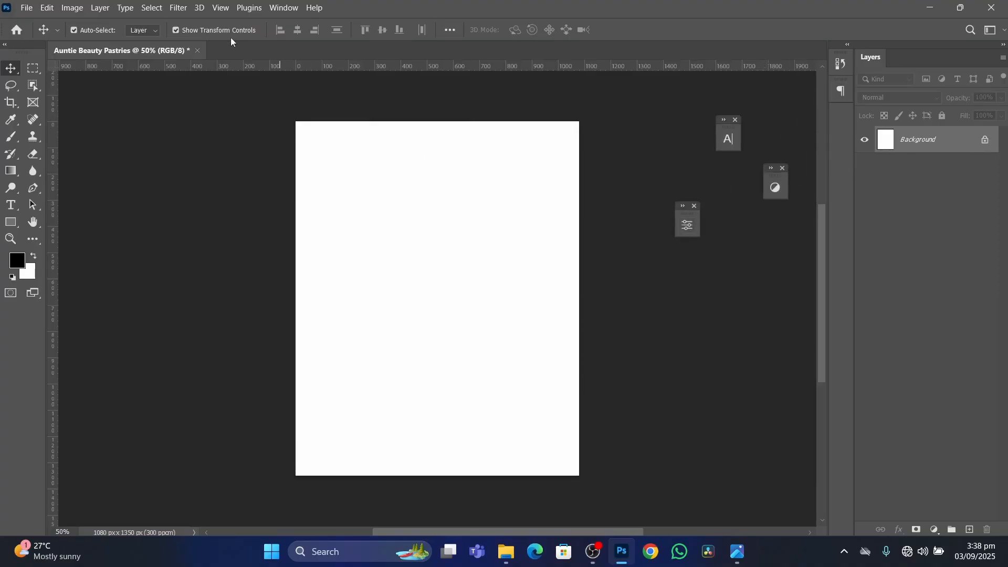
pyautogui.click(283, 7)
pyautogui.moveTo(309, 36)
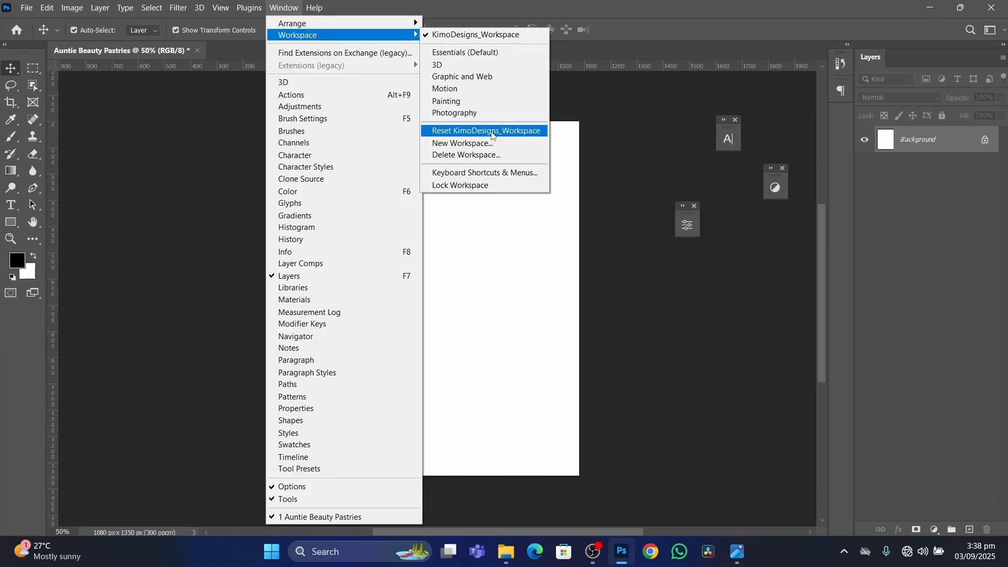
pyautogui.click(492, 131)
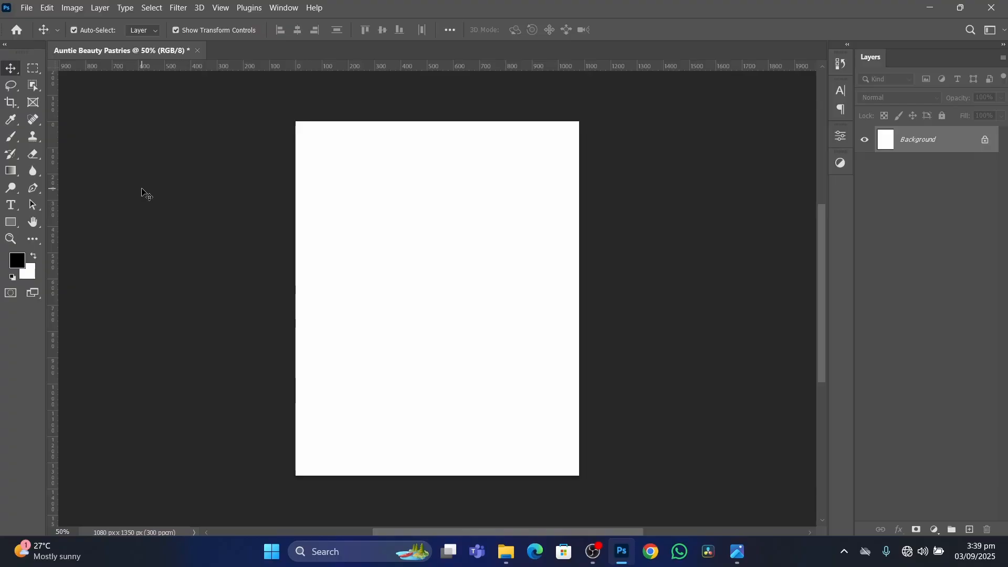
# Save the document as Auntie Beauty Pastries in Photoshop format on the Desktop, replacing the existing file.
pyautogui.click(27, 8)
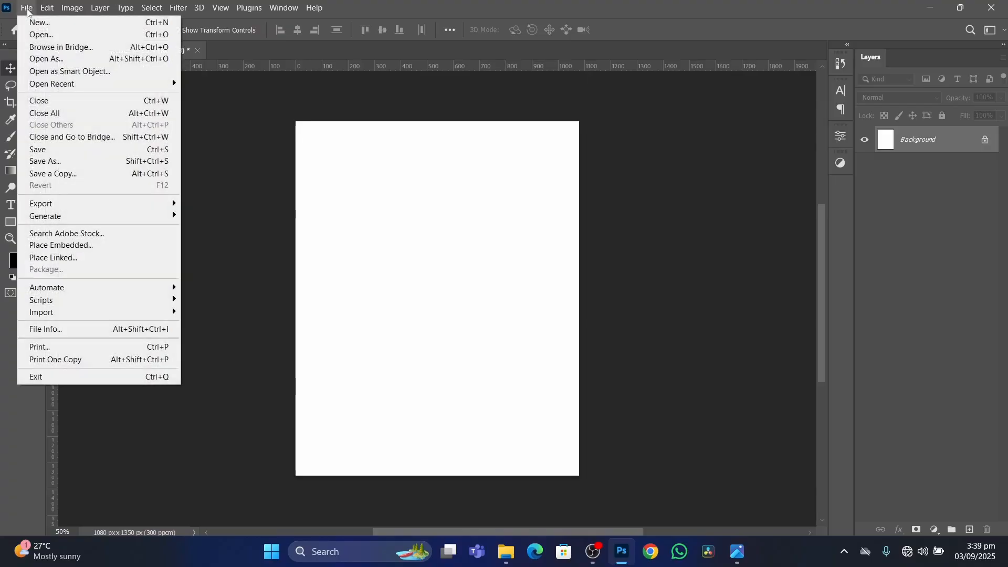
pyautogui.click(52, 162)
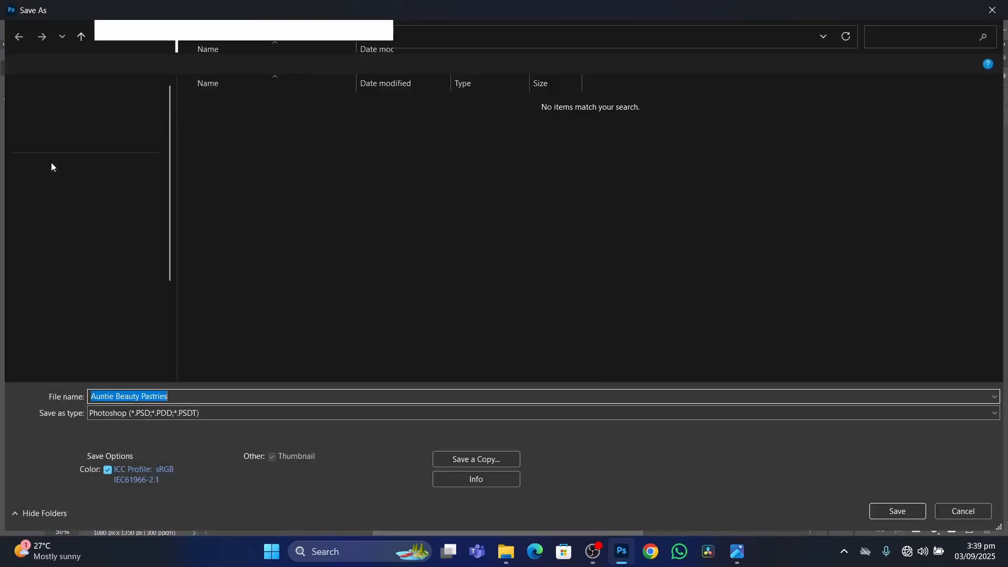
pyautogui.click(53, 174)
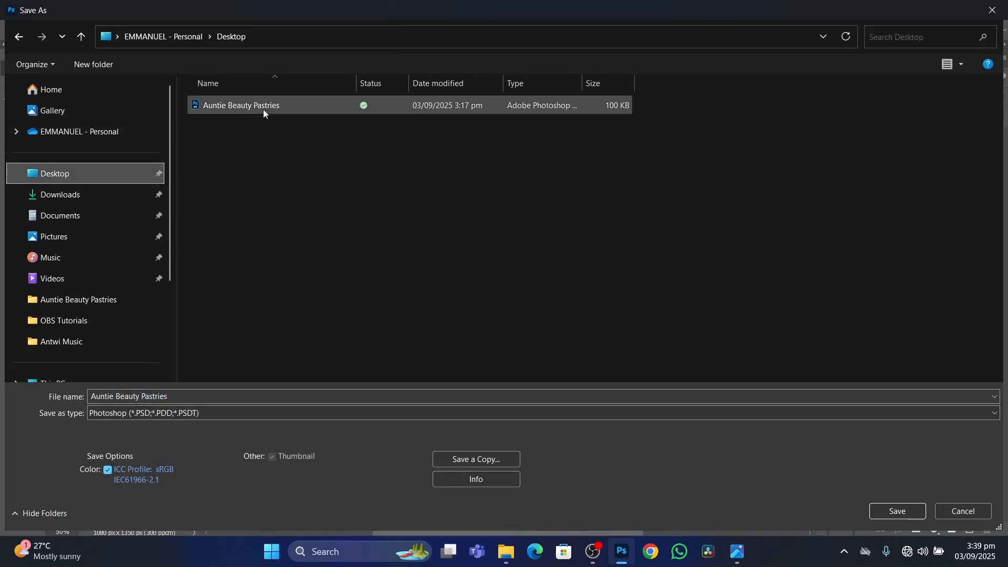
pyautogui.click(280, 106)
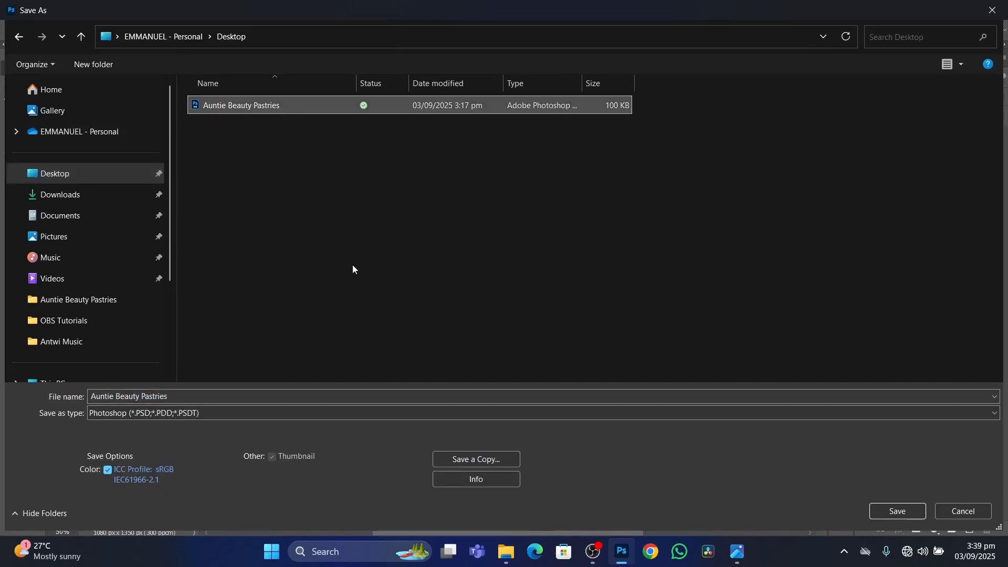
pyautogui.click(897, 512)
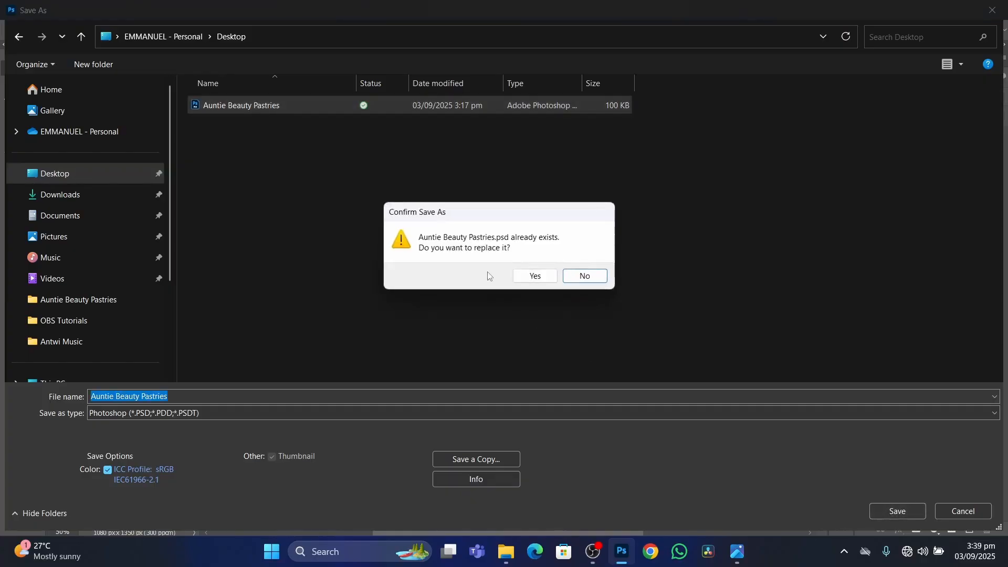
pyautogui.click(534, 275)
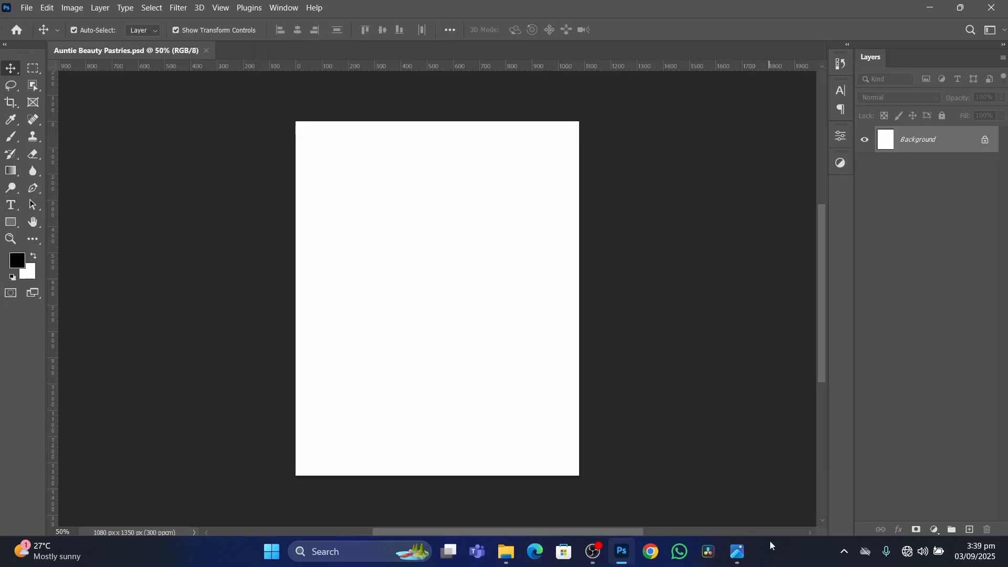
# Switch to the Photos app to examine the finished flyer's design, and return to Photoshop.
pyautogui.click(737, 552)
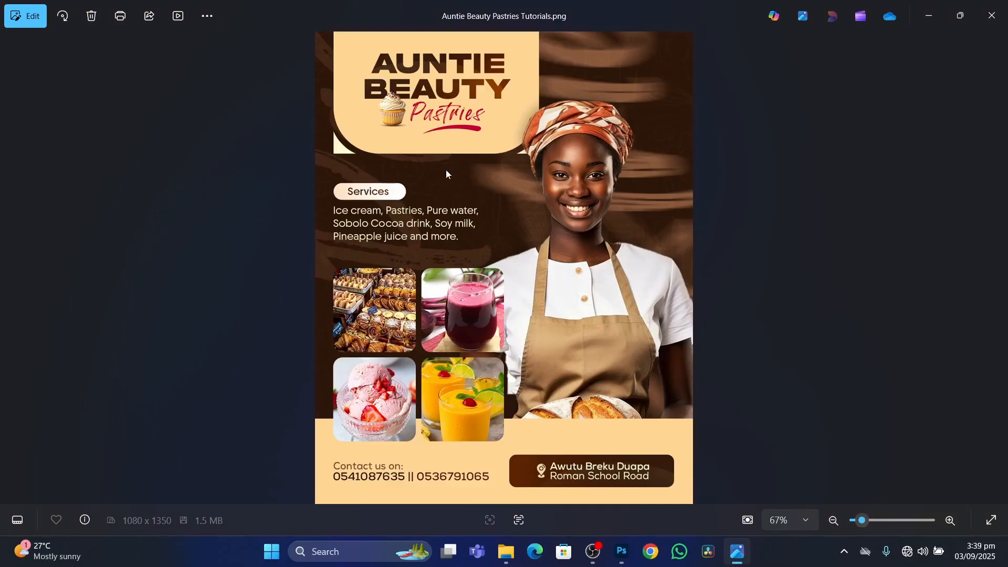
pyautogui.click(621, 551)
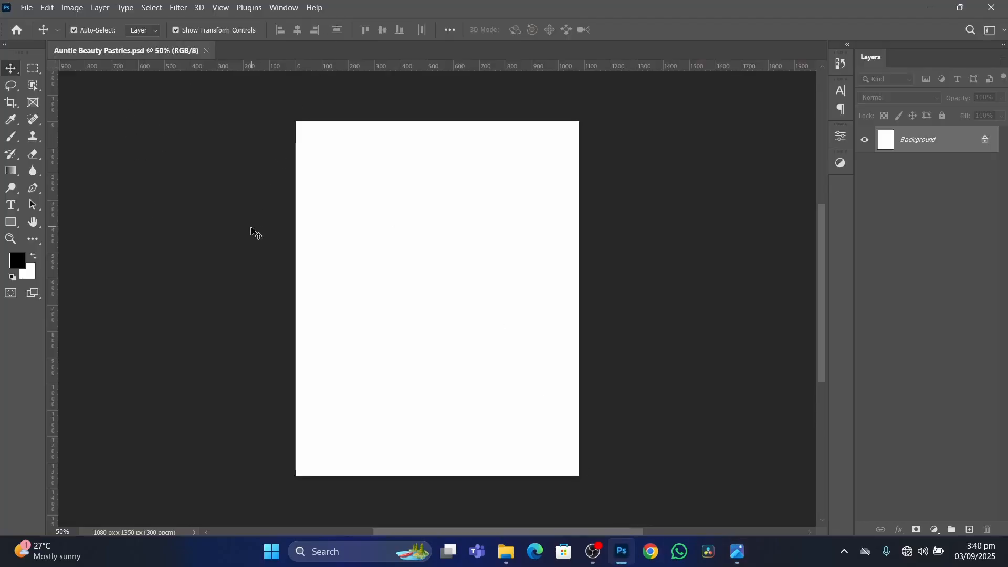
# Show the Swatches panel, separate it from the Color, Gradients and Patterns group, close that group, and place Swatches beside the canvas.
pyautogui.click(284, 7)
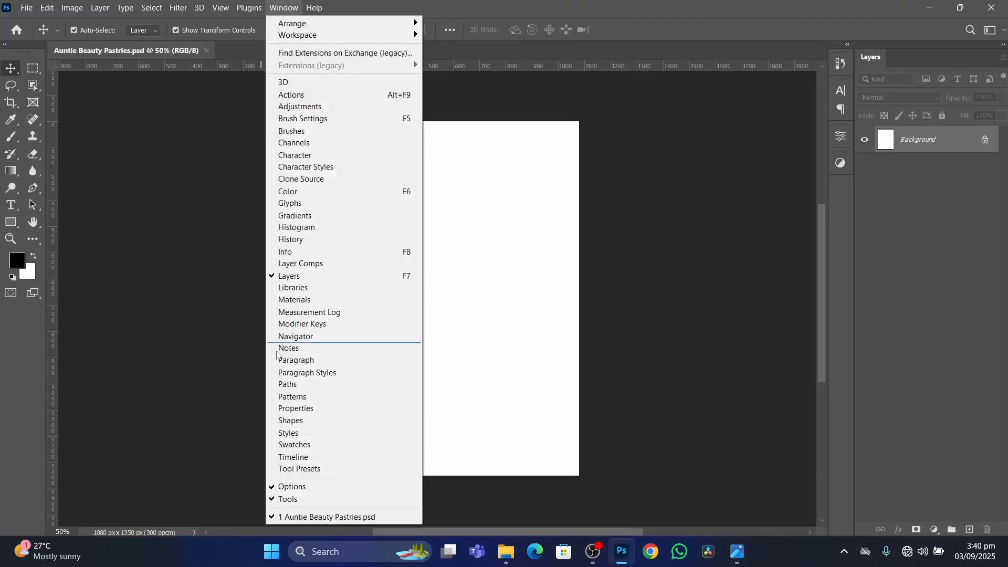
pyautogui.click(291, 445)
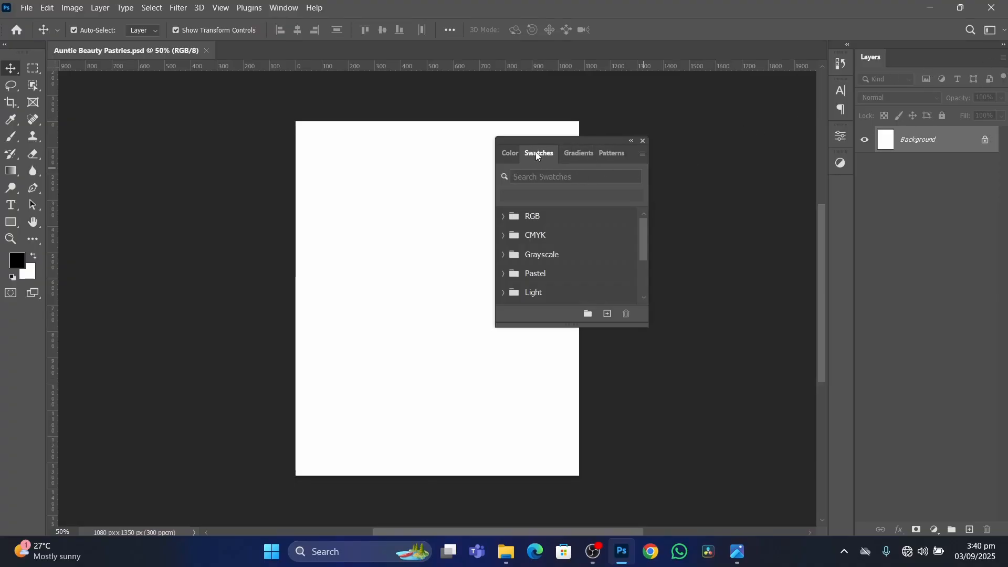
pyautogui.moveTo(540, 153); pyautogui.dragTo(121, 148)
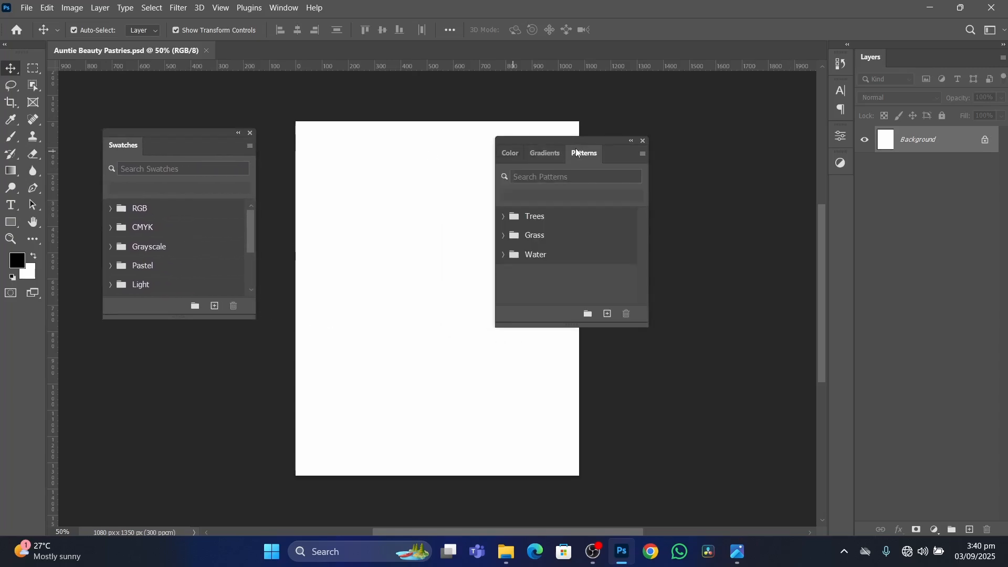
pyautogui.click(644, 141)
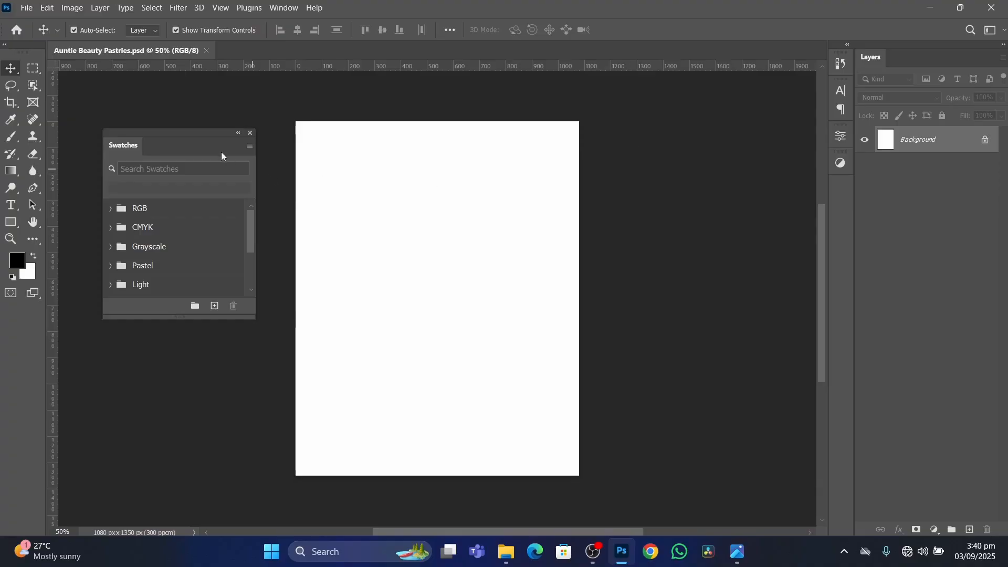
pyautogui.moveTo(195, 146); pyautogui.dragTo(174, 119)
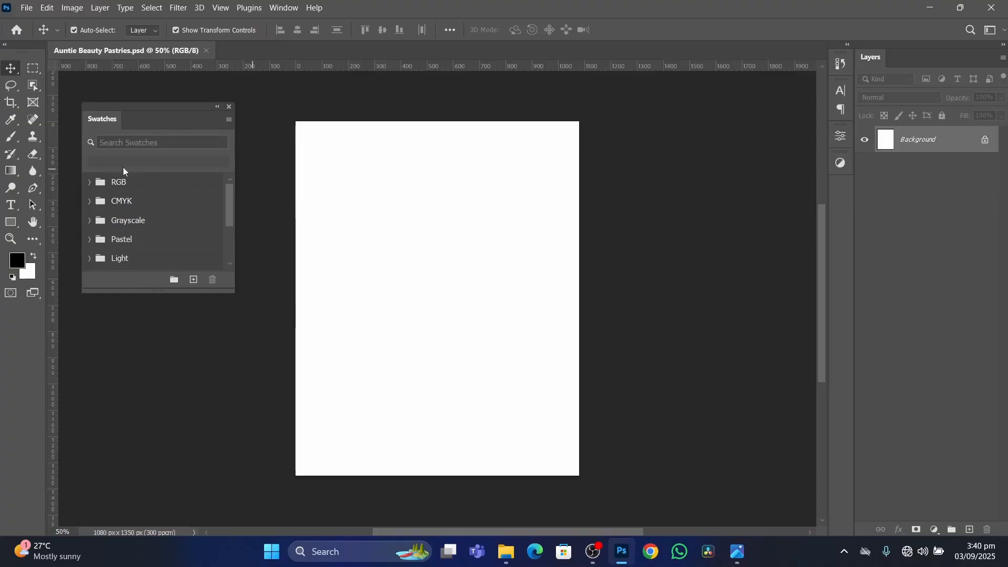
# Look through the swatch groups and examine the colours in the Pale group, collapsing it again.
pyautogui.scroll(-3, 151, 181)
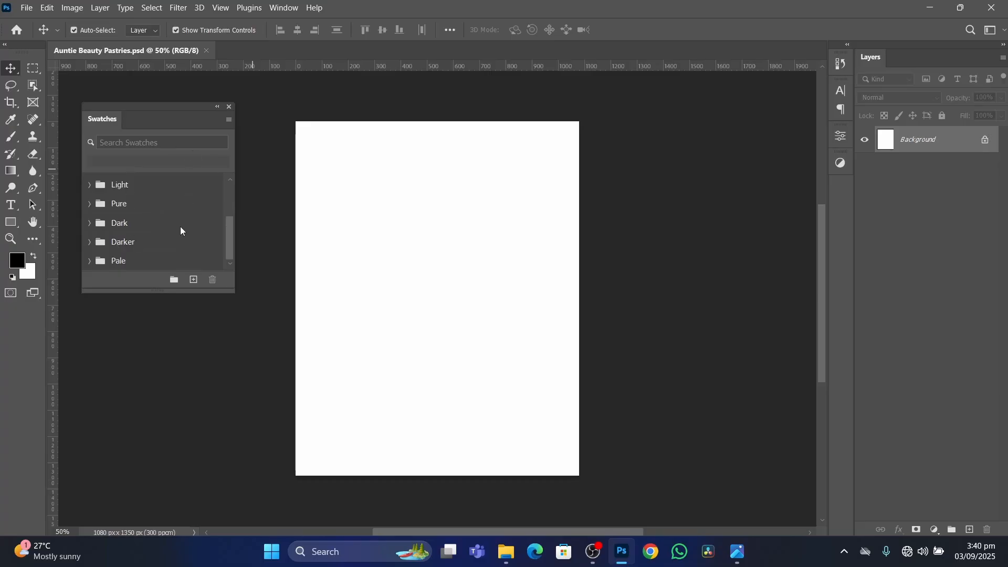
pyautogui.click(91, 260)
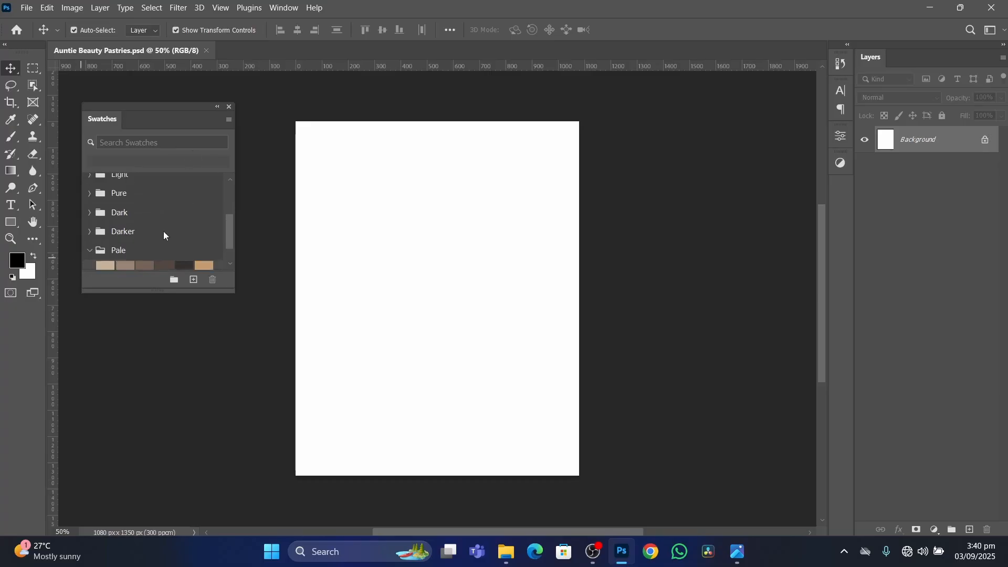
pyautogui.scroll(-2, 163, 231)
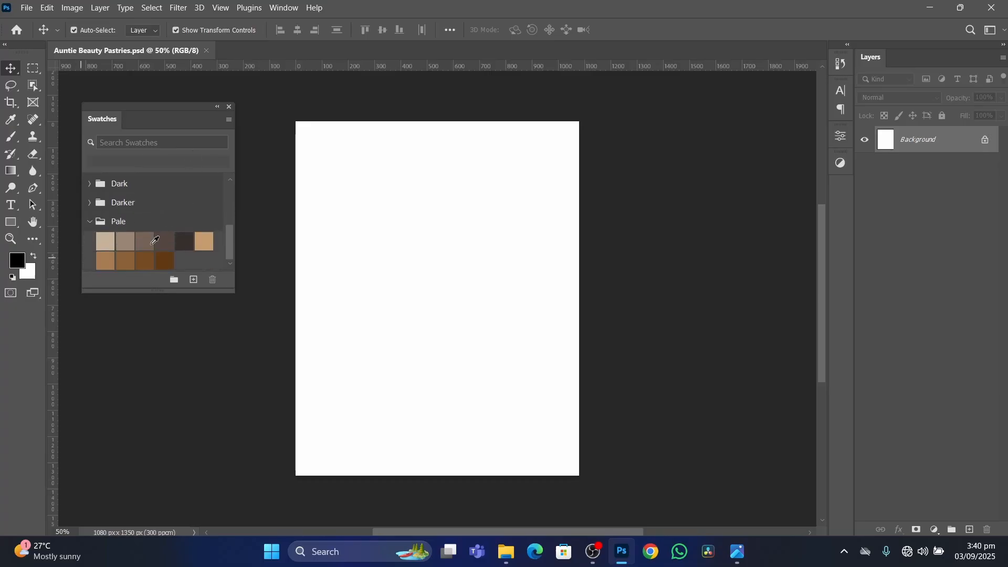
pyautogui.click(89, 221)
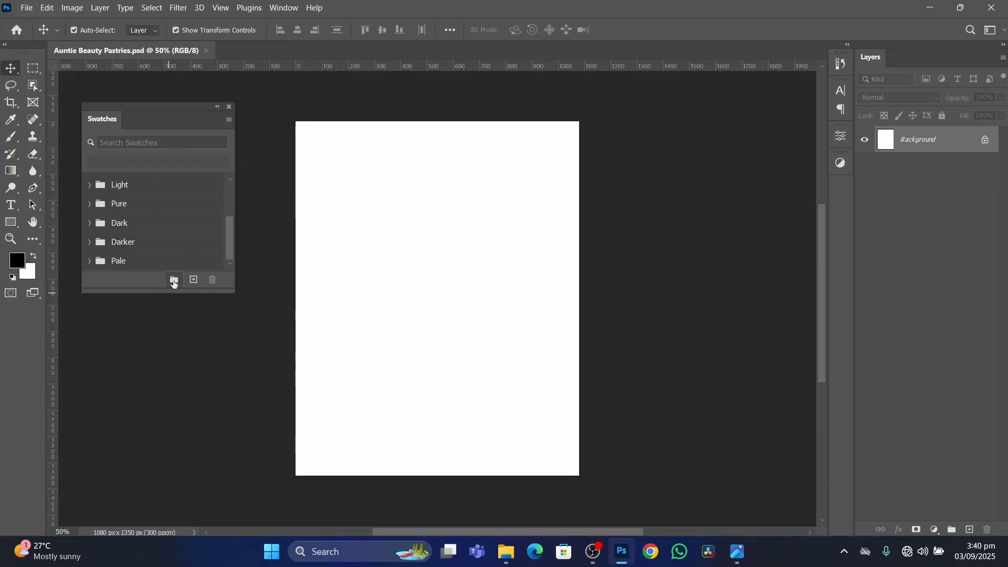
# Check the finished flyer in the Photos app, return to Photoshop, and create a swatch group named Auntie Beauty Pastries.
pyautogui.click(738, 553)
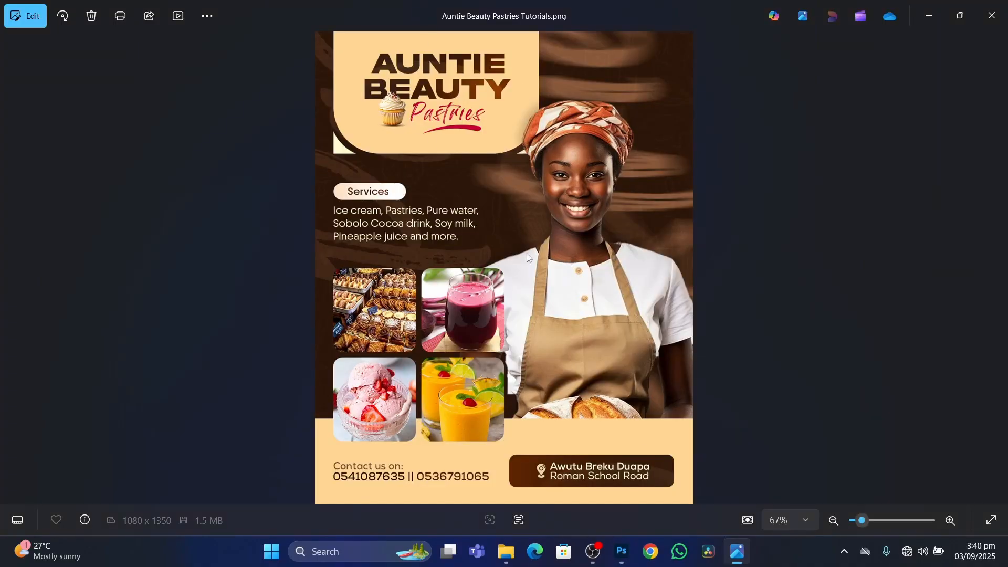
pyautogui.click(629, 543)
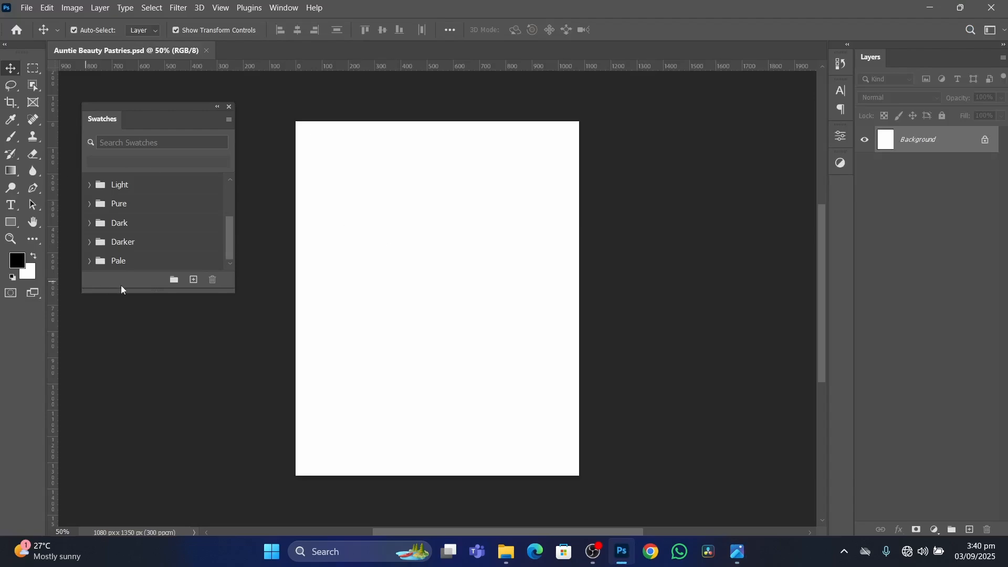
pyautogui.click(174, 280)
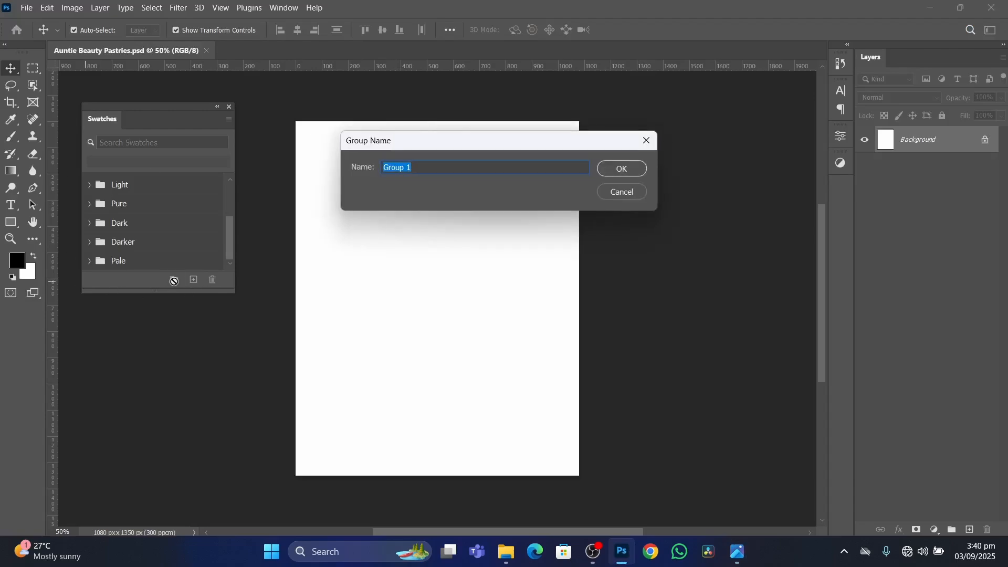
pyautogui.write('Auntie Beauty Pastre')
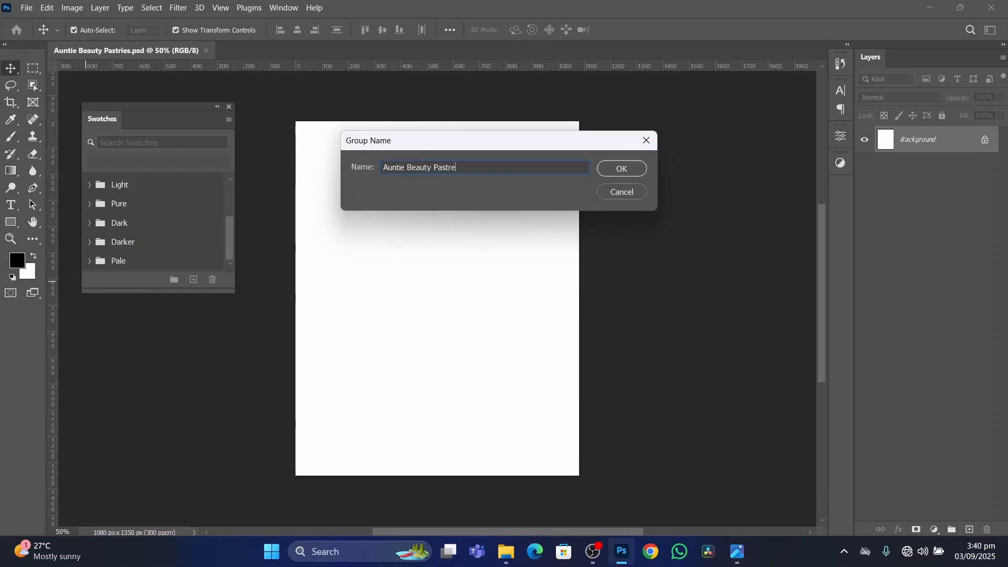
pyautogui.write('es')
pyautogui.click(624, 169)
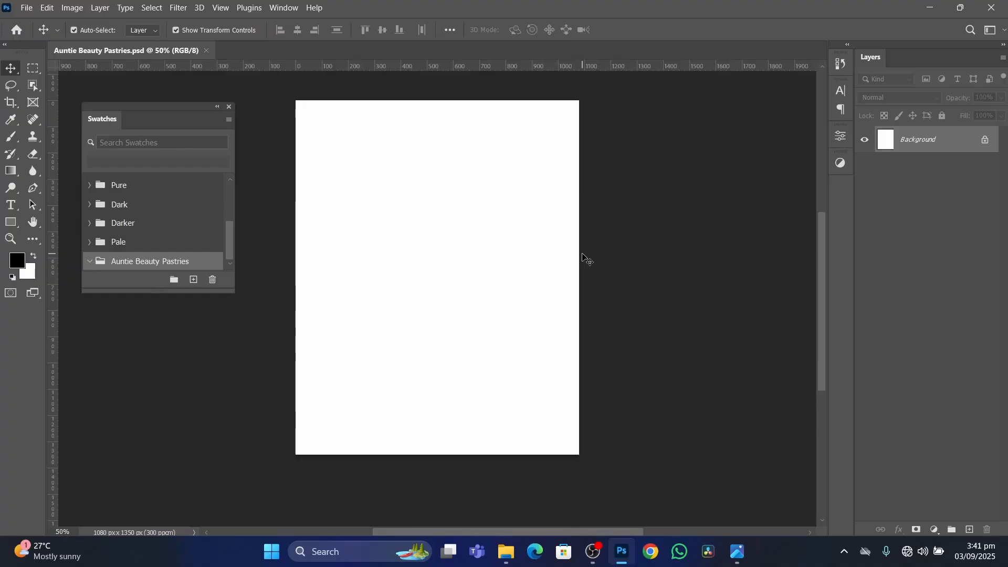
# Place the finished flyer image from the Photos app into the document at full canvas size and deselect its layer.
pyautogui.click(738, 551)
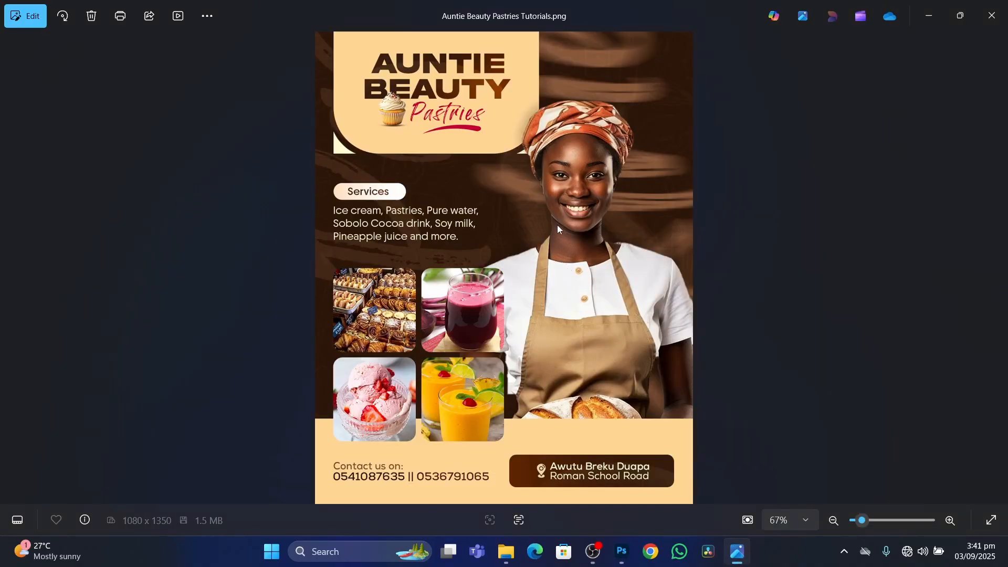
pyautogui.moveTo(557, 224); pyautogui.dragTo(440, 255)
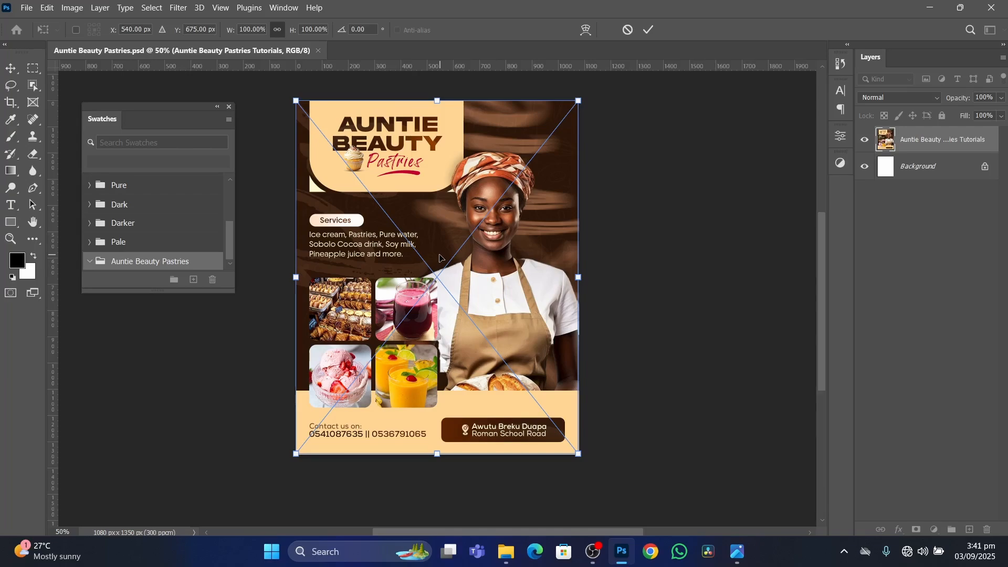
pyautogui.press('Return')
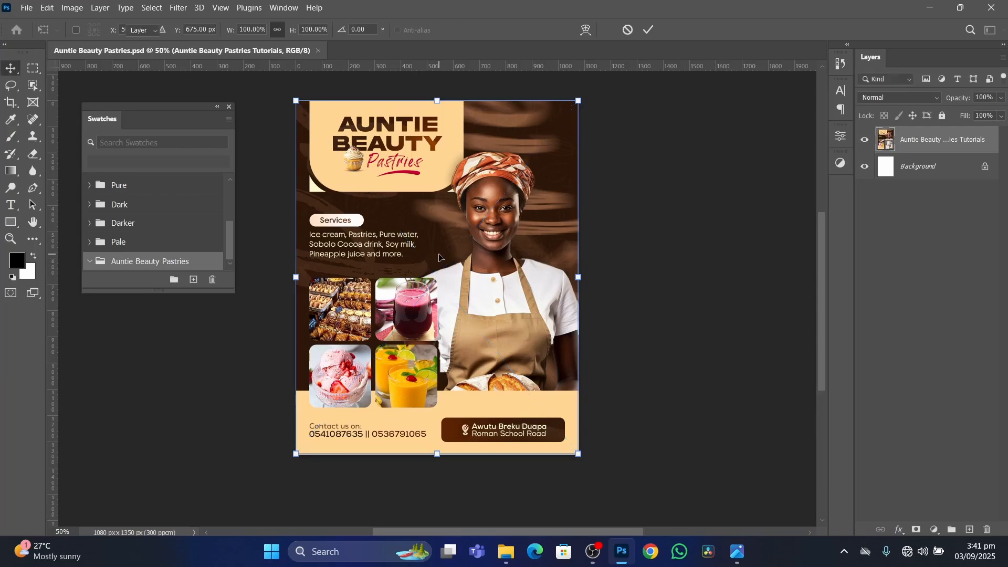
pyautogui.click(700, 252)
pyautogui.scroll(2, 457, 219)
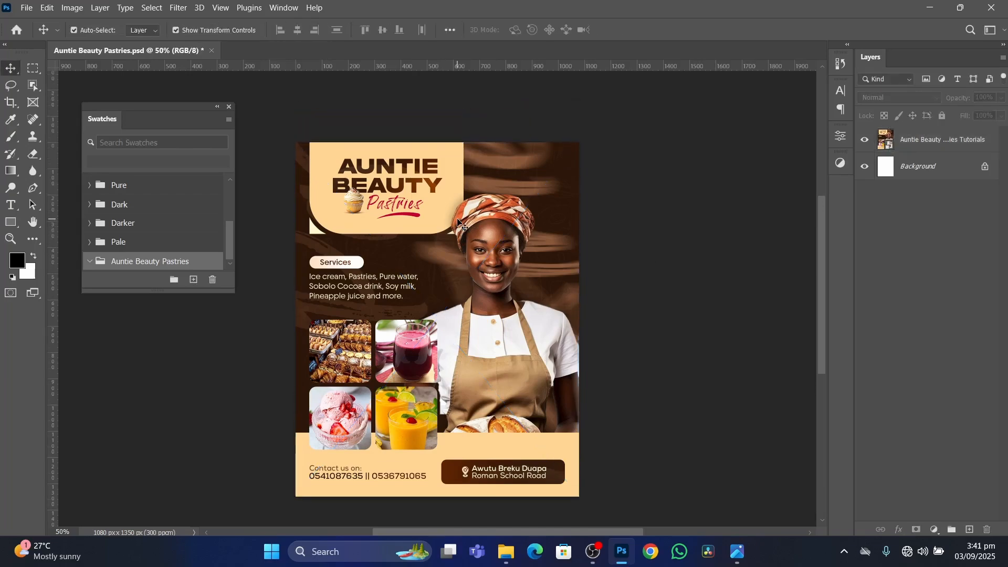
pyautogui.scroll(-2, 457, 218)
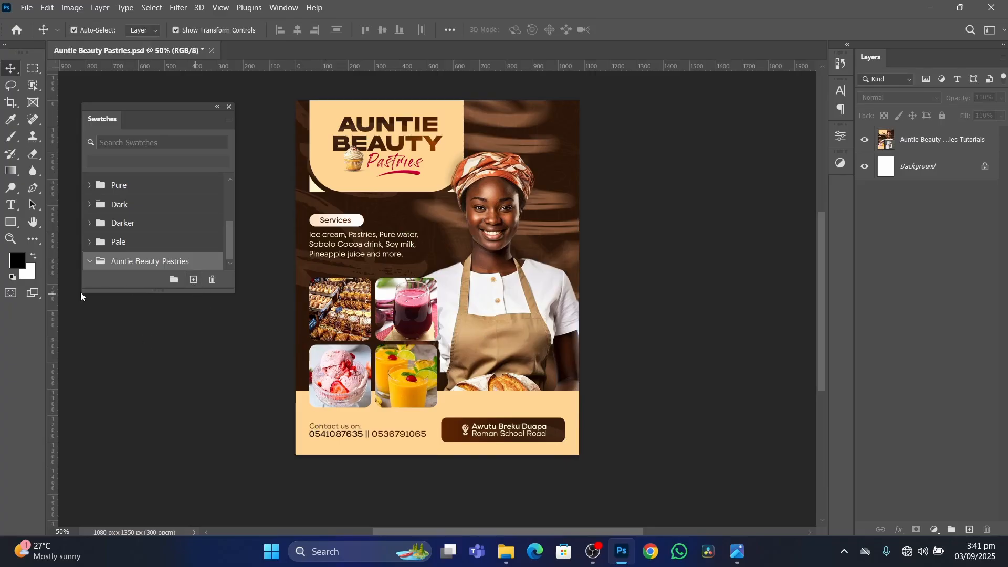
# Sample the flyer's dark brown background (2c1709) as the foreground colour and save it as a swatch named Primary in the Auntie Beauty Pastries group.
pyautogui.click(18, 261)
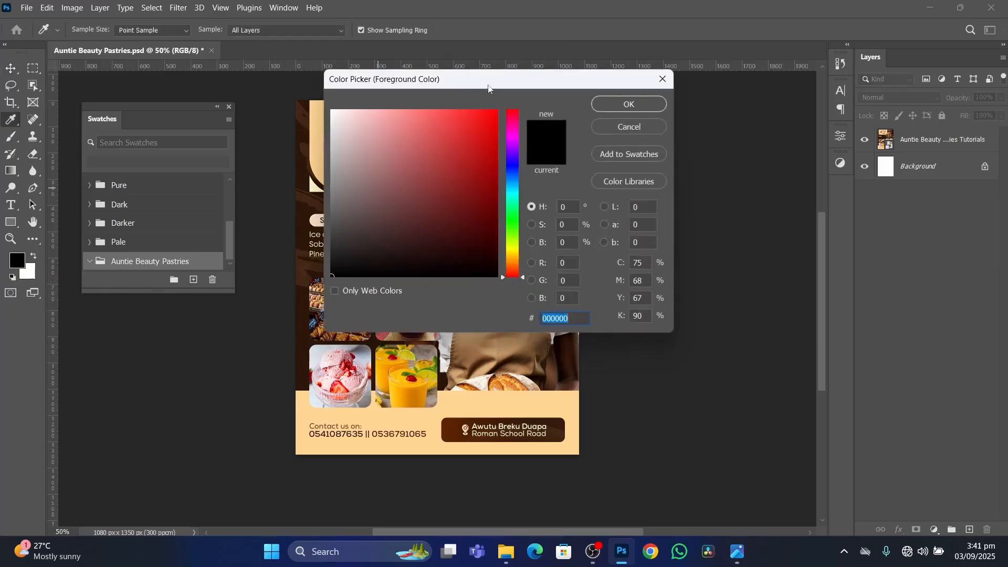
pyautogui.moveTo(475, 86); pyautogui.dragTo(733, 121)
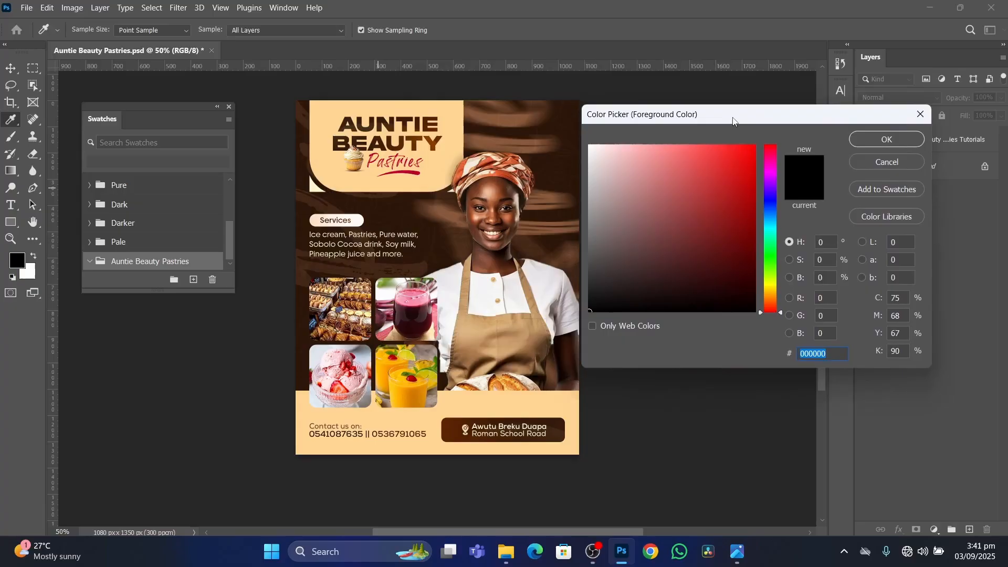
pyautogui.click(546, 158)
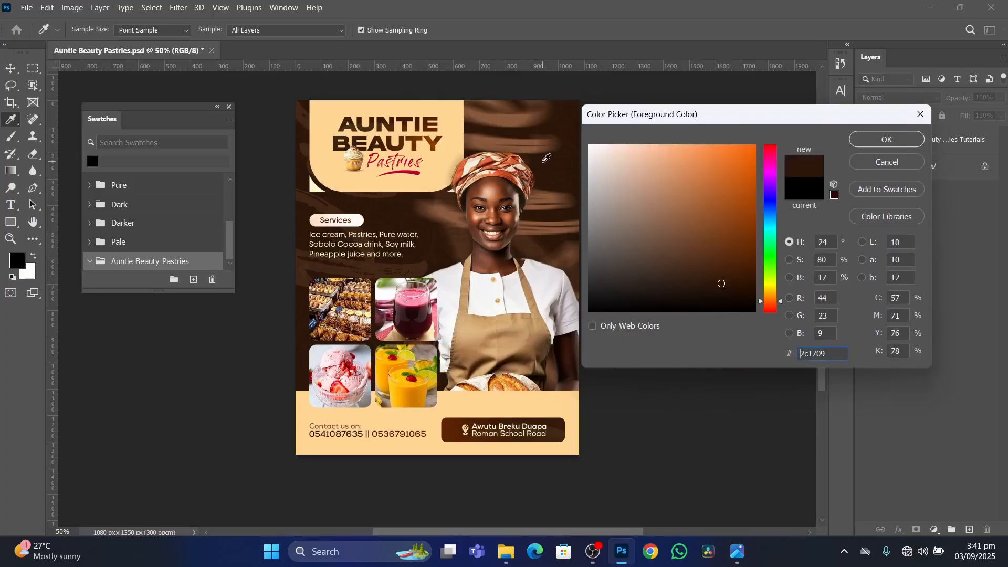
pyautogui.click(882, 142)
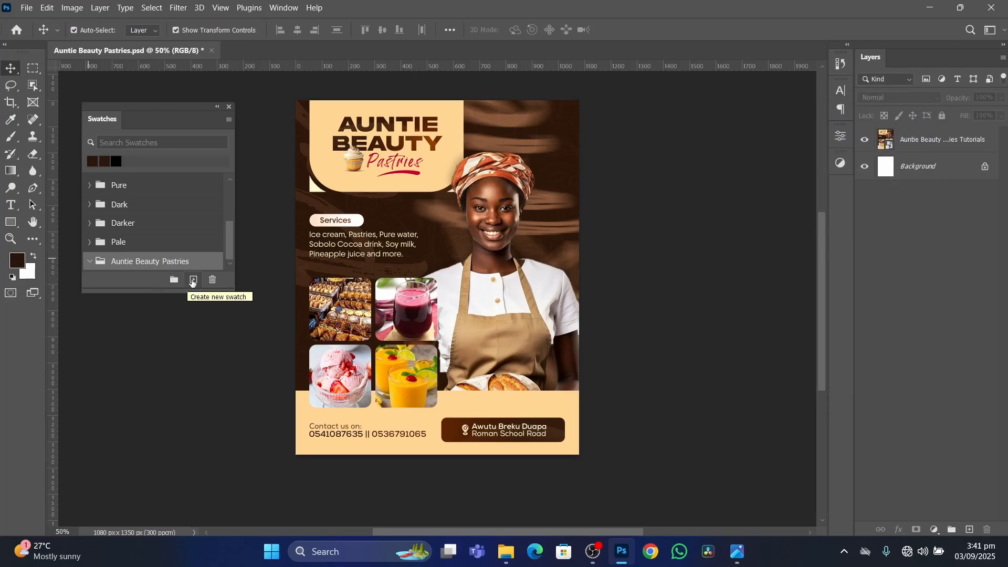
pyautogui.click(193, 281)
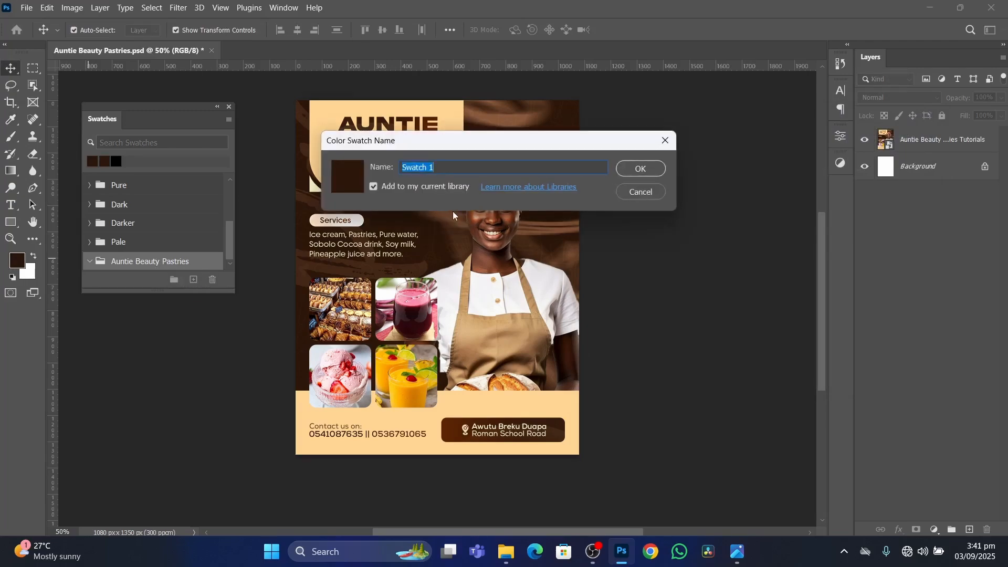
pyautogui.write('Primry')
pyautogui.press('Return')
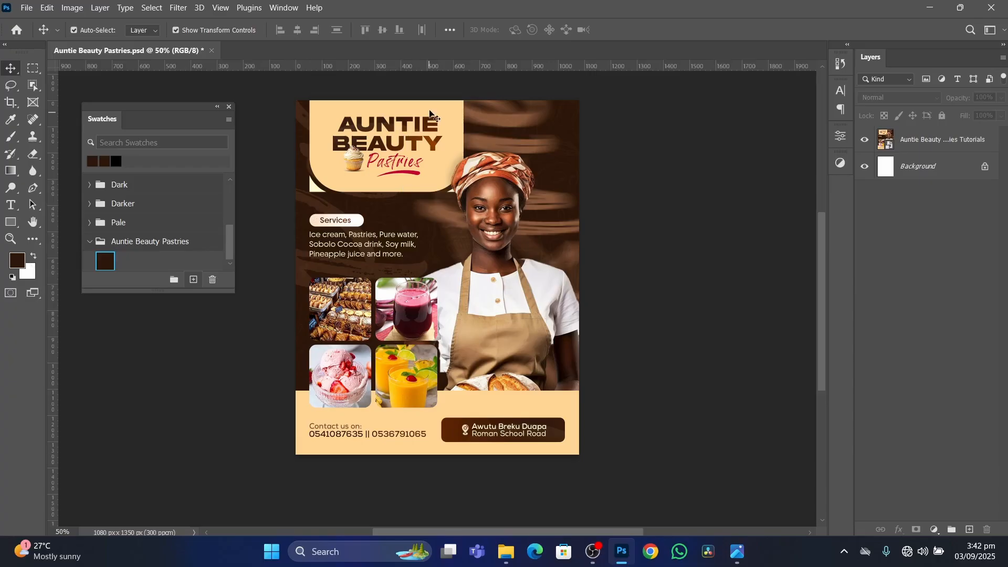
pyautogui.scroll(2, 417, 229)
pyautogui.hscroll(-1, 418, 229)
pyautogui.hscroll(-1, 417, 229)
pyautogui.scroll(-2, 436, 220)
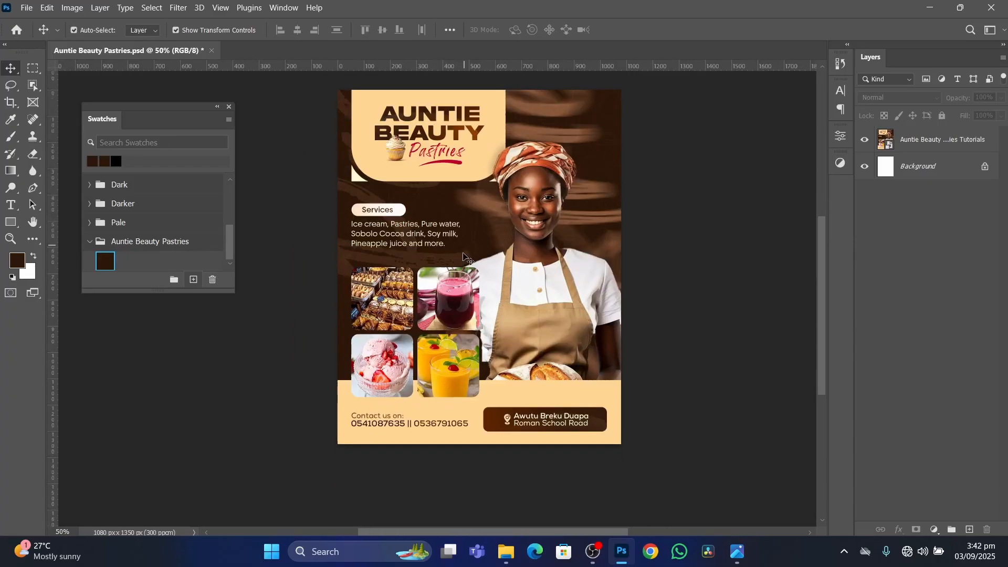
pyautogui.scroll(2, 450, 207)
pyautogui.scroll(-2, 451, 211)
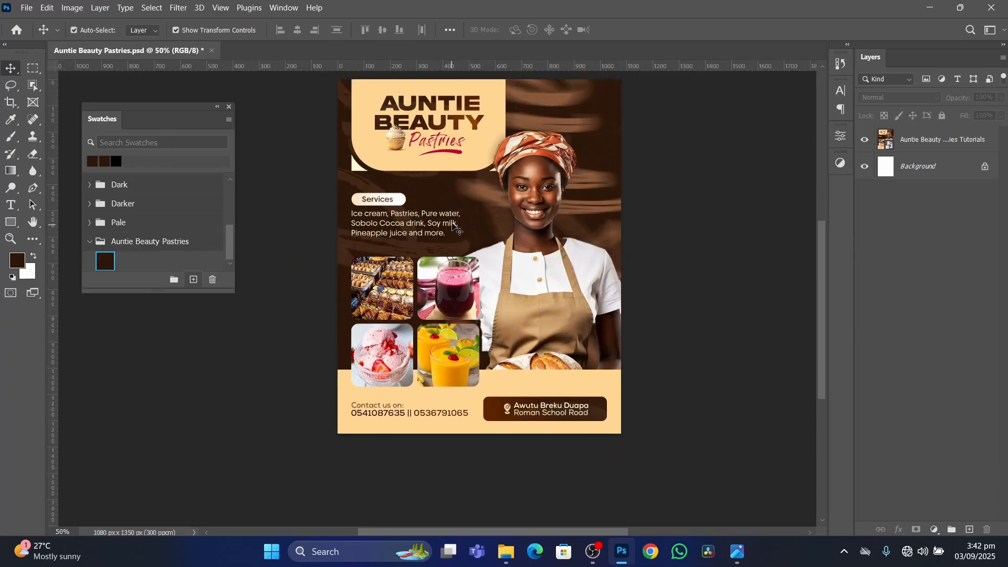
pyautogui.scroll(2, 454, 212)
pyautogui.scroll(-2, 456, 213)
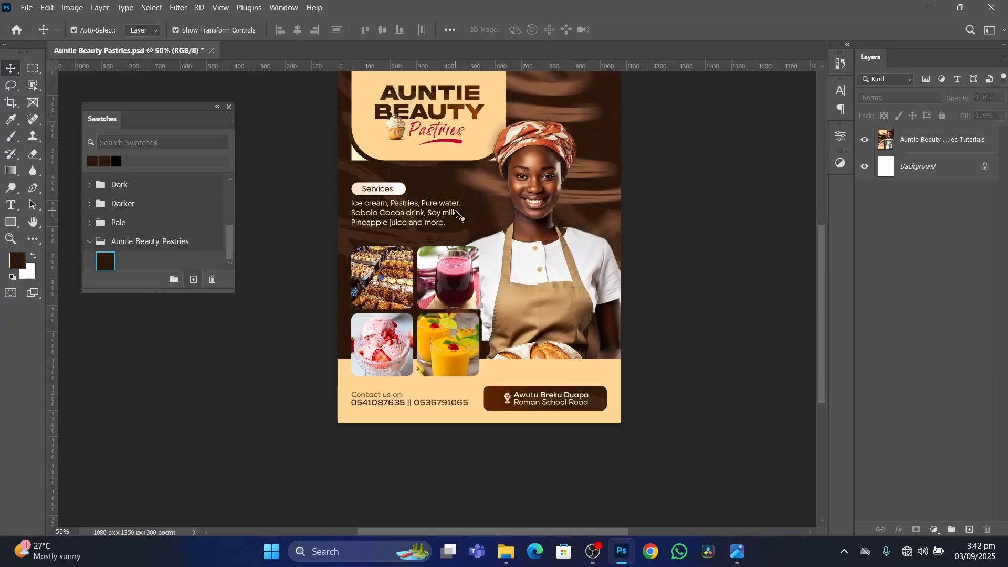
pyautogui.scroll(3, 456, 213)
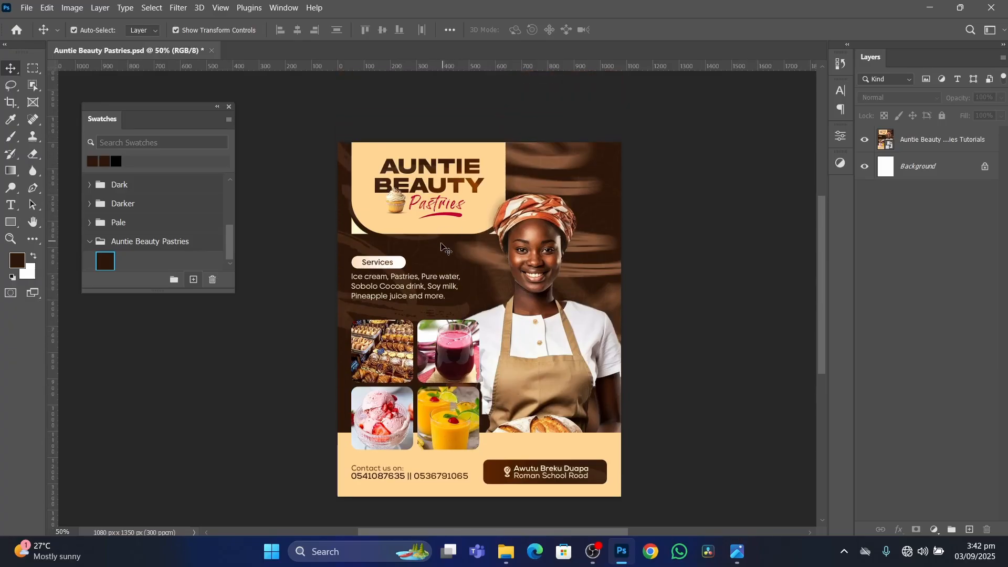
pyautogui.scroll(-2, 456, 226)
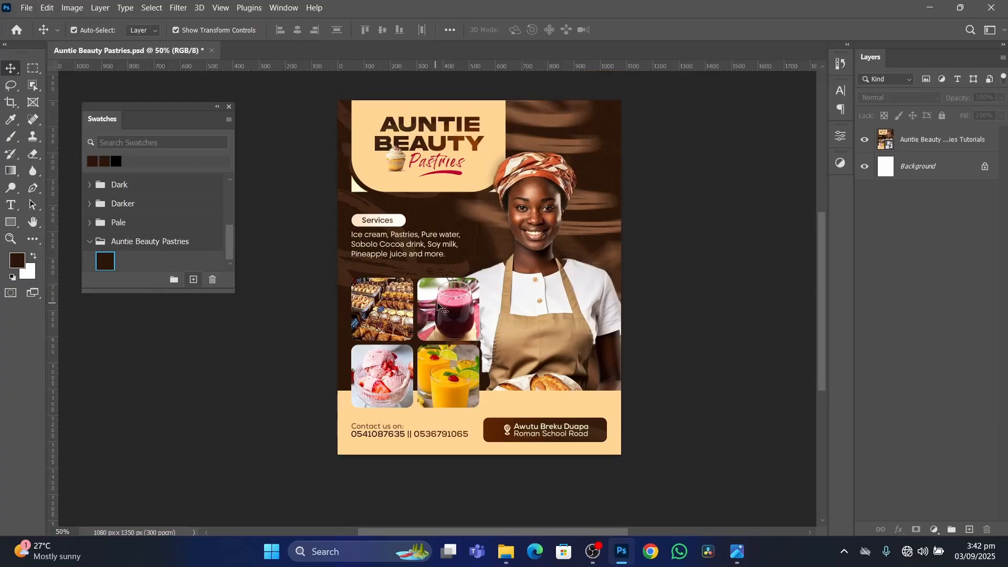
# Turn on Zoom with Scroll Wheel in the Tools preferences.
pyautogui.click(48, 8)
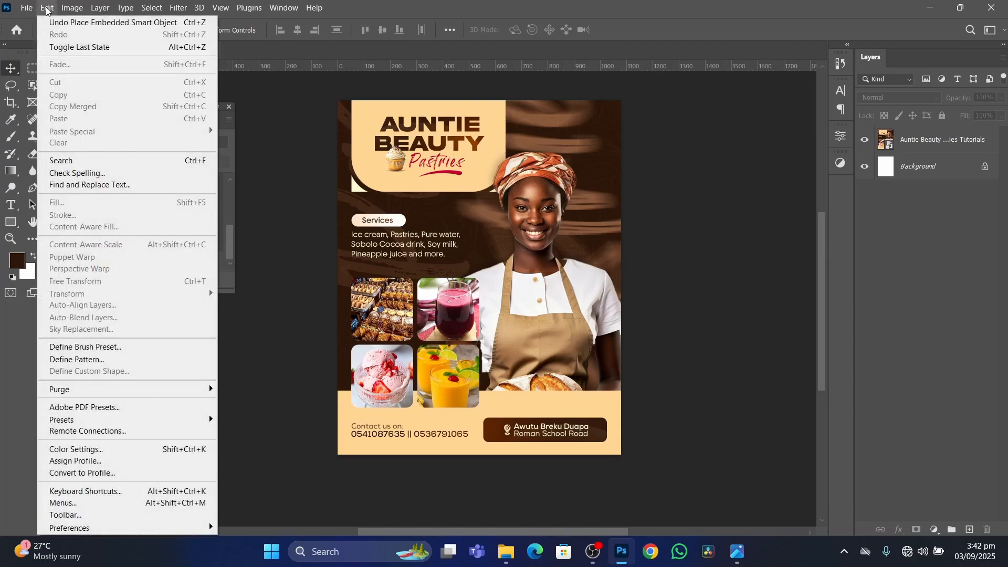
pyautogui.moveTo(92, 530)
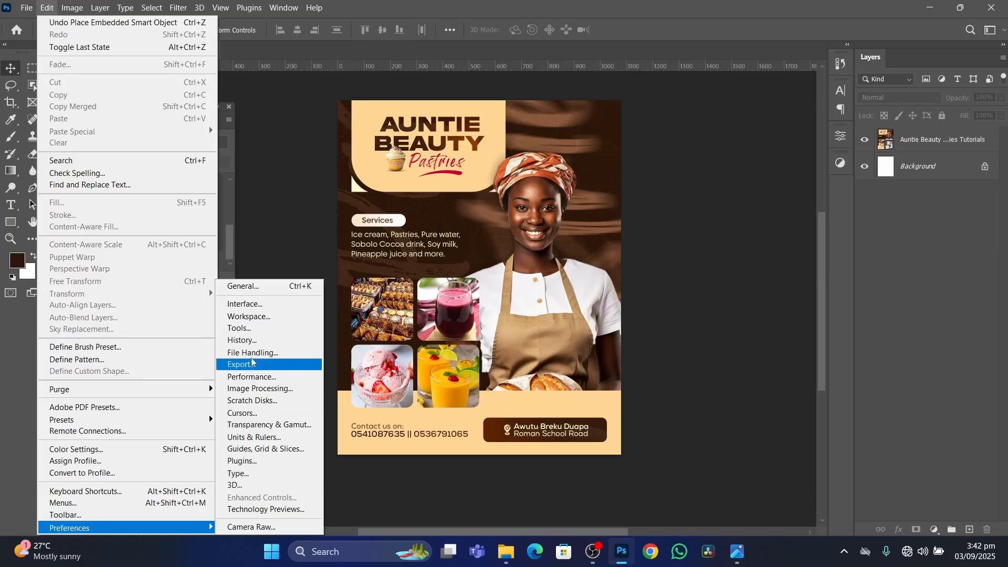
pyautogui.click(263, 288)
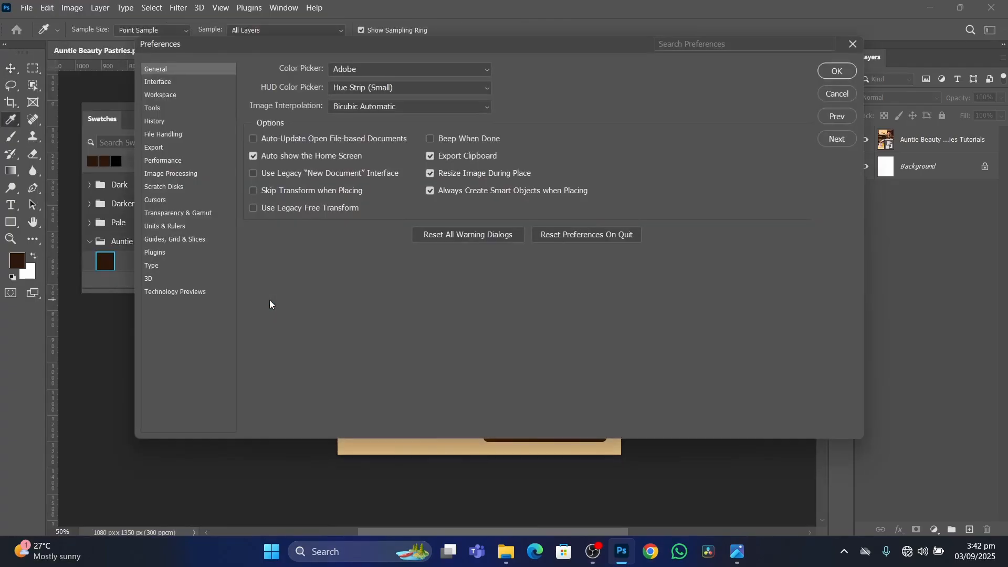
pyautogui.click(154, 107)
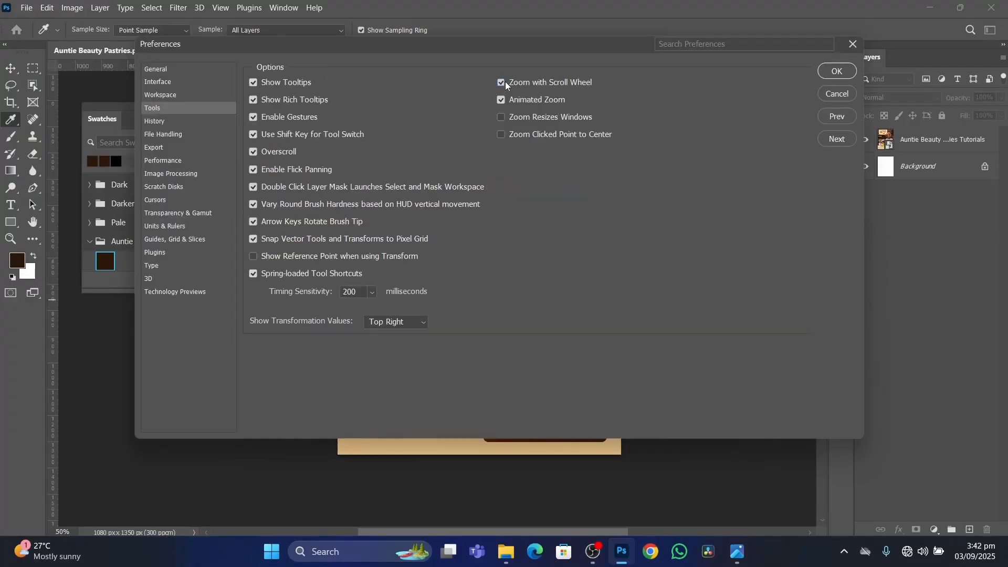
pyautogui.click(842, 73)
# Test scroll-wheel zooming in and out over the flyer.
pyautogui.scroll(5, 463, 251)
pyautogui.scroll(-6, 461, 256)
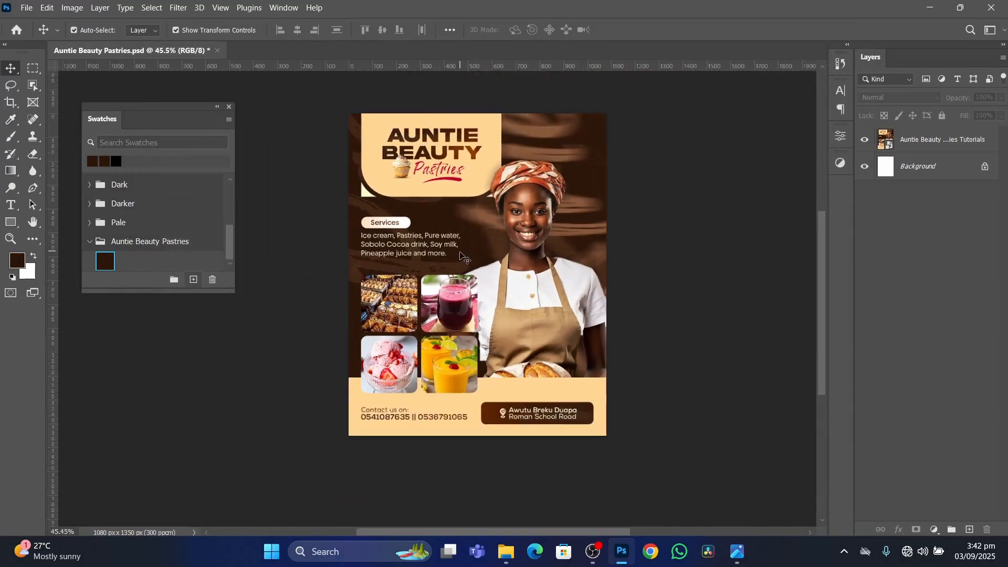
pyautogui.scroll(3, 460, 256)
pyautogui.scroll(-3, 460, 257)
pyautogui.scroll(1, 461, 260)
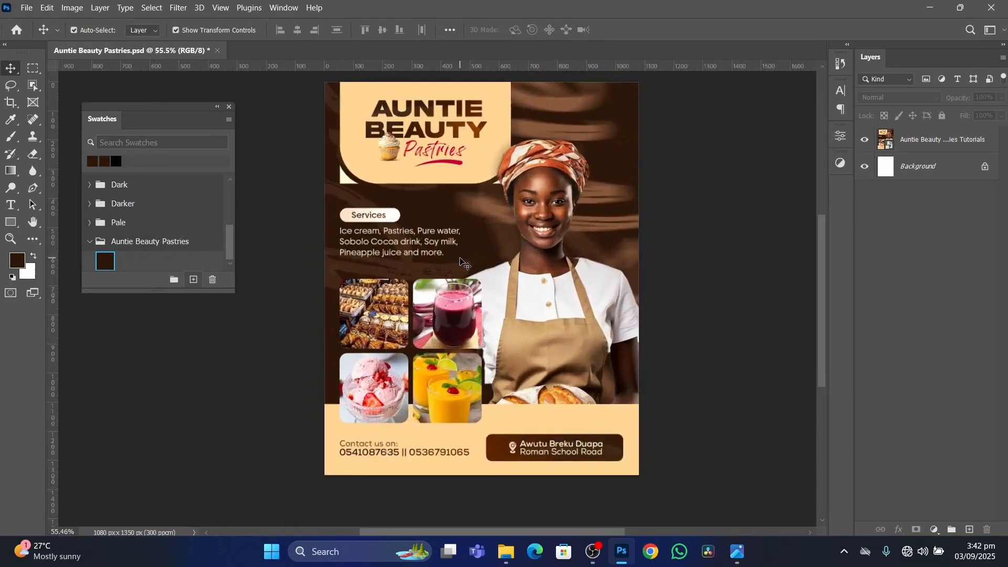
pyautogui.scroll(-1, 461, 261)
pyautogui.scroll(4, 462, 165)
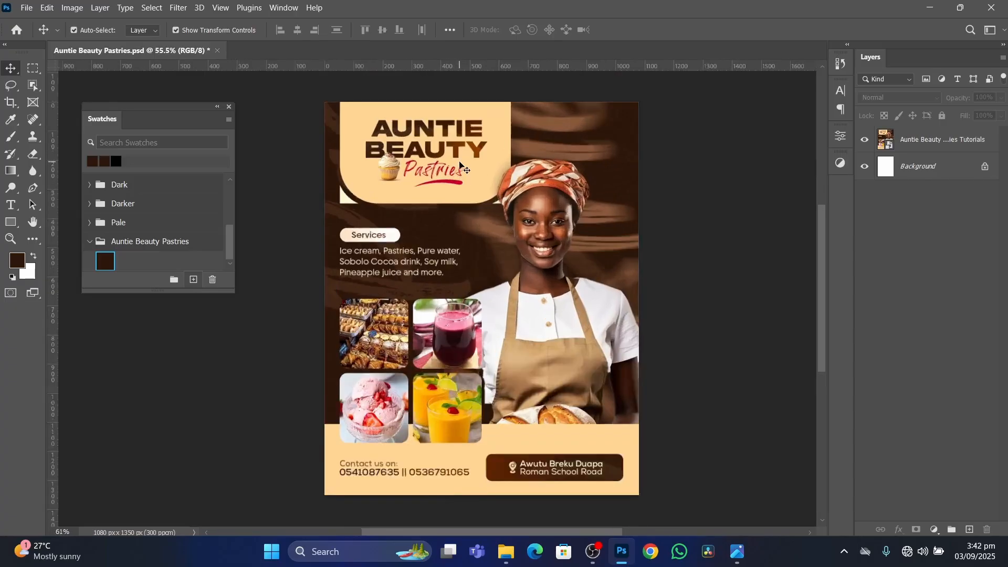
pyautogui.scroll(-1, 513, 169)
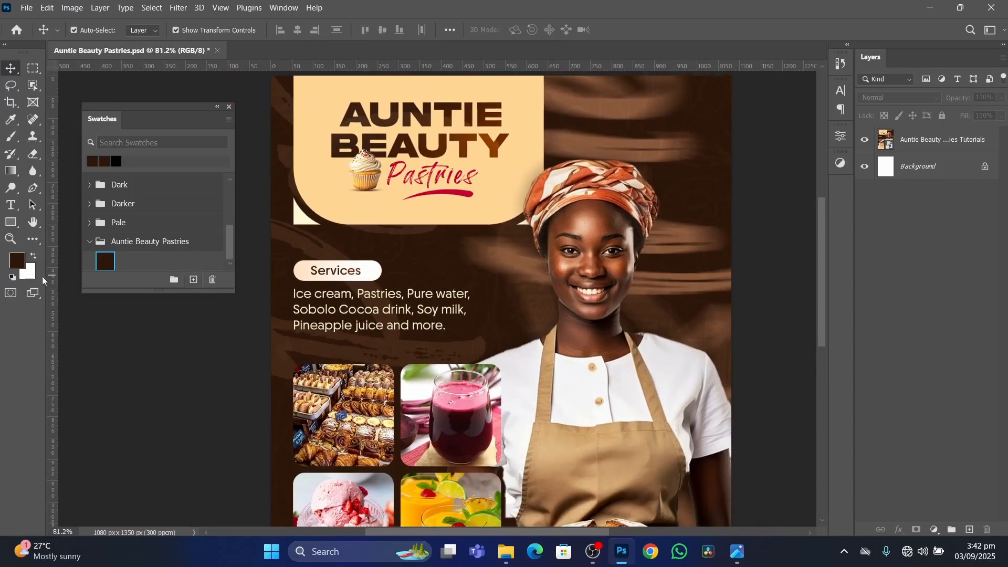
# Sample the cream colour (ffd695) behind the flyer's logo as the foreground colour and save it as a swatch named Secondary.
pyautogui.click(16, 263)
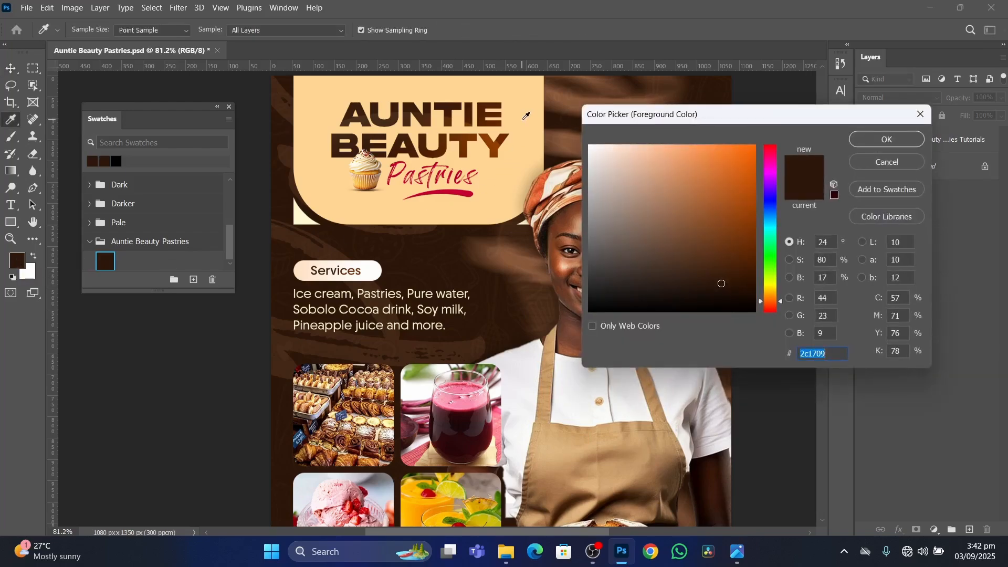
pyautogui.click(523, 119)
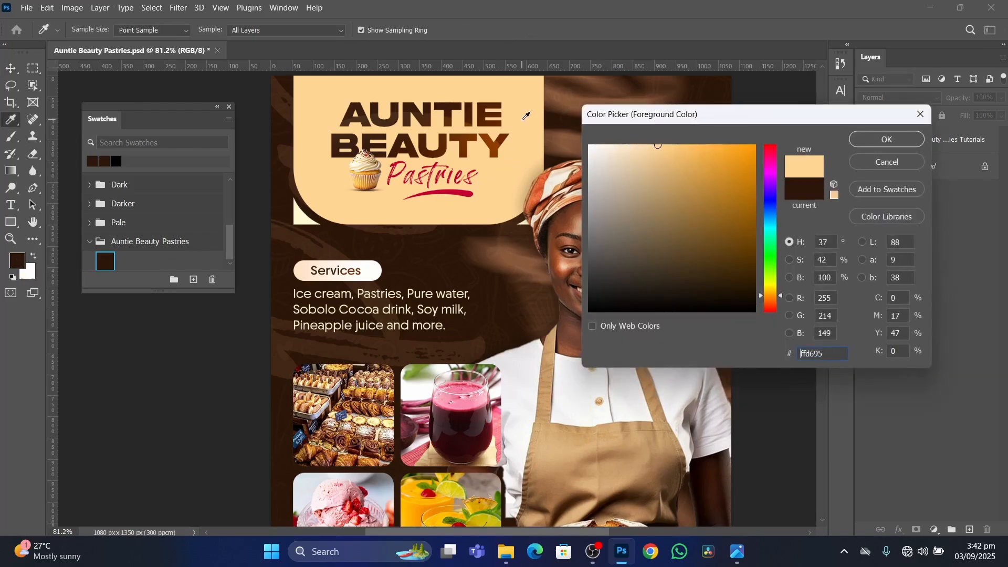
pyautogui.click(893, 145)
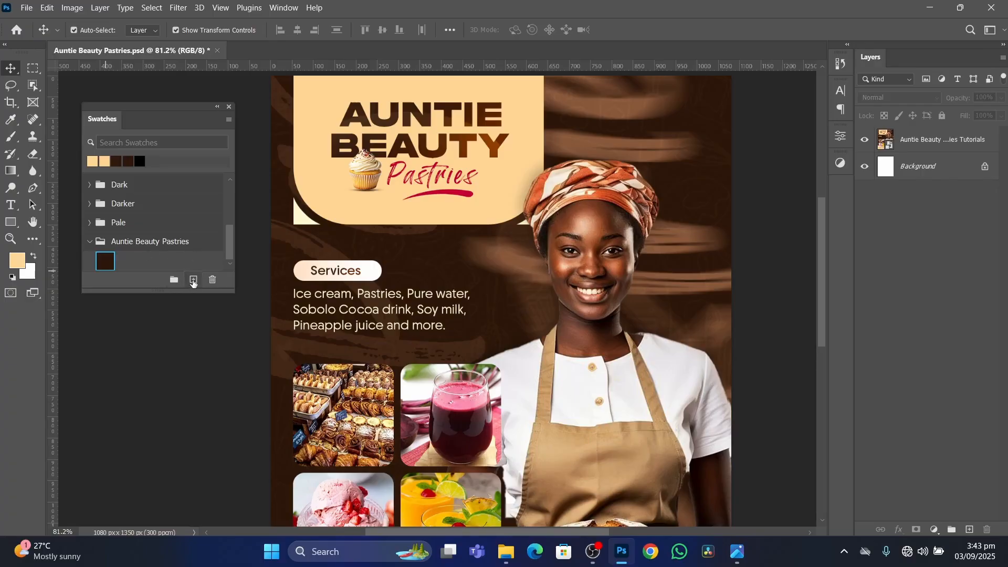
pyautogui.click(194, 281)
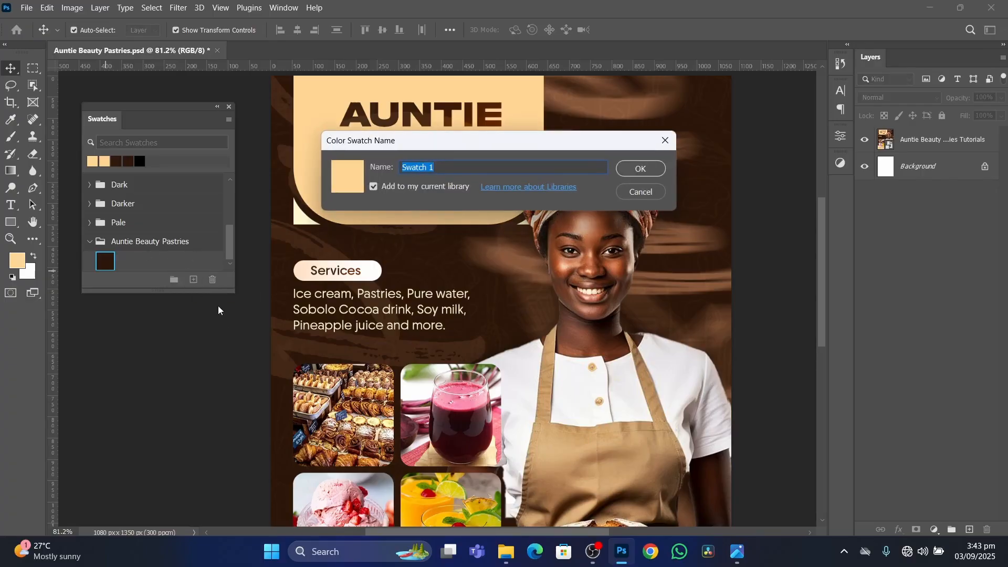
pyautogui.write('Secondary')
pyautogui.click(646, 174)
# Set the foreground colour to the red of the flyer's Pastries lettering, c60033.
pyautogui.scroll(1, 460, 194)
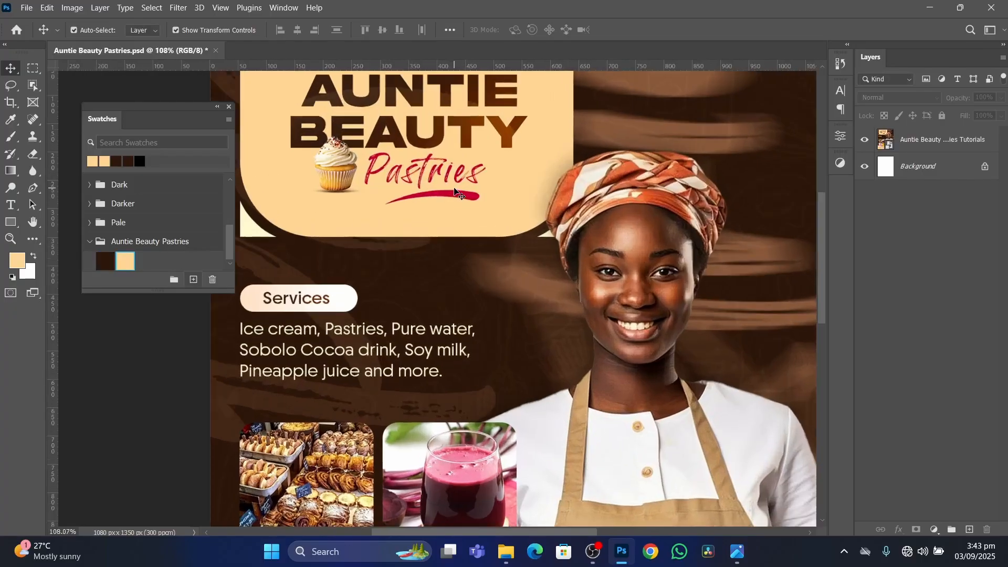
pyautogui.scroll(2, 425, 174)
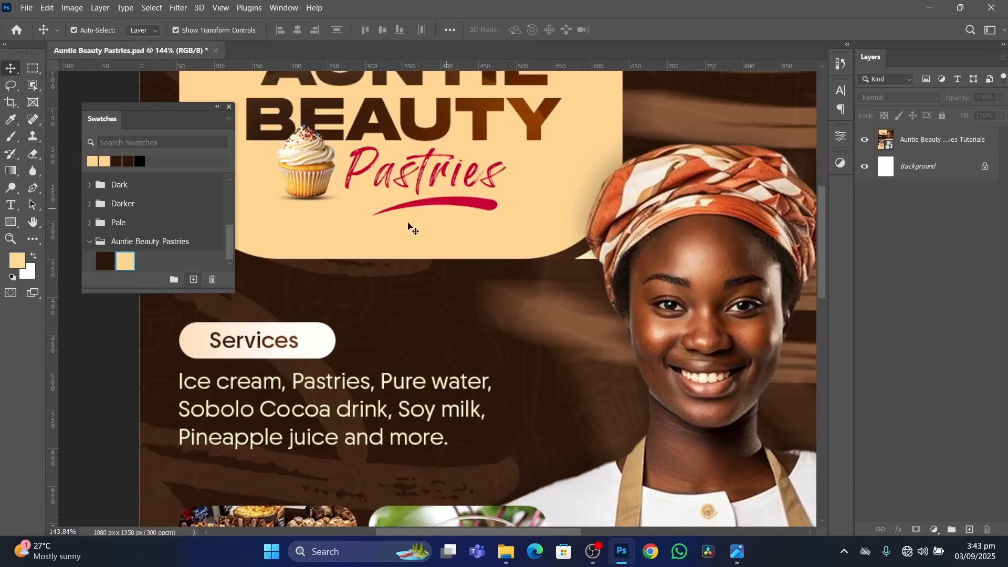
pyautogui.scroll(-1, 328, 225)
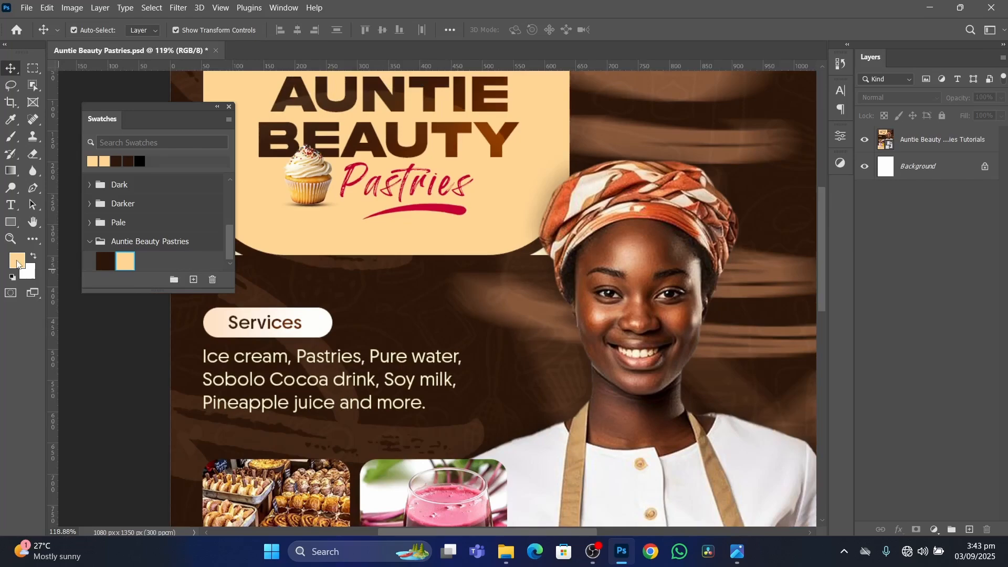
pyautogui.click(17, 261)
pyautogui.write('c60033')
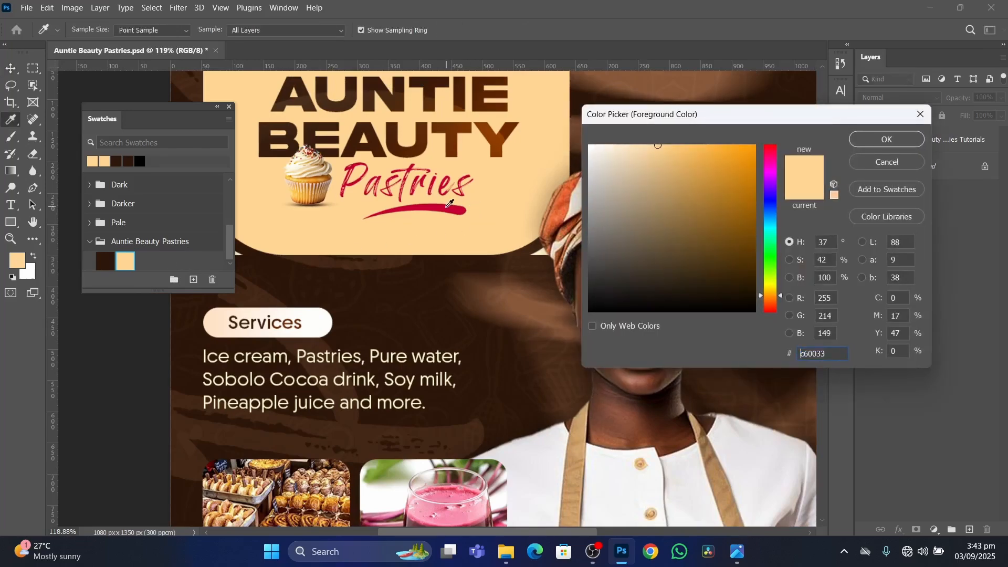
pyautogui.click(882, 141)
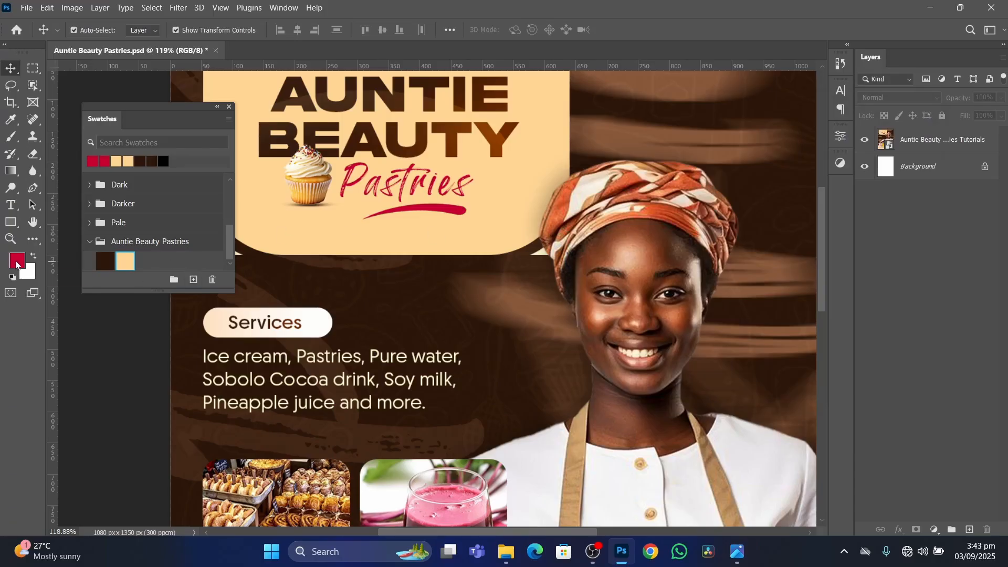
# Save the red foreground colour as a swatch named 10% color in the Auntie Beauty Pastries group.
pyautogui.click(193, 280)
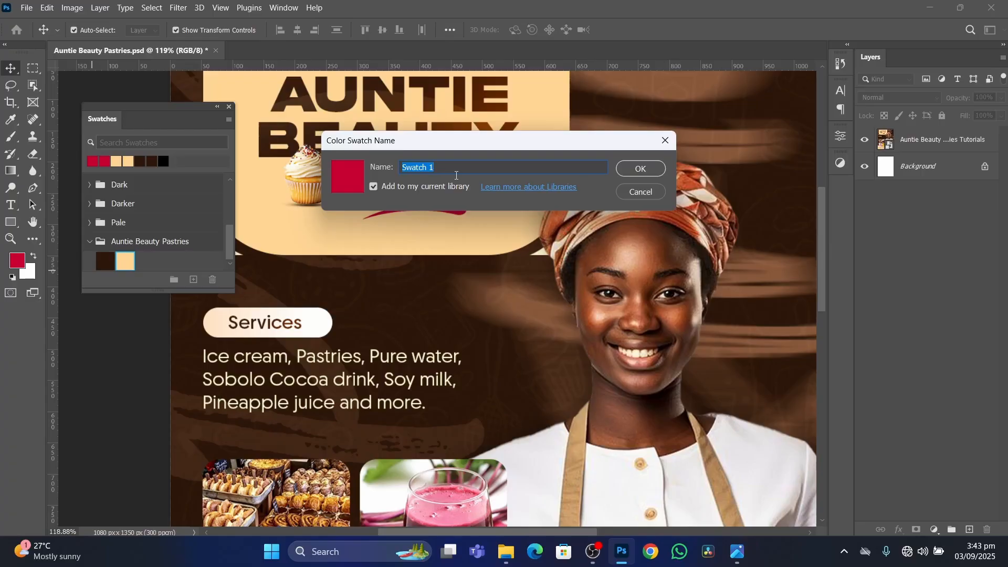
pyautogui.write('10% C')
pyautogui.press('BackSpace')
pyautogui.write('color')
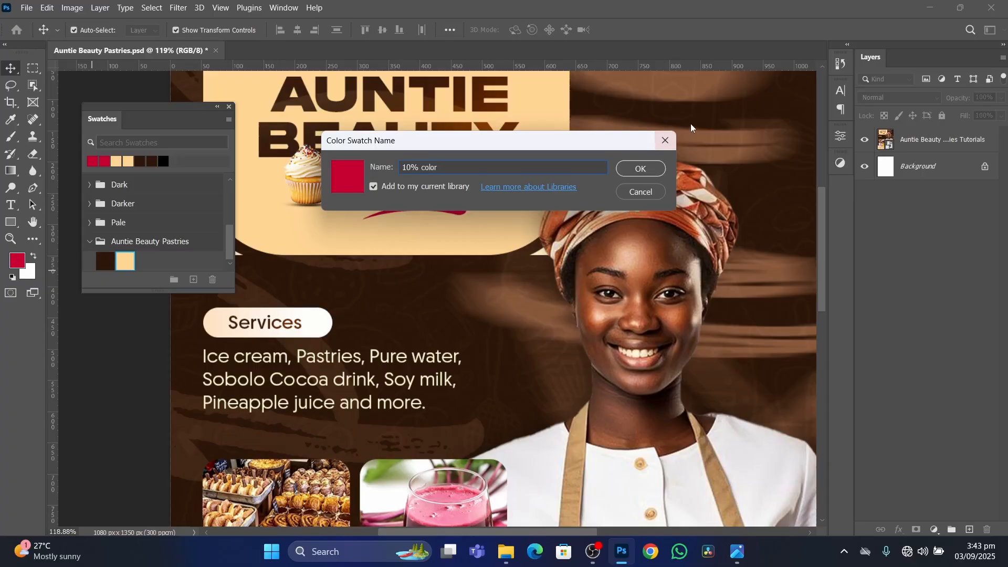
pyautogui.click(633, 169)
# Delete the finished flyer's layer from the document, leaving only the white Background layer.
pyautogui.scroll(-4, 357, 226)
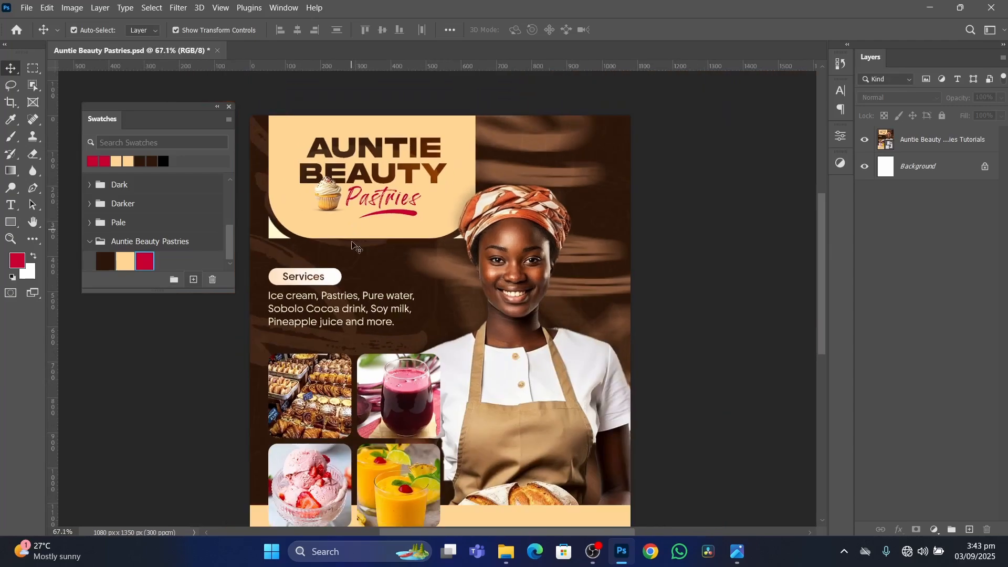
pyautogui.scroll(-2, 352, 243)
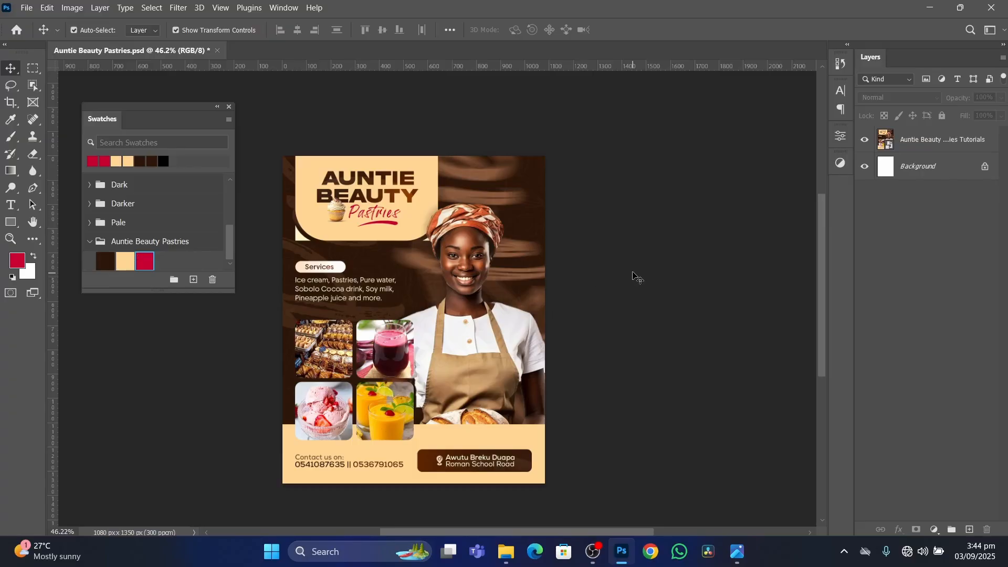
pyautogui.click(410, 277)
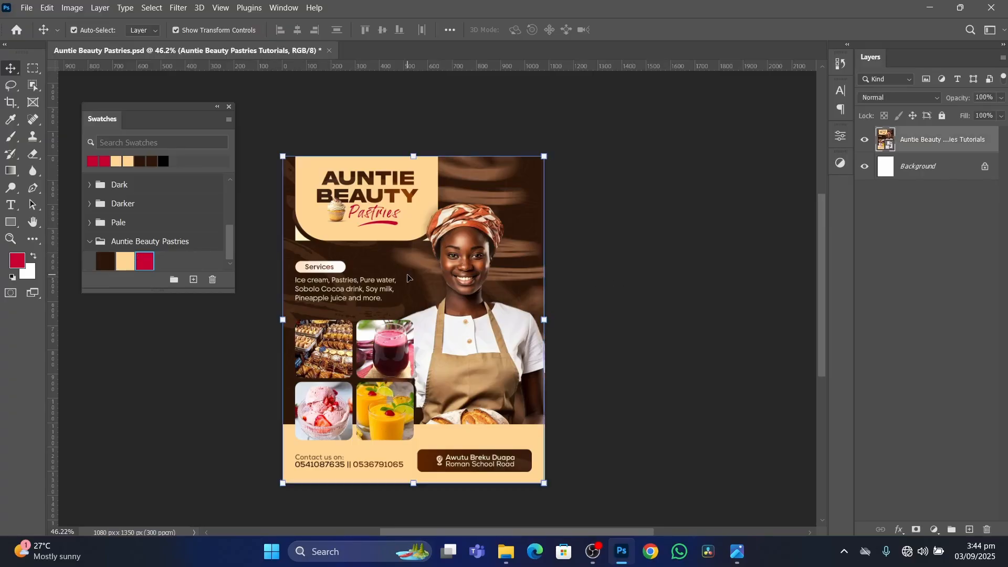
pyautogui.press('Delete')
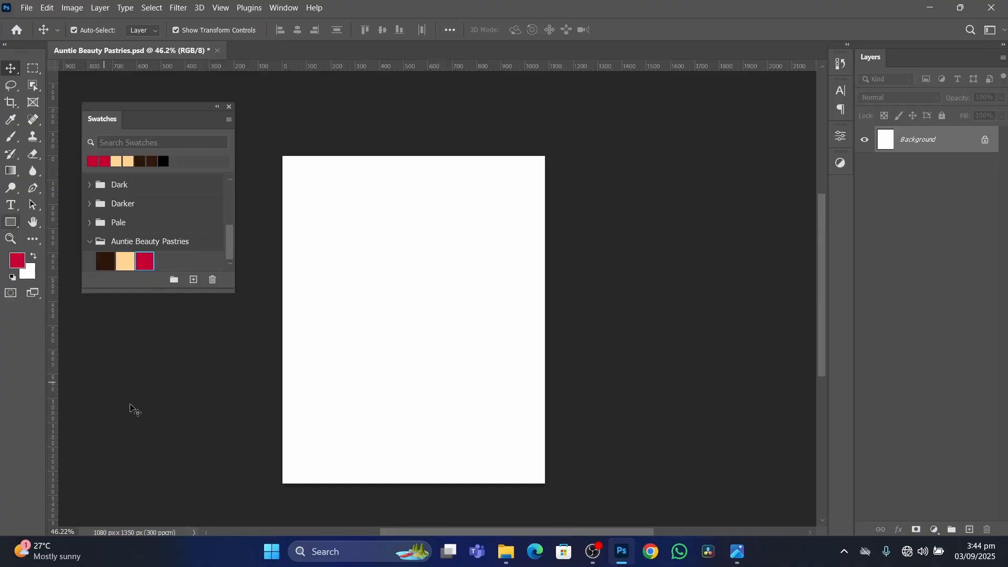
# Draw a rectangle about 1136 x 1429 px extending past all canvas edges and fill it with the Primary swatch.
pyautogui.click(11, 227)
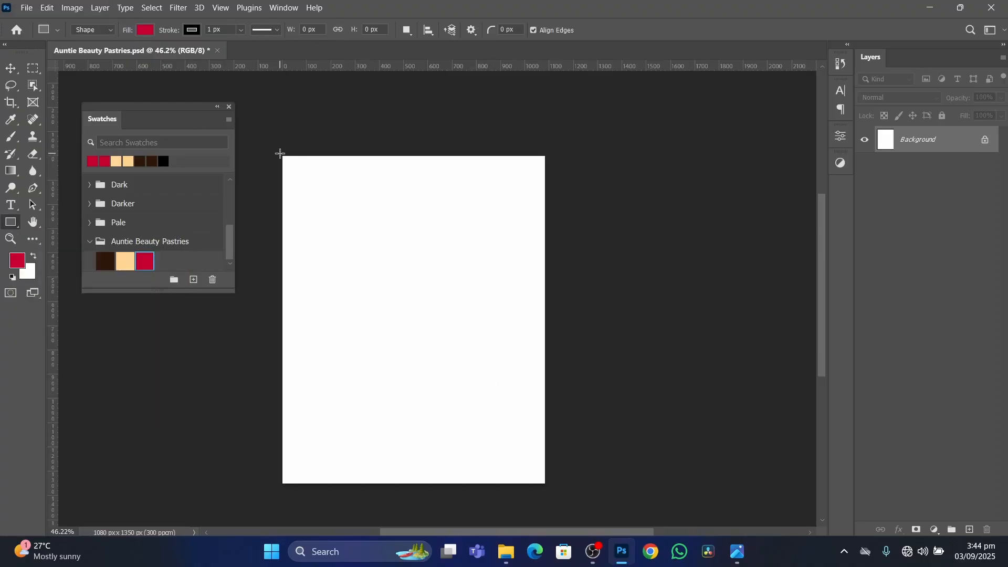
pyautogui.moveTo(276, 146); pyautogui.dragTo(551, 492)
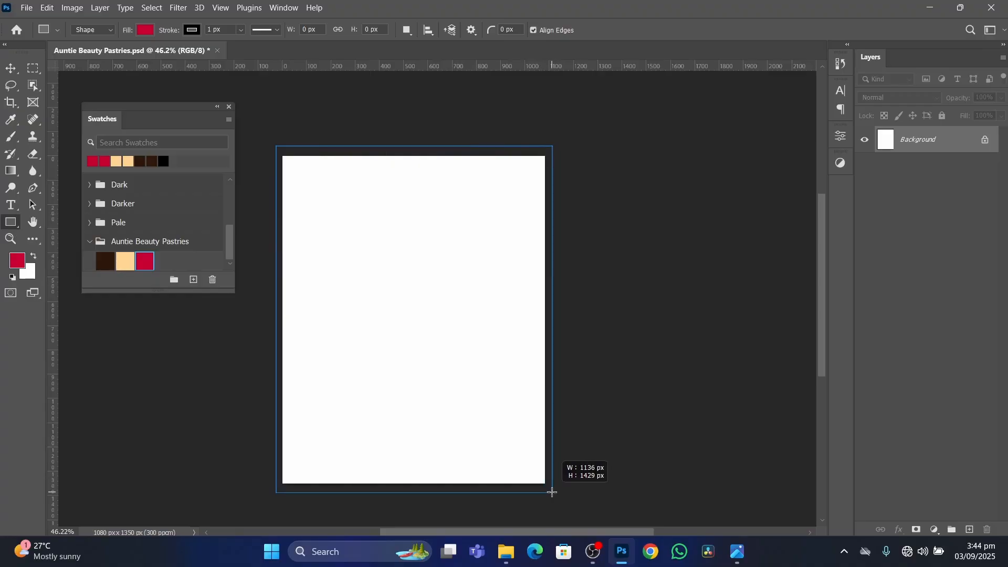
pyautogui.moveTo(552, 492); pyautogui.dragTo(552, 492)
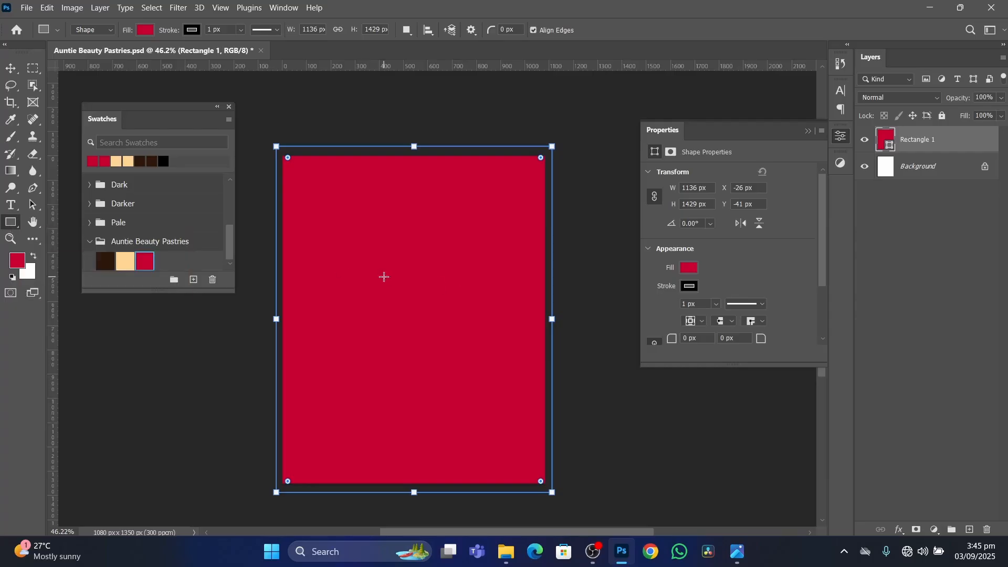
pyautogui.click(106, 259)
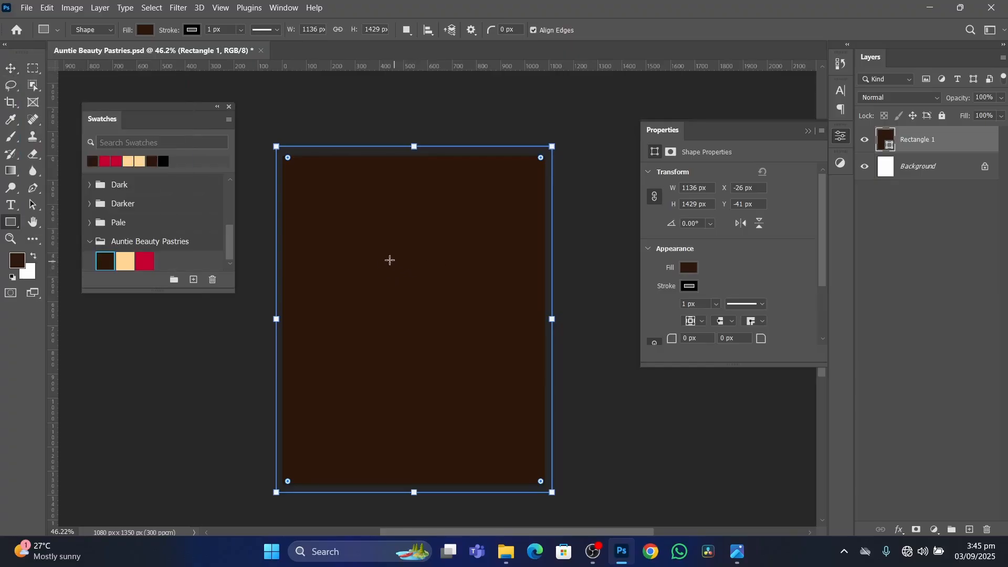
pyautogui.moveTo(364, 246); pyautogui.dragTo(526, 301)
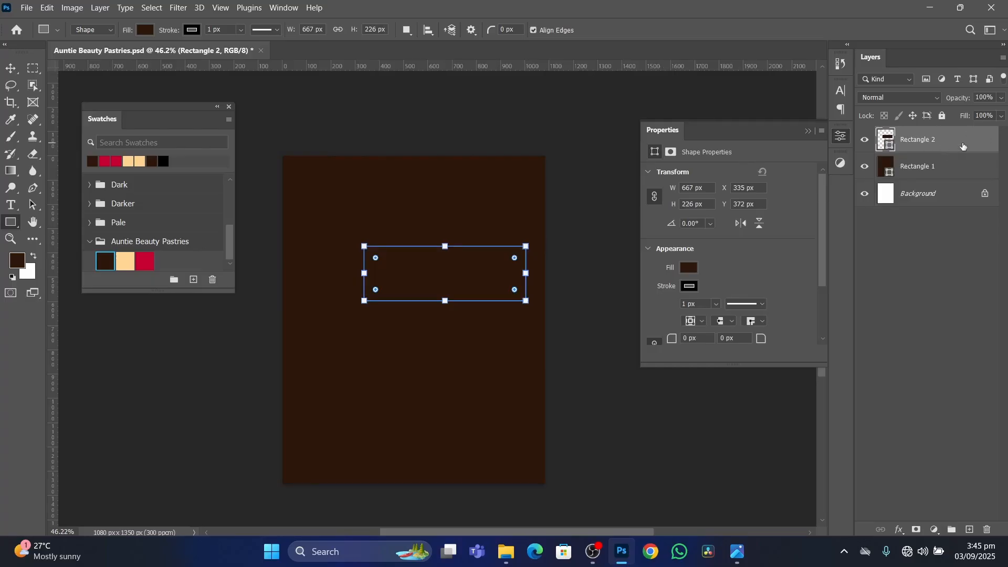
pyautogui.press('Delete')
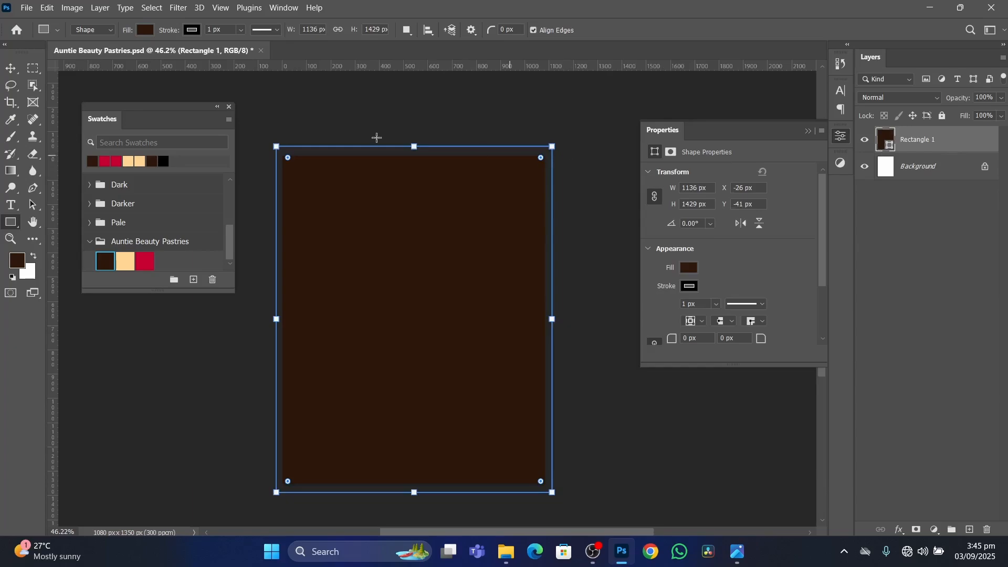
# Set alignment to Canvas and centre the dark brown rectangle horizontally and vertically on it.
pyautogui.click(9, 71)
pyautogui.moveTo(459, 310); pyautogui.dragTo(363, 240)
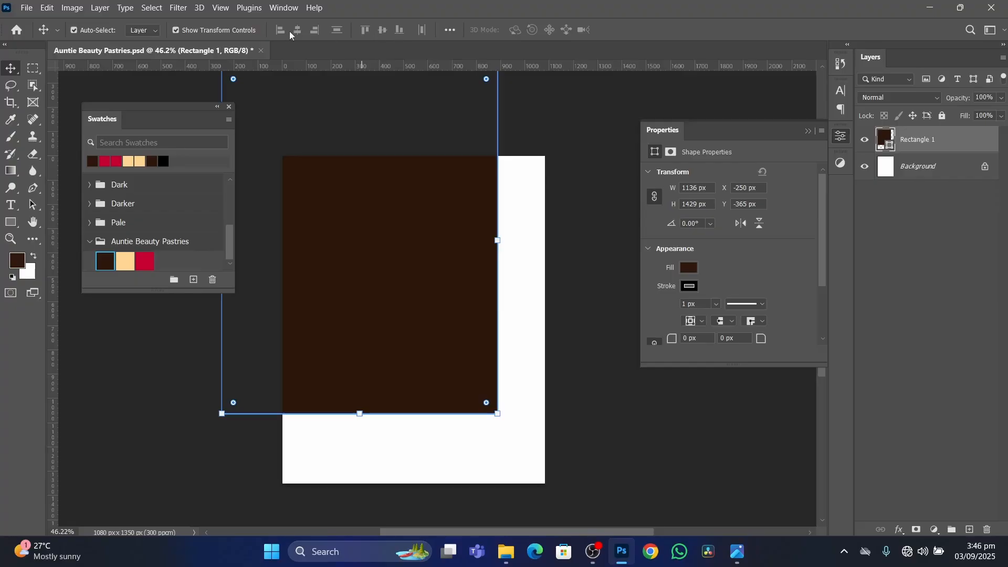
pyautogui.click(452, 30)
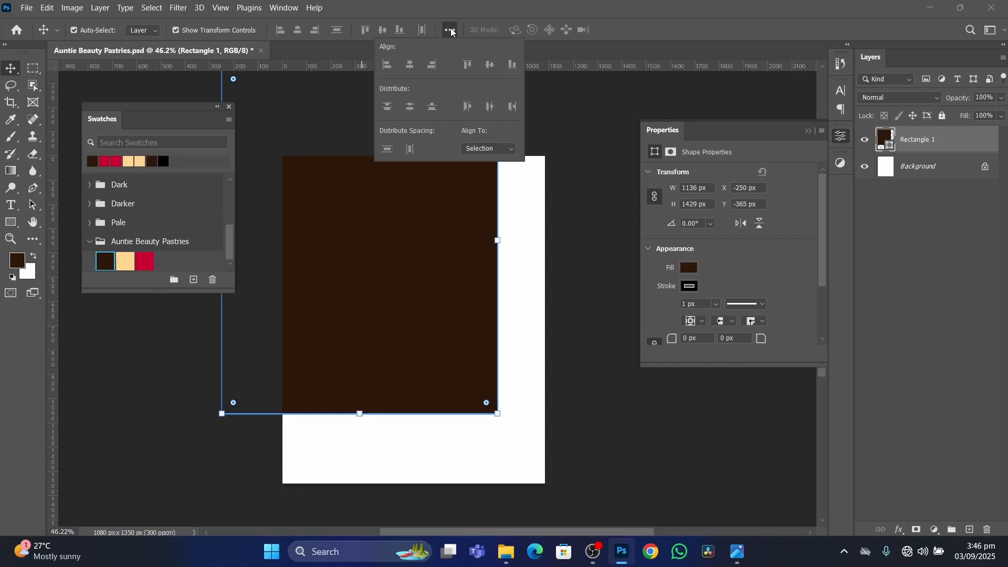
pyautogui.click(508, 150)
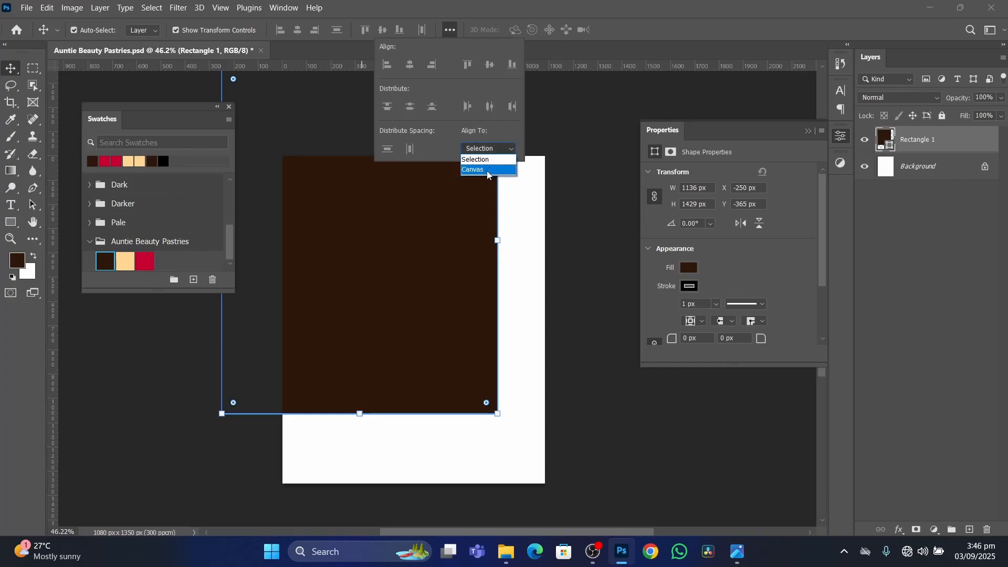
pyautogui.click(488, 171)
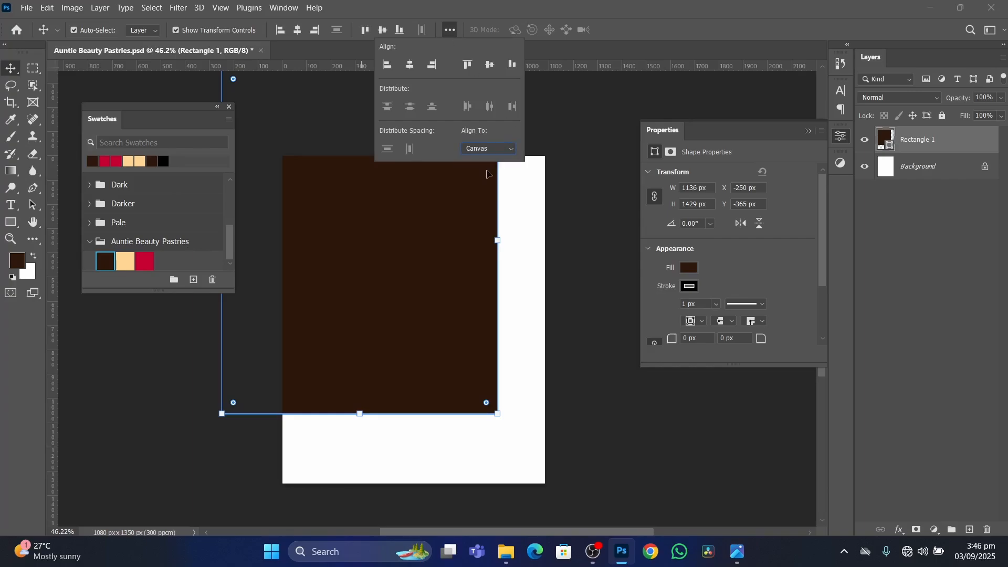
pyautogui.click(411, 65)
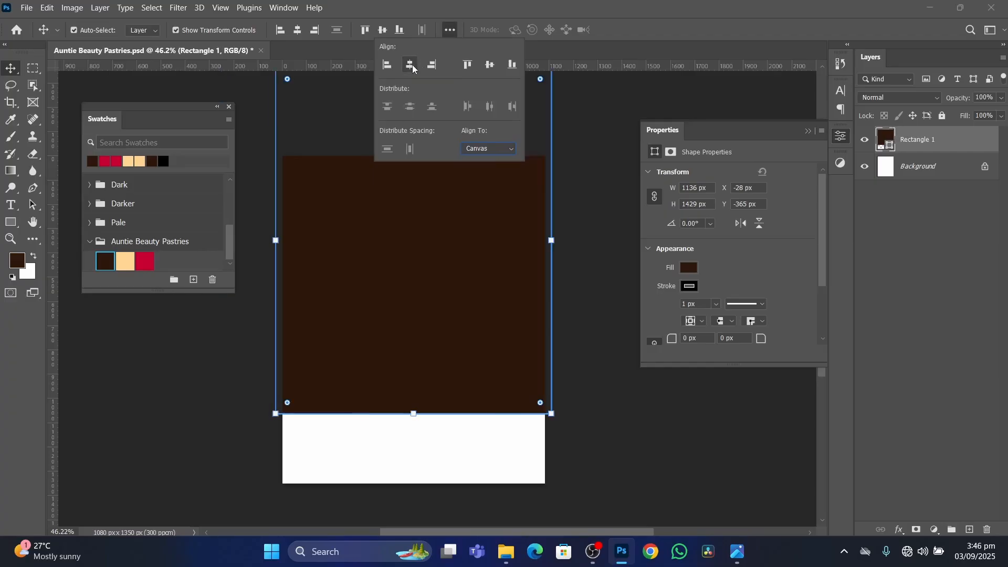
pyautogui.click(490, 65)
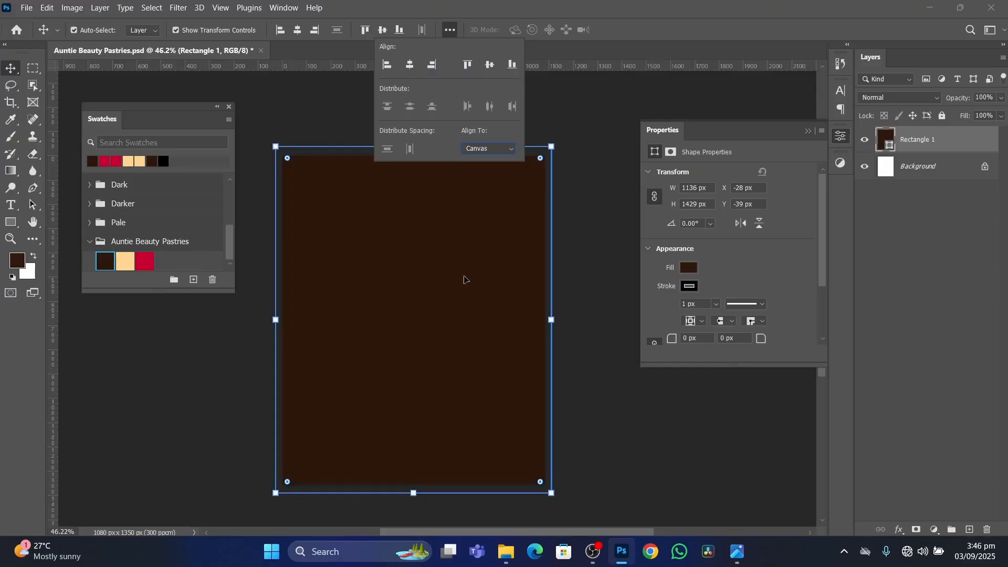
pyautogui.click(587, 235)
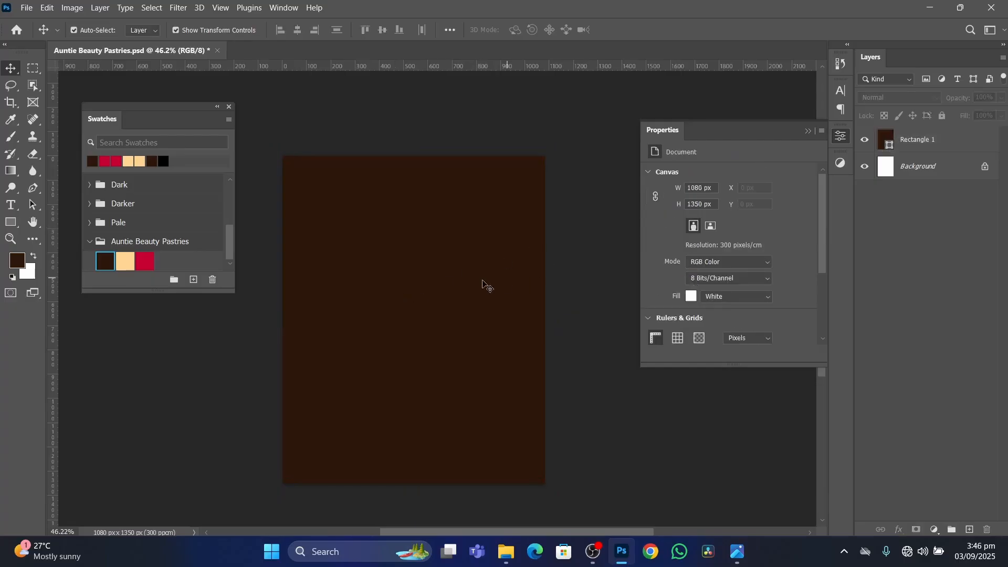
pyautogui.click(499, 264)
# Rename the dark brown rectangle's layer to Overflow and deselect it.
pyautogui.doubleClick(919, 140)
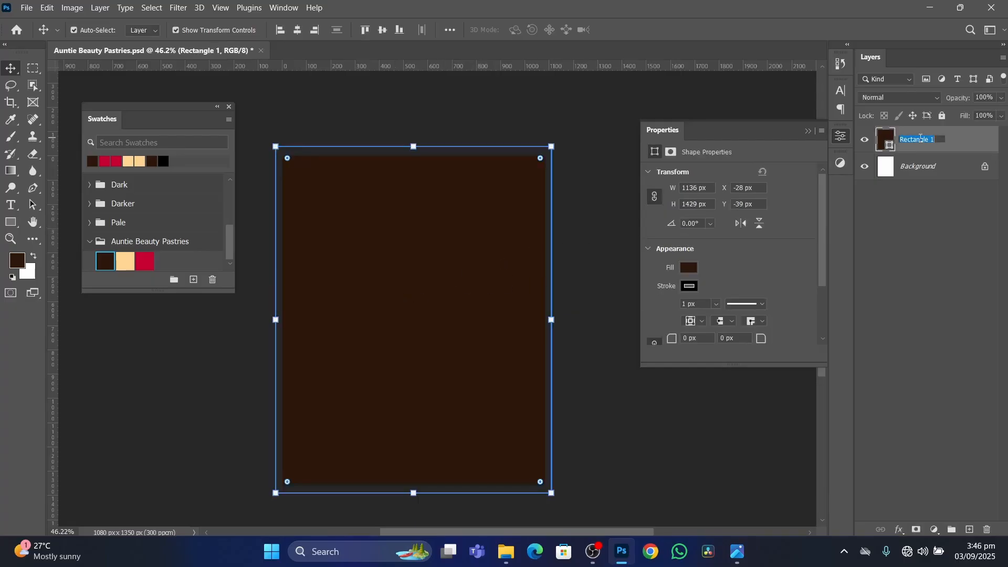
pyautogui.press('Return')
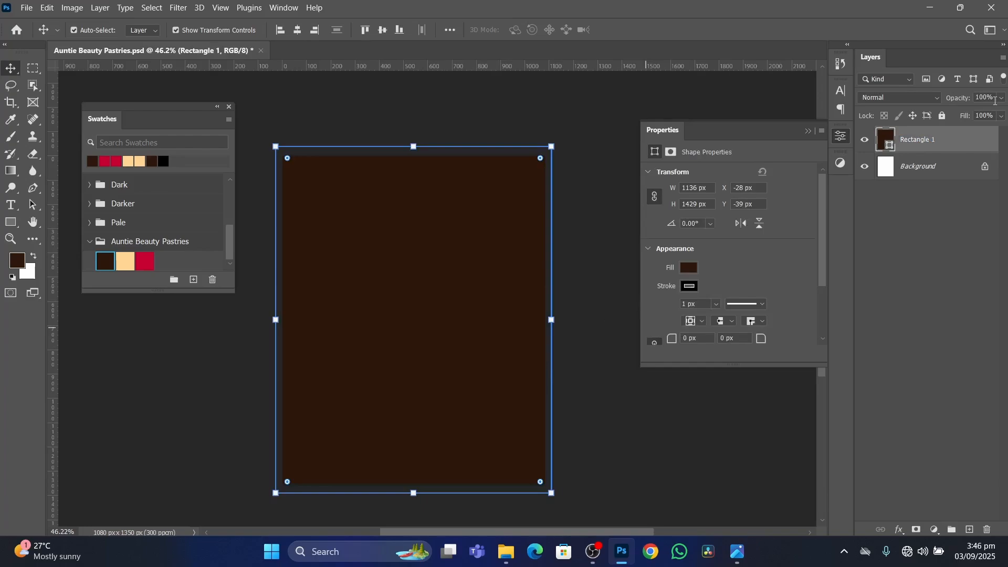
pyautogui.doubleClick(922, 140)
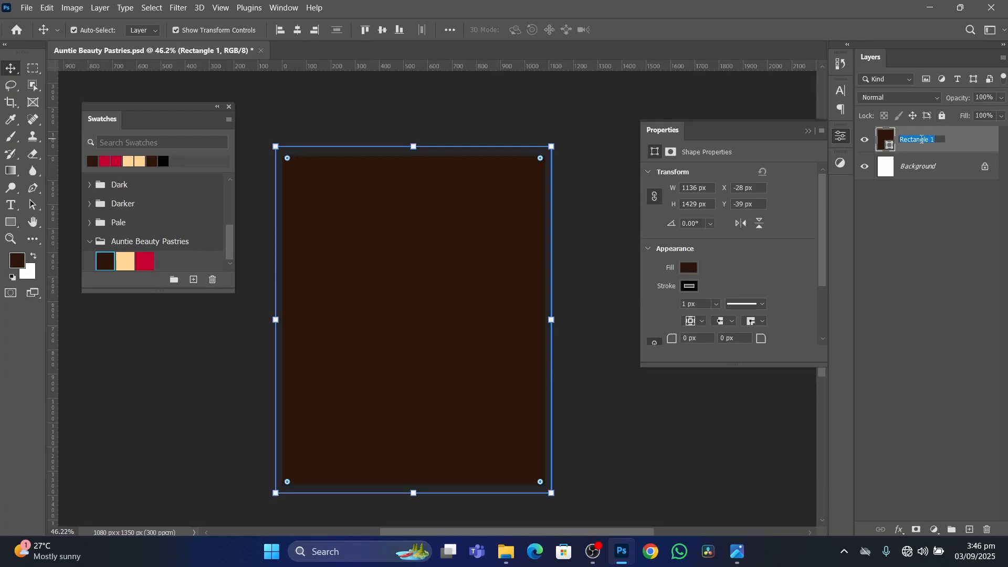
pyautogui.write('Overflow')
pyautogui.press('Return')
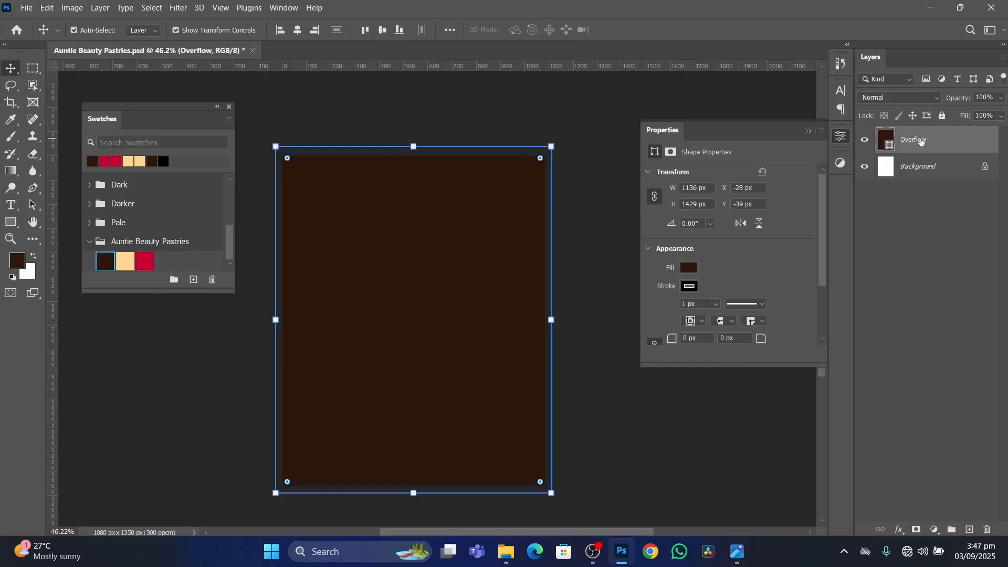
pyautogui.click(594, 241)
pyautogui.click(478, 261)
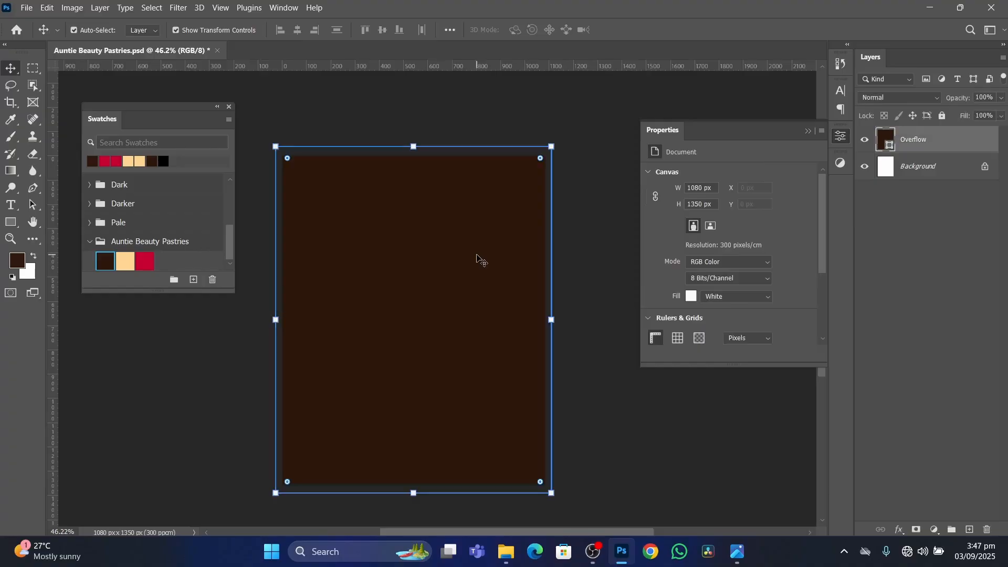
pyautogui.click(604, 265)
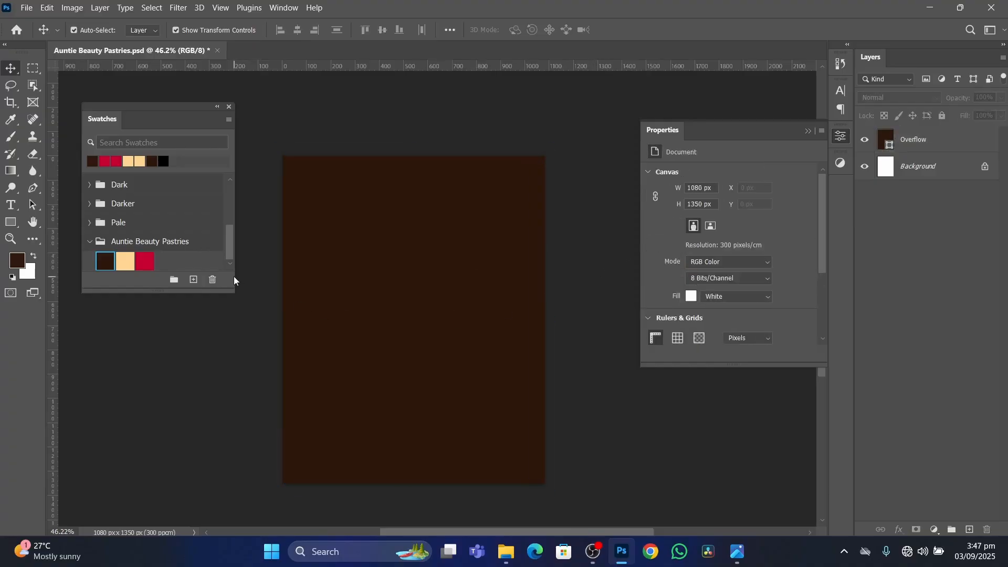
# Switch to the Photos app, examine the finished flyer's background and logo area up close, and return to Photoshop.
pyautogui.click(737, 552)
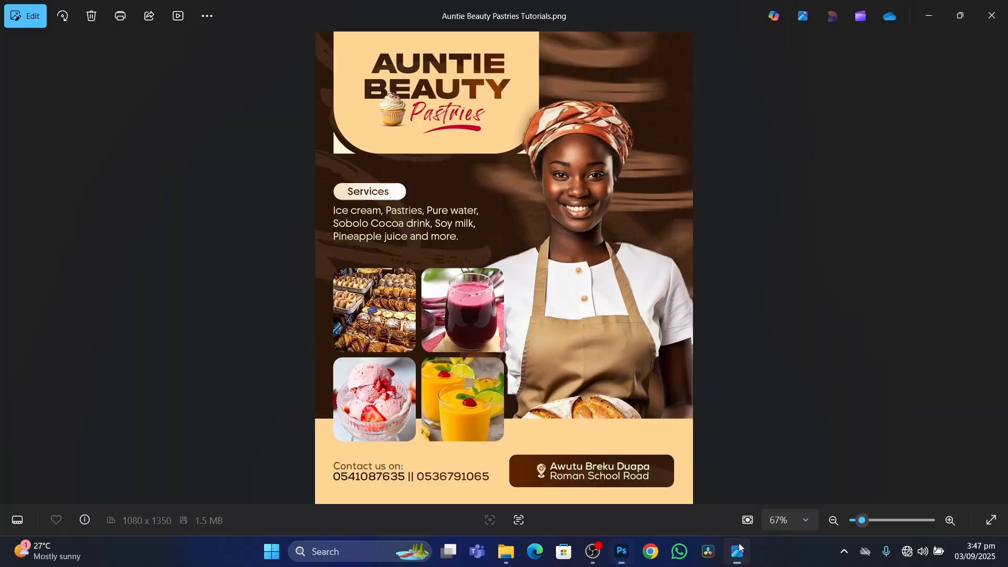
pyautogui.scroll(5, 672, 150)
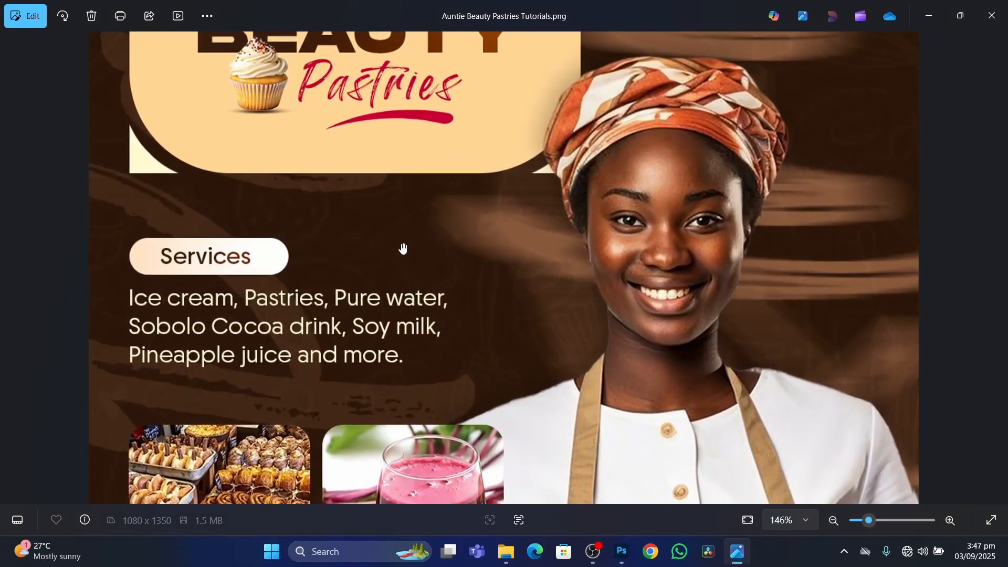
pyautogui.moveTo(401, 247); pyautogui.dragTo(529, 421)
pyautogui.scroll(-2, 530, 421)
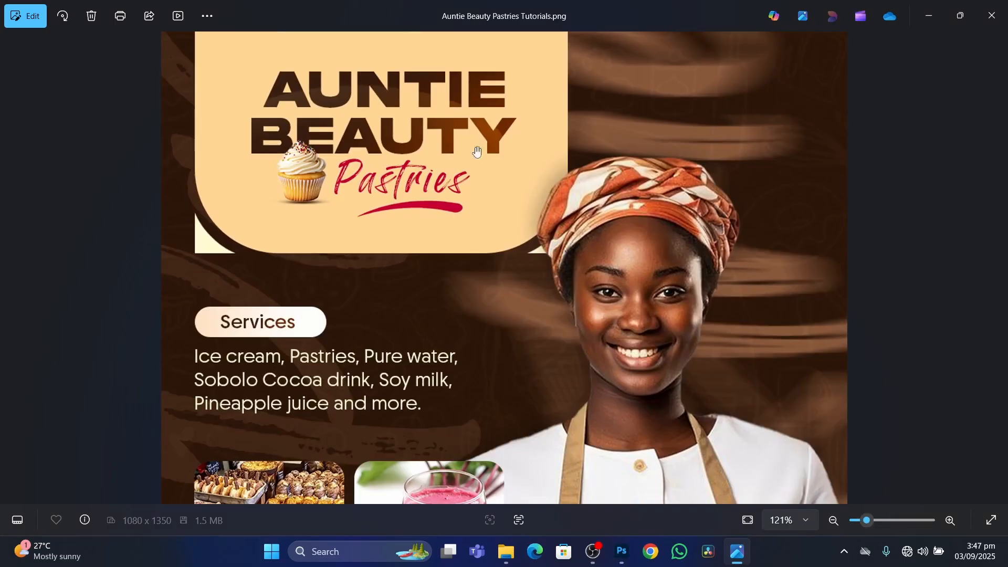
pyautogui.scroll(-4, 475, 153)
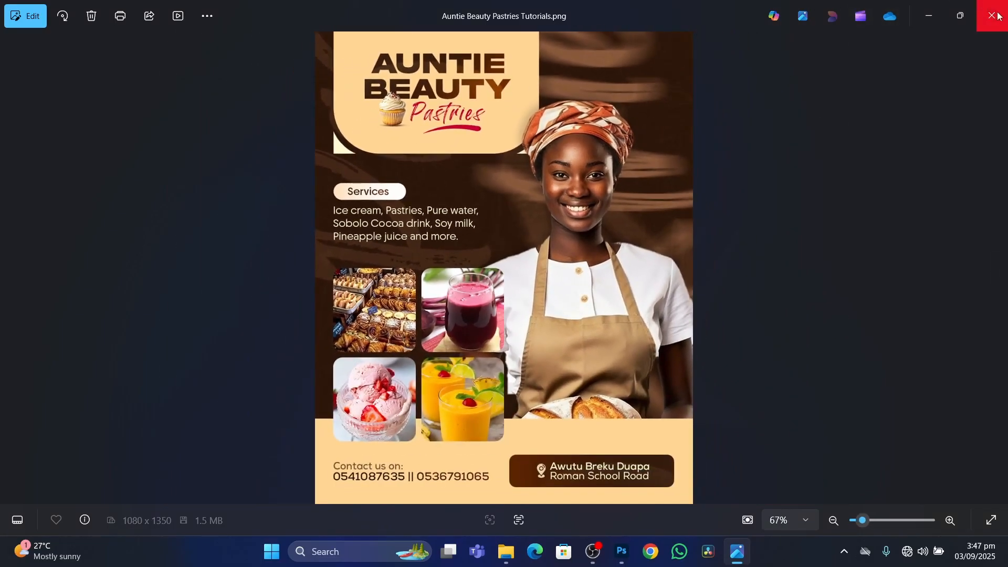
pyautogui.click(622, 552)
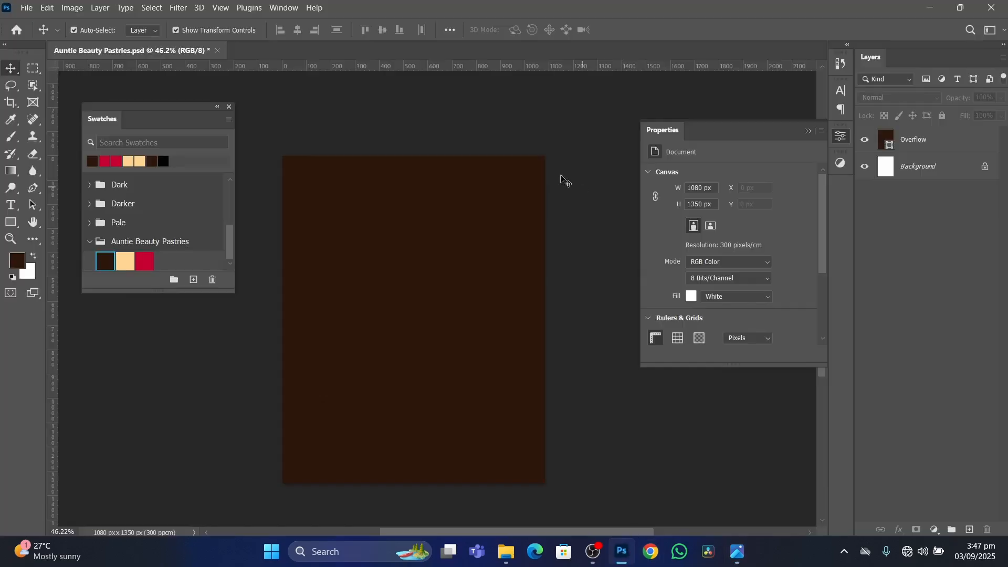
# Place the Pastries pattern image from the KimoDesigns_Resources folder onto the flyer canvas at its default fitted size.
pyautogui.click(506, 552)
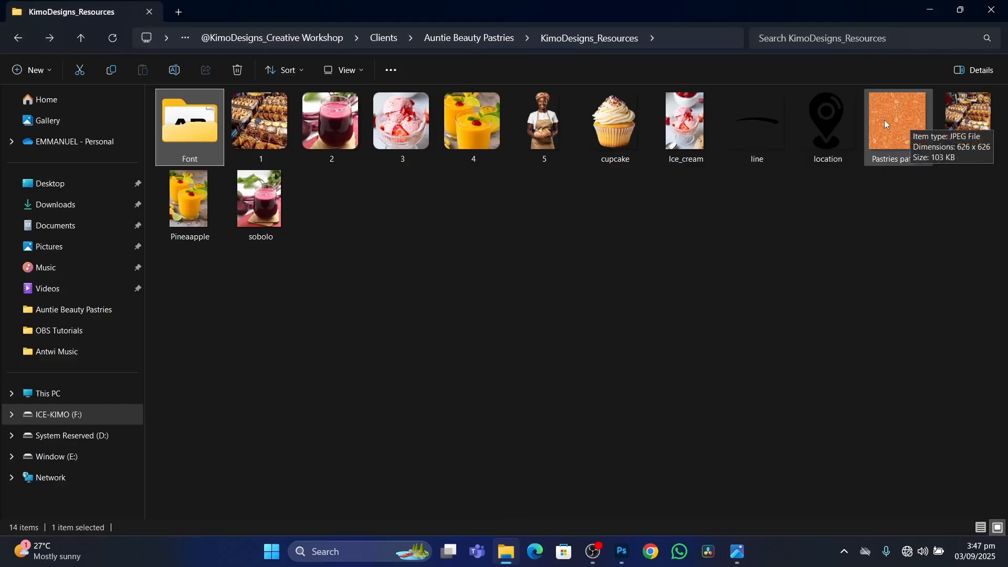
pyautogui.moveTo(884, 120); pyautogui.dragTo(427, 271)
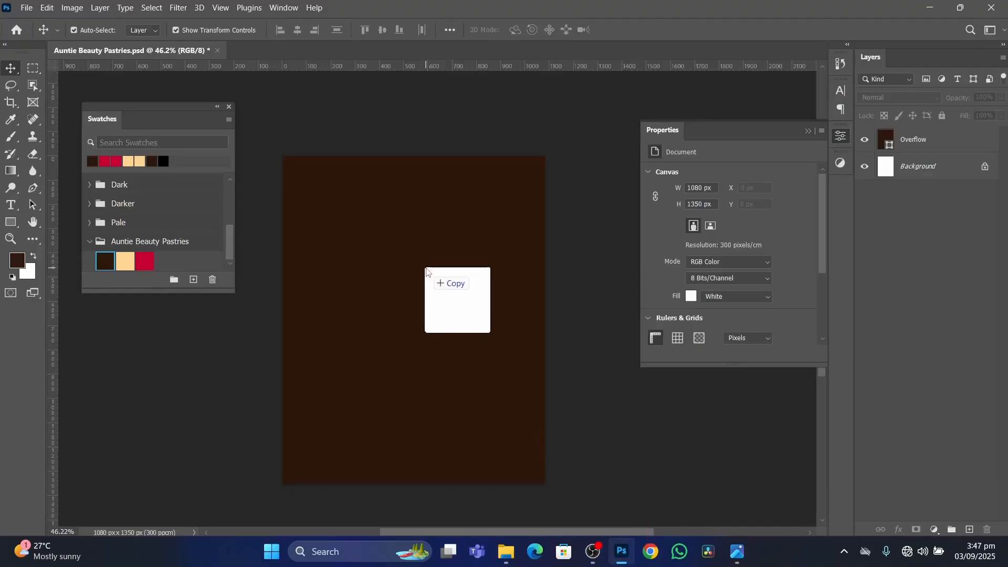
pyautogui.moveTo(426, 271); pyautogui.dragTo(405, 248)
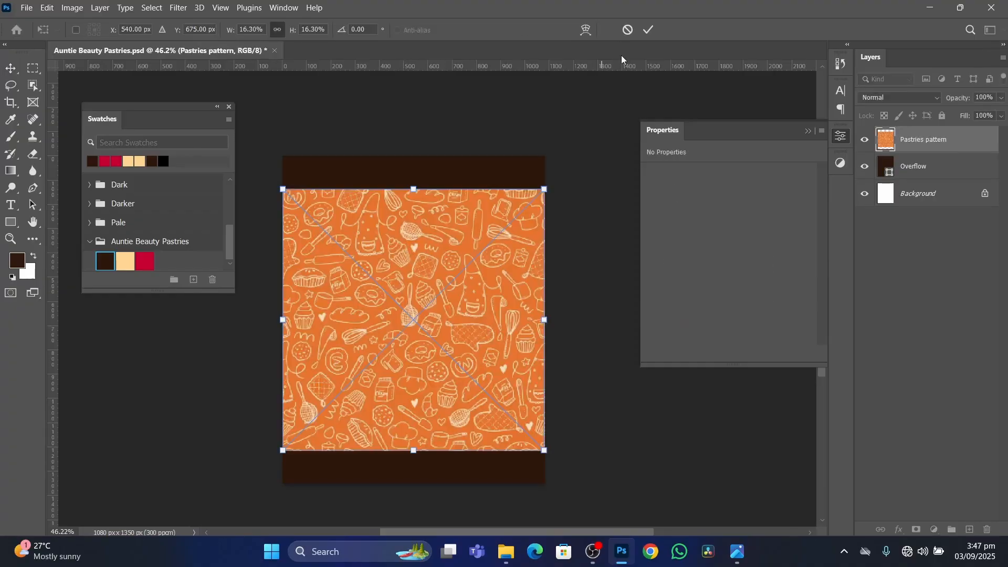
pyautogui.click(650, 30)
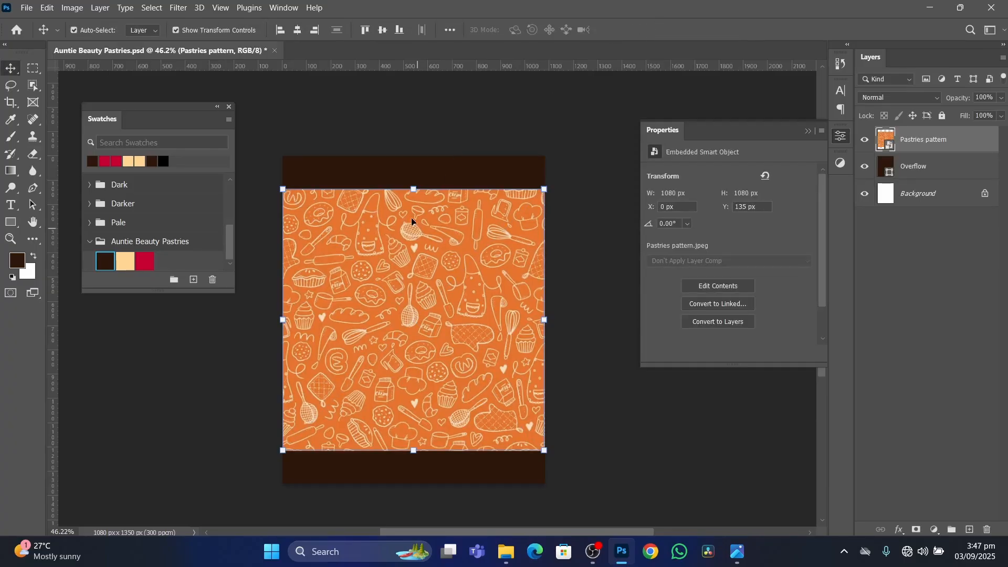
# Try out the transform controls option by moving the pattern freely and scaling it down to about 820 x 821 px.
pyautogui.click(176, 30)
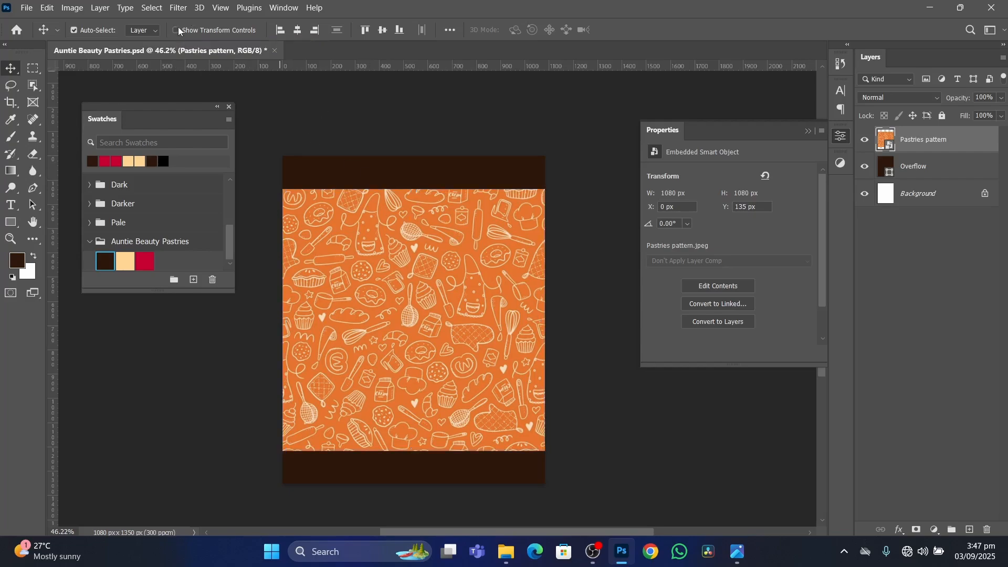
pyautogui.moveTo(411, 330); pyautogui.dragTo(455, 308)
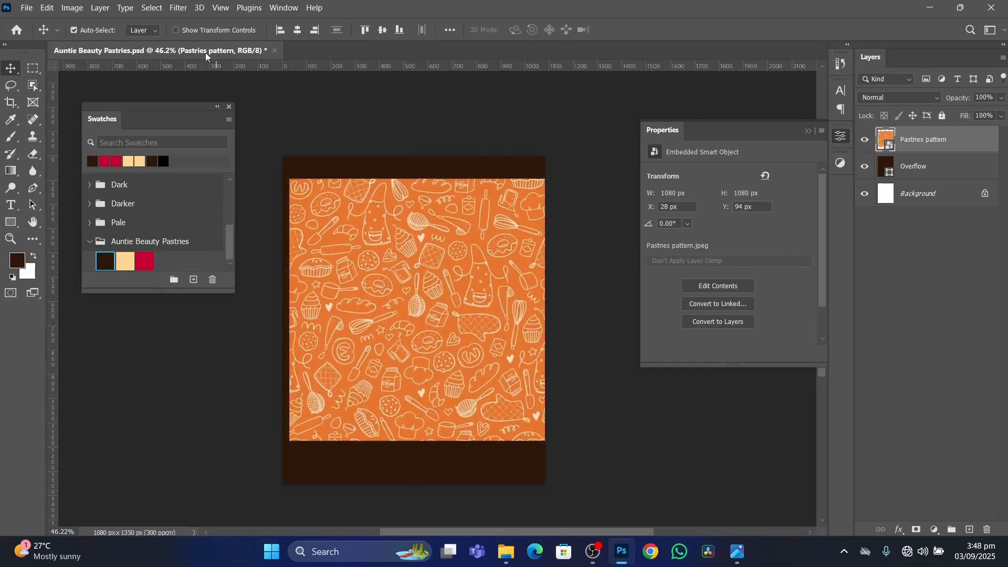
pyautogui.click(175, 30)
pyautogui.moveTo(421, 180)
pyautogui.mouseDown()
pyautogui.moveTo(426, 128)
pyautogui.moveTo(422, 194)
pyautogui.mouseUp()
pyautogui.moveTo(421, 441); pyautogui.dragTo(420, 473)
pyautogui.moveTo(427, 403); pyautogui.dragTo(448, 330)
pyautogui.moveTo(570, 297); pyautogui.dragTo(487, 300)
pyautogui.moveTo(397, 284); pyautogui.dragTo(420, 285)
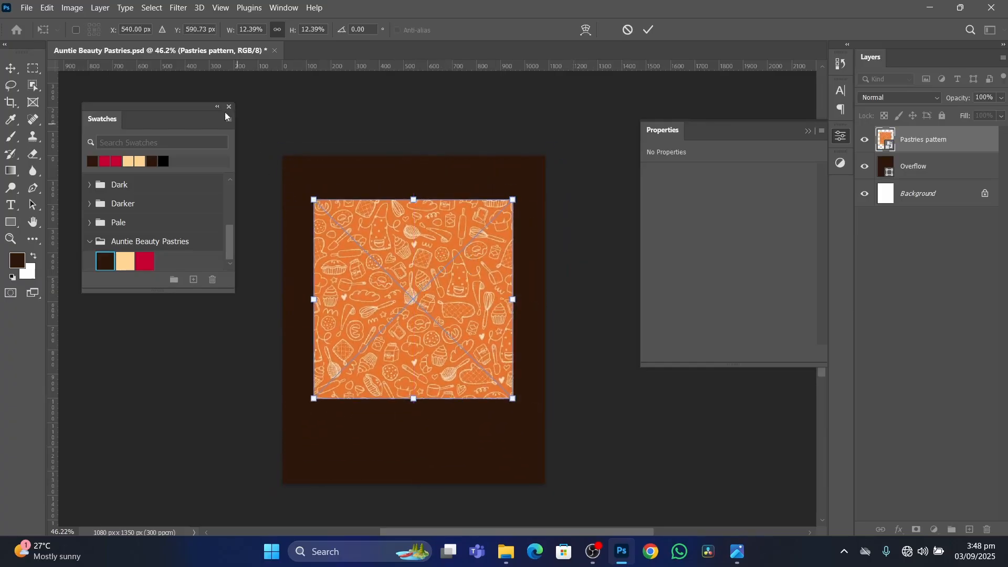
pyautogui.click(649, 30)
pyautogui.click(176, 30)
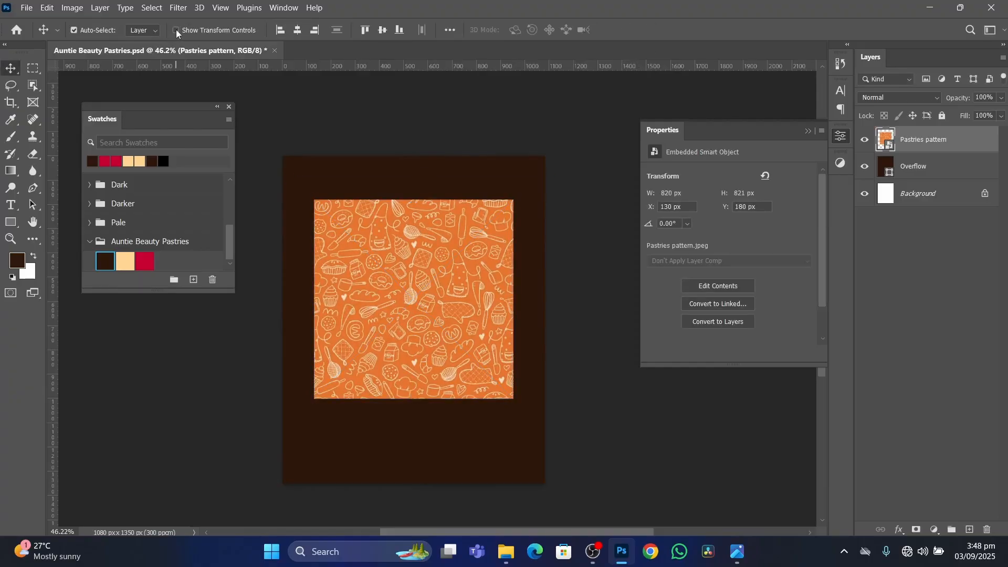
pyautogui.click(176, 29)
# Enlarge the pattern to about 1454 x 1454 px, position it to cover the whole canvas, and deselect it.
pyautogui.moveTo(398, 271); pyautogui.dragTo(405, 284)
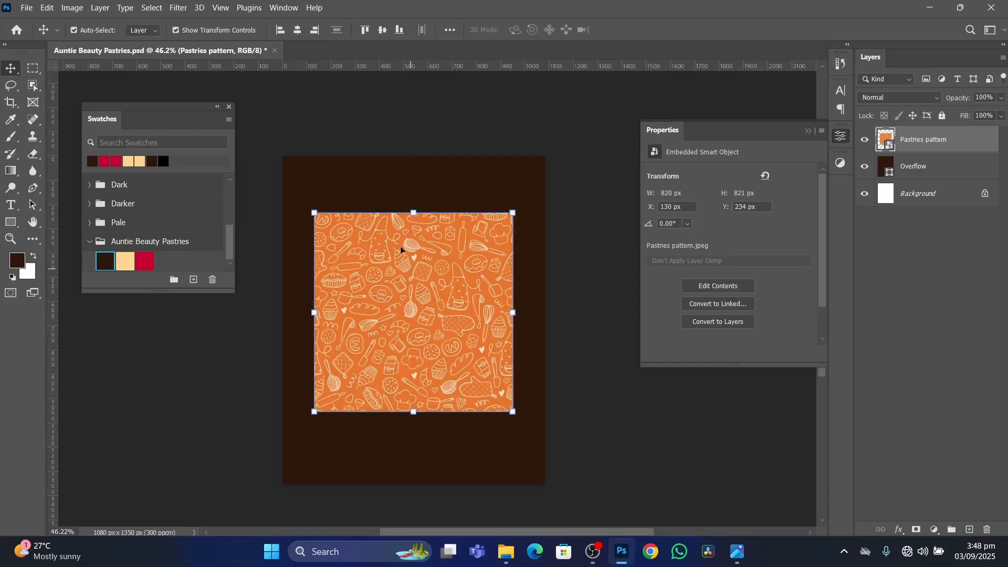
pyautogui.moveTo(414, 213); pyautogui.dragTo(414, 156)
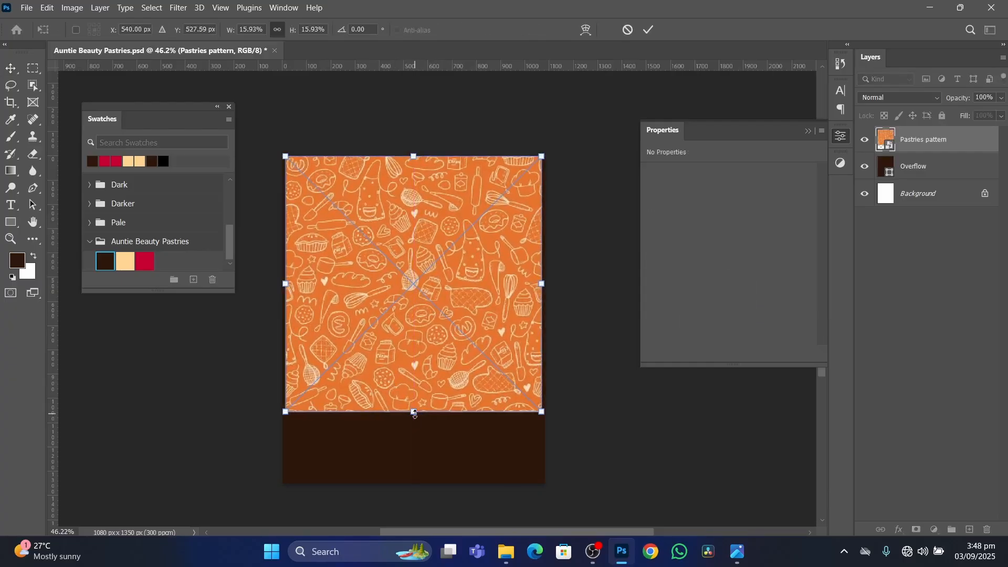
pyautogui.moveTo(414, 414); pyautogui.dragTo(414, 484)
pyautogui.moveTo(410, 340)
pyautogui.mouseDown()
pyautogui.moveTo(411, 367)
pyautogui.moveTo(411, 356)
pyautogui.mouseUp()
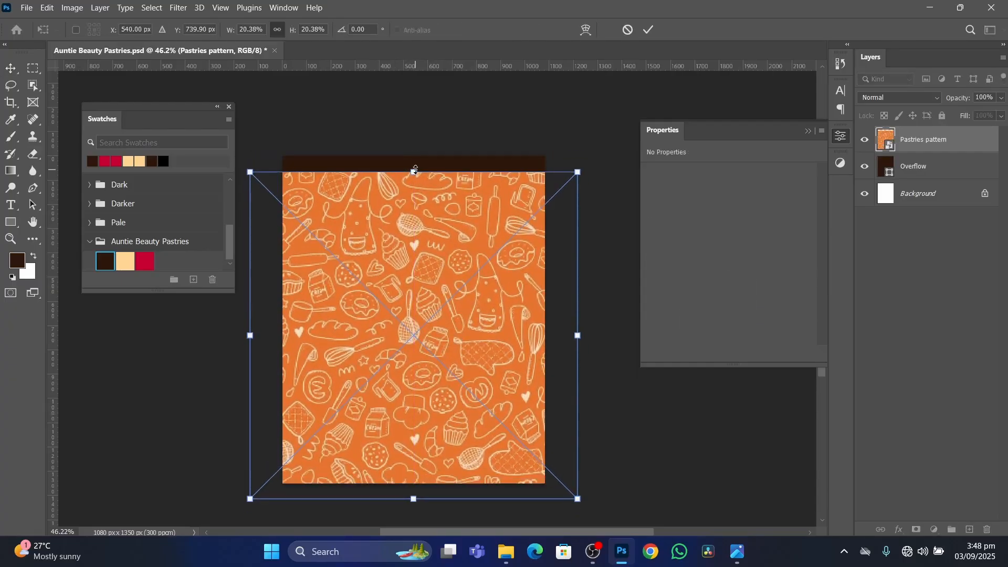
pyautogui.moveTo(415, 171); pyautogui.dragTo(414, 146)
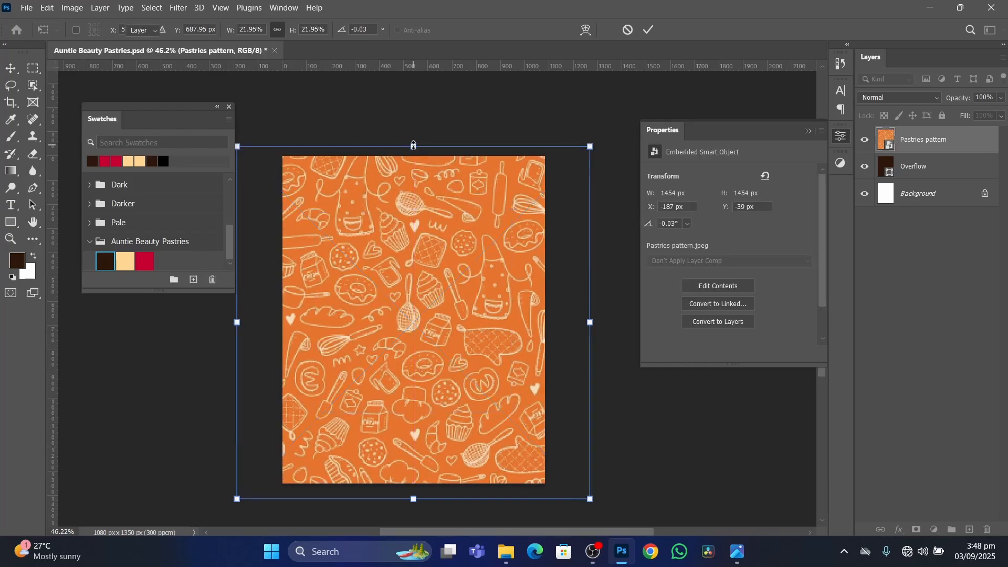
pyautogui.press('Return')
pyautogui.moveTo(429, 288)
pyautogui.mouseDown()
pyautogui.moveTo(430, 273)
pyautogui.moveTo(423, 283)
pyautogui.moveTo(436, 290)
pyautogui.mouseUp()
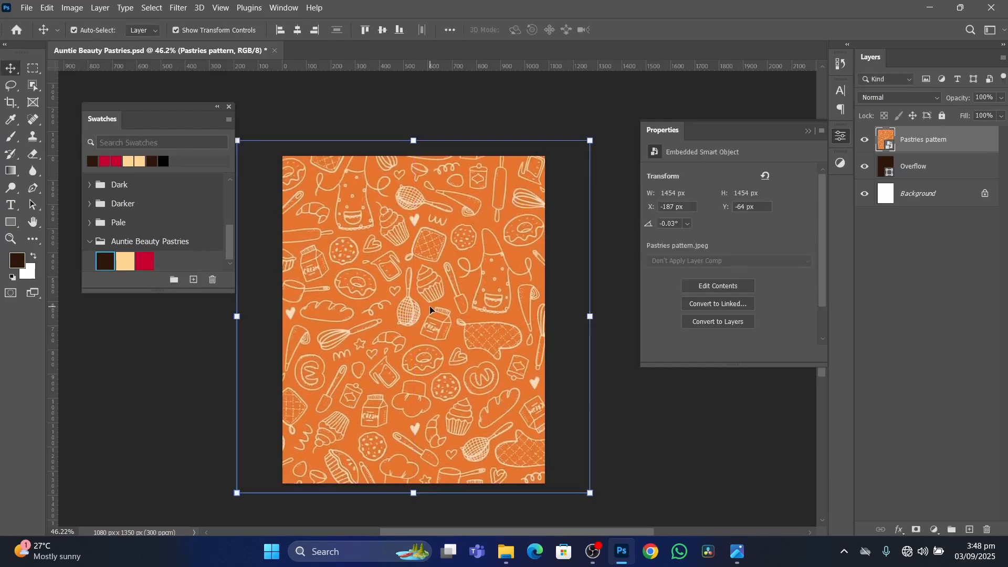
pyautogui.click(672, 441)
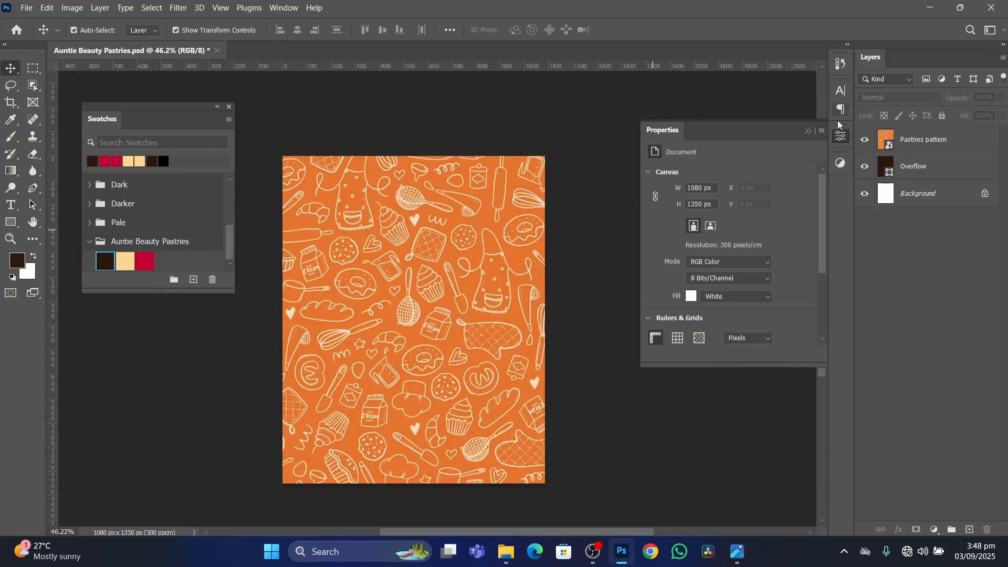
pyautogui.click(808, 130)
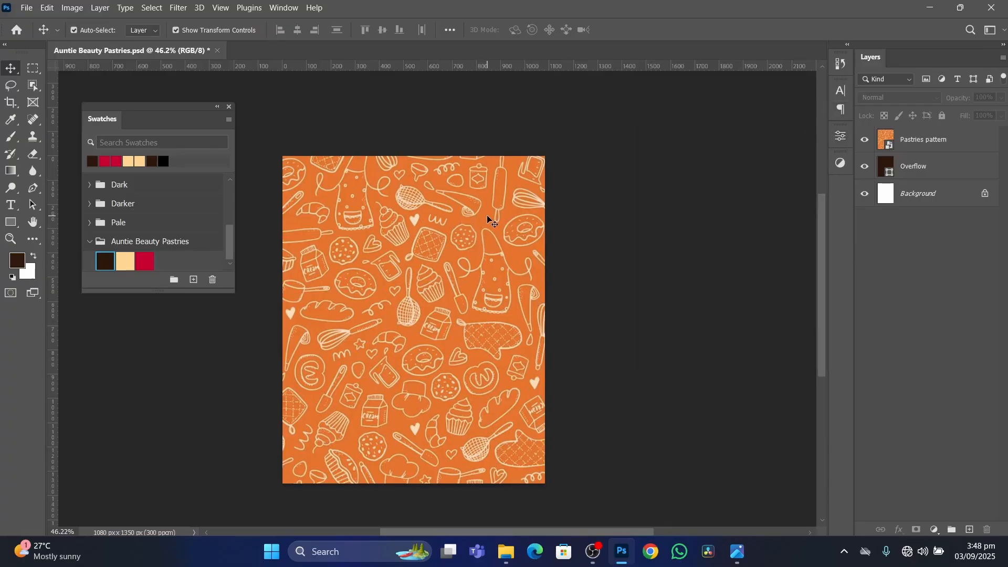
# Apply Hue/Saturation to the Pastries pattern layer with Saturation at -100.
pyautogui.click(974, 142)
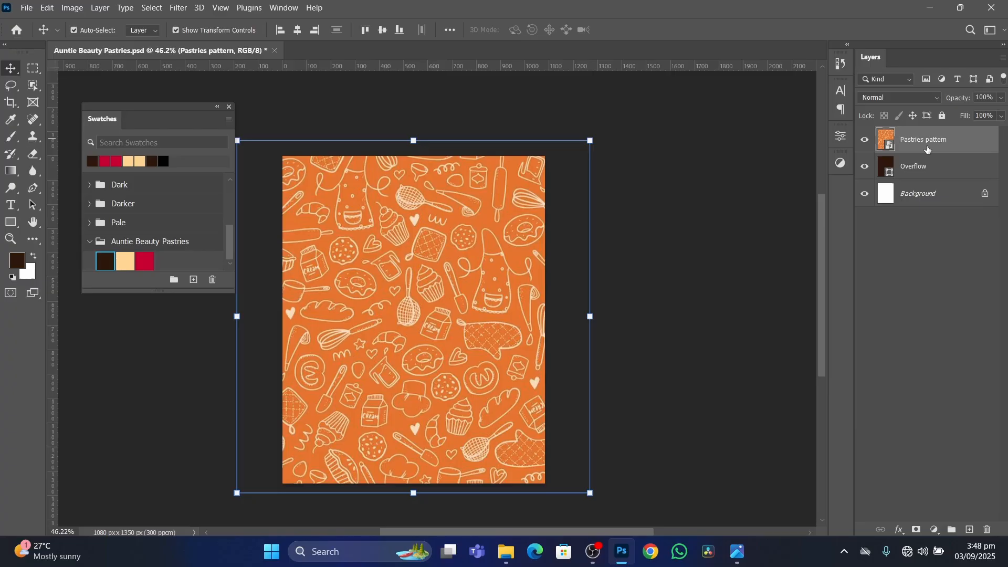
pyautogui.hotkey('ctrl', 'u')
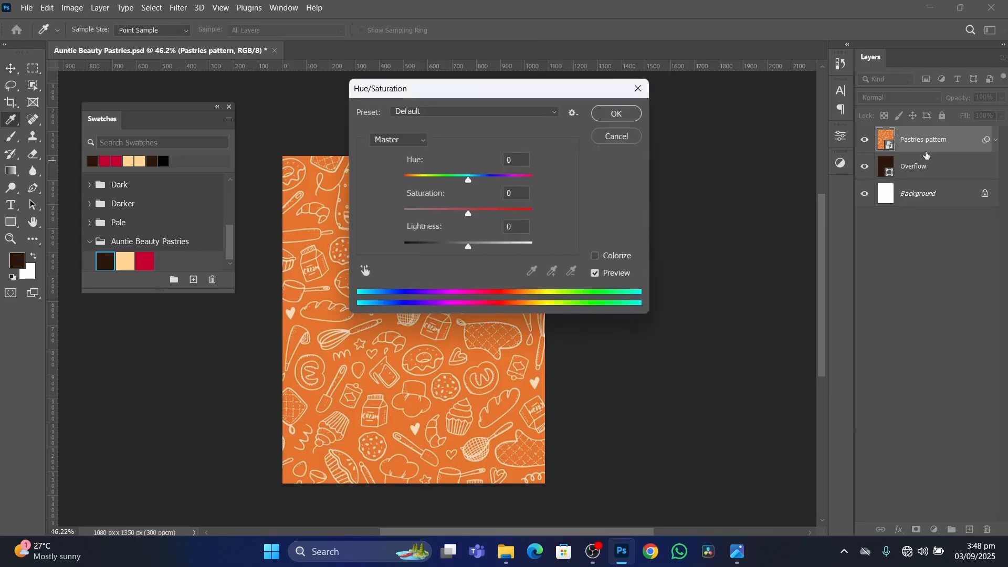
pyautogui.moveTo(473, 89); pyautogui.dragTo(679, 89)
pyautogui.moveTo(661, 207); pyautogui.dragTo(583, 208)
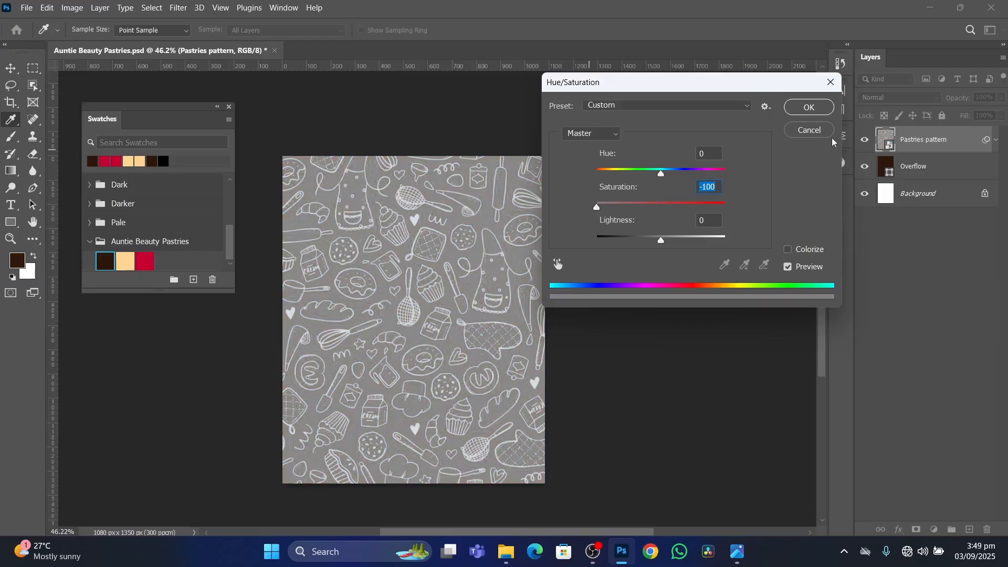
pyautogui.click(809, 107)
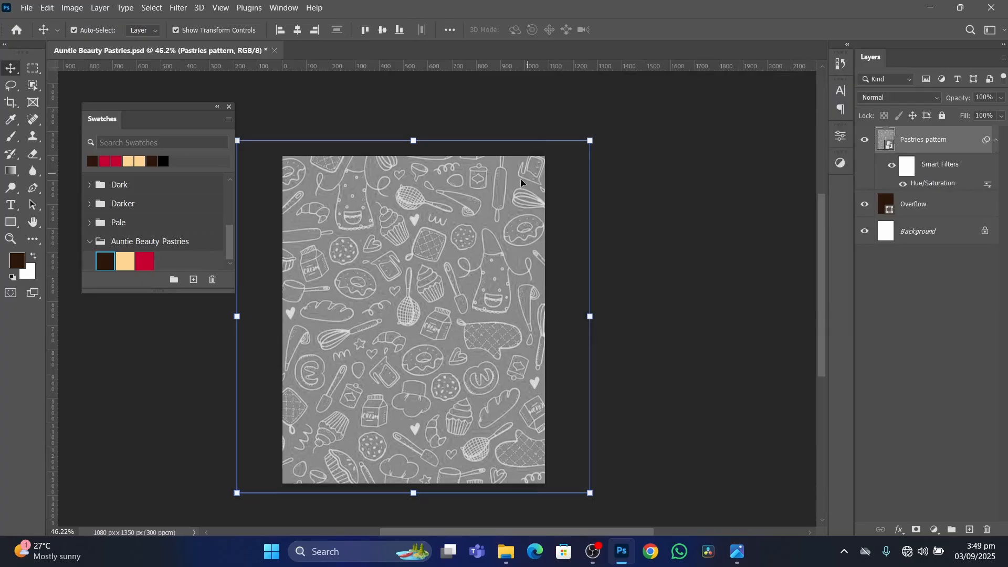
# Try the Soft Light blend mode on the desaturated pattern, and undo both the blending and the desaturation.
pyautogui.click(887, 99)
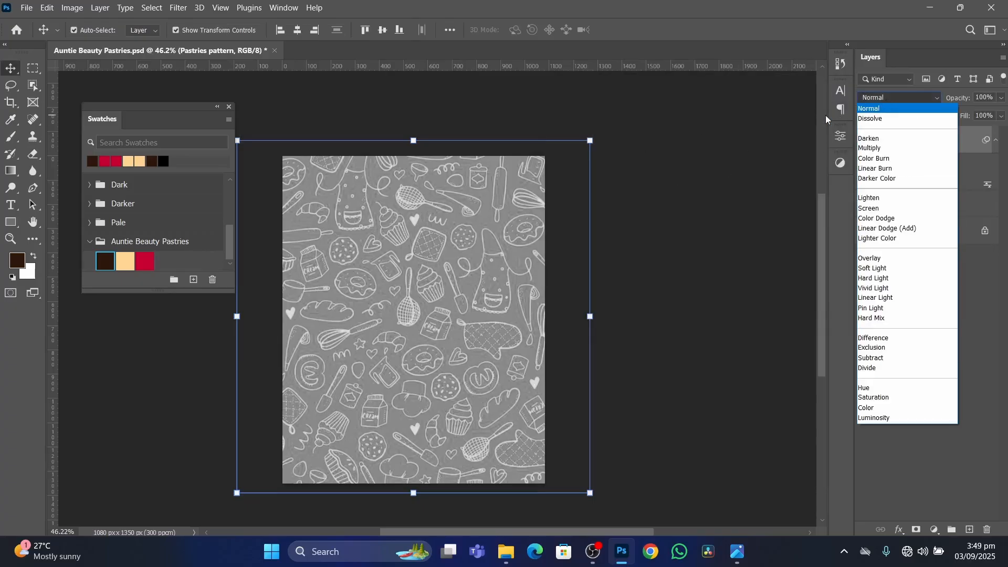
pyautogui.click(874, 271)
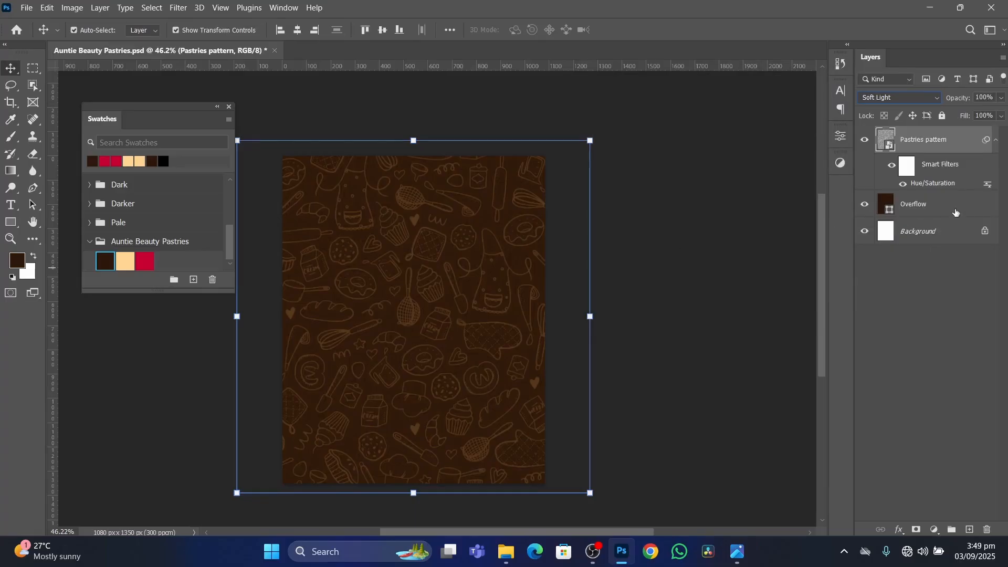
pyautogui.click(698, 229)
pyautogui.hotkey('ctrl', 'z')
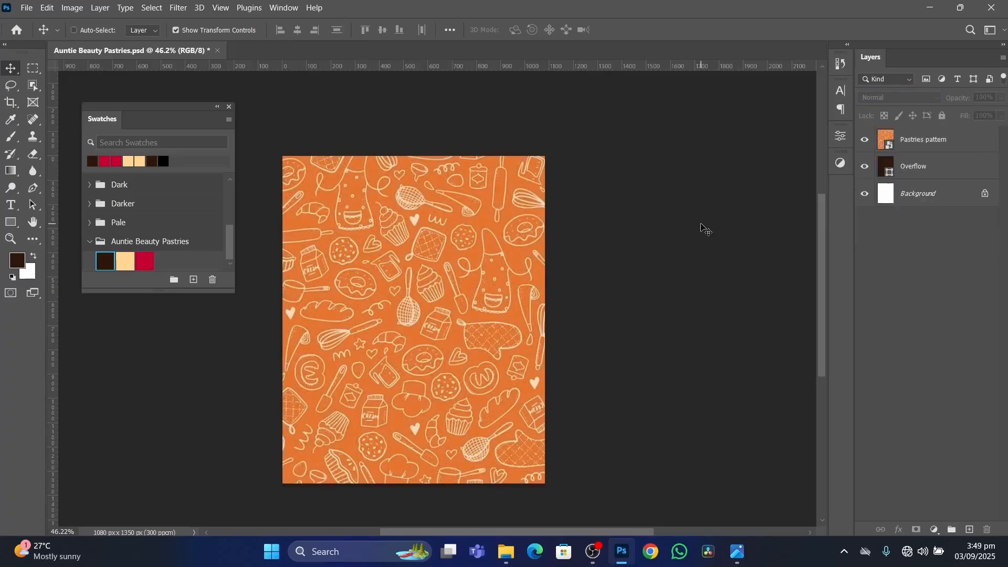
# Set the orange Pastries pattern layer's blend mode to Soft Light over the brown background.
pyautogui.click(493, 284)
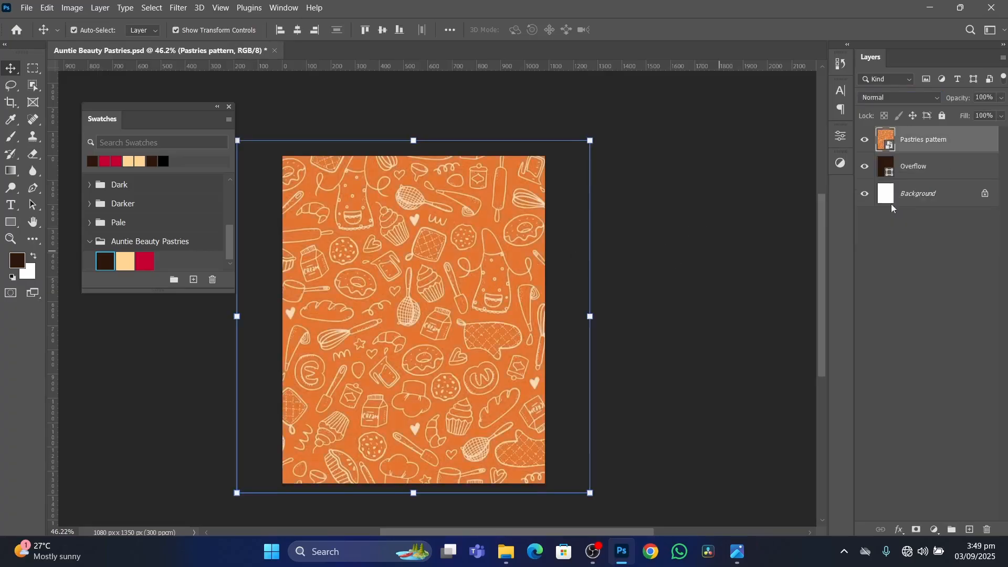
pyautogui.click(890, 96)
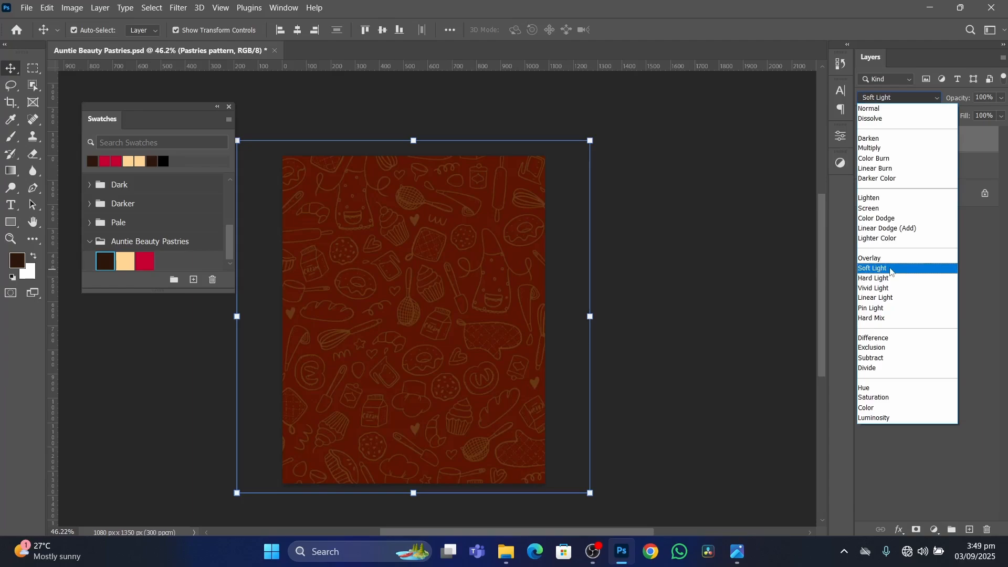
pyautogui.click(891, 269)
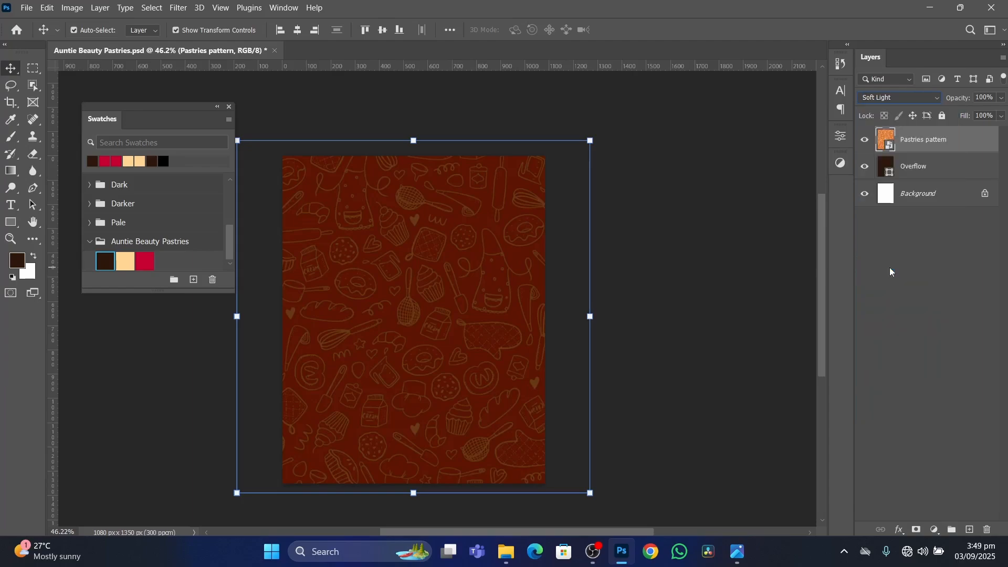
# Remove the Soft Light pattern's colour with Hue/Saturation at Saturation -100, and deselect the layer.
pyautogui.click(935, 169)
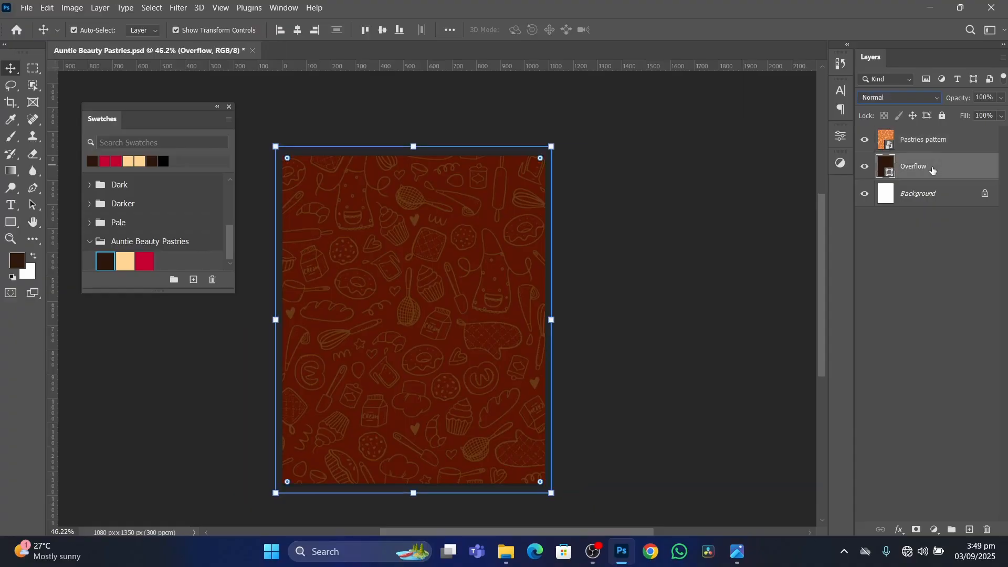
pyautogui.click(954, 144)
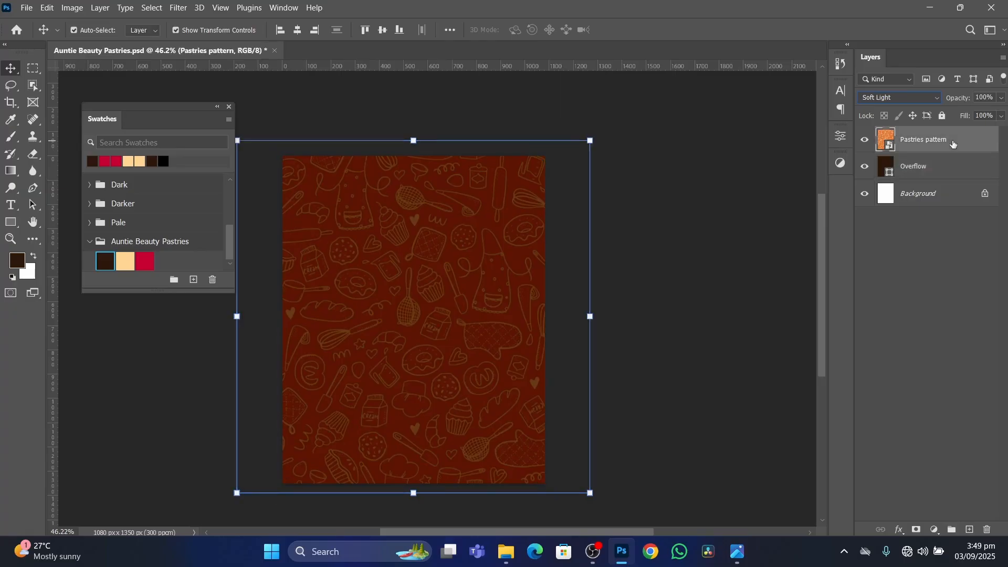
pyautogui.hotkey('ctrl', 'u')
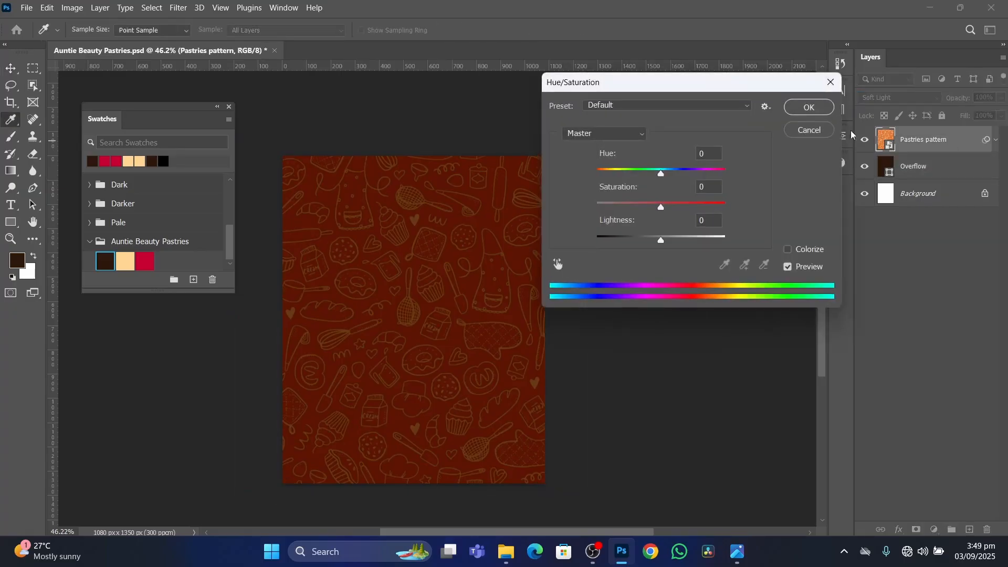
pyautogui.moveTo(662, 209); pyautogui.dragTo(576, 210)
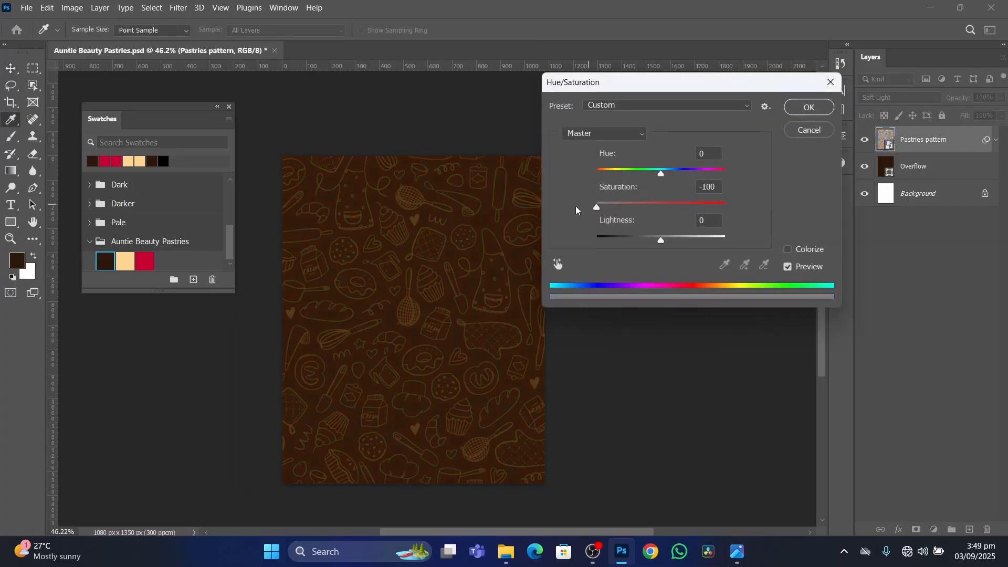
pyautogui.click(829, 107)
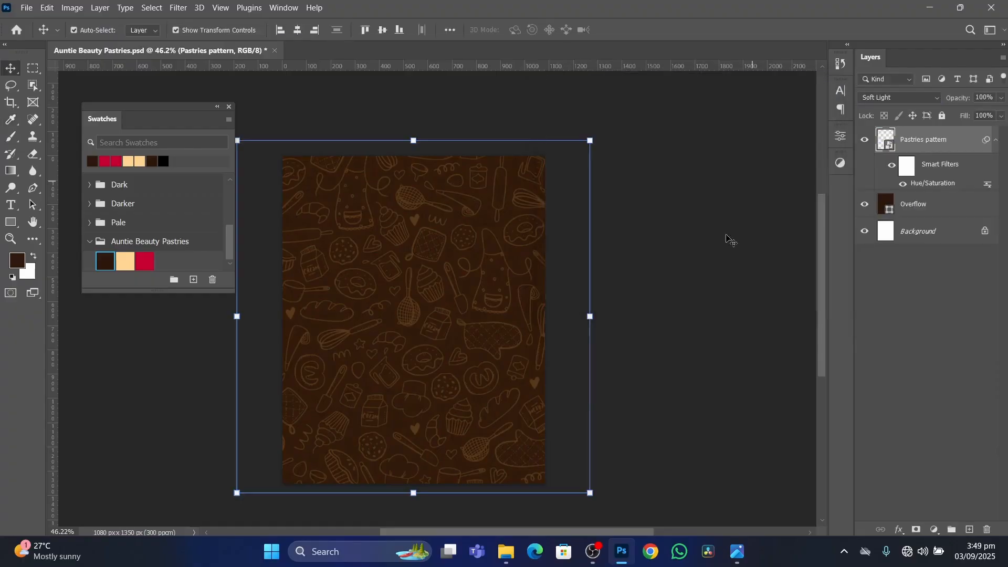
pyautogui.click(717, 270)
pyautogui.click(428, 286)
pyautogui.click(719, 236)
# Lower the Pastries pattern layer's opacity to 15% and deselect it to check the faint texture up close.
pyautogui.scroll(3, 489, 242)
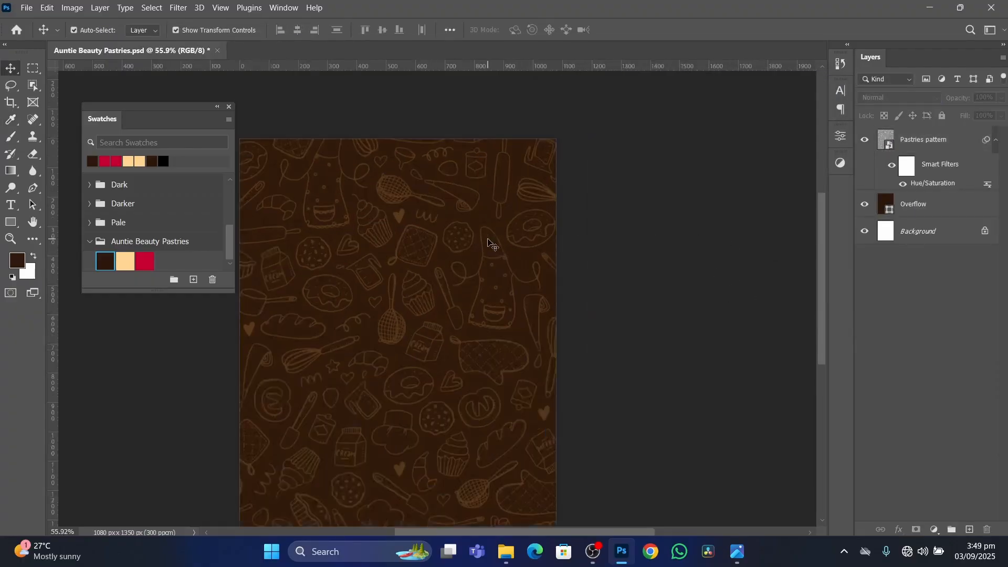
pyautogui.scroll(-4, 485, 249)
pyautogui.scroll(2, 452, 272)
pyautogui.scroll(-2, 448, 272)
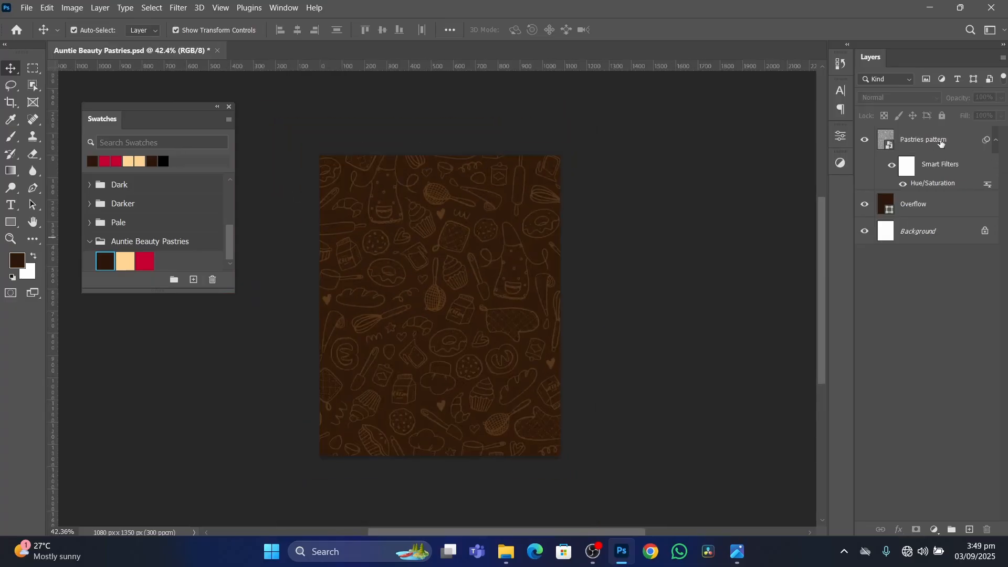
pyautogui.click(959, 144)
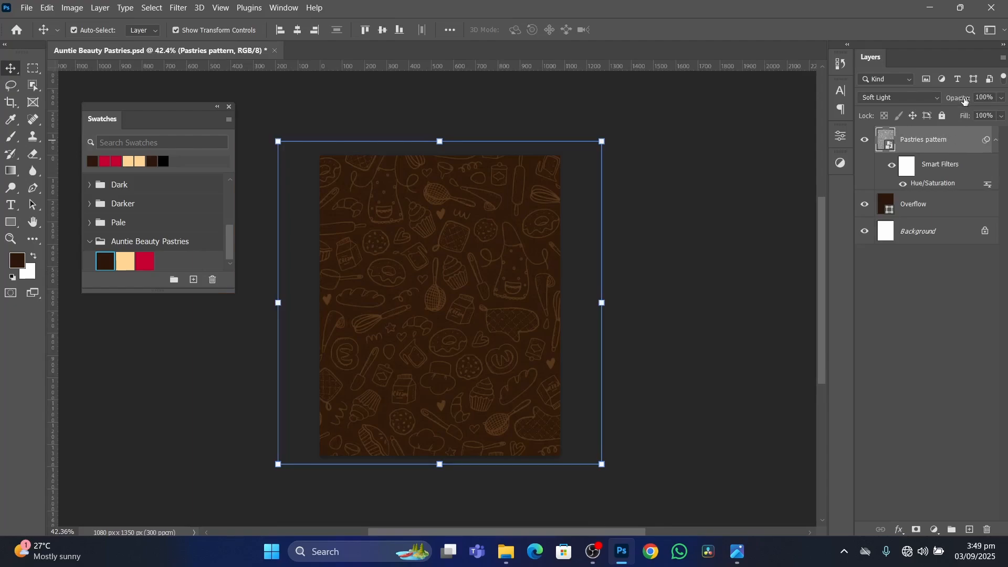
pyautogui.moveTo(965, 101); pyautogui.dragTo(923, 118)
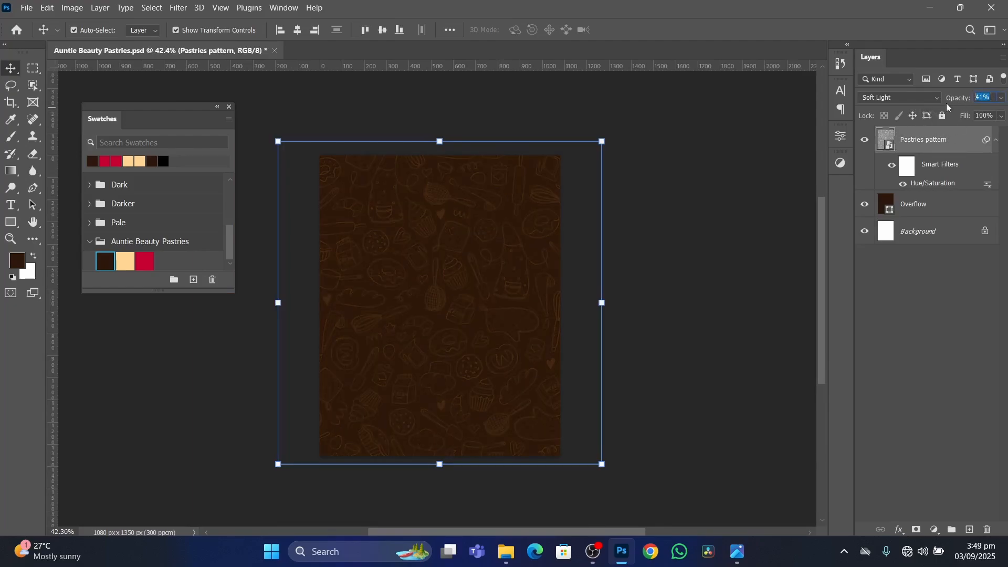
pyautogui.write('15')
pyautogui.press('Return')
pyautogui.click(664, 311)
pyautogui.scroll(3, 550, 323)
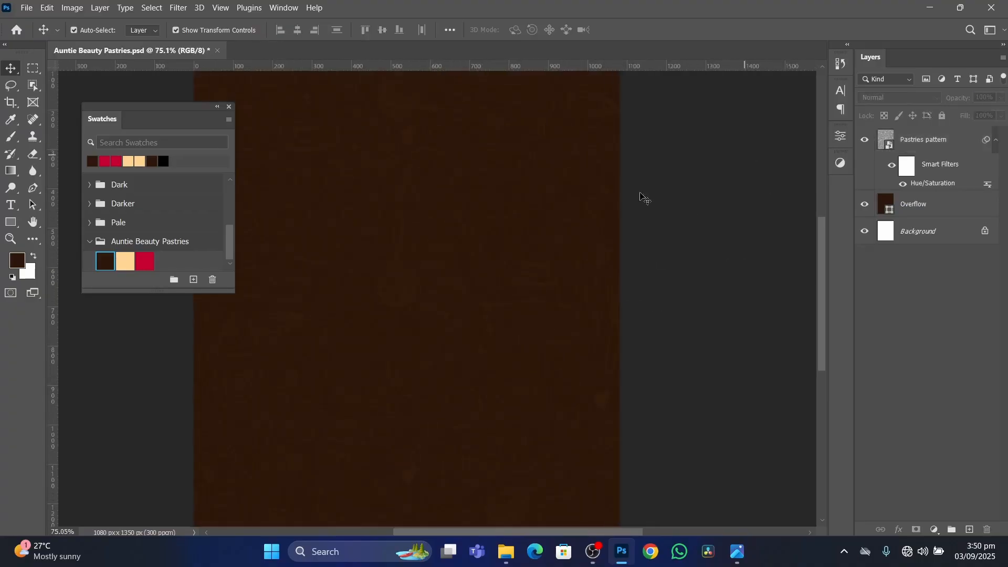
# Examine the faint pastry pattern at several magnifications and compare it with the finished Auntie Beauty Pastries flyer image.
pyautogui.scroll(-2, 435, 297)
pyautogui.scroll(4, 446, 234)
pyautogui.scroll(-2, 447, 215)
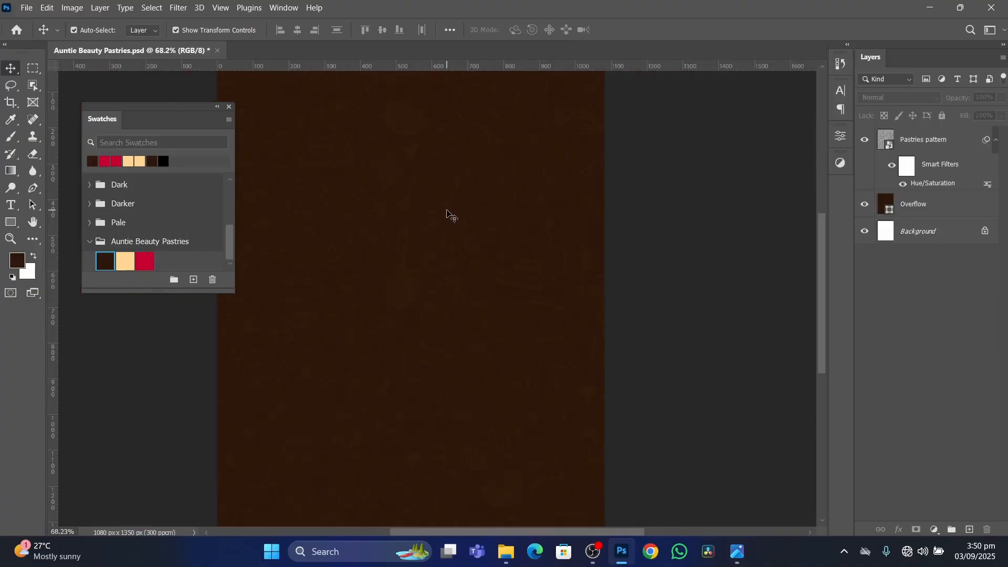
pyautogui.scroll(-1, 392, 206)
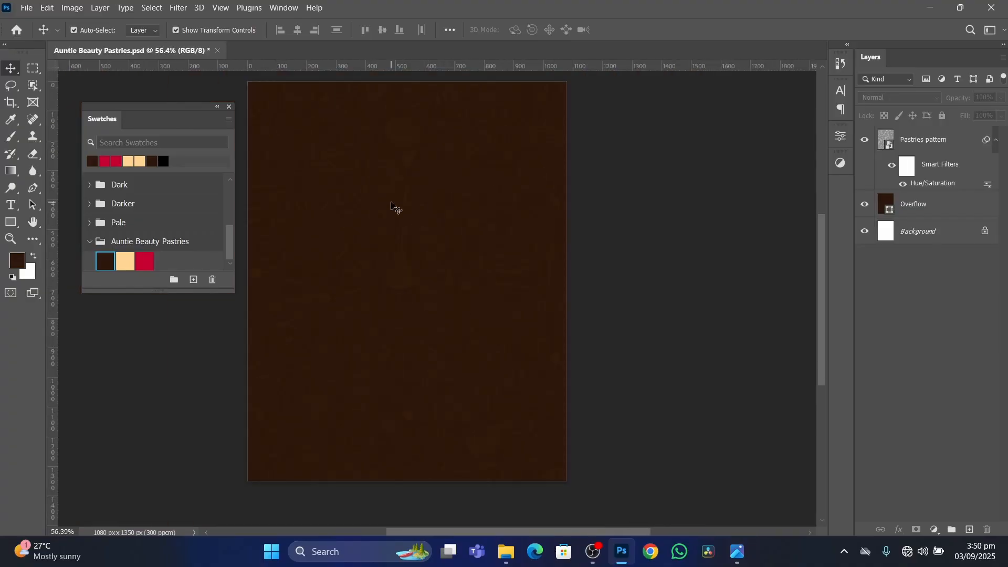
pyautogui.scroll(1, 402, 219)
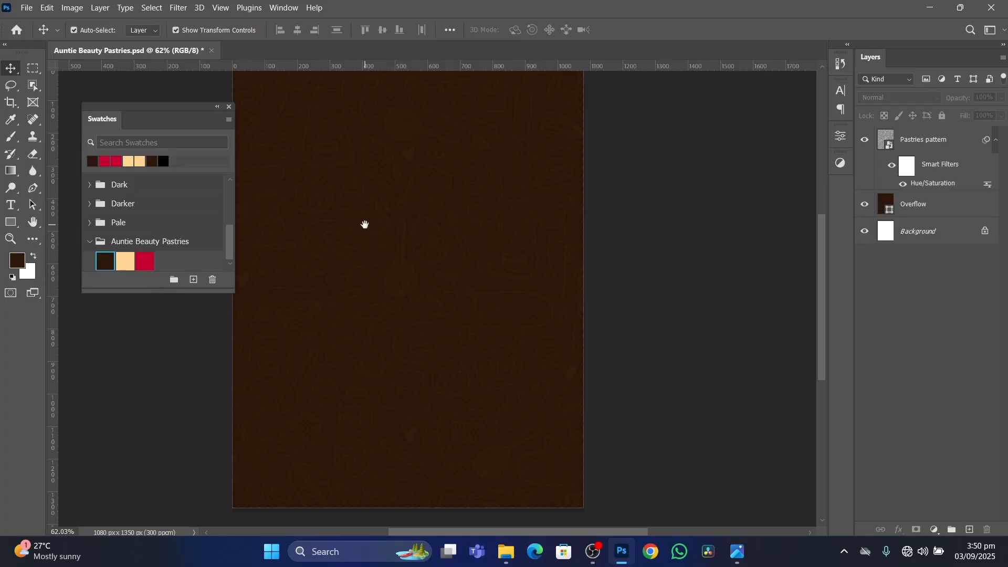
pyautogui.moveTo(365, 225); pyautogui.dragTo(440, 241)
pyautogui.scroll(-2, 505, 264)
pyautogui.scroll(2, 516, 262)
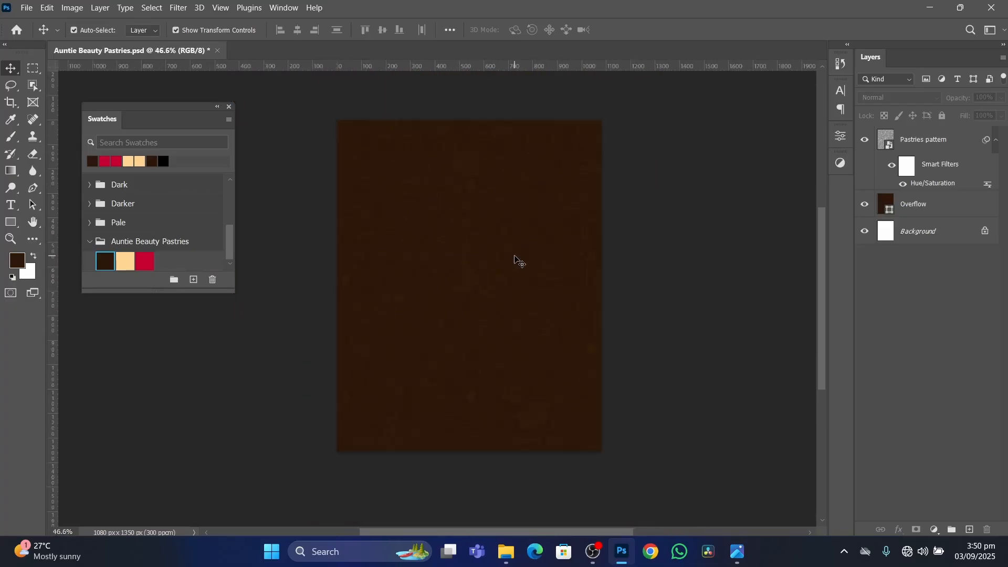
pyautogui.scroll(-1, 674, 290)
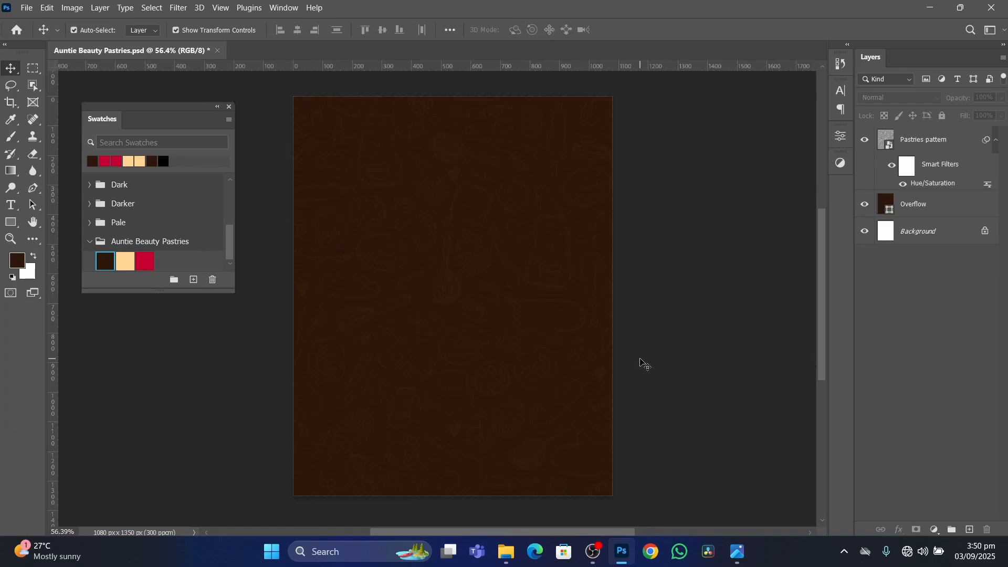
pyautogui.click(739, 551)
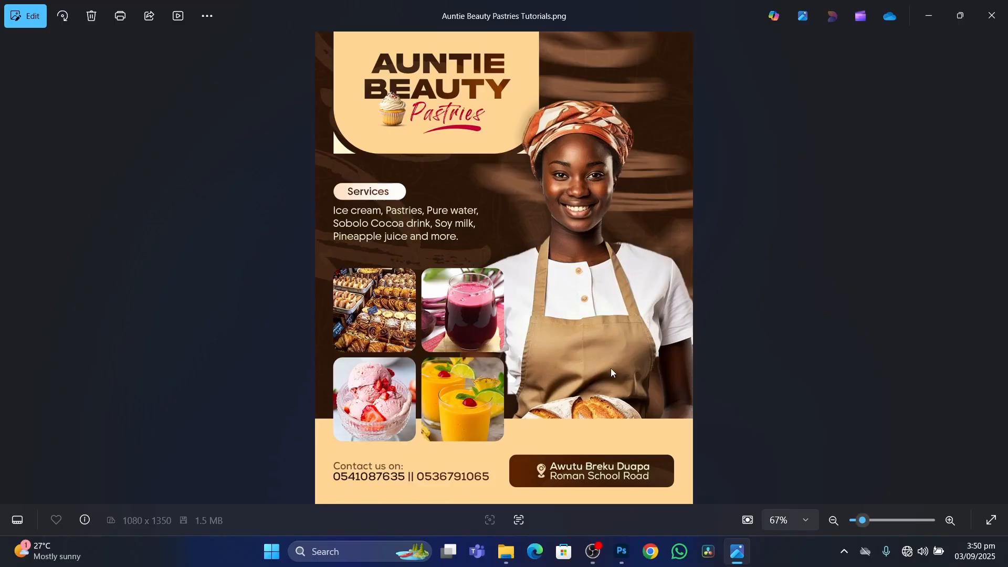
pyautogui.click(622, 551)
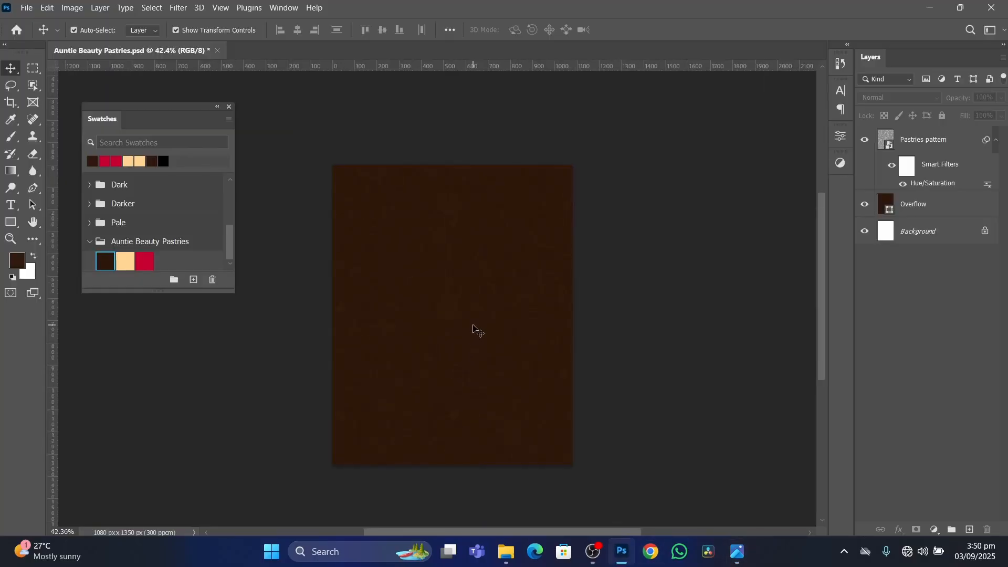
pyautogui.scroll(2, 473, 330)
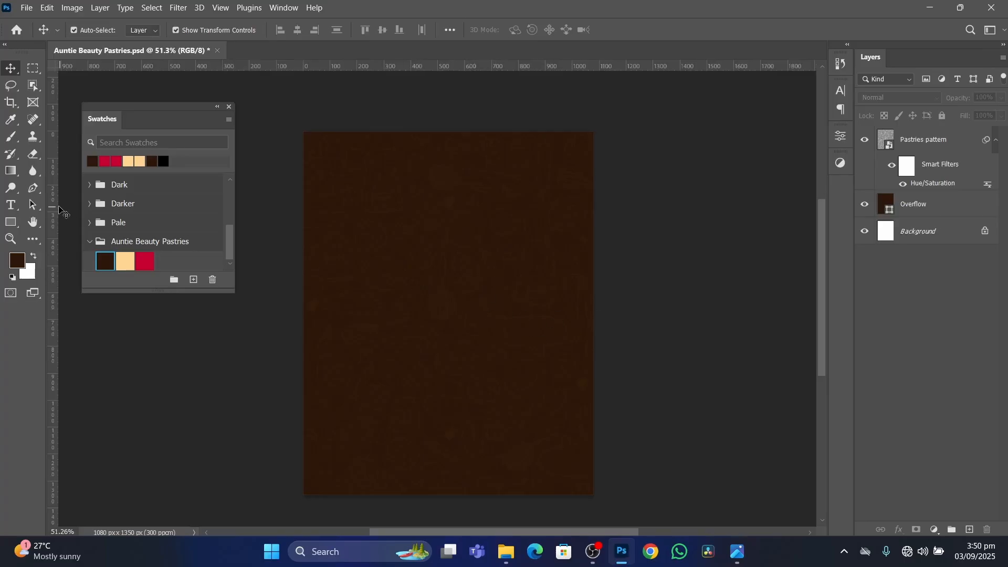
# Choose the Horizontal Type tool and set its font to Kingston Alt Regular.
pyautogui.click(9, 207)
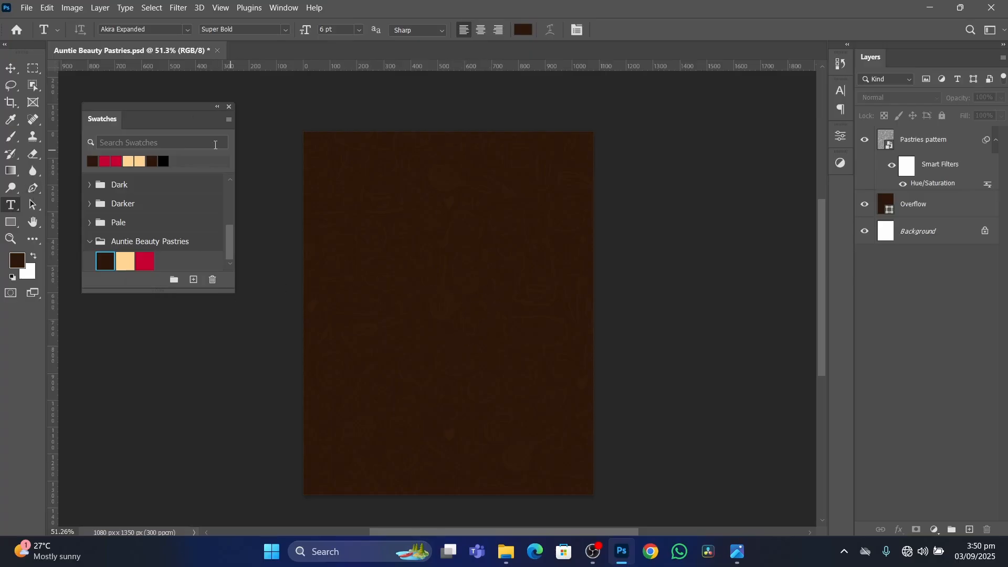
pyautogui.click(189, 29)
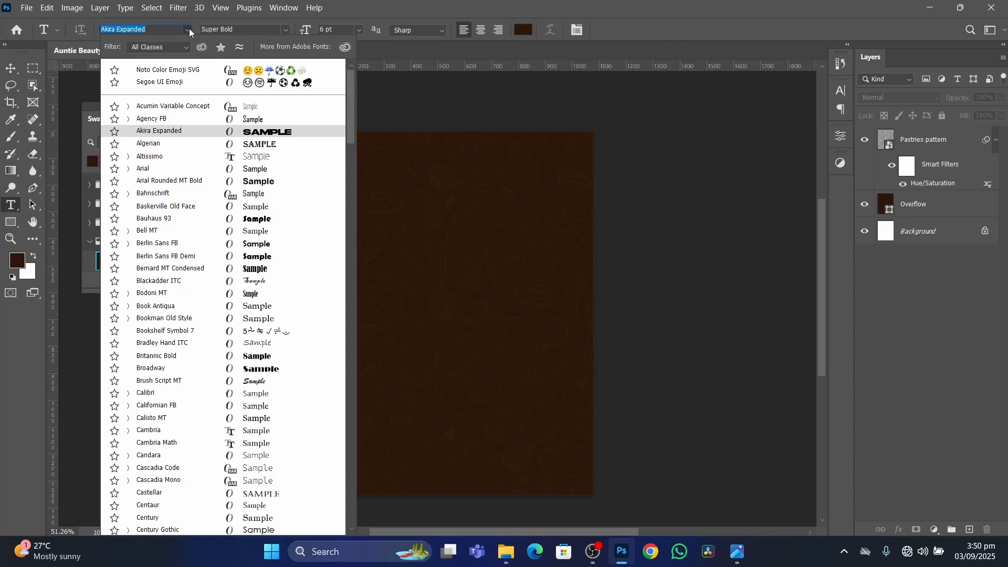
pyautogui.write('kin')
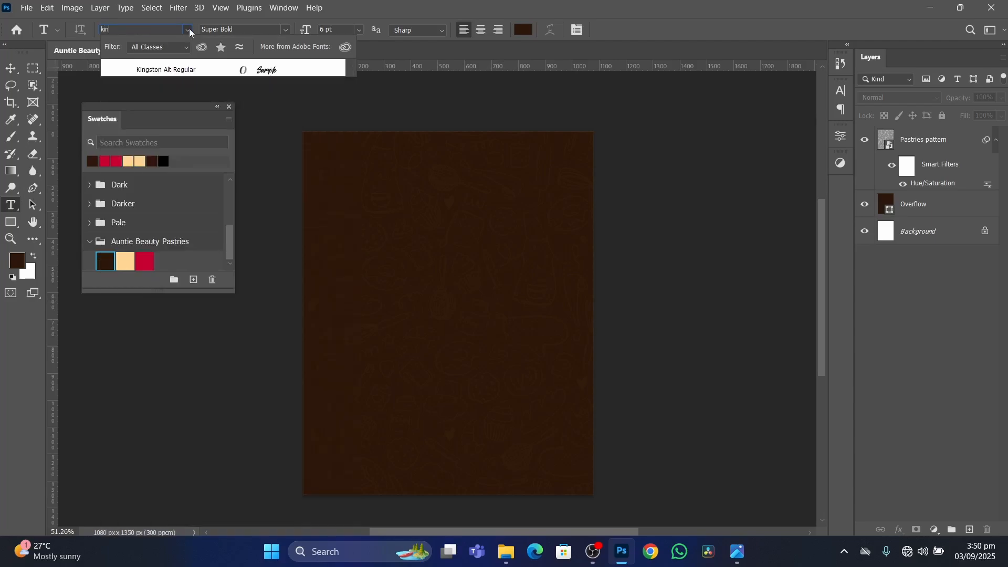
pyautogui.write('gston Alt')
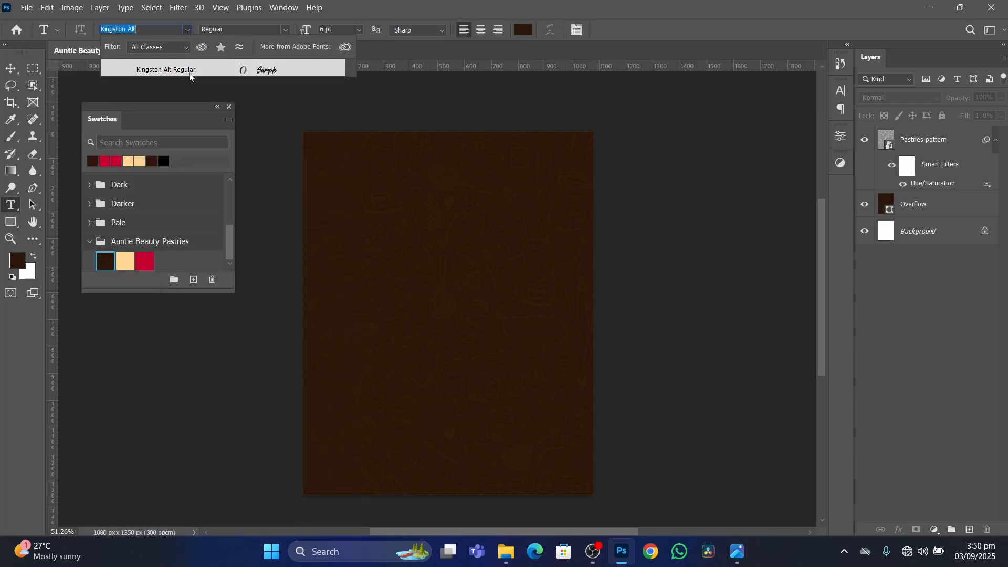
pyautogui.click(189, 71)
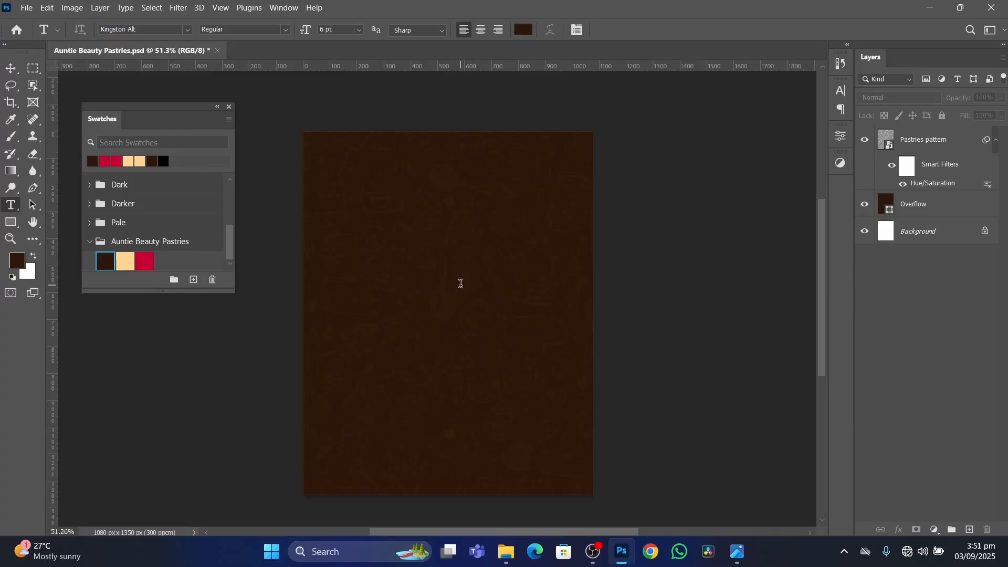
pyautogui.click(460, 284)
pyautogui.press('BackSpace')
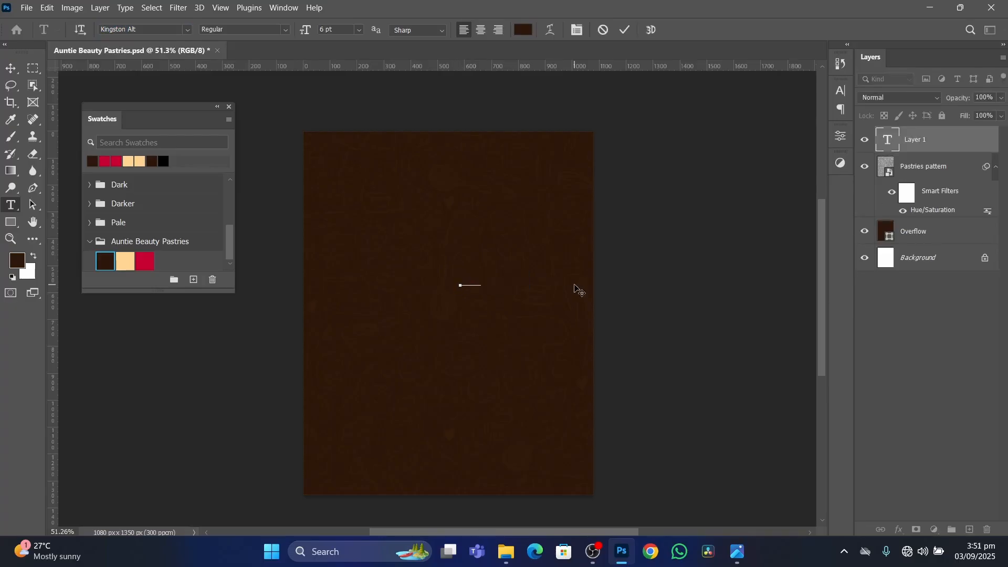
pyautogui.write('Pad')
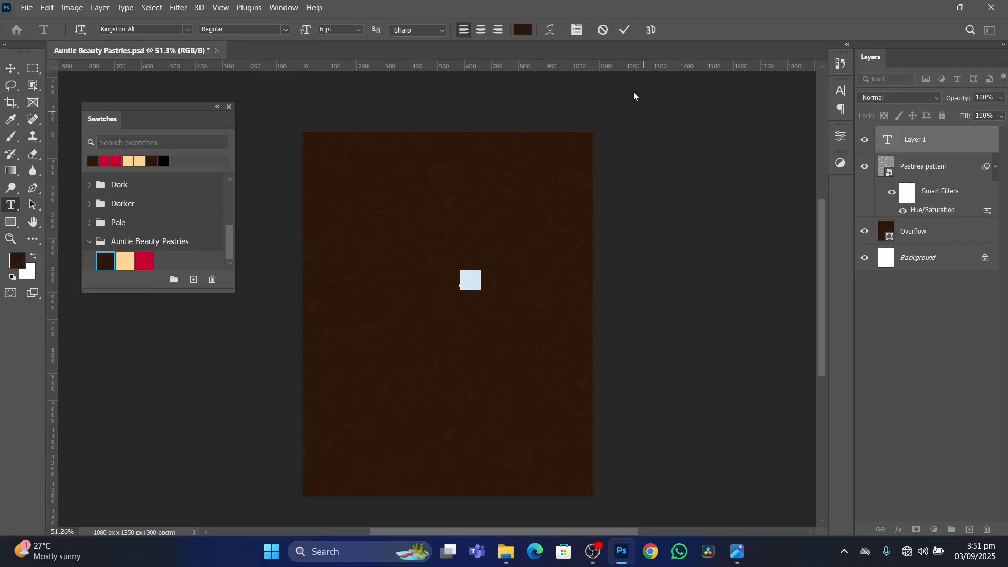
pyautogui.click(625, 29)
pyautogui.hotkey('ctrl', 'z')
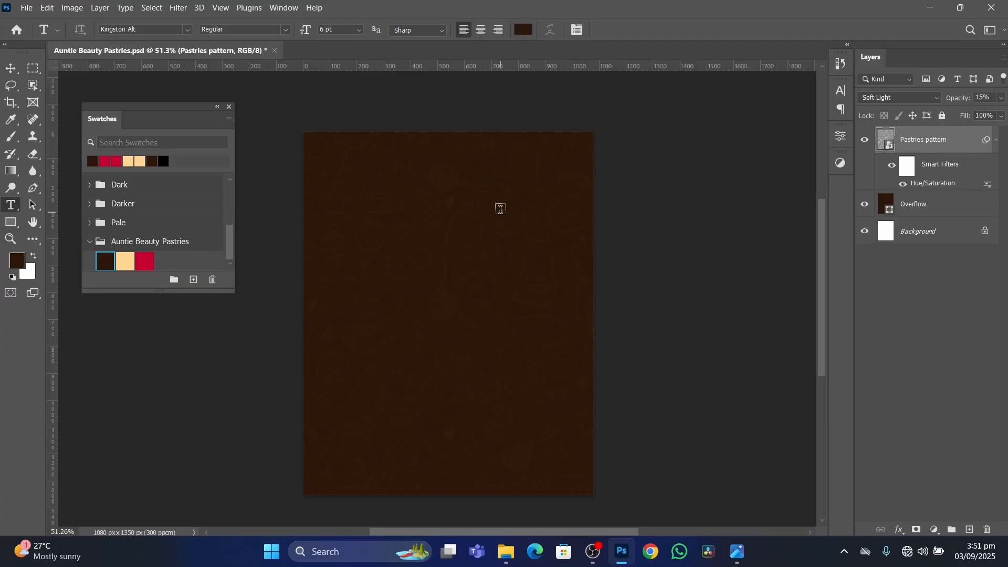
# Set the text colour to the cream brand swatch #ffd695.
pyautogui.click(525, 32)
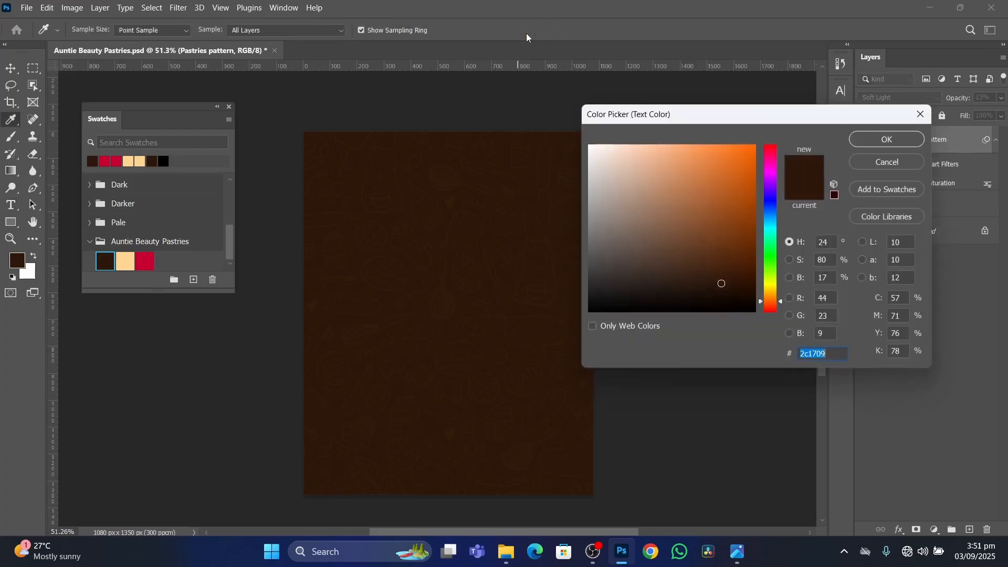
pyautogui.click(129, 260)
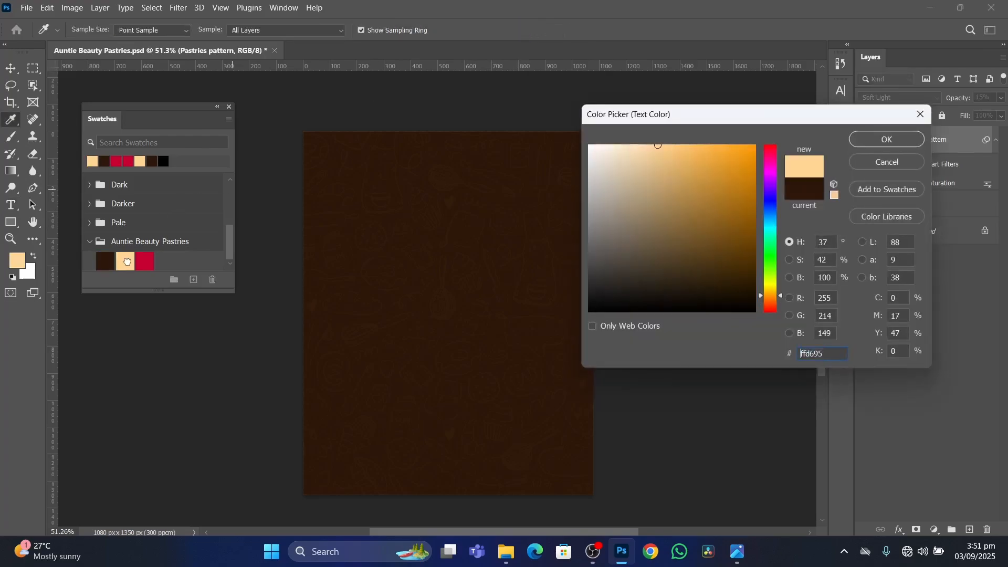
pyautogui.click(869, 147)
# Add the text "Pastries" at 6 pt in the upper middle of the flyer and commit it.
pyautogui.click(451, 266)
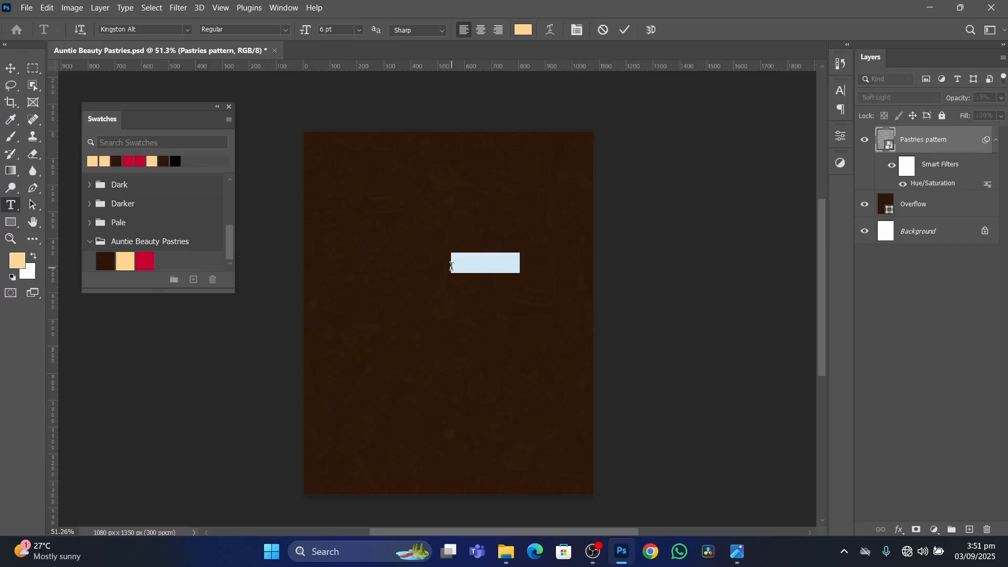
pyautogui.write('P')
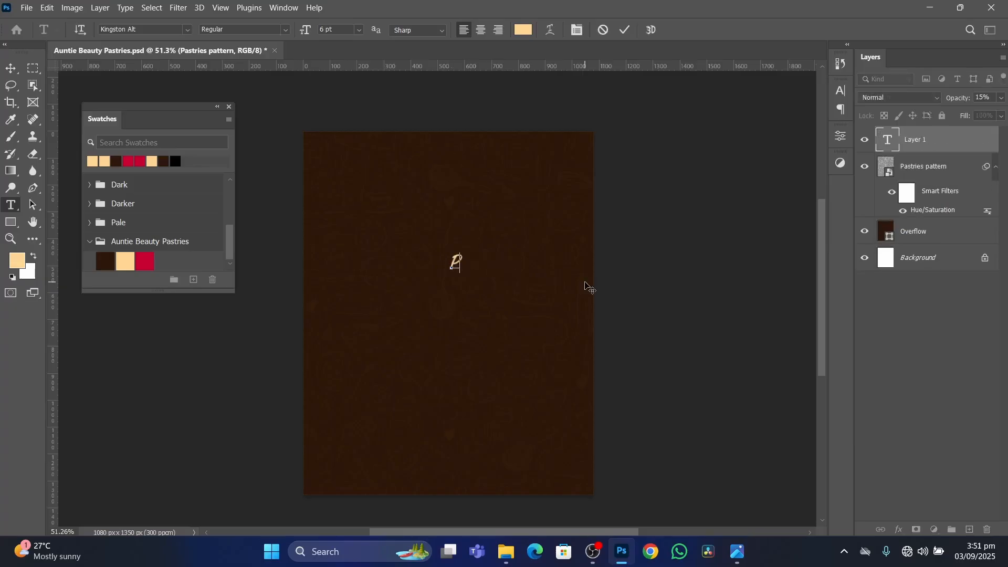
pyautogui.write('astried')
pyautogui.press('BackSpace')
pyautogui.write('s')
pyautogui.click(626, 29)
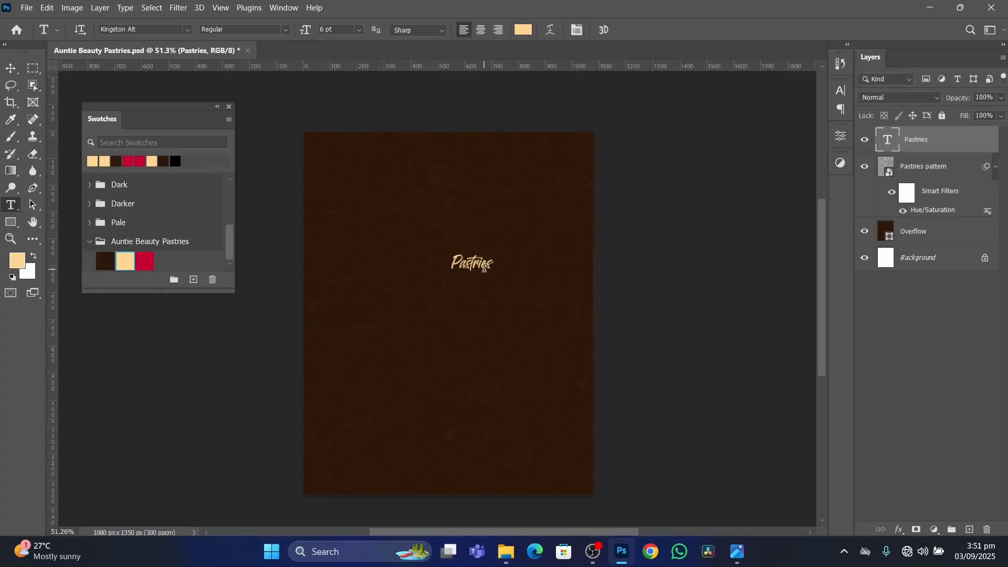
# Move the small Pastries text slightly up and to the right on the flyer.
pyautogui.scroll(3, 488, 273)
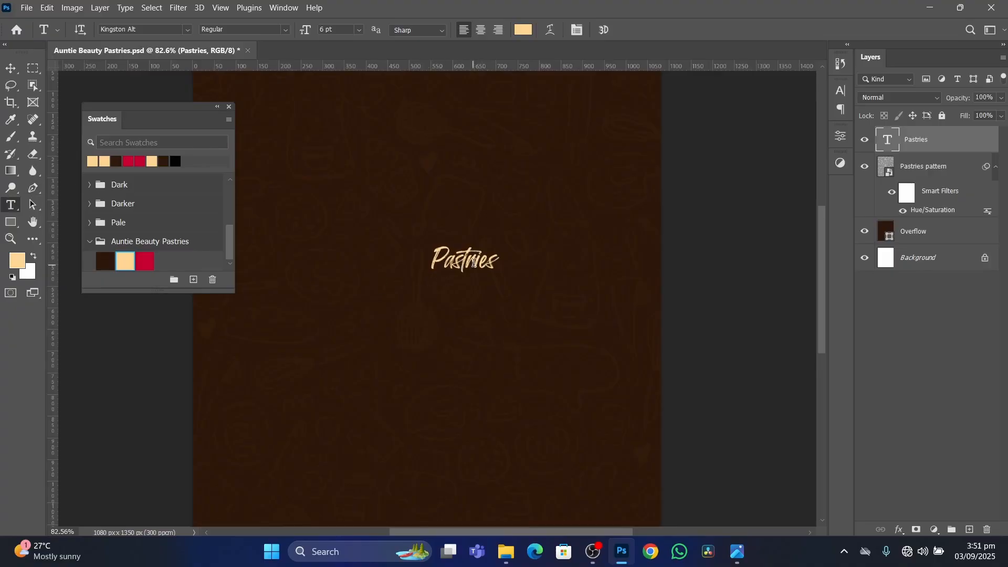
pyautogui.click(11, 69)
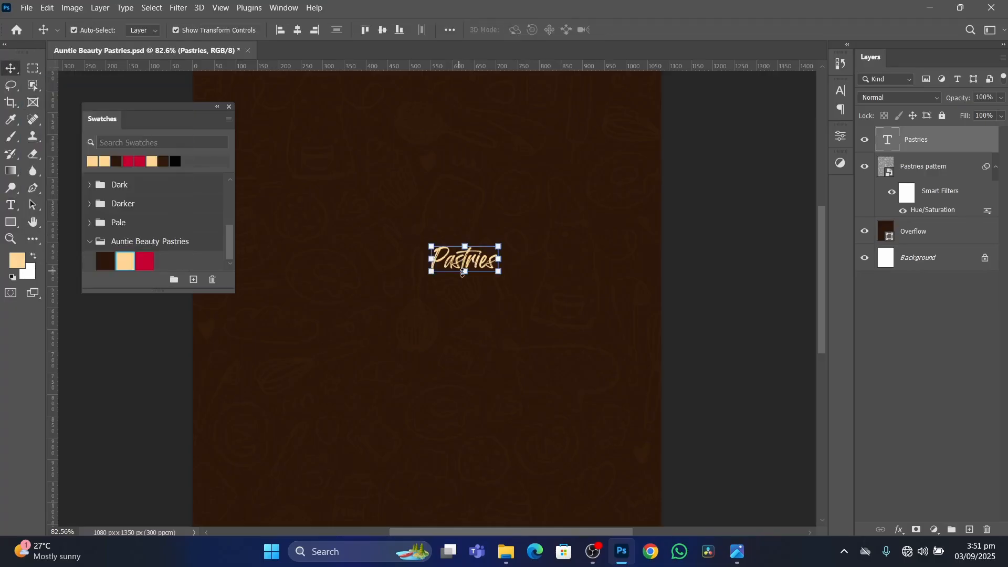
pyautogui.moveTo(462, 261); pyautogui.dragTo(504, 235)
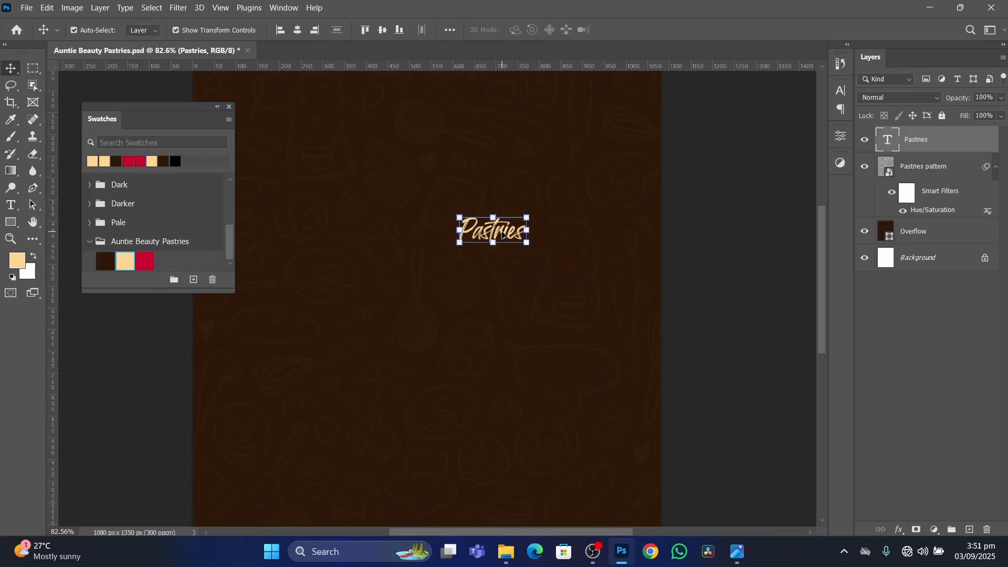
# Widen the letter spacing of the Pastries text to a tracking of 90.
pyautogui.click(841, 92)
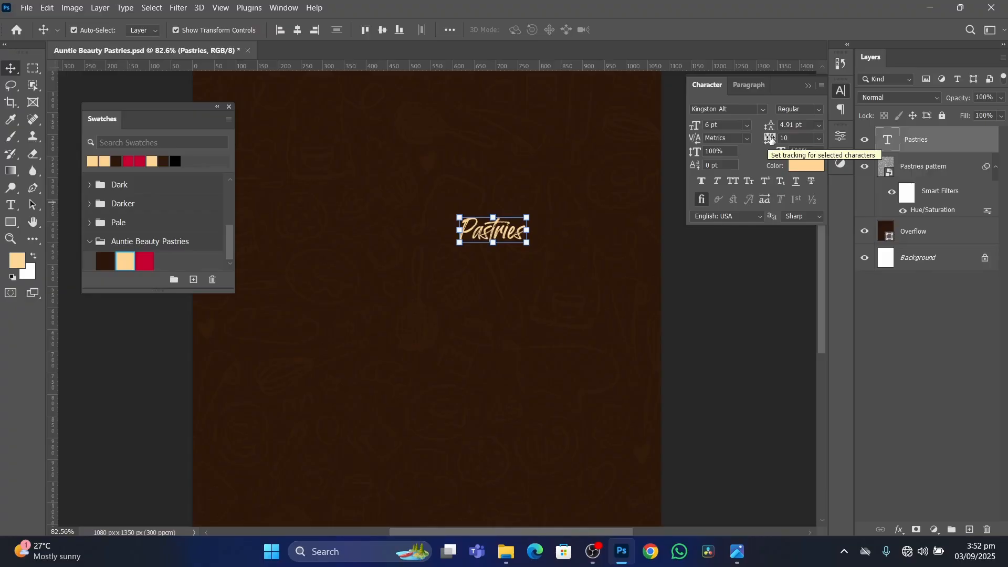
pyautogui.moveTo(770, 138); pyautogui.dragTo(773, 138)
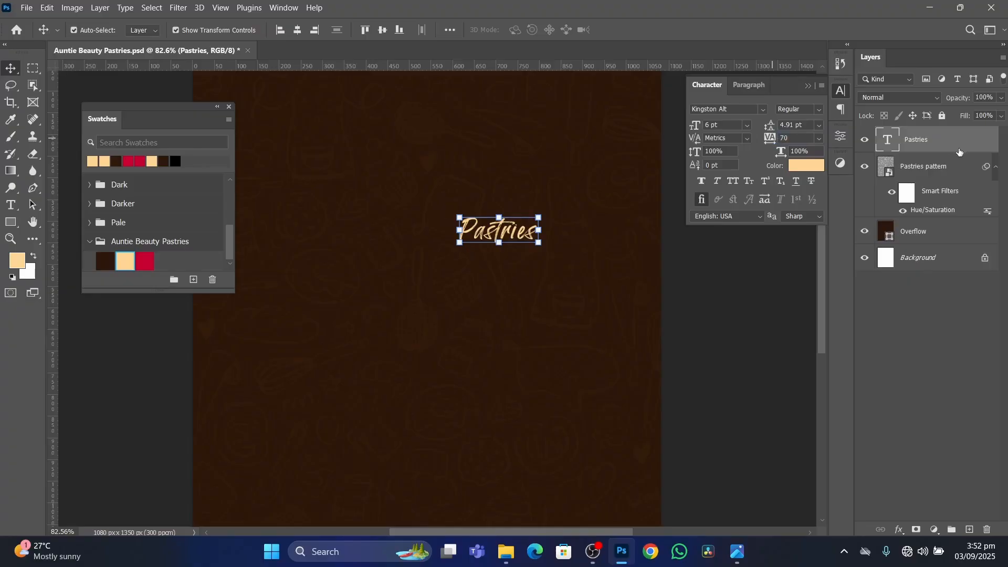
pyautogui.click(818, 140)
pyautogui.click(818, 139)
pyautogui.moveTo(767, 140); pyautogui.dragTo(767, 138)
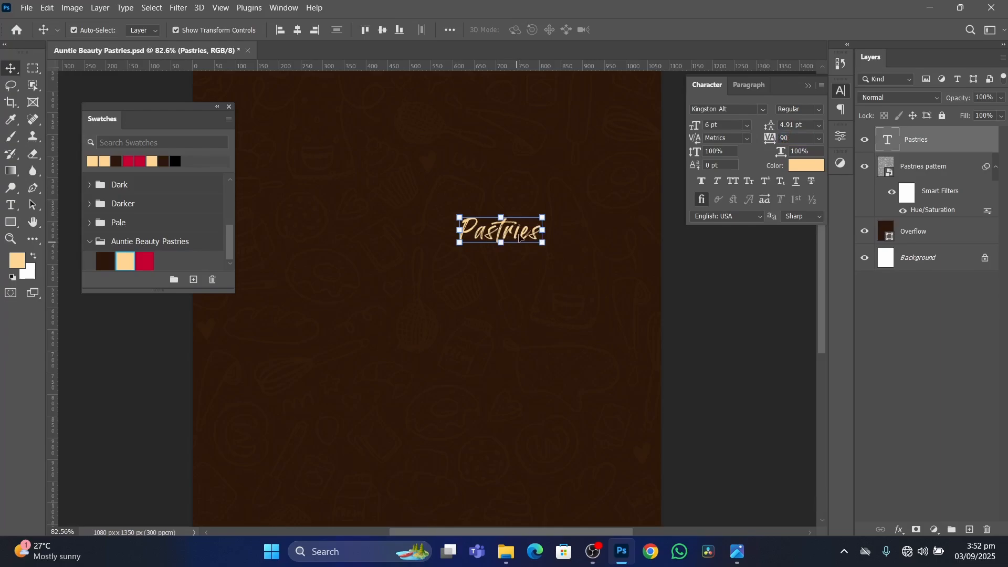
# Scale the Pastries text up proportionally to about 464%, giving a 27.83 pt font size, and apply the transform.
pyautogui.scroll(-3, 513, 246)
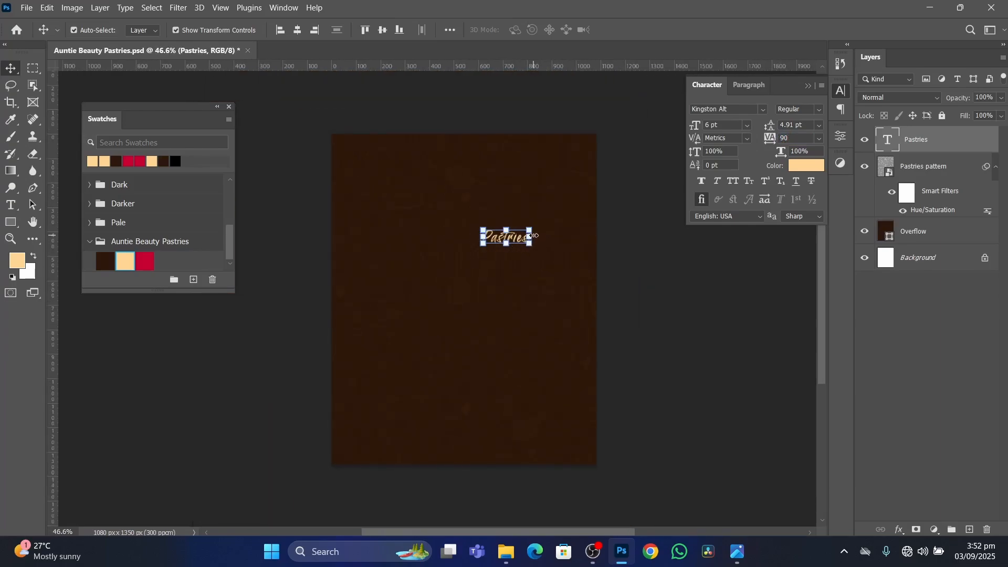
pyautogui.moveTo(531, 236)
pyautogui.mouseDown()
pyautogui.moveTo(620, 241)
pyautogui.moveTo(573, 239)
pyautogui.moveTo(612, 246)
pyautogui.moveTo(593, 234)
pyautogui.moveTo(500, 254)
pyautogui.moveTo(574, 250)
pyautogui.moveTo(544, 251)
pyautogui.mouseUp()
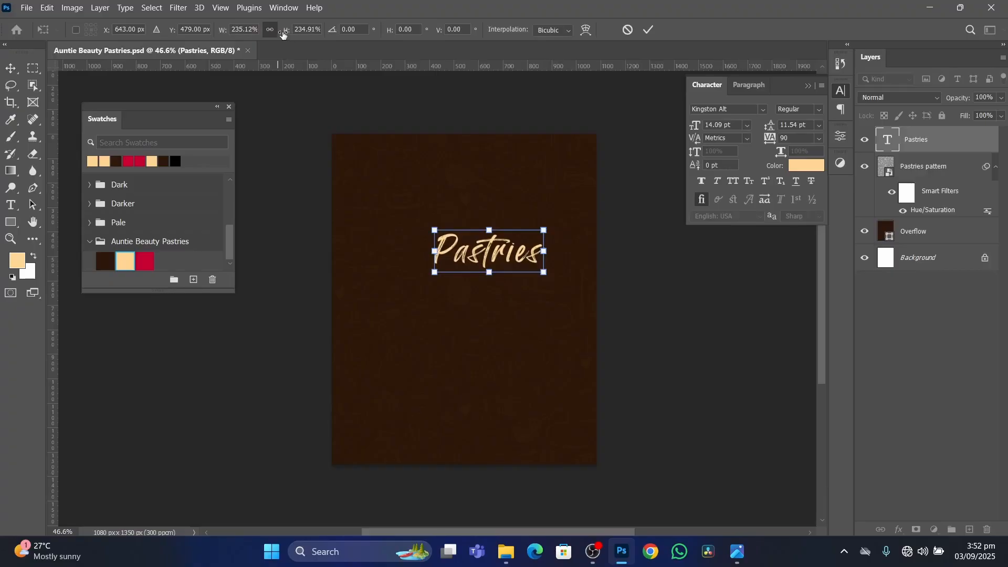
pyautogui.moveTo(288, 32); pyautogui.dragTo(419, 80)
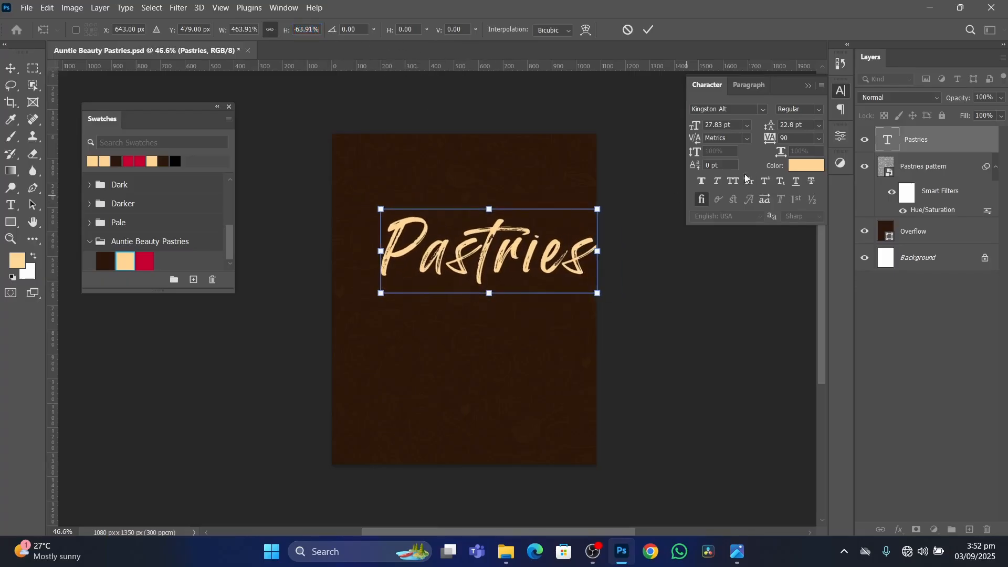
pyautogui.click(650, 30)
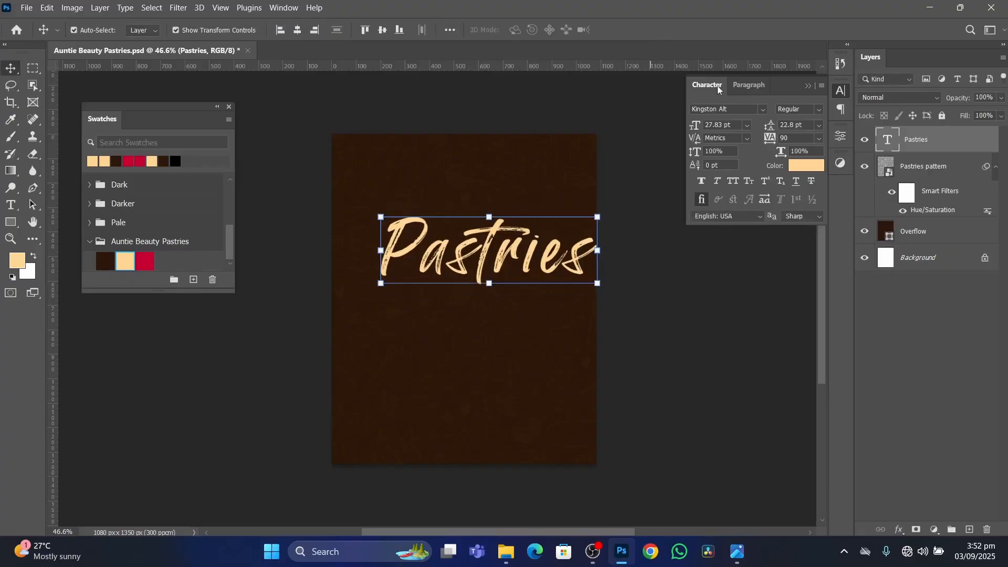
# Set the Pastries text's tracking to 50 and move the word down towards the middle of the flyer.
pyautogui.moveTo(771, 137); pyautogui.dragTo(756, 138)
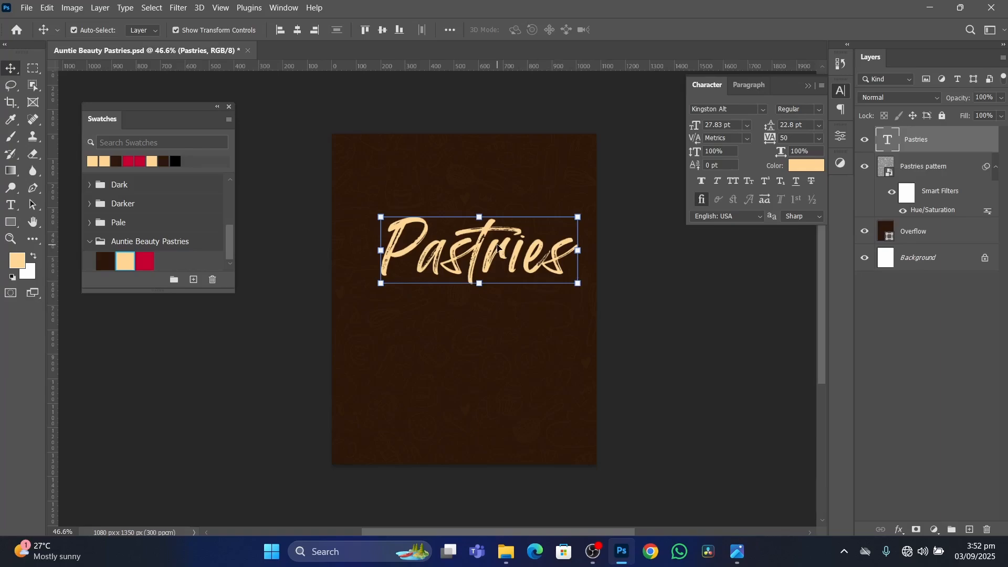
pyautogui.moveTo(498, 249); pyautogui.dragTo(493, 288)
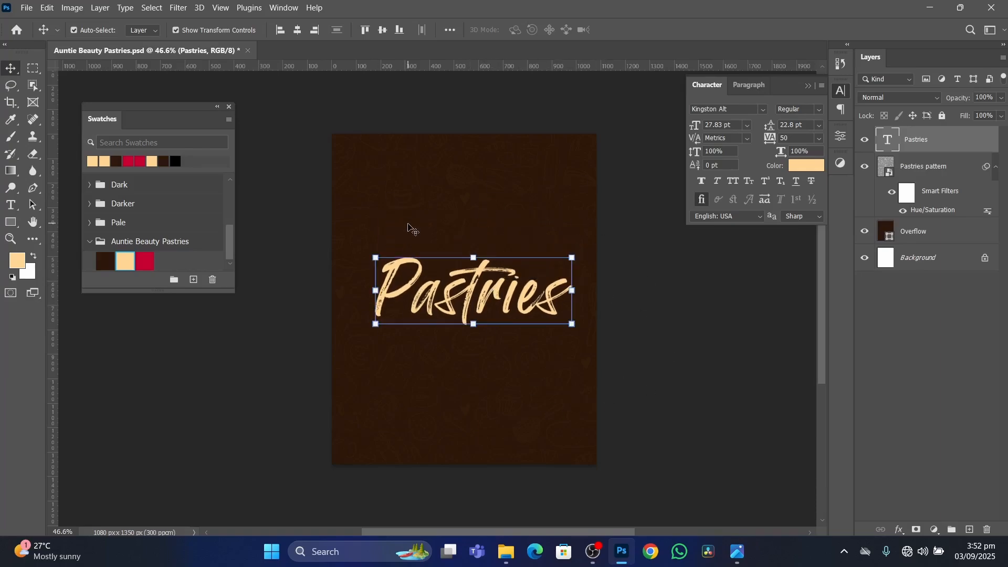
pyautogui.scroll(2, 543, 381)
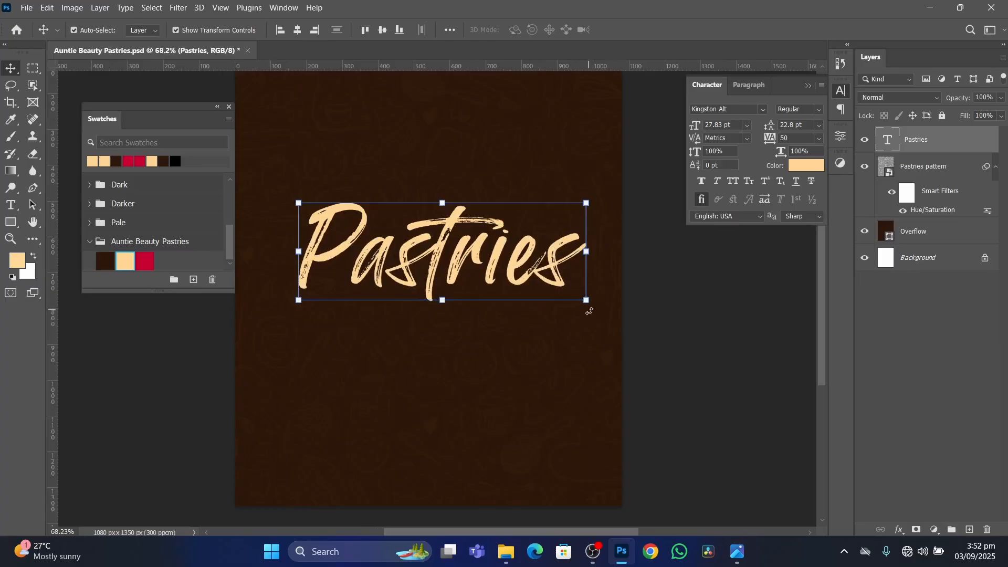
pyautogui.scroll(2, 602, 318)
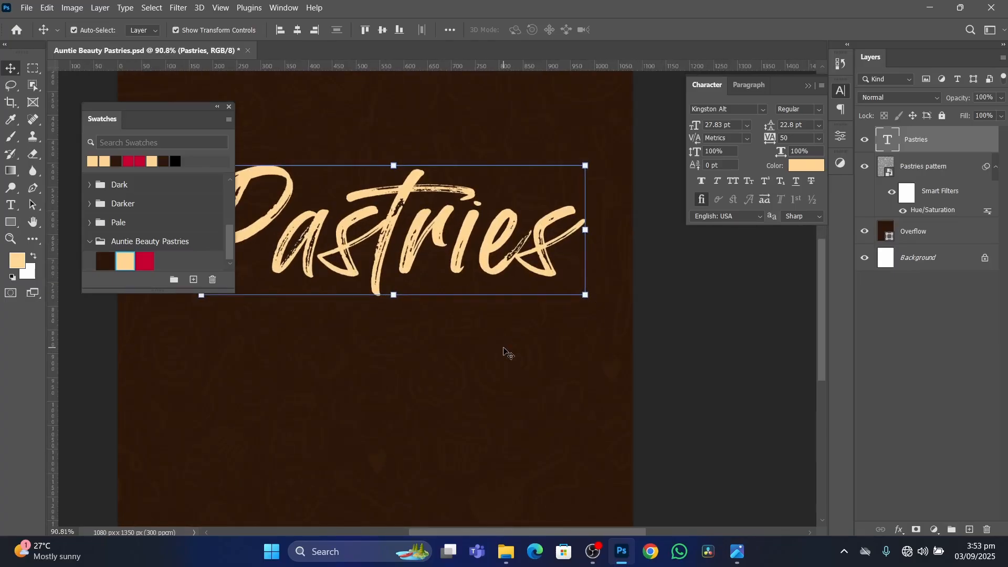
# Rotate the Pastries text to -90 degrees so it reads upwards, and shift it towards the flyer's right side.
pyautogui.scroll(-2, 505, 349)
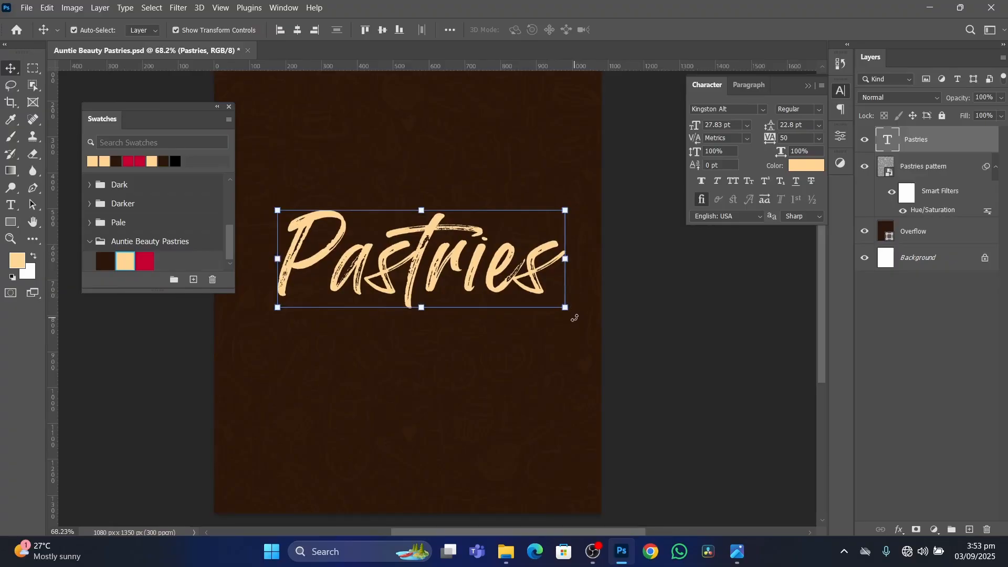
pyautogui.moveTo(575, 318); pyautogui.dragTo(463, 166)
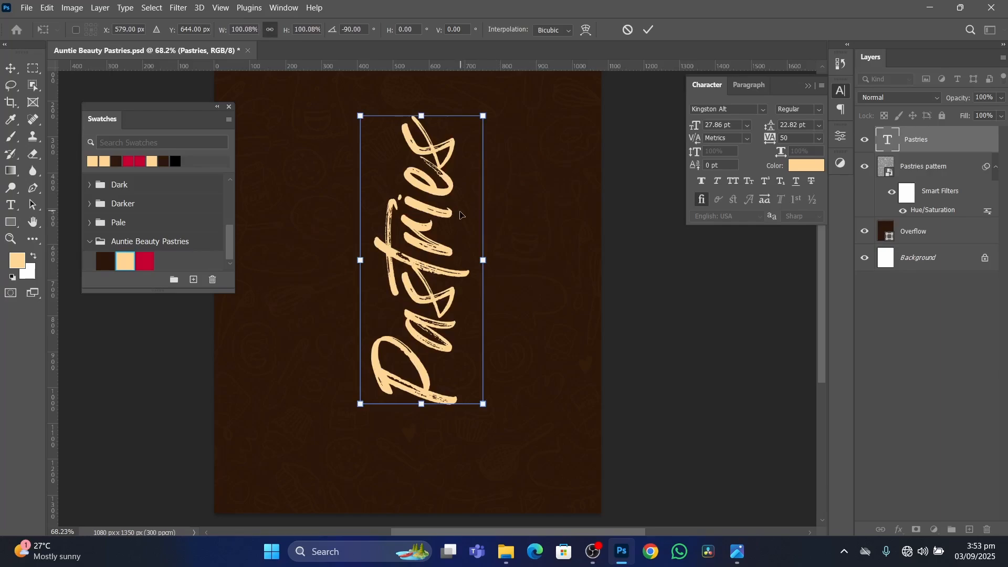
pyautogui.scroll(-5, 482, 111)
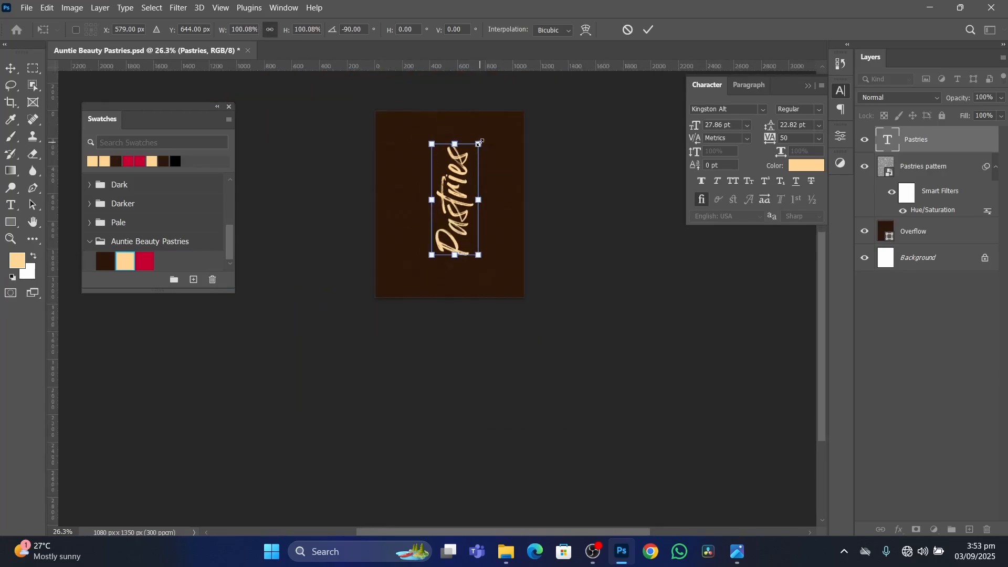
pyautogui.moveTo(450, 196); pyautogui.dragTo(469, 199)
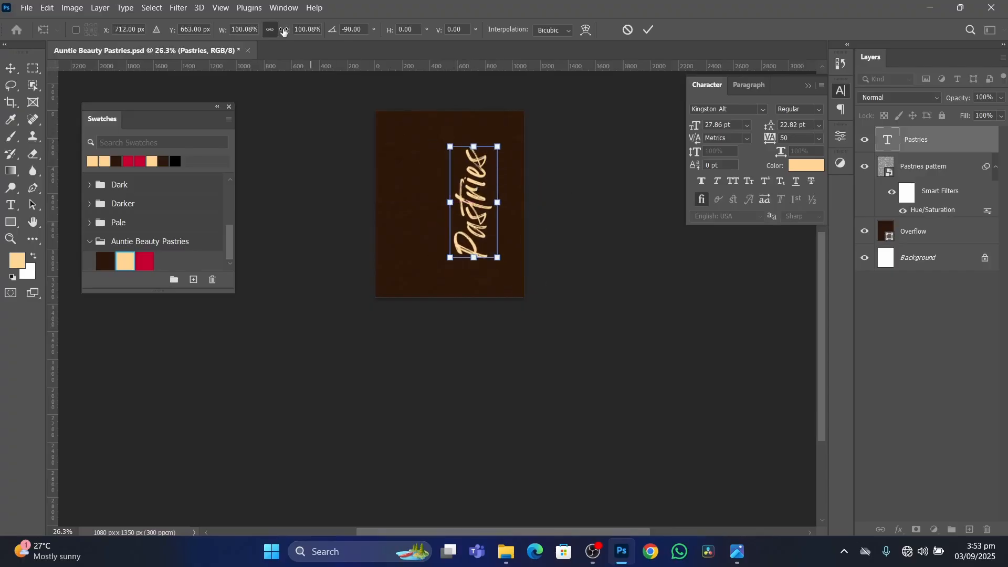
# Scale the vertical Pastries text up proportionally to a 51.27 pt font size, place it along the flyer's right edge and apply the transform.
pyautogui.moveTo(284, 32); pyautogui.dragTo(320, 41)
pyautogui.moveTo(298, 41); pyautogui.dragTo(303, 31)
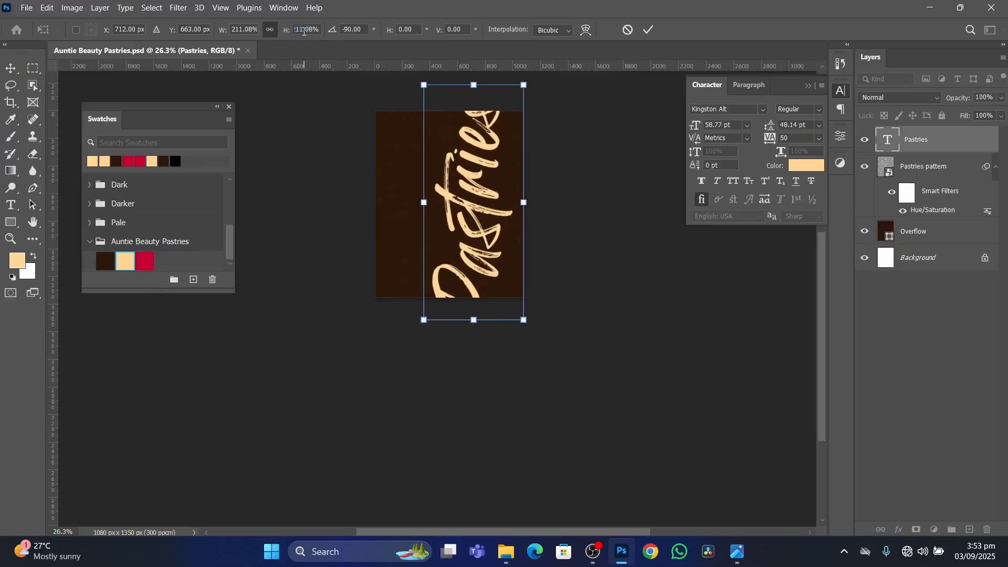
pyautogui.click(286, 31)
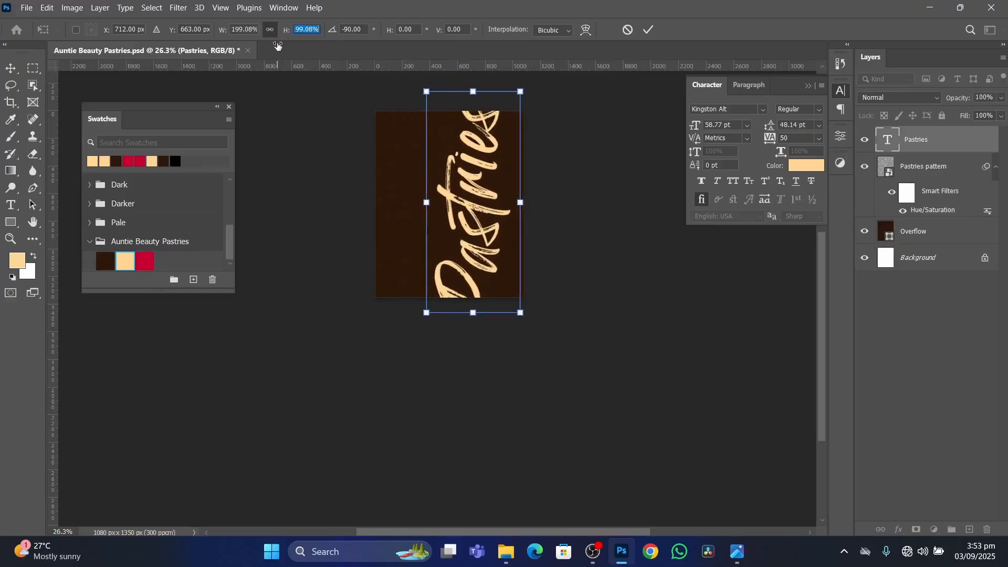
pyautogui.moveTo(287, 48); pyautogui.dragTo(266, 58)
pyautogui.moveTo(479, 173); pyautogui.dragTo(502, 175)
pyautogui.click(649, 29)
pyautogui.scroll(3, 509, 213)
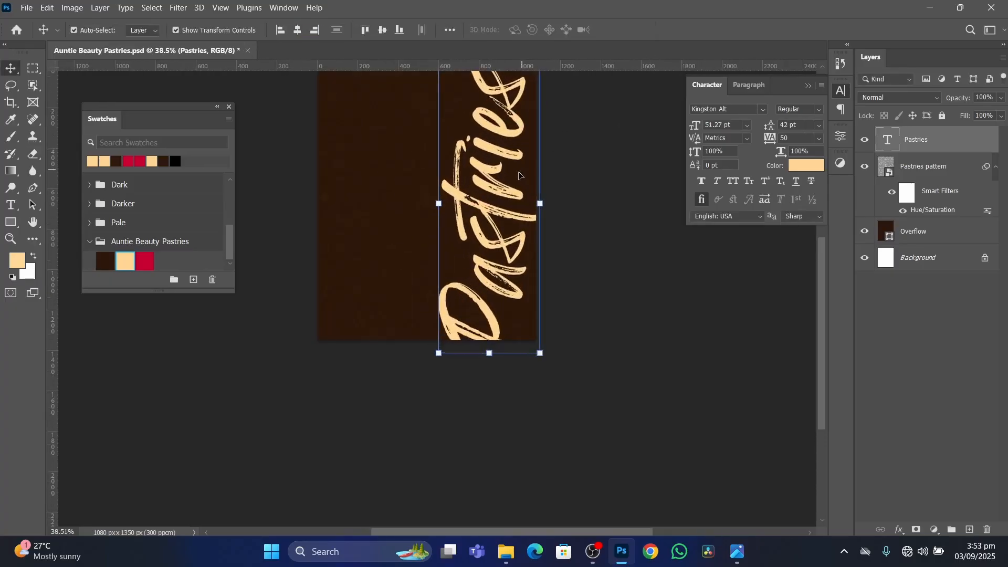
pyautogui.click(613, 250)
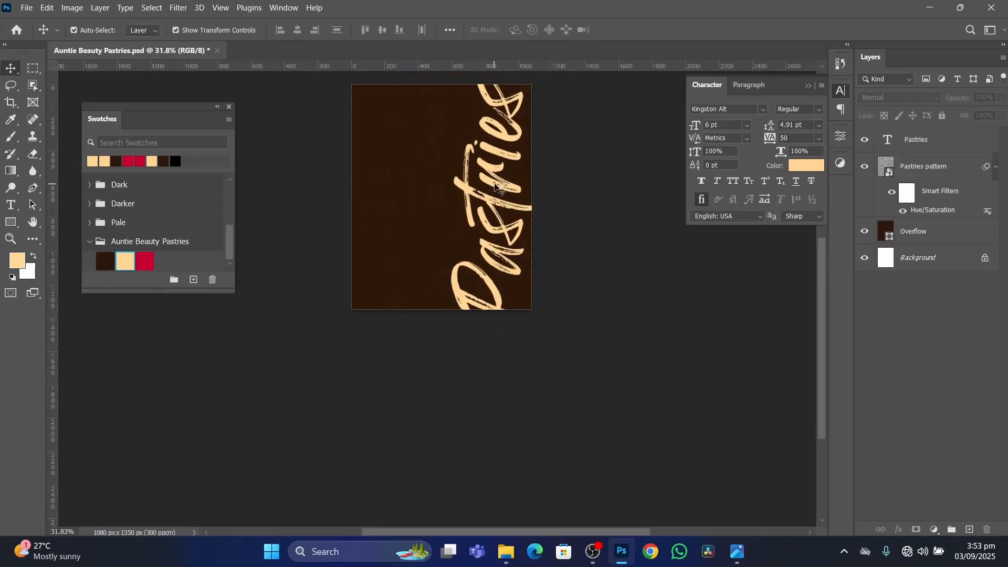
# Select the Pastries text layer.
pyautogui.scroll(-2, 506, 190)
pyautogui.scroll(1, 504, 189)
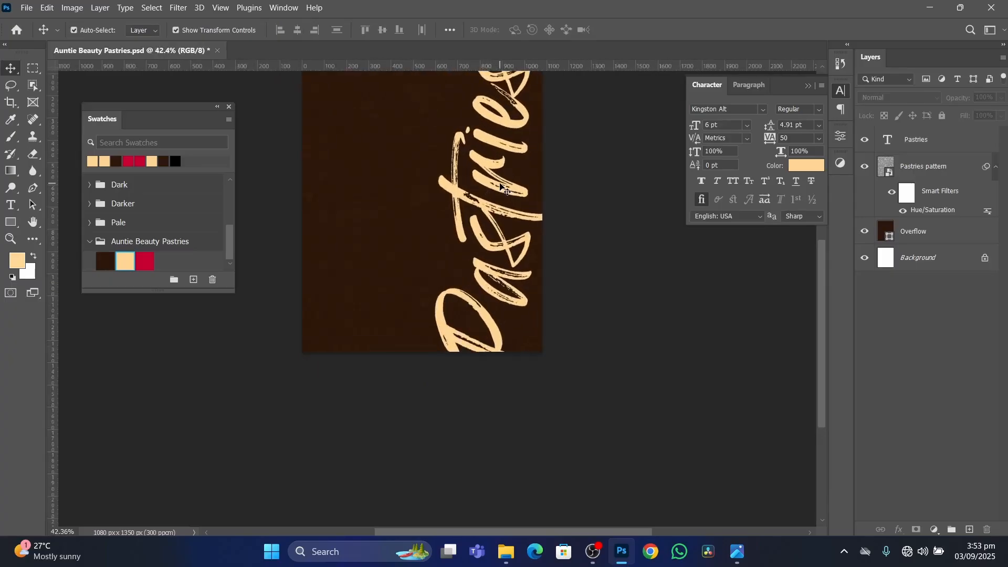
pyautogui.scroll(3, 451, 196)
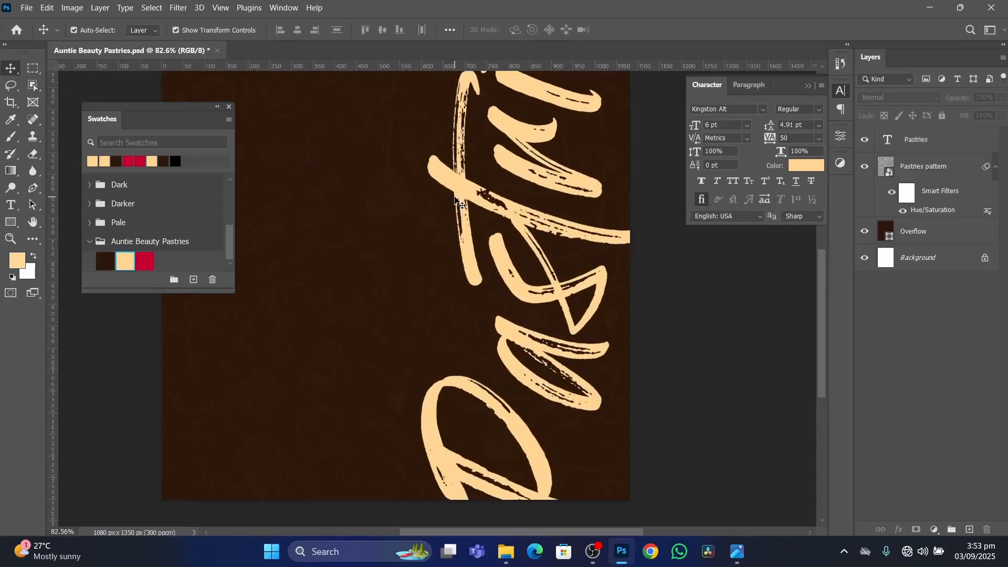
pyautogui.scroll(-3, 439, 292)
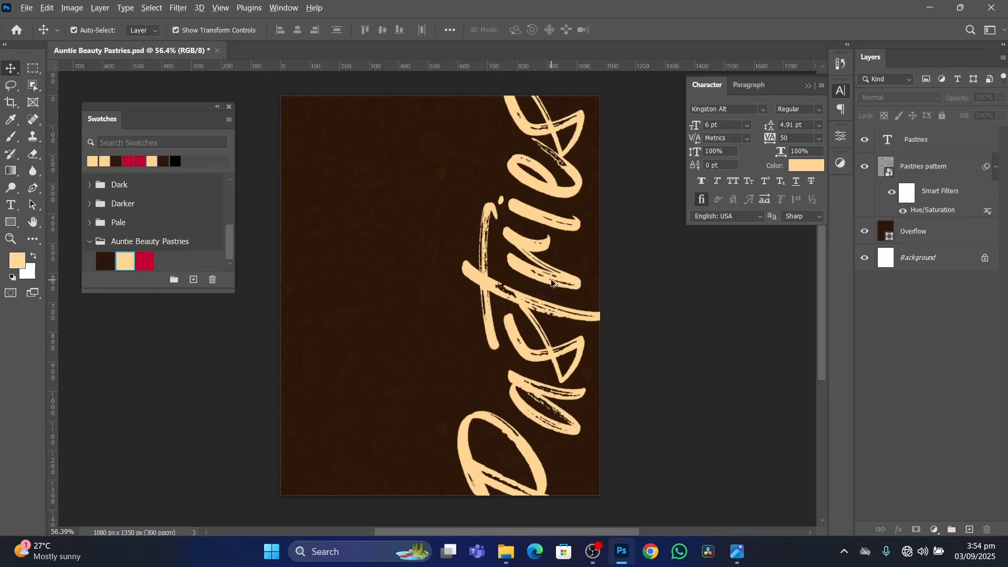
pyautogui.click(934, 148)
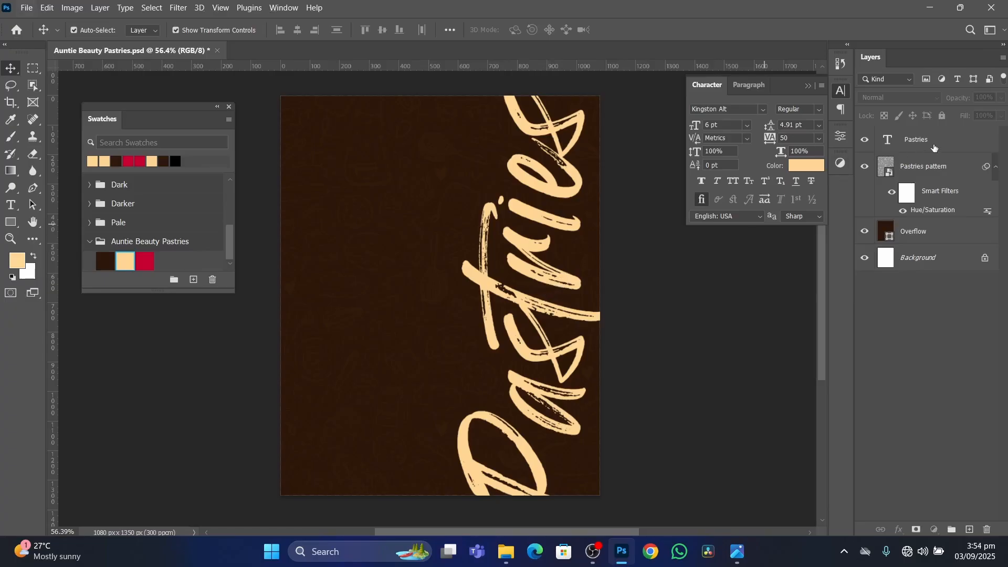
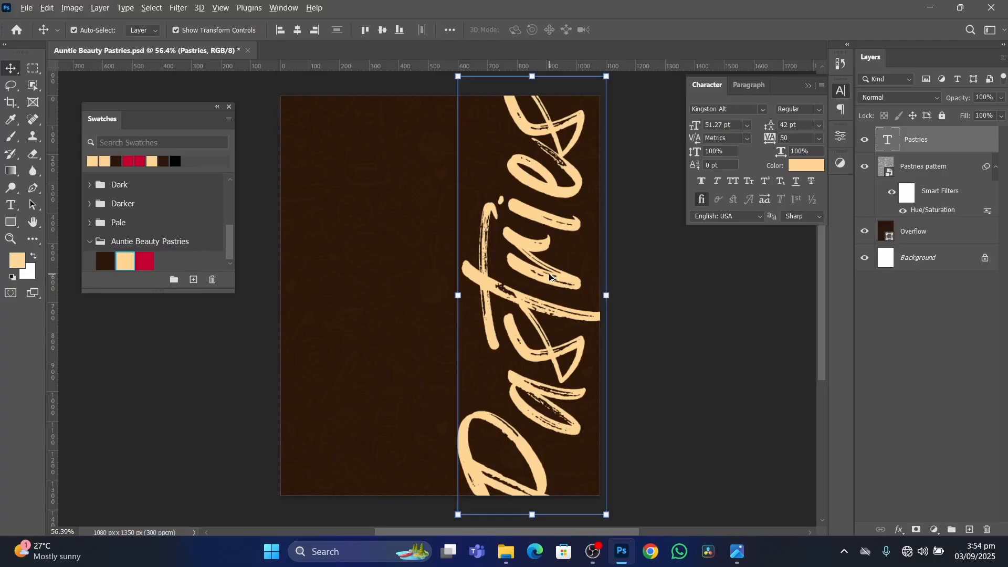
# Duplicate the vertical Pastries text along the flyer's left edge and compare the layout with the reference flyer image.
pyautogui.moveTo(549, 273); pyautogui.dragTo(362, 289)
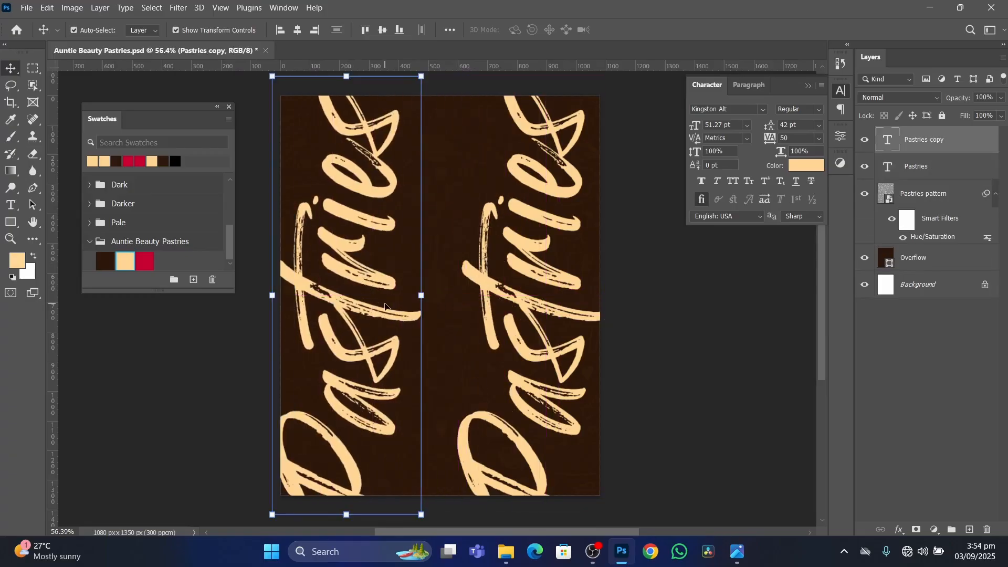
pyautogui.click(543, 279)
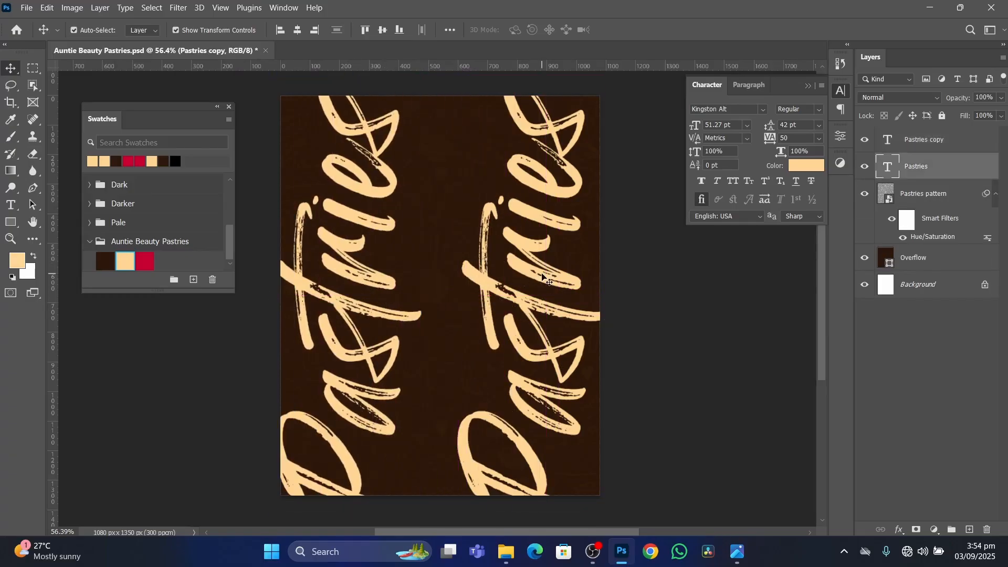
pyautogui.click(737, 550)
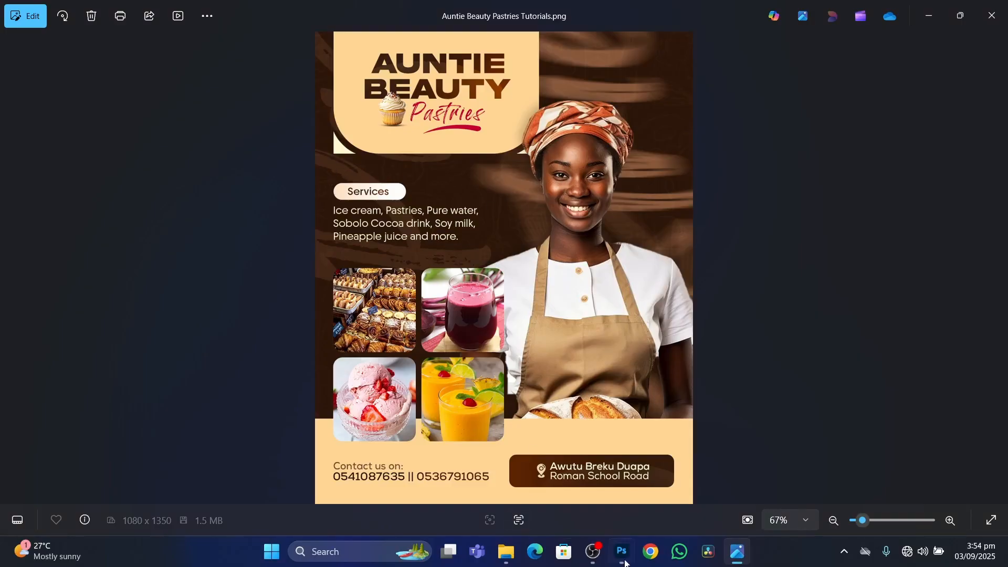
pyautogui.moveTo(631, 556)
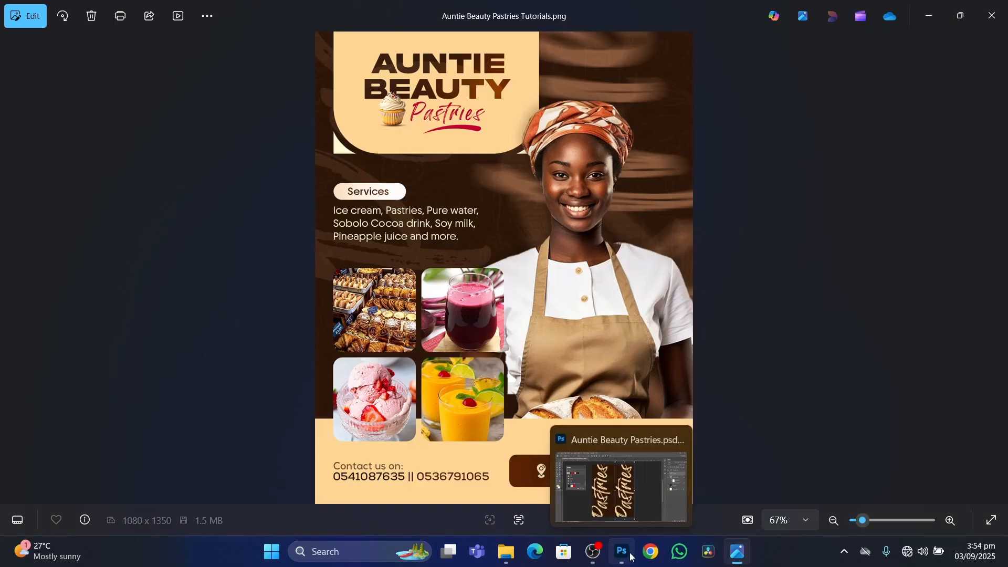
pyautogui.click(632, 557)
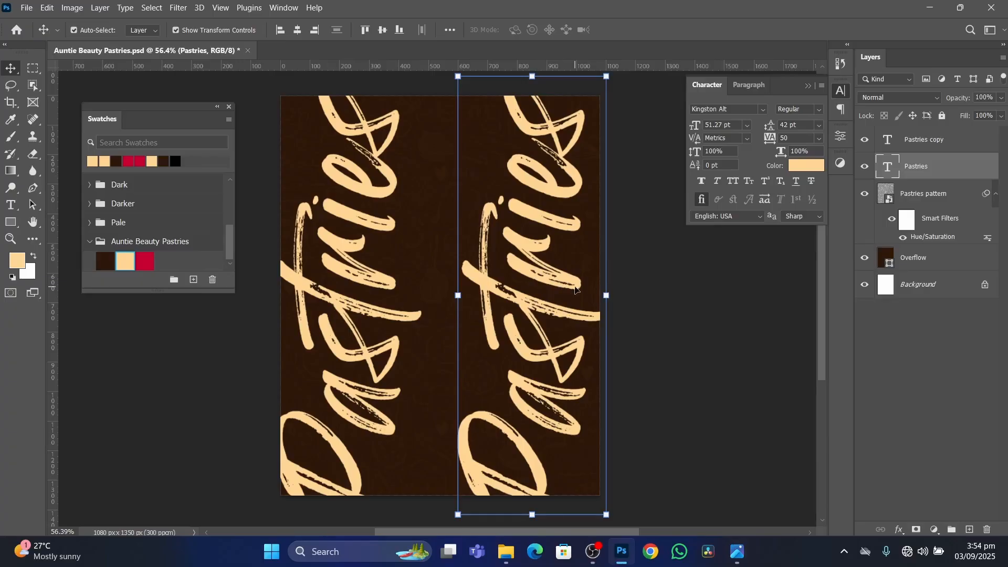
# Rasterize the original Pastries text on the flyer's right side and apply a Motion Blur with angle 0° and distance 70 pixels.
pyautogui.click(178, 11)
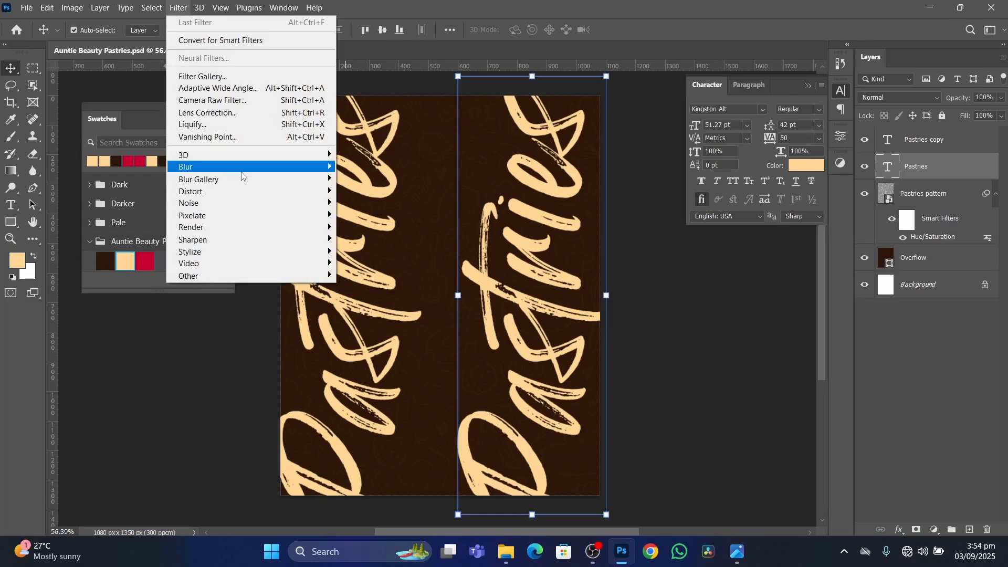
pyautogui.moveTo(249, 169)
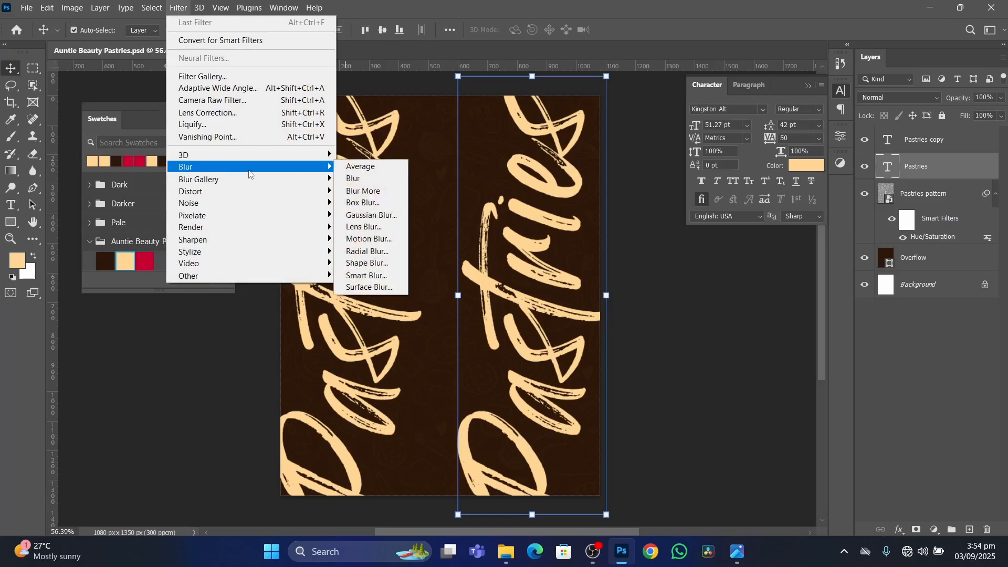
pyautogui.click(369, 239)
pyautogui.click(645, 215)
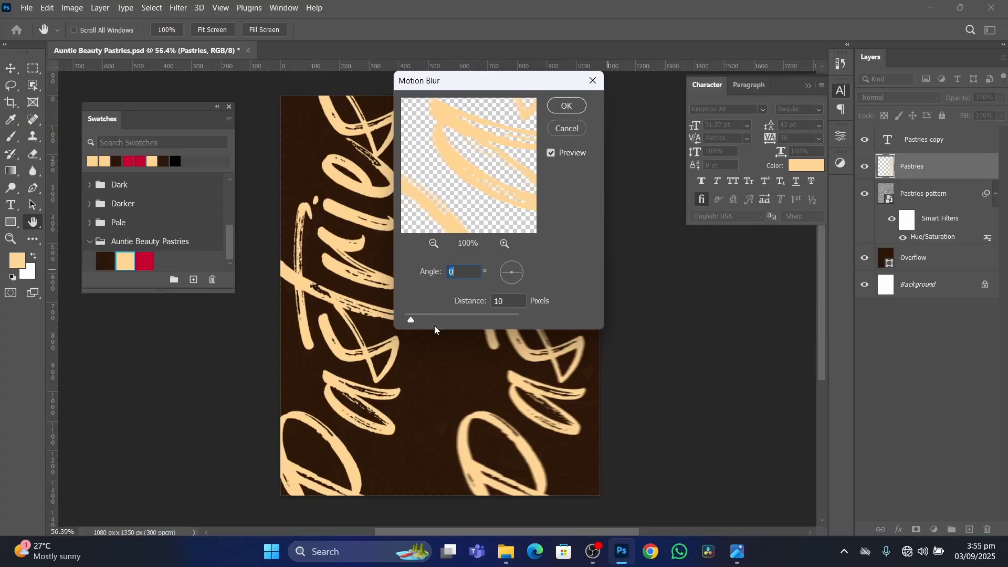
pyautogui.moveTo(411, 322); pyautogui.dragTo(436, 324)
pyautogui.moveTo(491, 85); pyautogui.dragTo(746, 261)
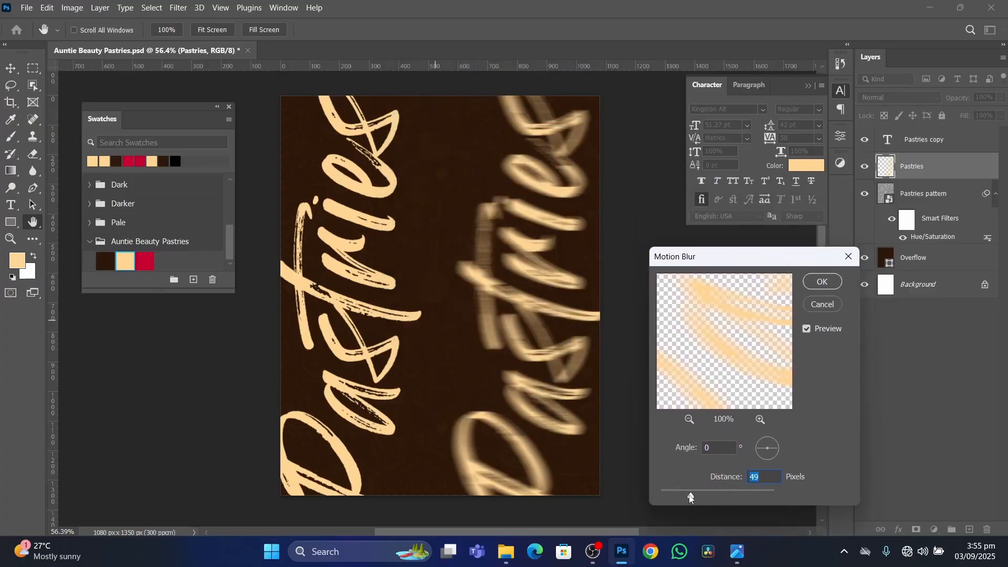
pyautogui.moveTo(690, 499); pyautogui.dragTo(696, 497)
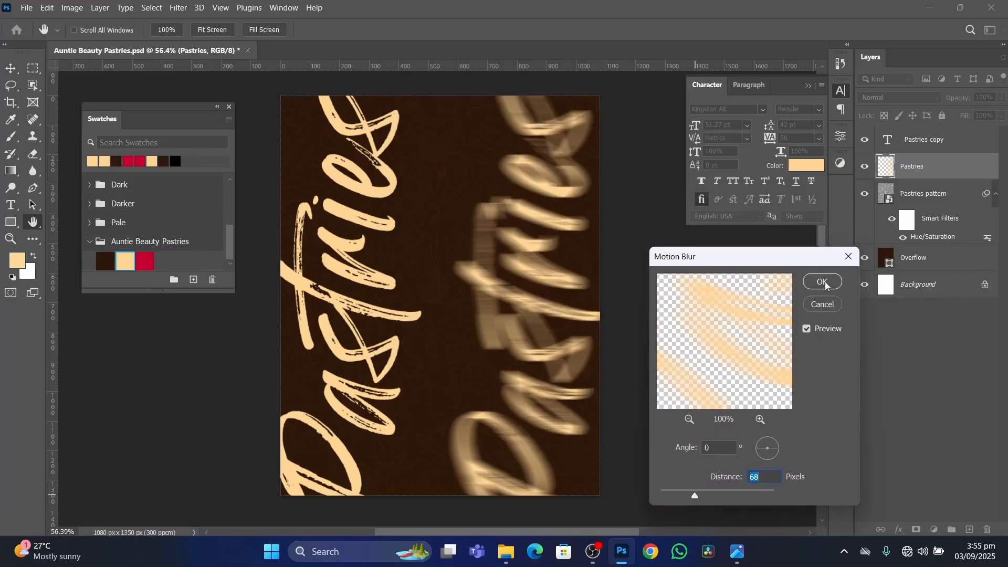
pyautogui.click(763, 478)
pyautogui.write('70')
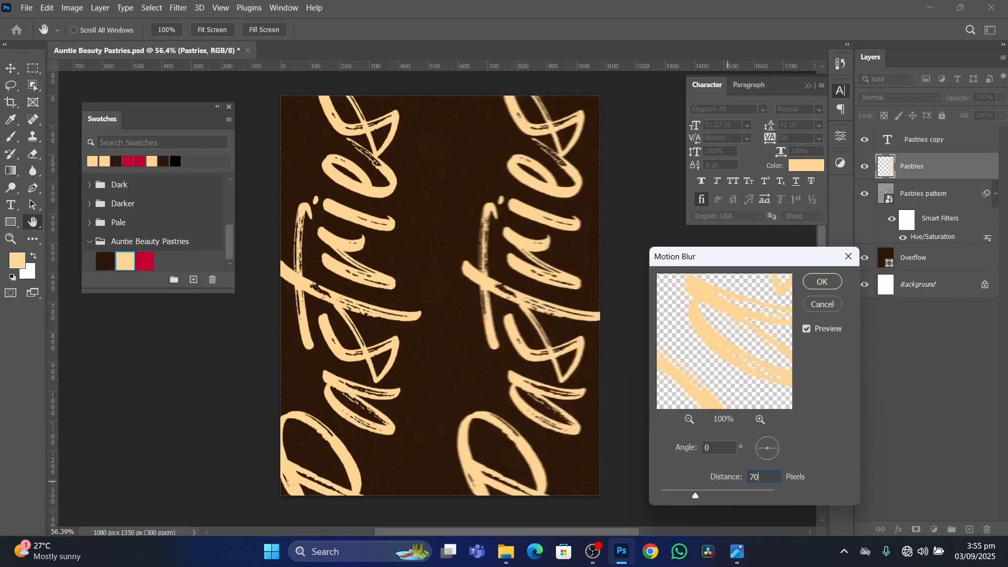
pyautogui.click(821, 282)
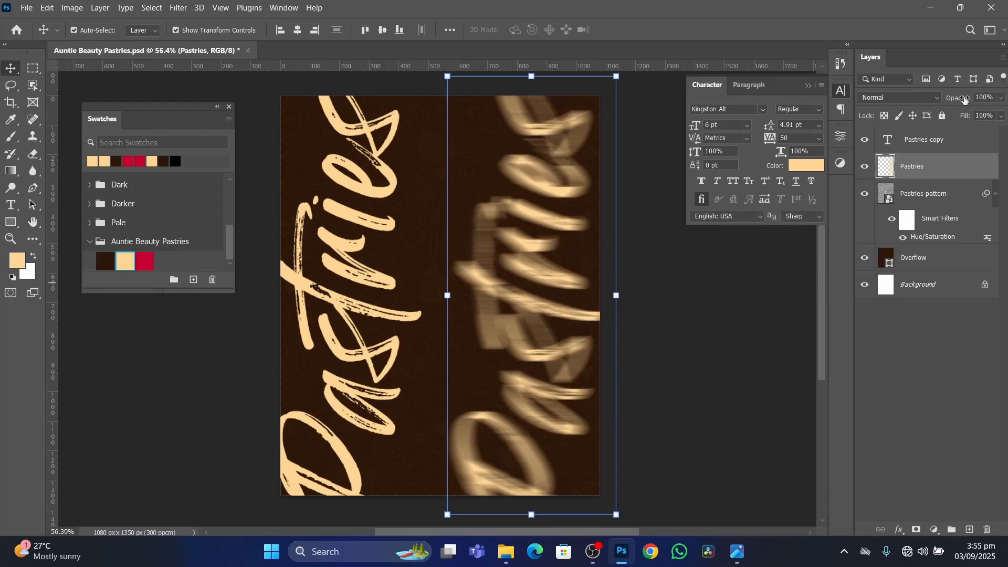
# Set the blurred Pastries layer's opacity to 50% and the Pastries copy layer's opacity to 7%.
pyautogui.moveTo(965, 100); pyautogui.dragTo(933, 114)
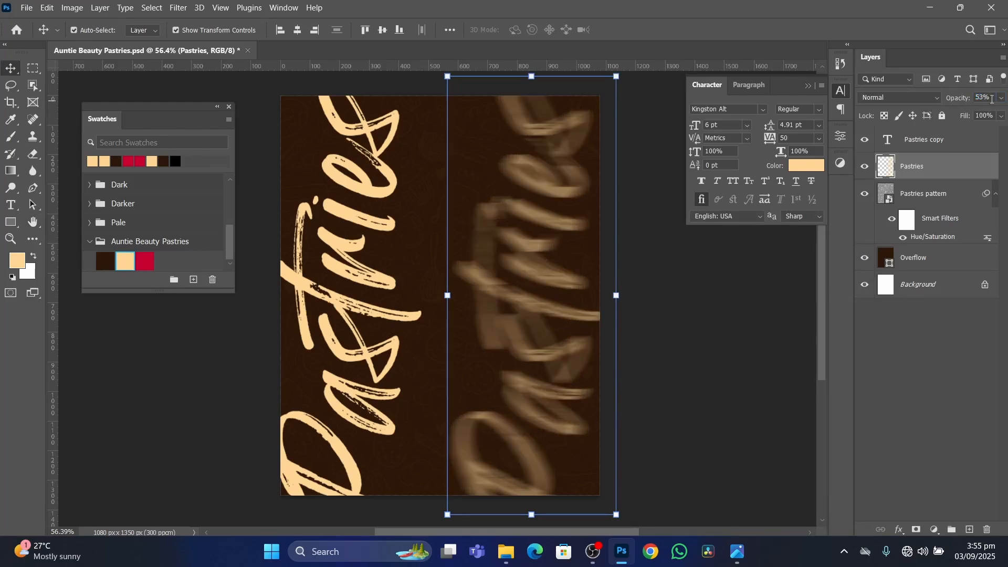
pyautogui.write('50')
pyautogui.click(951, 147)
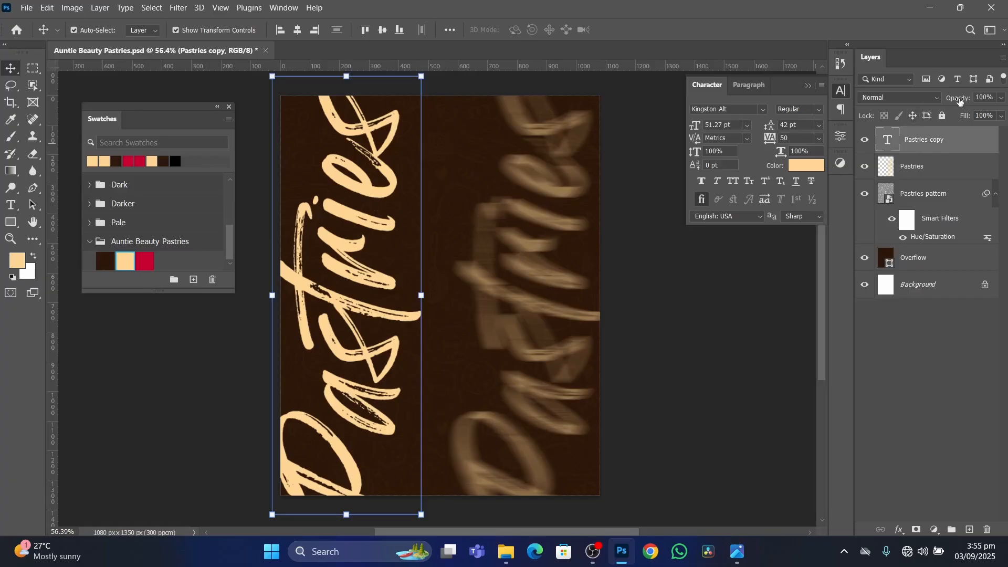
pyautogui.click(995, 99)
pyautogui.write('20')
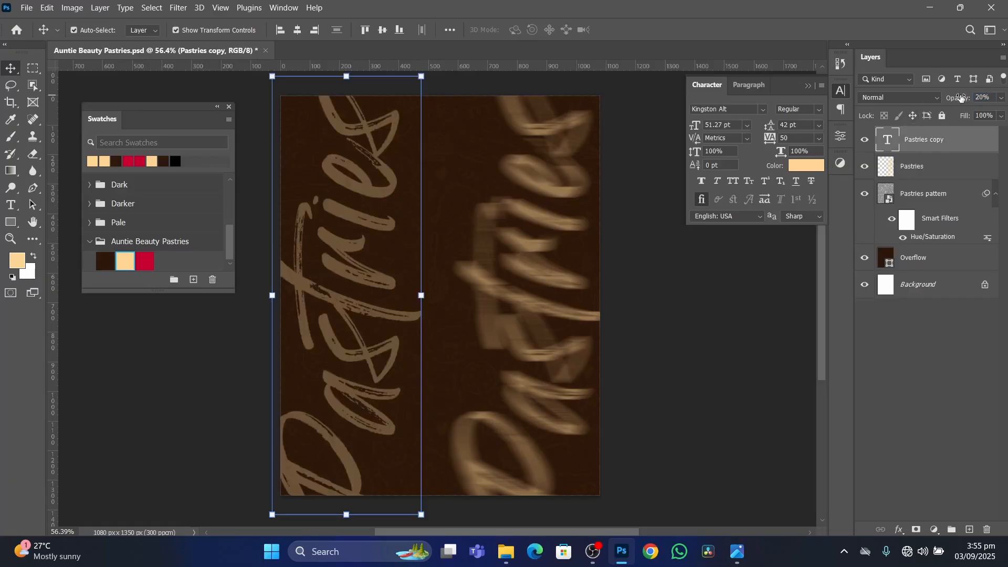
pyautogui.click(991, 96)
pyautogui.write('15')
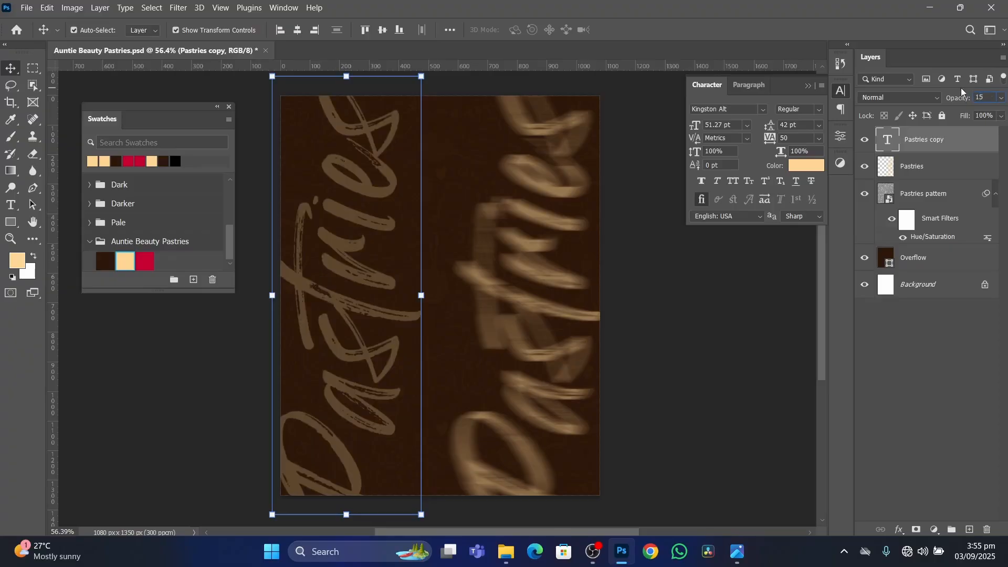
pyautogui.click(975, 98)
pyautogui.write('10')
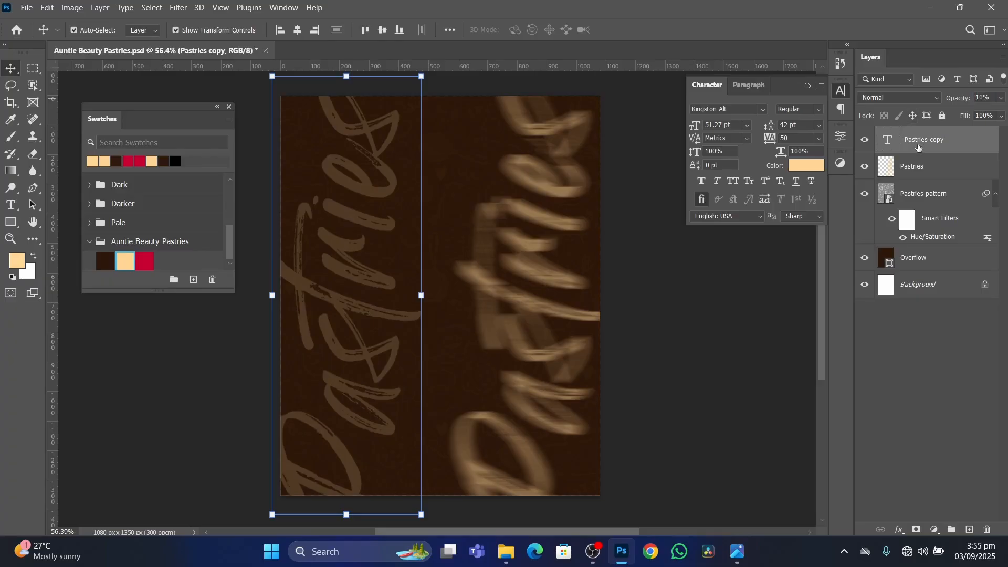
pyautogui.moveTo(965, 100); pyautogui.dragTo(961, 102)
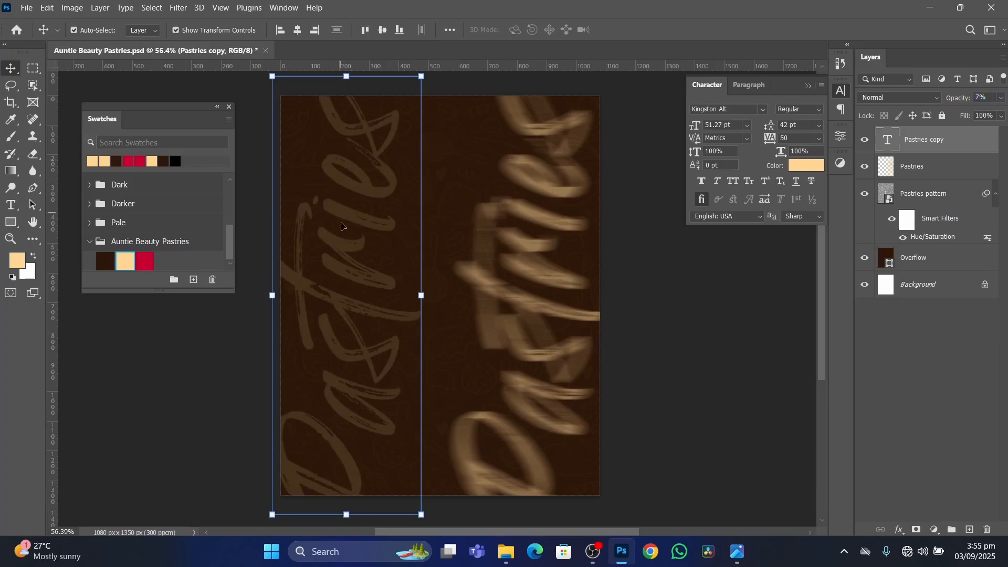
# Move the faint Pastries copy up so it runs past the flyer's upper edge, deselect it and collapse the Character panel.
pyautogui.moveTo(372, 223); pyautogui.dragTo(367, 129)
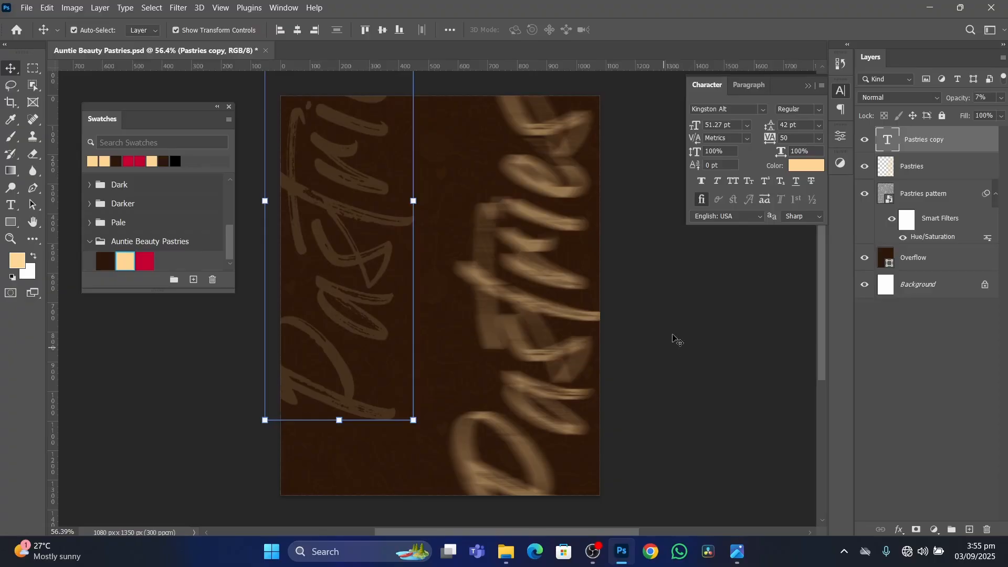
pyautogui.click(693, 313)
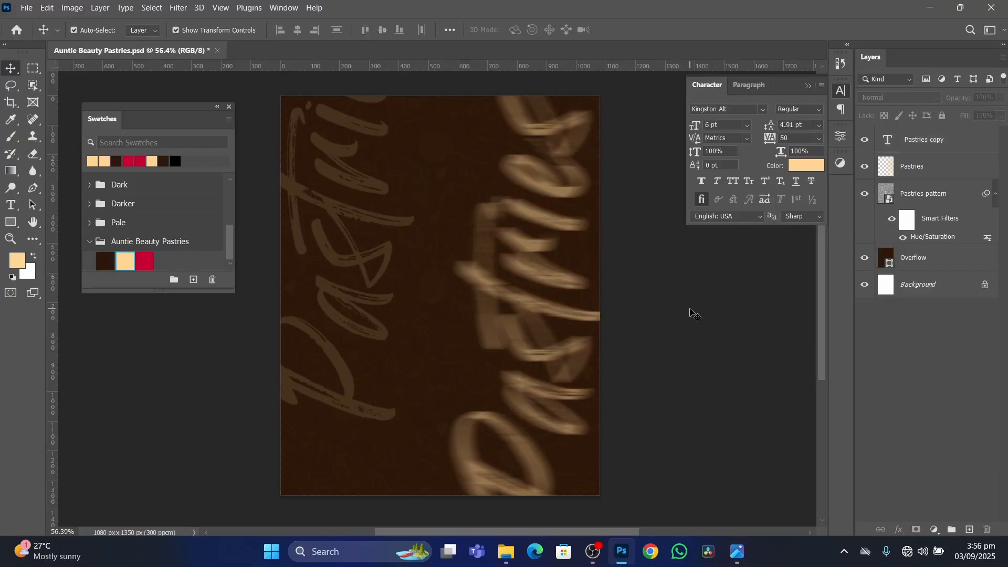
pyautogui.click(808, 86)
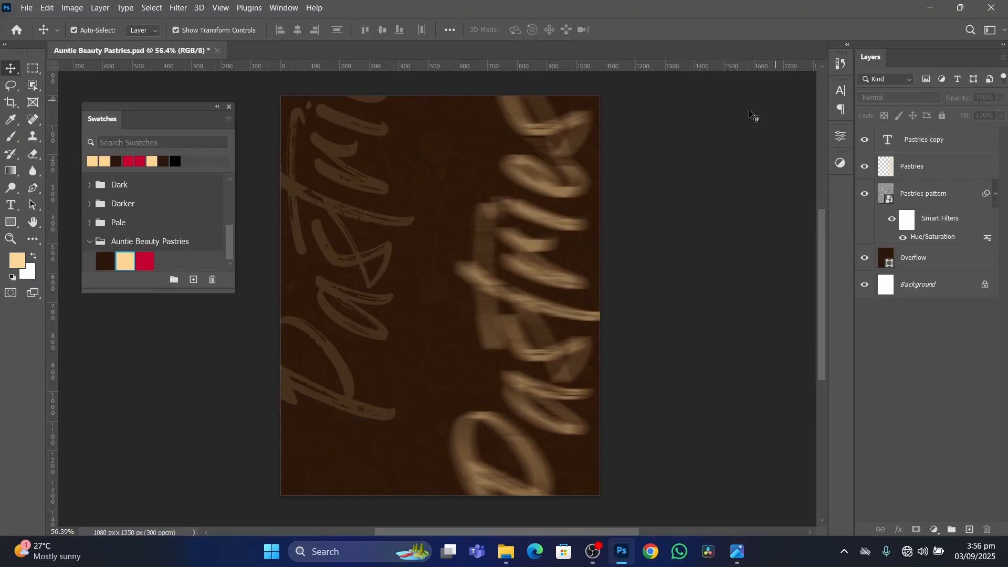
# Compare the two background Pastries words with the reference flyer image.
pyautogui.scroll(-2, 444, 255)
pyautogui.click(736, 552)
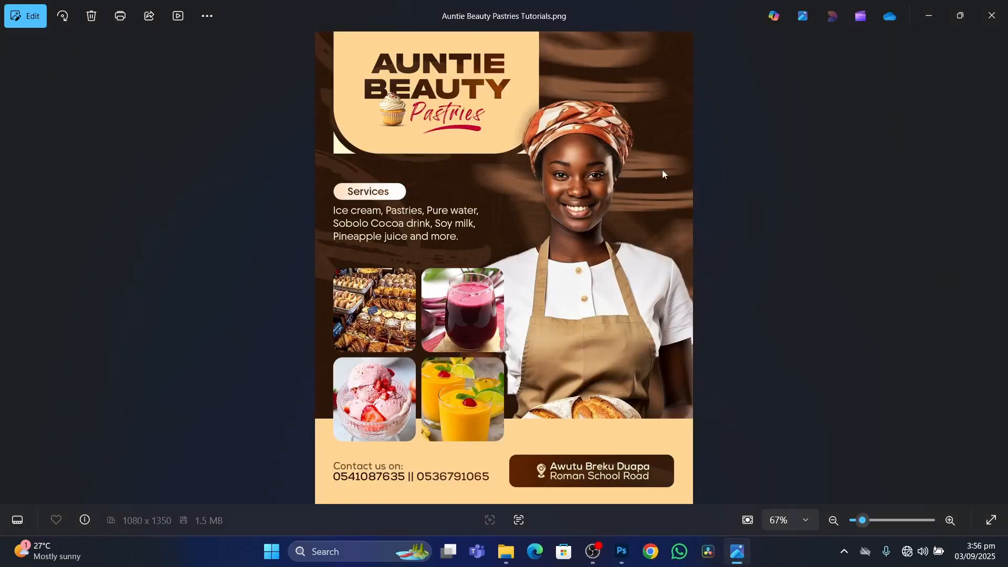
pyautogui.click(622, 551)
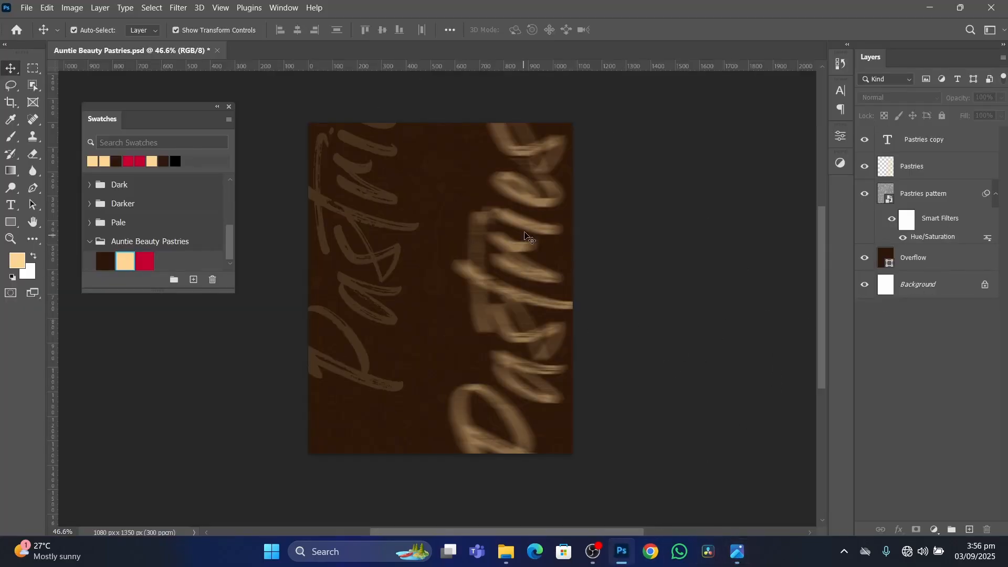
# Scale the blurred Pastries text up proportionally to about 120%, reposition it at the flyer's right edge and apply the transform.
pyautogui.moveTo(523, 219); pyautogui.dragTo(518, 219)
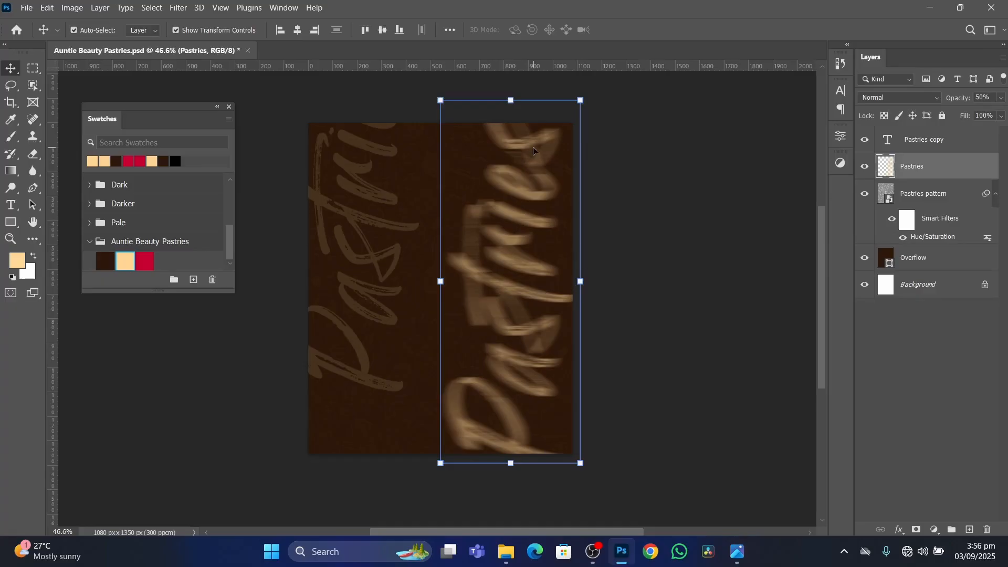
pyautogui.moveTo(511, 100); pyautogui.dragTo(519, 8)
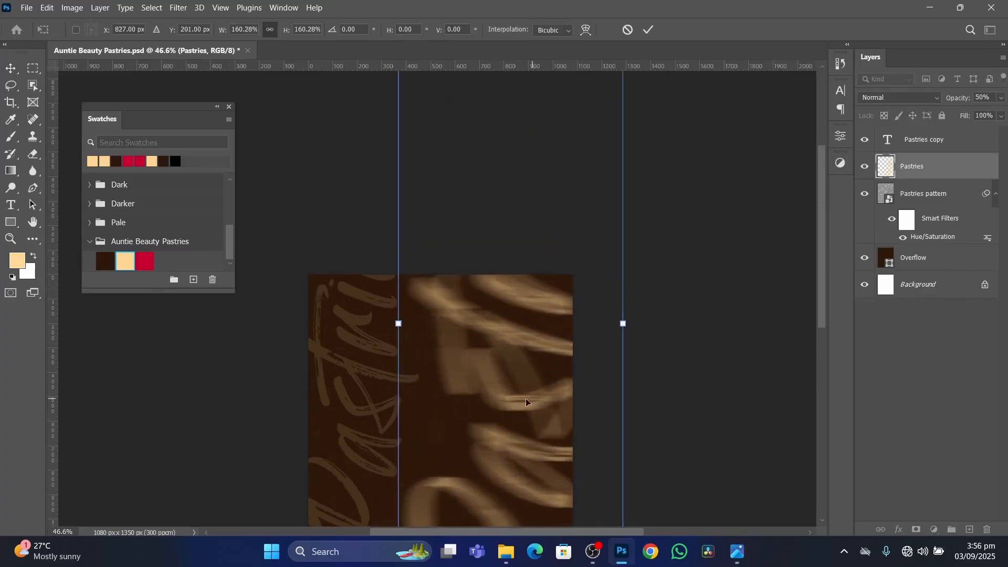
pyautogui.scroll(-4, 527, 403)
pyautogui.moveTo(523, 148); pyautogui.dragTo(515, 250)
pyautogui.scroll(1, 493, 367)
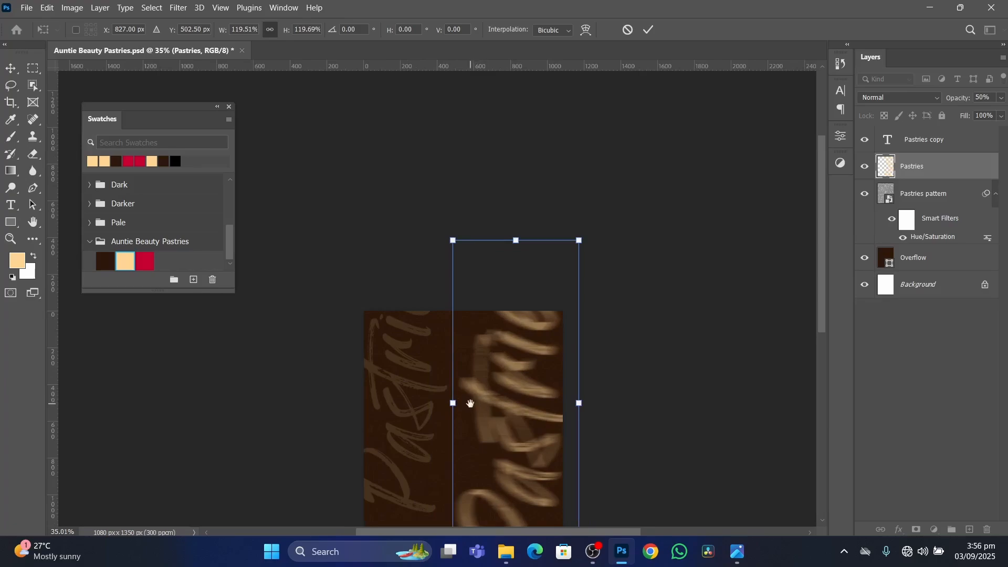
pyautogui.scroll(-4, 477, 401)
pyautogui.moveTo(522, 249); pyautogui.dragTo(531, 248)
pyautogui.click(649, 29)
pyautogui.click(649, 288)
pyautogui.scroll(3, 441, 204)
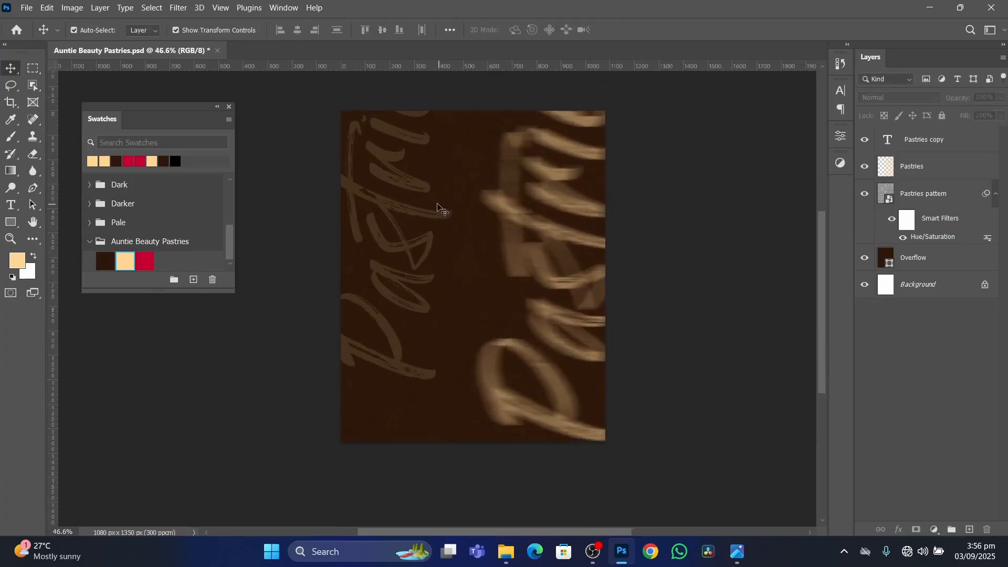
# Move the faint Pastries copy further up and shift the blurred Pastries text slightly left.
pyautogui.moveTo(411, 210); pyautogui.dragTo(427, 166)
pyautogui.click(670, 269)
pyautogui.click(635, 256)
pyautogui.scroll(-1, 592, 331)
pyautogui.scroll(1, 592, 334)
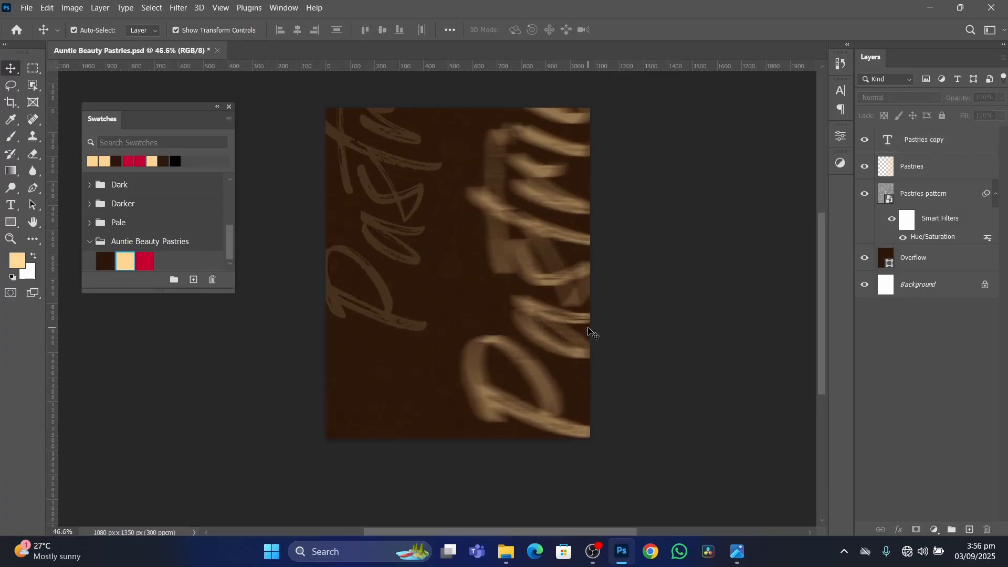
pyautogui.moveTo(562, 246); pyautogui.dragTo(561, 217)
pyautogui.click(685, 297)
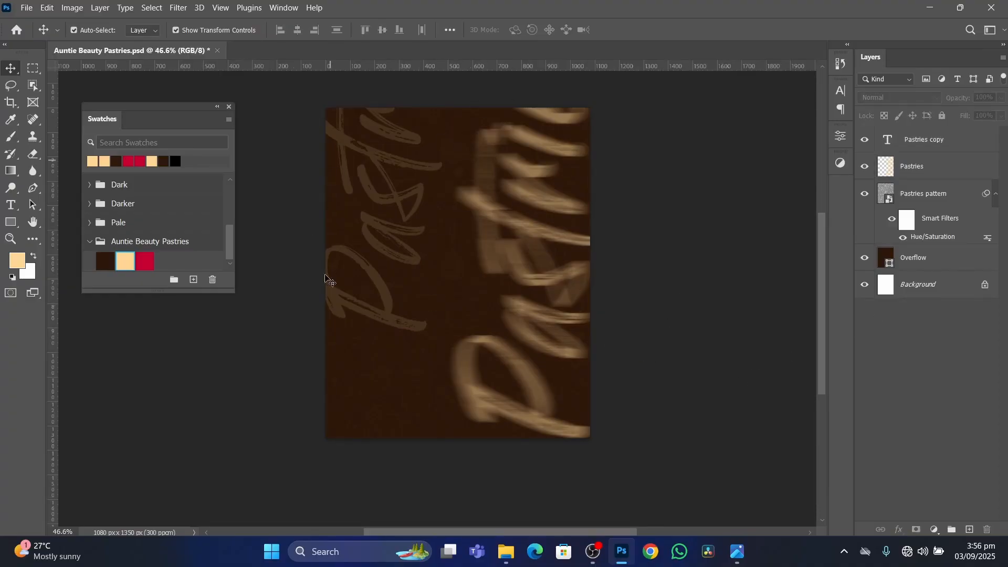
pyautogui.click(943, 261)
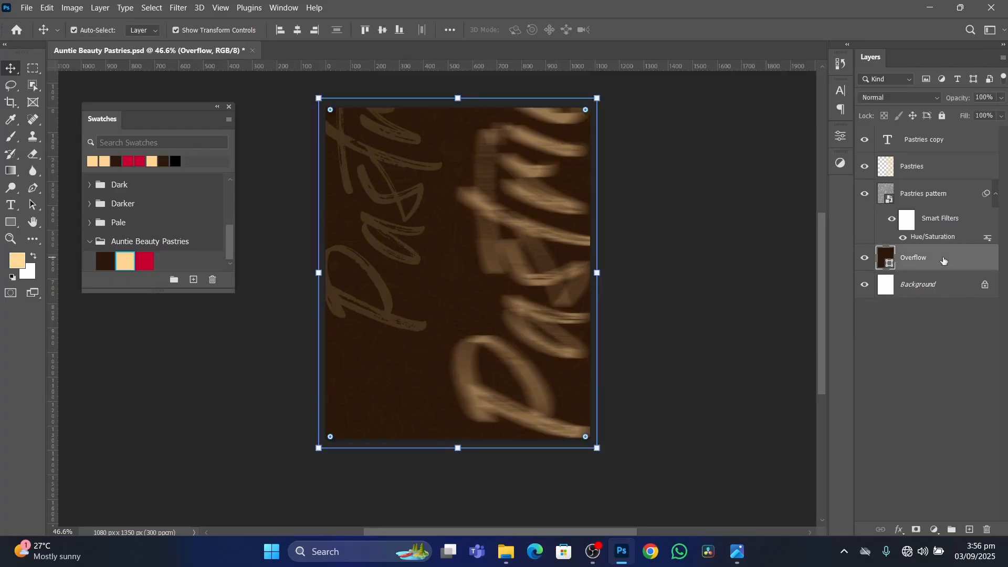
pyautogui.keyDown('shift'); pyautogui.click(944, 140); pyautogui.keyUp('shift')
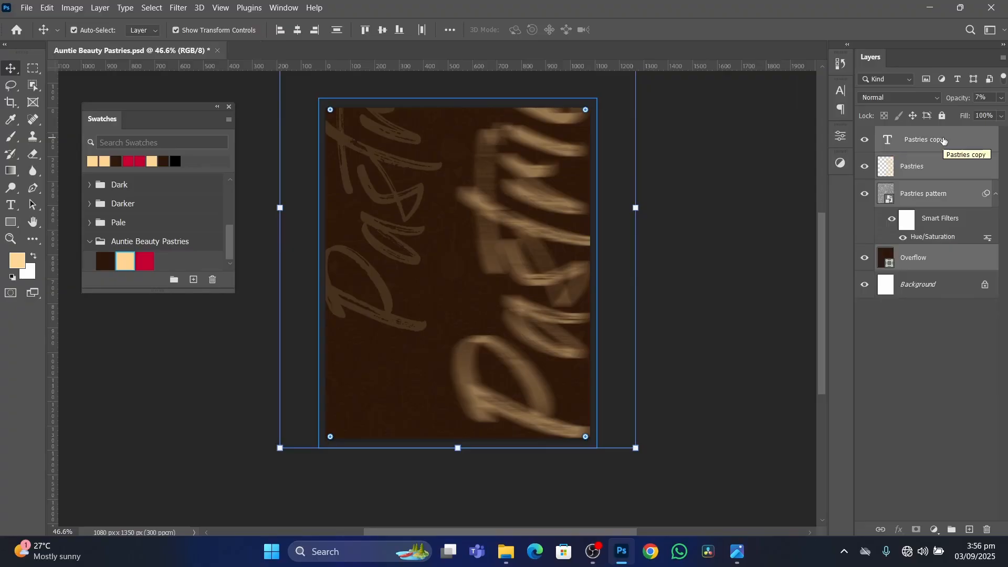
pyautogui.press('ctrl')
pyautogui.click(815, 240)
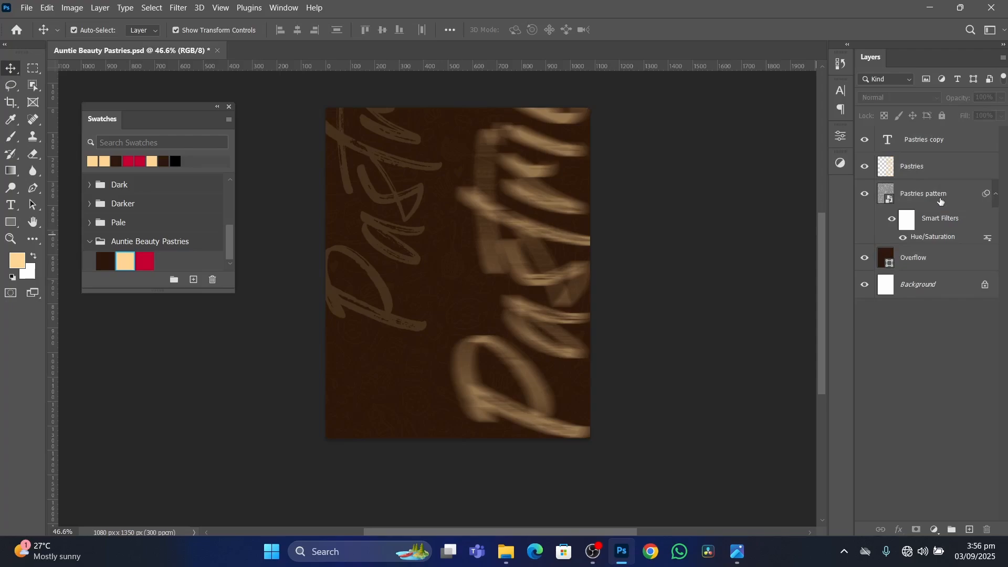
# Move the Pastries pattern layer to the top of the layer stack and select every layer from Overflow up to it.
pyautogui.moveTo(942, 197); pyautogui.dragTo(935, 180)
pyautogui.moveTo(924, 133); pyautogui.dragTo(924, 140)
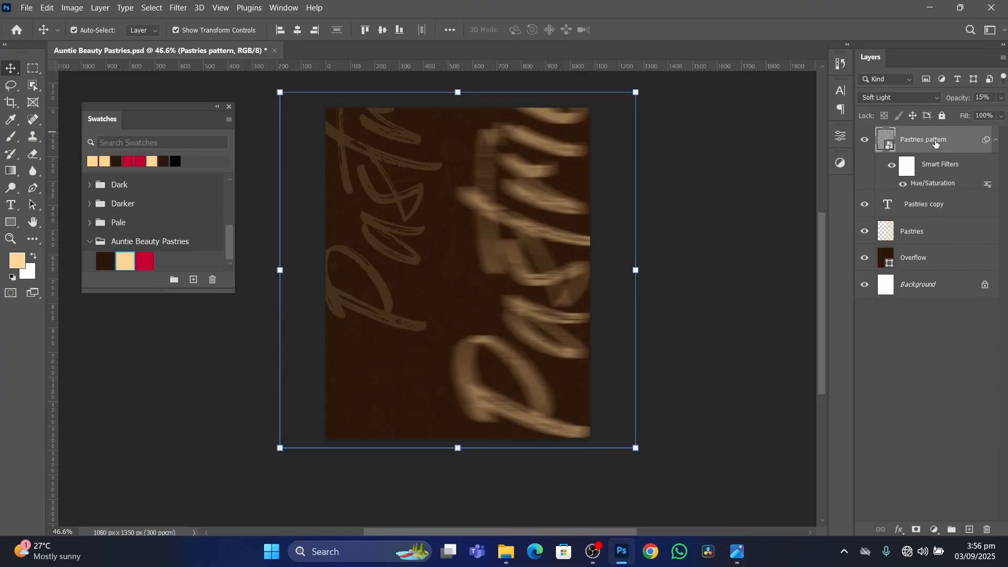
pyautogui.click(940, 259)
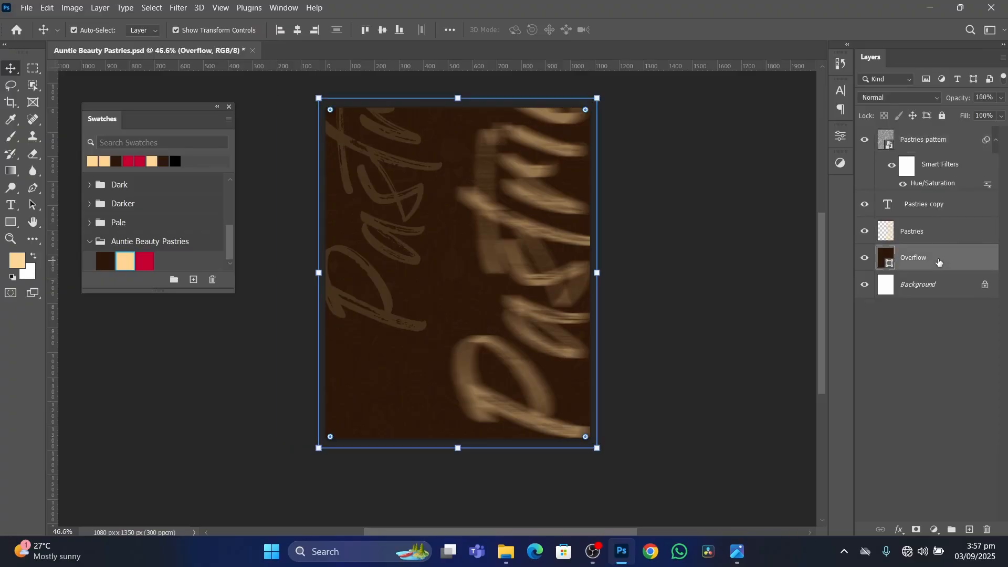
pyautogui.keyDown('shift'); pyautogui.click(957, 141); pyautogui.keyUp('shift')
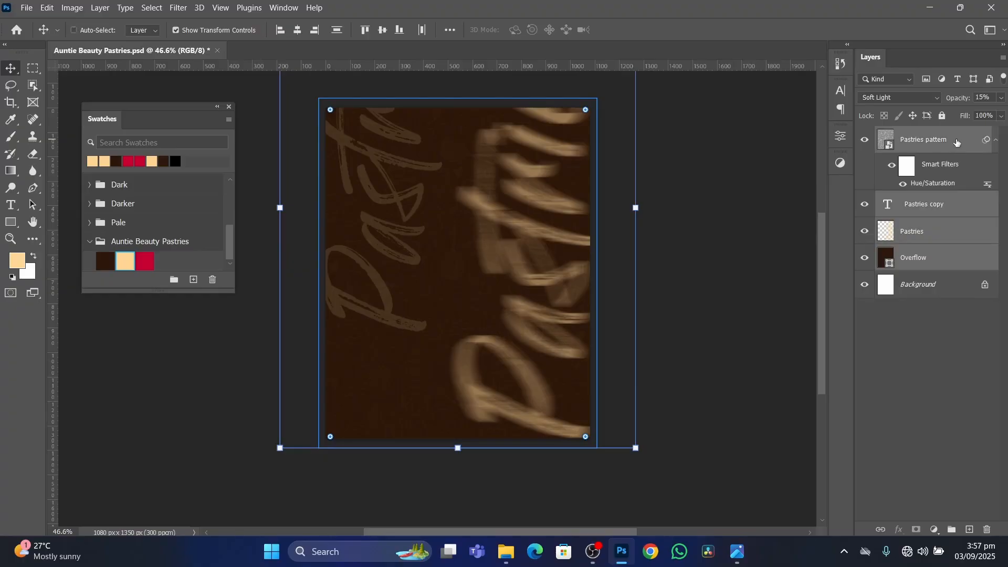
# Group the selected layers, rename the group Background and lock it.
pyautogui.hotkey('ctrl', 'g')
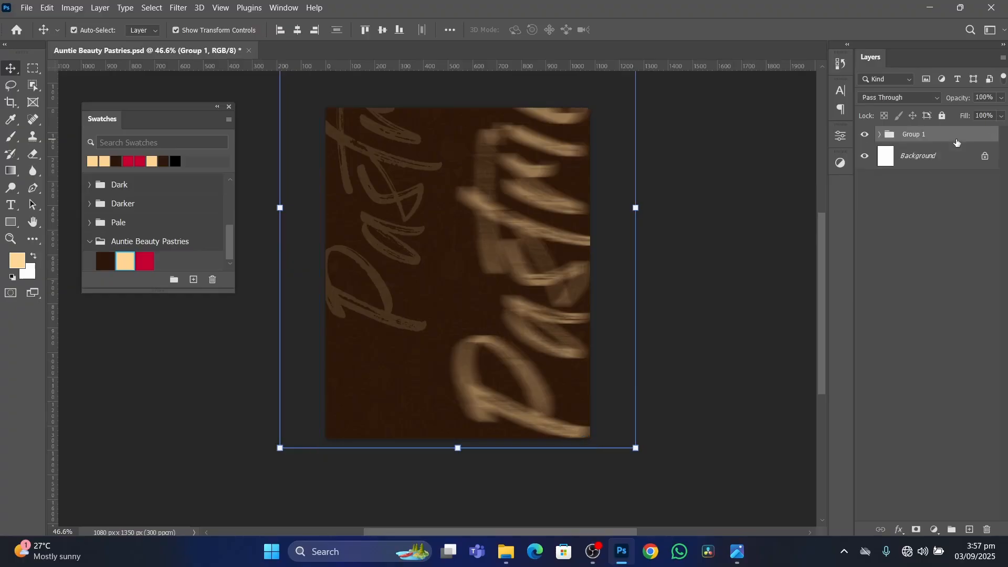
pyautogui.doubleClick(921, 136)
pyautogui.write('Background')
pyautogui.press('Return')
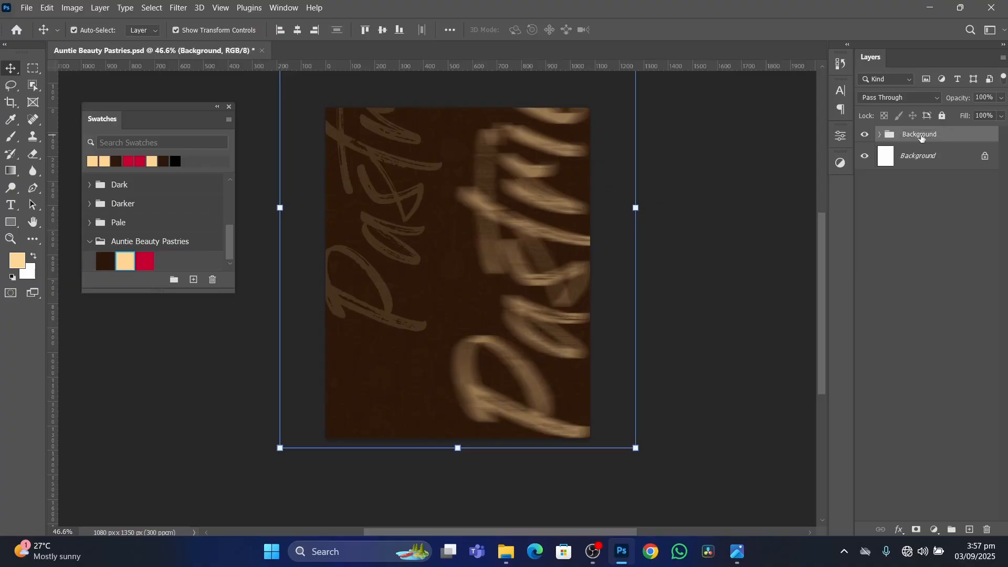
pyautogui.click(766, 271)
pyautogui.click(939, 135)
pyautogui.click(943, 117)
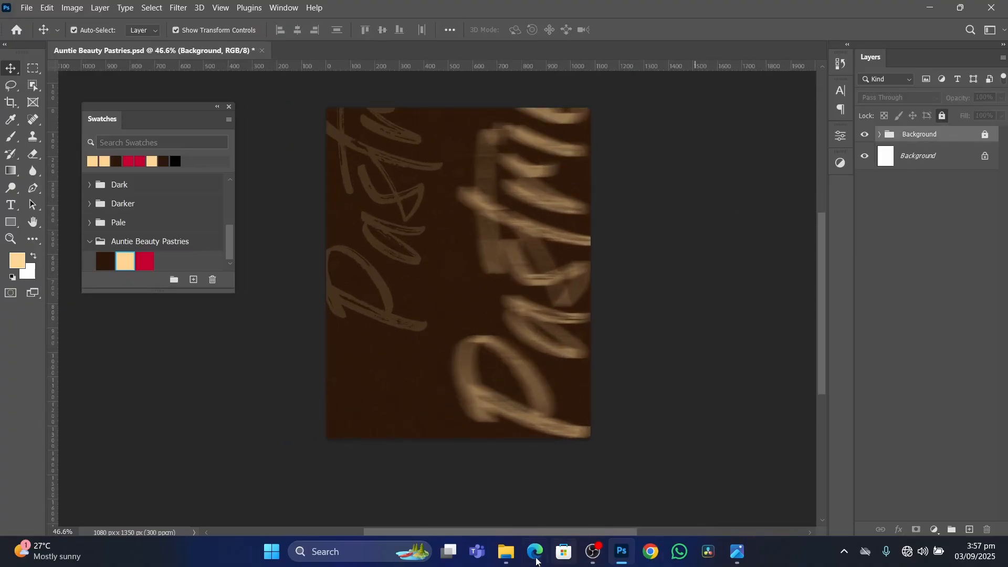
# Place image 5 of the woman holding bread from the KimoDesigns_Resources folder and move it toward the flyer's lower right.
pyautogui.click(506, 551)
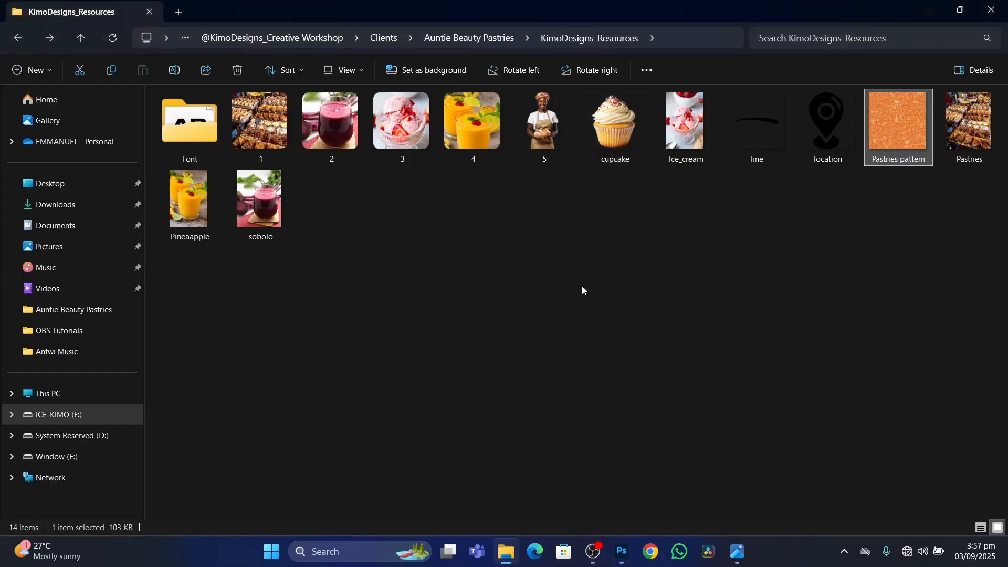
pyautogui.click(548, 128)
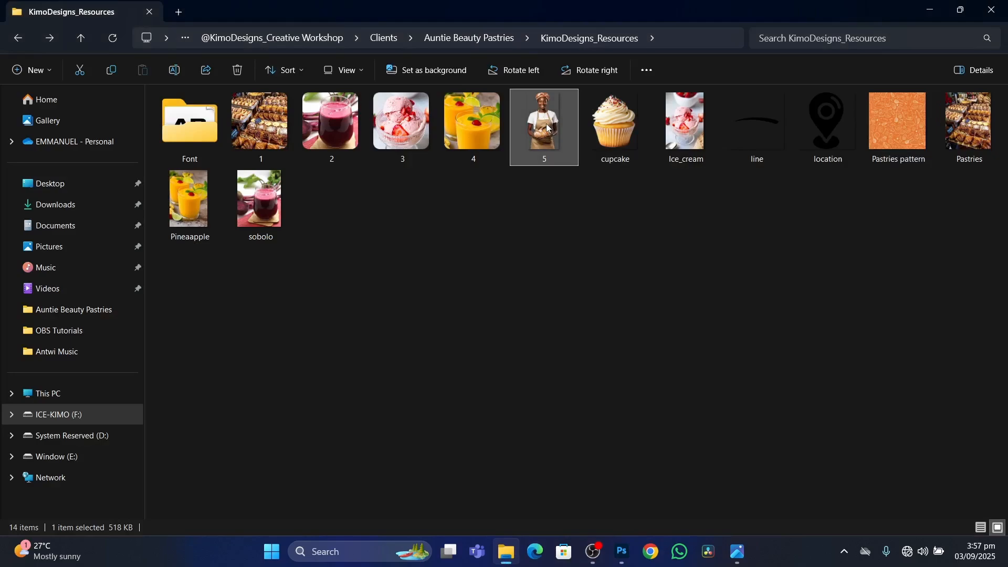
pyautogui.moveTo(545, 126); pyautogui.dragTo(542, 311)
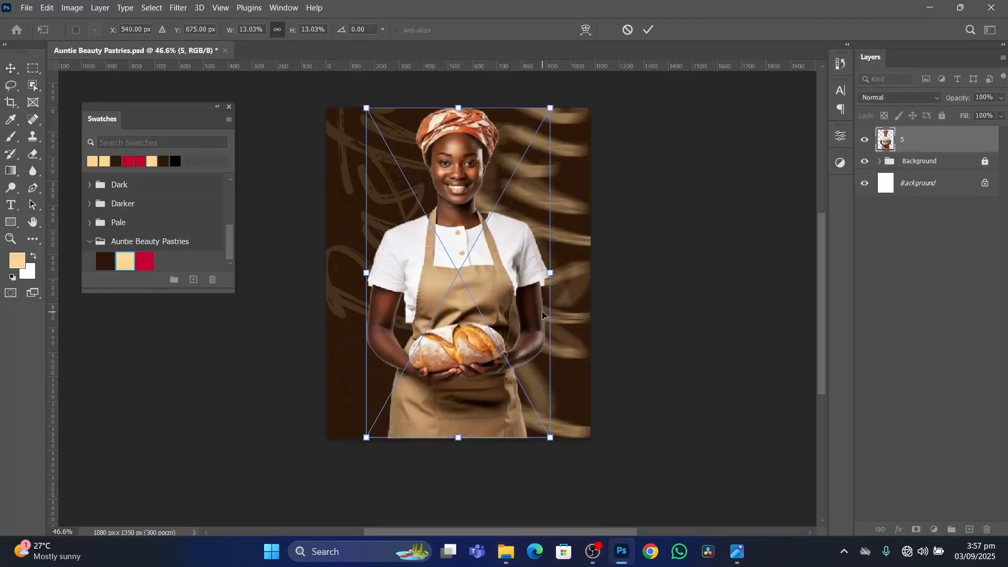
pyautogui.click(649, 30)
pyautogui.moveTo(461, 211); pyautogui.dragTo(520, 260)
pyautogui.scroll(2, 515, 265)
pyautogui.click(702, 332)
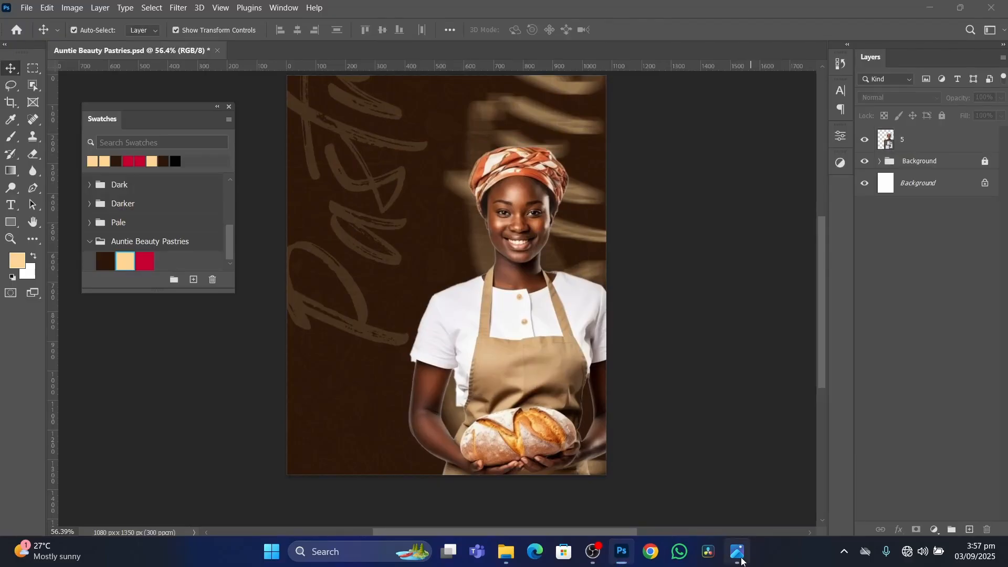
# Check the reference flyer, then draw a cream rectangle about 1282 x 352 px across the flyer's bottom, overlapping the canvas edges.
pyautogui.click(742, 560)
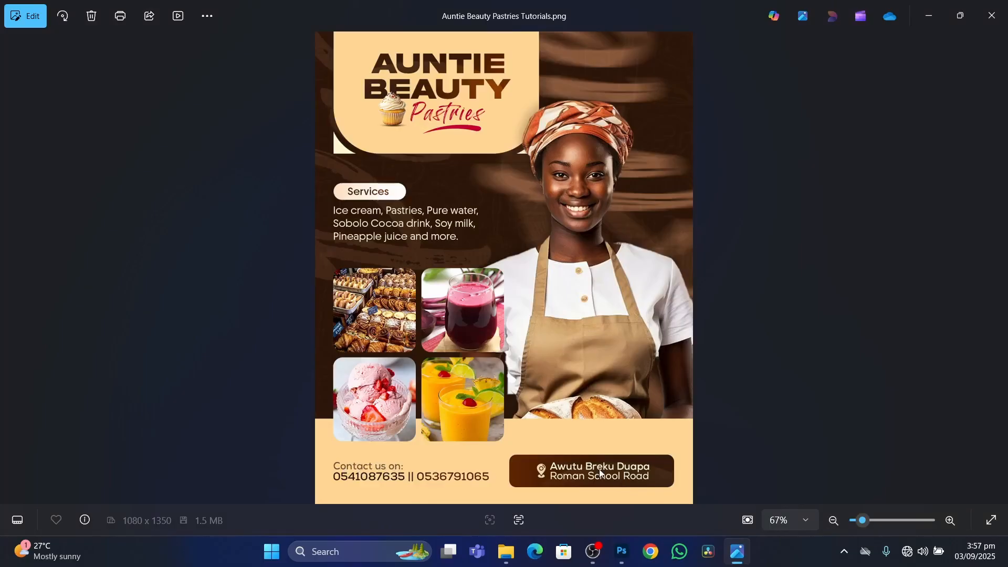
pyautogui.click(623, 552)
pyautogui.scroll(-1, 479, 384)
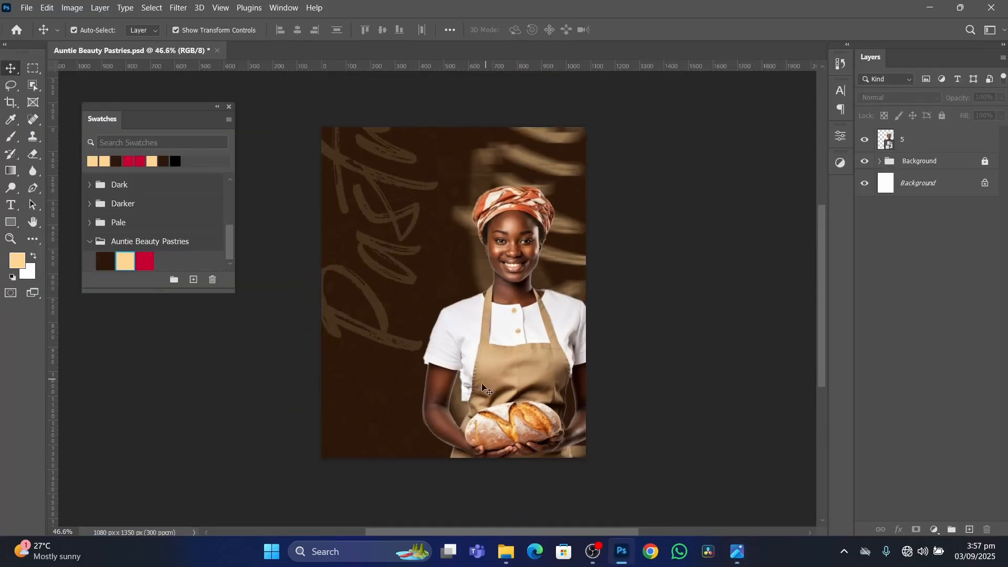
pyautogui.click(10, 222)
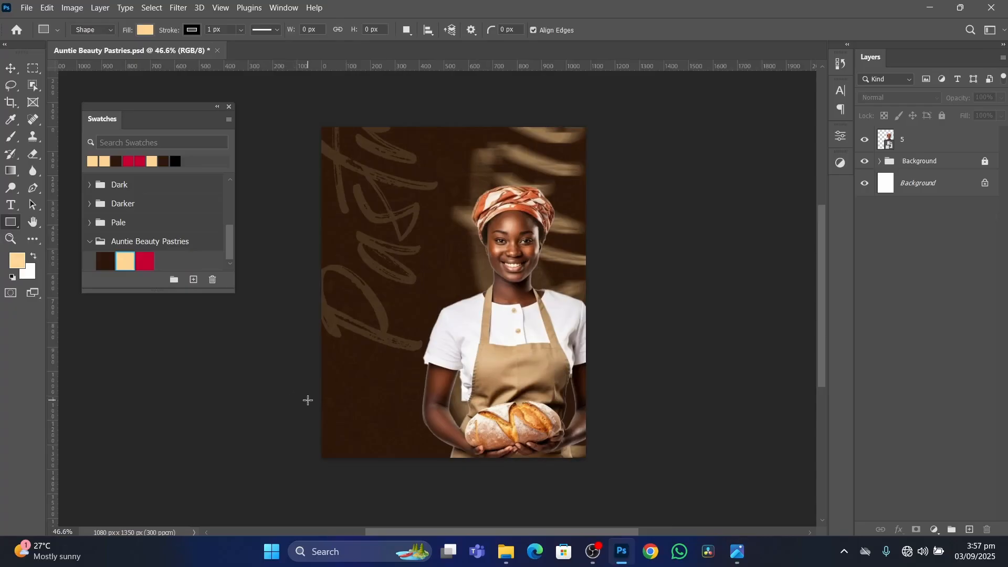
pyautogui.moveTo(309, 401); pyautogui.dragTo(622, 487)
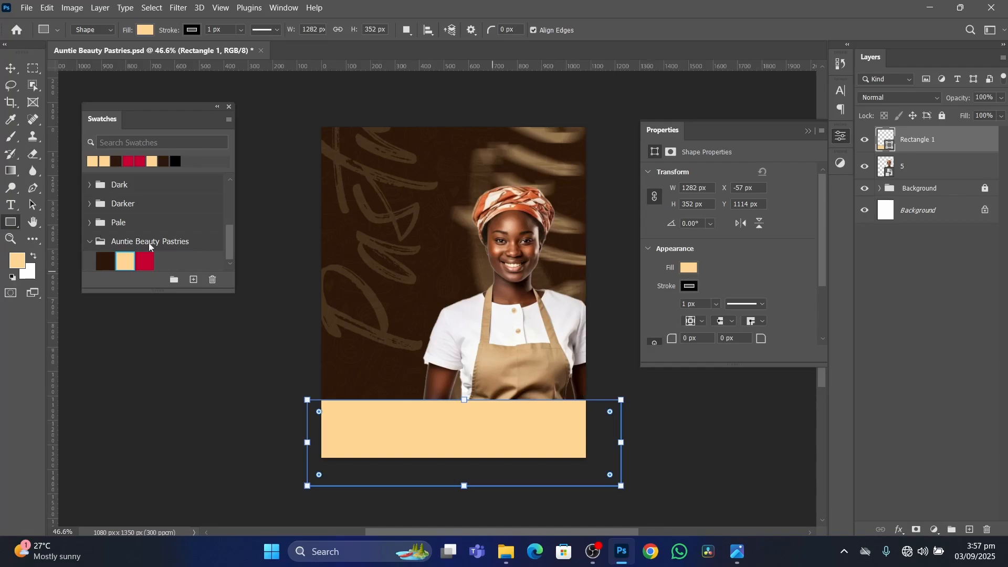
# Check the name of the cream swatch in the Auntie Beauty Pastries swatch group.
pyautogui.click(127, 262)
pyautogui.click(127, 261)
pyautogui.click(127, 260)
pyautogui.doubleClick(128, 260)
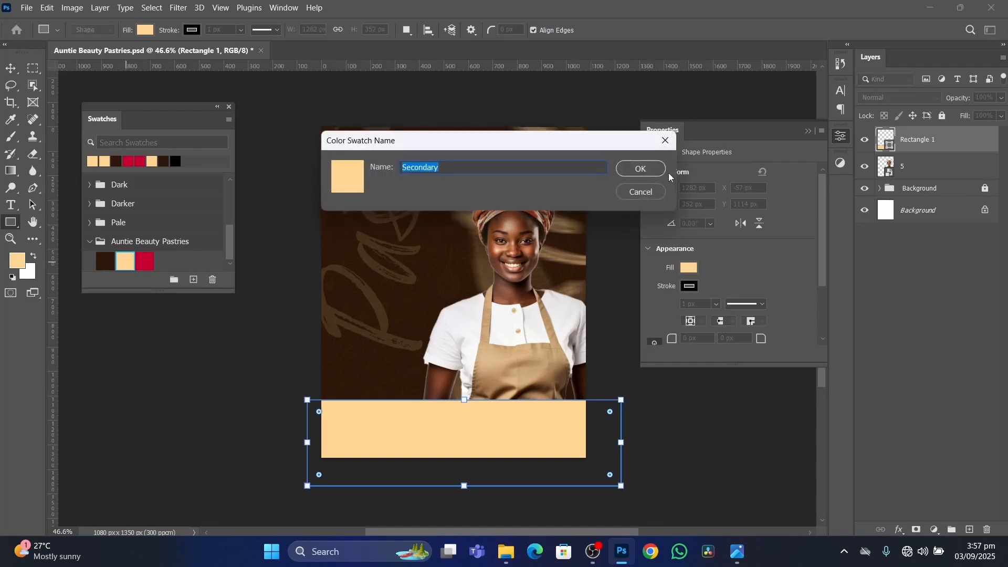
pyautogui.click(645, 171)
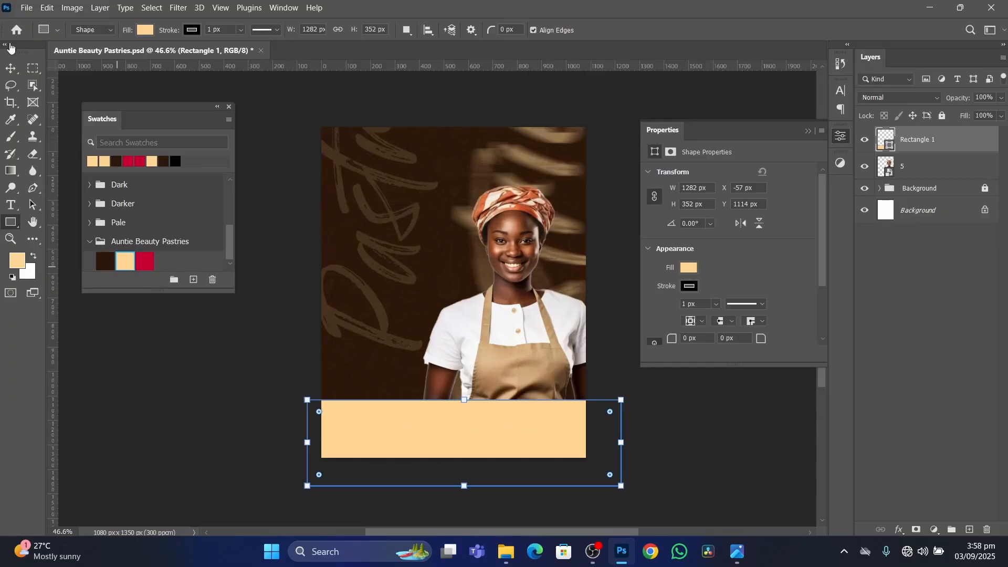
# Move the cream rectangle slightly up and left to about X -119 px, Y 1076 px, and deselect it.
pyautogui.click(10, 70)
pyautogui.moveTo(507, 436); pyautogui.dragTo(490, 424)
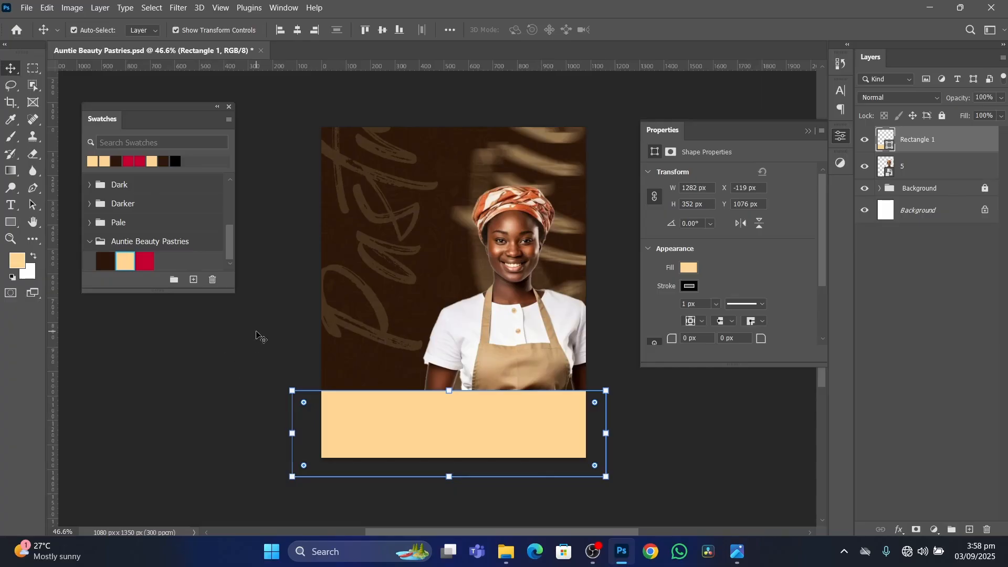
pyautogui.click(206, 362)
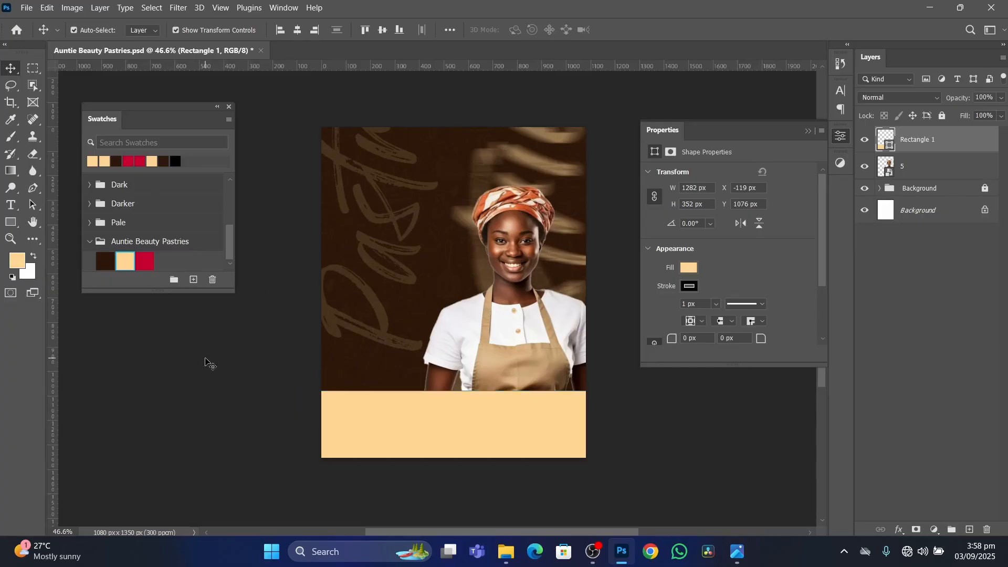
pyautogui.click(809, 131)
# Move the woman's image up above the cream band and compare its position with the reference flyer.
pyautogui.scroll(1, 522, 359)
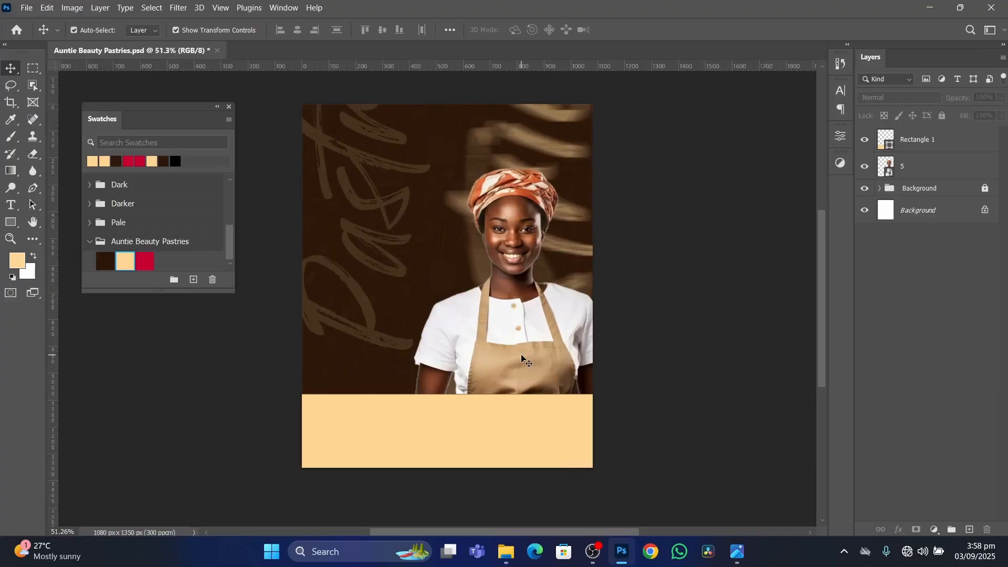
pyautogui.scroll(1, 523, 358)
pyautogui.moveTo(528, 349); pyautogui.dragTo(529, 321)
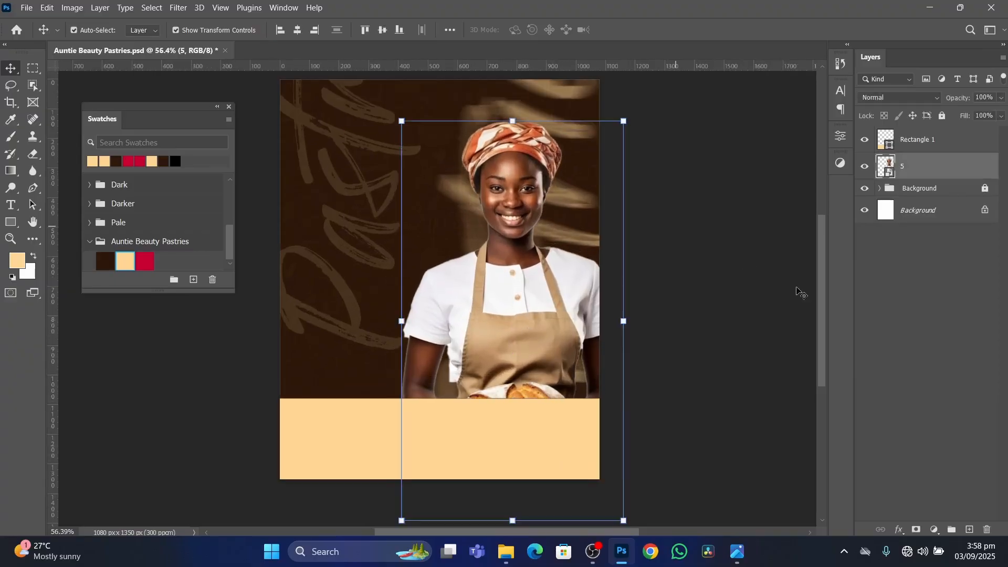
pyautogui.click(735, 551)
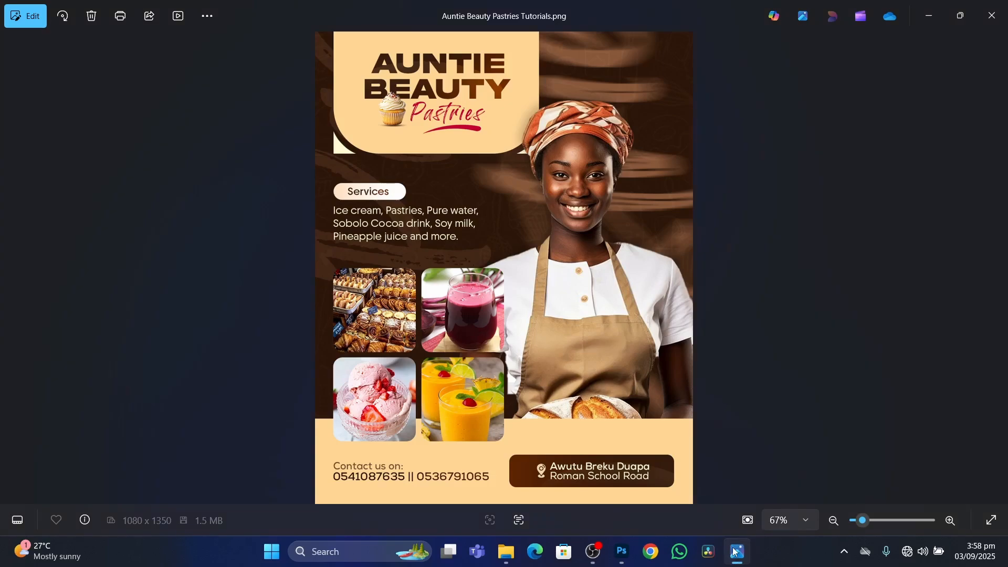
pyautogui.click(735, 551)
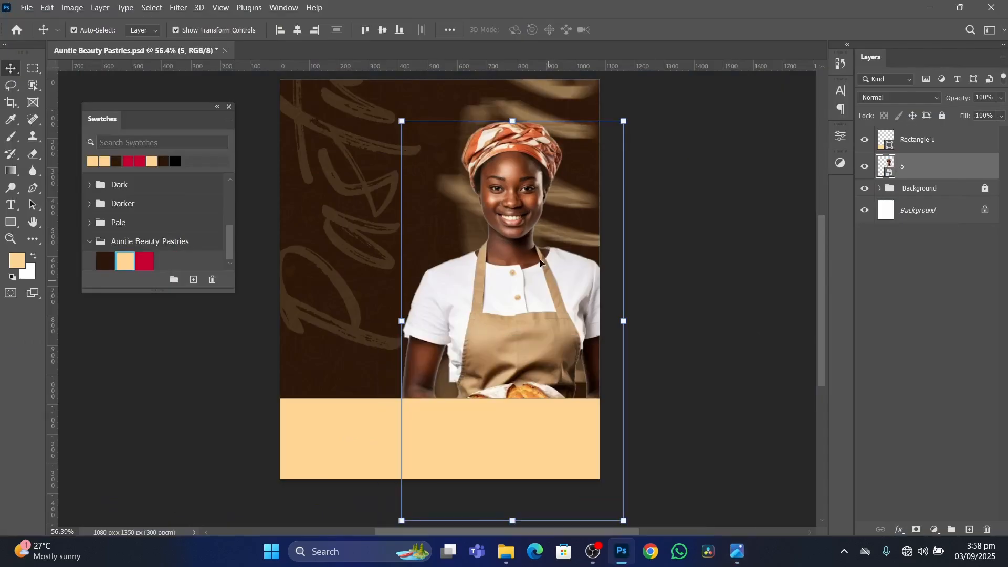
pyautogui.click(751, 335)
pyautogui.scroll(-3, 462, 276)
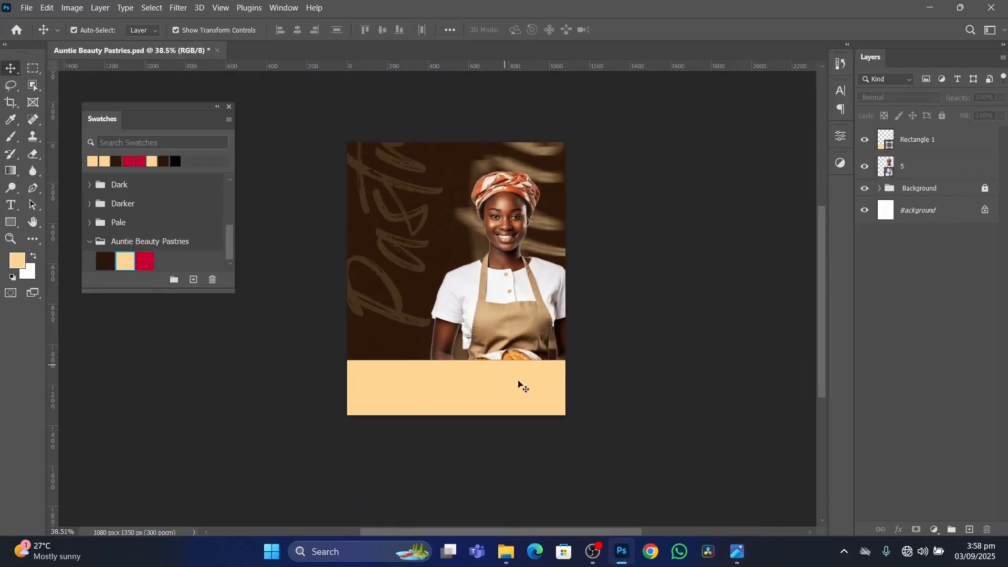
# Remove the stroke from the cream rectangle and inspect its upper edge up close.
pyautogui.scroll(4, 500, 403)
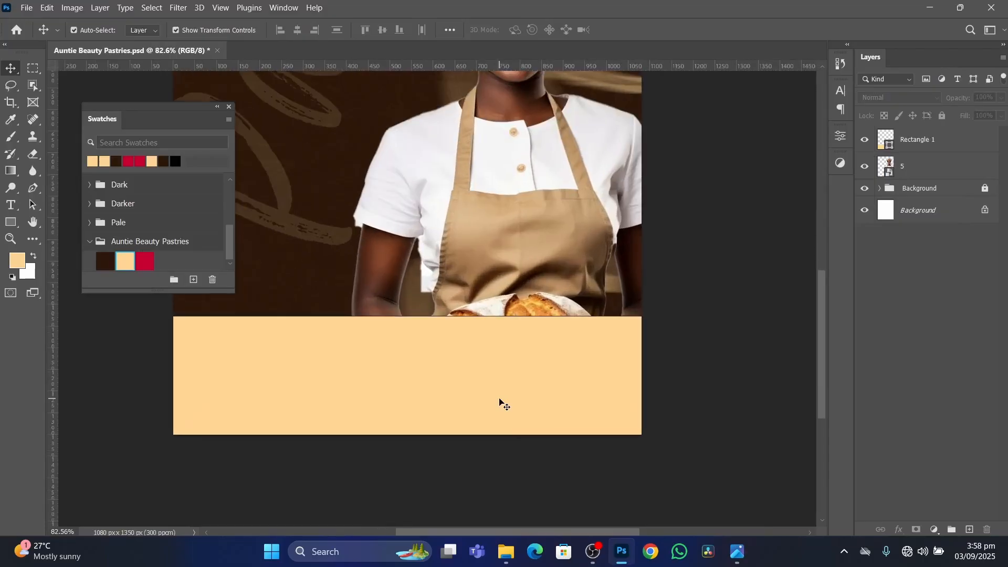
pyautogui.scroll(1, 558, 367)
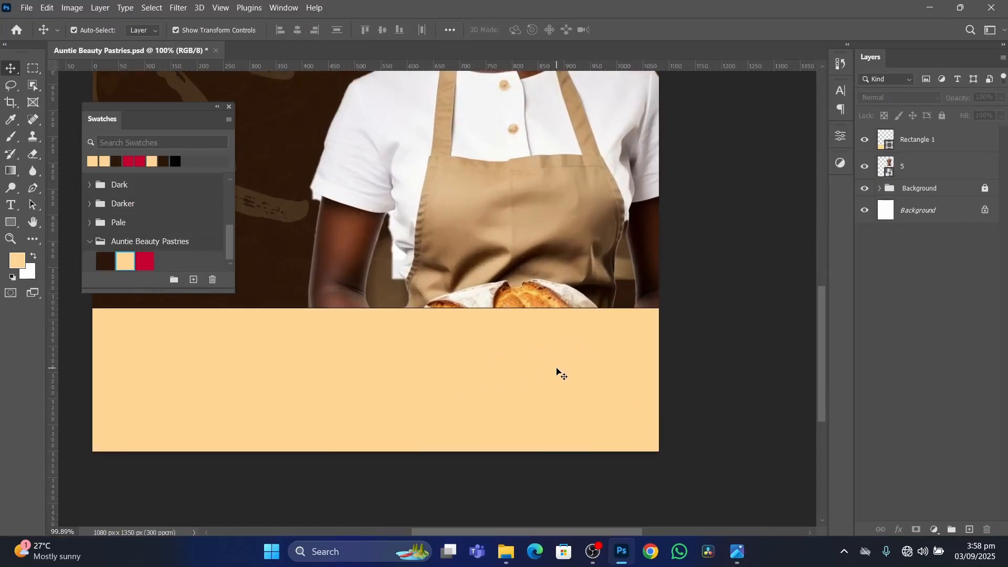
pyautogui.scroll(1, 554, 367)
pyautogui.click(534, 371)
pyautogui.scroll(-2, 534, 371)
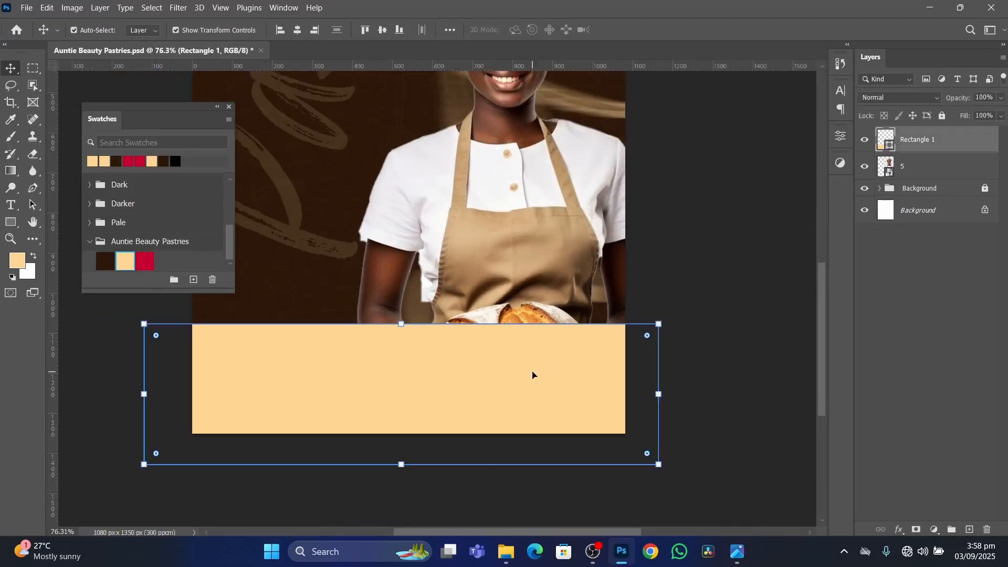
pyautogui.scroll(-1, 523, 374)
pyautogui.click(722, 243)
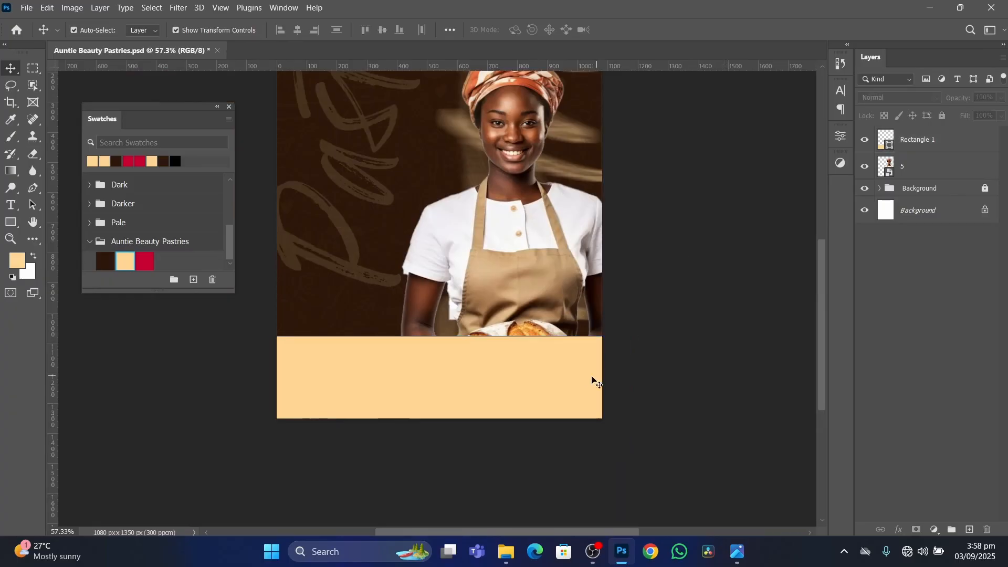
pyautogui.click(535, 379)
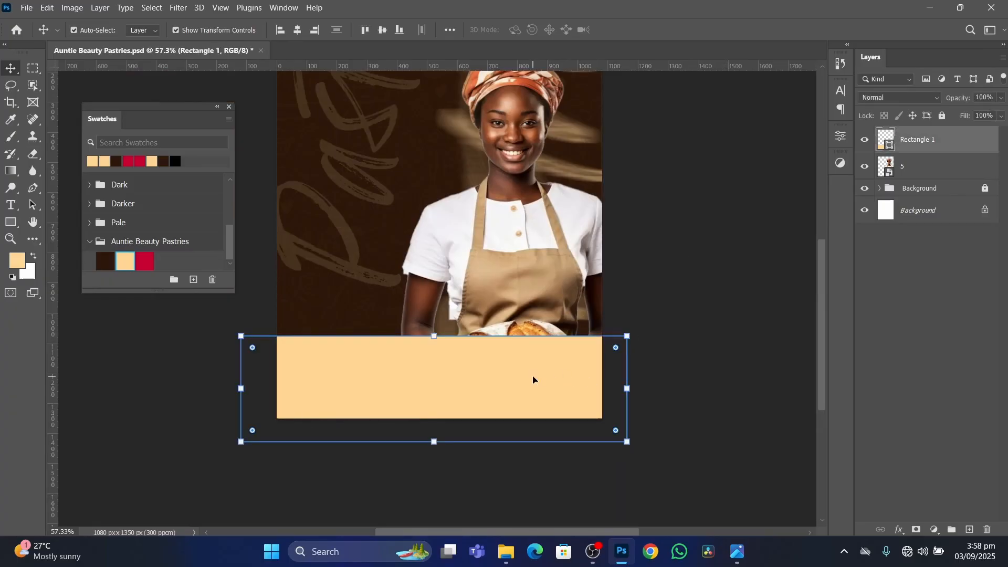
pyautogui.click(845, 140)
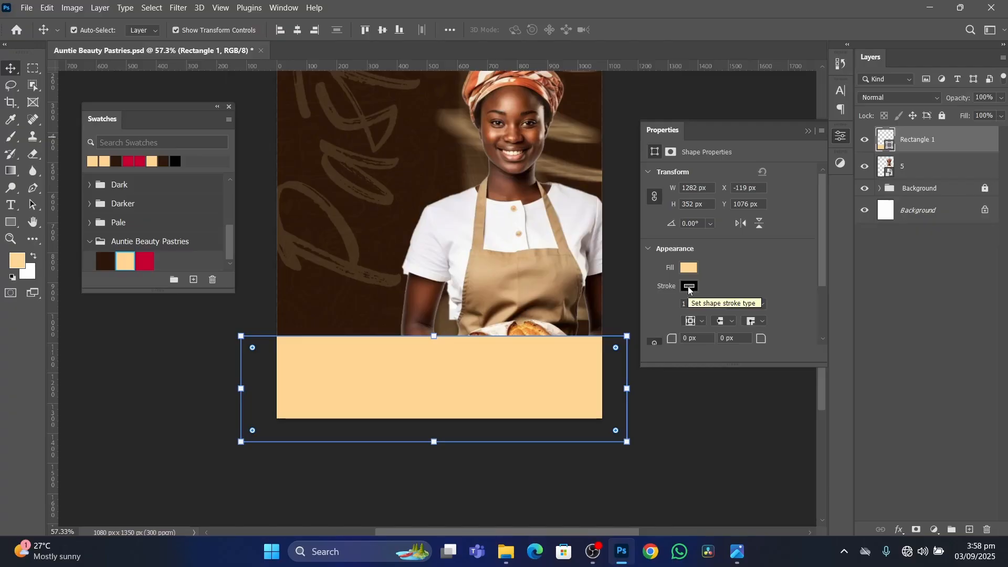
pyautogui.click(690, 286)
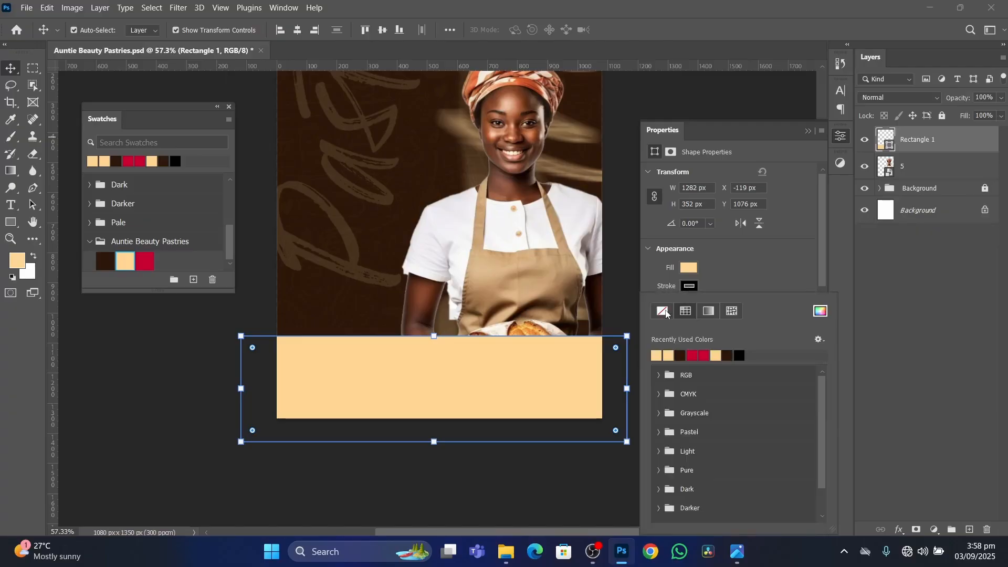
pyautogui.click(664, 311)
pyautogui.click(754, 268)
pyautogui.scroll(4, 573, 346)
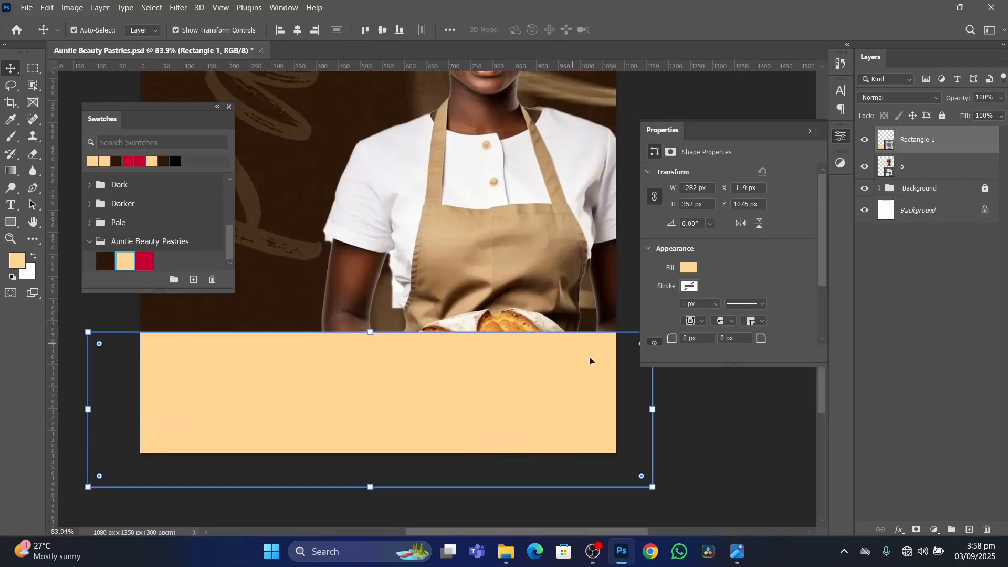
pyautogui.click(700, 425)
pyautogui.scroll(3, 560, 369)
pyautogui.scroll(-1, 559, 353)
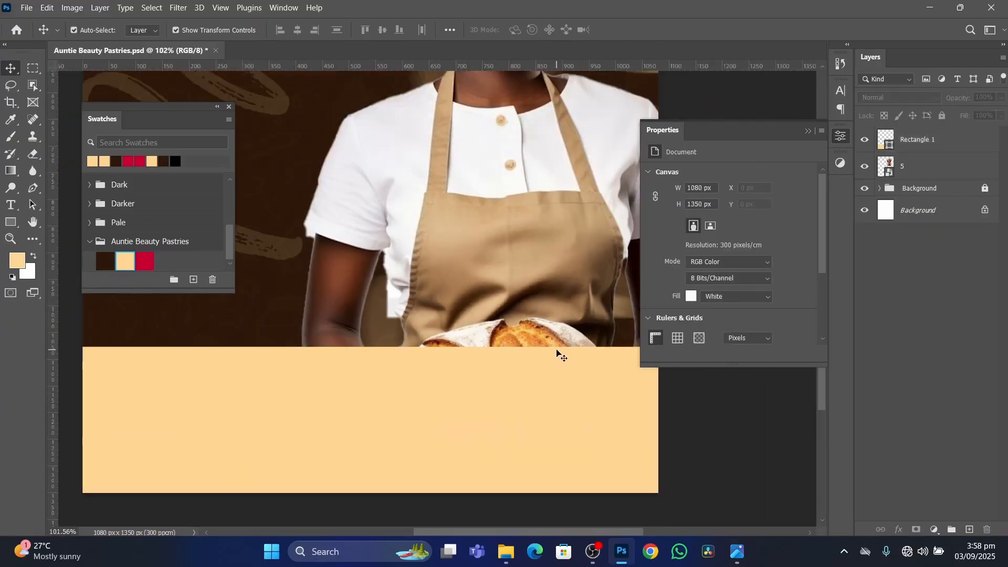
pyautogui.click(808, 132)
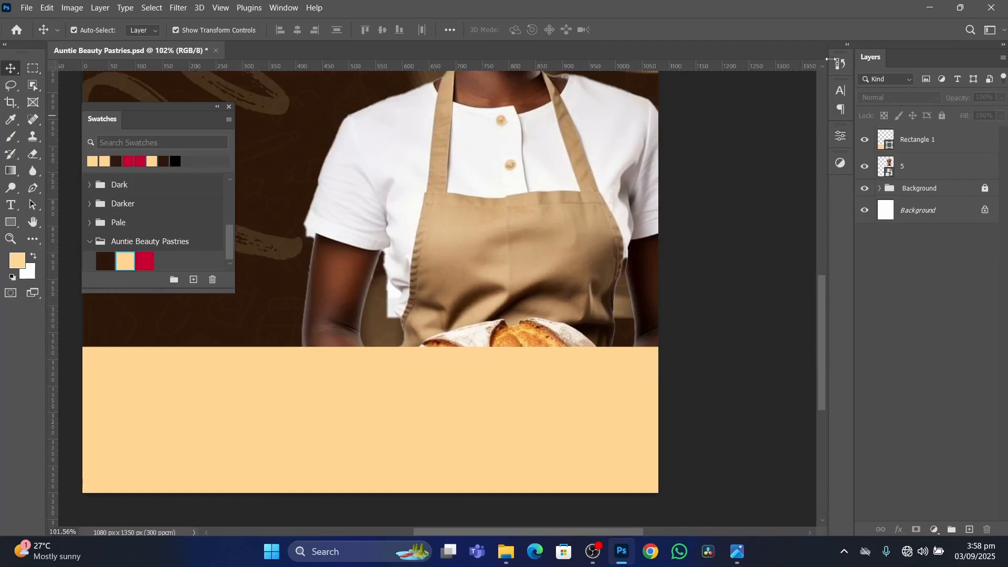
# Compare the cream band and the woman's placement with the reference flyer, then select the cream rectangle.
pyautogui.scroll(-4, 661, 304)
pyautogui.scroll(3, 571, 261)
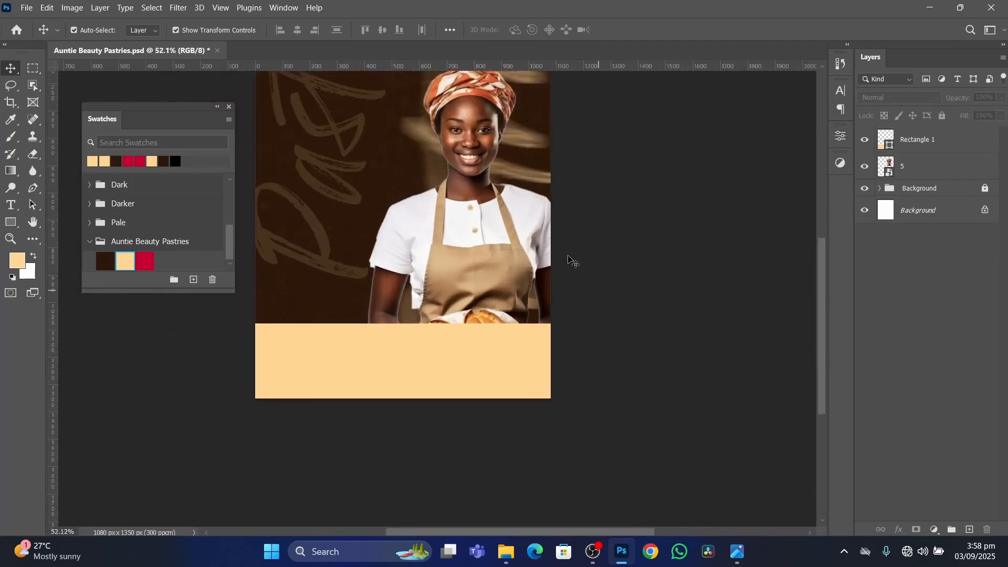
pyautogui.scroll(-2, 462, 279)
pyautogui.scroll(1, 417, 186)
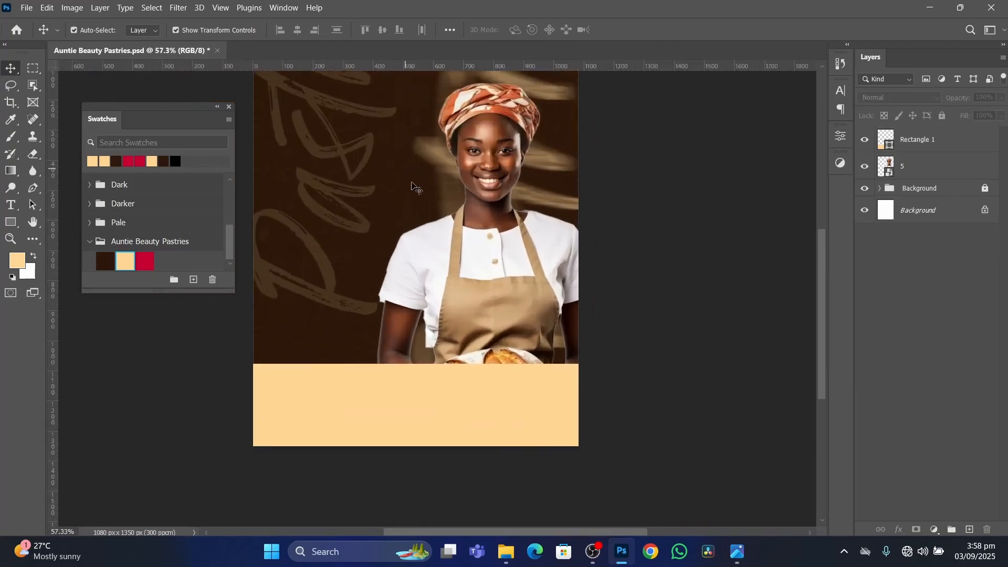
pyautogui.click(737, 552)
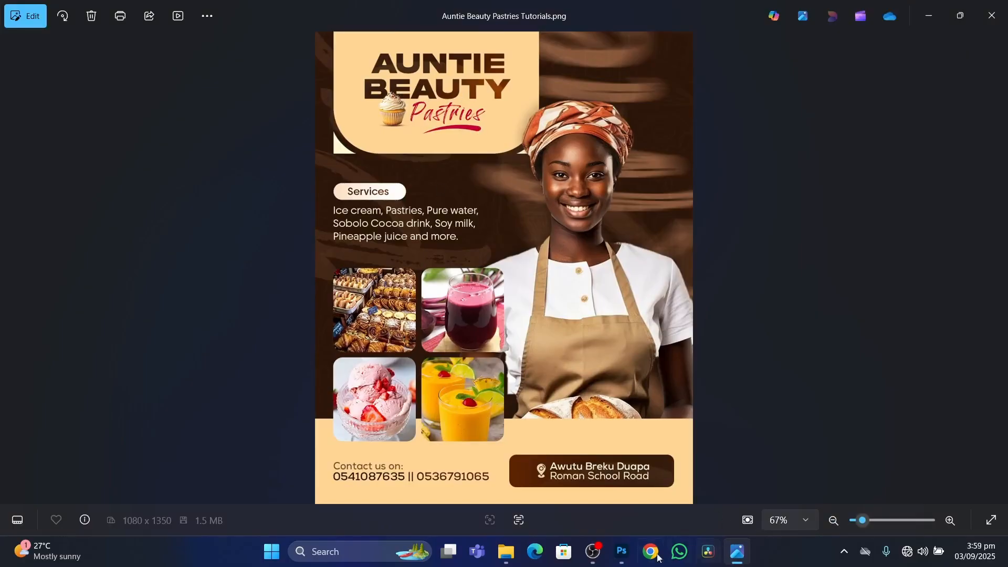
pyautogui.click(632, 560)
pyautogui.scroll(1, 544, 417)
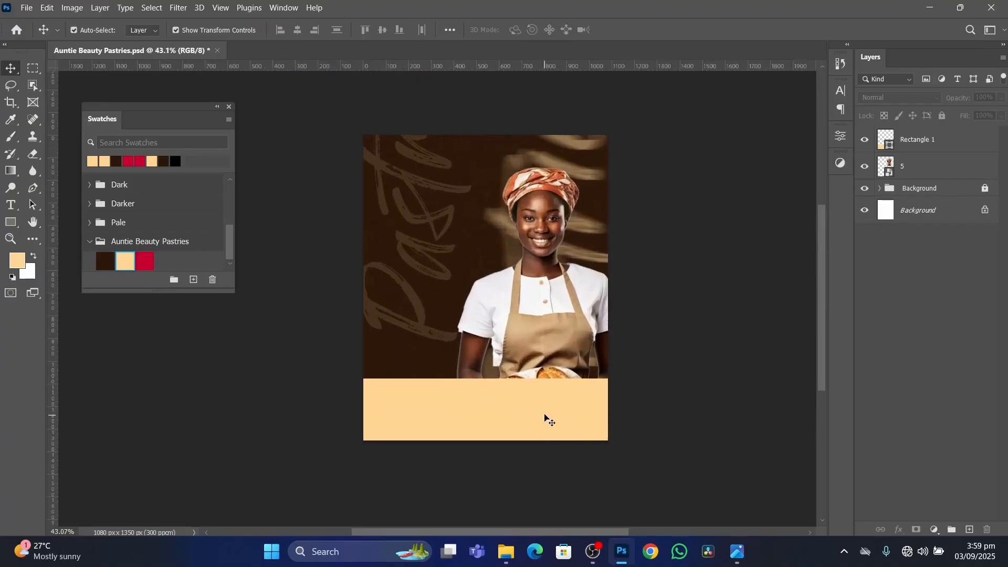
pyautogui.click(546, 414)
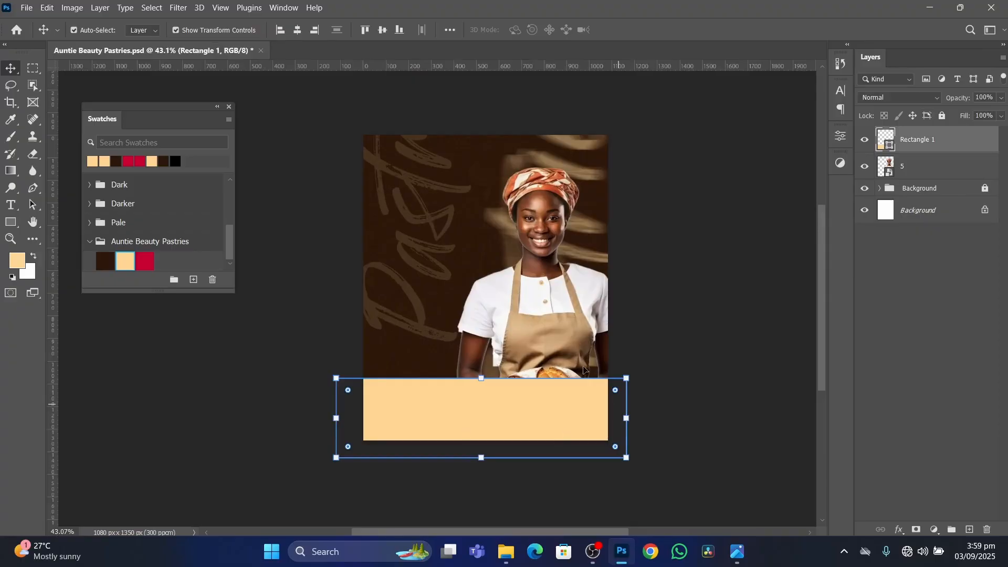
# Center the cream bottom band horizontally on the canvas and lock its layer.
pyautogui.click(298, 30)
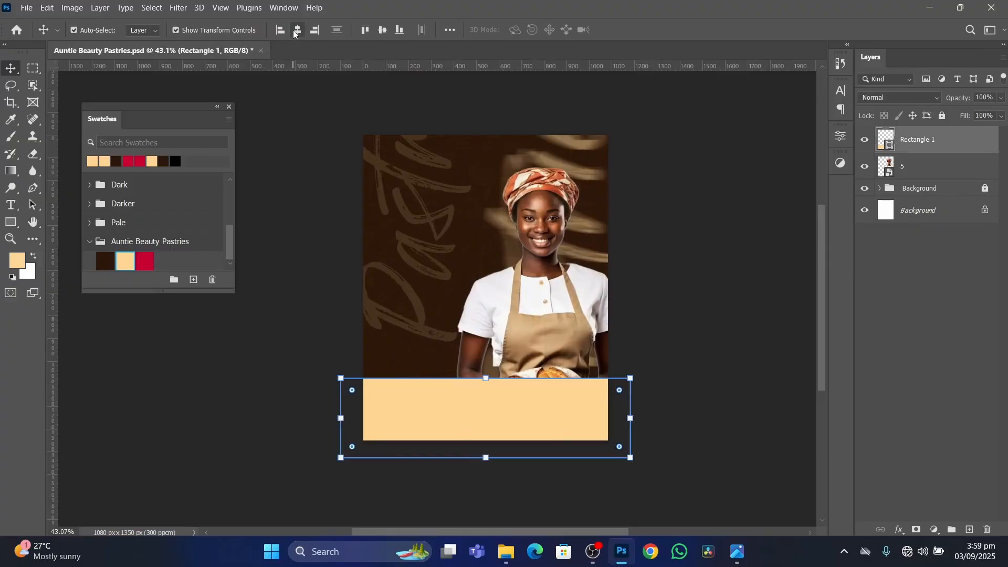
pyautogui.click(942, 115)
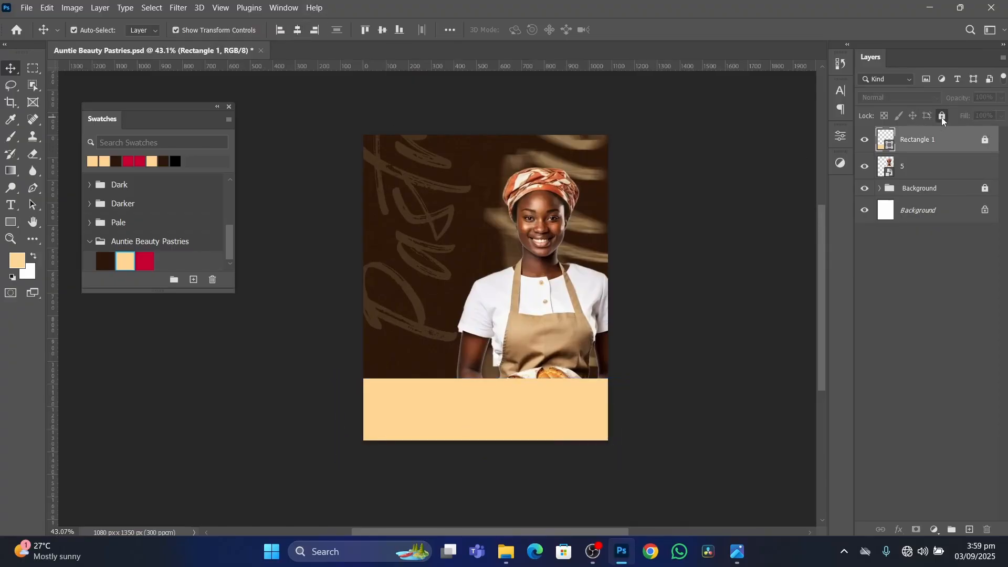
pyautogui.scroll(3, 508, 382)
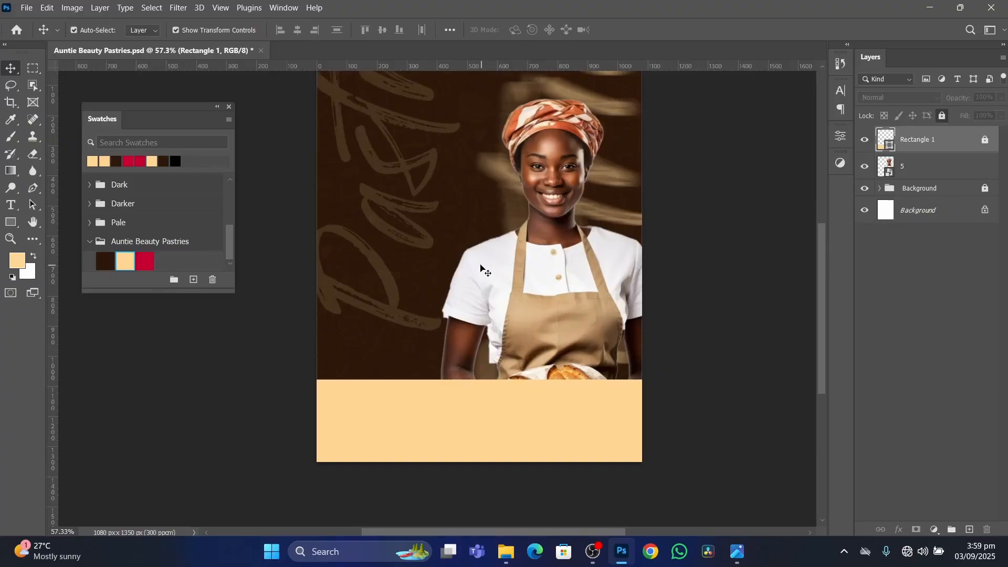
# Lock the woman's image layer and rename it Lady.
pyautogui.click(945, 172)
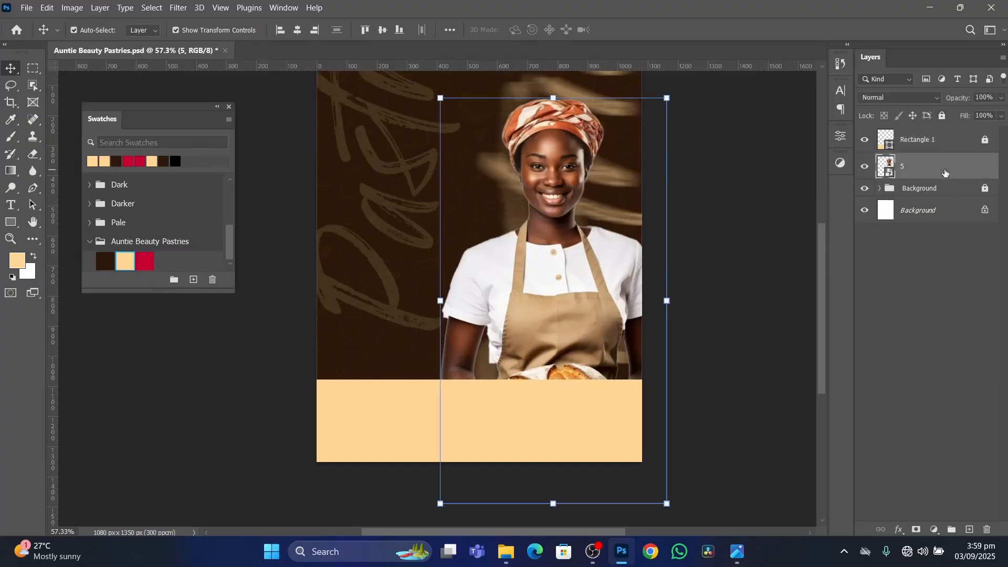
pyautogui.click(942, 116)
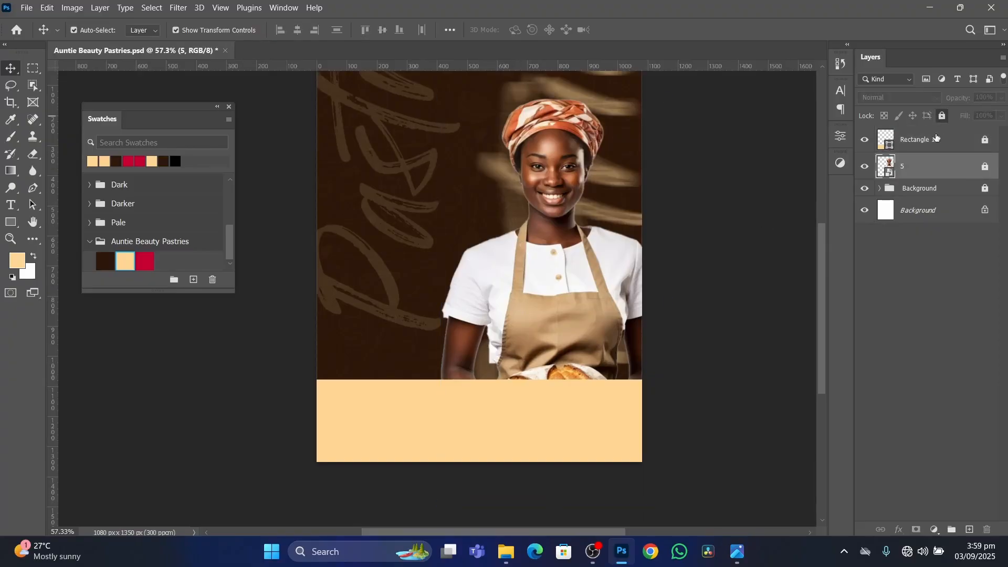
pyautogui.doubleClick(905, 168)
pyautogui.write('Lady')
pyautogui.press('Return')
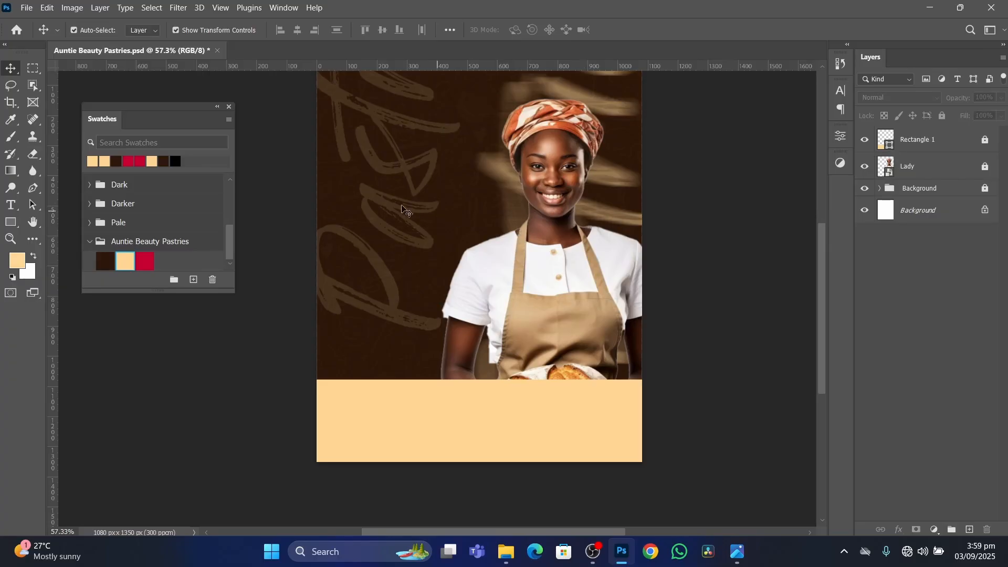
# Using the reference flyer as a guide, draw a cream rectangle about 395 x 495 px across the canvas's upper edge, beside the woman's head.
pyautogui.scroll(-2, 457, 105)
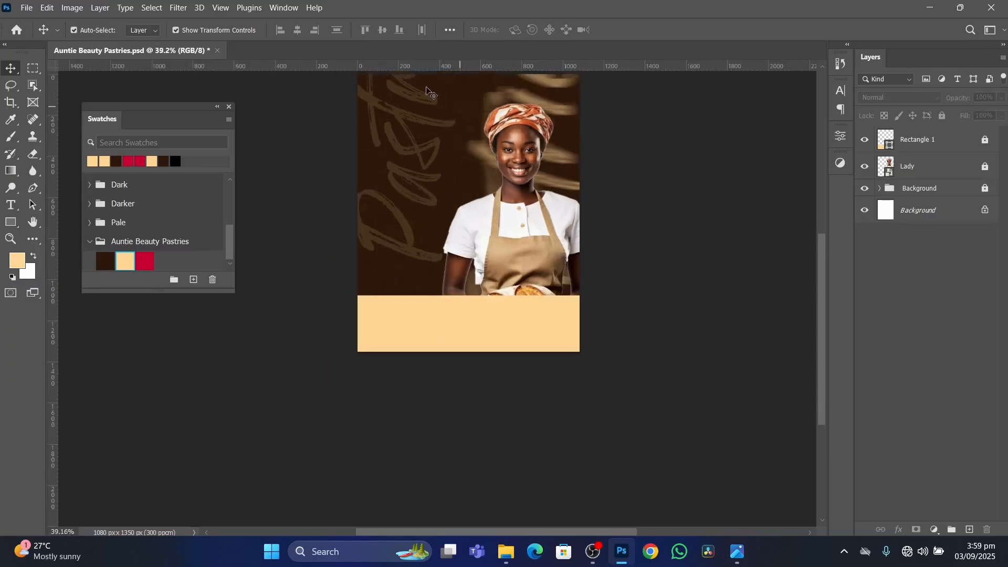
pyautogui.scroll(2, 467, 167)
pyautogui.moveTo(434, 133); pyautogui.dragTo(432, 225)
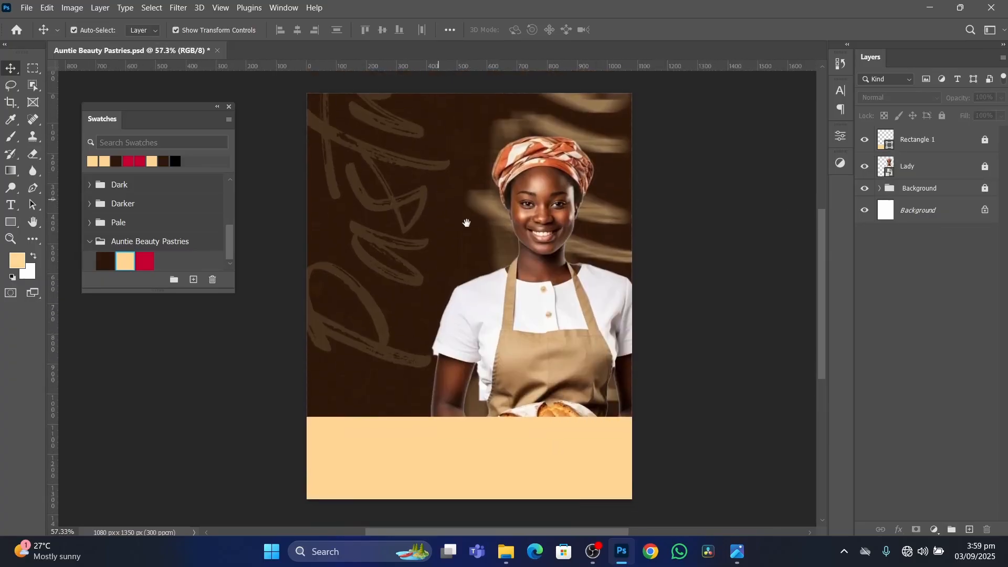
pyautogui.click(738, 554)
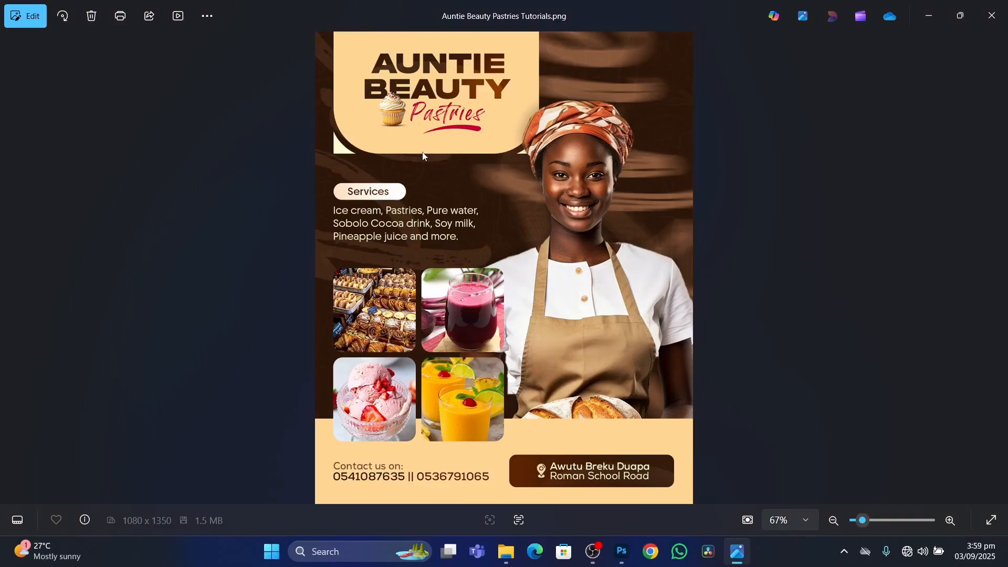
pyautogui.click(623, 551)
pyautogui.click(10, 221)
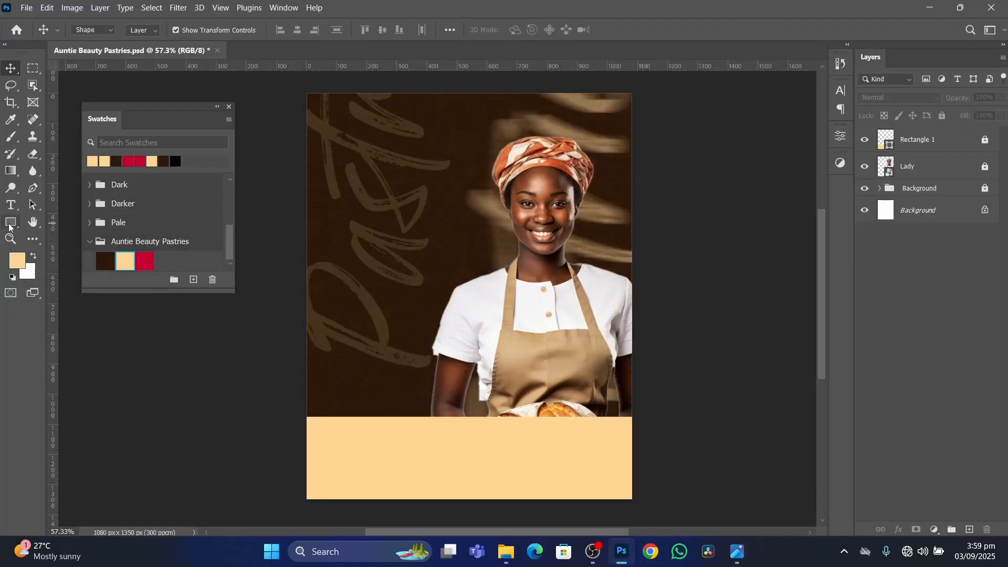
pyautogui.scroll(-2, 351, 95)
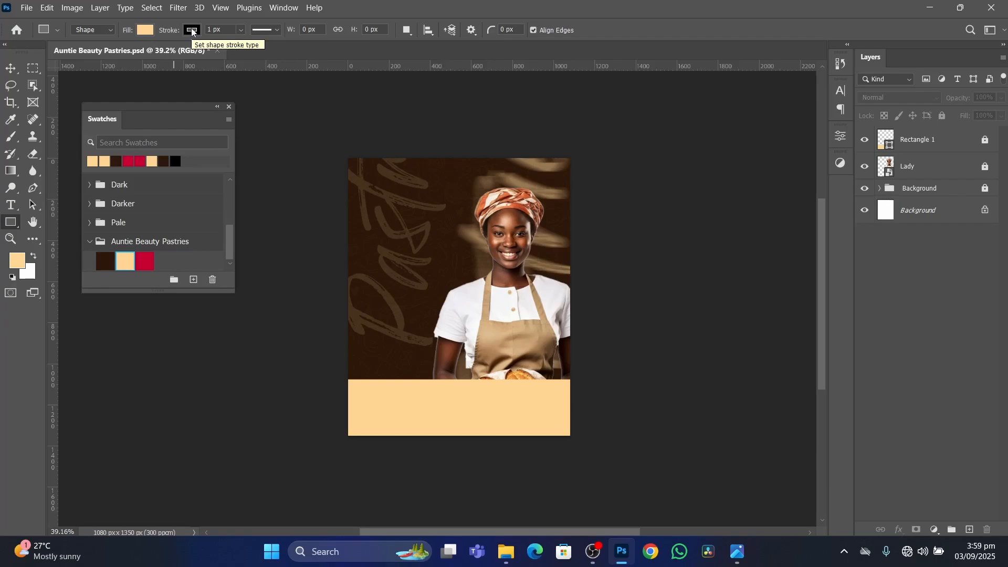
pyautogui.scroll(2, 424, 232)
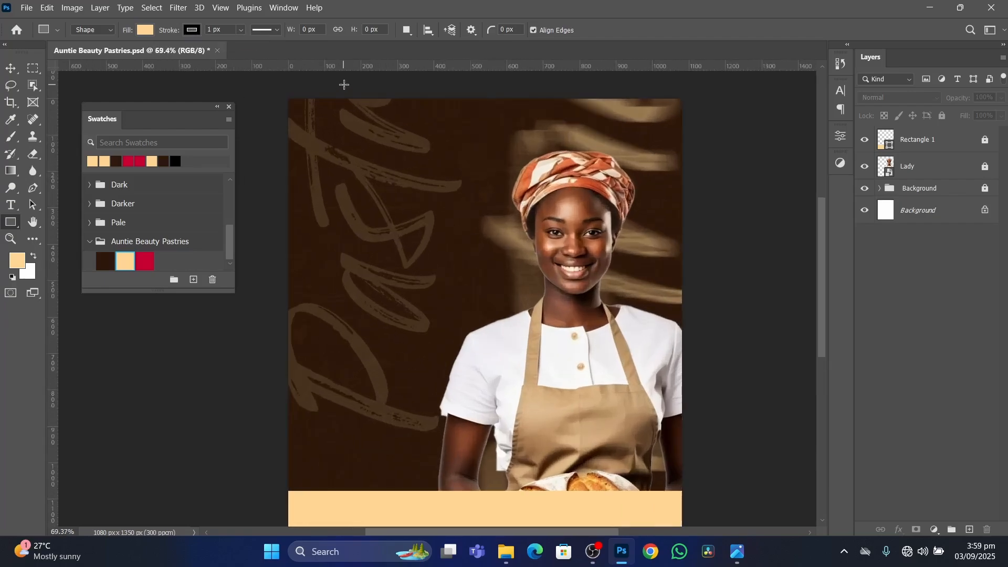
pyautogui.moveTo(344, 85); pyautogui.dragTo(489, 263)
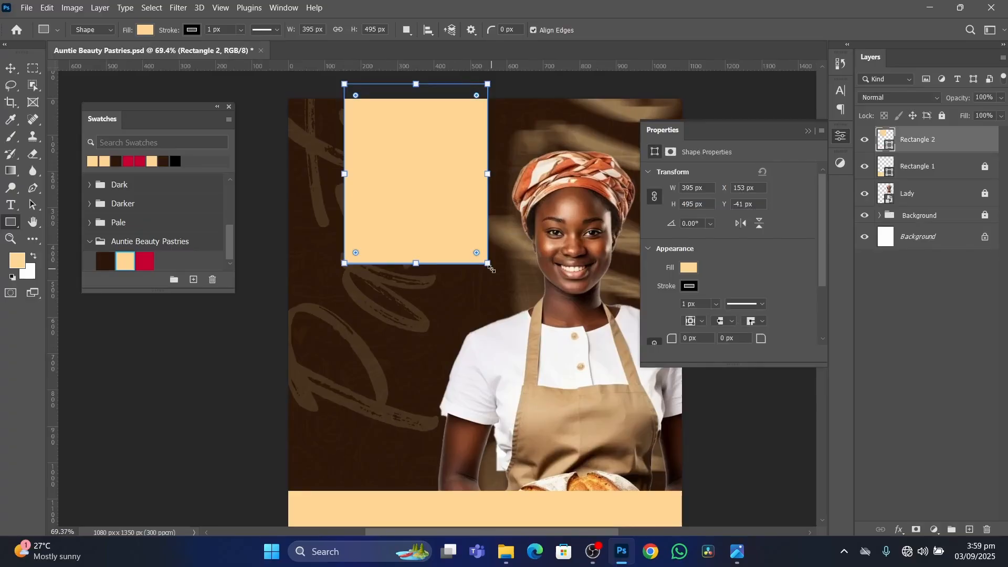
# Move the new cream rectangle up and left to about X 106 px, Y -106 px.
pyautogui.click(10, 71)
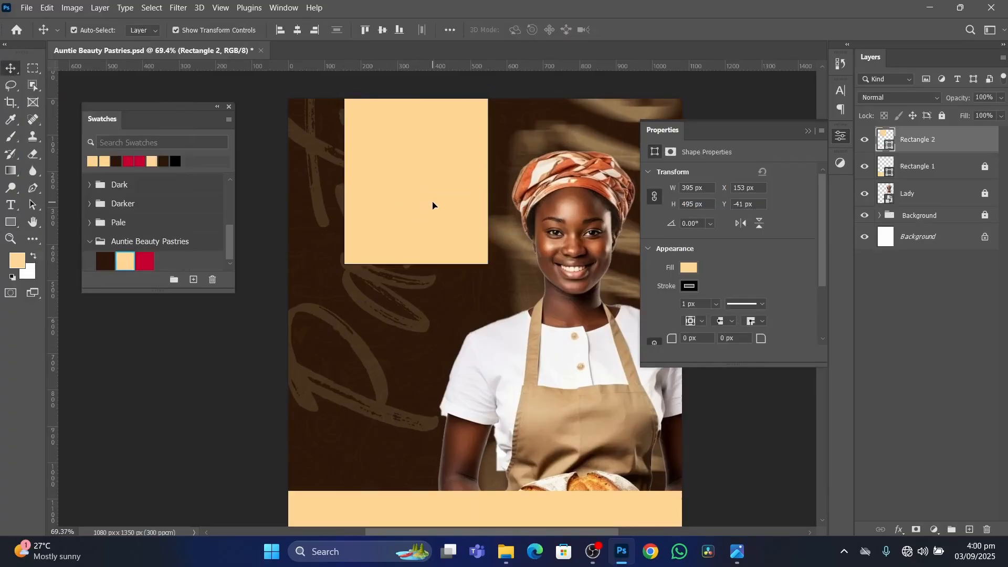
pyautogui.moveTo(435, 205); pyautogui.dragTo(396, 186)
pyautogui.scroll(-3, 413, 210)
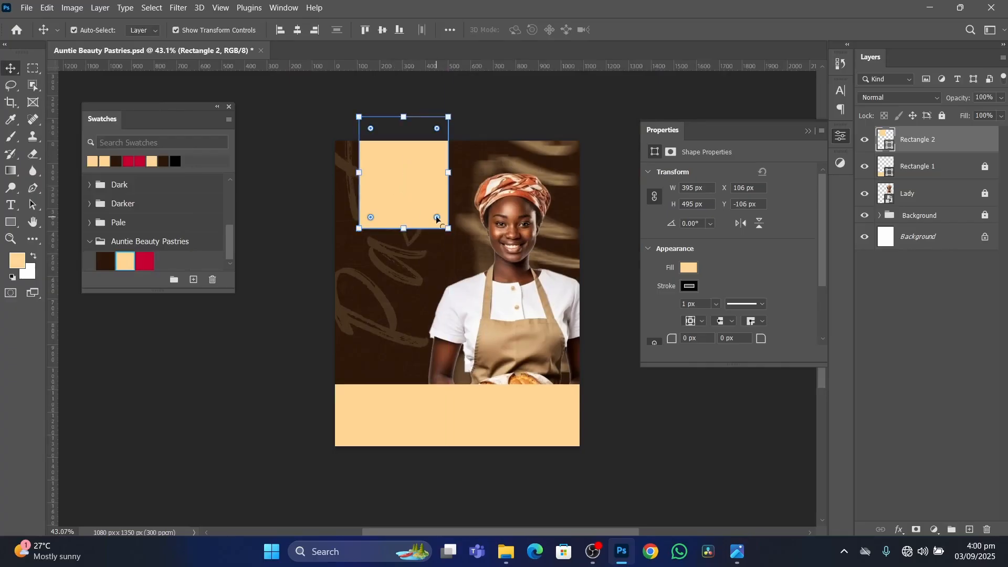
# Widen the upper cream rectangle to about 464 px and move it to about X 101 px, Y -76 px.
pyautogui.scroll(3, 414, 189)
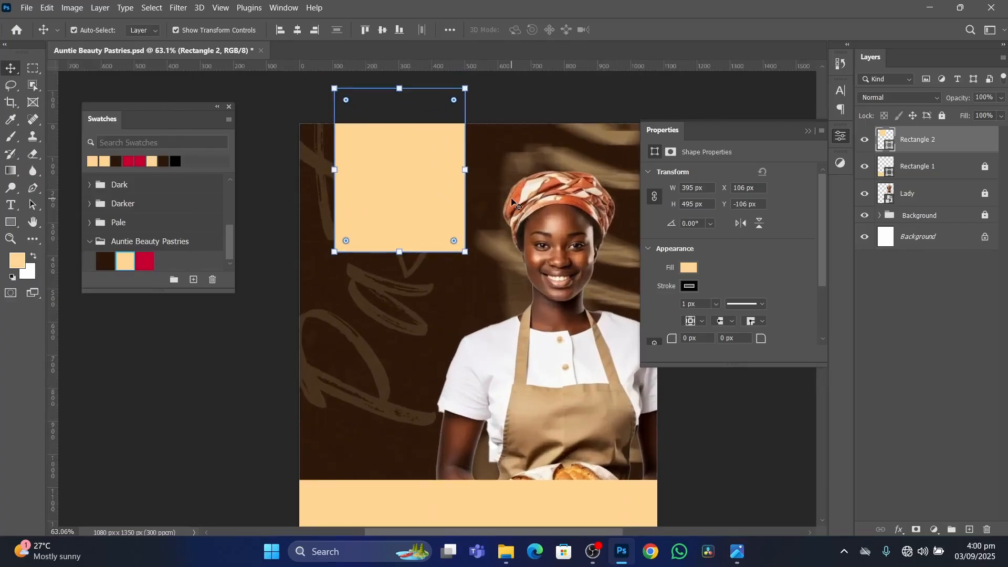
pyautogui.scroll(1, 360, 198)
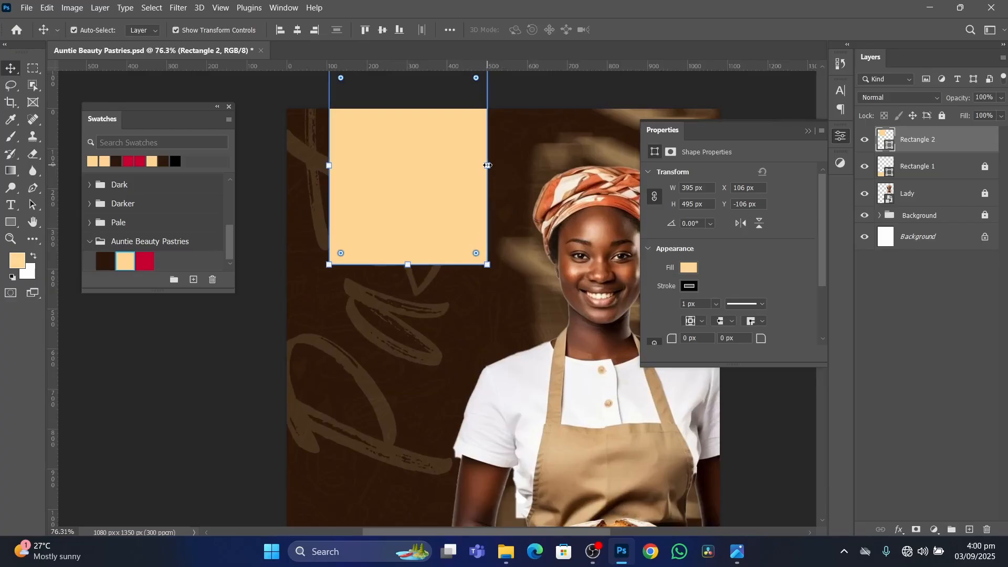
pyautogui.moveTo(488, 165); pyautogui.dragTo(516, 171)
pyautogui.click(649, 30)
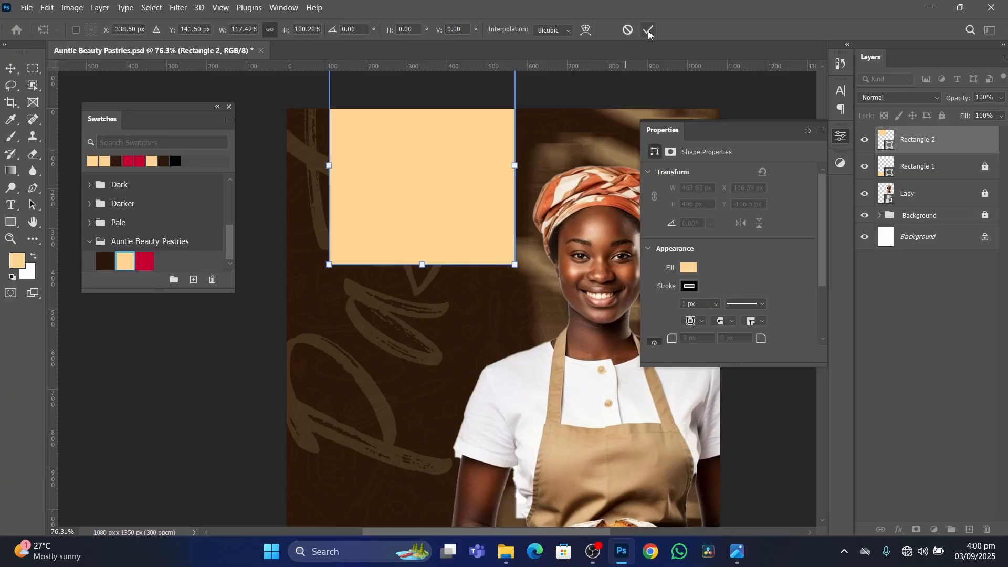
pyautogui.moveTo(434, 209); pyautogui.dragTo(430, 222)
pyautogui.scroll(-2, 434, 215)
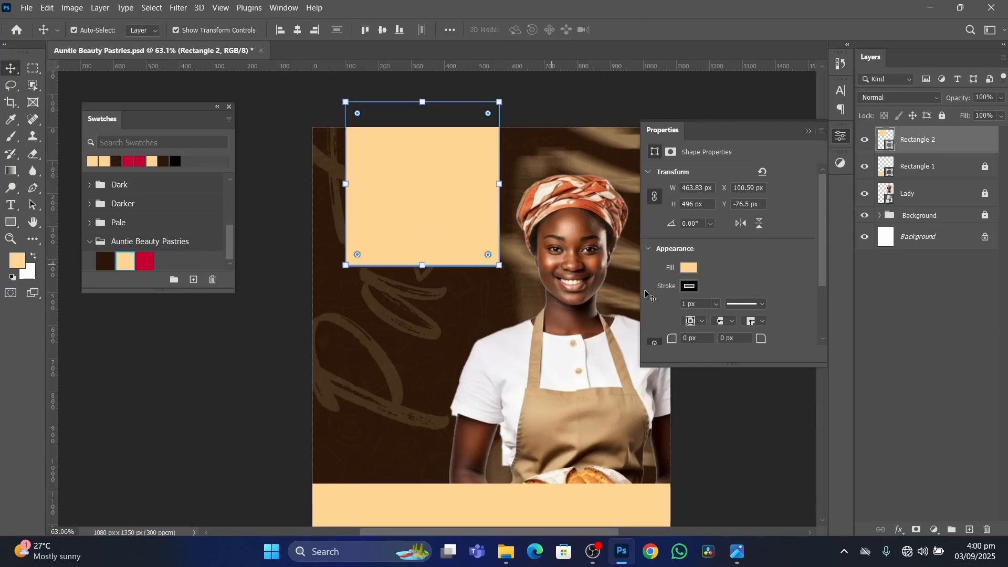
# Remove the upper rectangle's stroke, shift it down to about Y -63 px and deselect it.
pyautogui.click(689, 286)
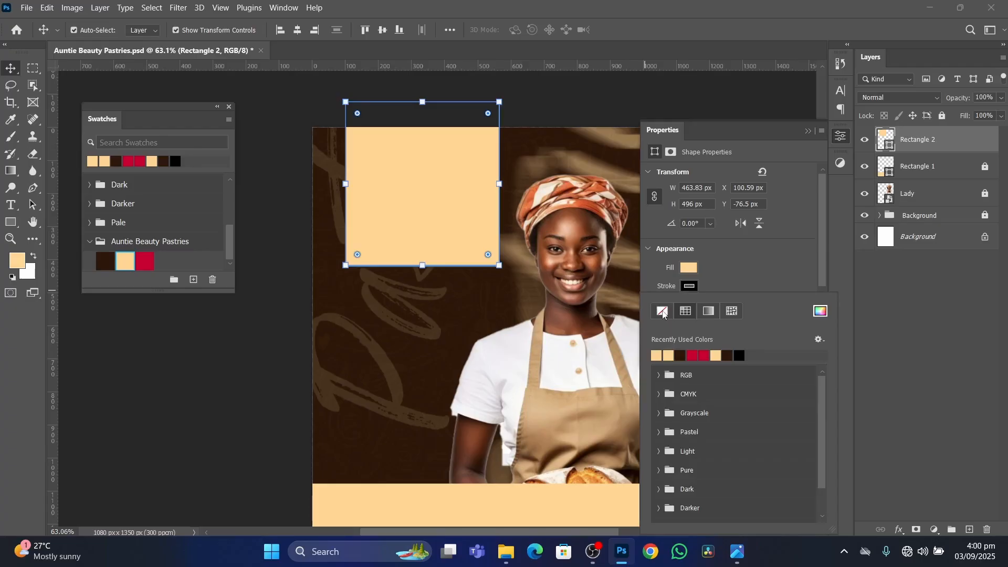
pyautogui.click(662, 311)
pyautogui.scroll(-1, 410, 247)
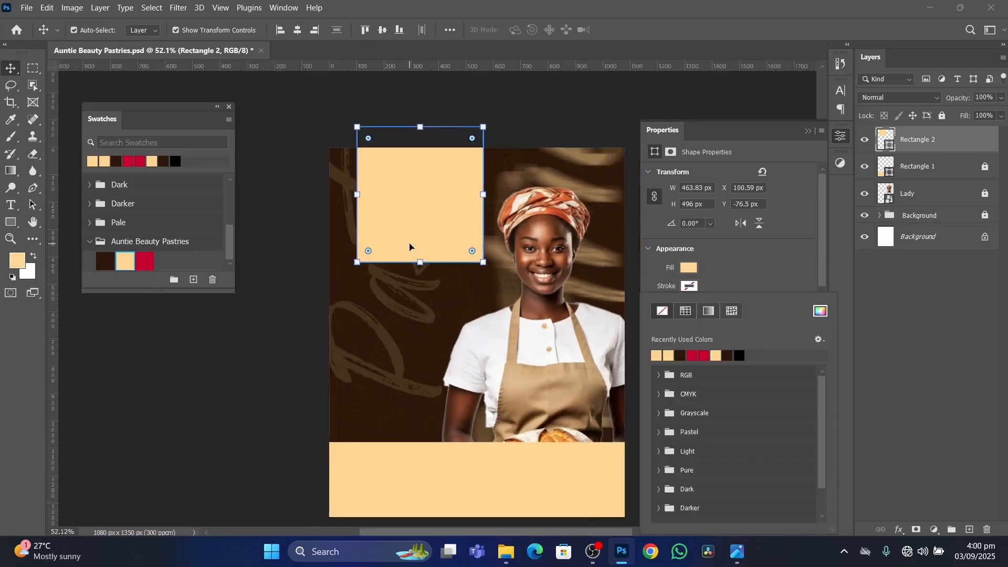
pyautogui.scroll(-1, 409, 246)
pyautogui.click(407, 224)
pyautogui.moveTo(407, 225); pyautogui.dragTo(408, 231)
pyautogui.click(547, 143)
# Examine the shape and rounded lower corners of the reference flyer's header panel against the upper cream rectangle.
pyautogui.scroll(2, 450, 297)
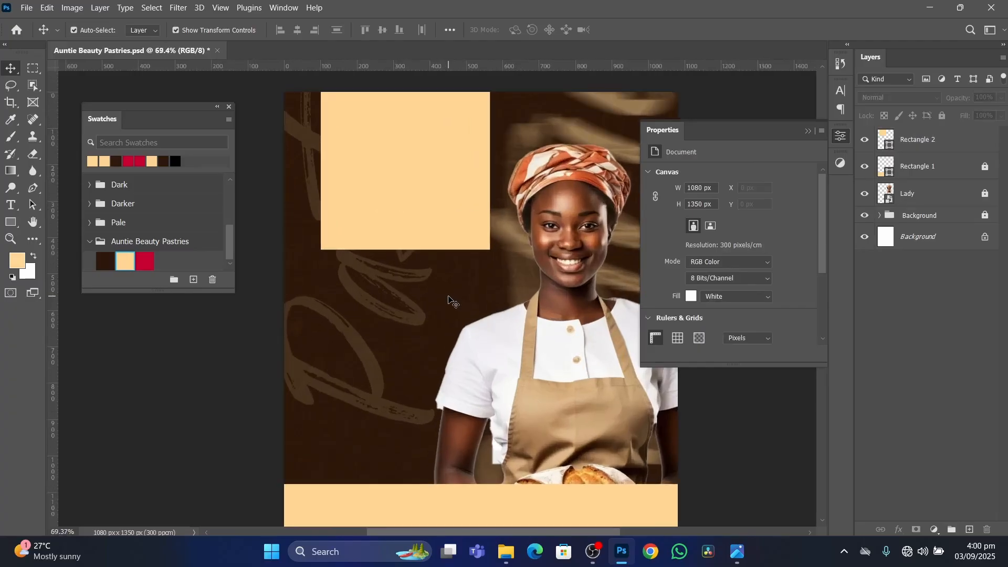
pyautogui.scroll(1, 450, 284)
pyautogui.scroll(-1, 433, 243)
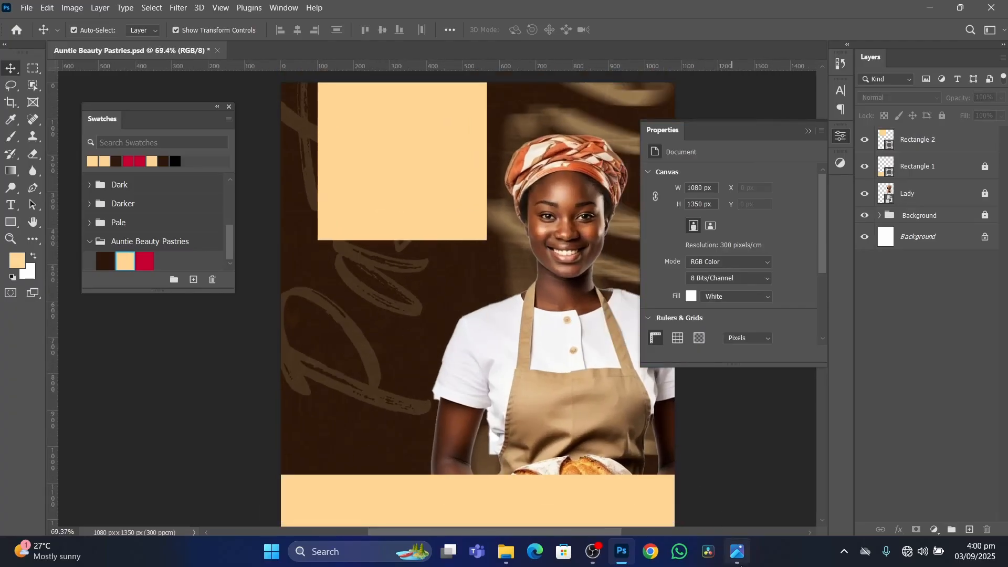
pyautogui.click(738, 553)
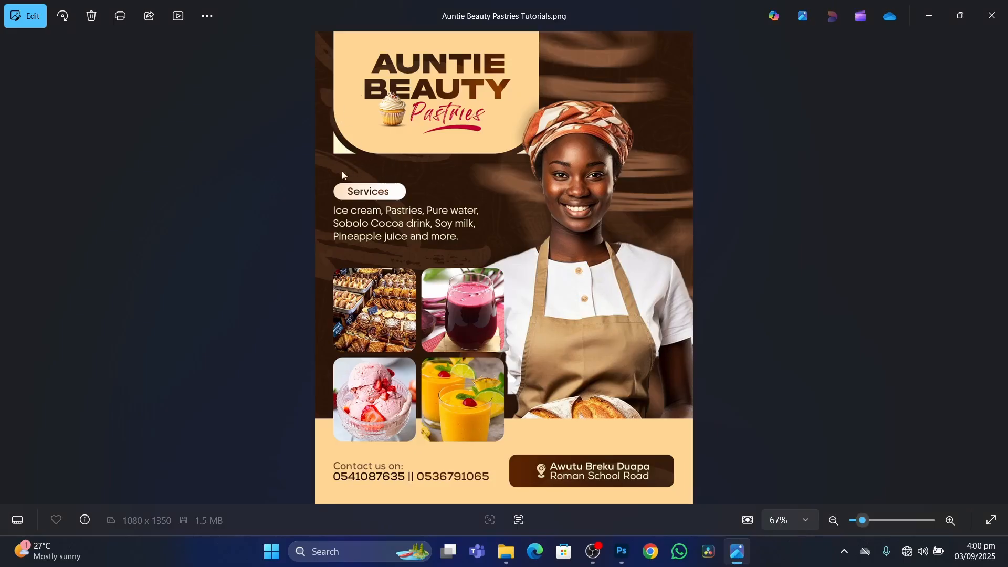
pyautogui.click(623, 553)
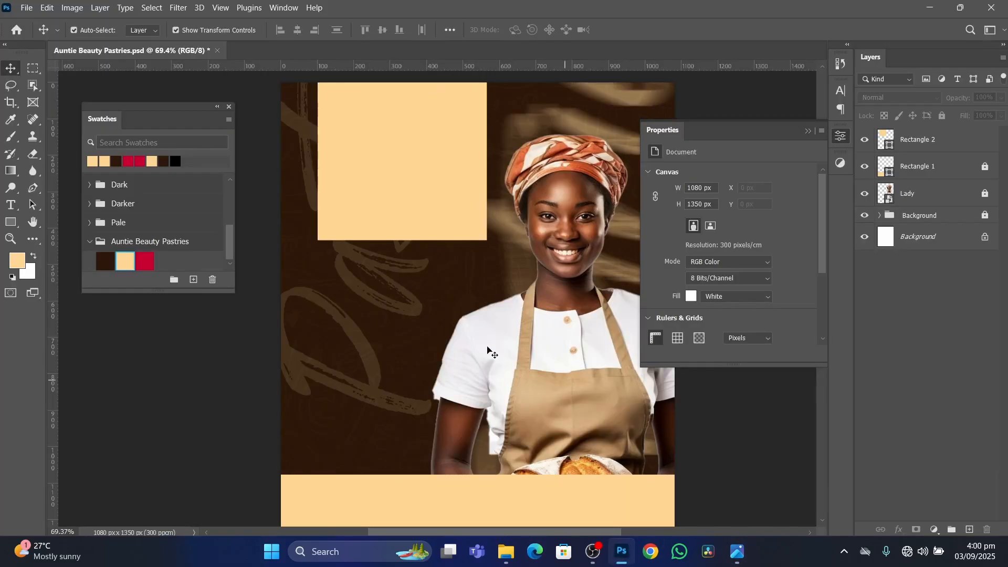
pyautogui.click(738, 551)
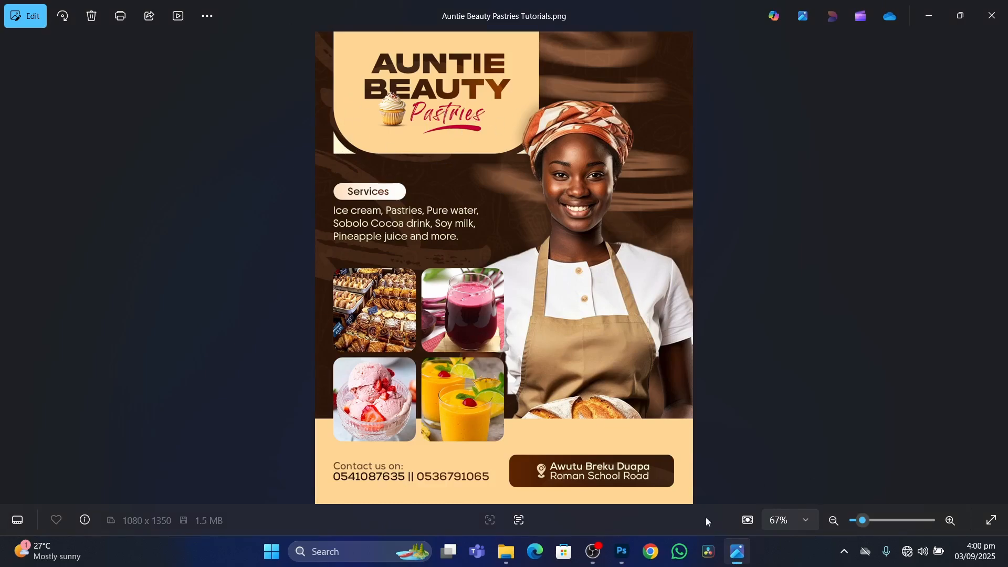
pyautogui.click(622, 551)
# Try duplicating the upper cream rectangle's layer, including as Rectangle 2 copy, and undo each duplication.
pyautogui.click(428, 195)
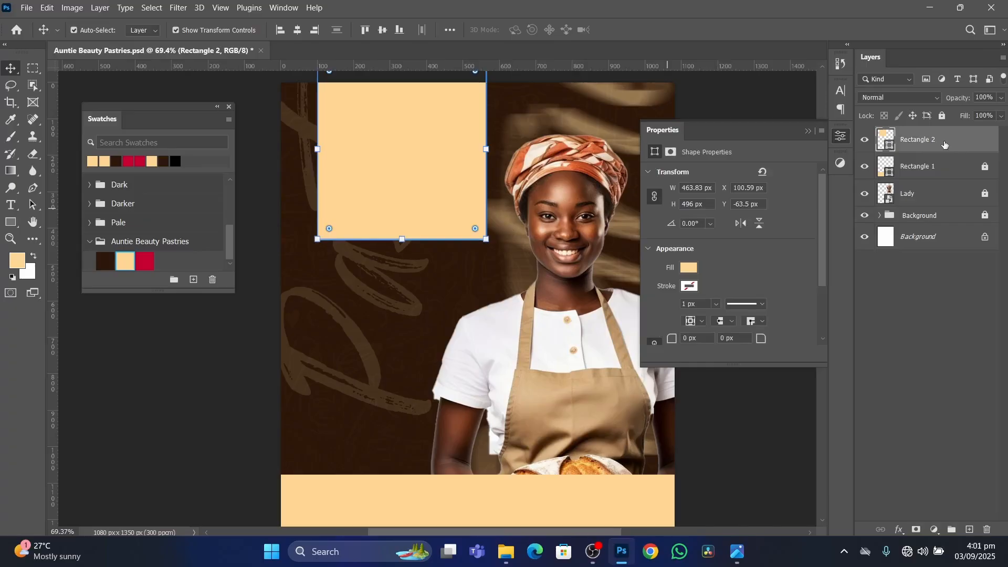
pyautogui.press('ctrl')
pyautogui.hotkey('ctrl', 'j')
pyautogui.hotkey('ctrl', 'z')
pyautogui.rightClick(951, 145)
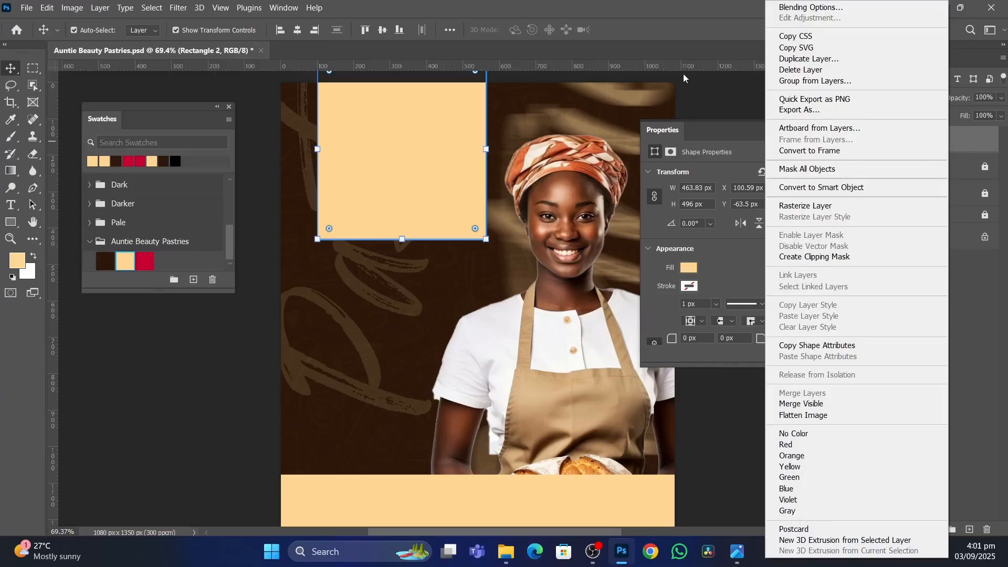
pyautogui.click(962, 147)
pyautogui.rightClick(955, 142)
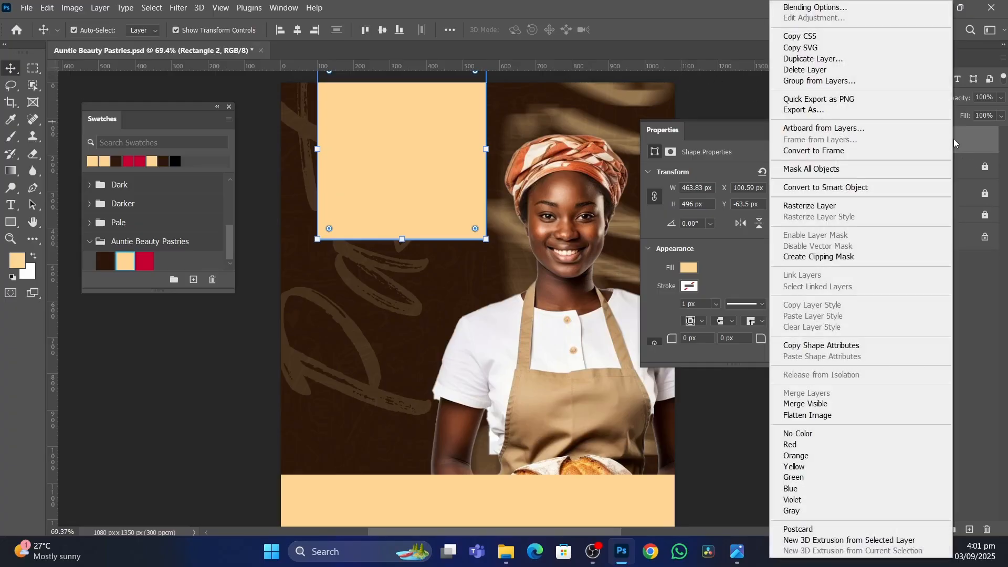
pyautogui.click(968, 144)
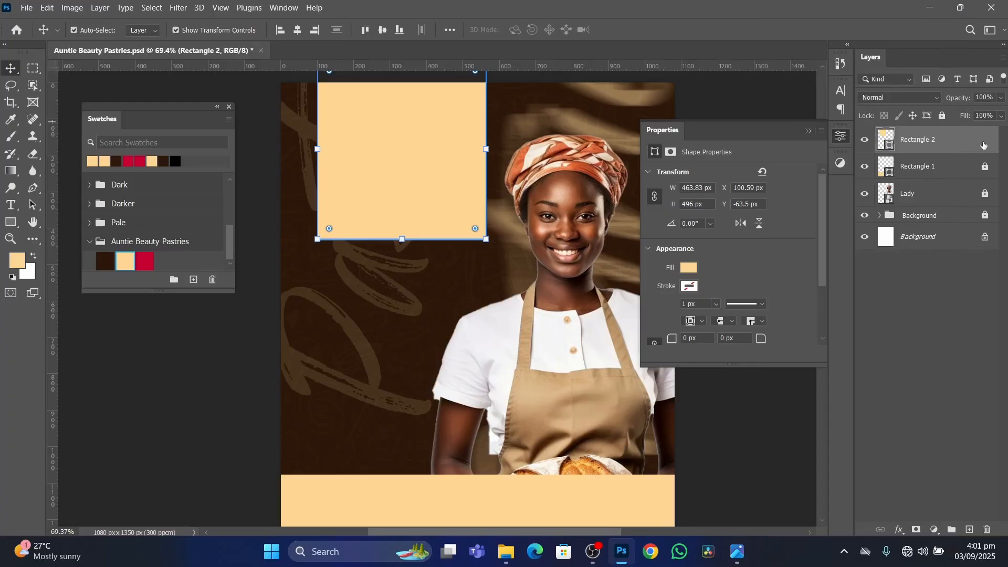
pyautogui.rightClick(970, 147)
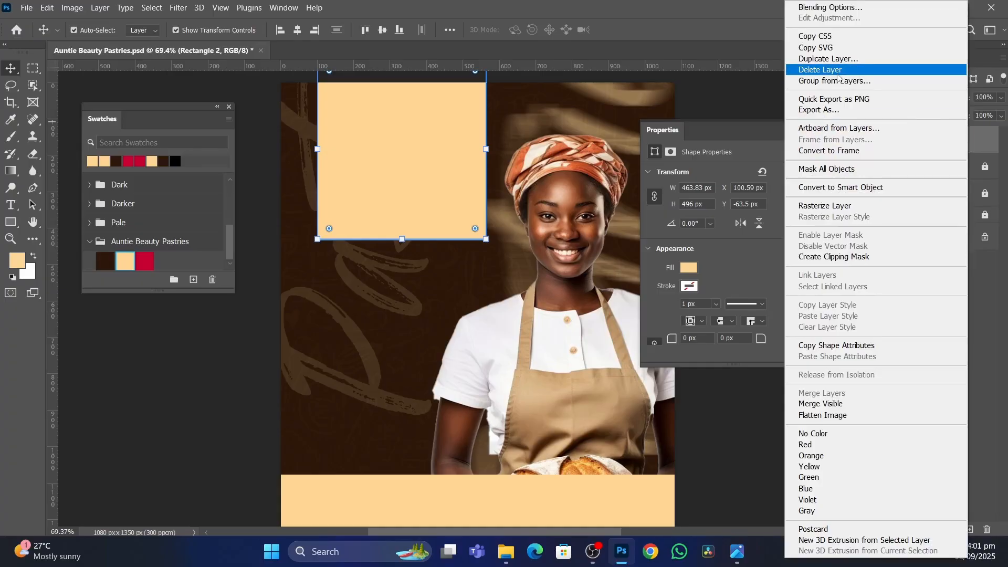
pyautogui.click(857, 59)
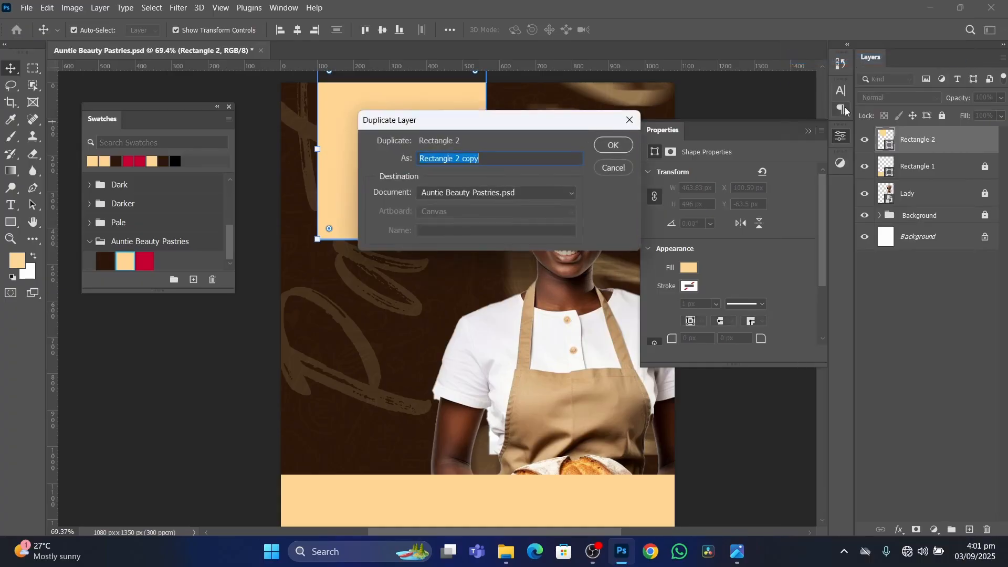
pyautogui.click(613, 145)
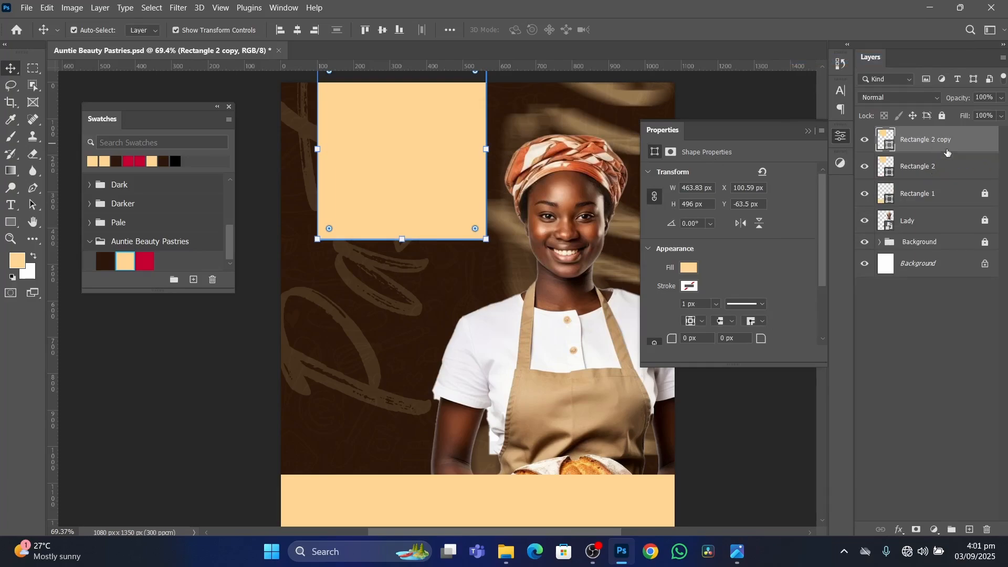
pyautogui.hotkey('ctrl', 'z')
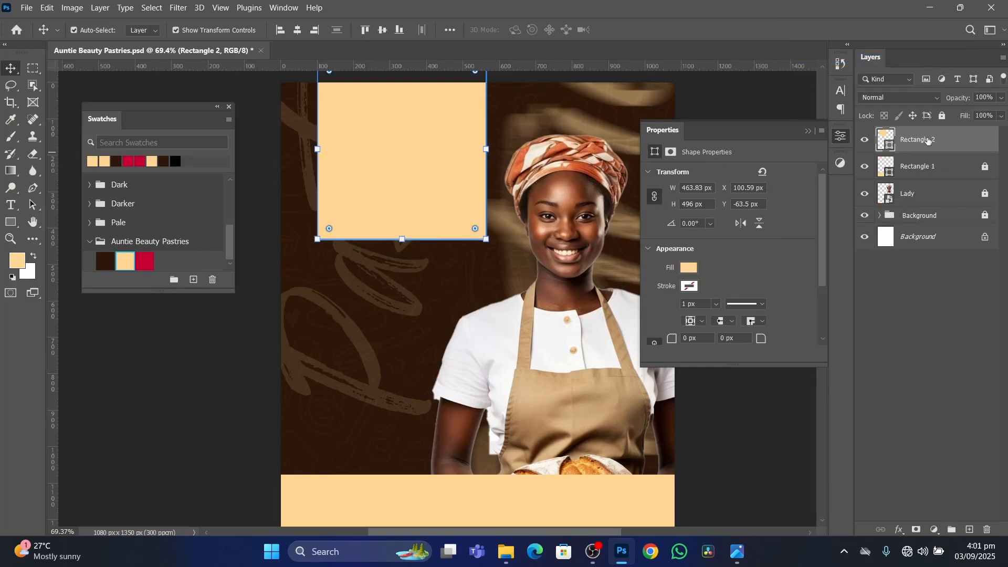
# Rename the upper cream rectangle's layer as Bottom.
pyautogui.doubleClick(927, 139)
pyautogui.write('Bottom')
pyautogui.press('Return')
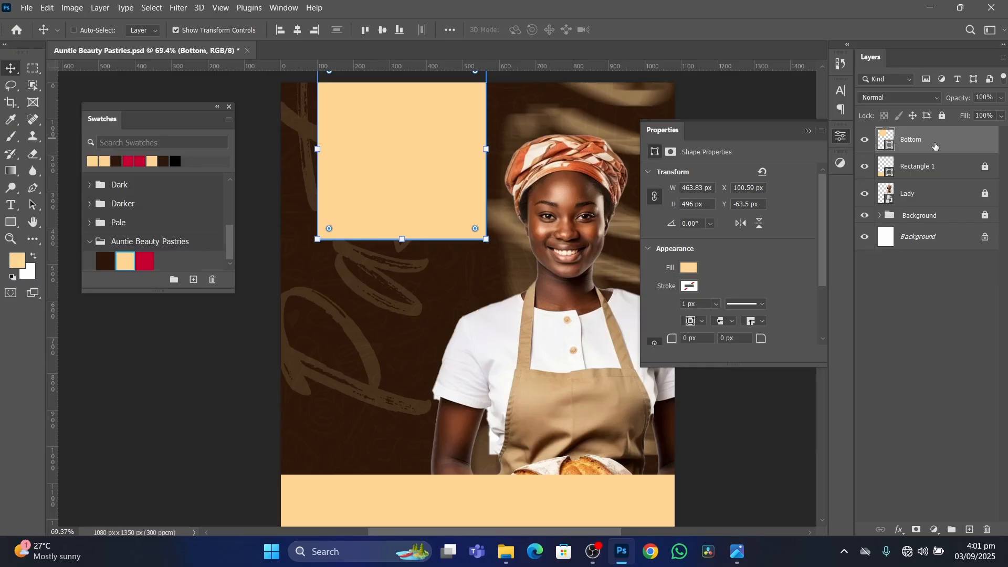
# Duplicate the Bottom layer and rename the copy as Top.
pyautogui.hotkey('ctrl', 'j')
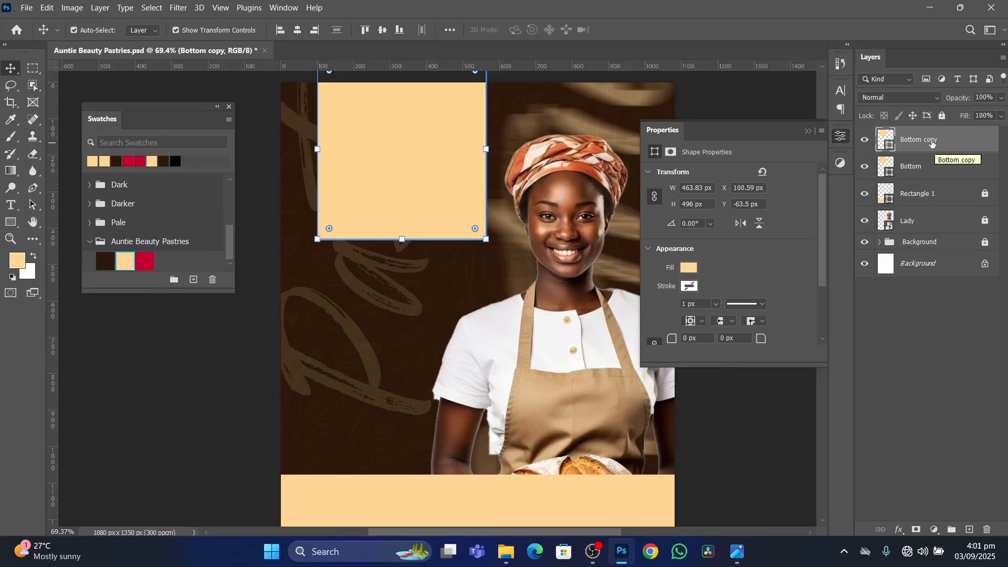
pyautogui.doubleClick(920, 140)
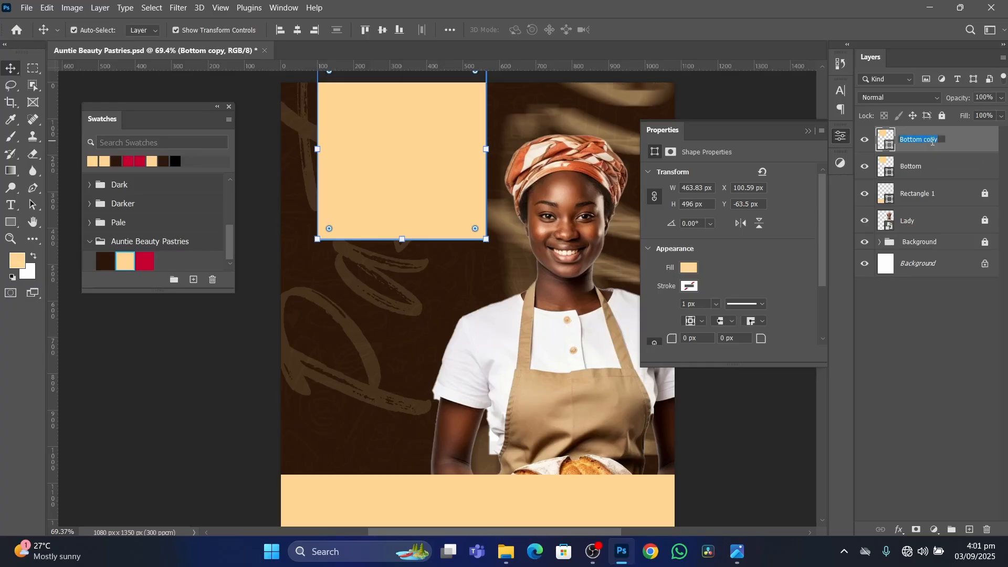
pyautogui.write('Top')
pyautogui.press('Return')
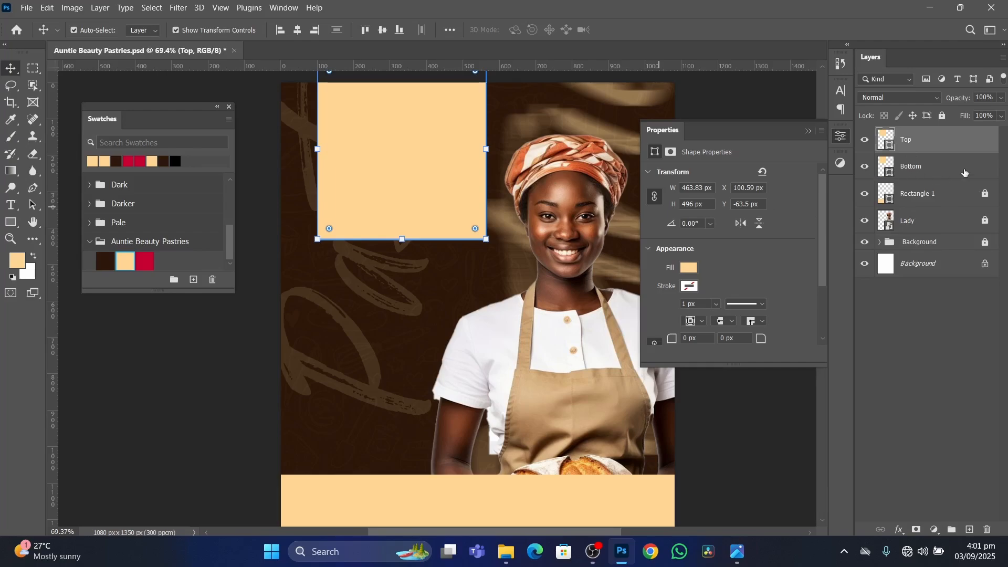
# Change the Bottom rectangle's fill colour to white (#ffffff).
pyautogui.click(956, 168)
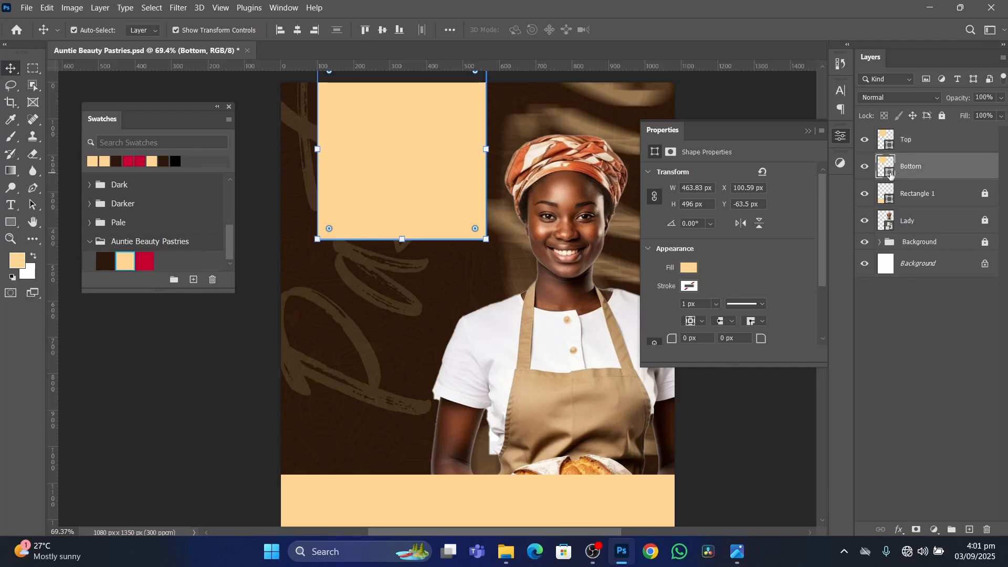
pyautogui.doubleClick(891, 175)
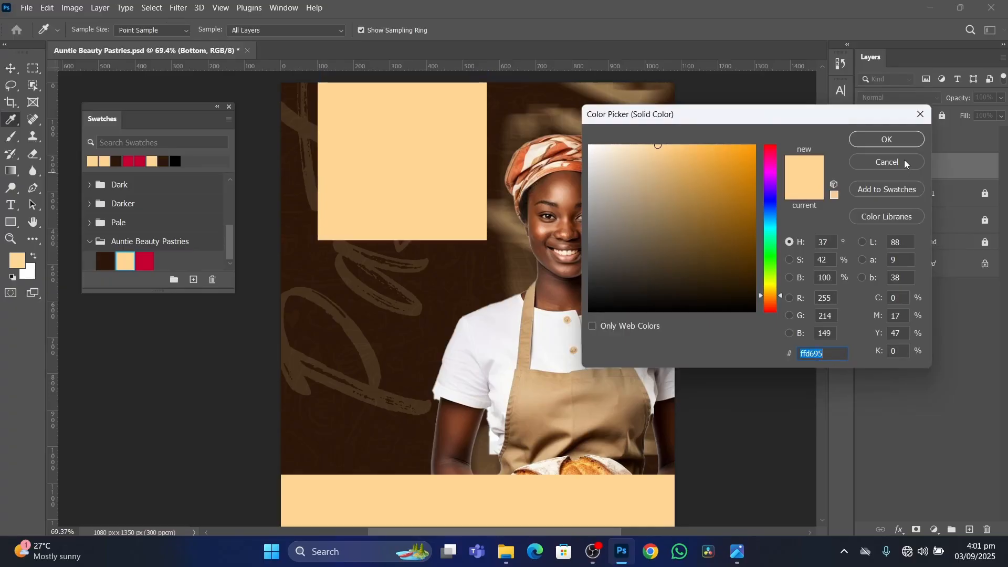
pyautogui.click(904, 164)
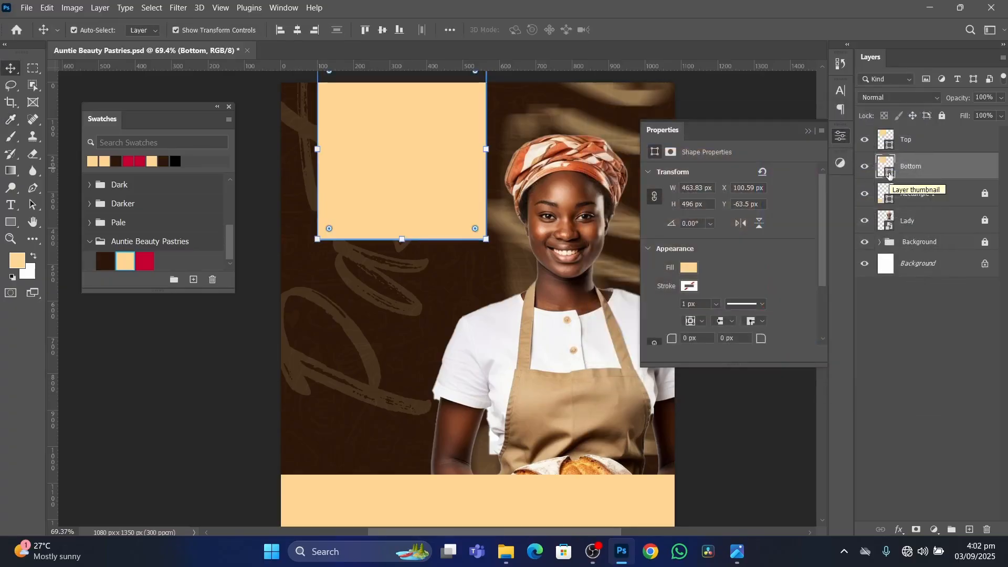
pyautogui.doubleClick(889, 174)
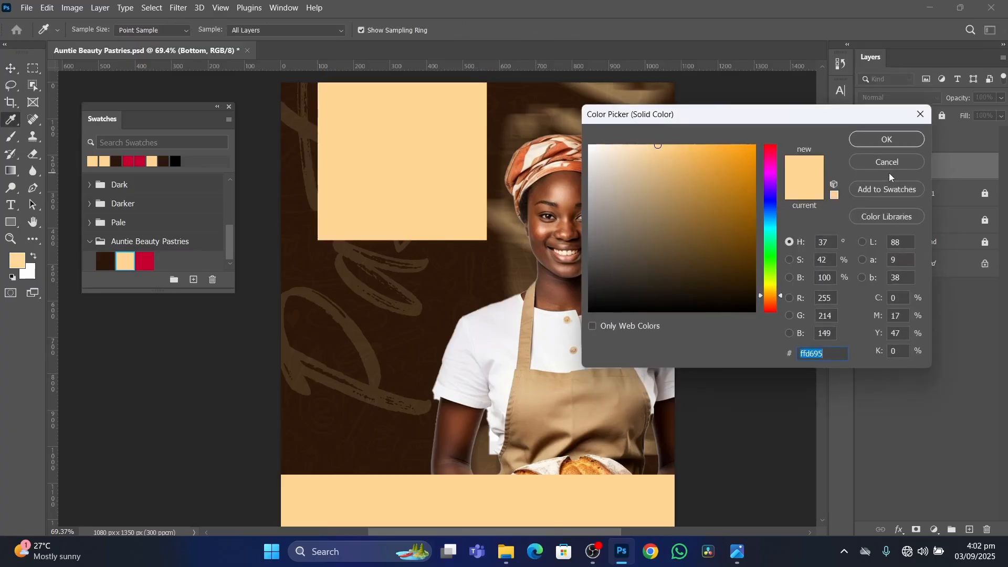
pyautogui.moveTo(660, 156); pyautogui.dragTo(581, 141)
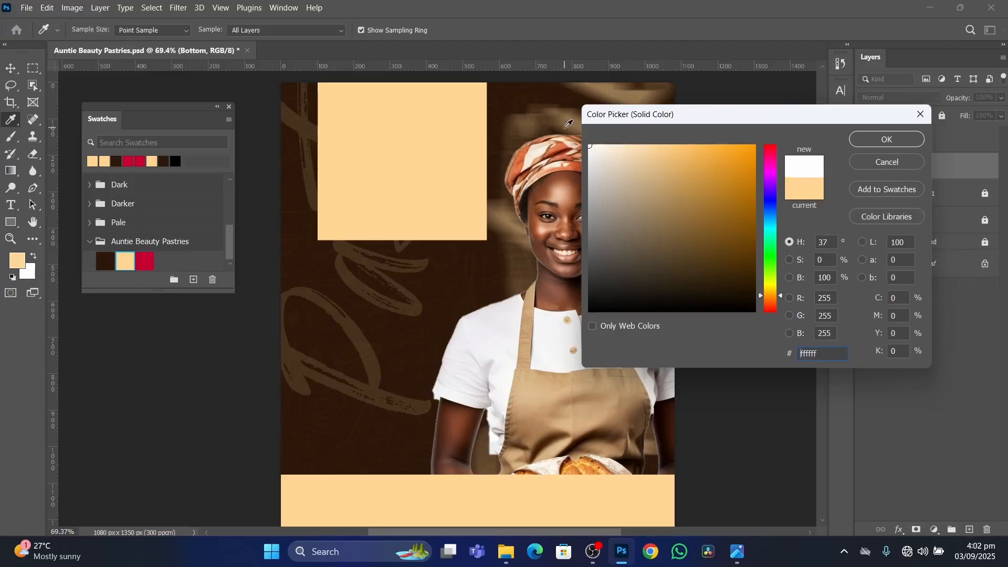
pyautogui.click(884, 140)
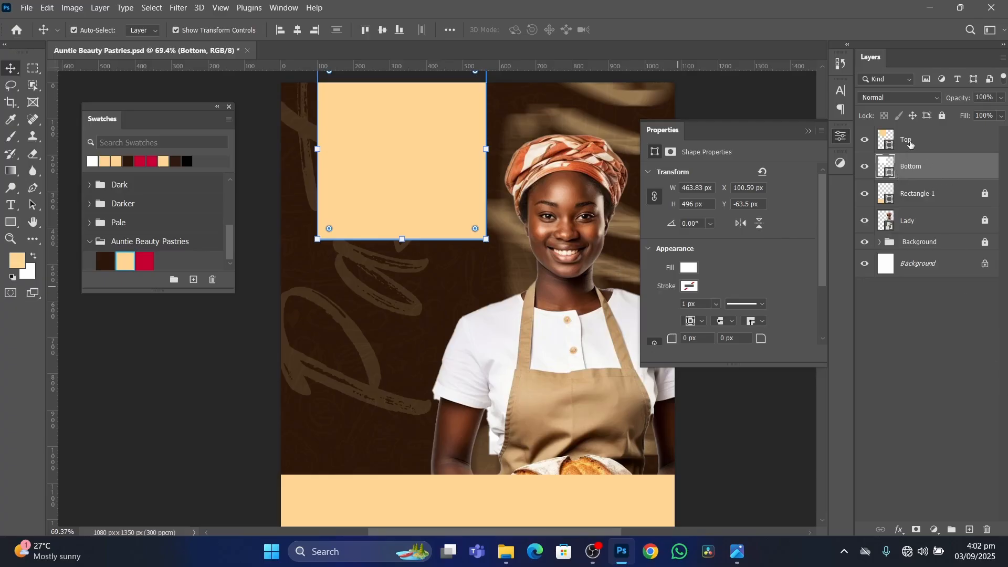
# Try shifting the Top rectangle off the white Bottom rectangle, and undo the moves so both align.
pyautogui.click(935, 143)
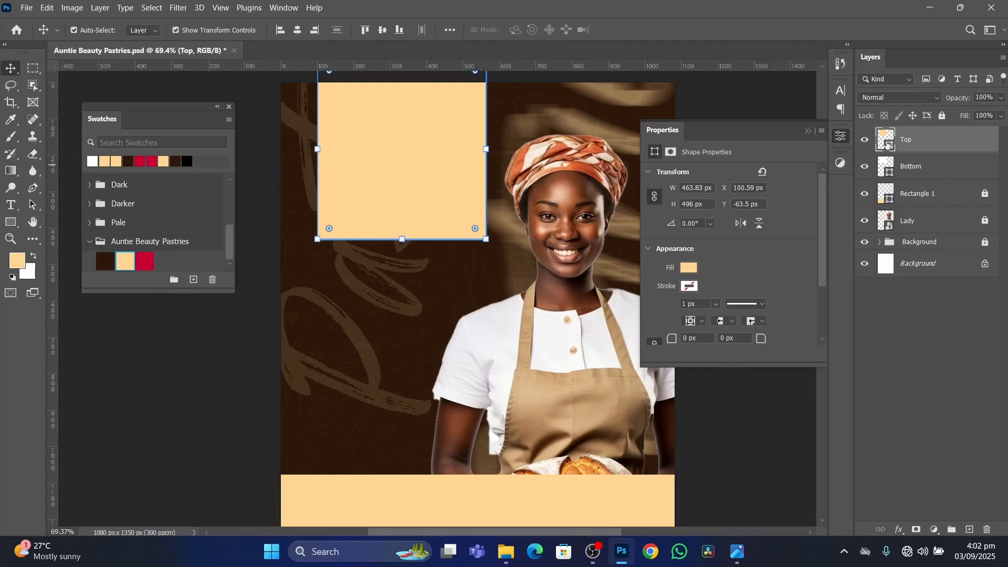
pyautogui.moveTo(411, 169)
pyautogui.mouseDown()
pyautogui.moveTo(555, 169)
pyautogui.moveTo(421, 171)
pyautogui.mouseUp()
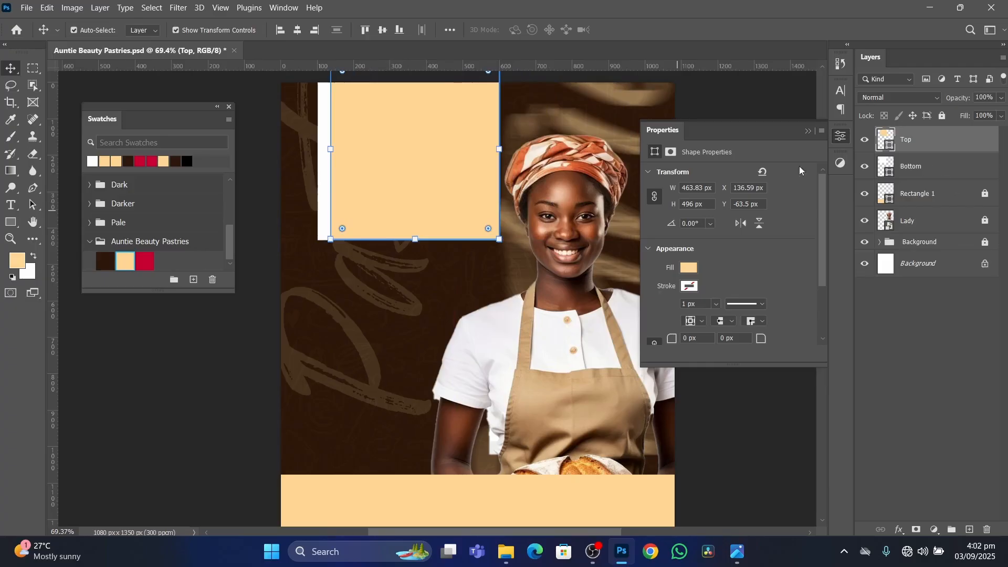
pyautogui.moveTo(407, 185); pyautogui.dragTo(408, 153)
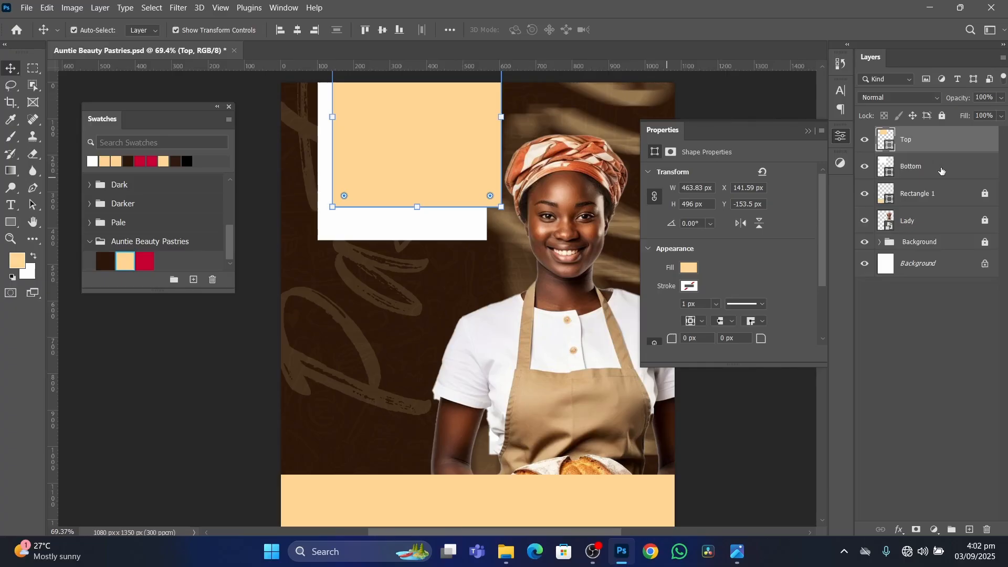
pyautogui.moveTo(434, 160); pyautogui.dragTo(417, 184)
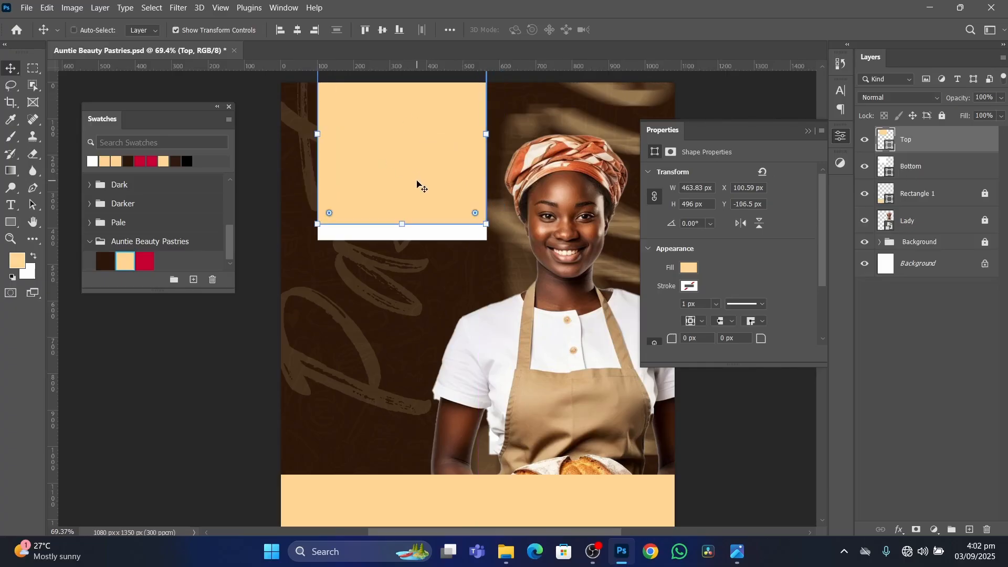
pyautogui.hotkey('ctrl', 'z')
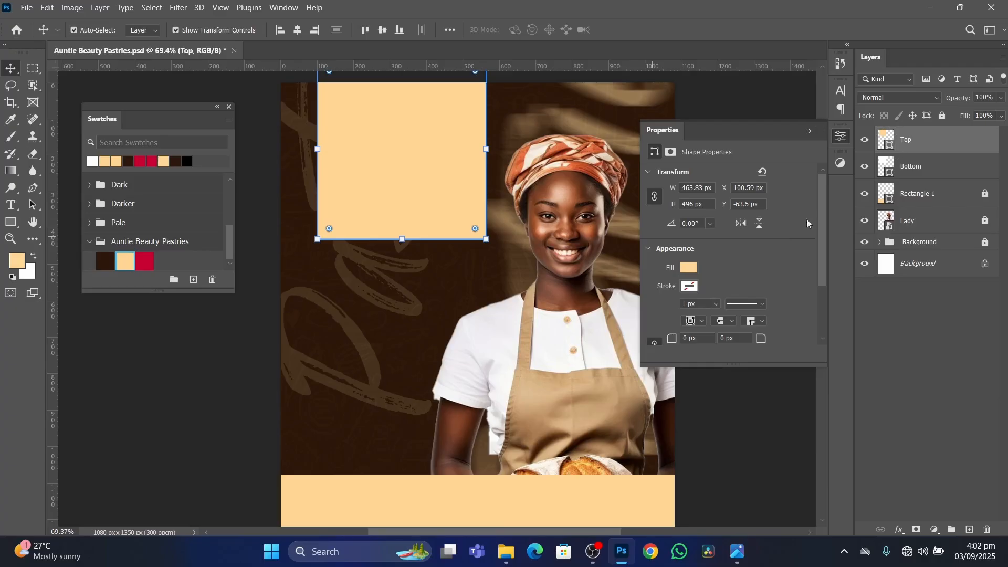
# Expose the Top rectangle's corner radius settings and examine the rounded lower corners of the reference flyer's header panel.
pyautogui.moveTo(740, 364); pyautogui.dragTo(730, 436)
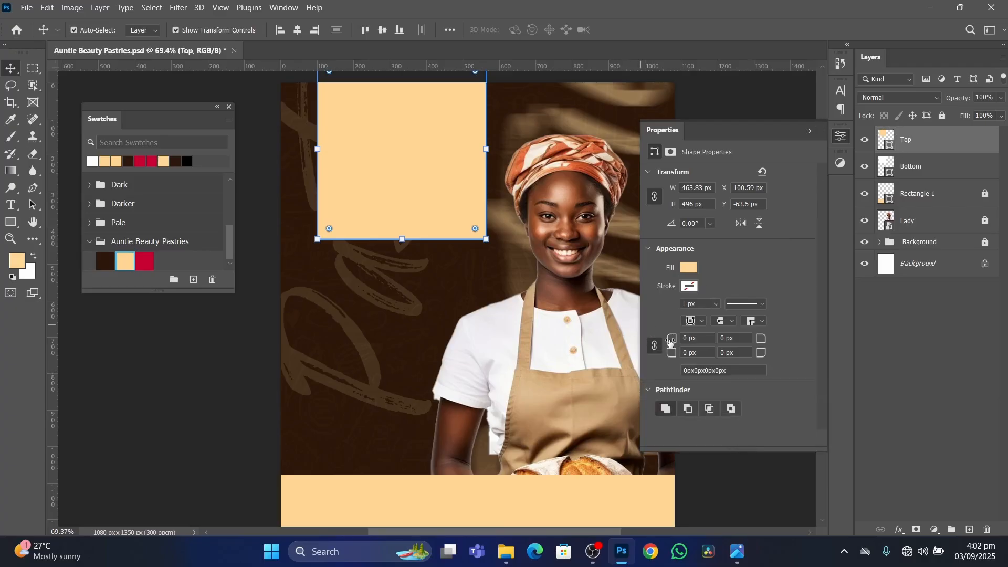
pyautogui.click(733, 554)
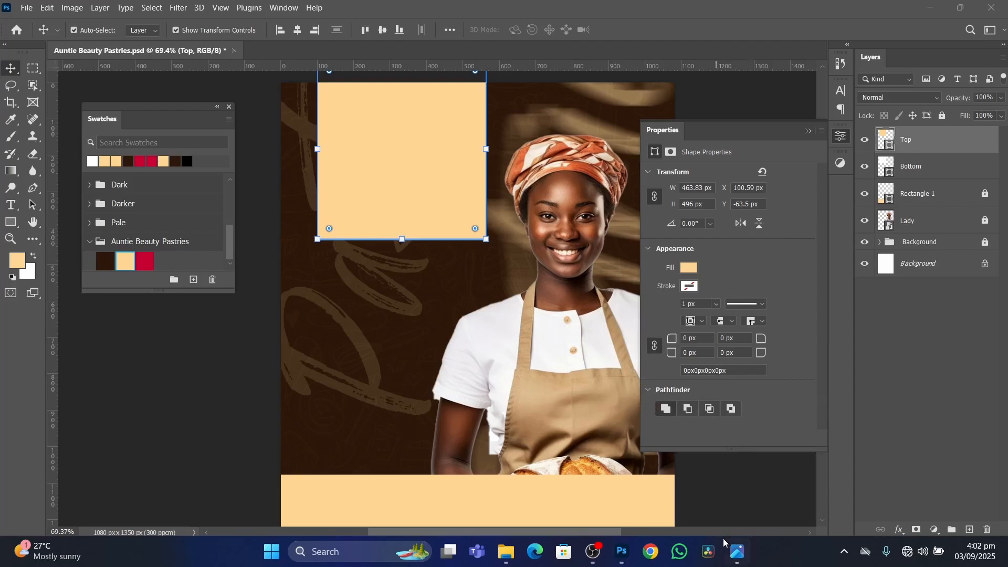
pyautogui.click(733, 557)
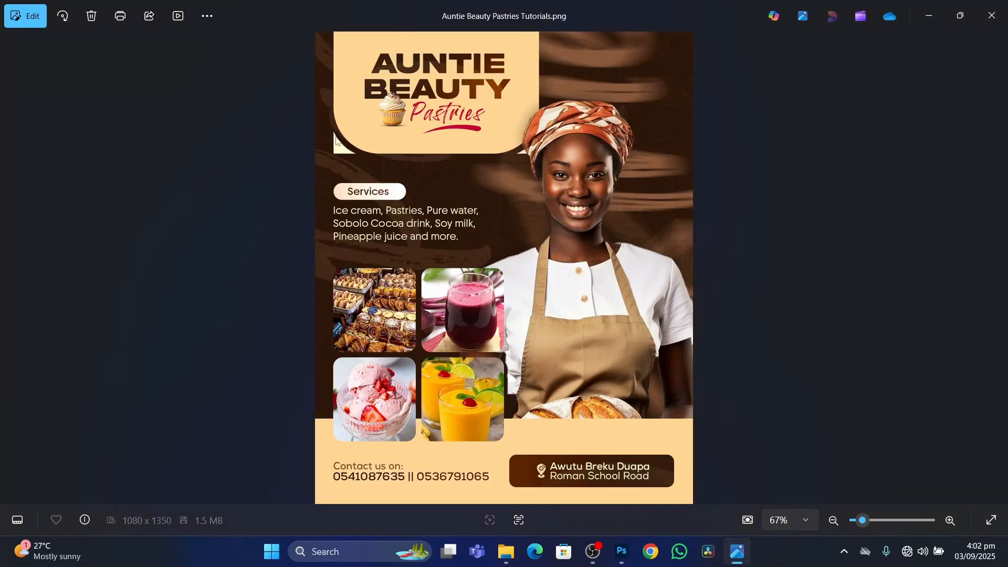
pyautogui.click(621, 551)
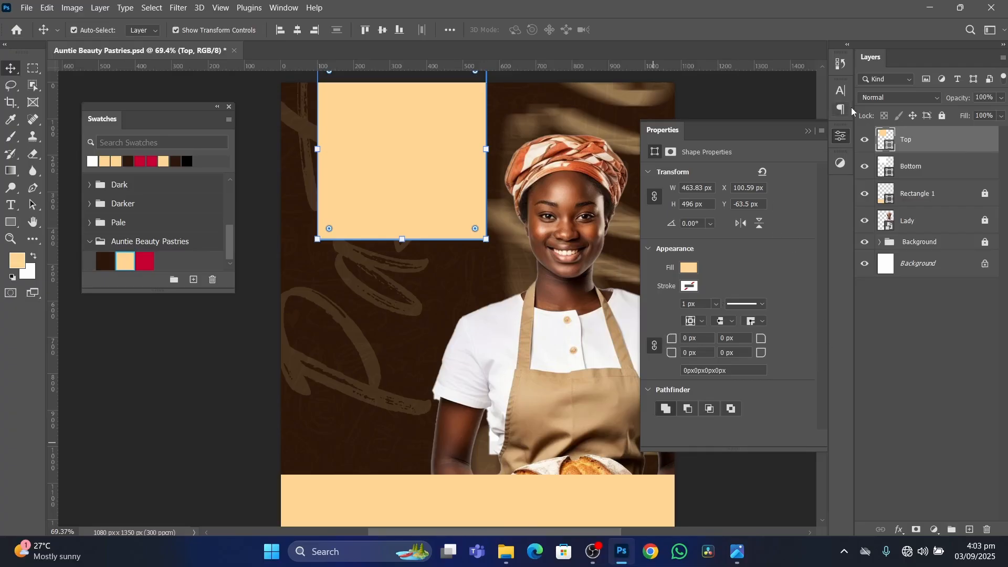
pyautogui.click(808, 131)
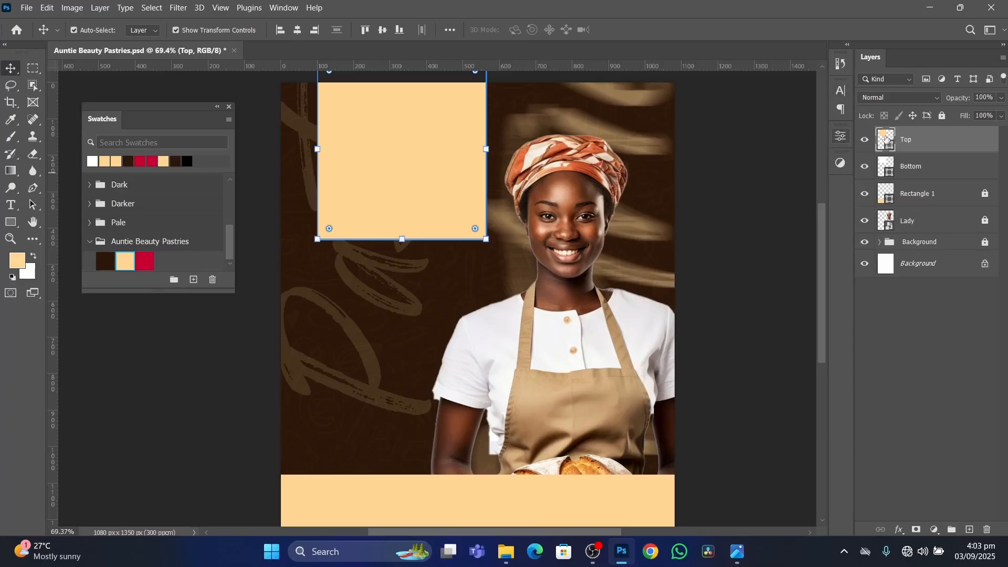
pyautogui.click(840, 138)
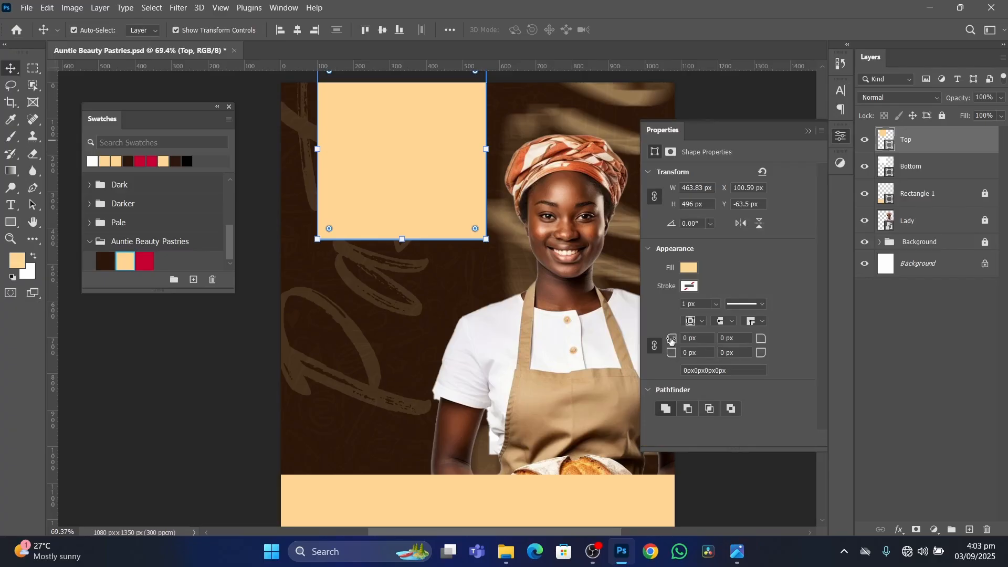
# Round all four corners of the Top rectangle to a radius of 124 px.
pyautogui.moveTo(670, 340); pyautogui.dragTo(736, 344)
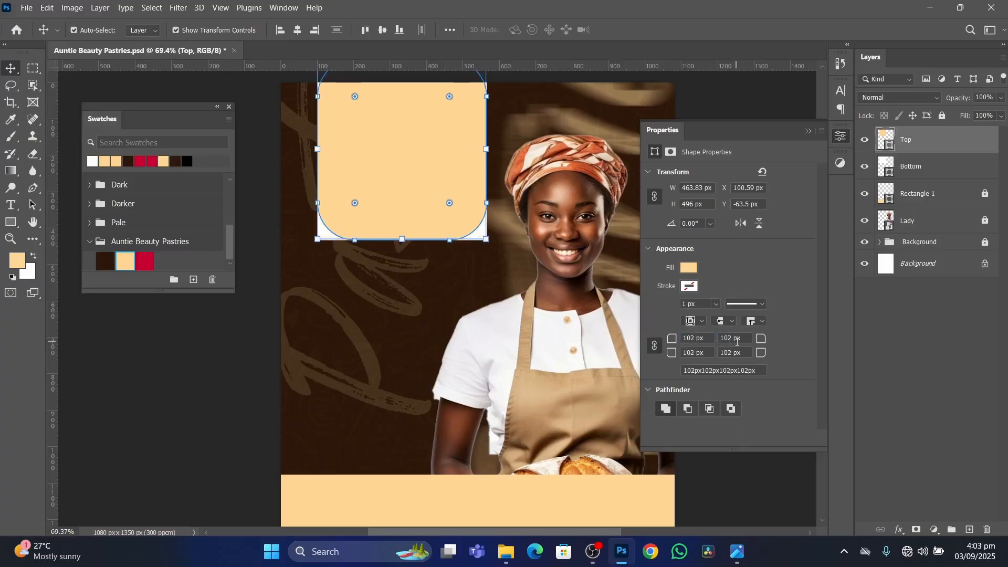
pyautogui.click(466, 295)
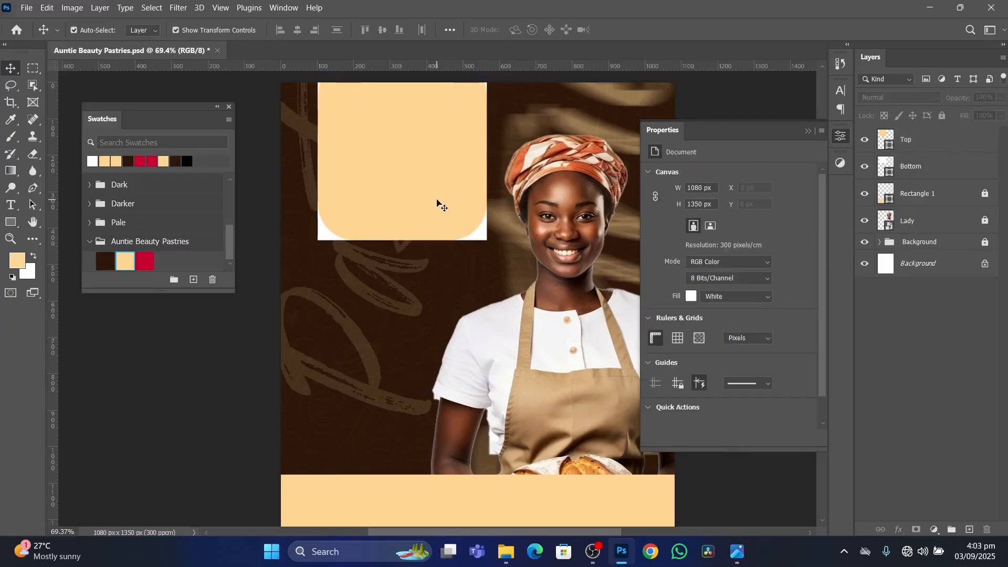
pyautogui.click(440, 204)
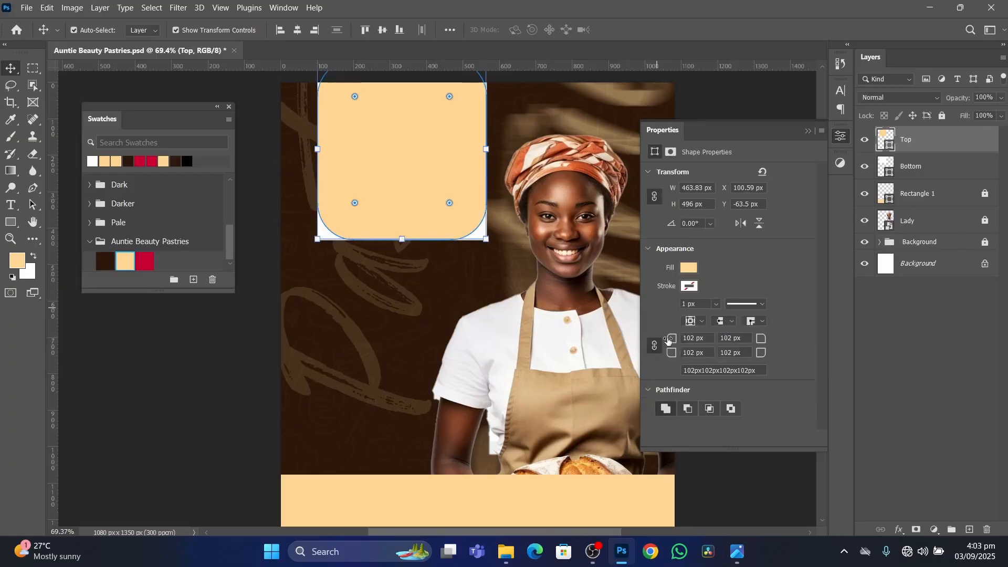
pyautogui.moveTo(668, 341); pyautogui.dragTo(674, 340)
pyautogui.click(656, 350)
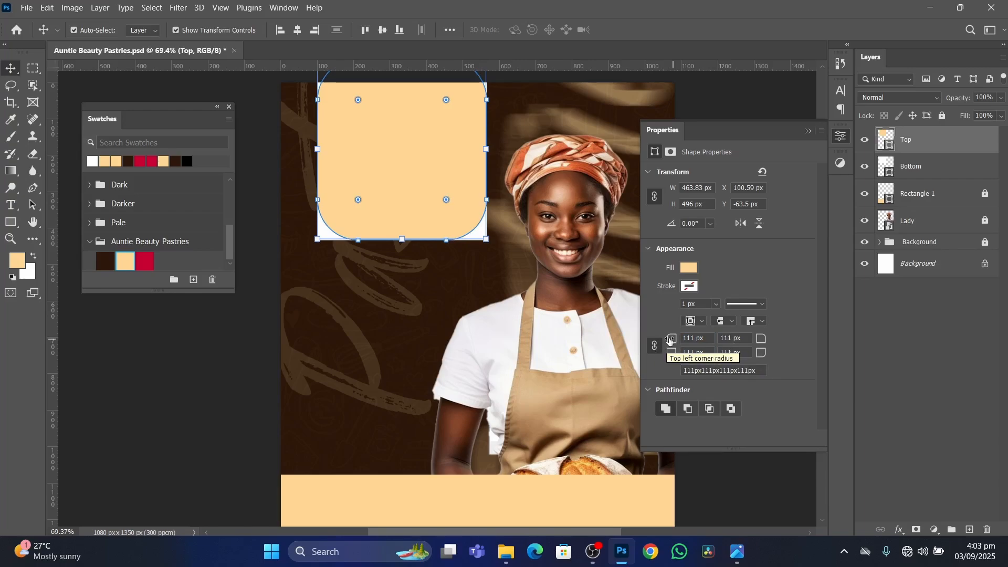
pyautogui.moveTo(671, 342); pyautogui.dragTo(679, 342)
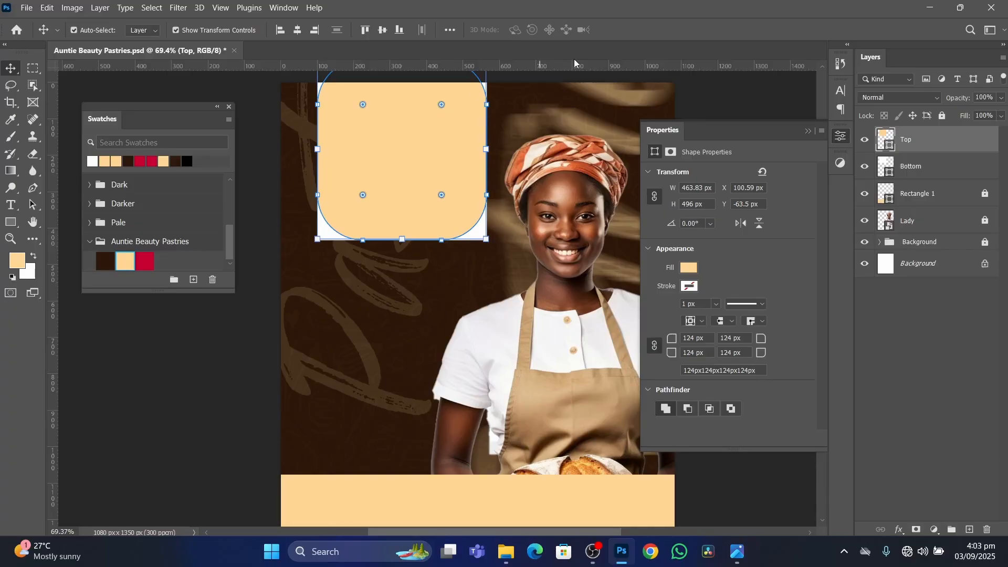
# Unlink the Top rectangle's corner radii, set both upper corners to 0 px and deselect the shape.
pyautogui.scroll(-3, 389, 108)
pyautogui.scroll(2, 394, 136)
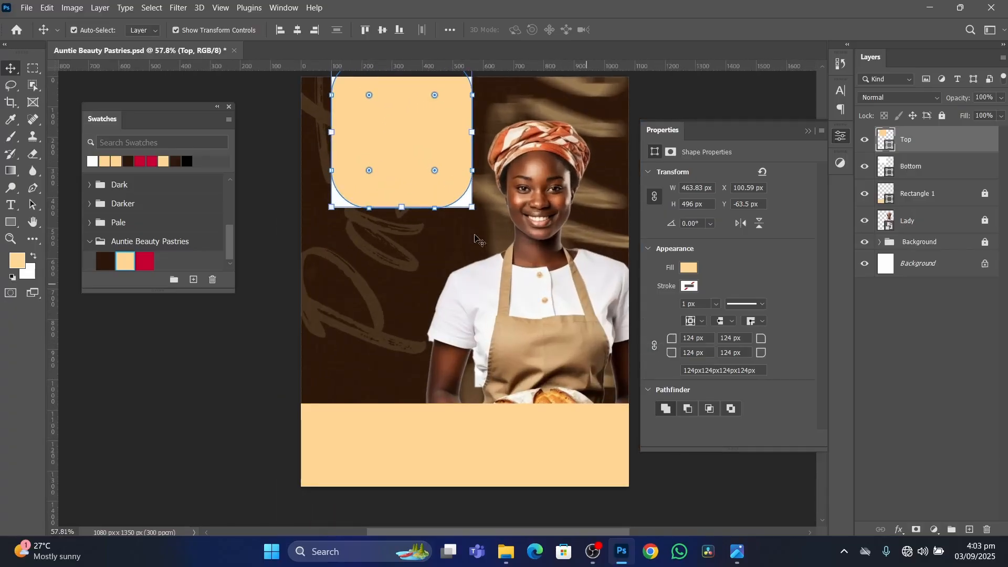
pyautogui.click(707, 341)
pyautogui.write('0')
pyautogui.press('Return')
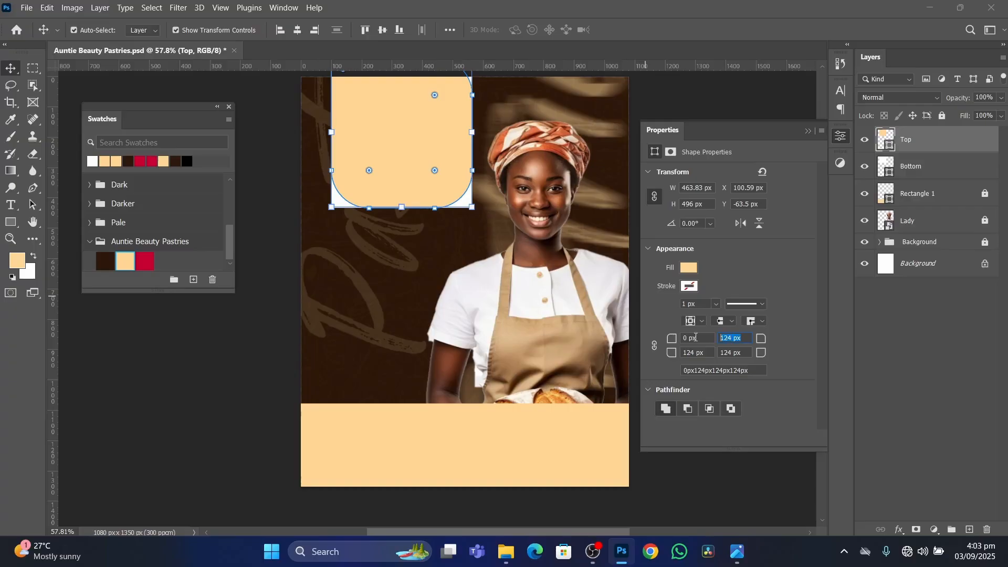
pyautogui.write('0')
pyautogui.press('Return')
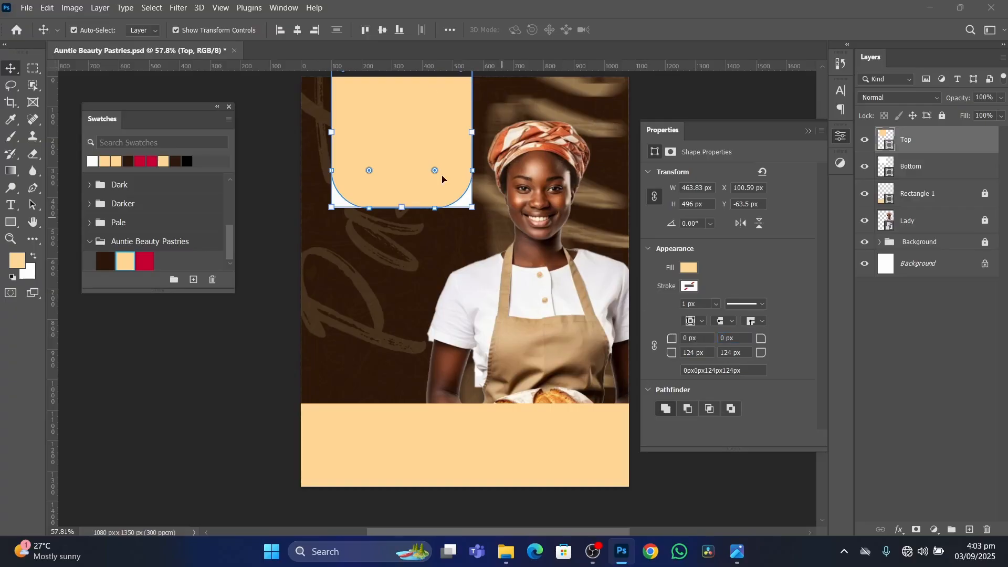
pyautogui.click(727, 117)
pyautogui.scroll(2, 405, 157)
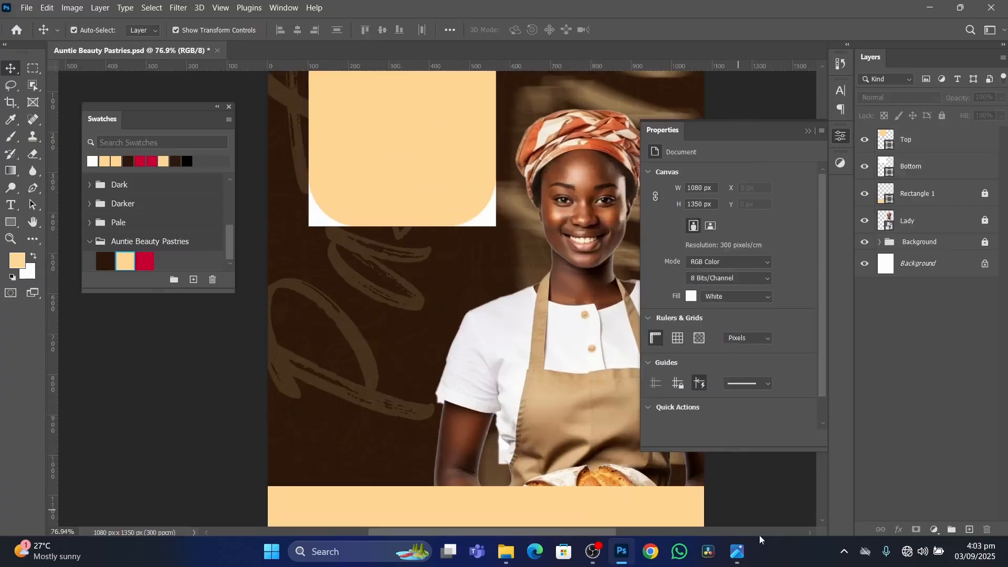
# Check the reference flyer's header corners and load the outline of the Top shape as a selection.
pyautogui.click(737, 551)
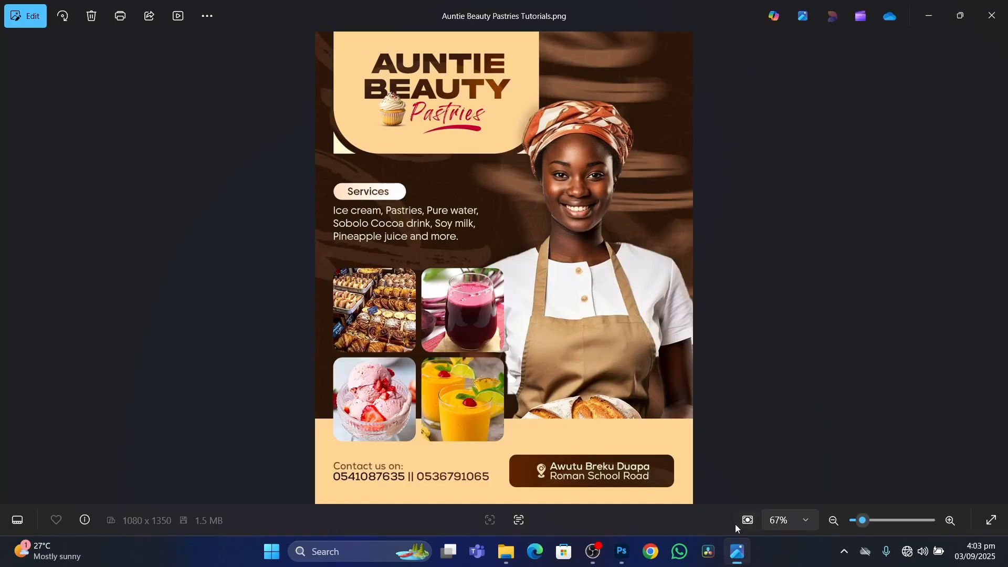
pyautogui.click(737, 550)
pyautogui.click(430, 131)
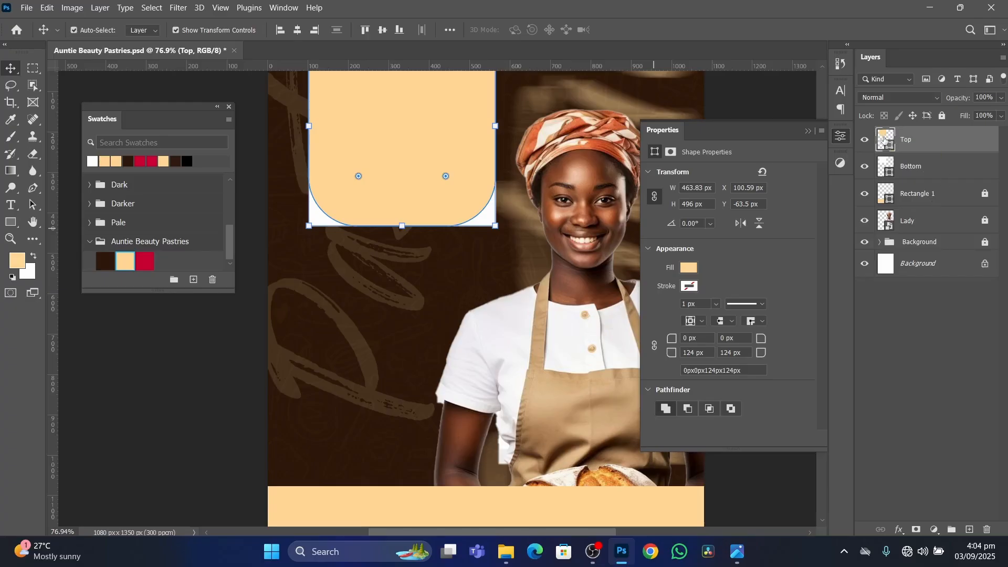
pyautogui.press('ctrl')
pyautogui.press('ctrl')
pyautogui.press('ctrl')
pyautogui.keyDown('ctrl'); pyautogui.click(885, 139); pyautogui.keyUp('ctrl')
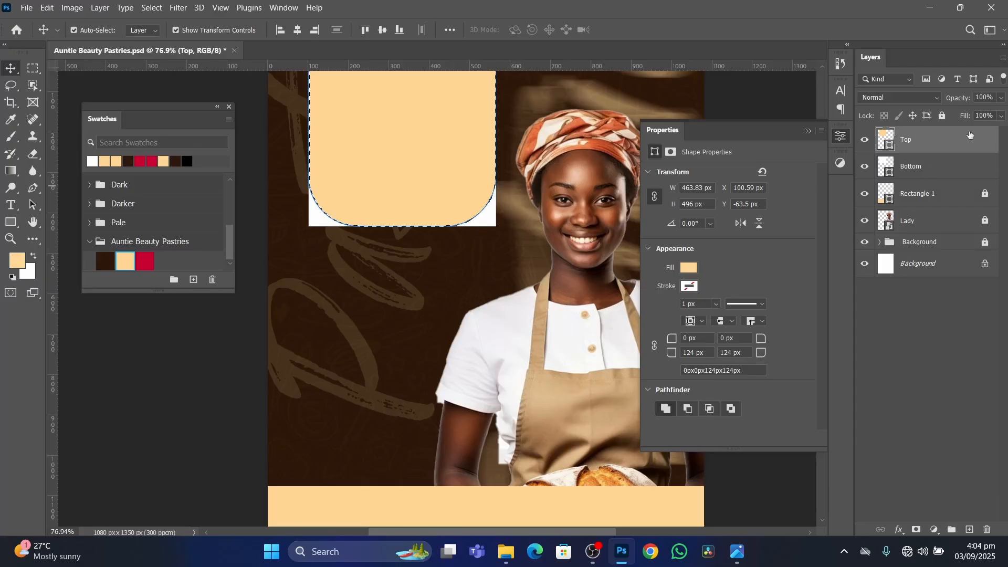
# Rasterize the white Bottom layer while keeping the Top shape's selection active.
pyautogui.click(939, 167)
pyautogui.rightClick(941, 166)
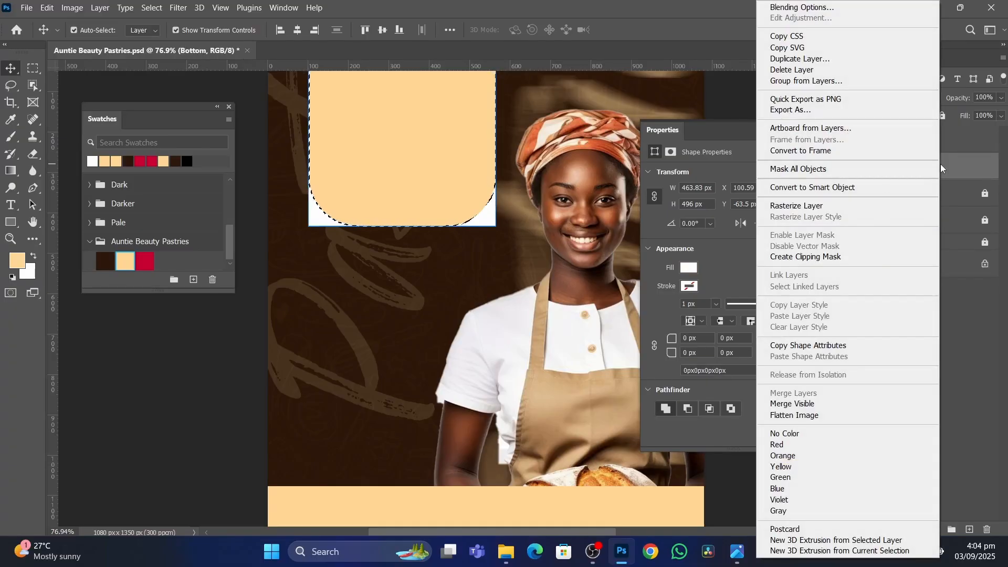
pyautogui.click(813, 209)
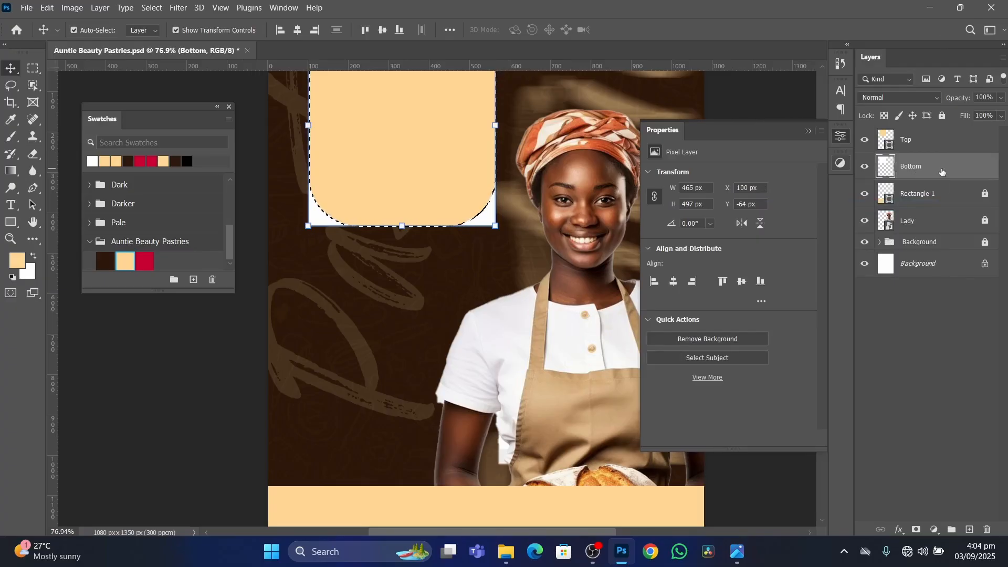
pyautogui.rightClick(943, 173)
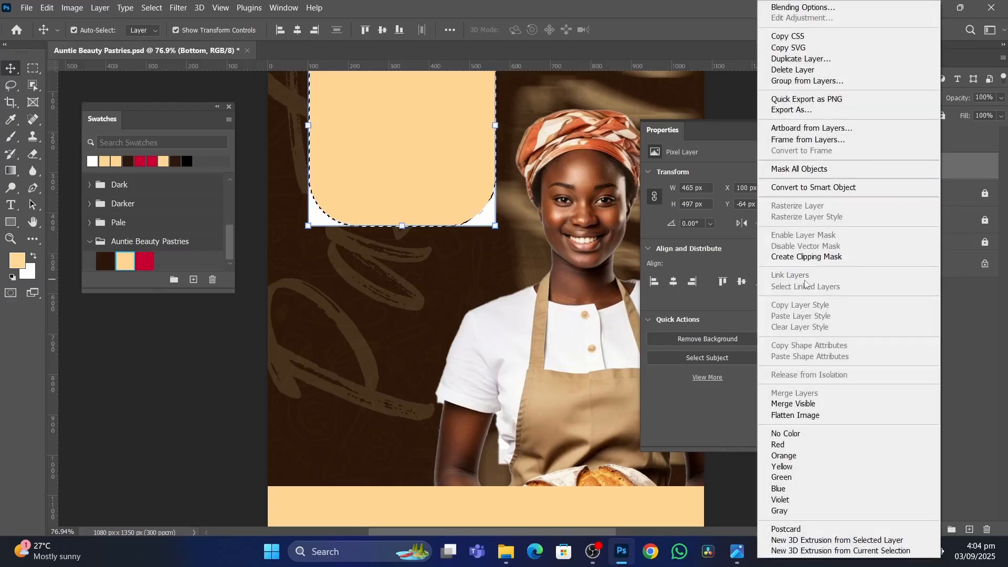
# Make the Top shape layer active and expand its outline selection by 6 pixels.
pyautogui.click(730, 97)
pyautogui.click(944, 146)
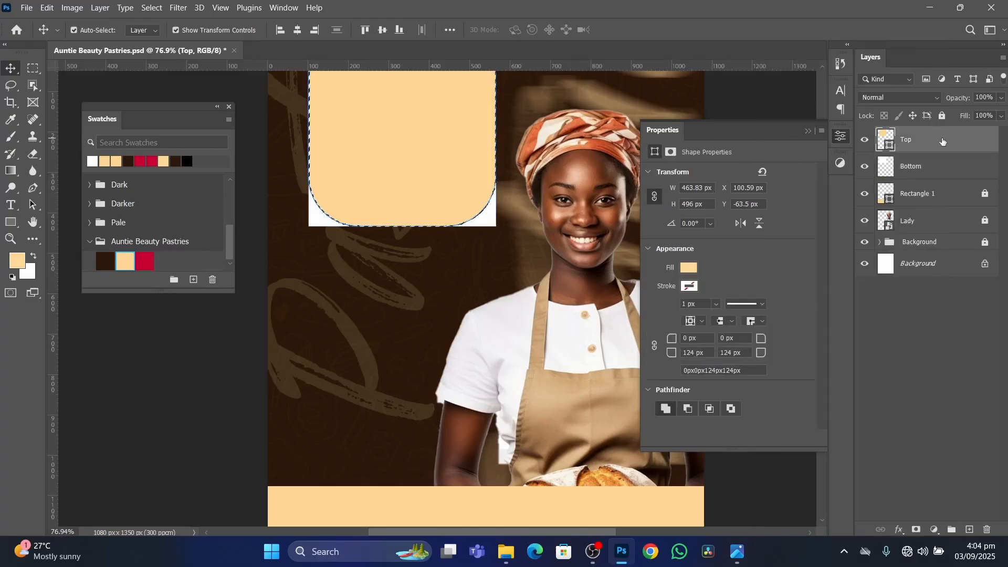
pyautogui.click(150, 9)
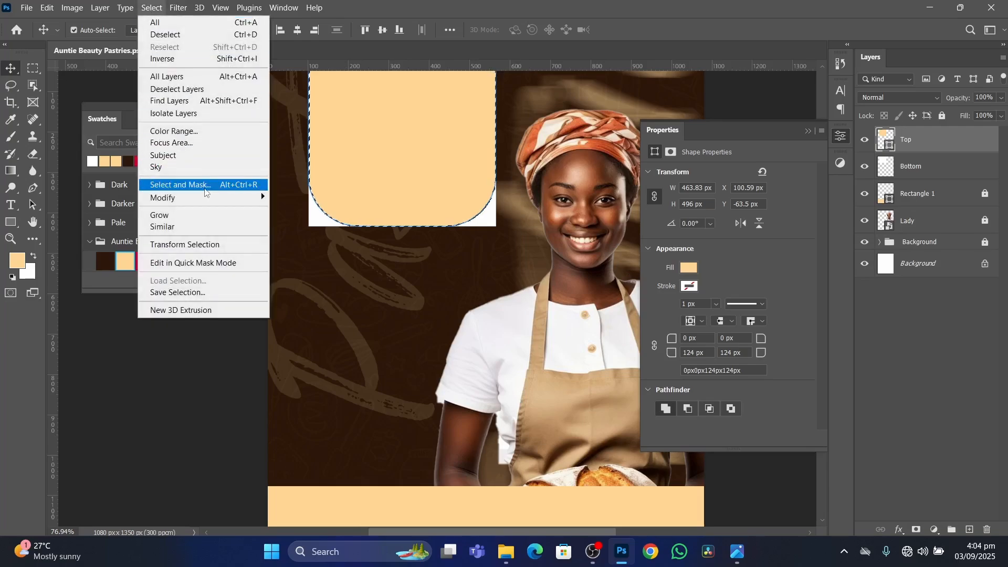
pyautogui.moveTo(208, 202)
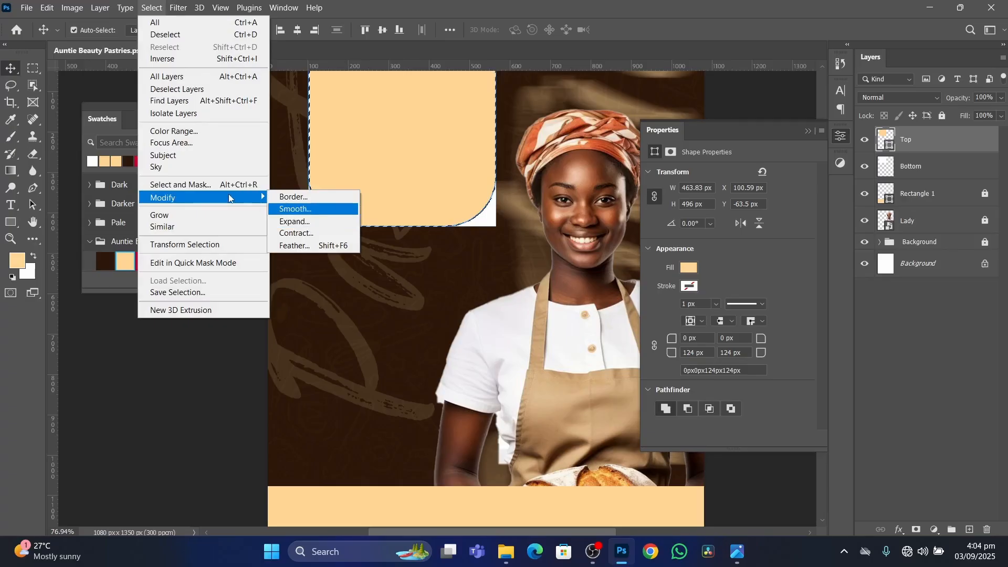
pyautogui.click(151, 7)
pyautogui.click(150, 7)
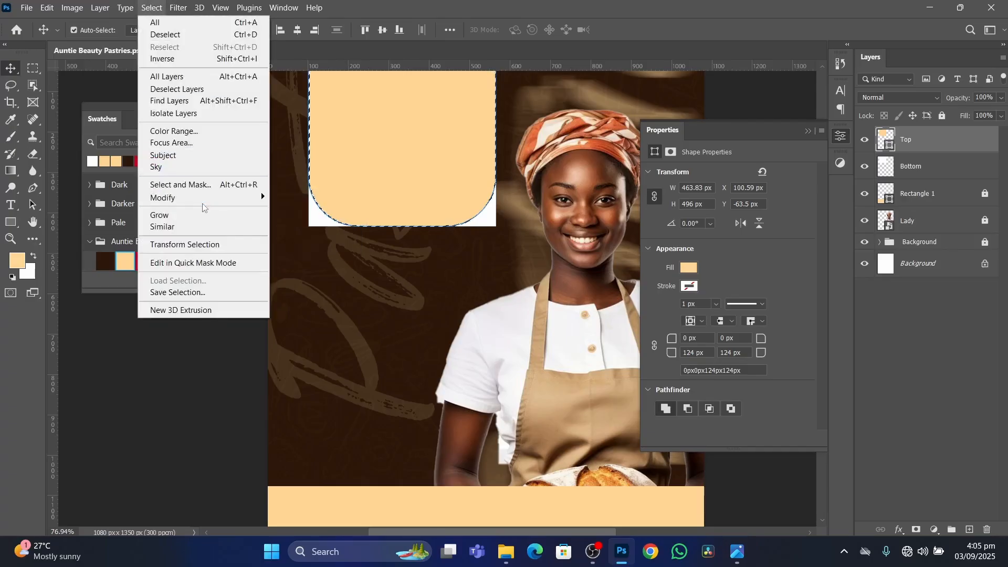
pyautogui.moveTo(208, 198)
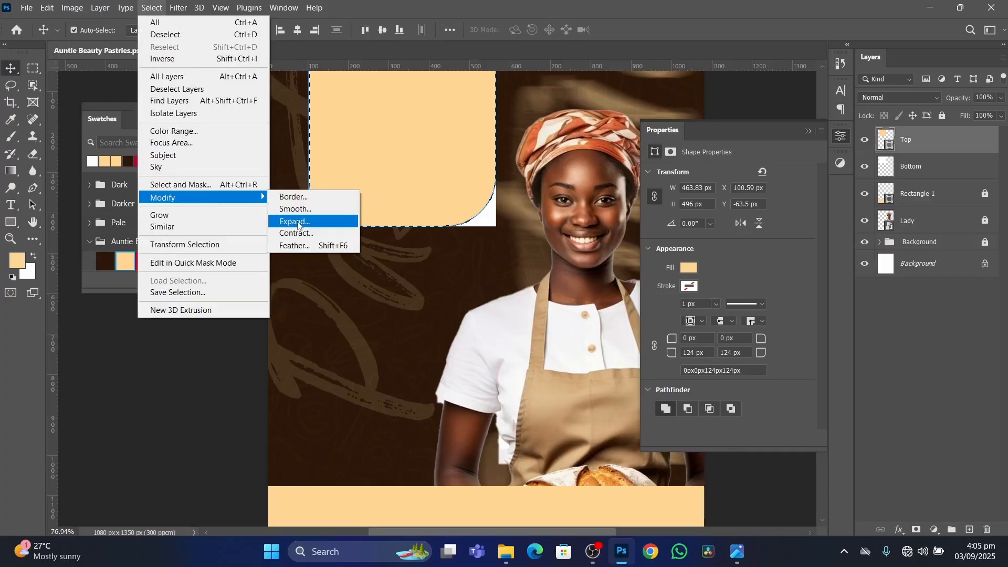
pyautogui.click(296, 222)
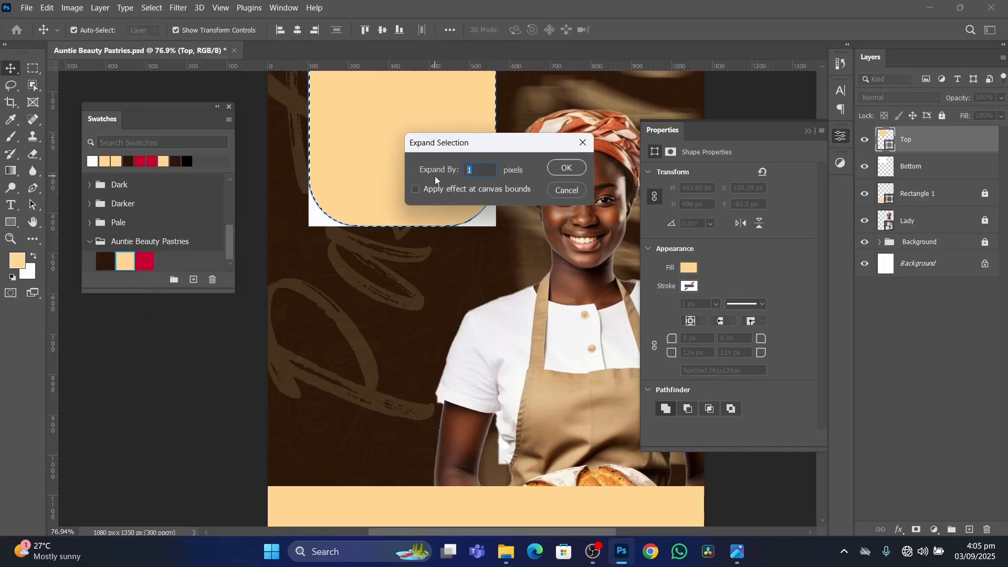
pyautogui.write('6')
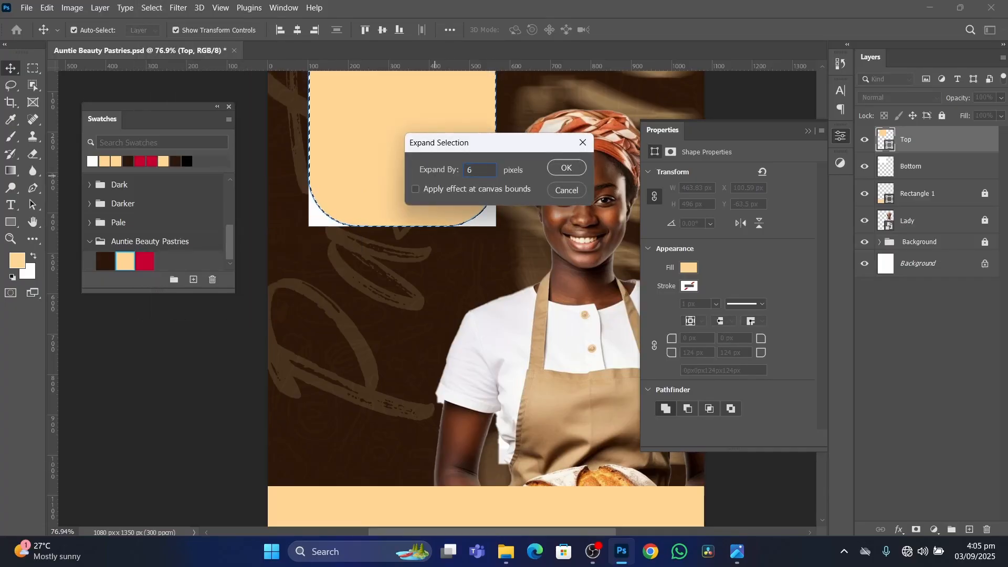
pyautogui.press('Return')
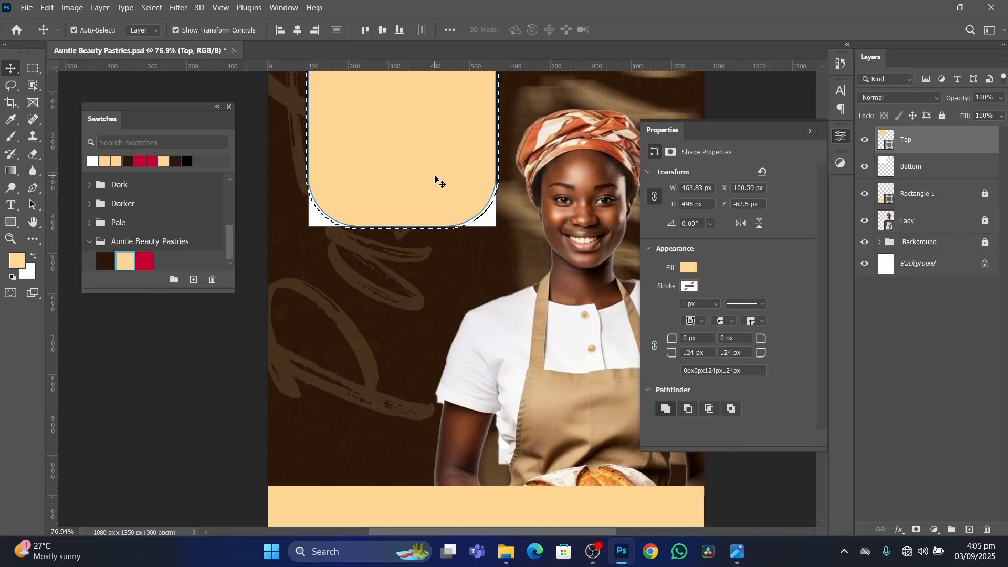
# Delete the selected area from the white Bottom layer, deselect, and compare the corner gap with the reference flyer.
pyautogui.click(945, 172)
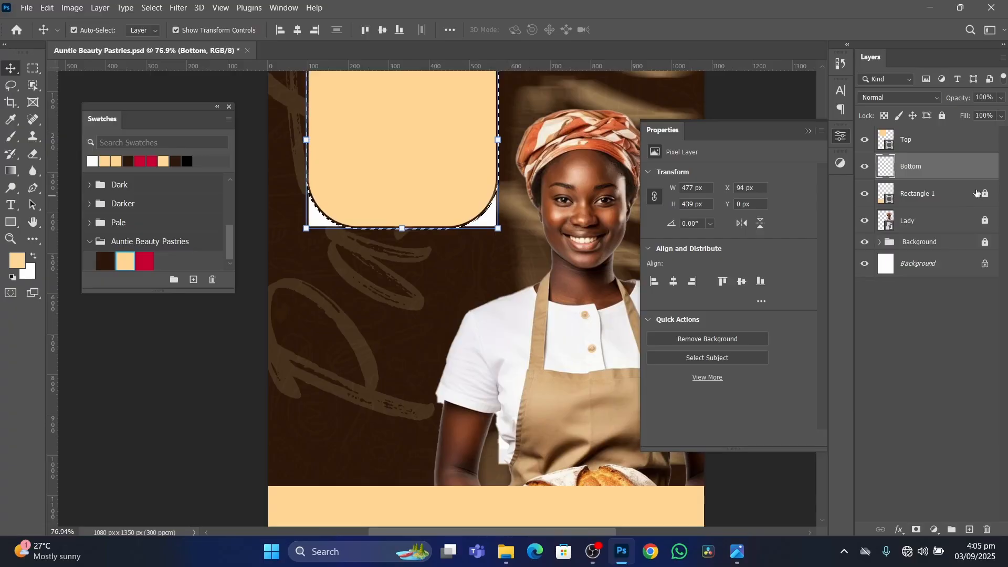
pyautogui.rightClick(970, 168)
pyautogui.click(973, 167)
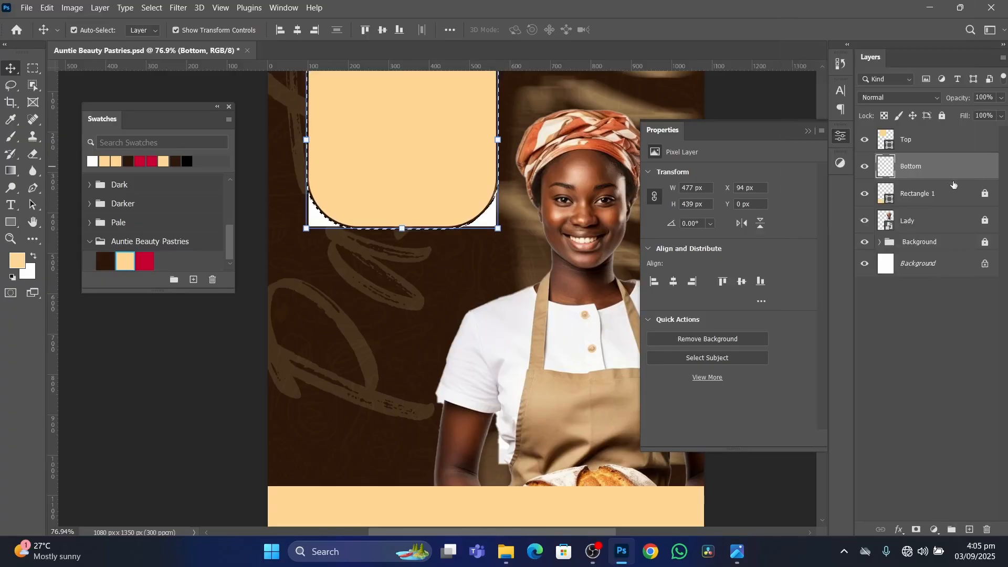
pyautogui.hotkey('ctrl', 'd')
pyautogui.scroll(-3, 395, 202)
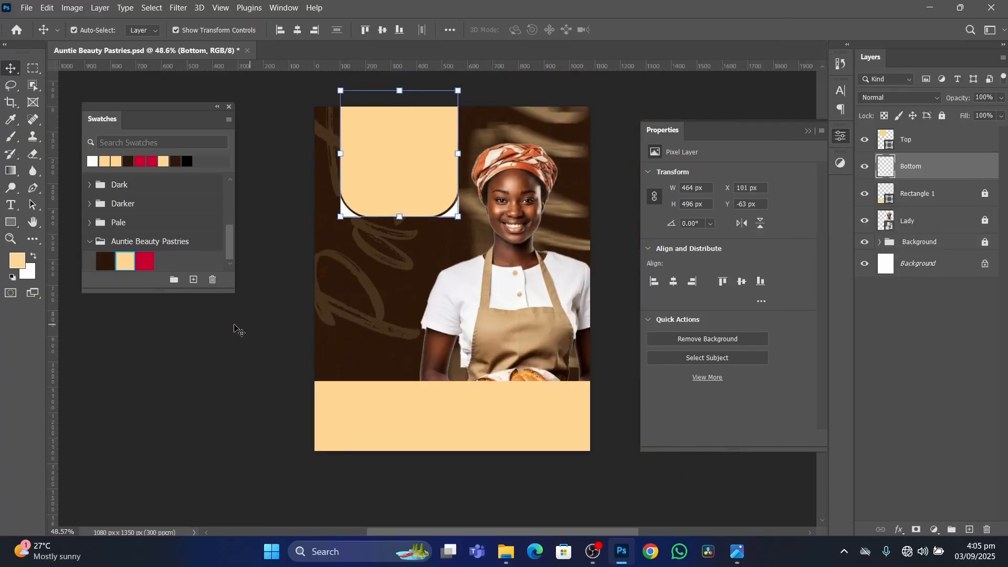
pyautogui.click(235, 325)
pyautogui.scroll(4, 428, 171)
pyautogui.scroll(-2, 428, 174)
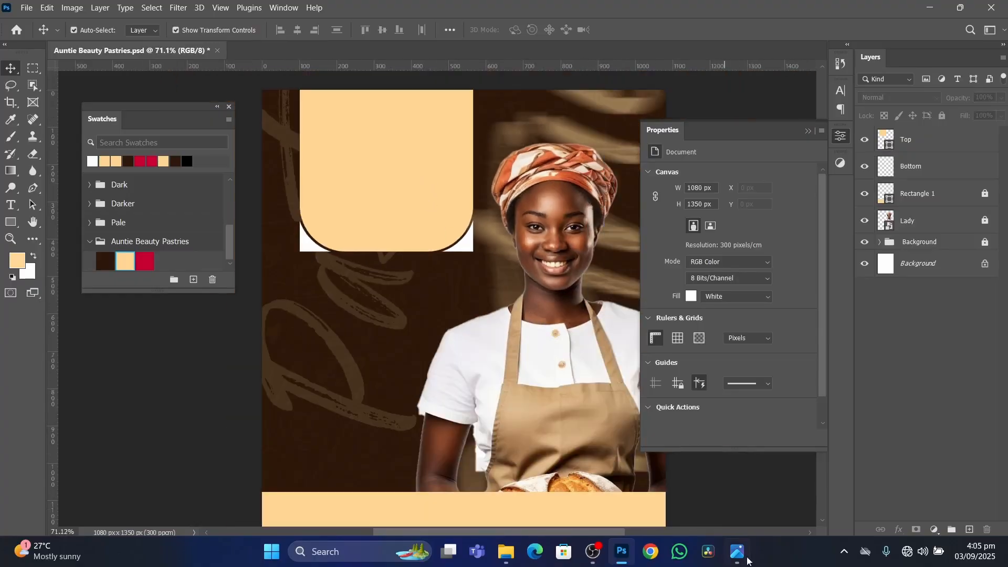
pyautogui.click(740, 556)
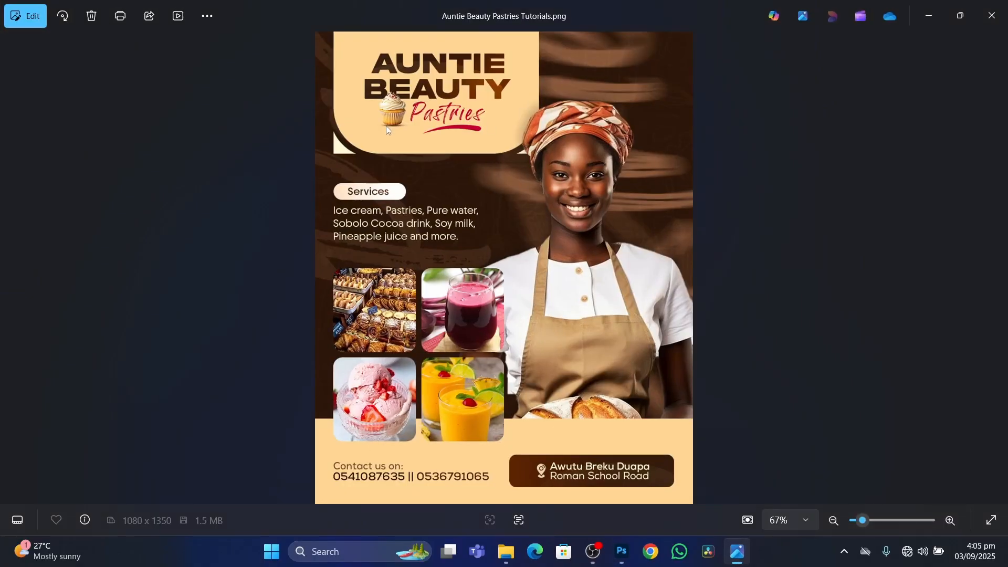
pyautogui.click(622, 552)
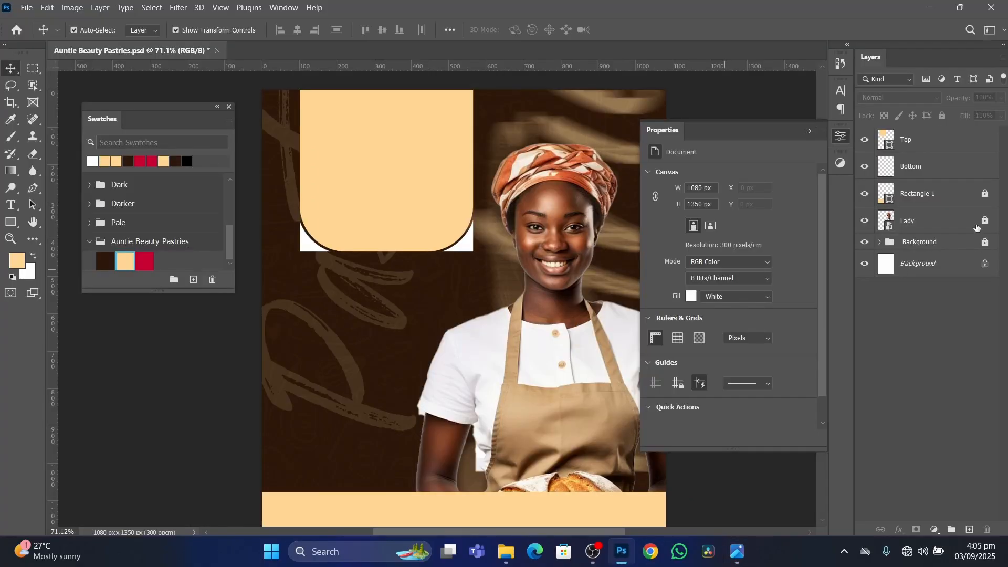
# Try nudging the Top shape upward to change the corner gap and return it to its previous position.
pyautogui.click(946, 144)
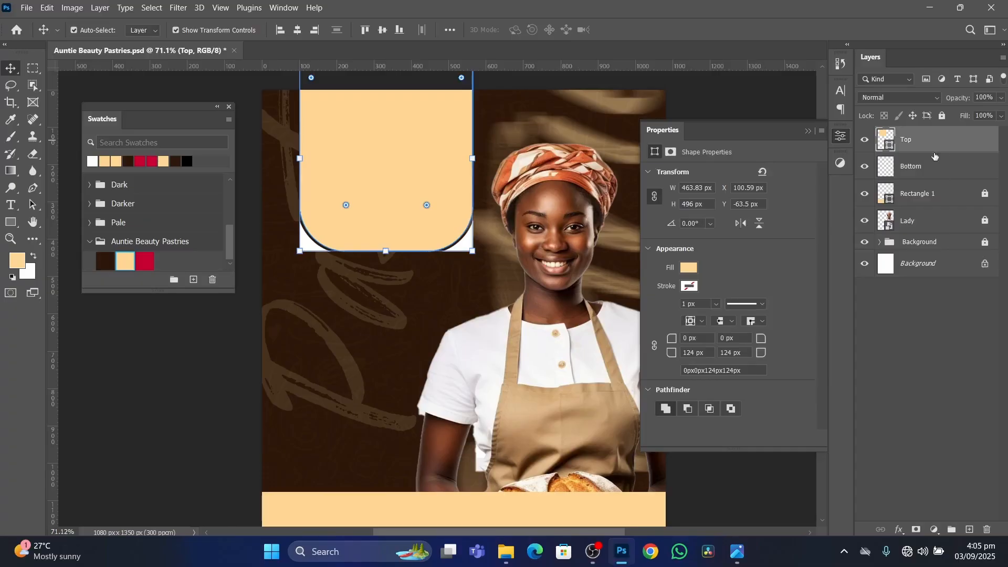
pyautogui.press('Up')
pyautogui.press('Up')
pyautogui.press('Up')
pyautogui.press('Up')
pyautogui.press('Up')
pyautogui.press('Up')
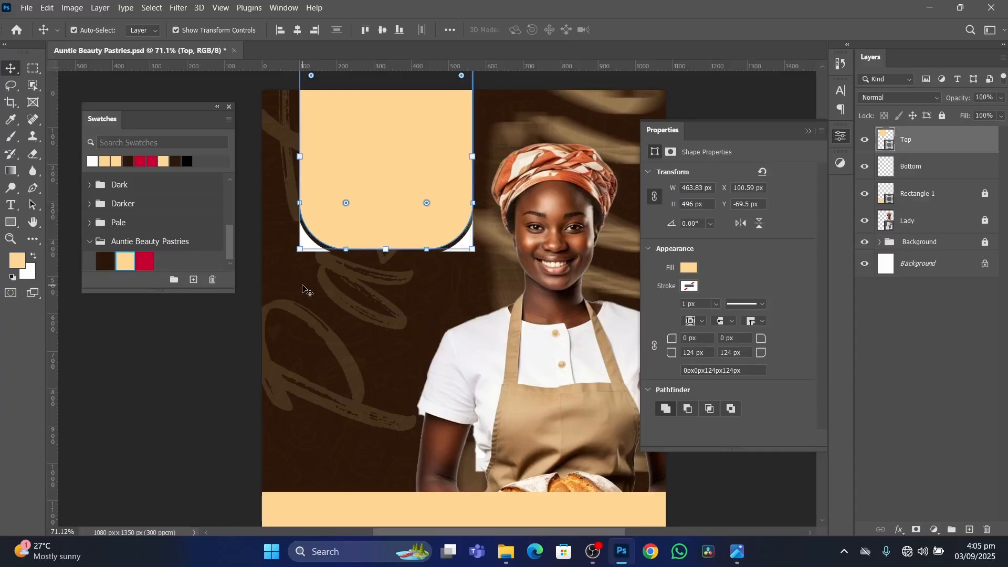
pyautogui.press('Up')
pyautogui.press('Up')
pyautogui.press('Up')
pyautogui.press('Up')
pyautogui.hotkey('shift', 'Down')
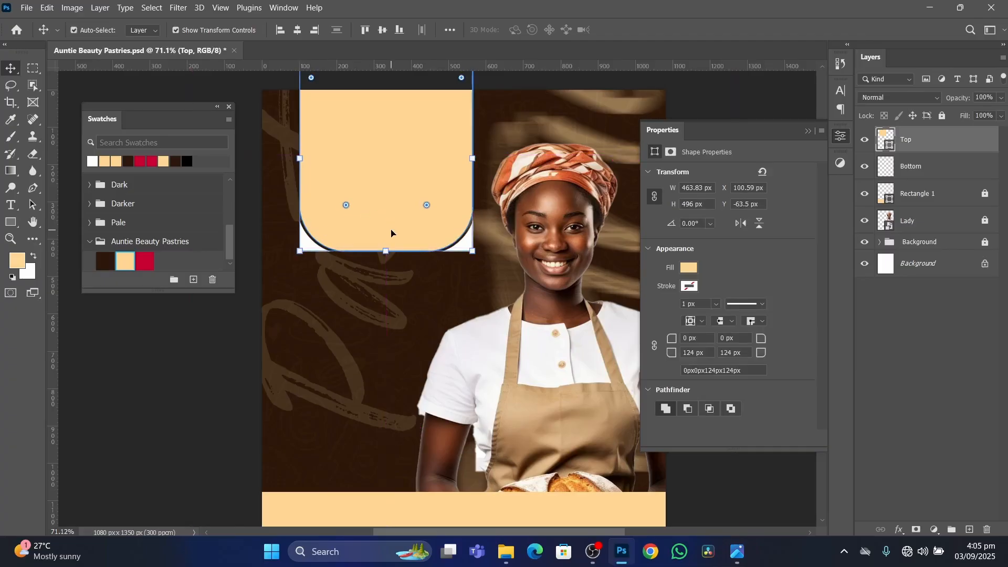
pyautogui.click(124, 367)
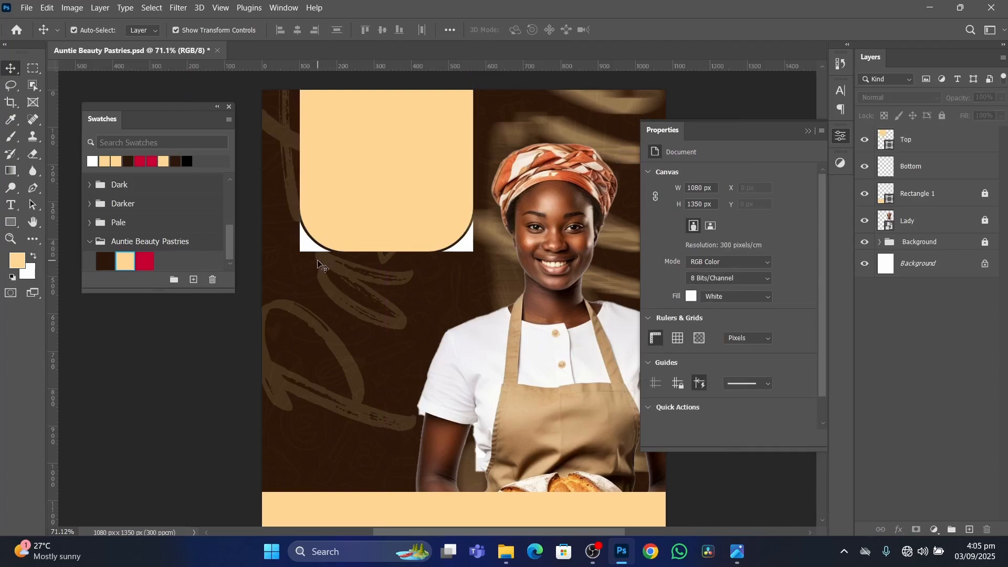
# Load the Top shape's outline as a selection and expand it by 8 pixels.
pyautogui.scroll(2, 306, 198)
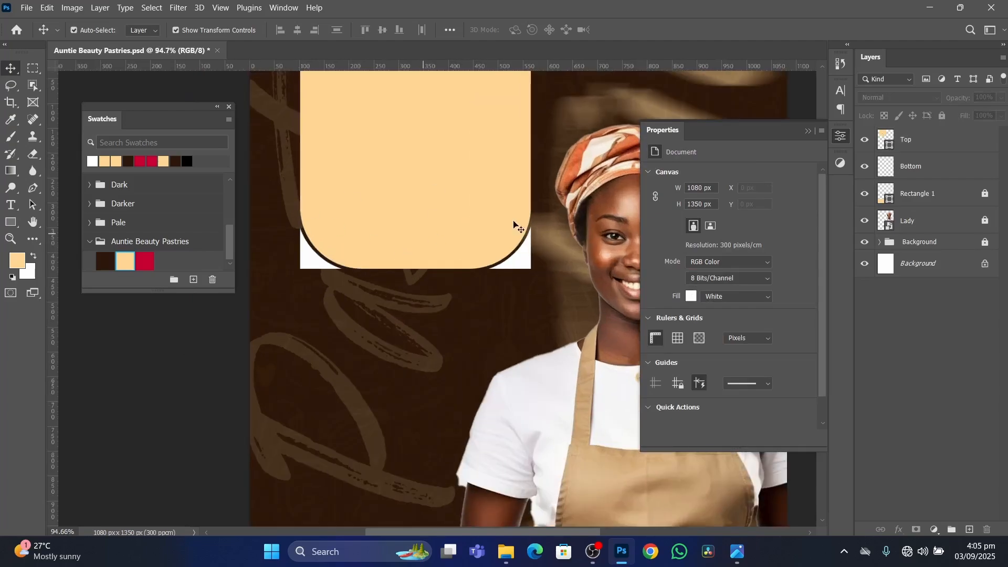
pyautogui.press('ctrl')
pyautogui.keyDown('ctrl'); pyautogui.click(886, 139); pyautogui.keyUp('ctrl')
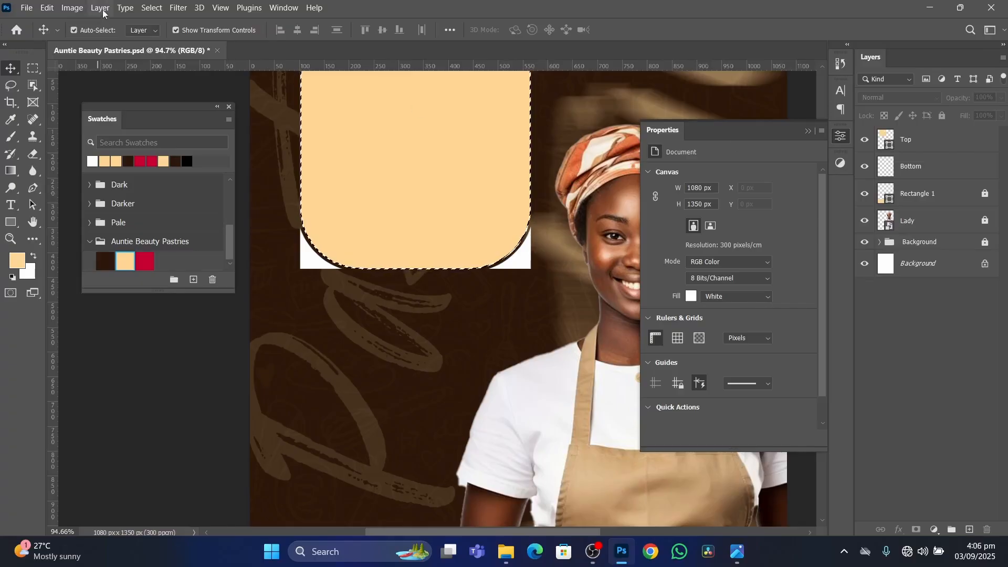
pyautogui.click(151, 8)
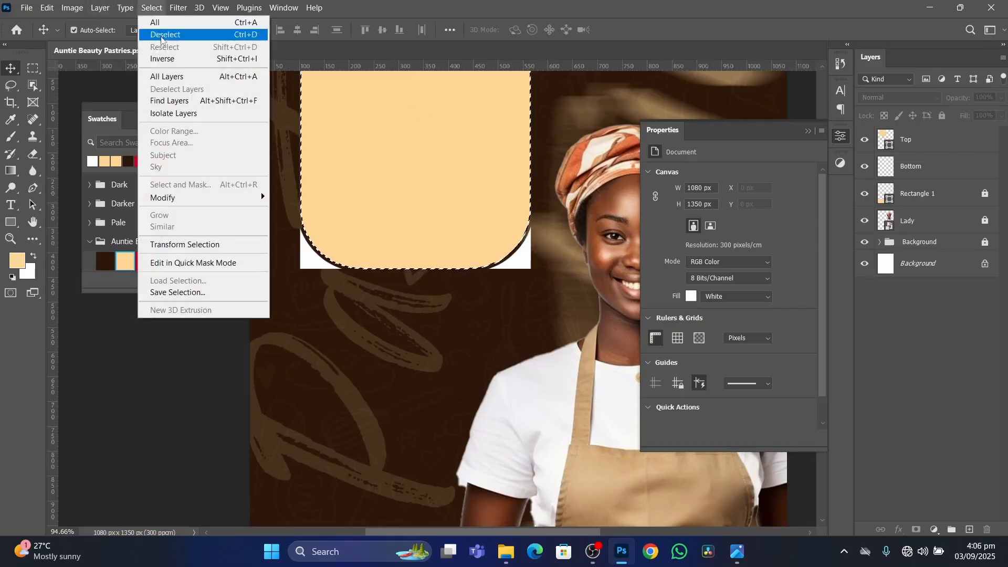
pyautogui.click(902, 131)
pyautogui.click(904, 137)
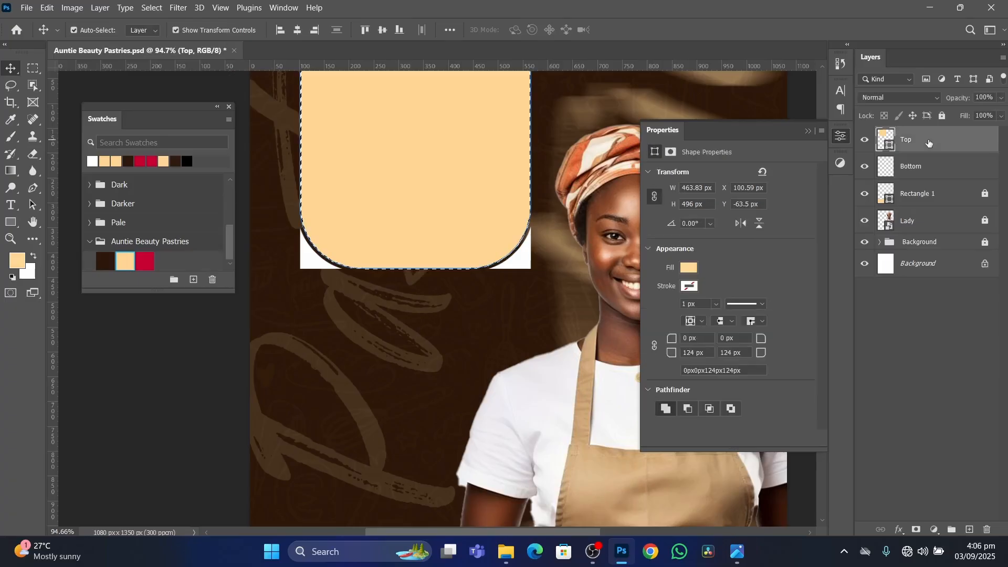
pyautogui.click(150, 8)
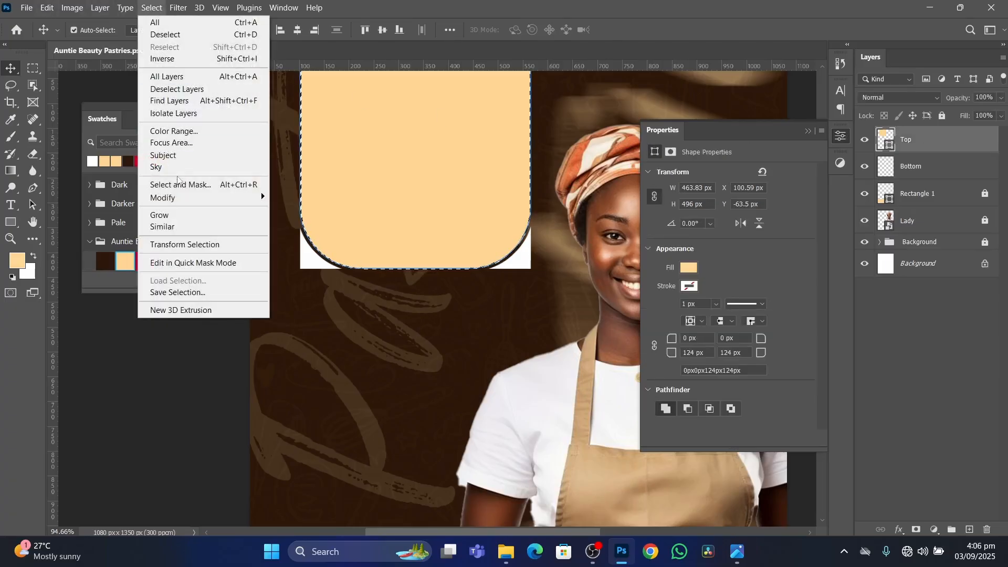
pyautogui.moveTo(192, 198)
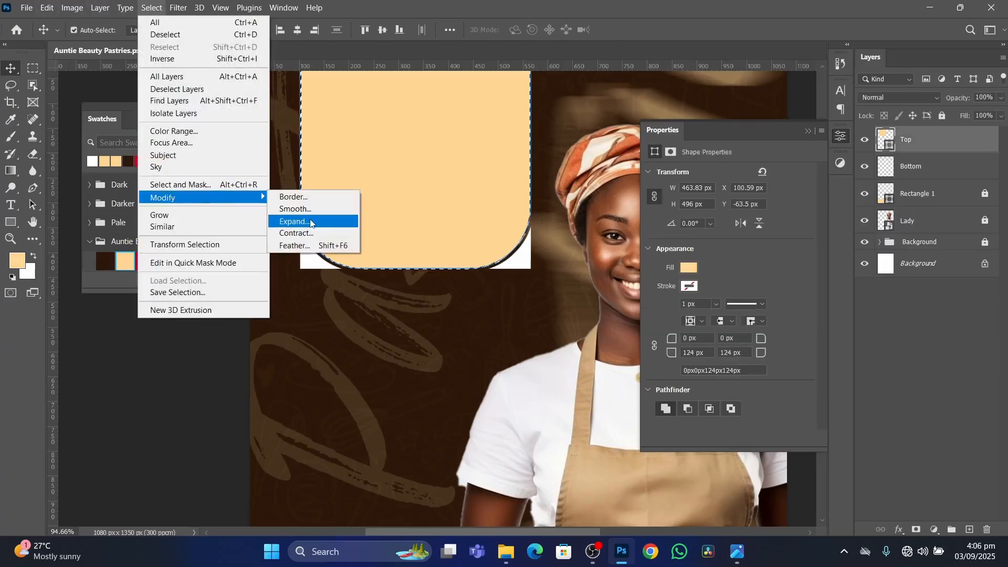
pyautogui.click(294, 221)
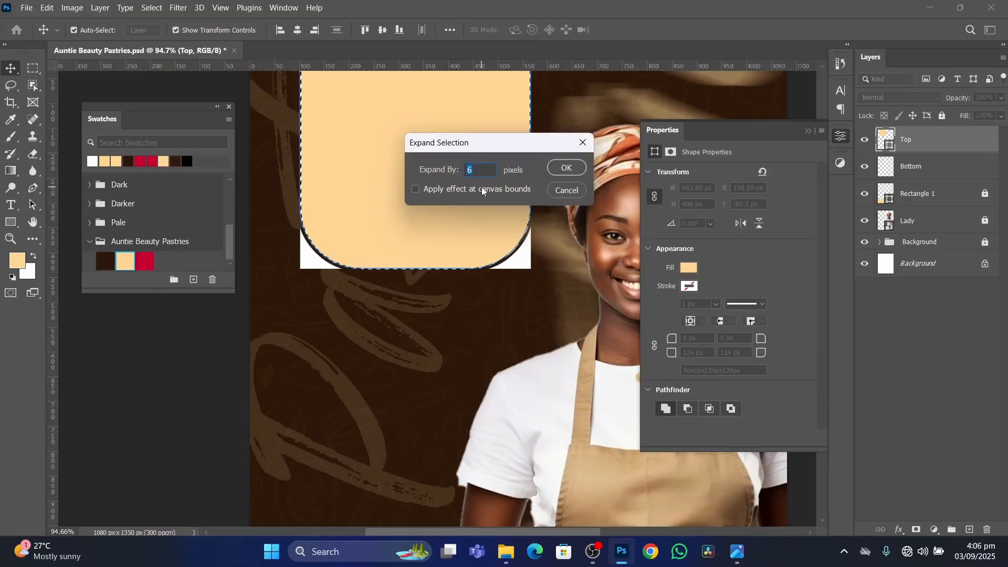
pyautogui.write('8')
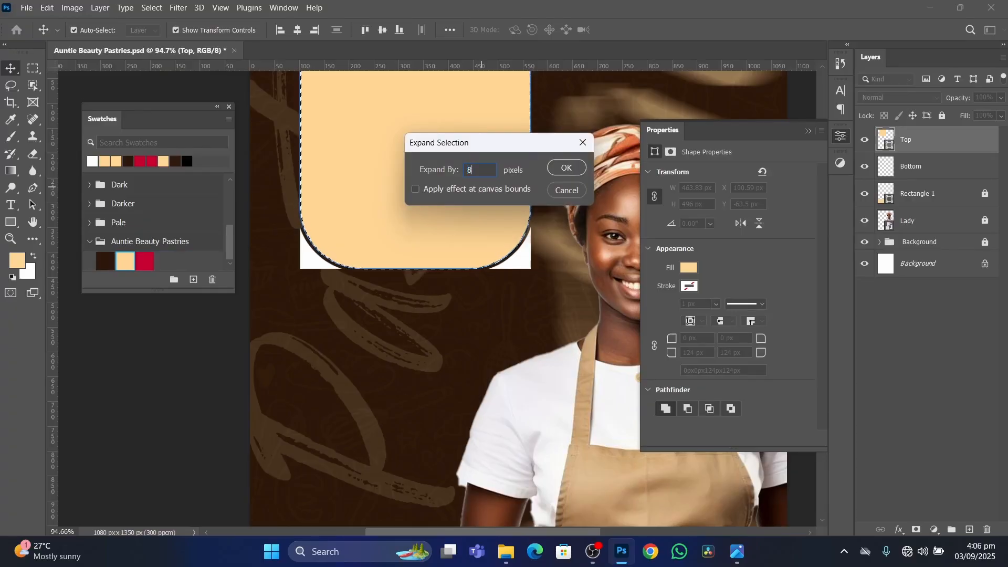
pyautogui.press('Return')
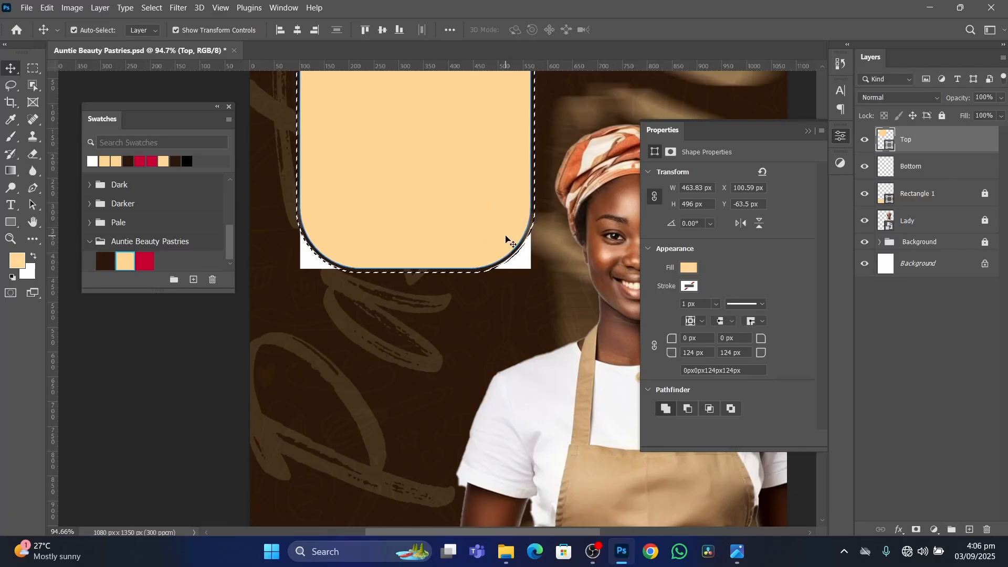
# Remove the area inside the expanded selection from the white Bottom layer and clear the selection.
pyautogui.click(945, 171)
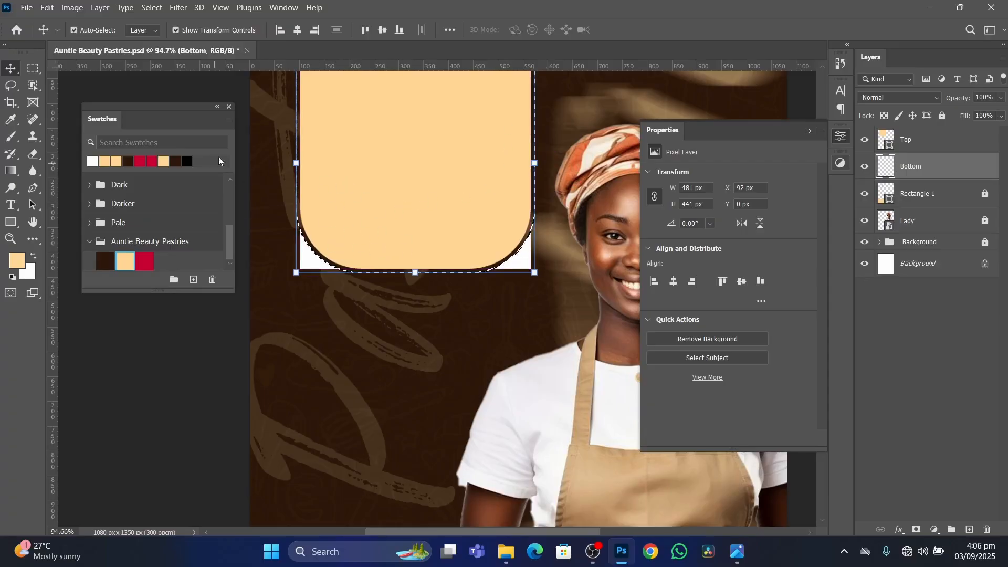
pyautogui.hotkey('ctrl', 'd')
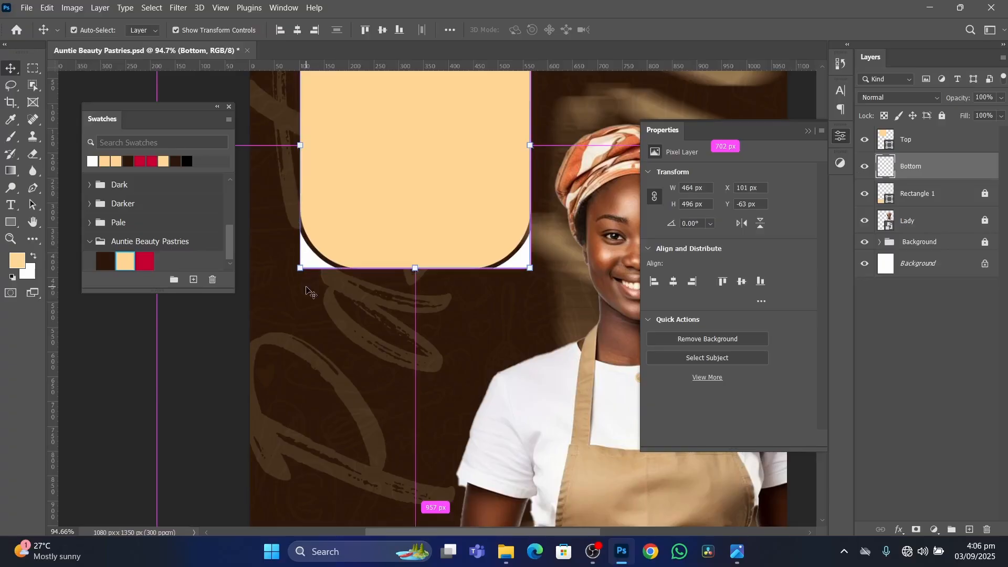
pyautogui.scroll(-1, 399, 285)
pyautogui.scroll(-4, 399, 285)
pyautogui.click(240, 359)
pyautogui.scroll(4, 417, 255)
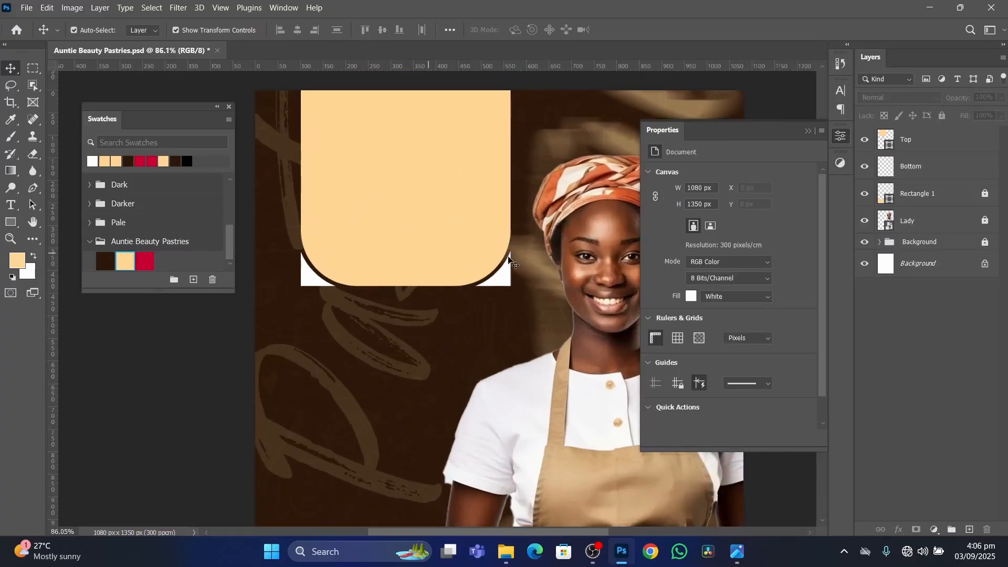
# Move the Top and Bottom layers upward together to a Y position of about -107 px and deselect them.
pyautogui.click(933, 162)
pyautogui.keyDown('shift'); pyautogui.click(935, 146); pyautogui.keyUp('shift')
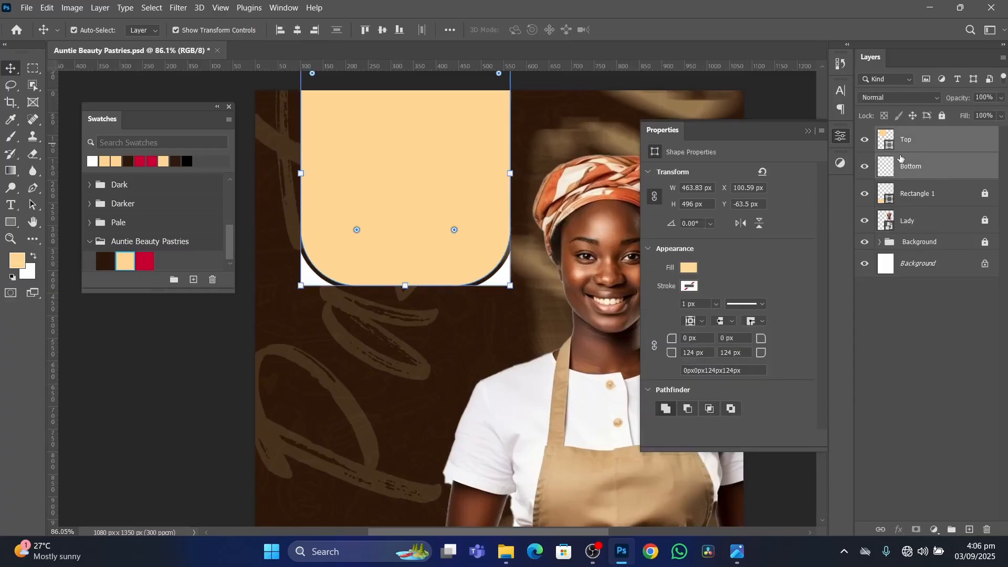
pyautogui.moveTo(464, 205); pyautogui.dragTo(459, 184)
pyautogui.click(173, 385)
pyautogui.scroll(-3, 475, 199)
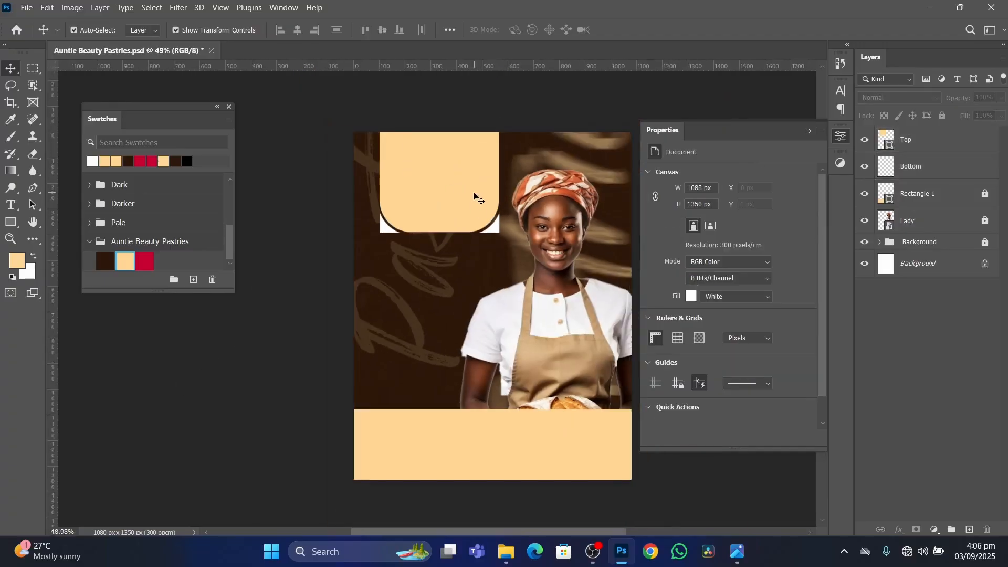
# Switch to the image viewer to check the header panel on the finished flyer and return to the Photoshop design.
pyautogui.click(737, 551)
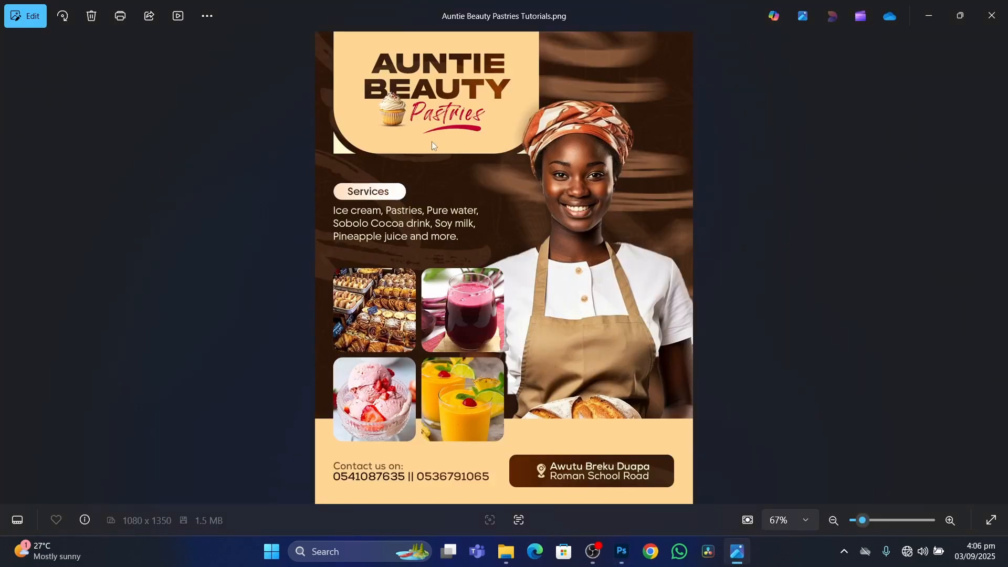
pyautogui.click(622, 551)
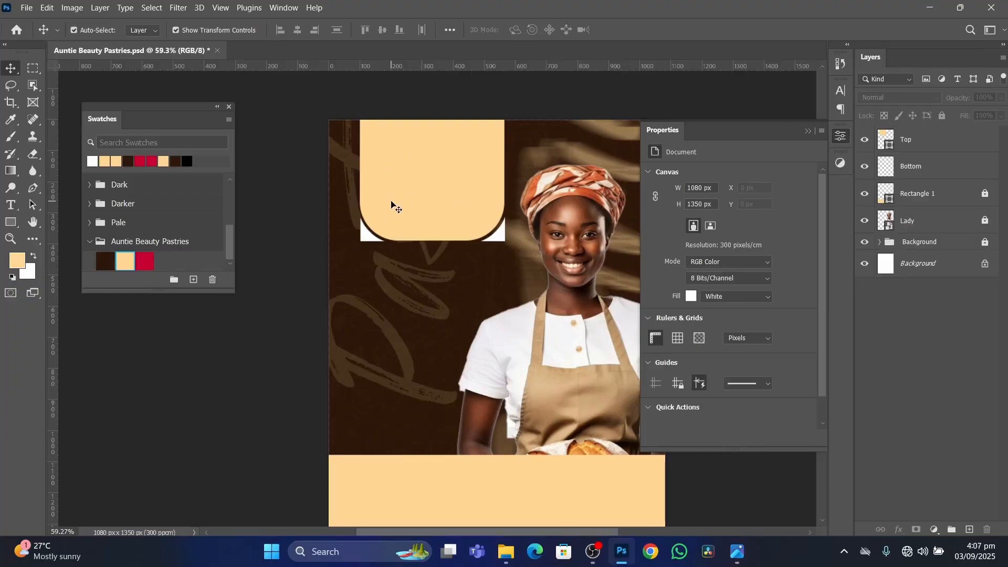
pyautogui.click(738, 560)
pyautogui.click(738, 560)
# Group the Top and Bottom layers together.
pyautogui.click(947, 172)
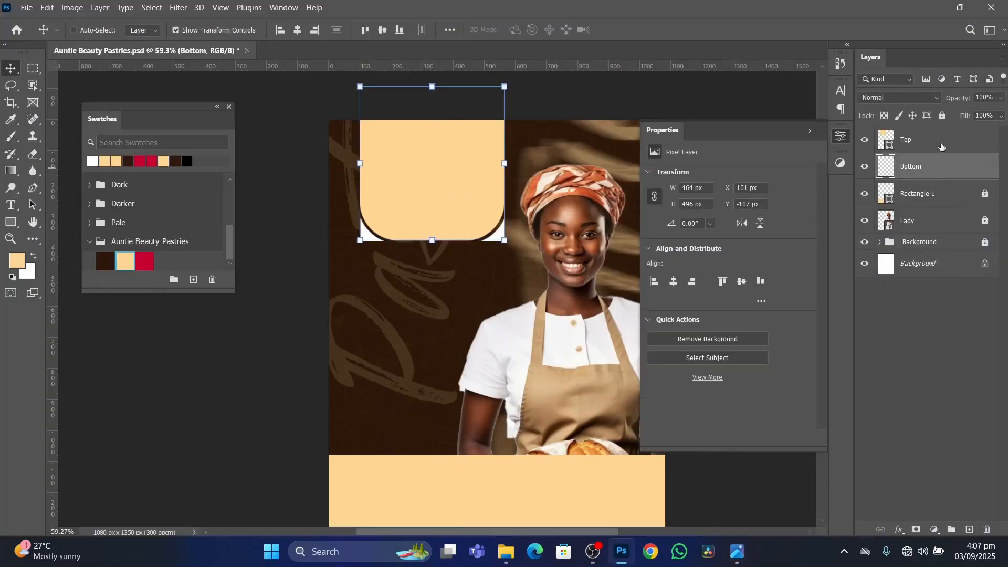
pyautogui.keyDown('ctrl'); pyautogui.click(941, 146); pyautogui.keyUp('ctrl')
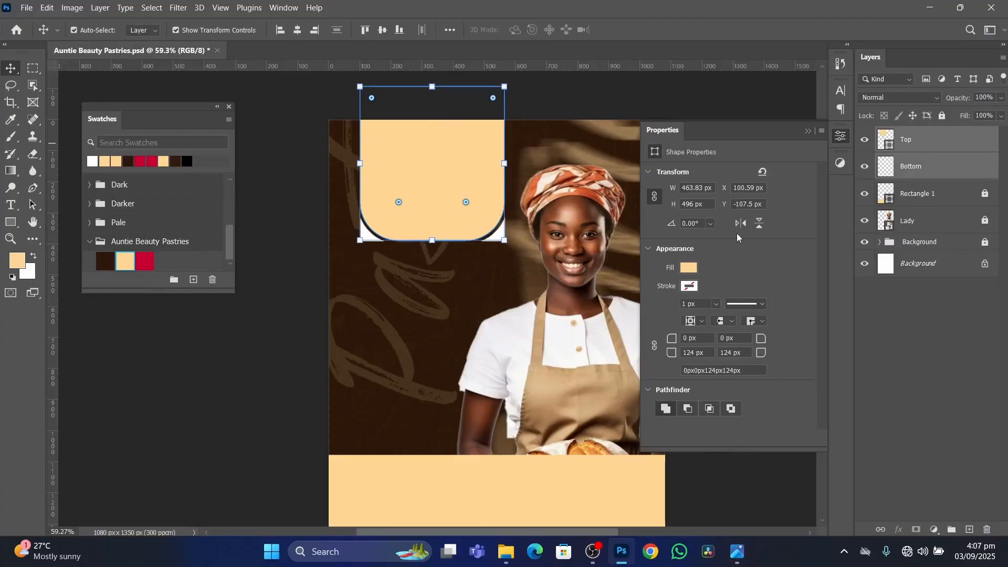
pyautogui.hotkey('ctrl', 'g')
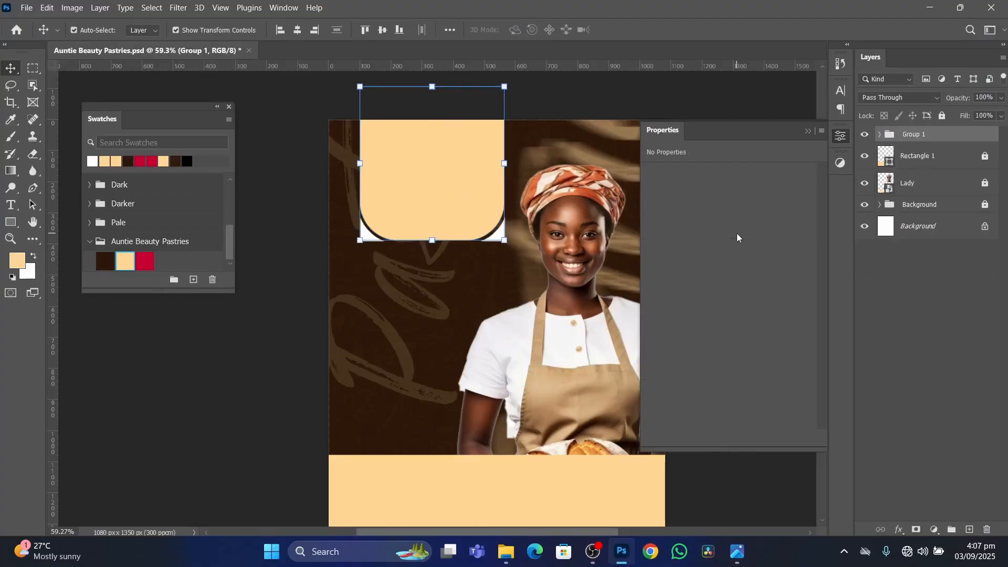
# Rename the new layer group as Card, lock it completely and deselect it.
pyautogui.doubleClick(911, 133)
pyautogui.write('Card')
pyautogui.press('Return')
pyautogui.click(943, 116)
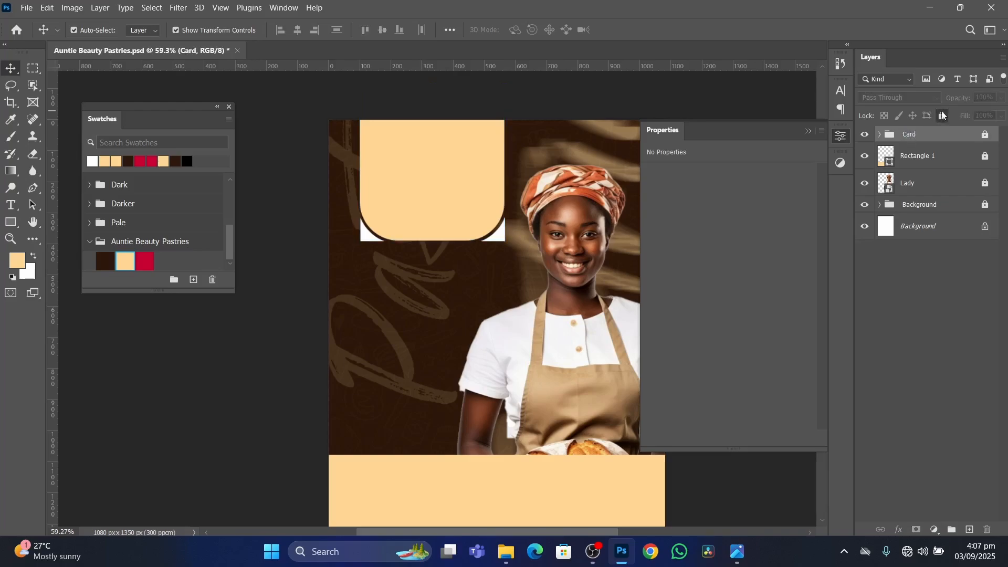
pyautogui.click(756, 110)
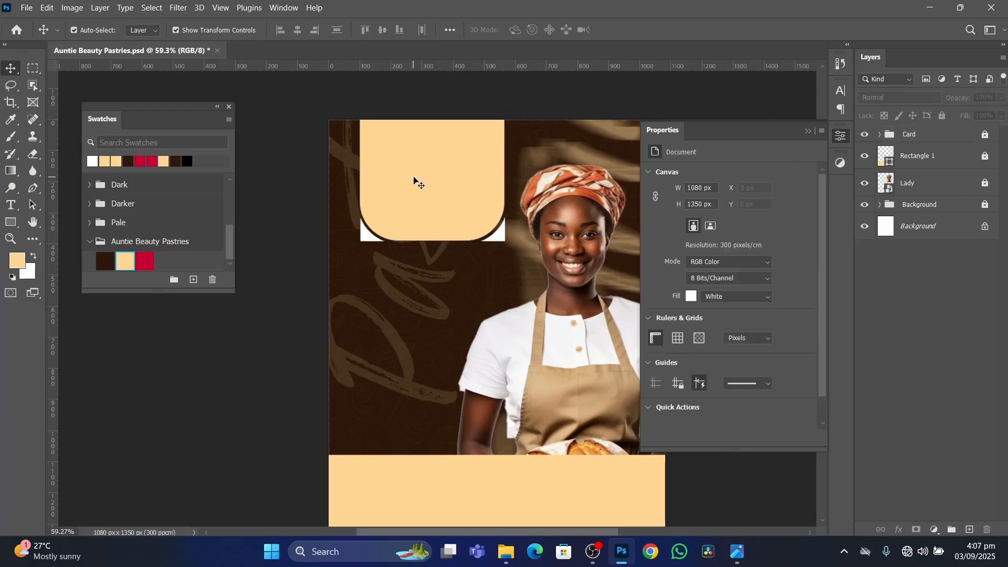
# Collapse the Properties panel and set the Horizontal Type tool's text colour to the dark brown Primary swatch (#2c1709).
pyautogui.scroll(1, 436, 217)
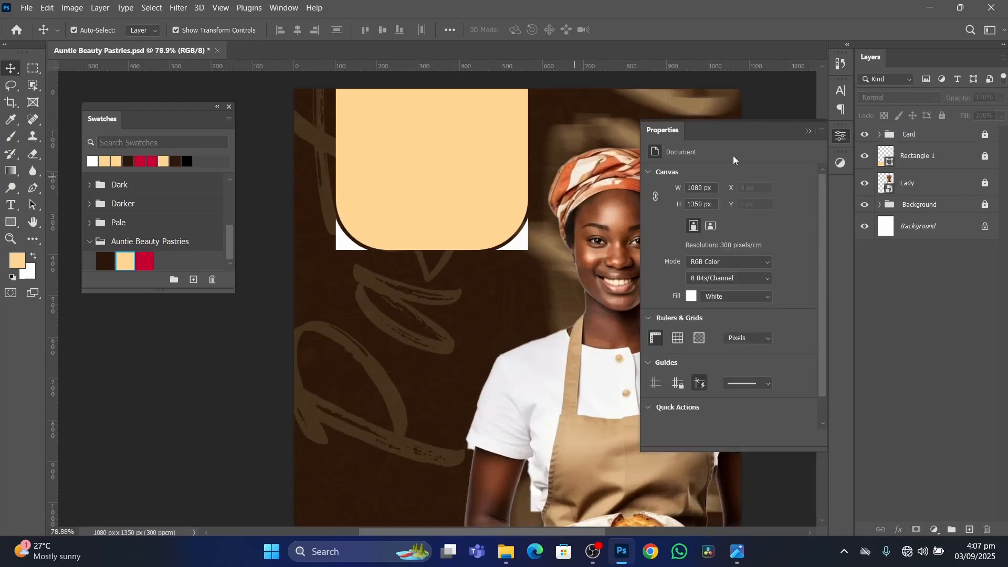
pyautogui.click(810, 132)
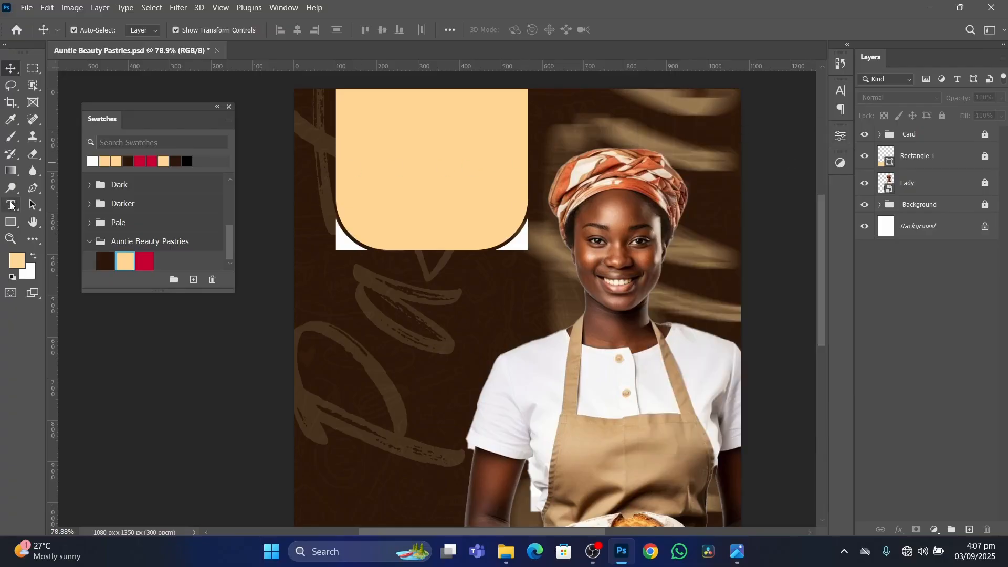
pyautogui.click(11, 206)
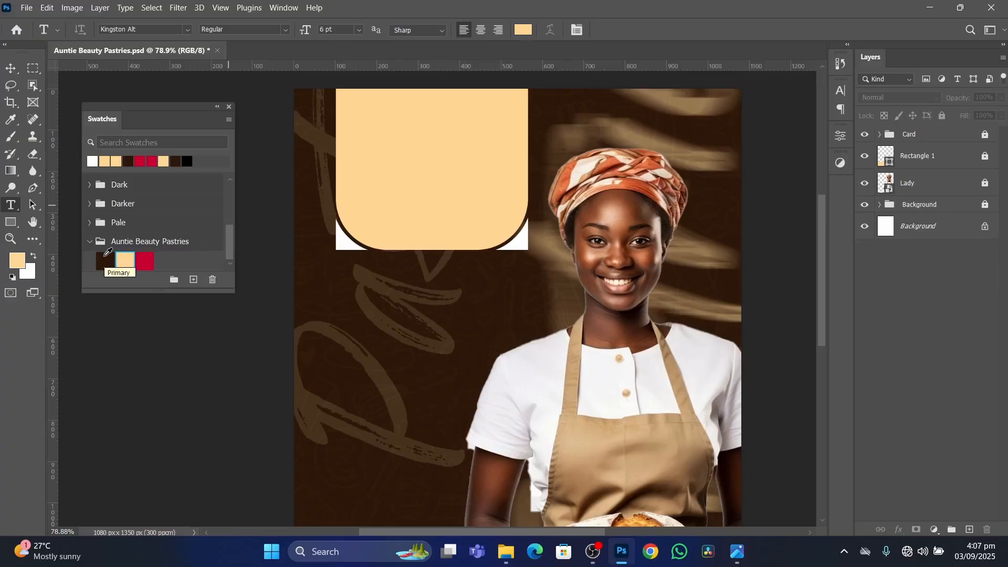
pyautogui.click(524, 30)
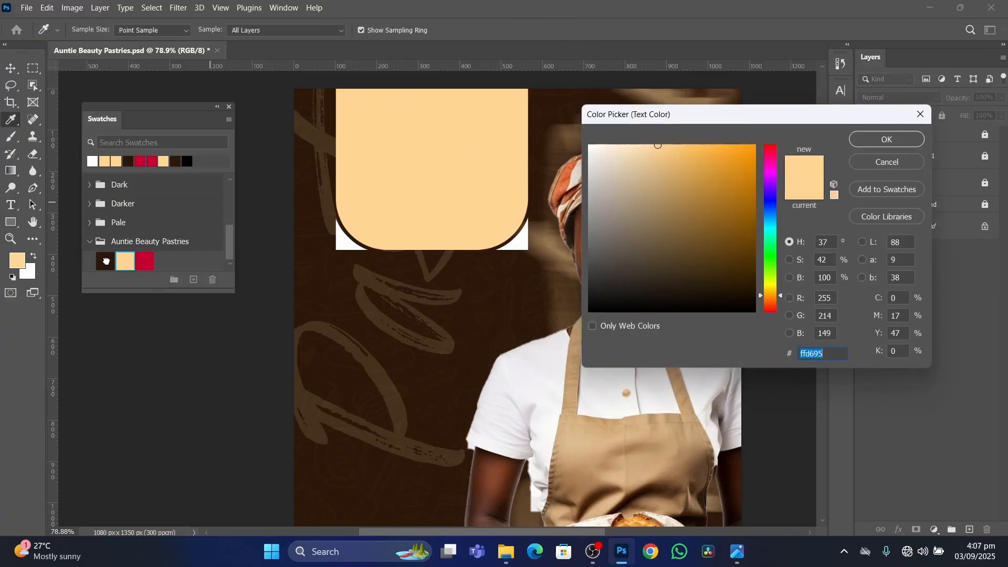
pyautogui.click(110, 257)
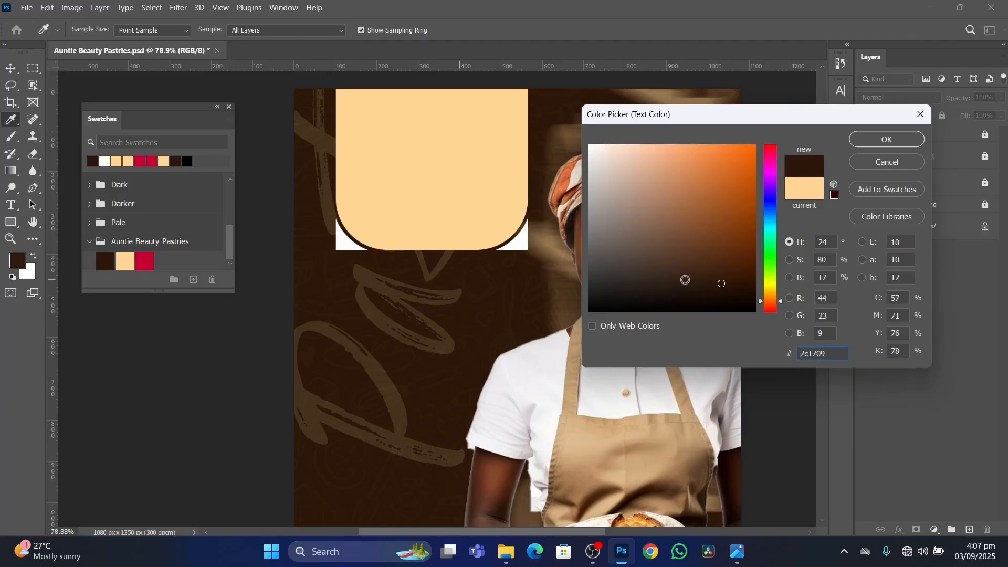
pyautogui.click(897, 140)
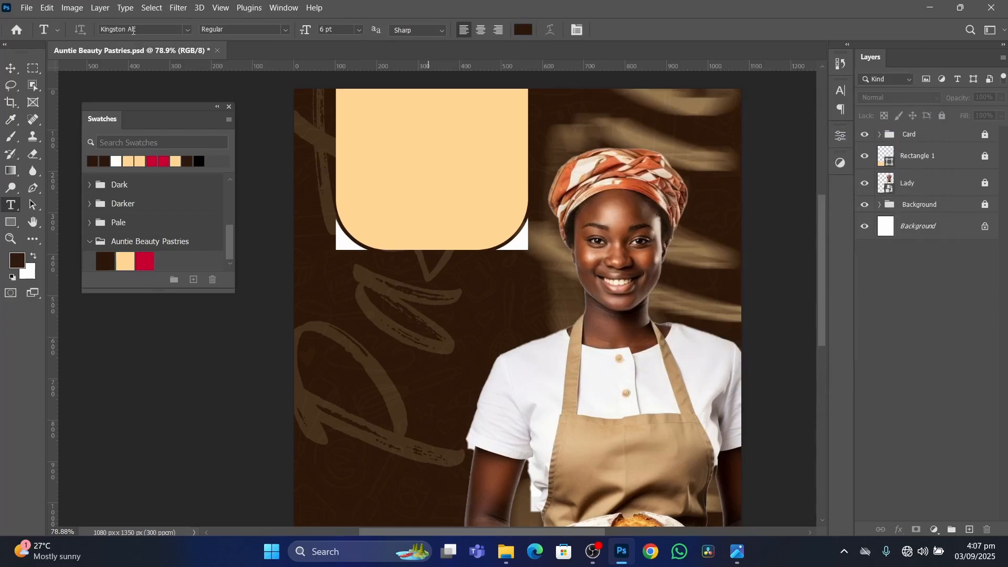
# Set the type font to Akira Expanded in the Super Bold style.
pyautogui.click(188, 29)
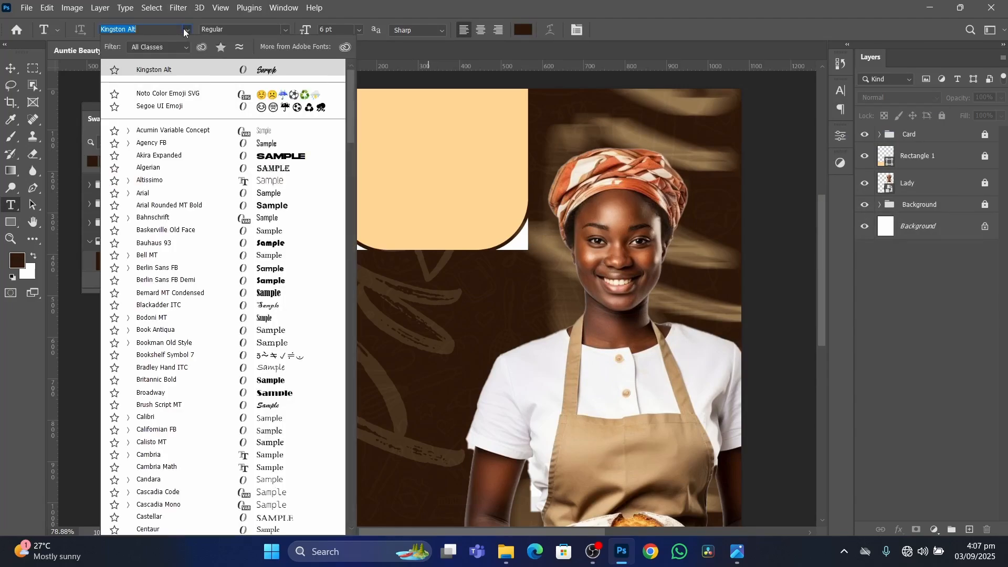
pyautogui.write('Akira Expanded')
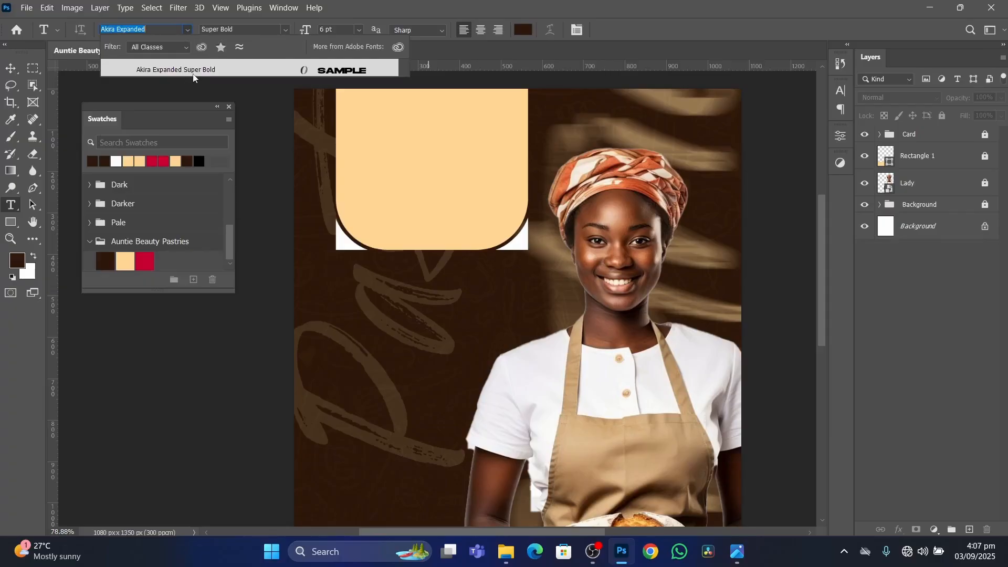
pyautogui.click(193, 70)
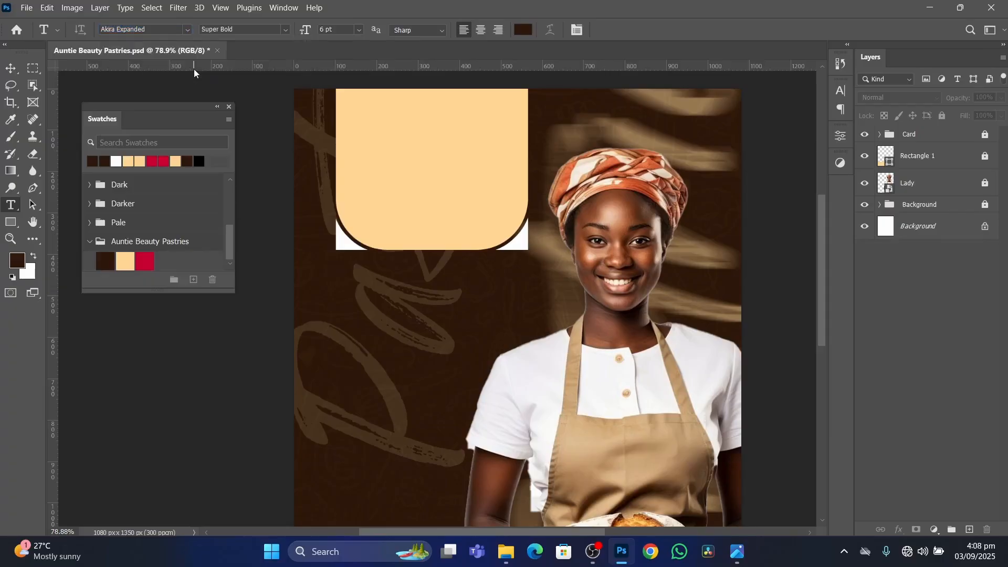
# Try to start a text line on the cream header panel and then over the flyer's middle, and deselect the layer.
pyautogui.click(396, 148)
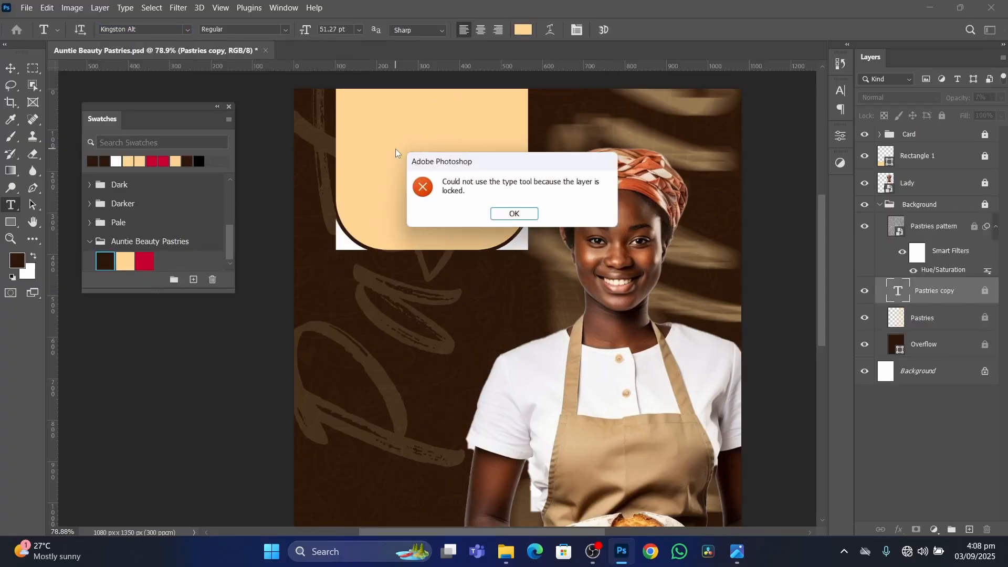
pyautogui.click(516, 215)
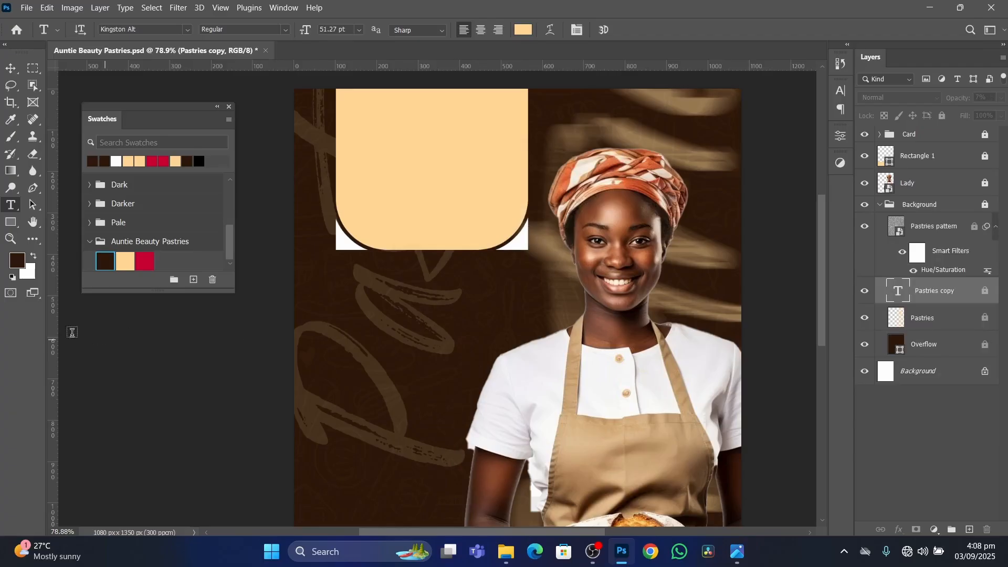
pyautogui.click(11, 69)
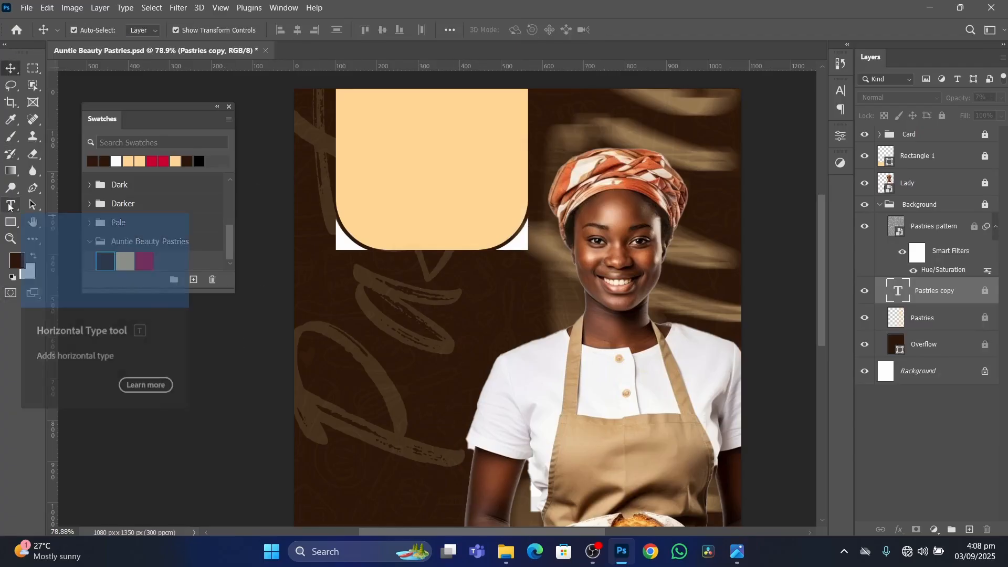
pyautogui.click(9, 206)
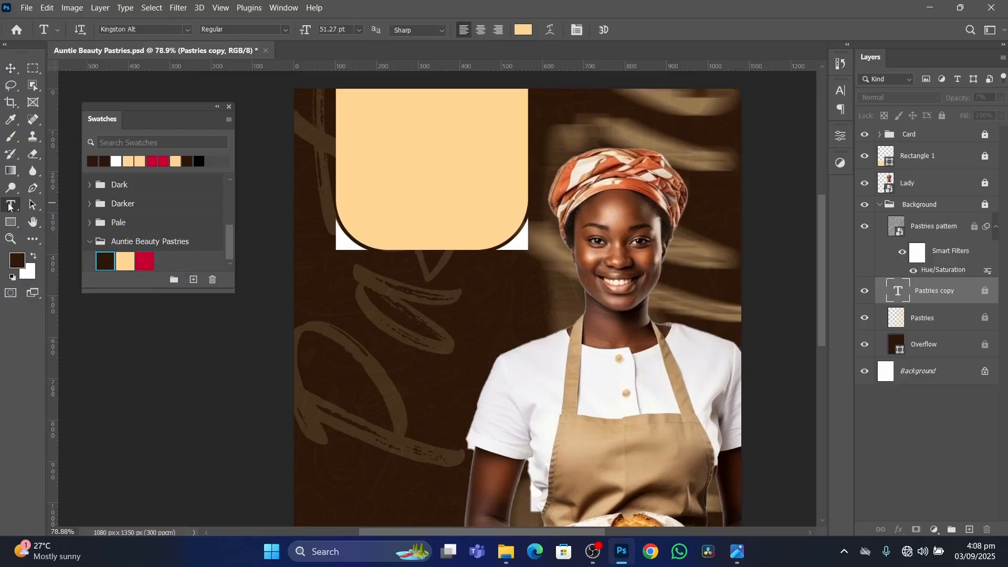
pyautogui.click(503, 334)
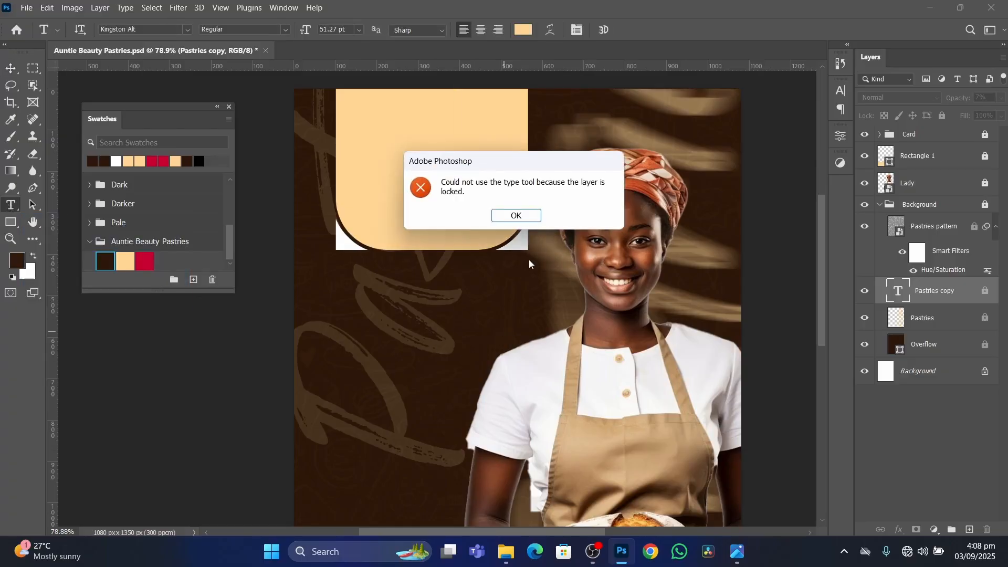
pyautogui.click(525, 216)
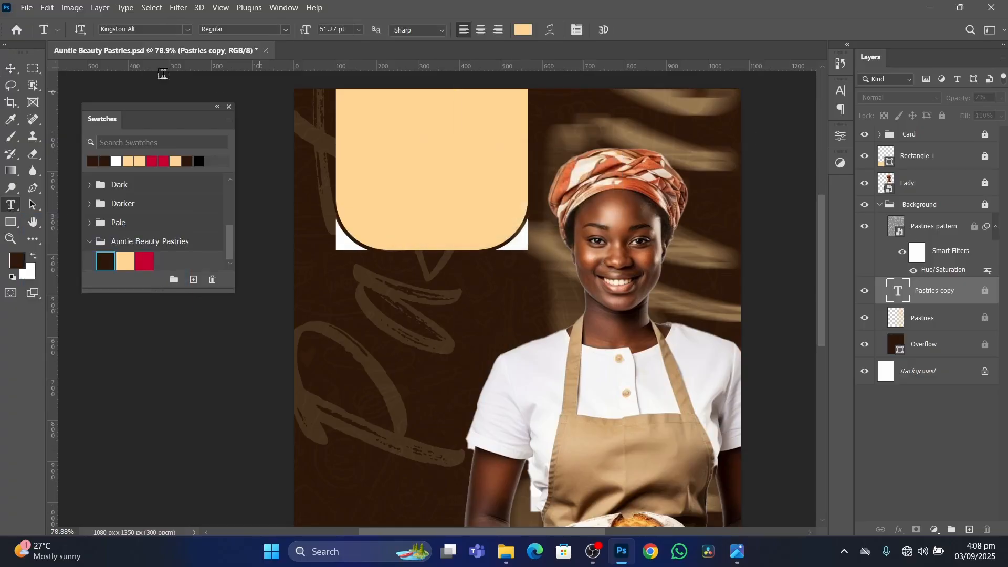
pyautogui.click(10, 68)
pyautogui.click(614, 286)
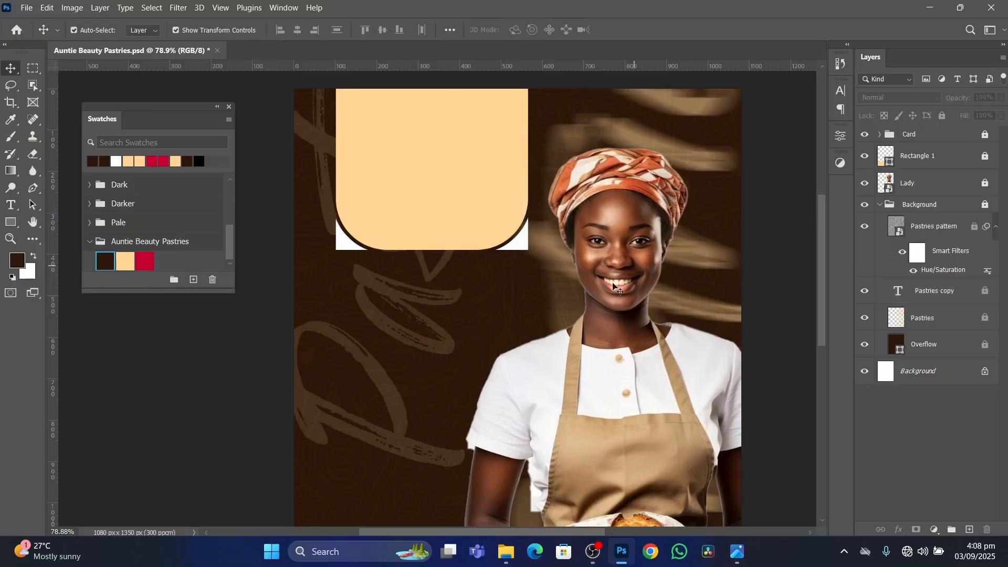
# Try adding an "AUNTIPASTRIES" text line on the cream footer band and delete its layer.
pyautogui.scroll(-7, 583, 323)
pyautogui.scroll(5, 554, 404)
pyautogui.moveTo(551, 402); pyautogui.dragTo(533, 231)
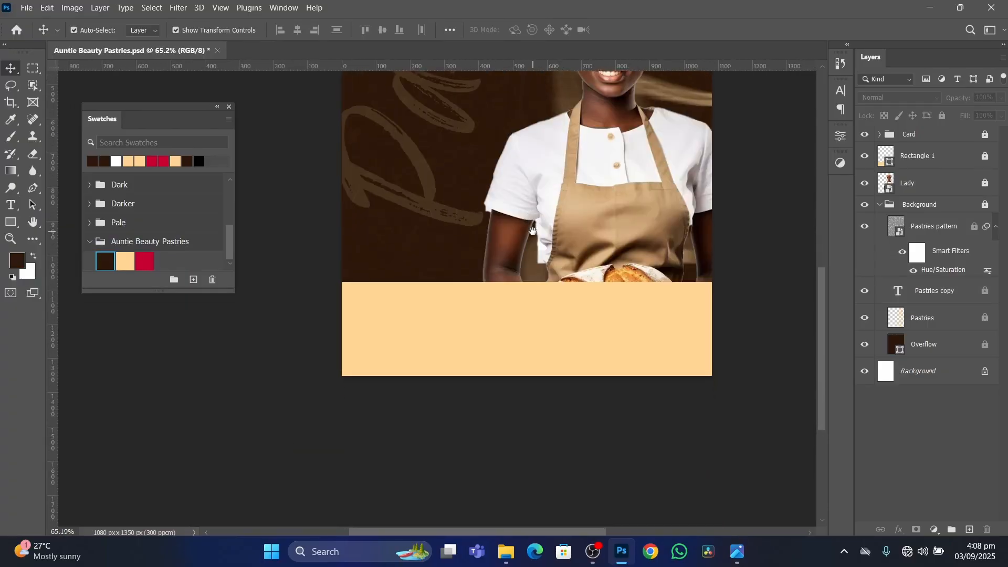
pyautogui.scroll(-2, 466, 315)
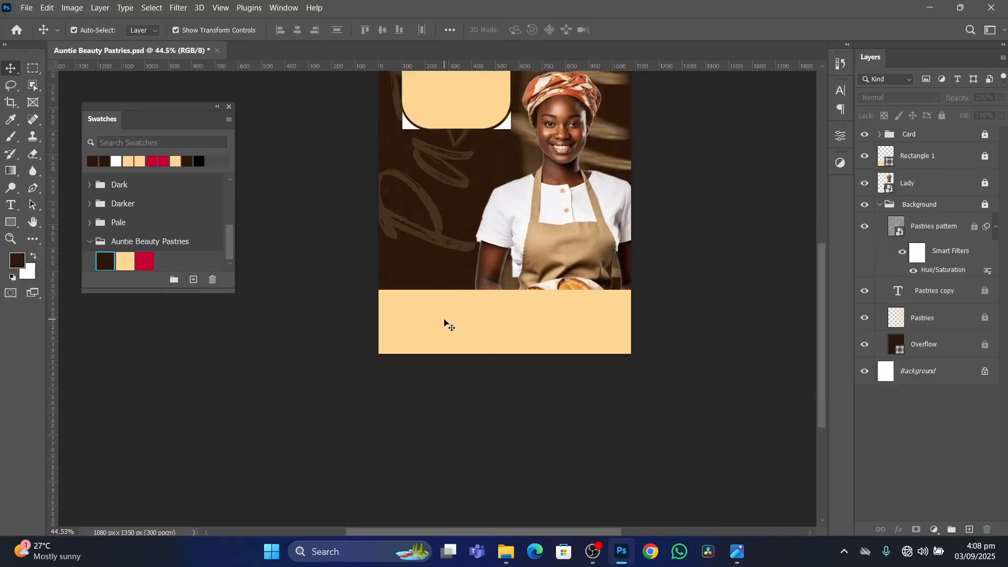
pyautogui.press('t')
pyautogui.click(425, 314)
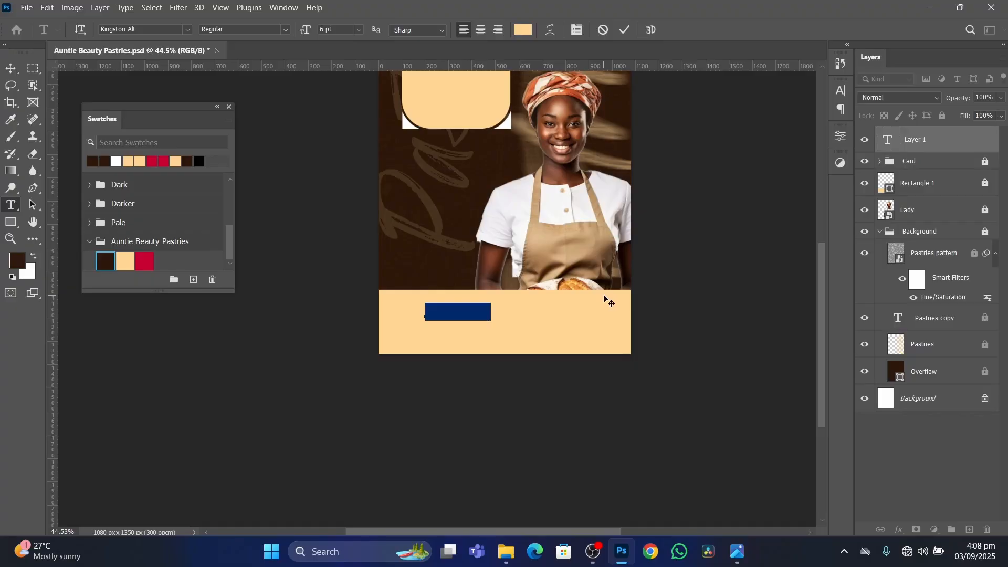
pyautogui.write('Au')
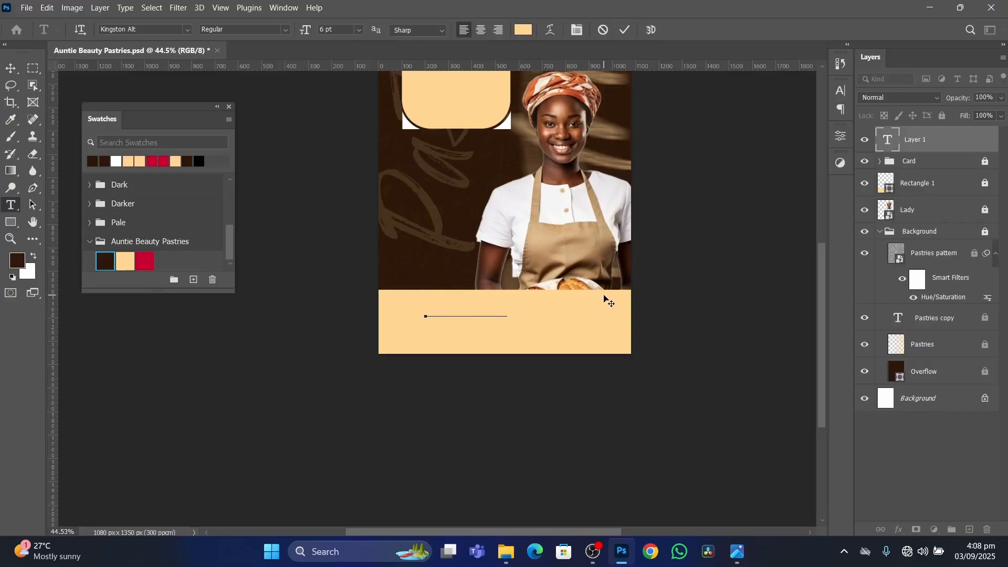
pyautogui.click(628, 32)
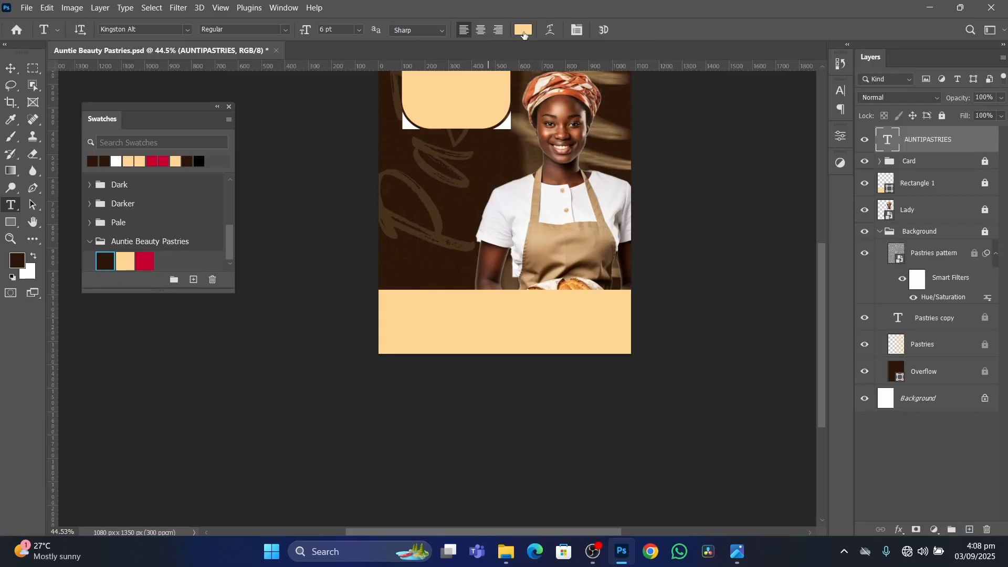
pyautogui.press('Delete')
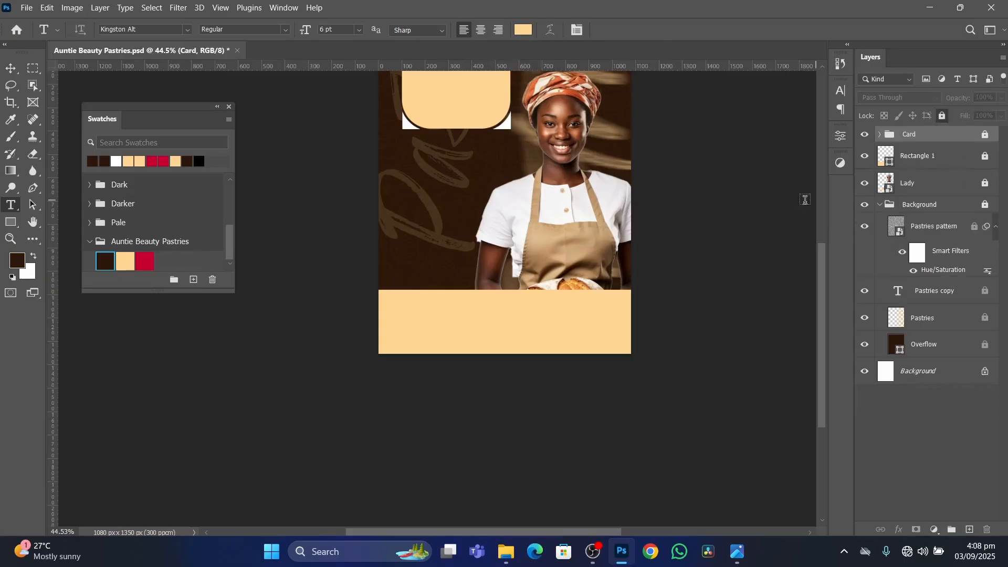
pyautogui.scroll(3, 494, 270)
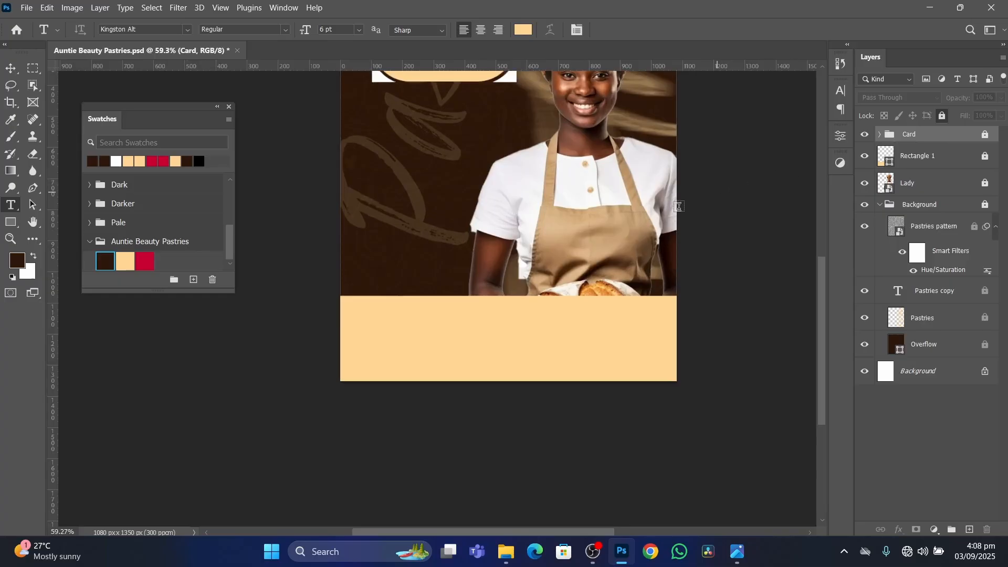
pyautogui.click(10, 68)
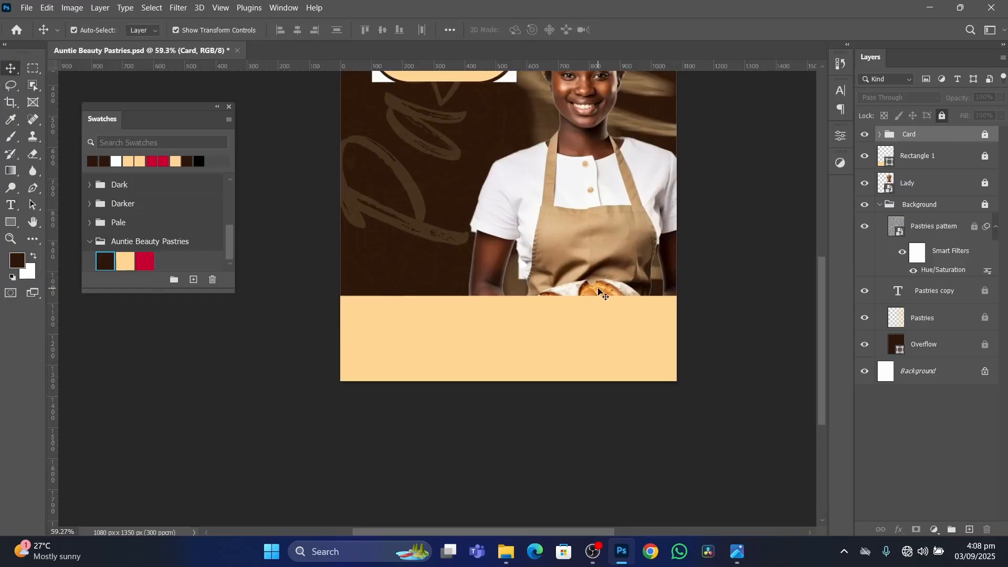
# Hide the Pastries copy and Pastries layers inside the Background group and deselect all layers.
pyautogui.scroll(-3, 509, 261)
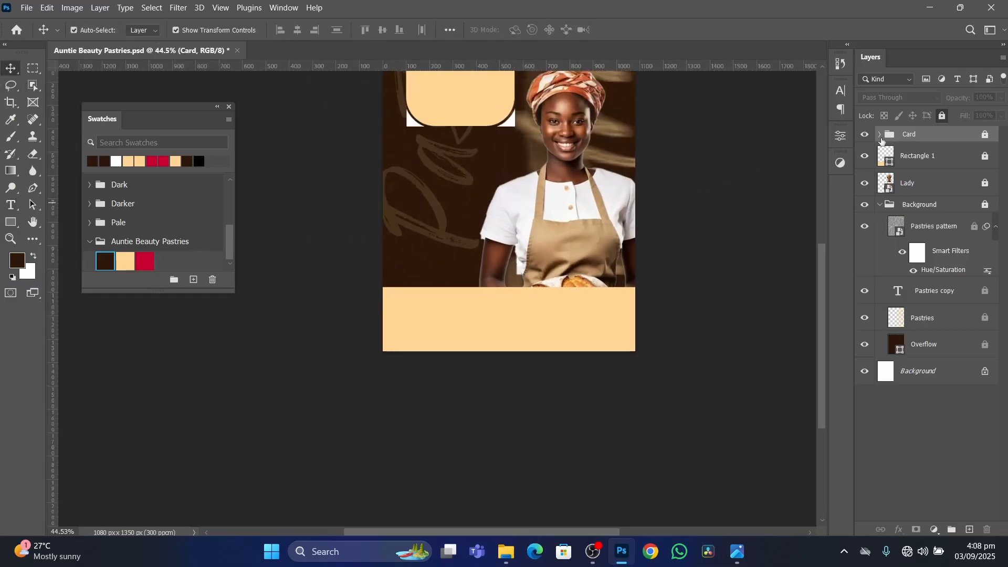
pyautogui.click(865, 291)
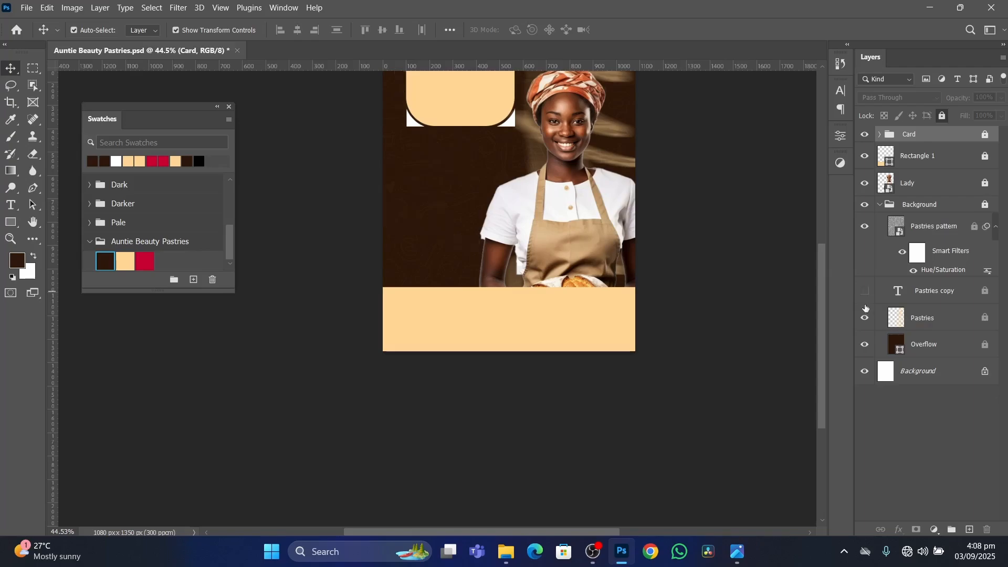
pyautogui.click(864, 318)
pyautogui.scroll(3, 435, 148)
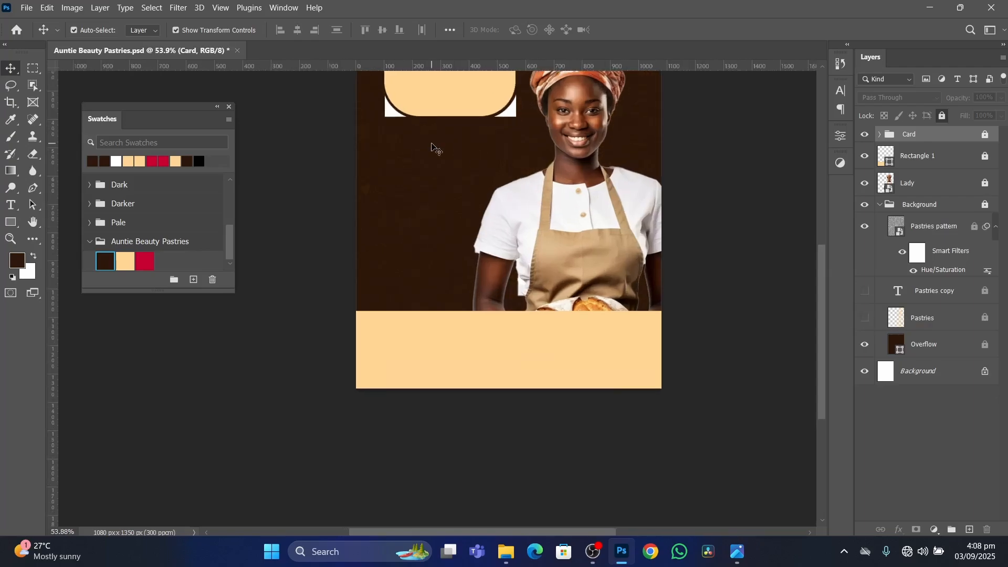
pyautogui.click(779, 184)
pyautogui.scroll(1, 512, 205)
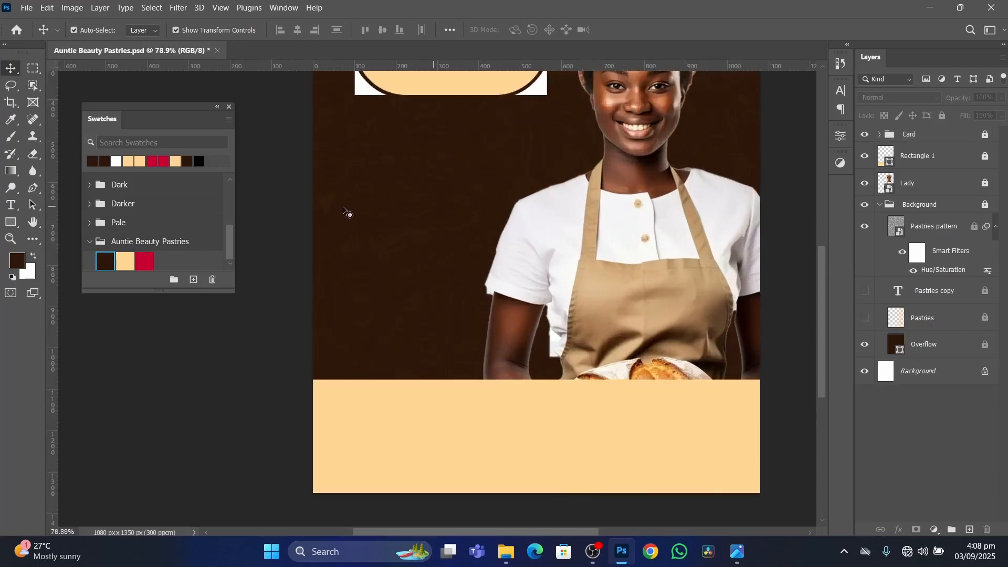
# Set the type color to the dark brown #2c1709 swatch from the Auntie Beauty Pastries group.
pyautogui.click(9, 205)
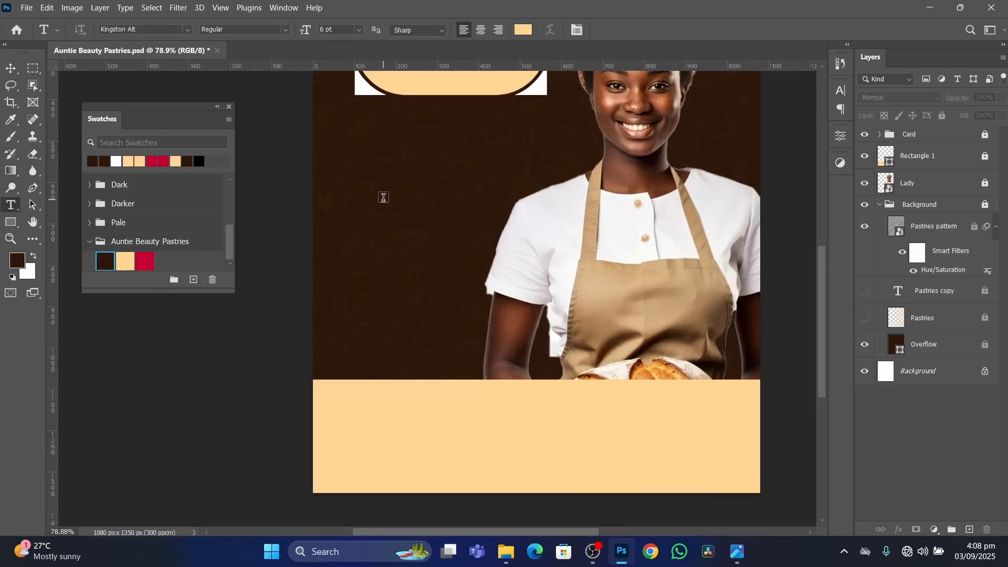
pyautogui.click(524, 31)
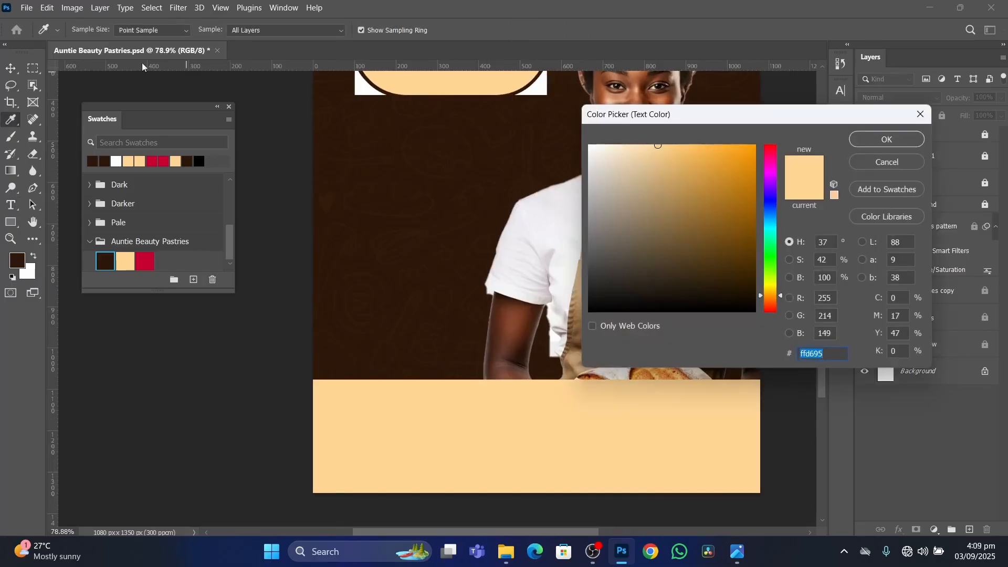
pyautogui.click(105, 261)
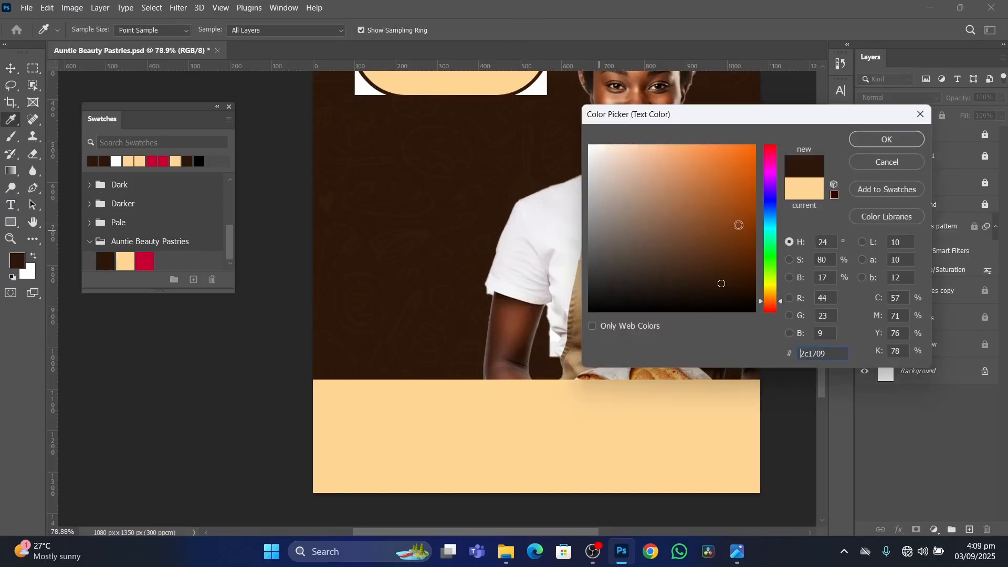
pyautogui.click(887, 139)
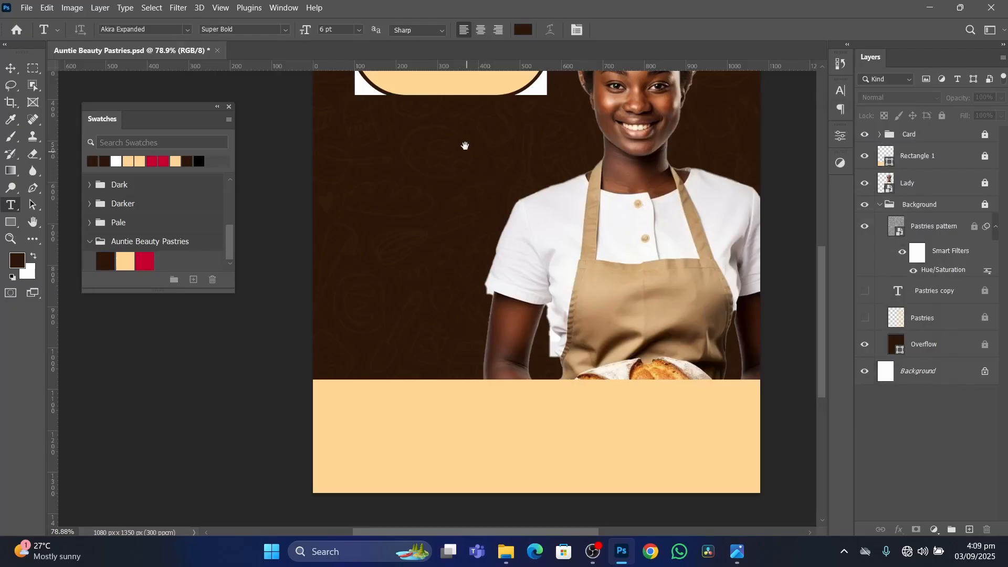
# Add a two-line "AUNTIE BEAUTY" title in 6 pt Akira Expanded Super Bold on the cream header card.
pyautogui.moveTo(464, 143); pyautogui.dragTo(447, 386)
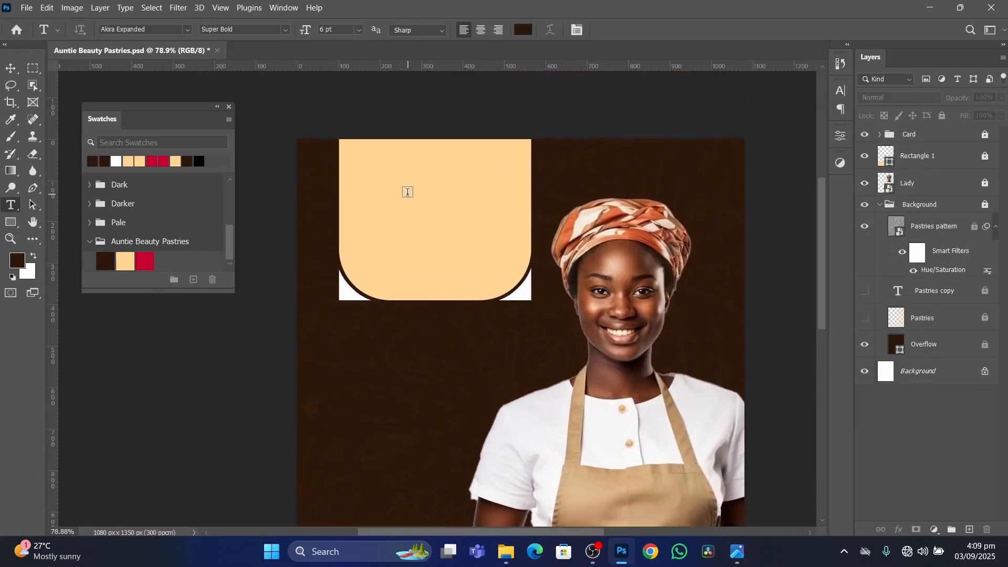
pyautogui.click(379, 192)
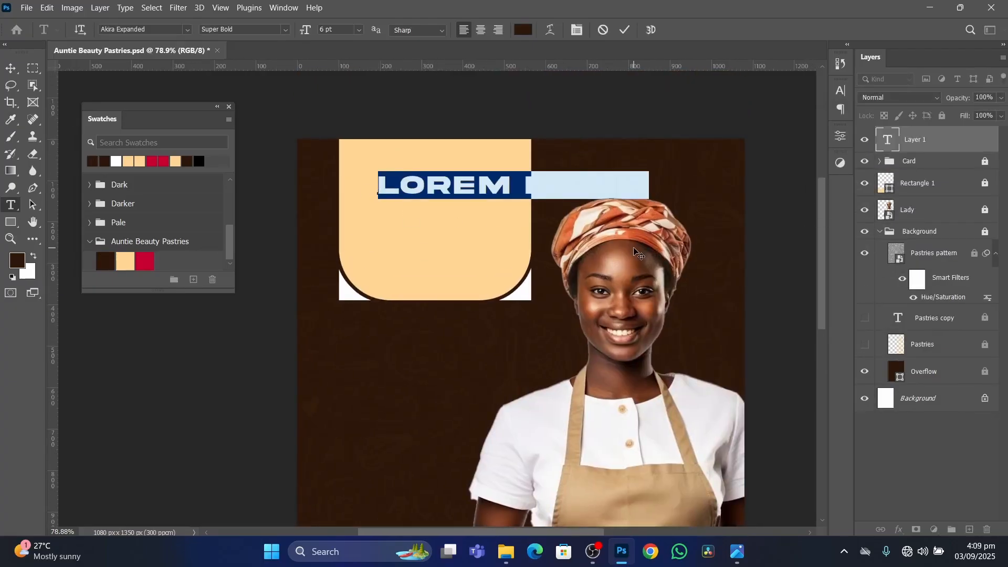
pyautogui.write('AU')
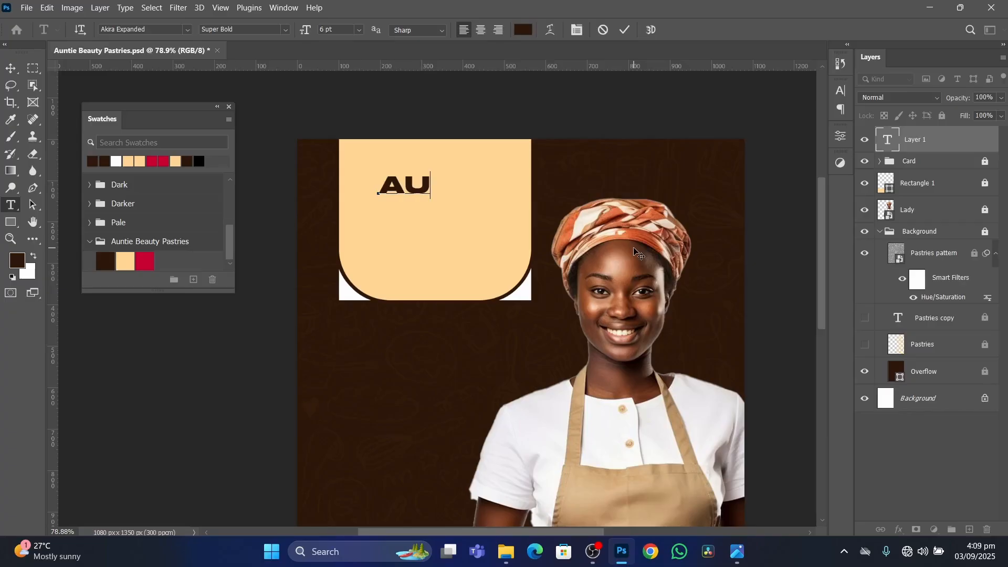
pyautogui.write('NTIE')
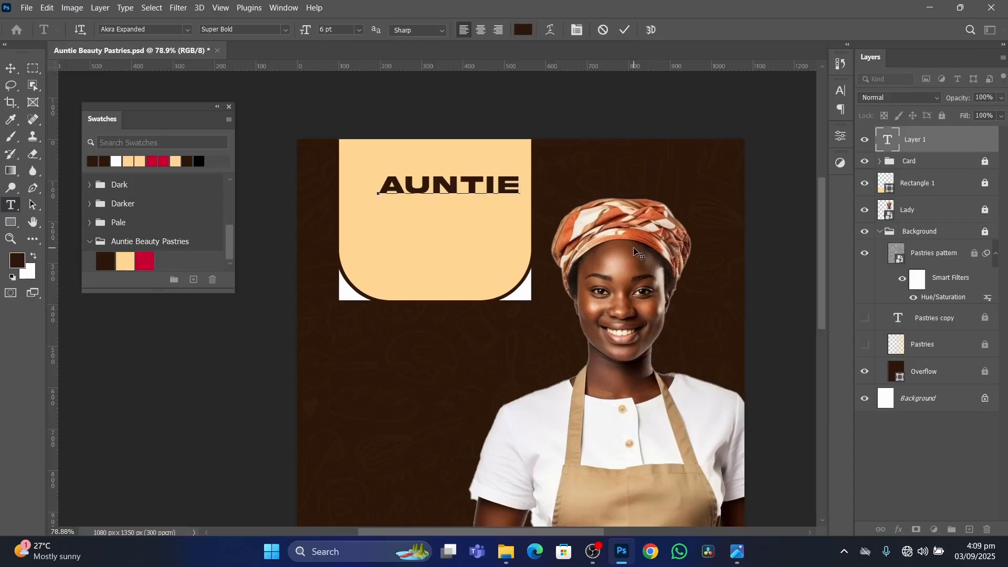
pyautogui.press('Return')
pyautogui.write('P')
pyautogui.click(738, 558)
pyautogui.click(737, 558)
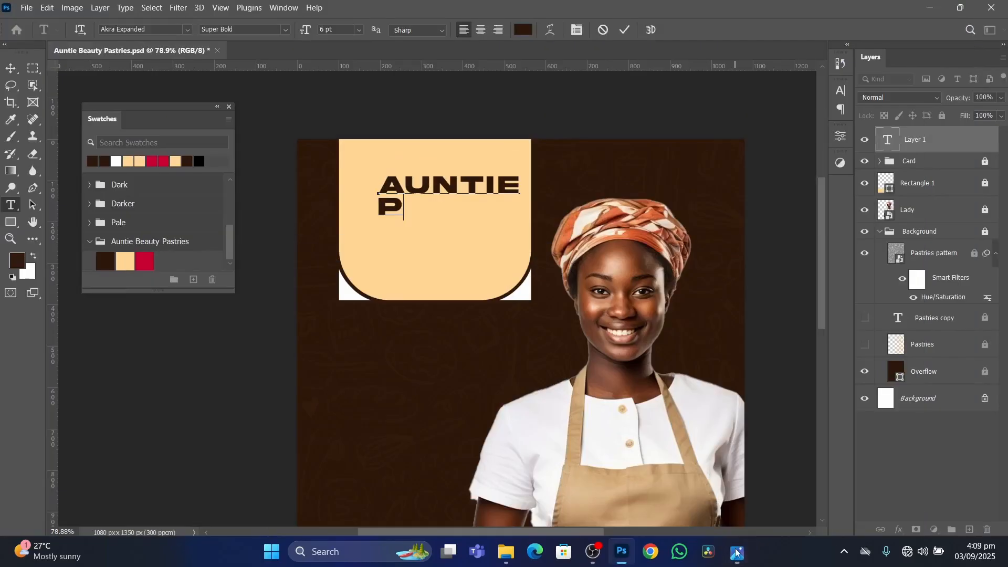
pyautogui.press('BackSpace')
pyautogui.write('BEAUTY')
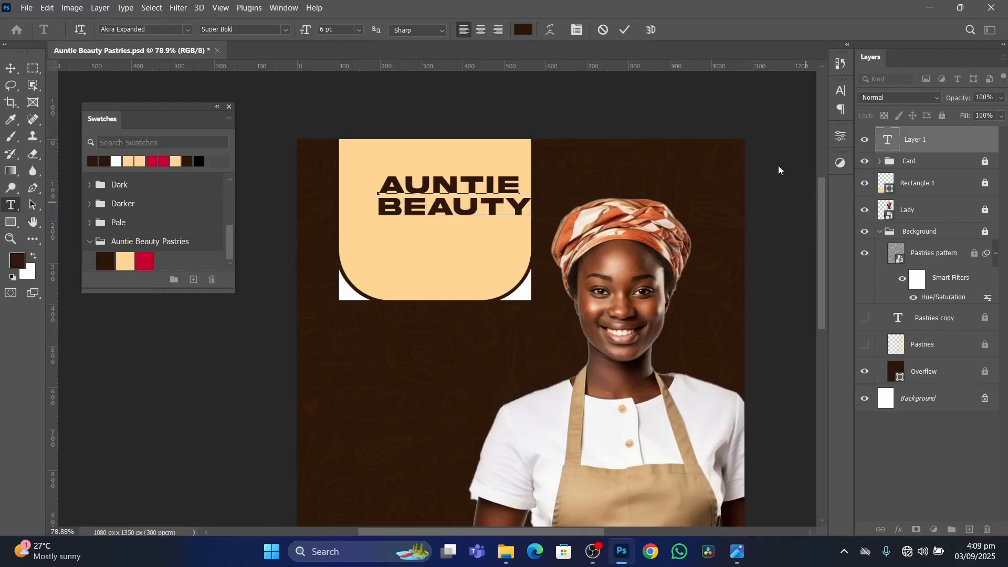
pyautogui.click(626, 31)
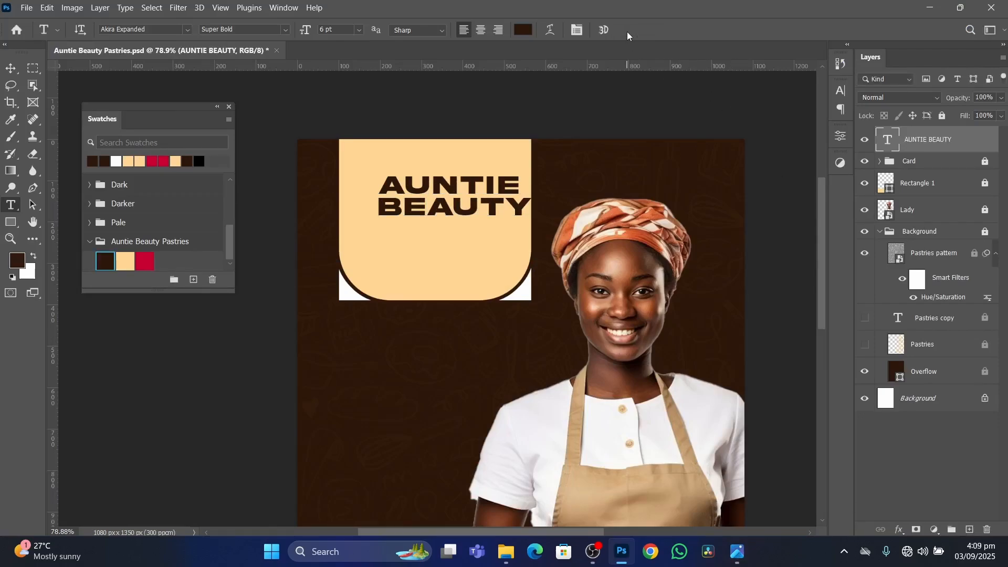
# Center-align the two lines of the AUNTIE BEAUTY title.
pyautogui.click(12, 70)
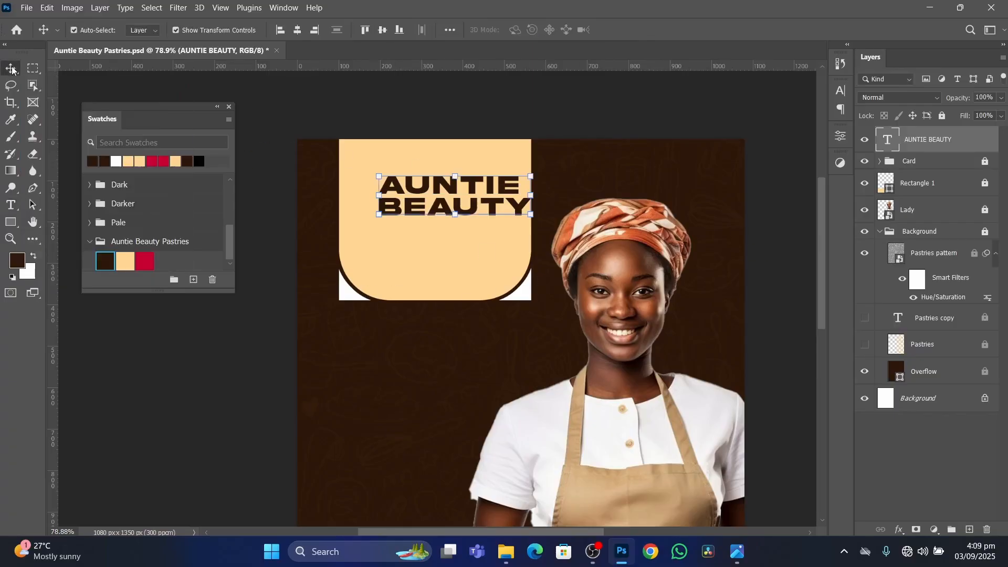
pyautogui.moveTo(497, 200); pyautogui.dragTo(497, 200)
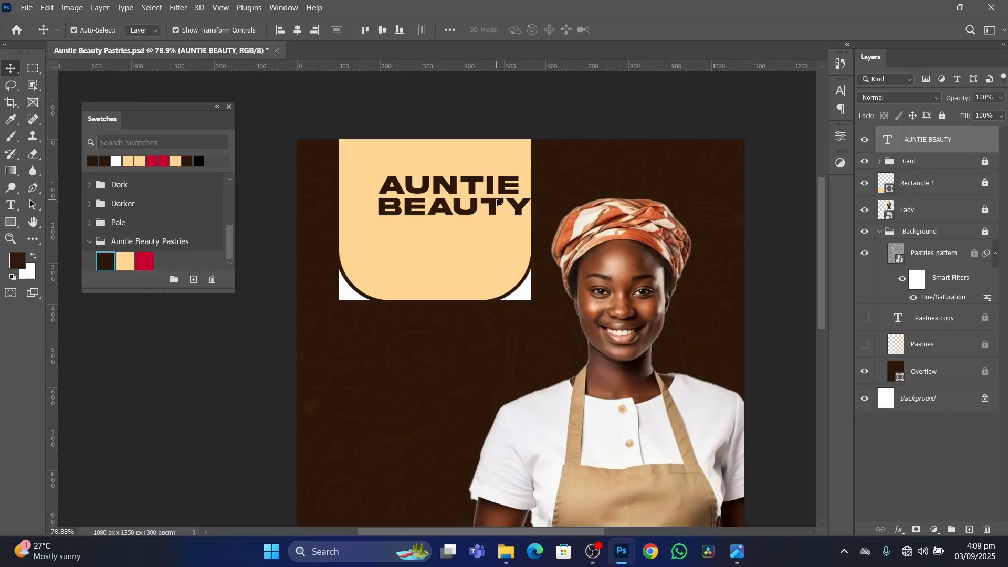
pyautogui.doubleClick(497, 202)
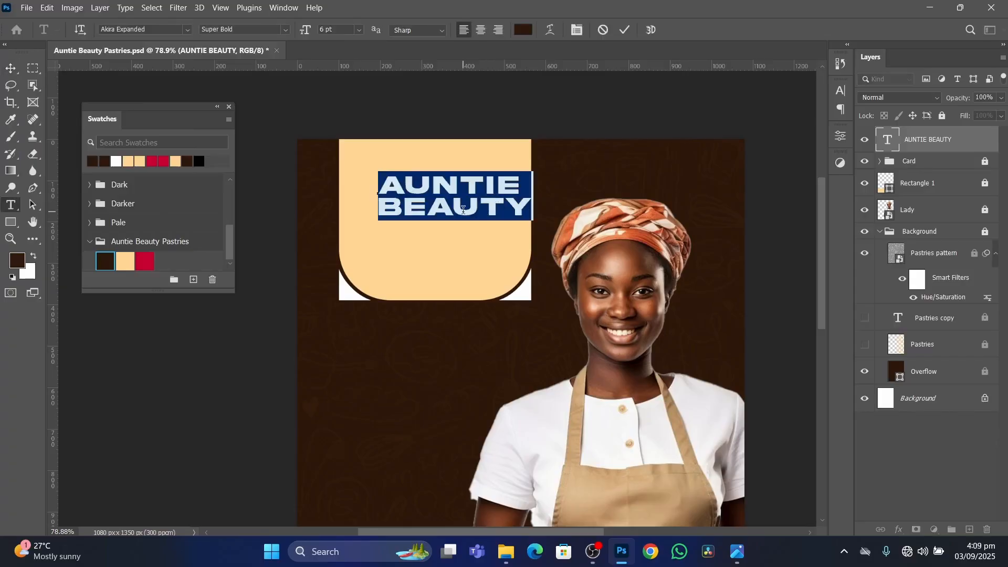
pyautogui.click(480, 30)
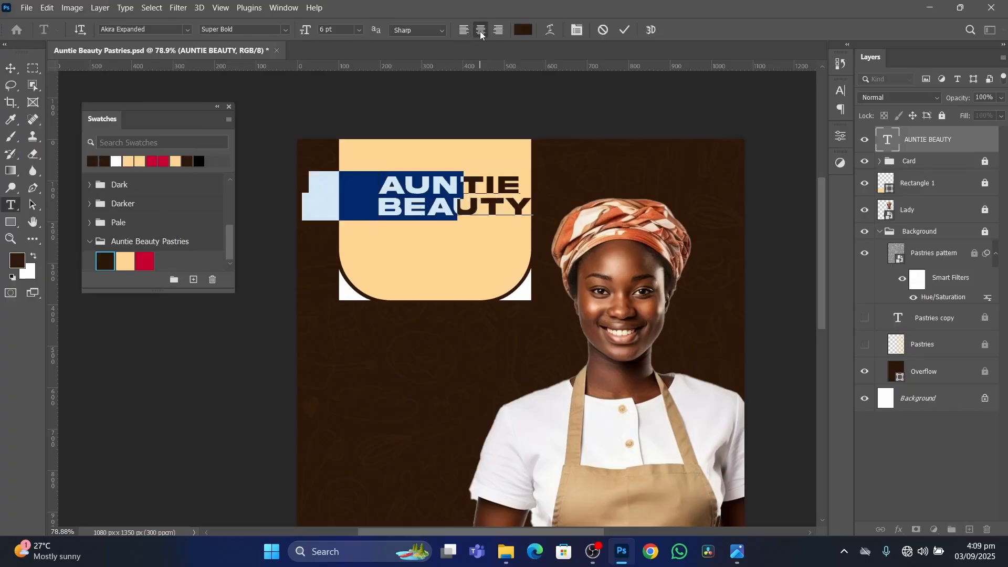
pyautogui.click(628, 31)
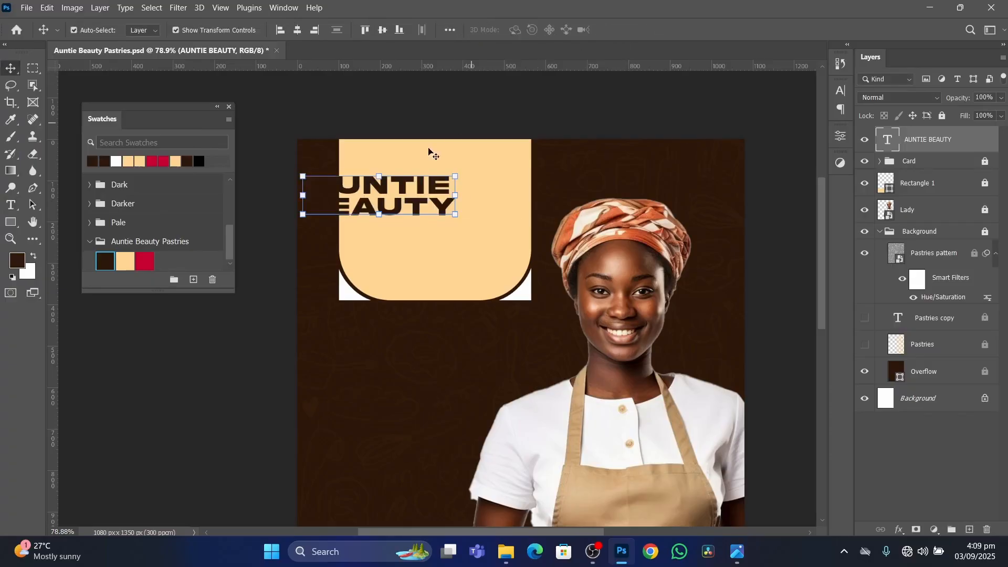
# Scale the AUNTIE BEAUTY title down to fit the cream header card, center it there and deselect it.
pyautogui.hotkey('ctrl', 't')
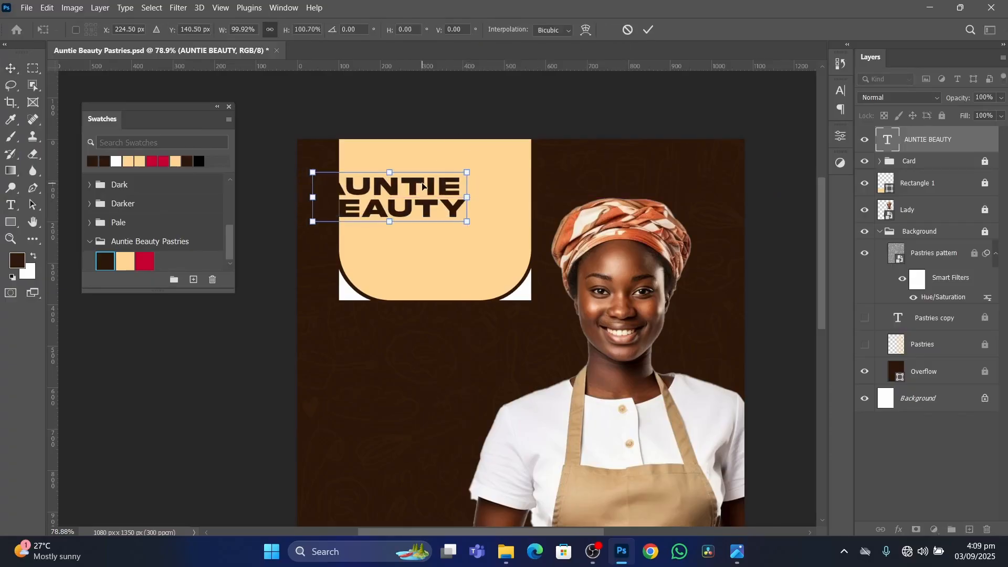
pyautogui.moveTo(431, 189); pyautogui.dragTo(454, 194)
pyautogui.press('Return')
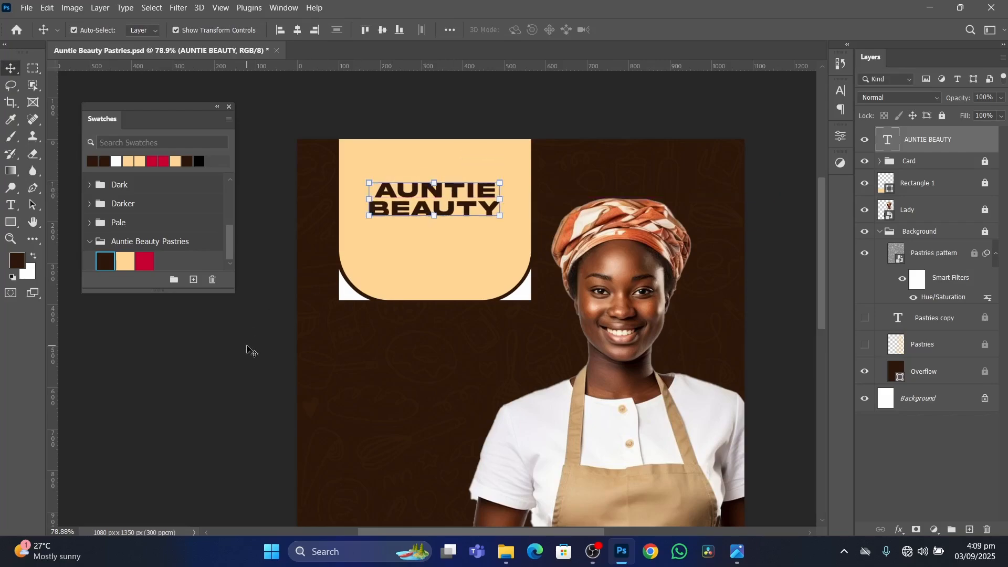
pyautogui.click(248, 348)
pyautogui.scroll(-6, 497, 292)
pyautogui.scroll(6, 480, 267)
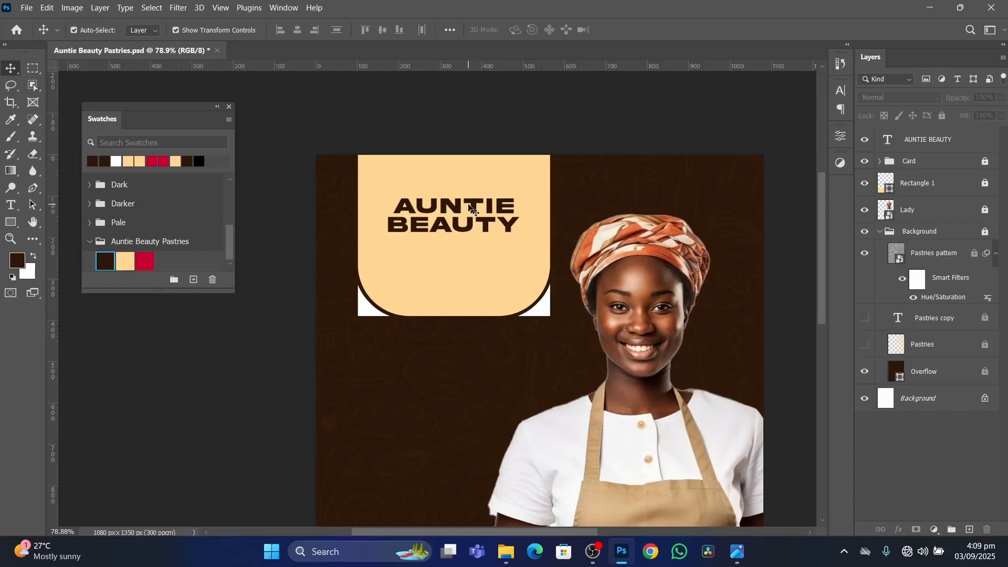
pyautogui.click(473, 208)
pyautogui.moveTo(472, 209); pyautogui.dragTo(473, 214)
pyautogui.click(219, 378)
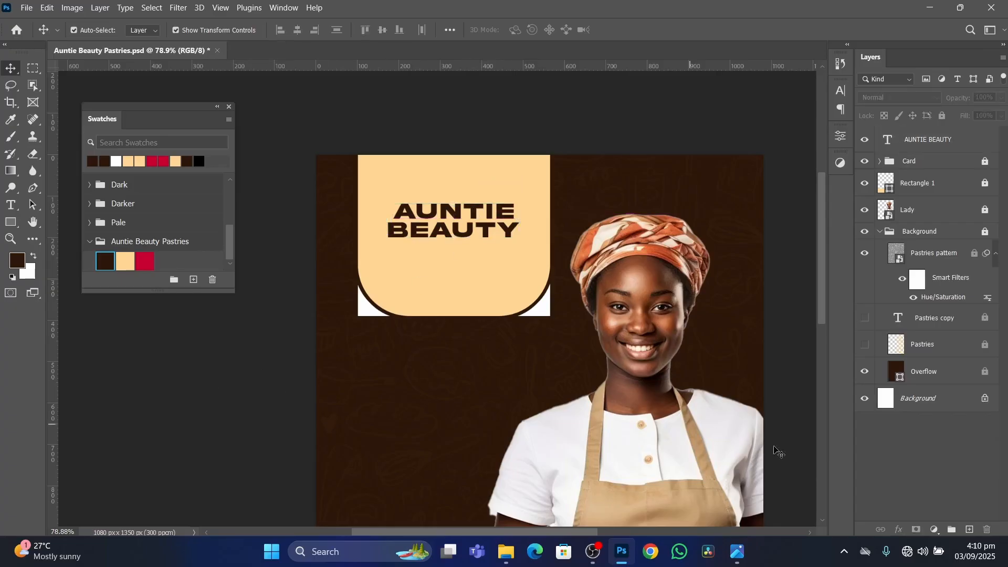
# Switch to the reference image Auntie Beauty Pastries Tutorials.png and examine the title and cupcake on its header card.
pyautogui.click(734, 562)
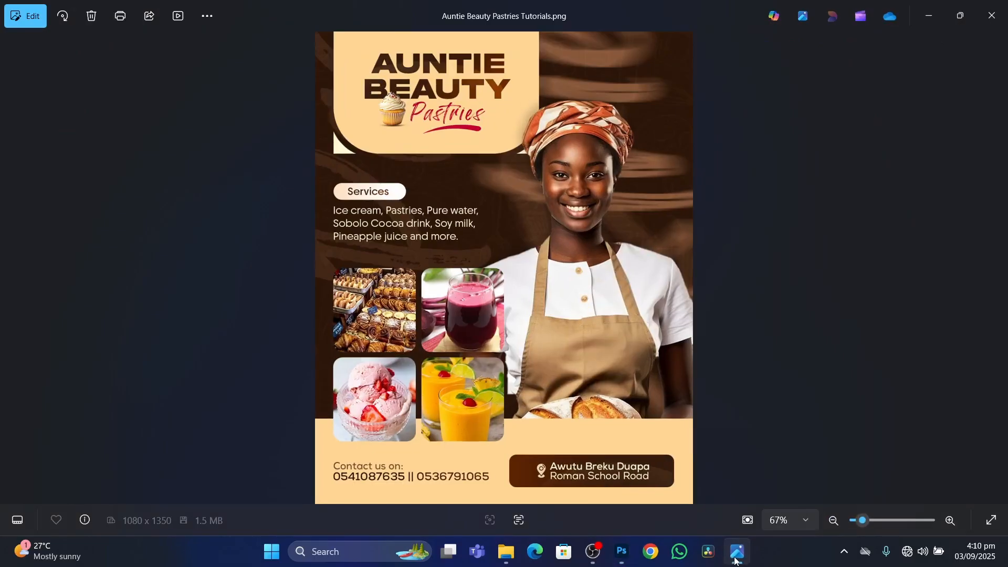
pyautogui.click(736, 561)
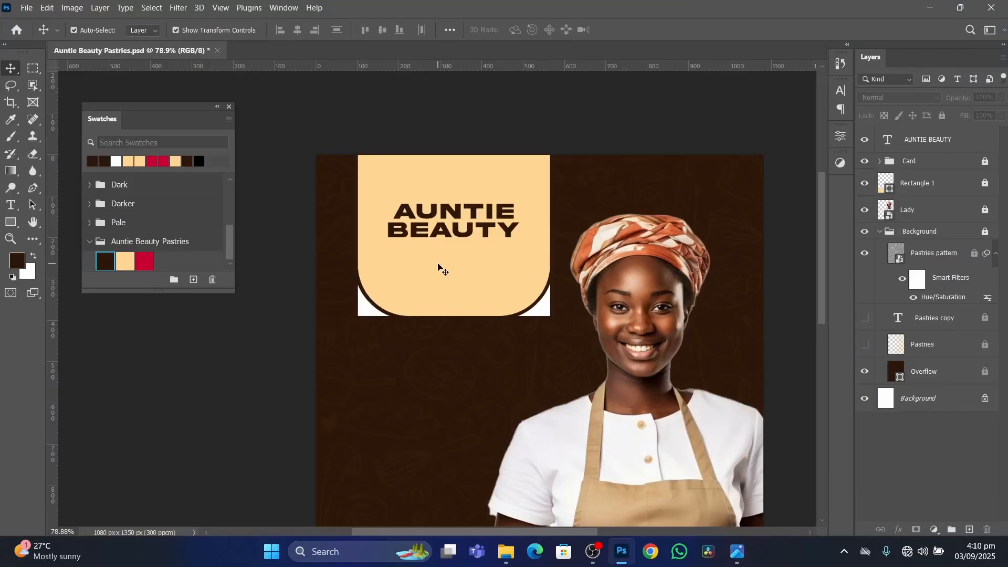
pyautogui.click(737, 552)
pyautogui.scroll(5, 324, 185)
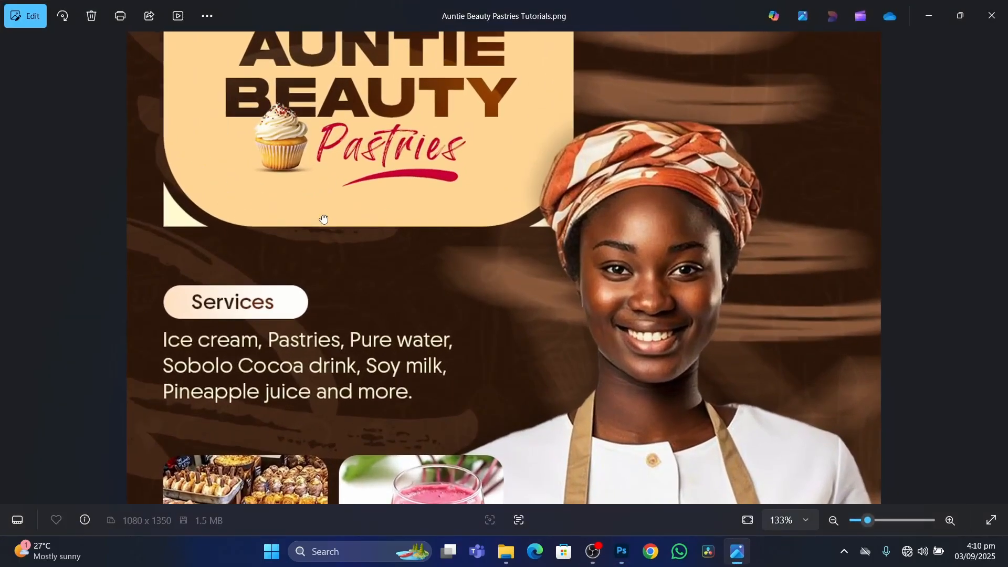
pyautogui.moveTo(324, 218); pyautogui.dragTo(344, 267)
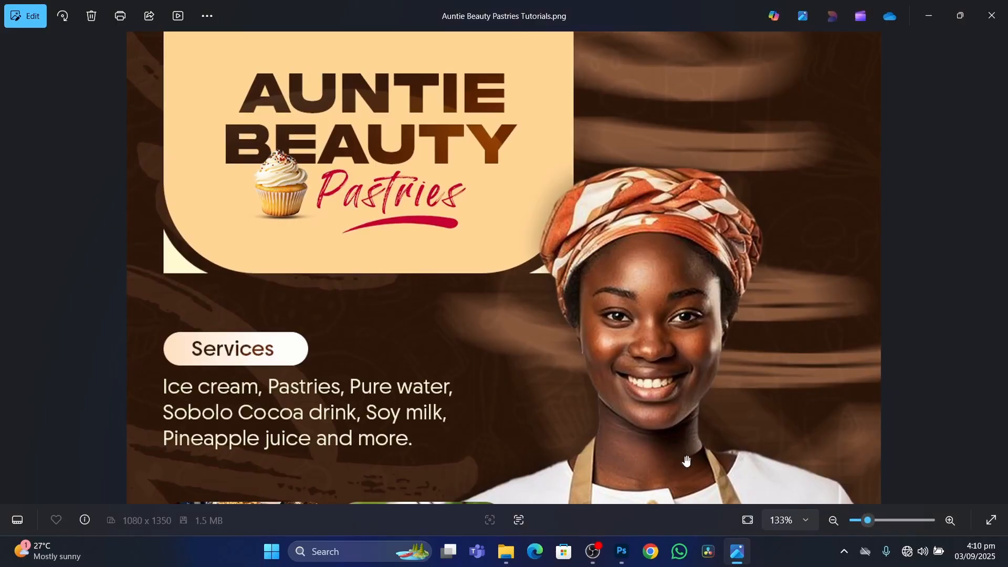
pyautogui.click(621, 552)
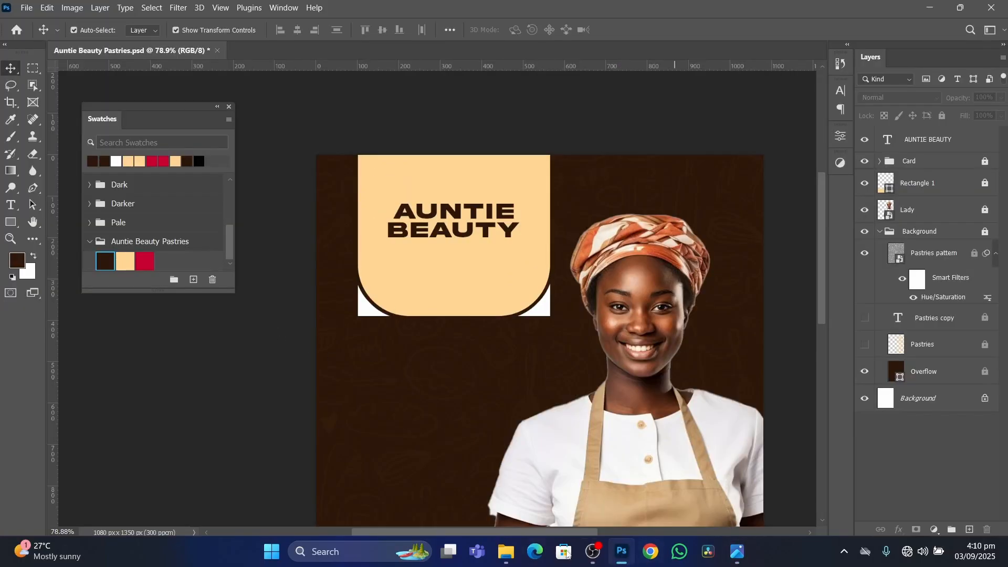
# Place the cupcake image from the KimoDesigns_Resources folder into the flyer document above the title layer.
pyautogui.click(507, 552)
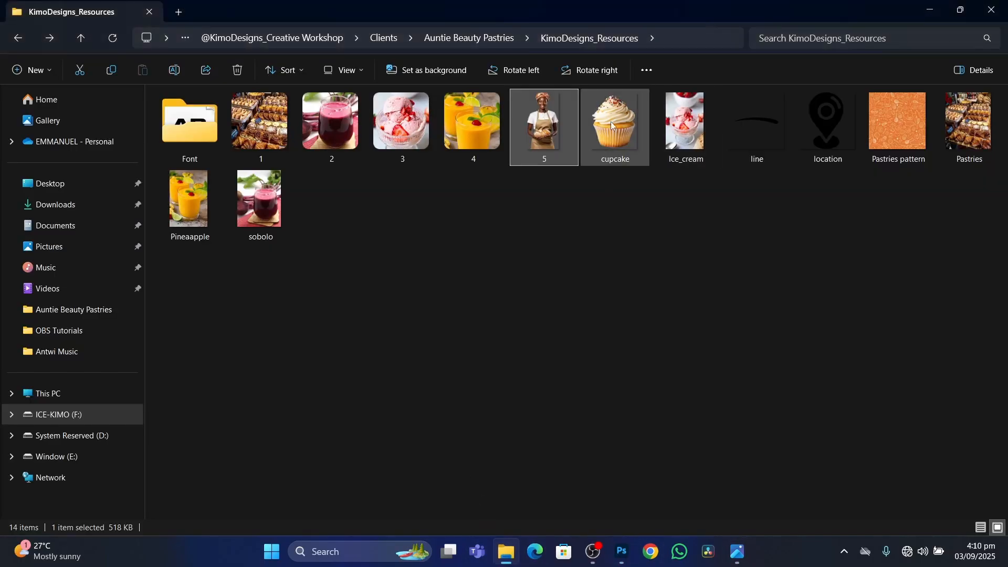
pyautogui.moveTo(613, 128); pyautogui.dragTo(466, 276)
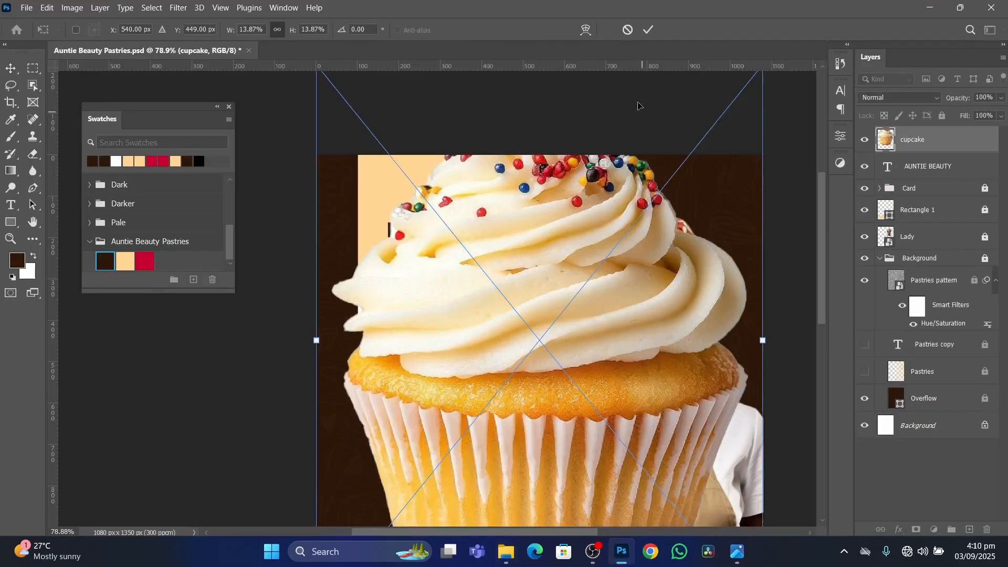
pyautogui.click(649, 29)
pyautogui.keyDown('alt'); pyautogui.scroll(-3, 539, 155); pyautogui.keyUp('alt')
pyautogui.click(542, 153)
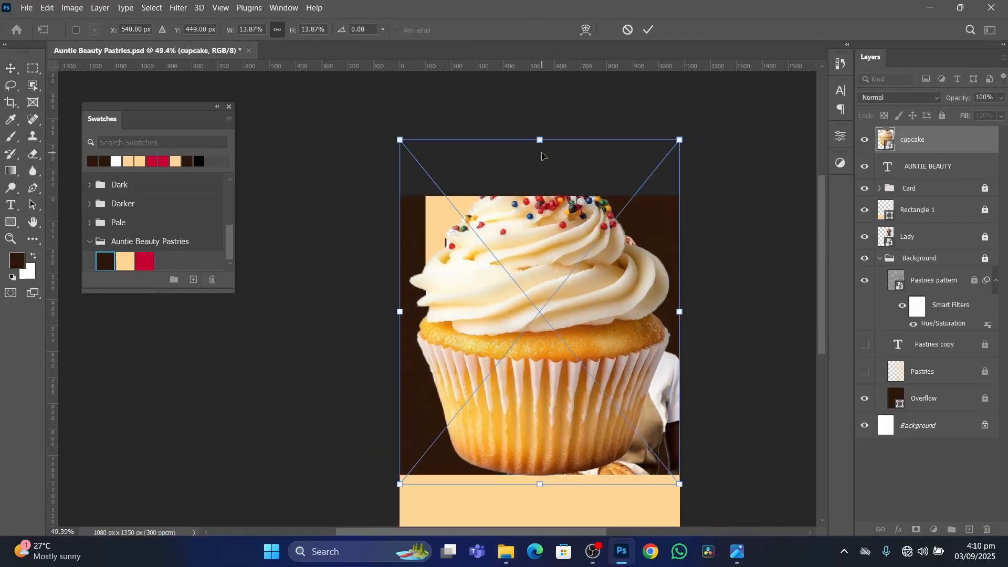
# Shrink the cupcake to a small accent, position it below the start of BEAUTY overlapping the letters slightly, and deselect it.
pyautogui.moveTo(540, 139); pyautogui.dragTo(474, 244)
pyautogui.press('Return')
pyautogui.scroll(6, 465, 246)
pyautogui.scroll(2, 482, 253)
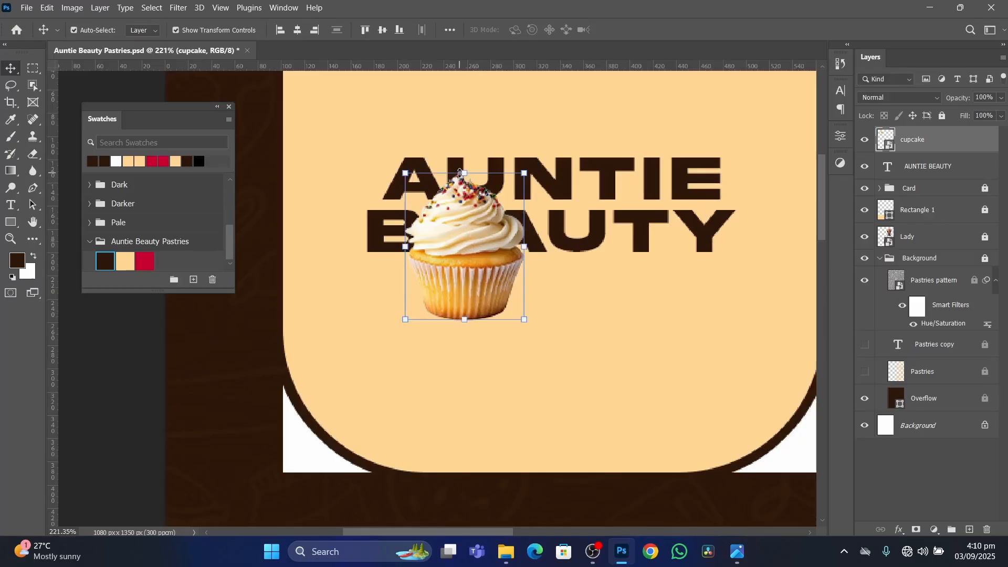
pyautogui.moveTo(466, 177); pyautogui.dragTo(463, 221)
pyautogui.press('Return')
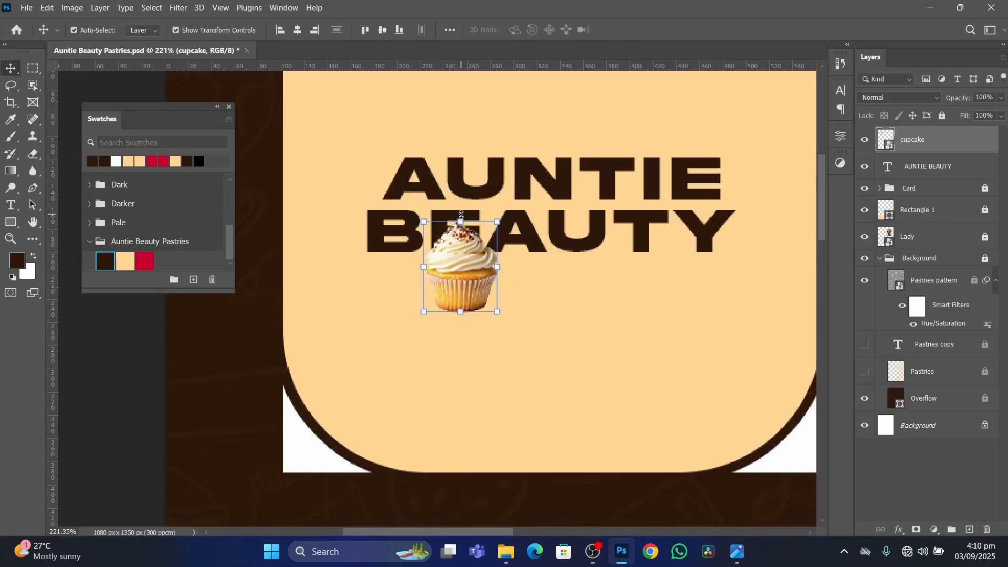
pyautogui.moveTo(469, 268); pyautogui.dragTo(440, 309)
pyautogui.scroll(-5, 460, 275)
pyautogui.click(247, 383)
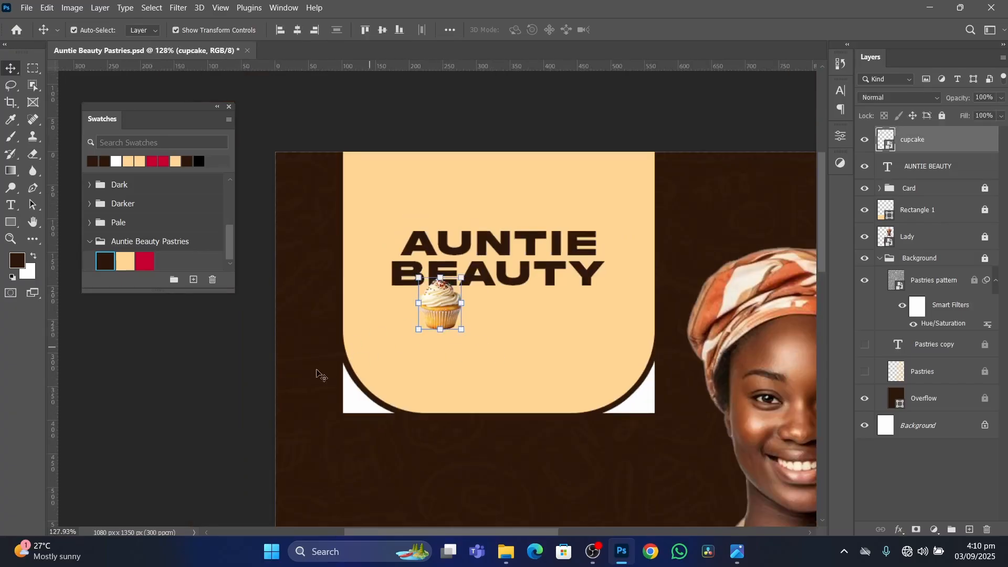
pyautogui.click(266, 399)
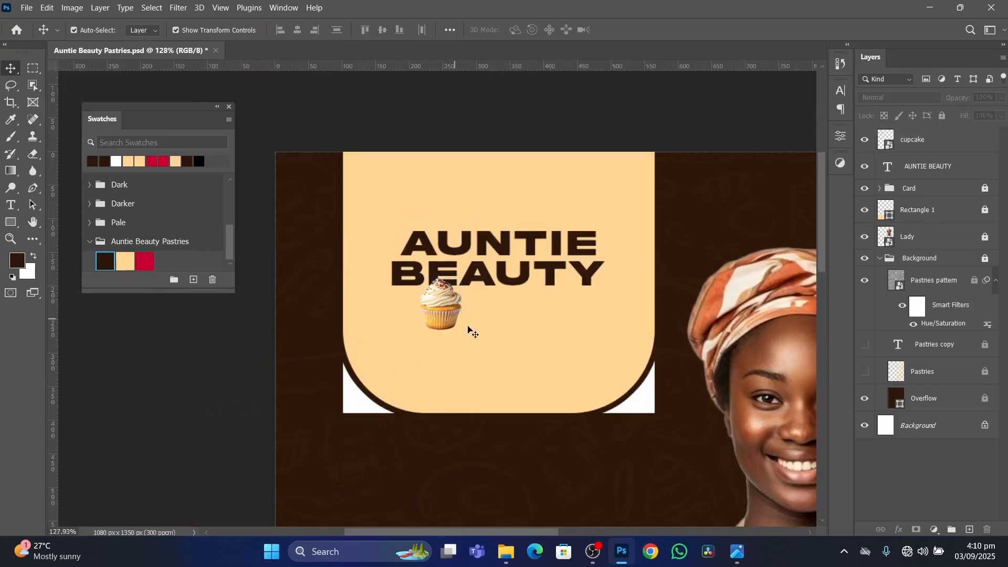
# Check the cupcake's base in the reference flyer image and add a new empty layer above the cupcake layer.
pyautogui.click(738, 552)
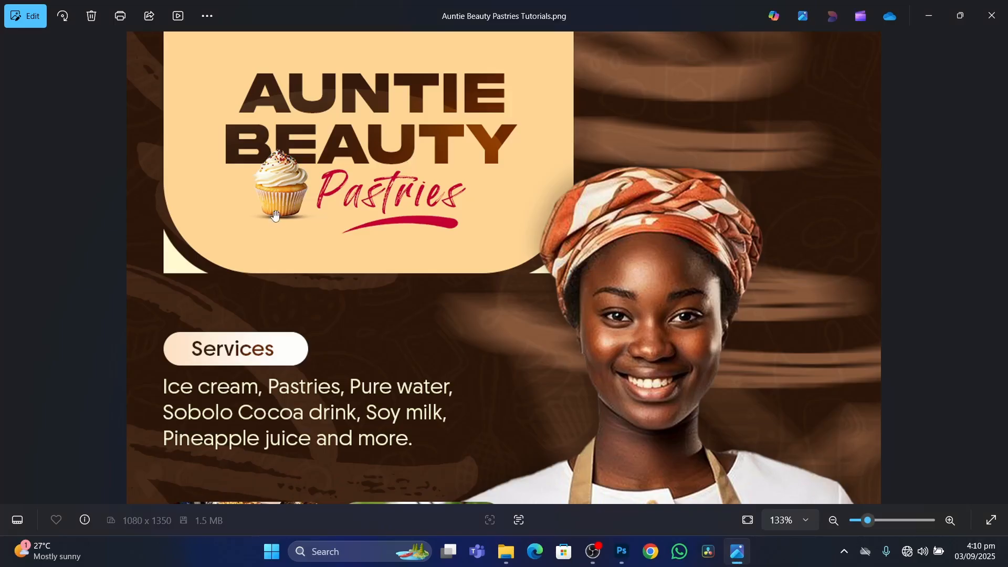
pyautogui.scroll(3, 252, 217)
pyautogui.scroll(-4, 580, 483)
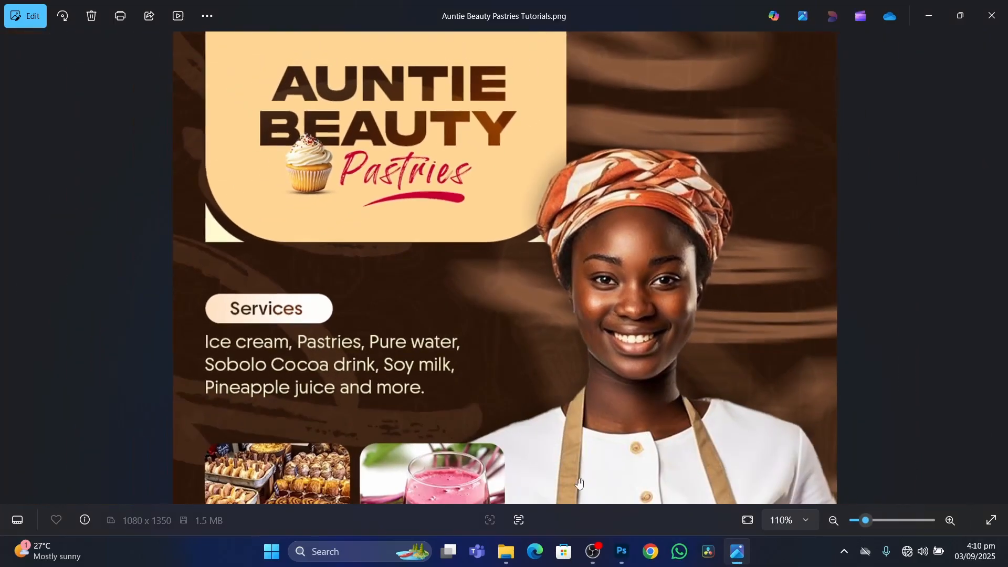
pyautogui.hotkey('alt', 'Tab')
pyautogui.scroll(3, 444, 329)
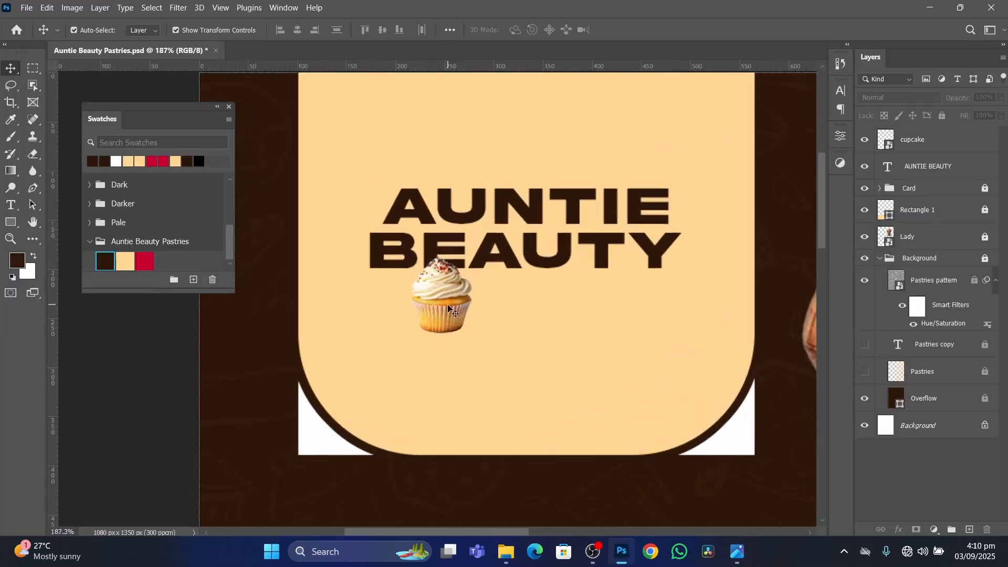
pyautogui.click(451, 324)
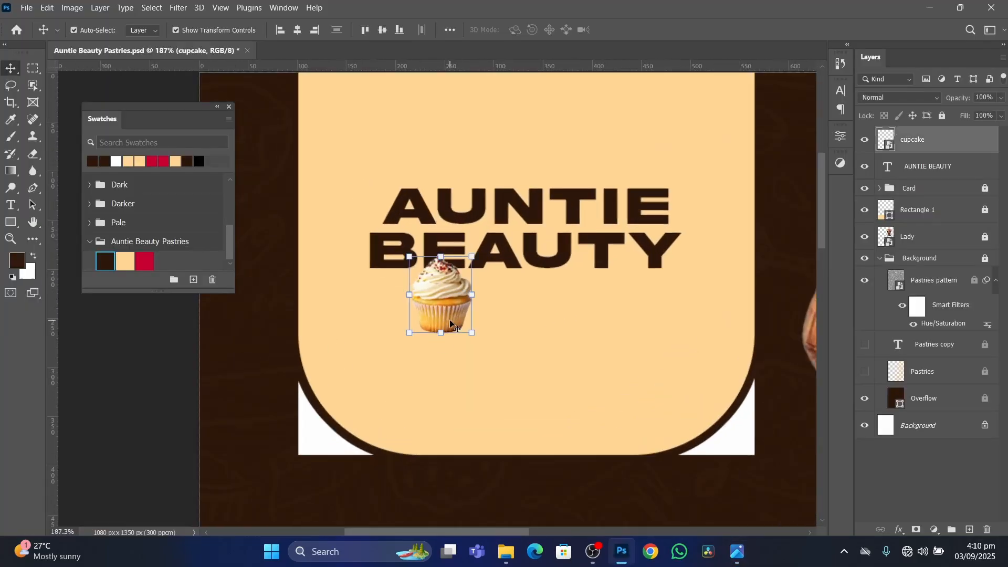
pyautogui.click(970, 530)
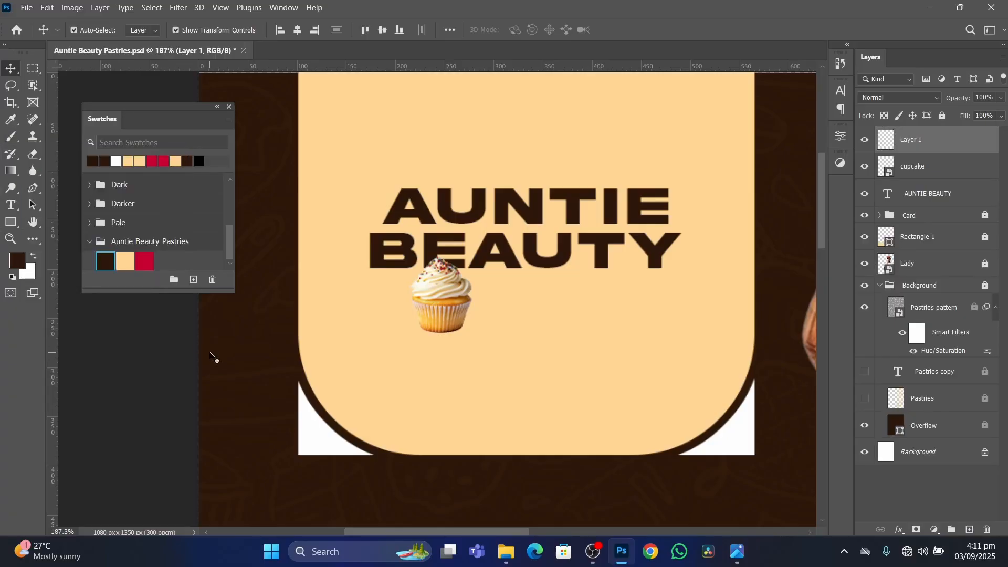
# Paint a single soft dark brown dab just beneath the cupcake with an 84 px brush at 0% hardness, undoing any stray dab.
pyautogui.press('b')
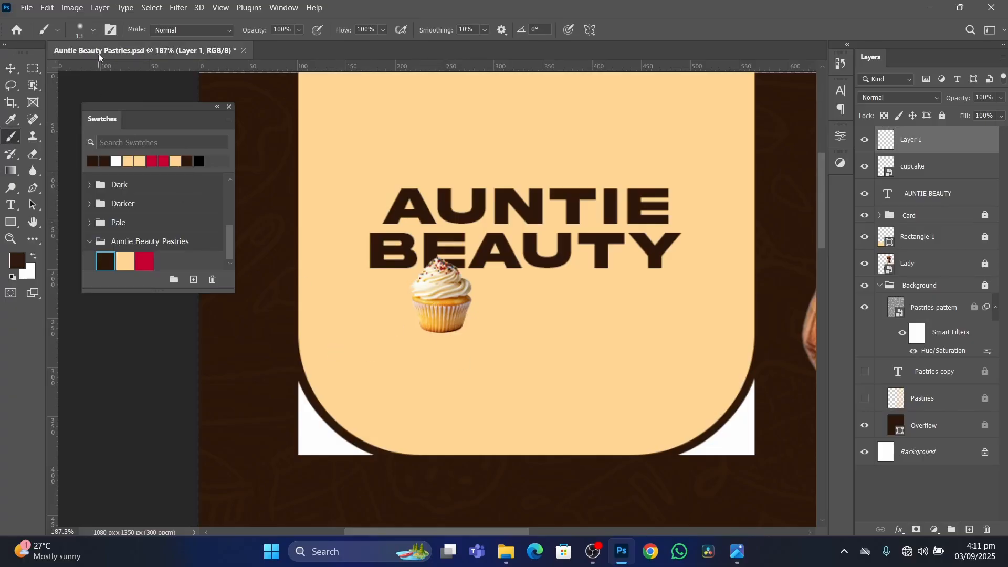
pyautogui.click(93, 32)
pyautogui.click(93, 33)
pyautogui.click(94, 33)
pyautogui.click(94, 33)
pyautogui.click(94, 33)
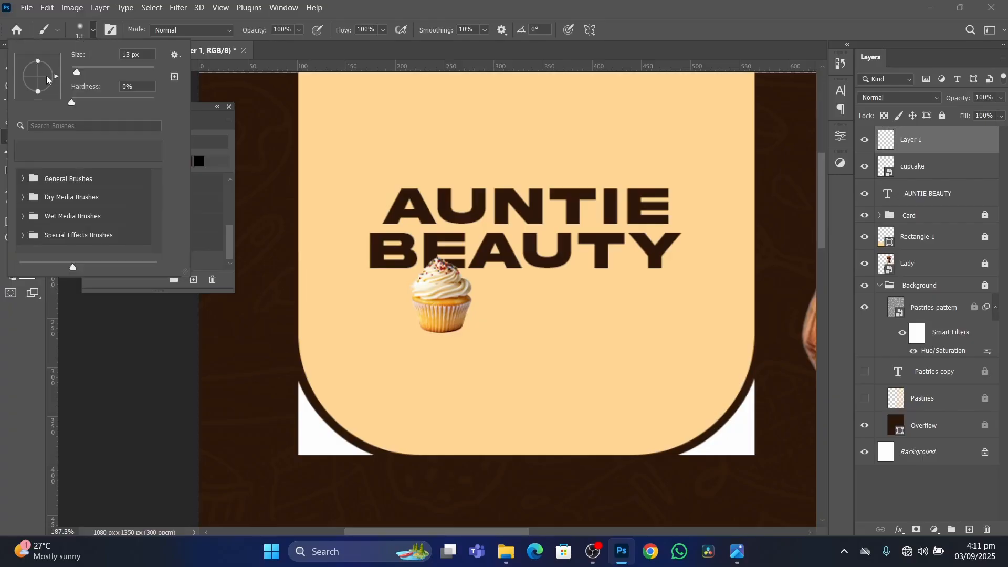
pyautogui.moveTo(76, 74); pyautogui.dragTo(81, 77)
pyautogui.moveTo(78, 77); pyautogui.dragTo(107, 79)
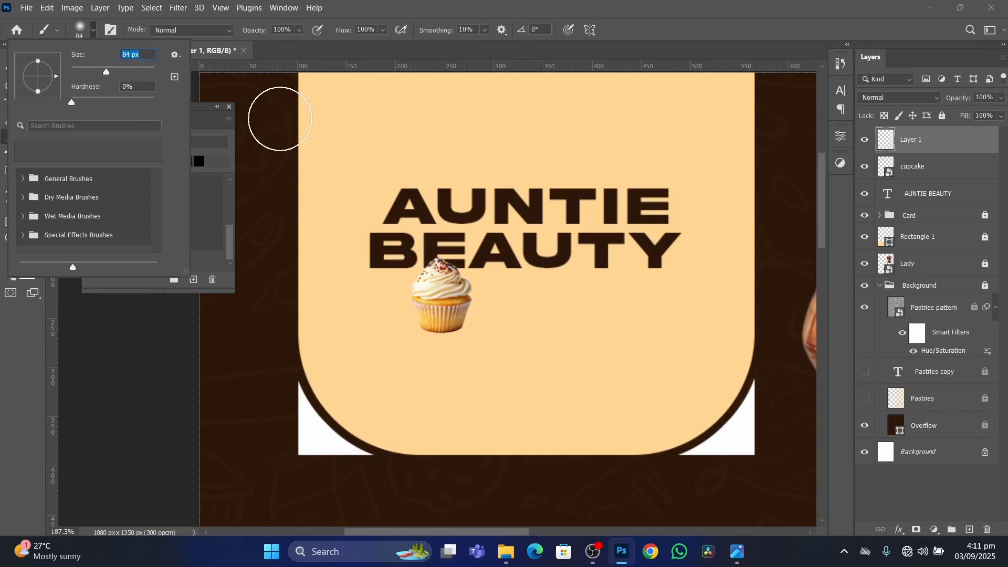
pyautogui.click(280, 119)
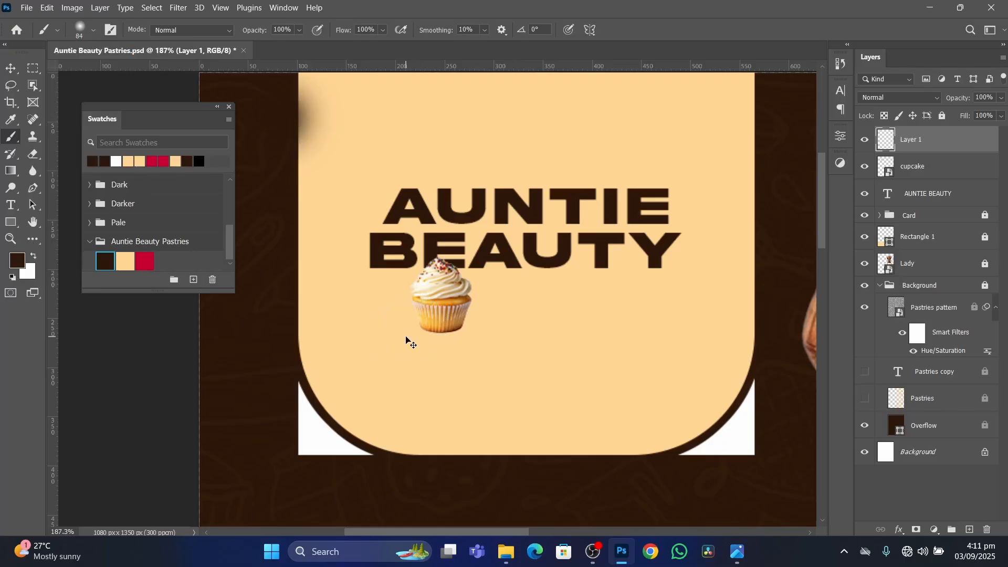
pyautogui.hotkey('ctrl', 'z')
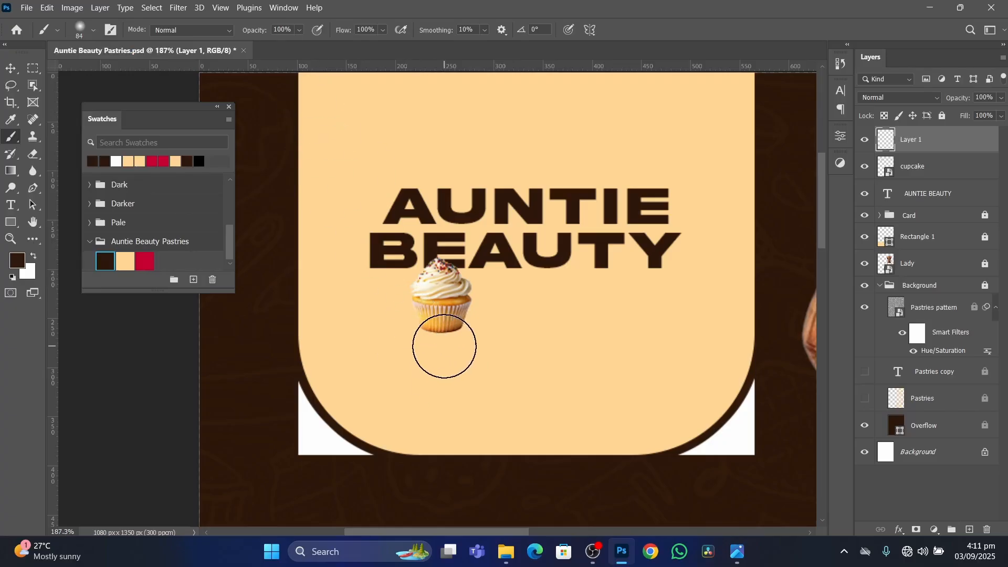
pyautogui.click(440, 345)
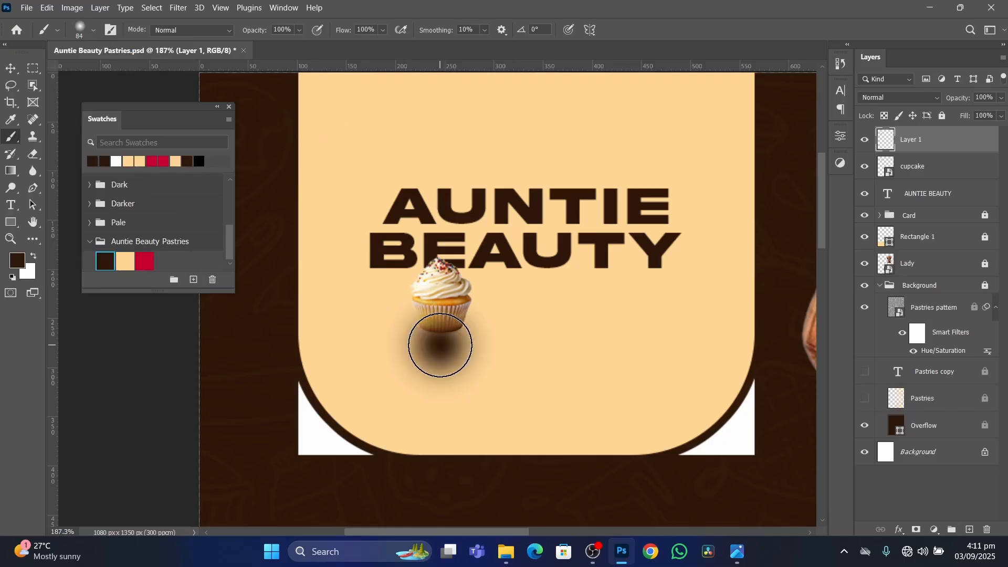
# Squash the brown dab into a thin flat shadow at the cupcake's base and move its layer below the cupcake layer.
pyautogui.press('v')
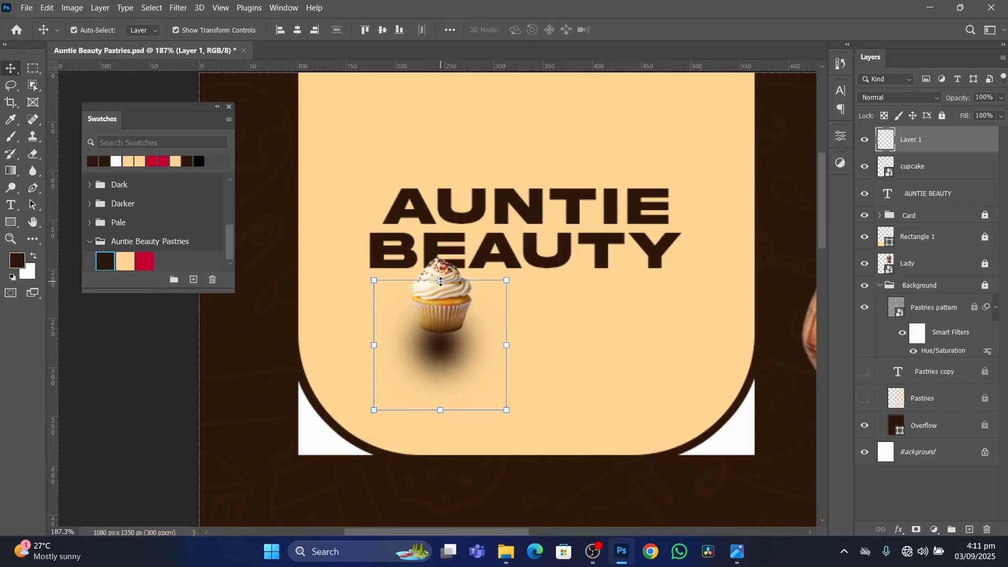
pyautogui.scroll(3, 437, 357)
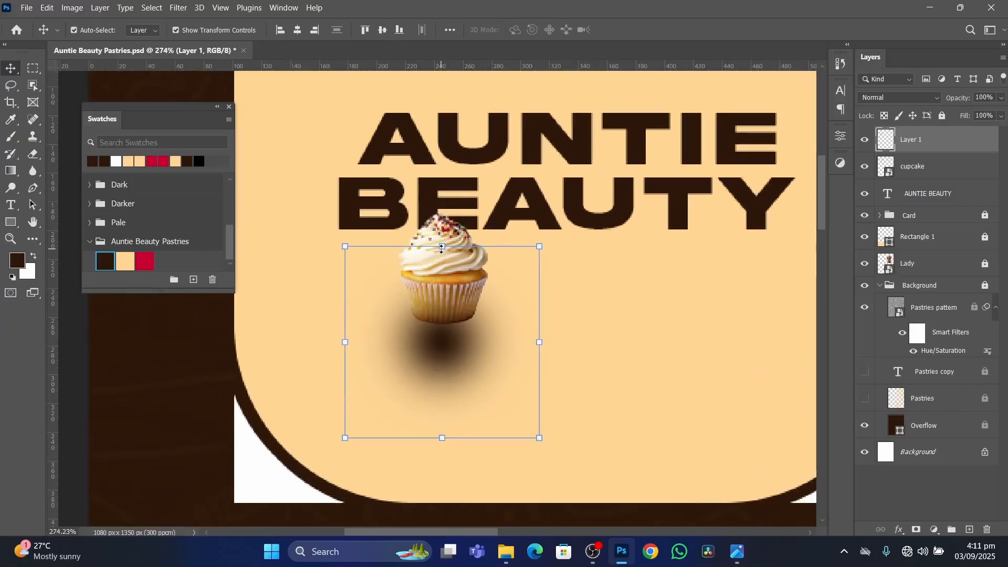
pyautogui.moveTo(442, 245); pyautogui.dragTo(455, 330)
pyautogui.press('Return')
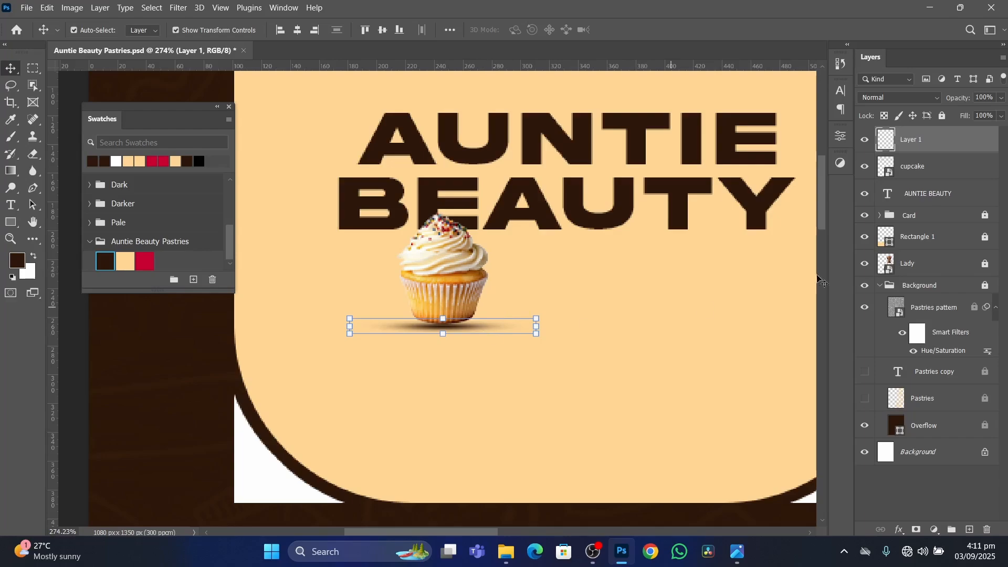
pyautogui.press('Up')
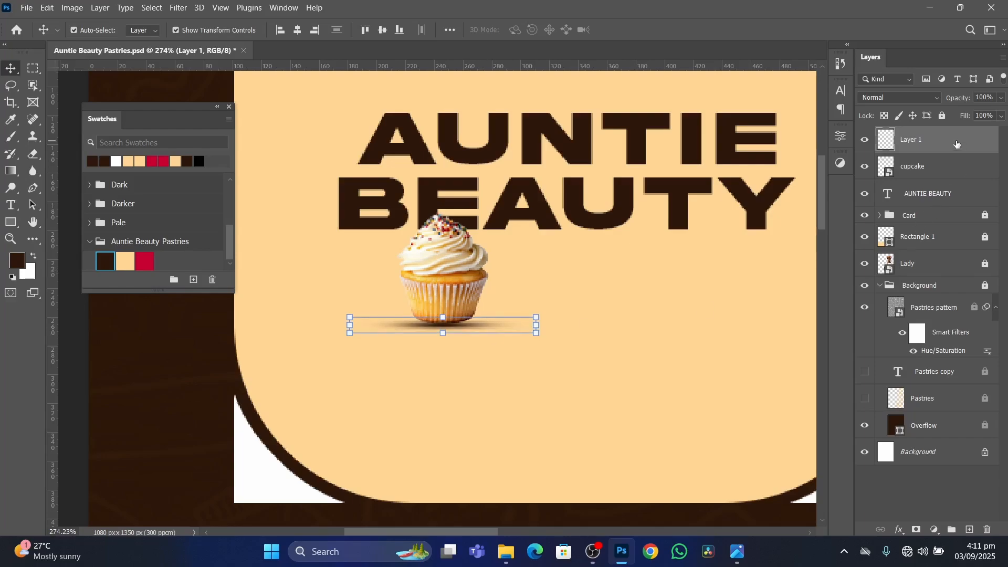
pyautogui.moveTo(957, 143); pyautogui.dragTo(951, 176)
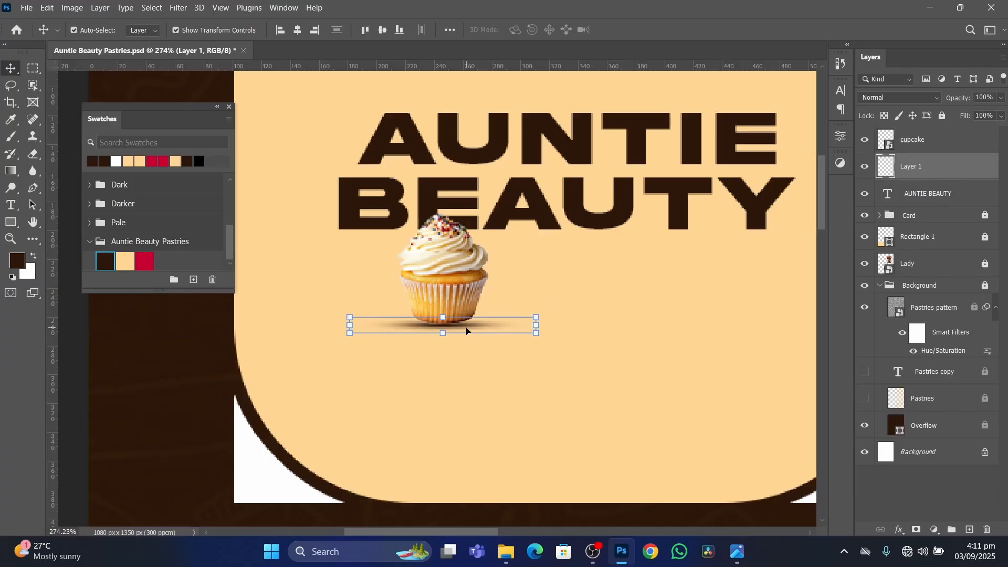
# Narrow the cupcake's shadow to 79.23% width, centre it under the cupcake's base, and deselect it.
pyautogui.scroll(5, 466, 330)
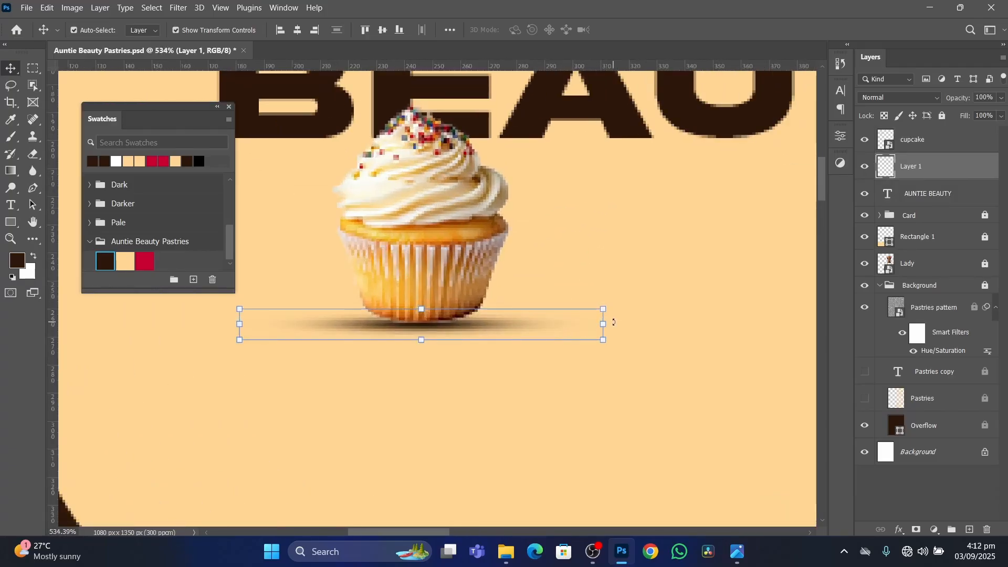
pyautogui.moveTo(605, 325); pyautogui.dragTo(529, 324)
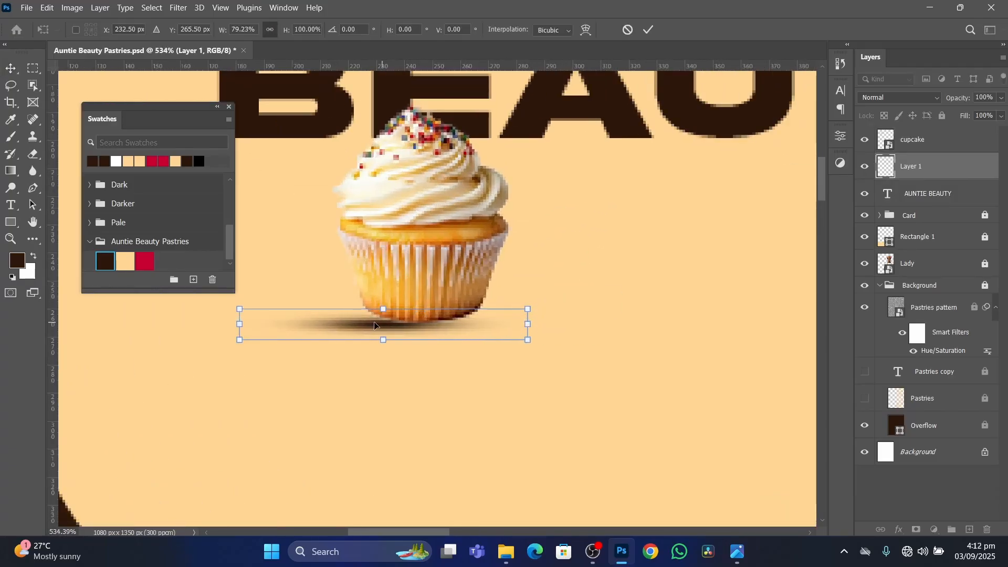
pyautogui.moveTo(376, 326); pyautogui.dragTo(406, 332)
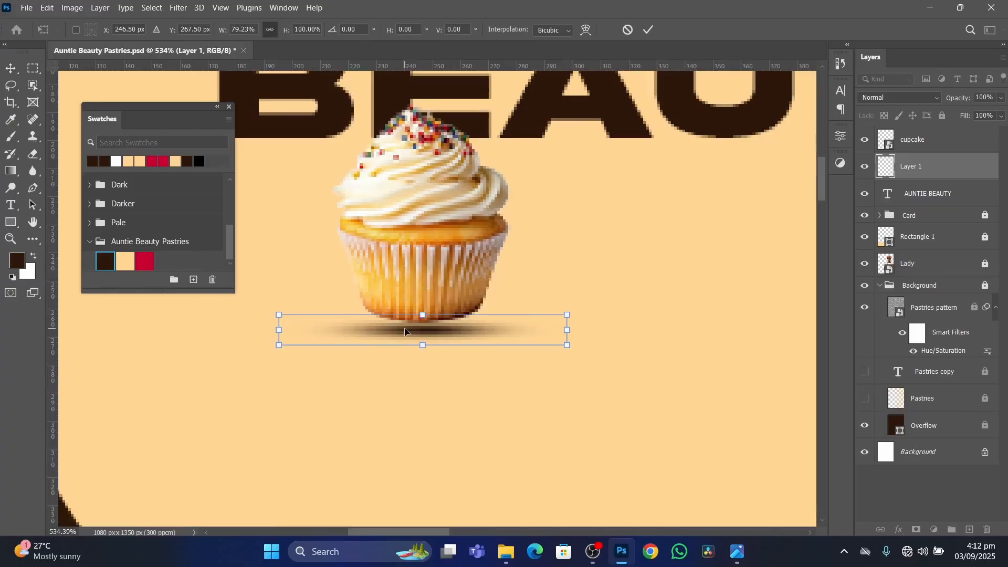
pyautogui.press('Up')
pyautogui.press('Down')
pyautogui.press('Return')
pyautogui.scroll(-8, 464, 325)
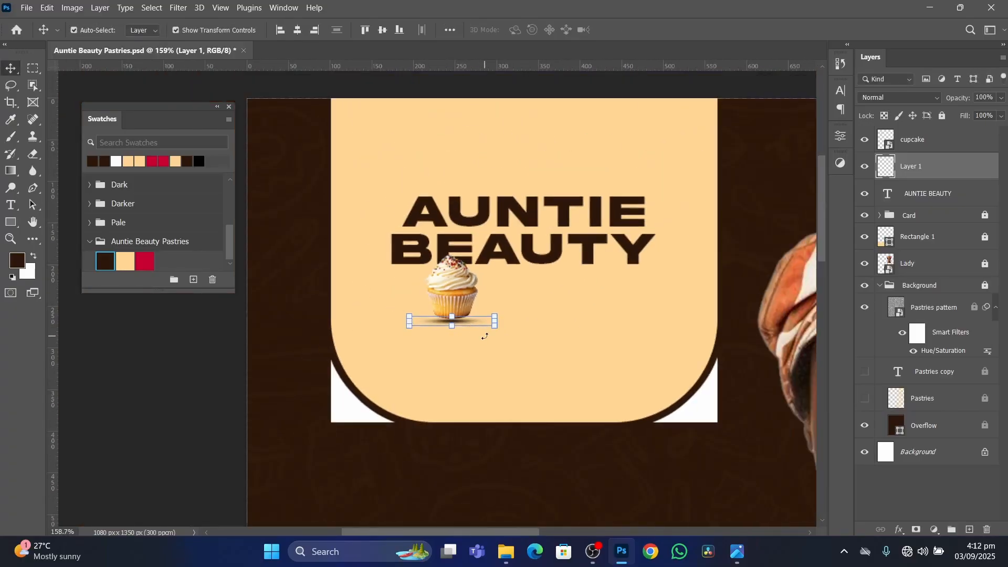
pyautogui.click(485, 337)
# Examine the cupcake's shadow on the card and compare the logo with the reference flyer image.
pyautogui.scroll(-3, 493, 355)
pyautogui.scroll(1, 483, 349)
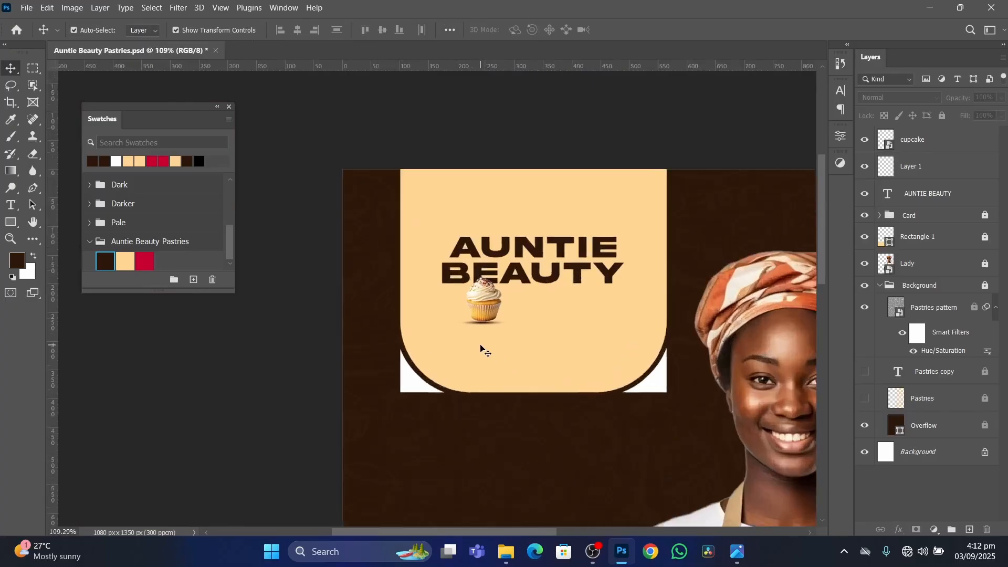
pyautogui.scroll(4, 481, 348)
pyautogui.click(480, 320)
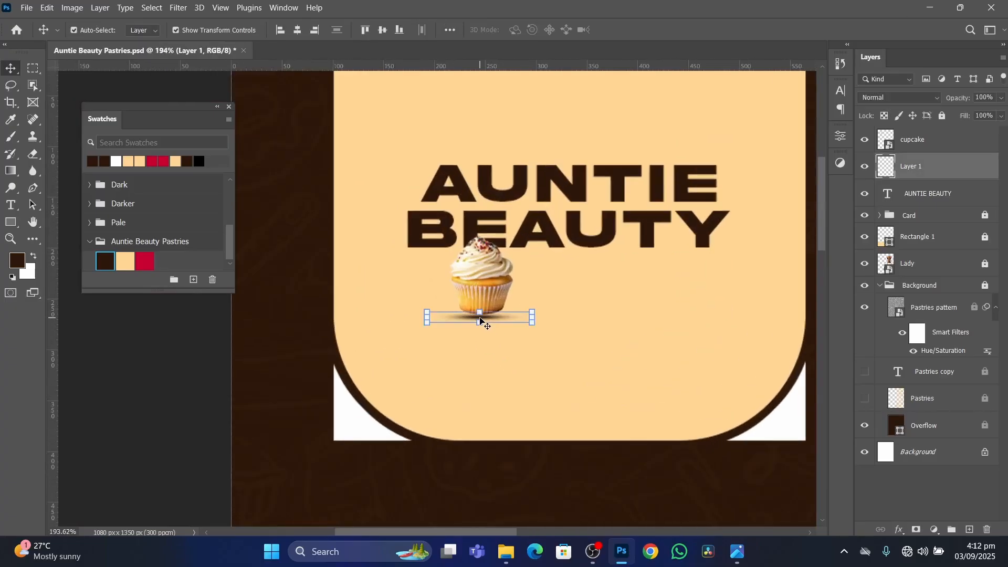
pyautogui.click(486, 383)
pyautogui.scroll(-3, 625, 347)
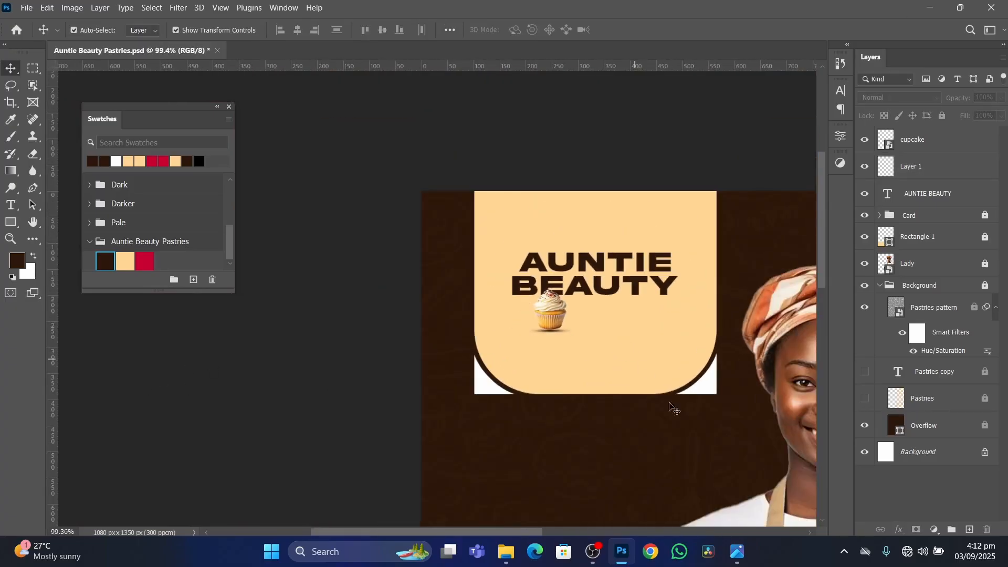
pyautogui.click(737, 551)
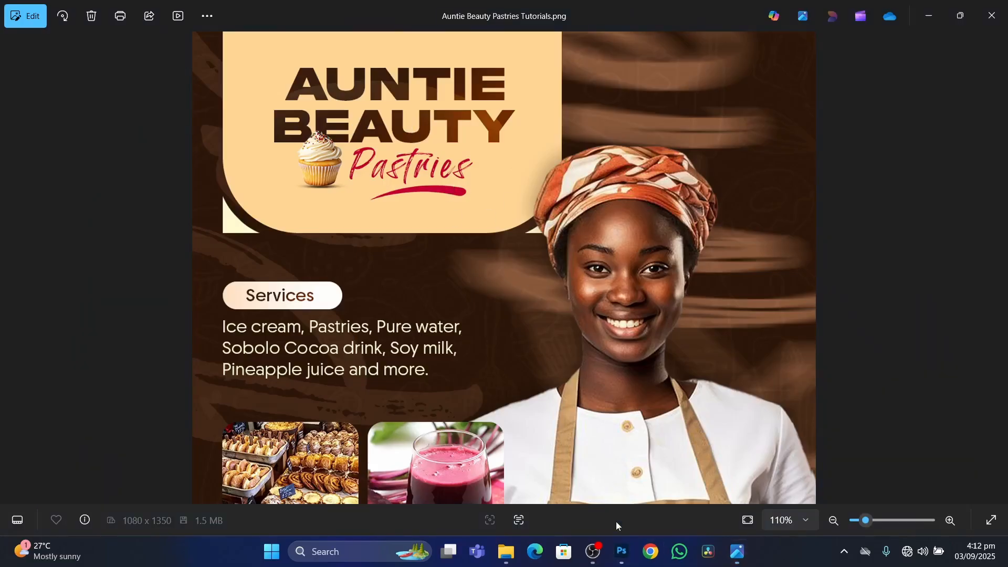
pyautogui.click(620, 546)
# Duplicate the AUNTIE BEAUTY title below the original and replace the copy's text with Pastries.
pyautogui.scroll(3, 686, 313)
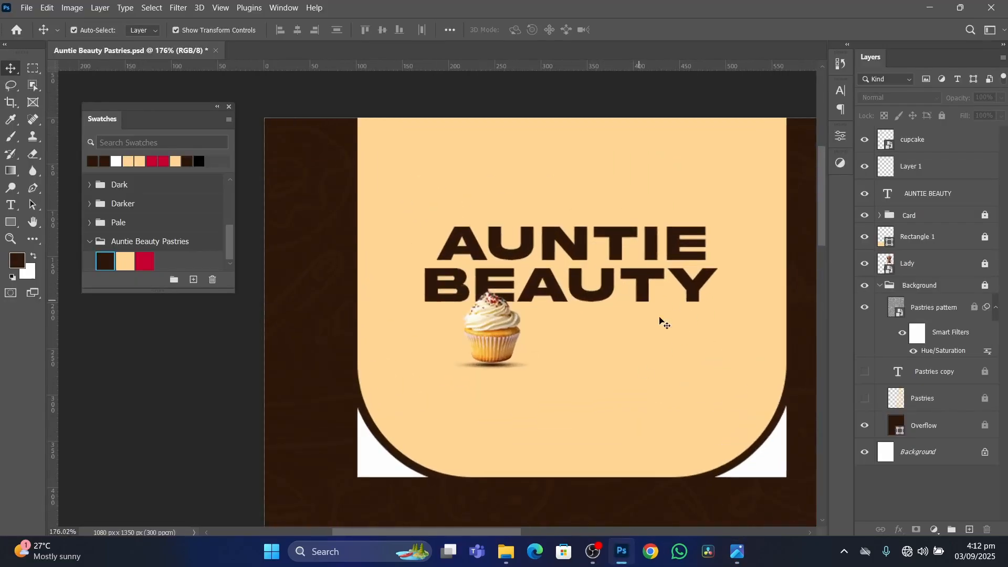
pyautogui.click(650, 277)
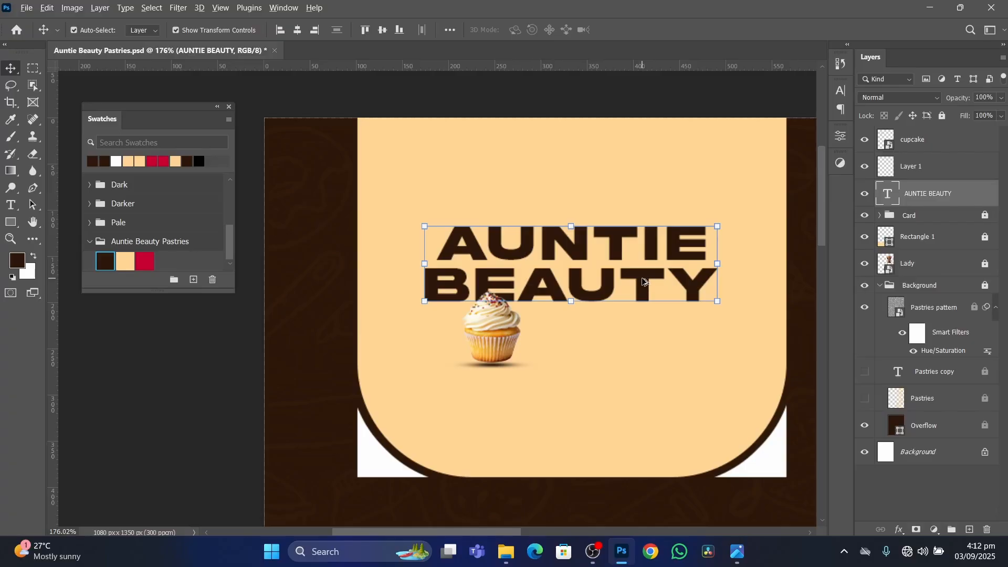
pyautogui.moveTo(645, 282); pyautogui.dragTo(650, 405)
pyautogui.doubleClick(651, 402)
pyautogui.write('PAS')
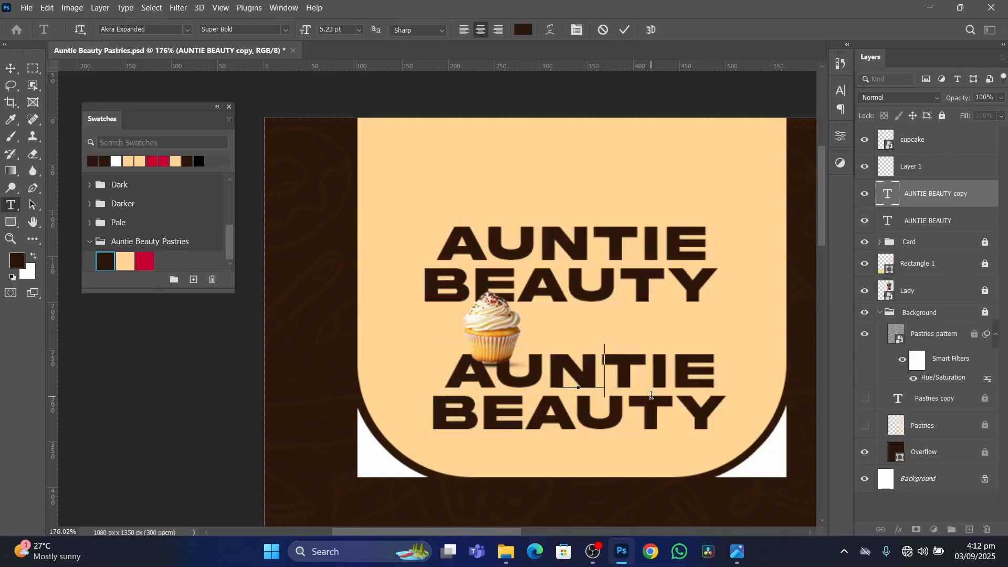
pyautogui.write('TR')
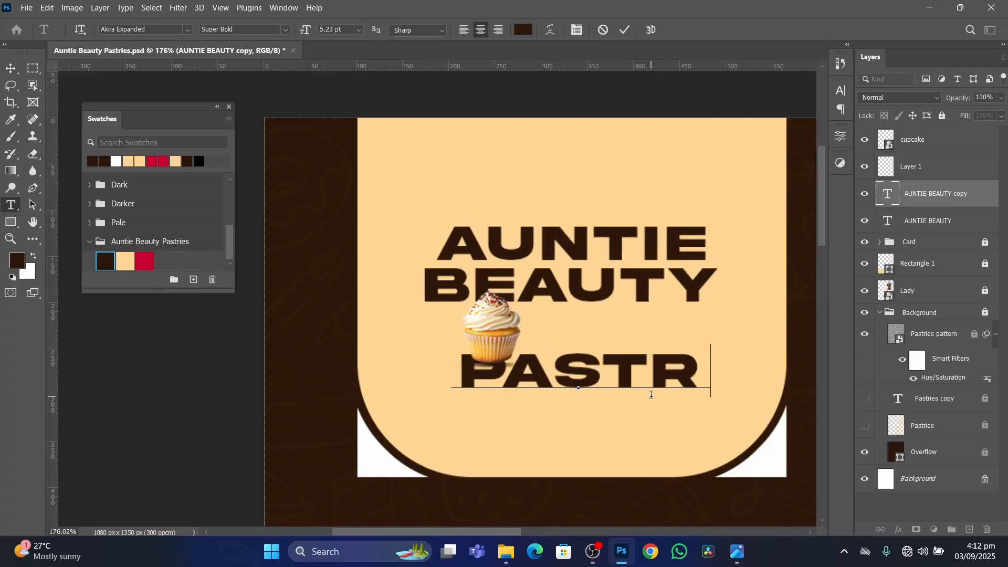
pyautogui.write('IES')
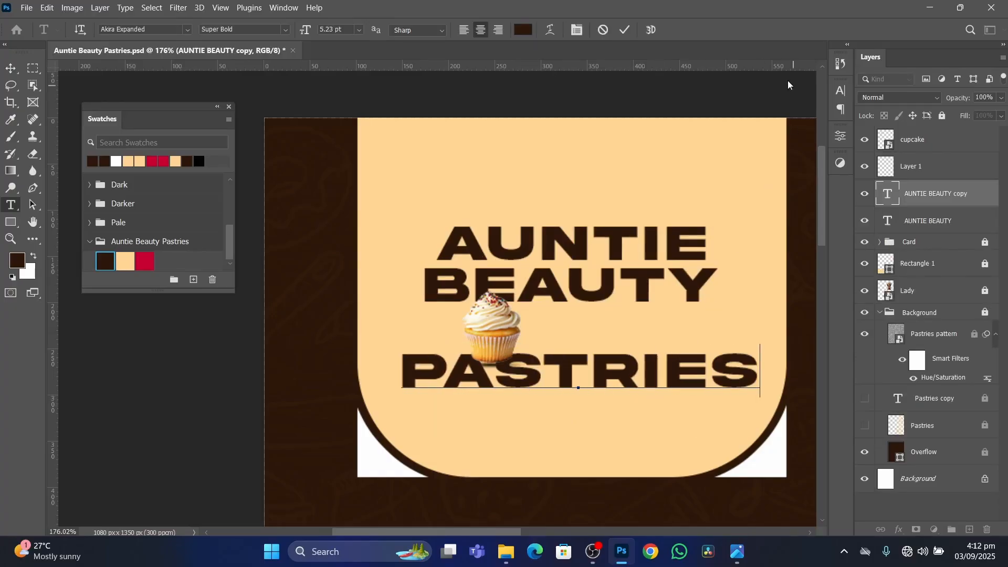
pyautogui.click(624, 32)
pyautogui.press('v')
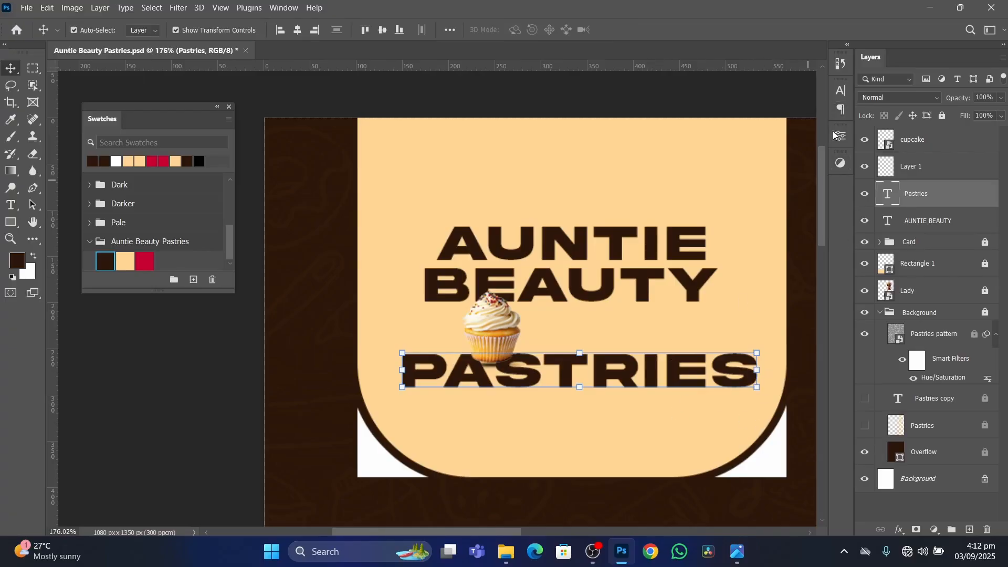
# Change the font of the Pastries text to Kingston Alt.
pyautogui.click(843, 90)
pyautogui.click(762, 110)
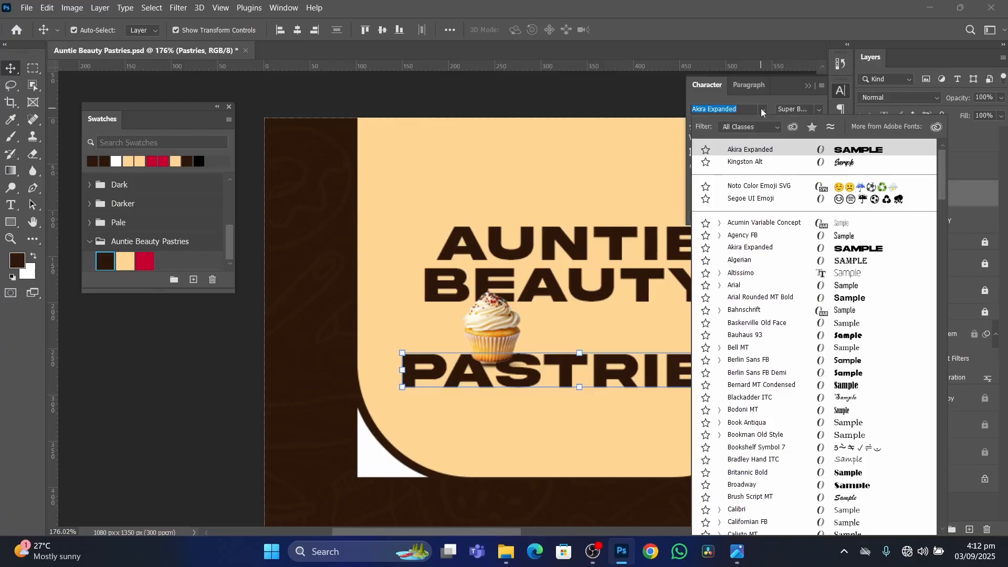
pyautogui.click(751, 164)
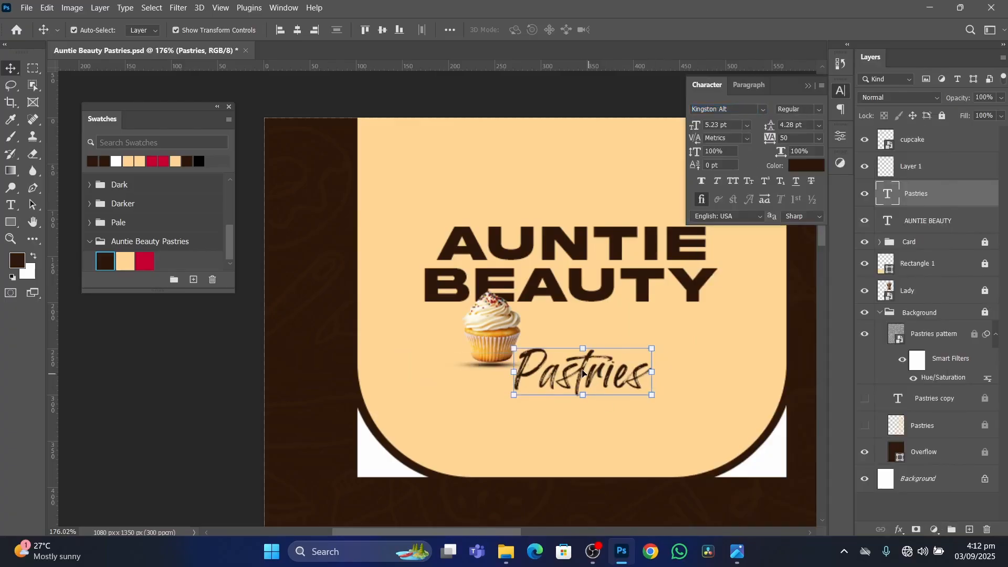
# Place the Pastries text beside the cupcake under BEAUTY and scale it down slightly to 5.02 pt.
pyautogui.moveTo(582, 374); pyautogui.dragTo(620, 337)
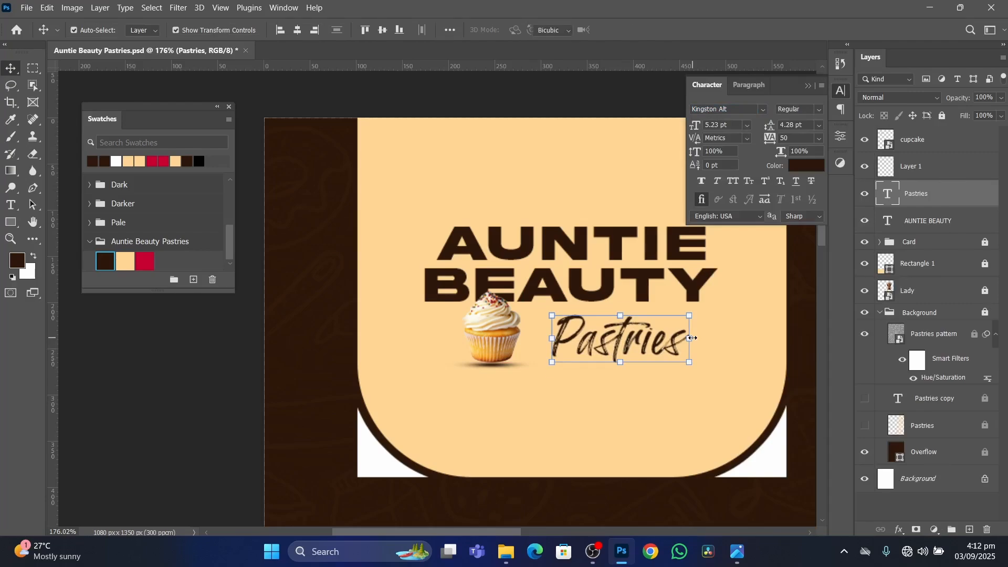
pyautogui.moveTo(690, 339); pyautogui.dragTo(686, 338)
pyautogui.press('Up')
pyautogui.press('Up')
pyautogui.press('Up')
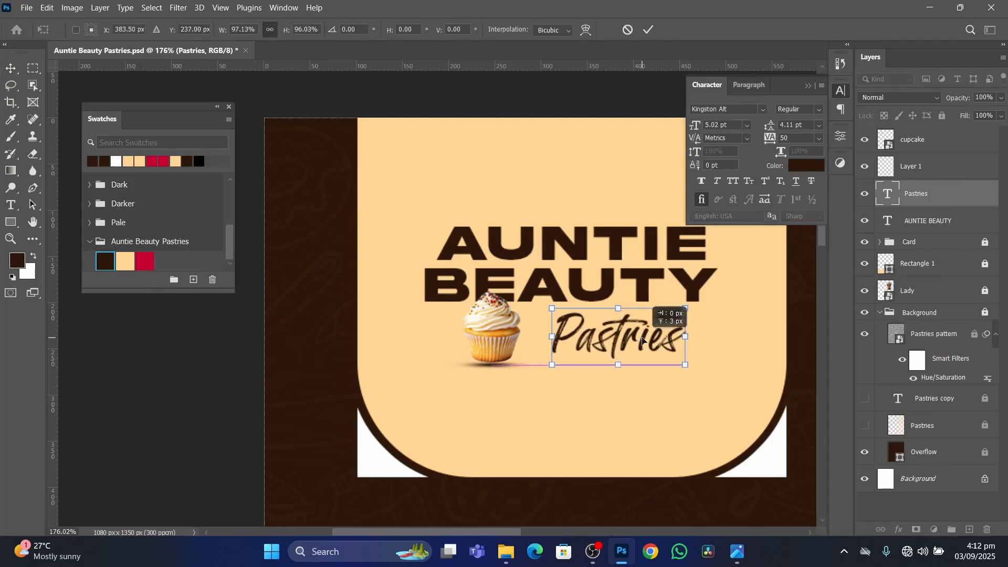
pyautogui.click(649, 30)
# Recolour the Pastries text with the crimson swatch of the Auntie Beauty Pastries group, shift it slightly down, and deselect it.
pyautogui.click(145, 261)
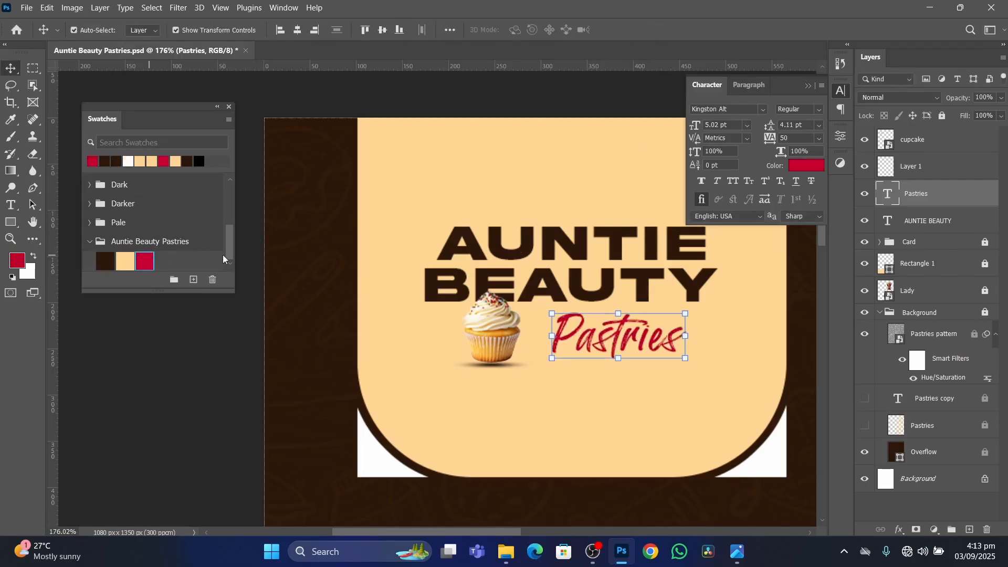
pyautogui.moveTo(623, 328); pyautogui.dragTo(622, 330)
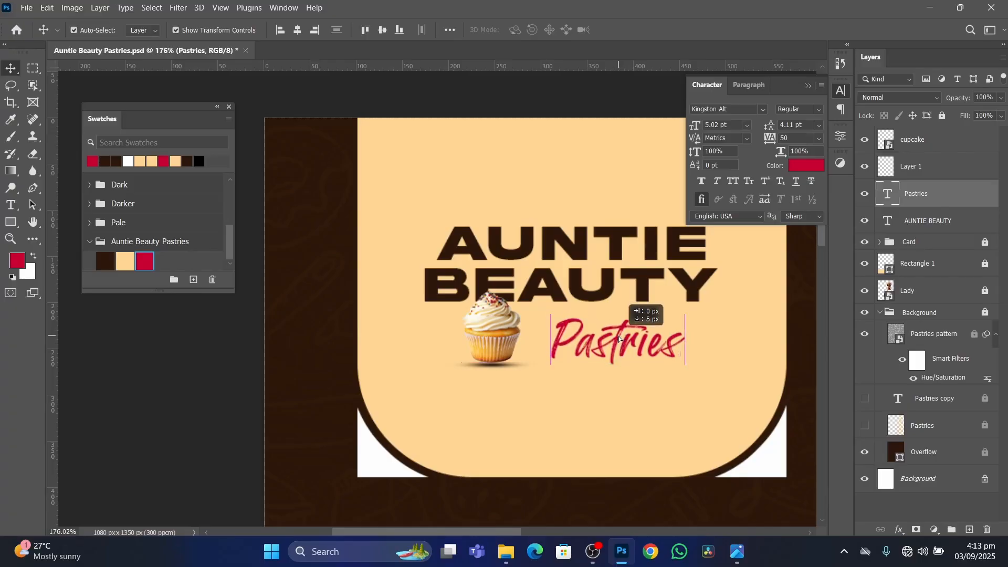
pyautogui.click(234, 430)
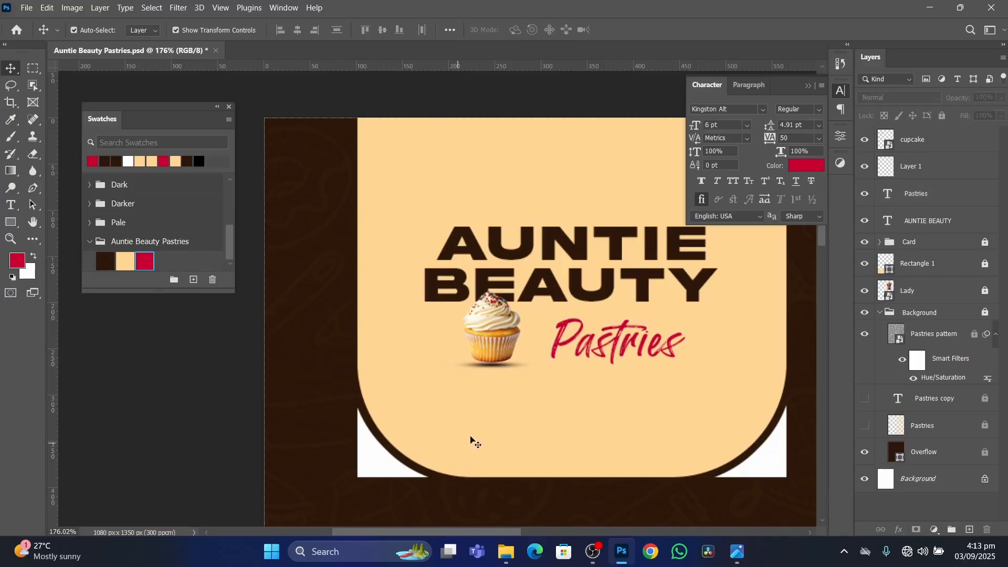
pyautogui.click(618, 335)
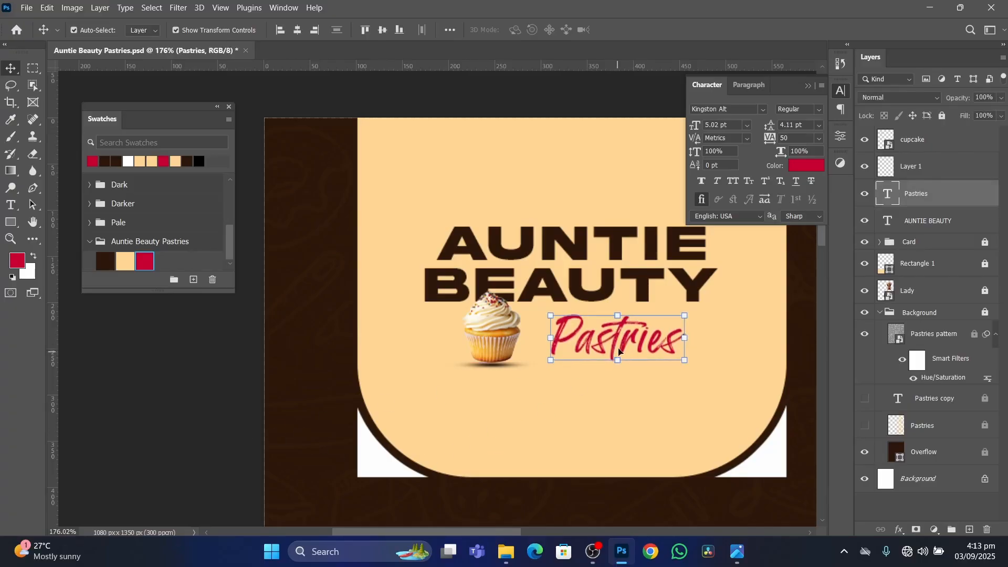
pyautogui.click(163, 387)
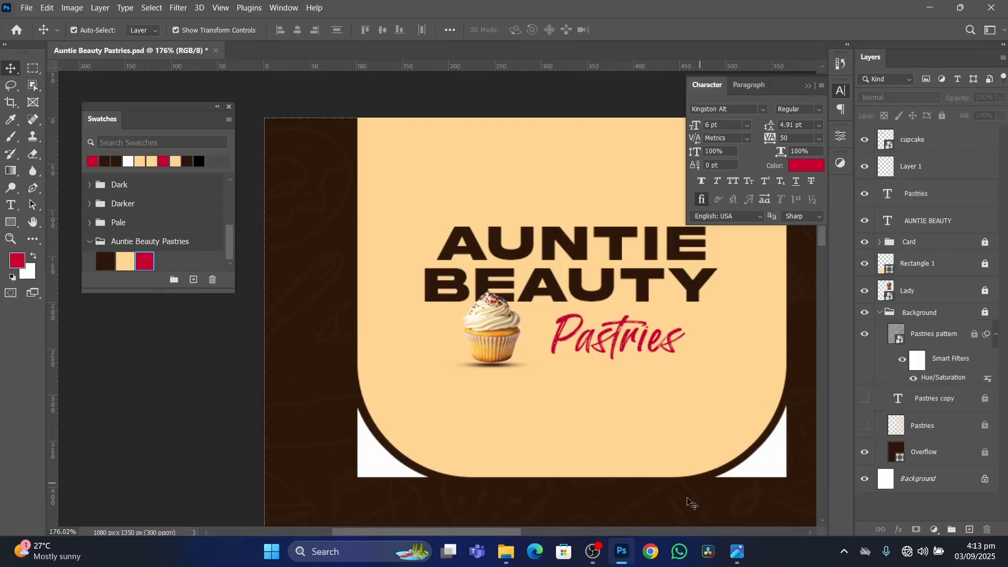
# Check the reference flyer, switch to File Explorer, and place the line image from the KimoDesigns_Resources folder in the Photoshop document.
pyautogui.click(738, 551)
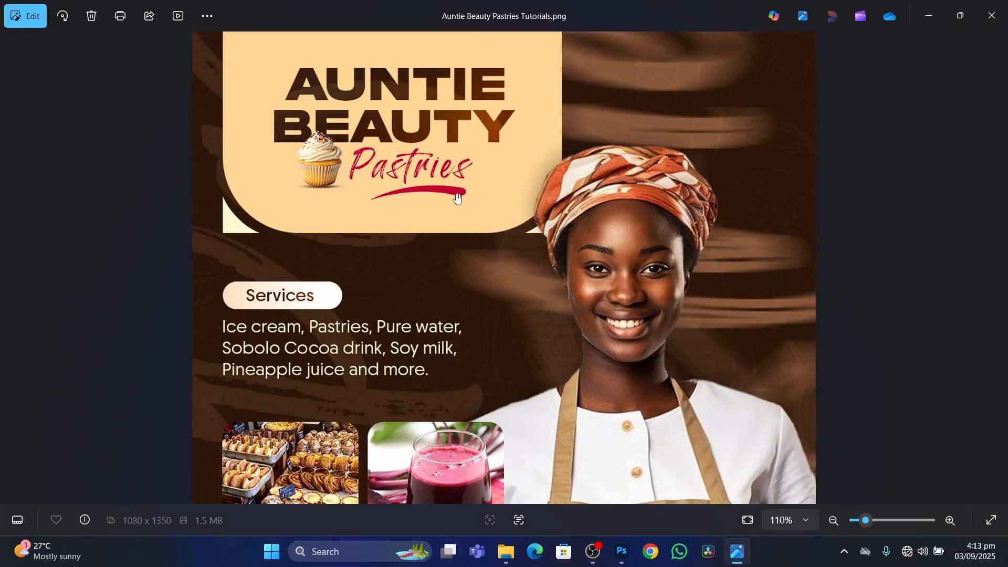
pyautogui.click(505, 551)
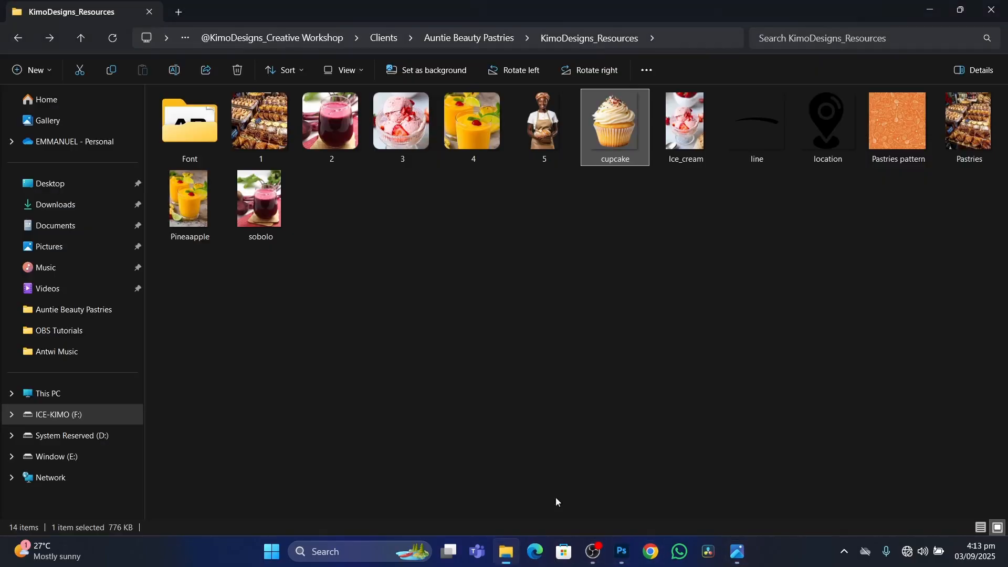
pyautogui.moveTo(766, 129); pyautogui.dragTo(571, 373)
pyautogui.scroll(-6, 567, 260)
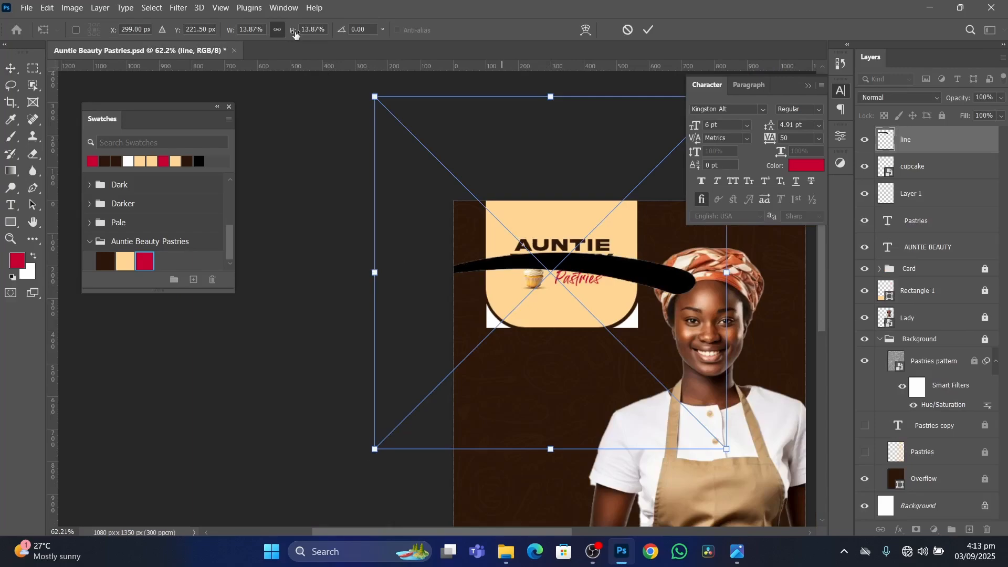
# Scale the placed line down to 1.76% and position it as an underline beneath the Pastries text.
pyautogui.moveTo(293, 31)
pyautogui.mouseDown()
pyautogui.moveTo(304, 32)
pyautogui.moveTo(288, 31)
pyautogui.moveTo(297, 32)
pyautogui.moveTo(292, 47)
pyautogui.mouseUp()
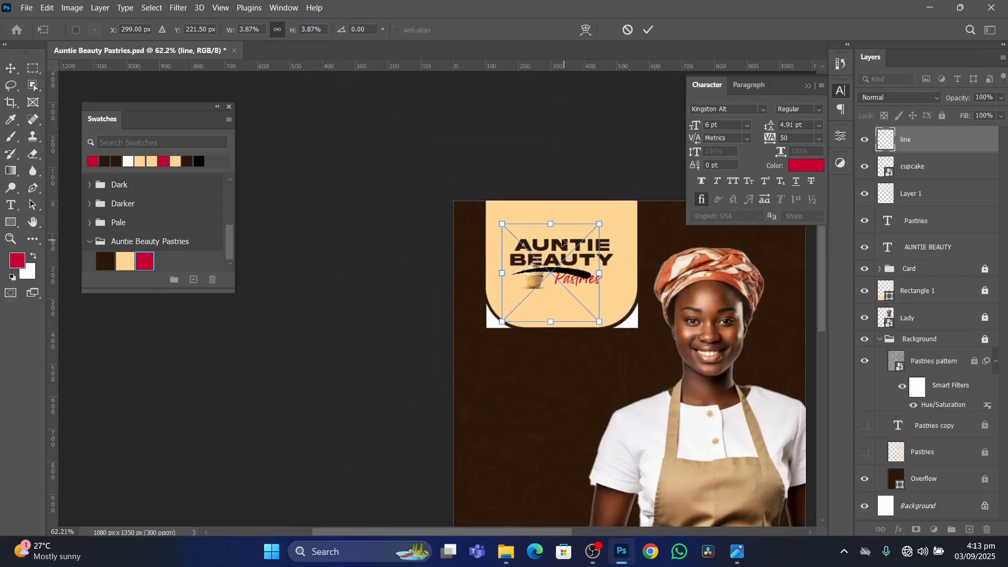
pyautogui.moveTo(566, 271); pyautogui.dragTo(587, 300)
pyautogui.scroll(5, 588, 299)
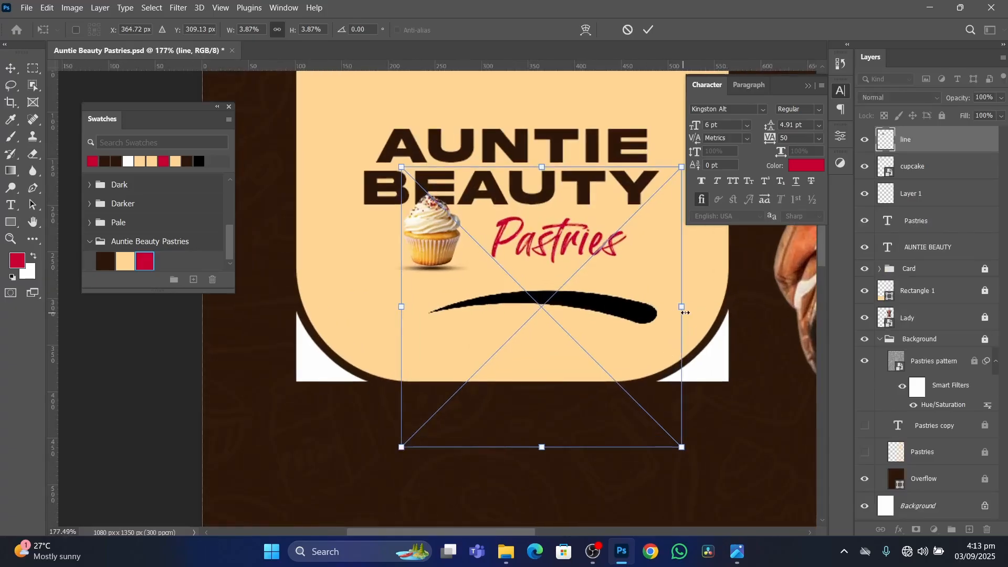
pyautogui.moveTo(681, 308); pyautogui.dragTo(534, 312)
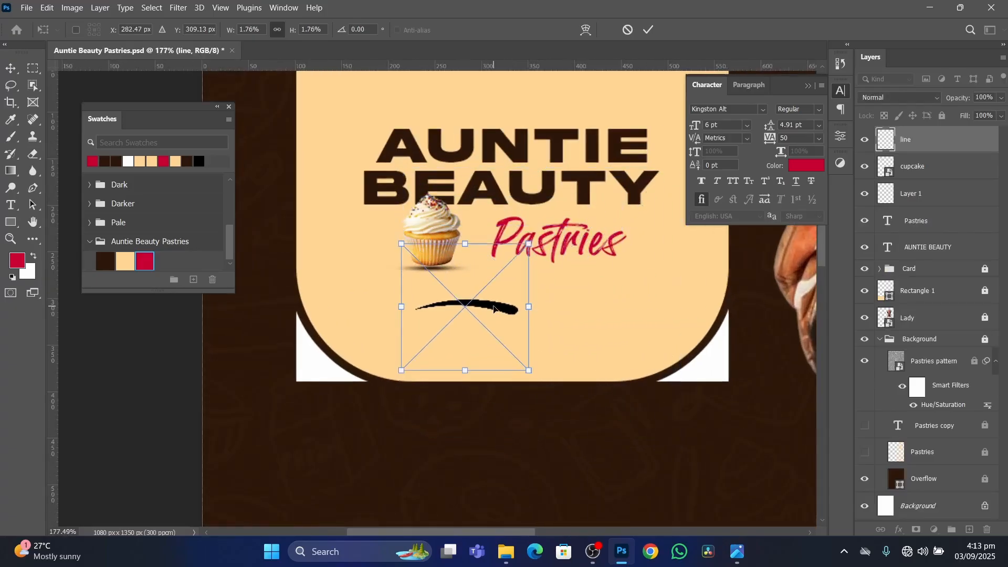
pyautogui.moveTo(496, 285); pyautogui.dragTo(573, 283)
pyautogui.press('Return')
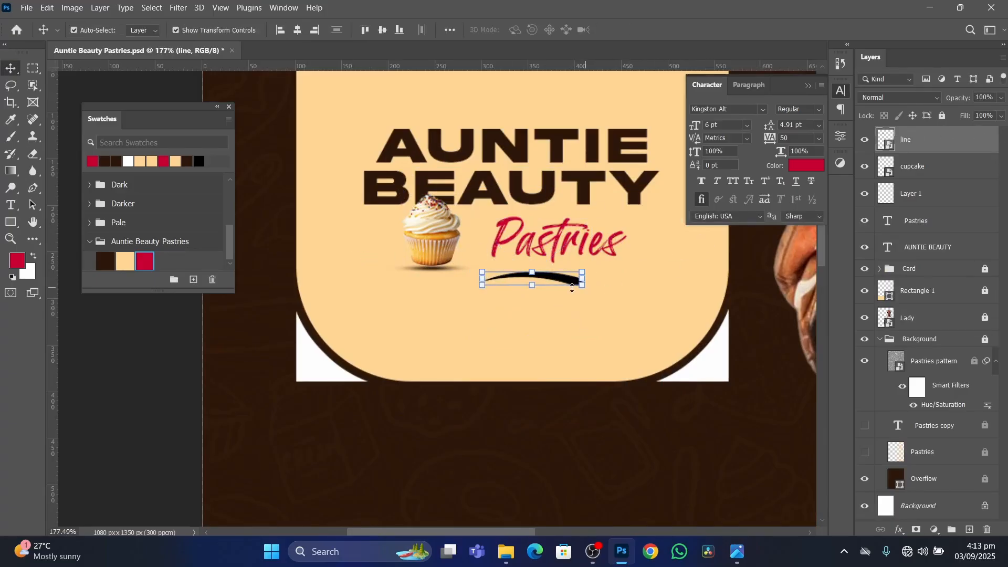
pyautogui.moveTo(567, 281)
pyautogui.mouseDown()
pyautogui.moveTo(576, 258)
pyautogui.moveTo(564, 278)
pyautogui.mouseUp()
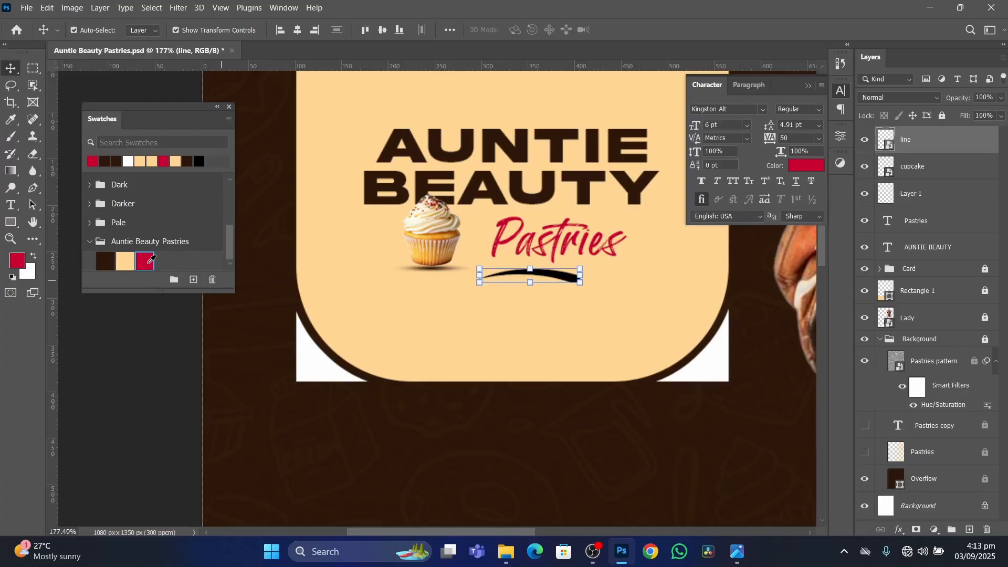
# Apply a Color Overlay to the line layer using the crimson swatch c60033 of the Auntie Beauty Pastries group.
pyautogui.moveTo(148, 262); pyautogui.dragTo(147, 262)
pyautogui.click(899, 532)
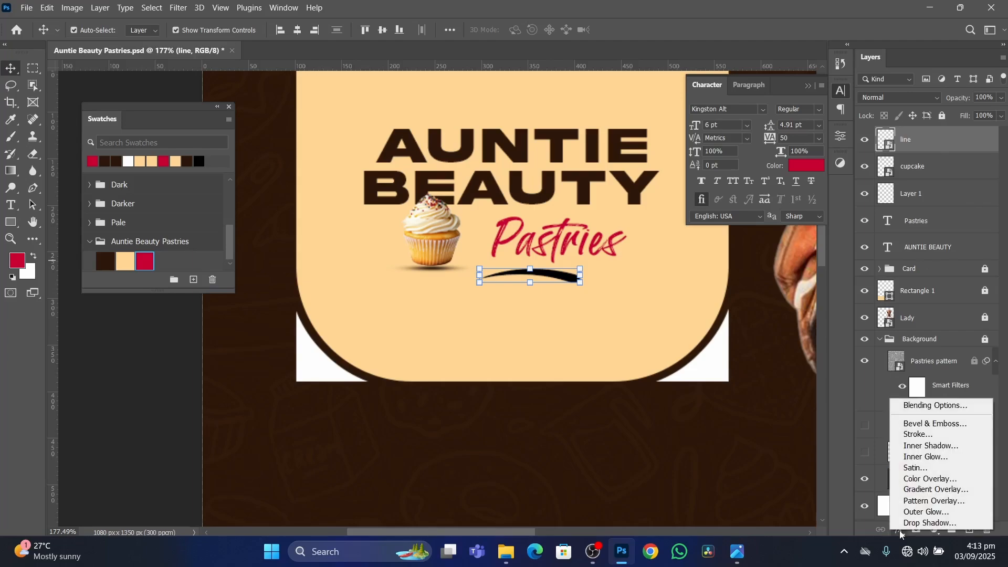
pyautogui.click(924, 480)
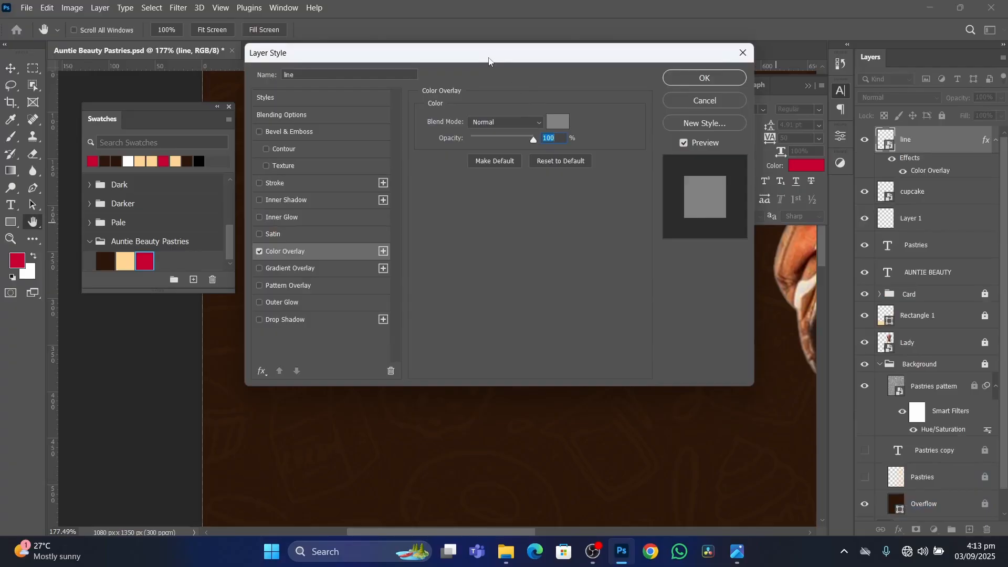
pyautogui.moveTo(489, 60); pyautogui.dragTo(857, 161)
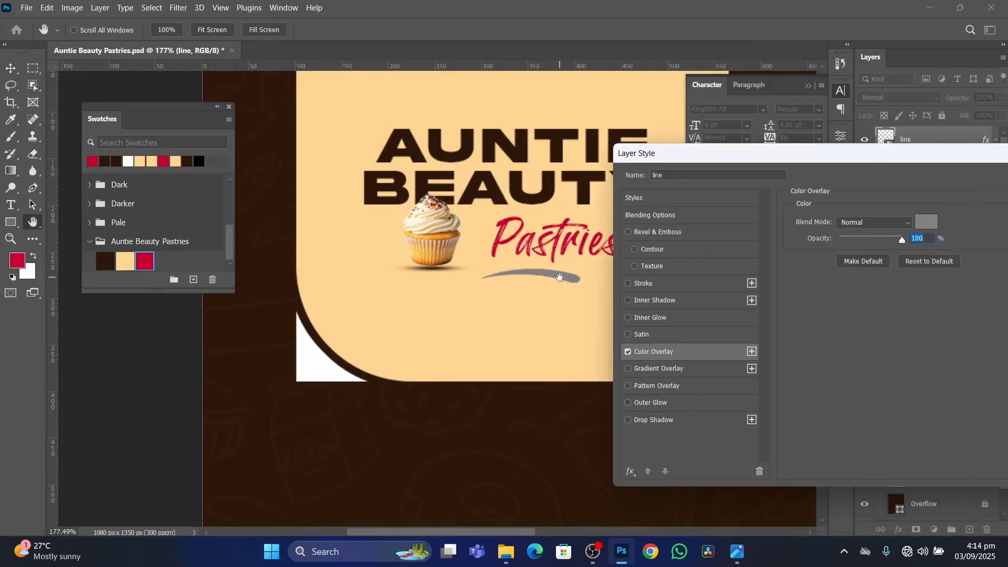
pyautogui.click(932, 227)
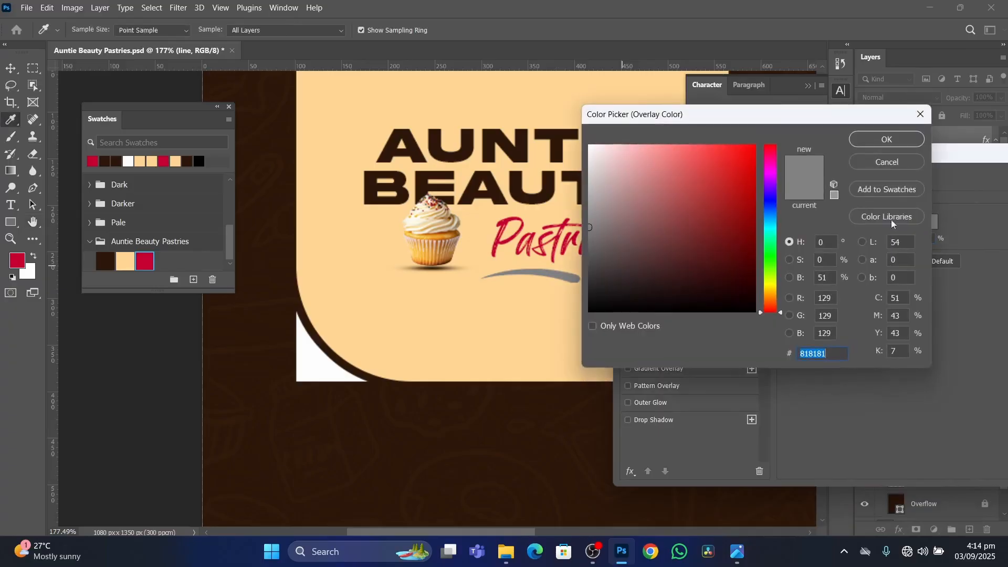
pyautogui.click(144, 261)
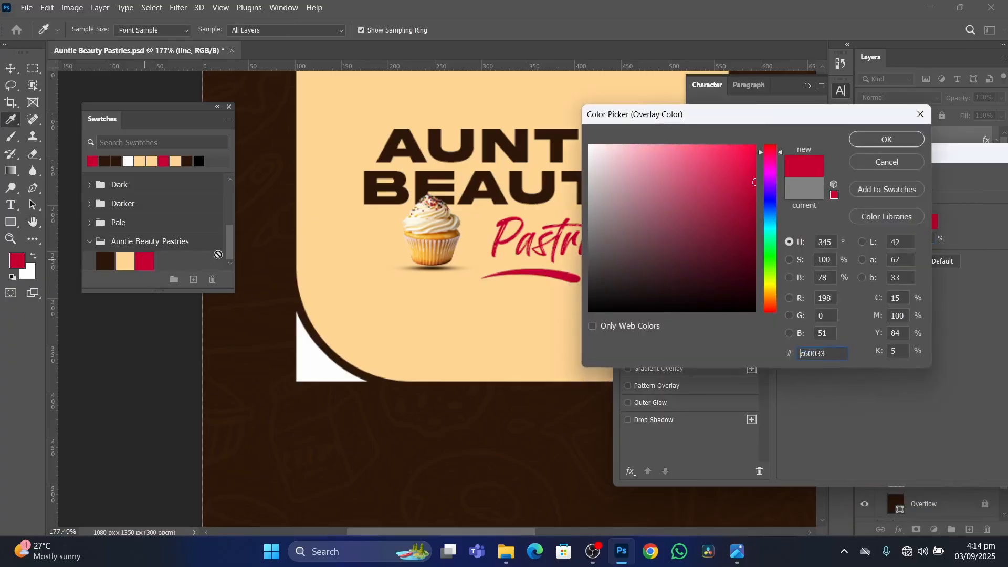
pyautogui.click(896, 144)
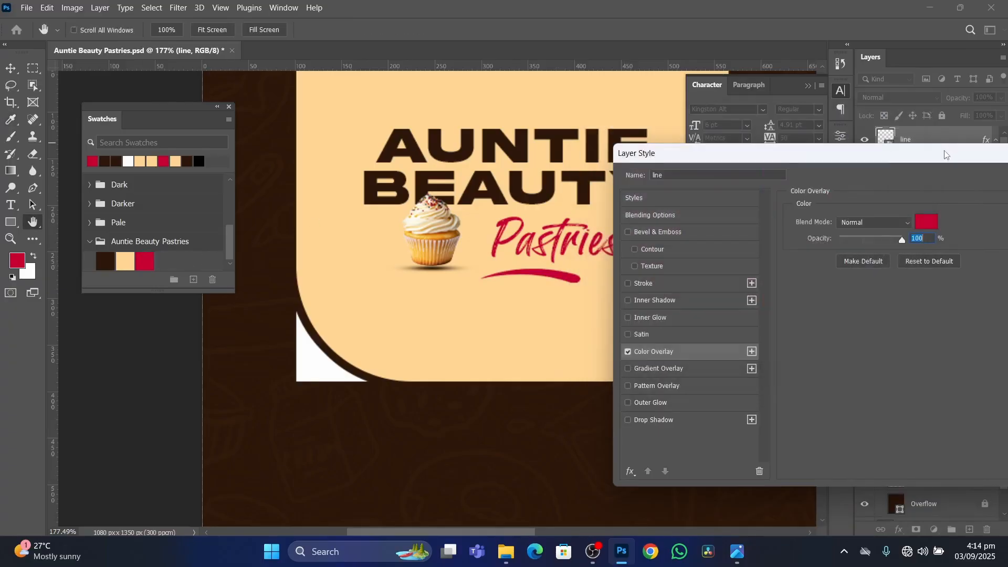
pyautogui.click(888, 193)
# Nudge the crimson underline slightly up toward the Pastries text and deselect it.
pyautogui.scroll(-3, 460, 277)
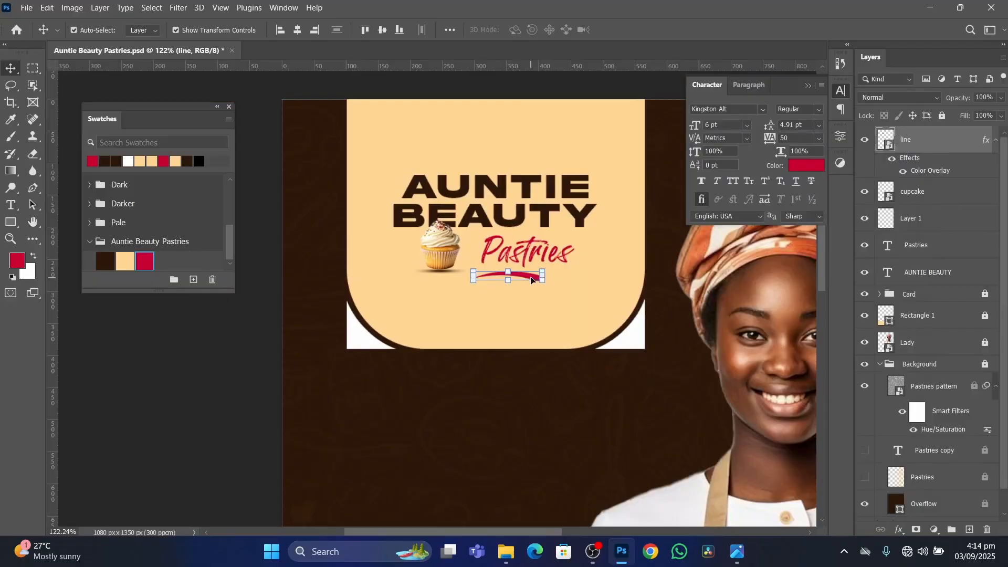
pyautogui.moveTo(527, 275); pyautogui.dragTo(527, 274)
pyautogui.click(178, 394)
pyautogui.scroll(-3, 547, 270)
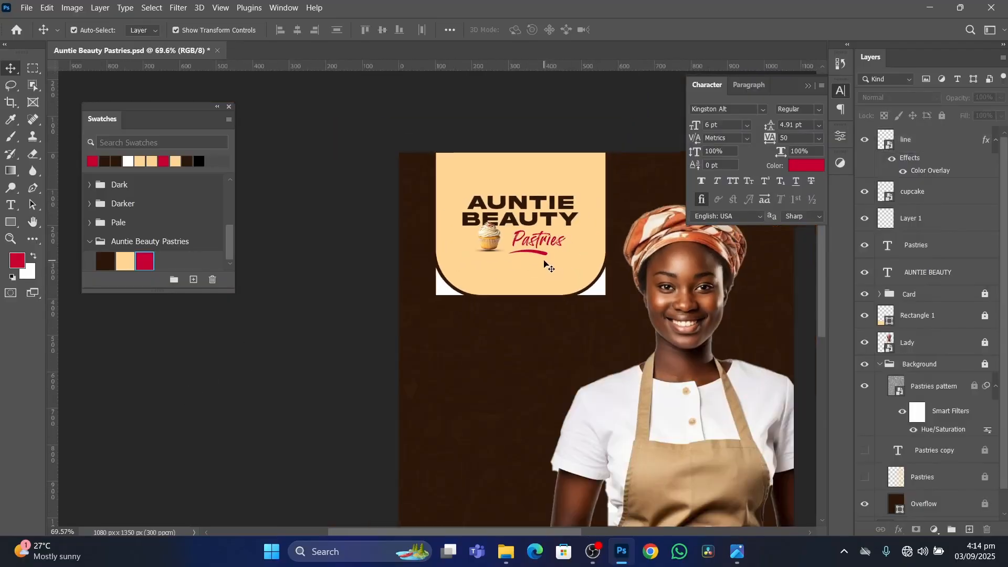
# Scale the AUNTIE BEAUTY title up proportionally to 113% and deselect it.
pyautogui.scroll(3, 546, 259)
pyautogui.click(561, 190)
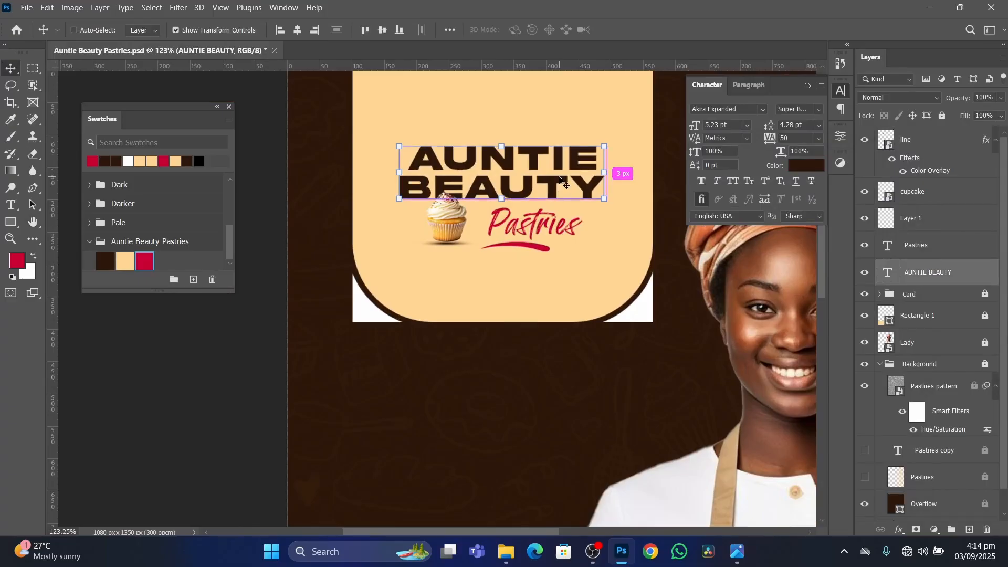
pyautogui.hotkey('ctrl', 't')
pyautogui.moveTo(287, 35); pyautogui.dragTo(297, 37)
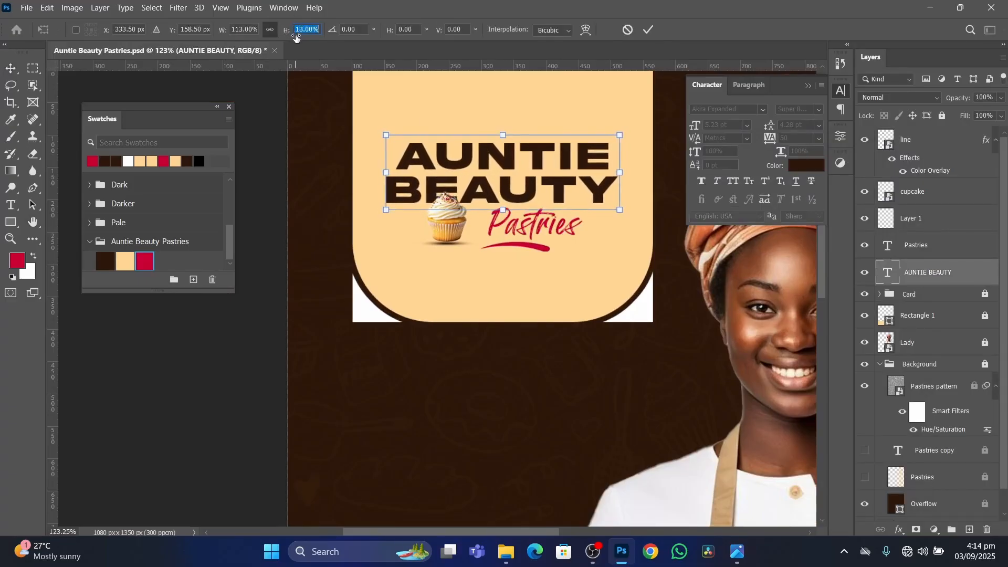
pyautogui.press('Return')
pyautogui.scroll(-3, 226, 386)
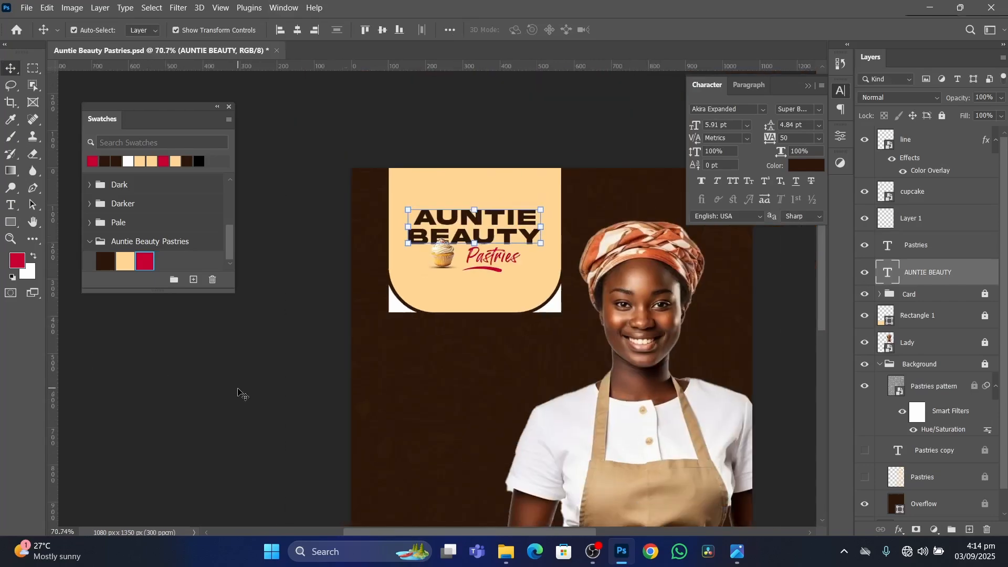
pyautogui.click(238, 384)
# Unlock the Card group and move it up so the card's lower edge sits closer to the logo.
pyautogui.scroll(-2, 949, 279)
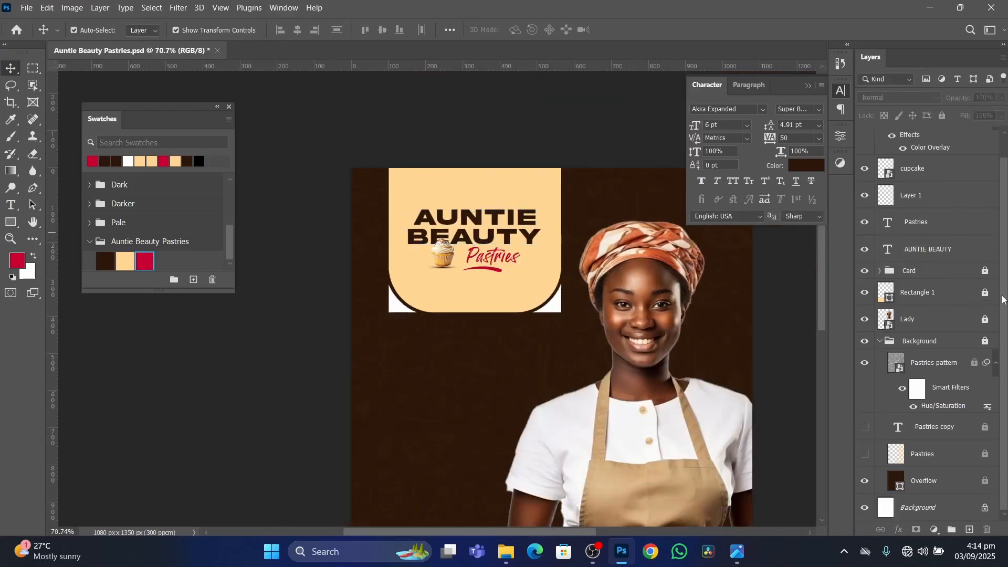
pyautogui.click(980, 271)
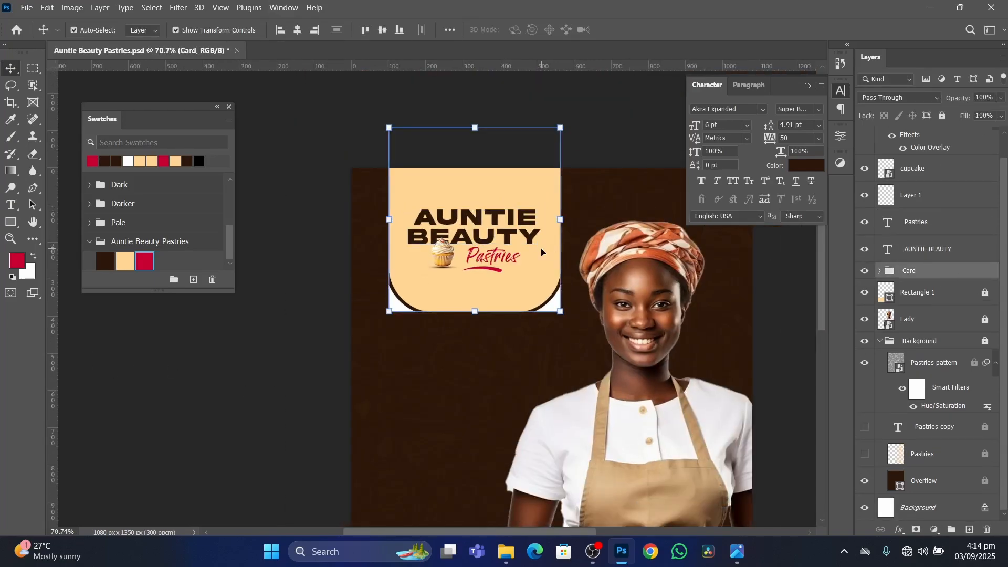
pyautogui.press('Up')
pyautogui.press('Up')
pyautogui.press('Up')
pyautogui.press('Up')
pyautogui.press('Up')
pyautogui.press('Up')
pyautogui.press('Up')
pyautogui.press('Up')
pyautogui.press('Up')
pyautogui.press('Up')
pyautogui.press('Up')
pyautogui.press('Up')
pyautogui.press('Up')
pyautogui.press('Up')
pyautogui.press('Up')
pyautogui.press('Up')
pyautogui.press('Up')
pyautogui.press('Up')
pyautogui.press('Up')
pyautogui.press('Up')
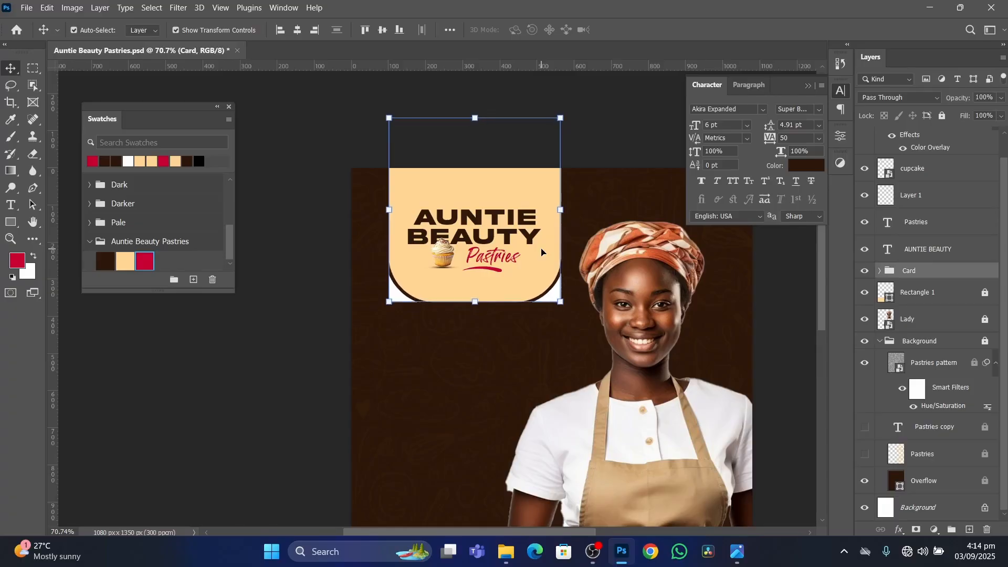
pyautogui.press('Up')
pyautogui.press('Up')
pyautogui.press('Up')
pyautogui.press('Up')
pyautogui.press('Up')
pyautogui.press('Up')
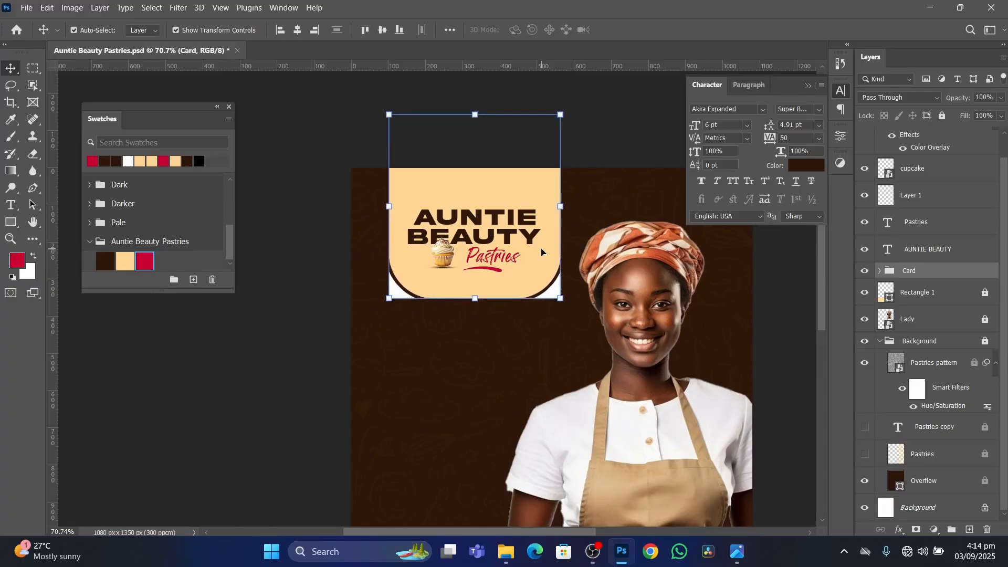
pyautogui.press('Down')
pyautogui.press('Down')
pyautogui.press('Down')
pyautogui.press('Down')
pyautogui.press('Down')
pyautogui.press('Down')
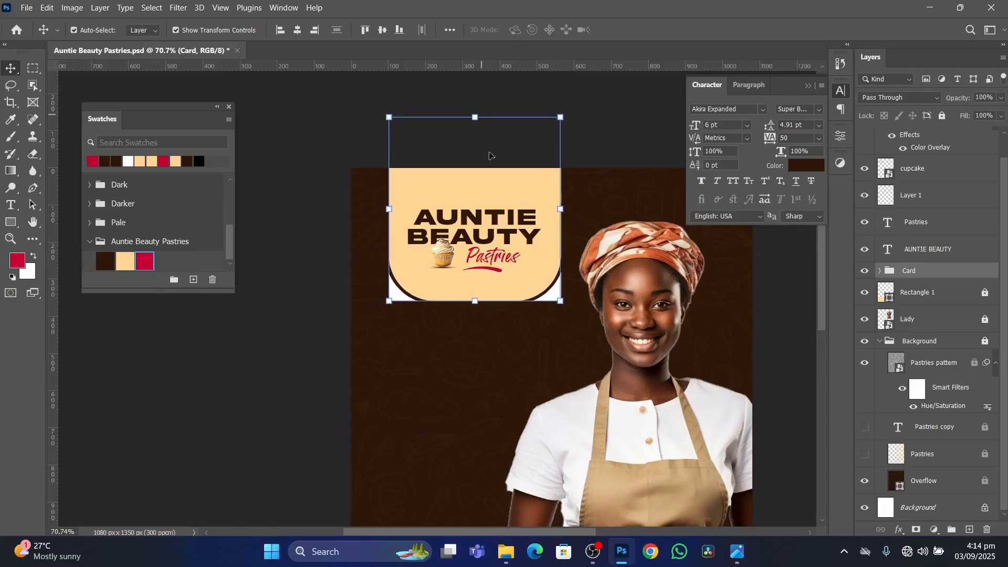
# Lock the Card group again.
pyautogui.click(944, 251)
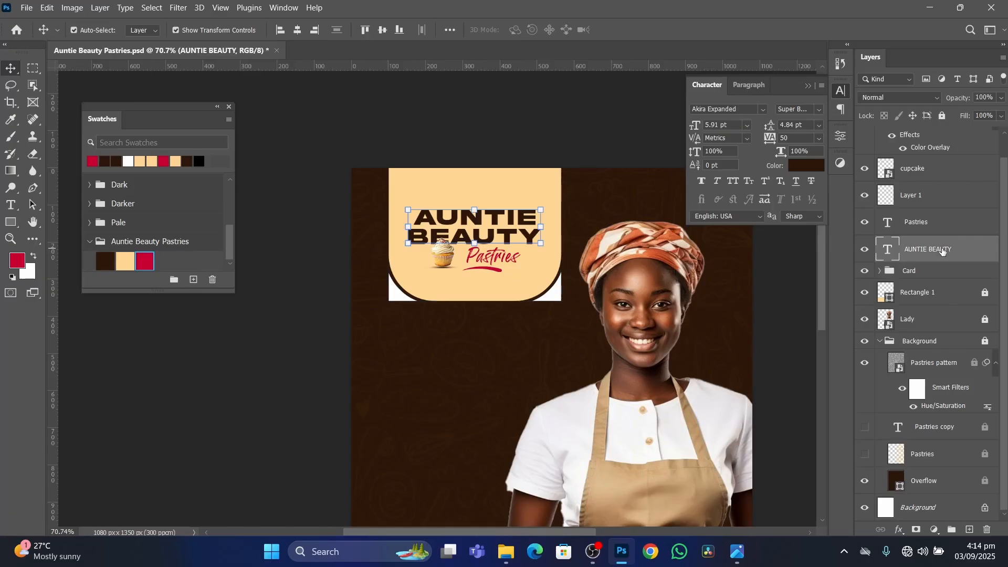
pyautogui.click(948, 269)
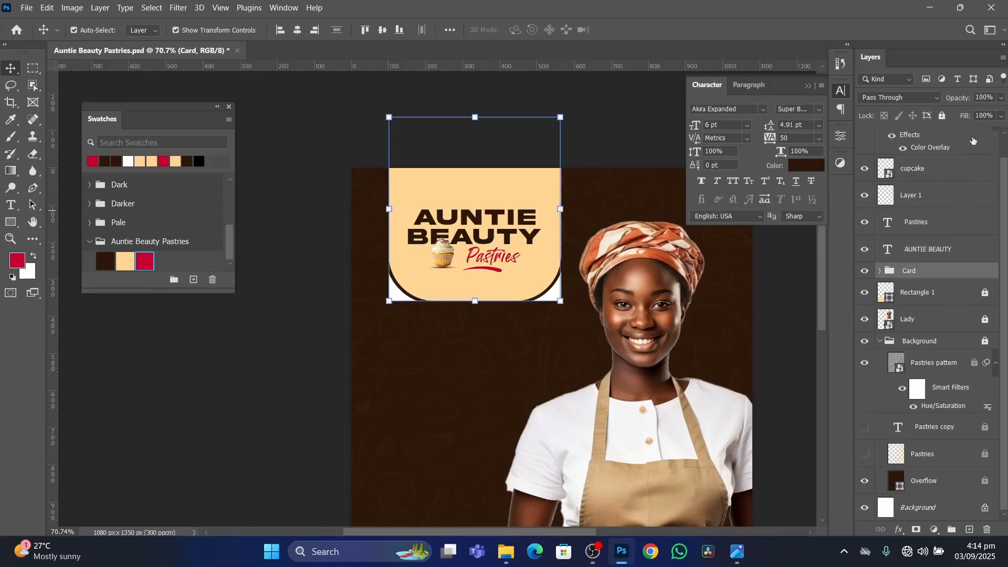
pyautogui.click(945, 116)
# Rename the cupcake's shadow layer, Layer 1, as shadow.
pyautogui.click(941, 250)
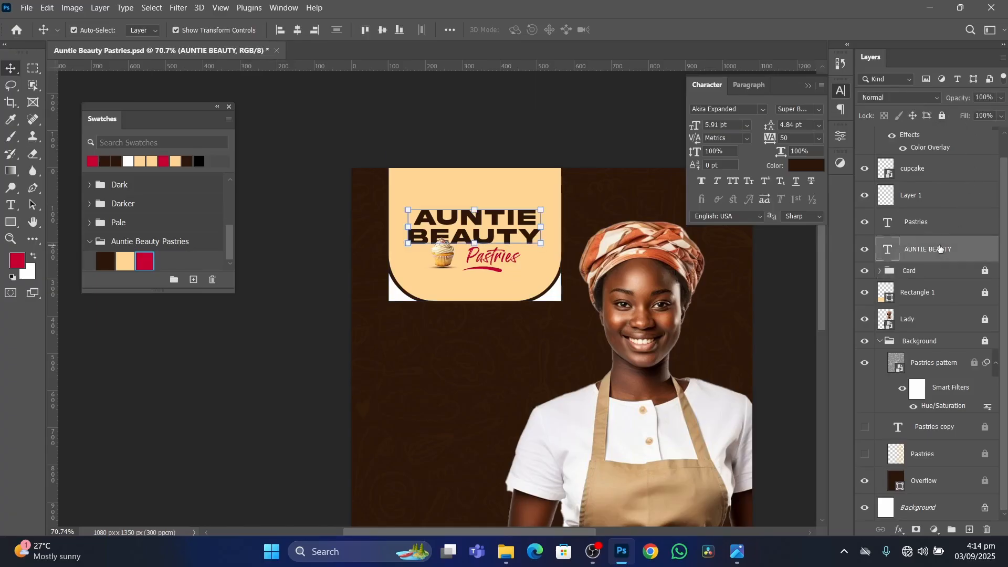
pyautogui.keyDown('shift'); pyautogui.click(943, 222); pyautogui.keyUp('shift')
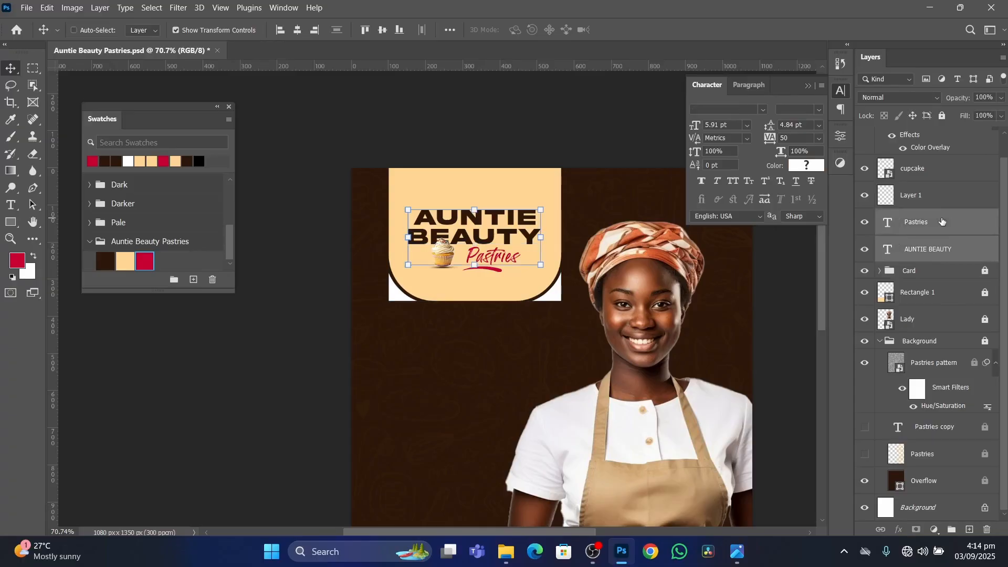
pyautogui.keyDown('shift'); pyautogui.click(943, 199); pyautogui.keyUp('shift')
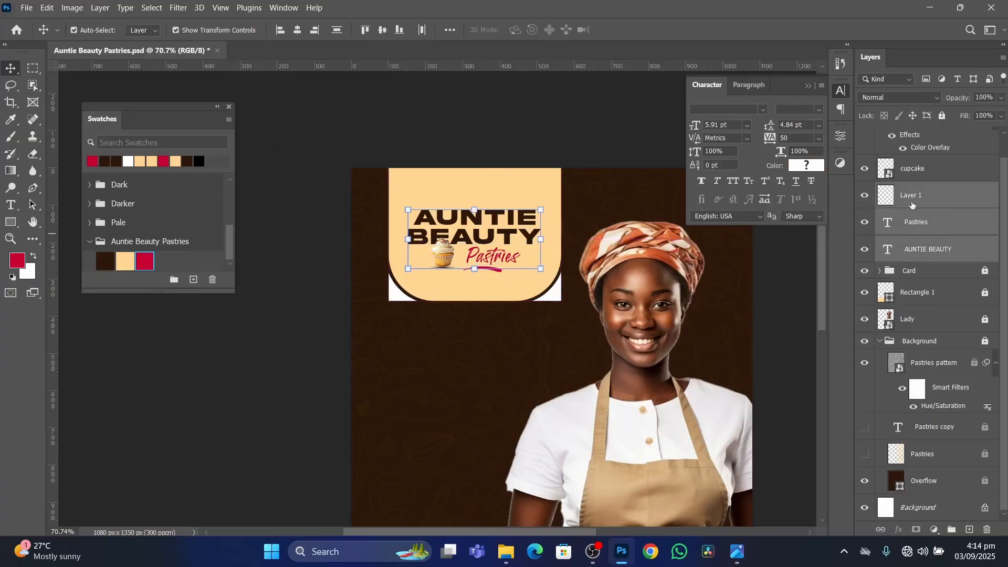
pyautogui.doubleClick(920, 197)
pyautogui.write('sha')
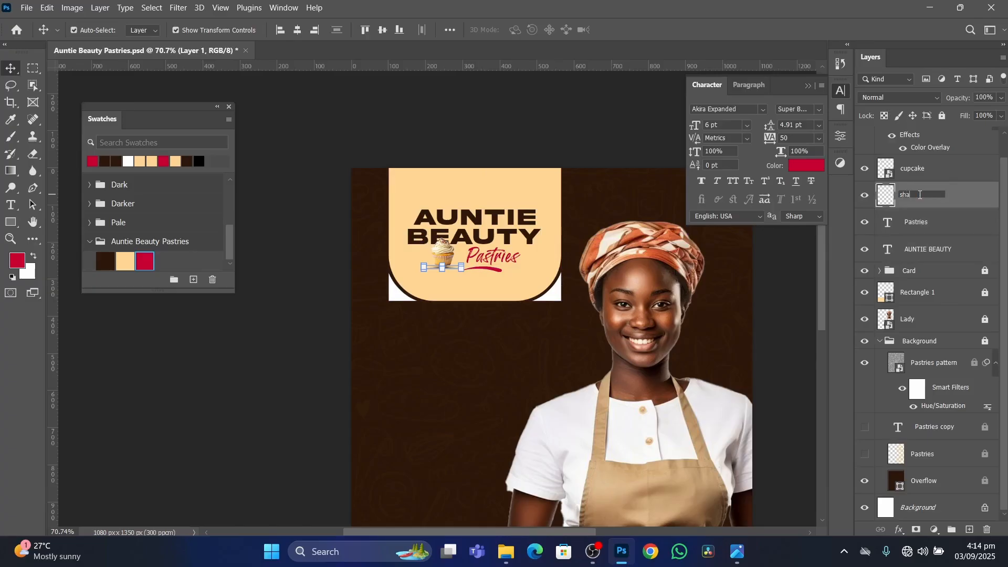
pyautogui.write('dow')
pyautogui.press('Return')
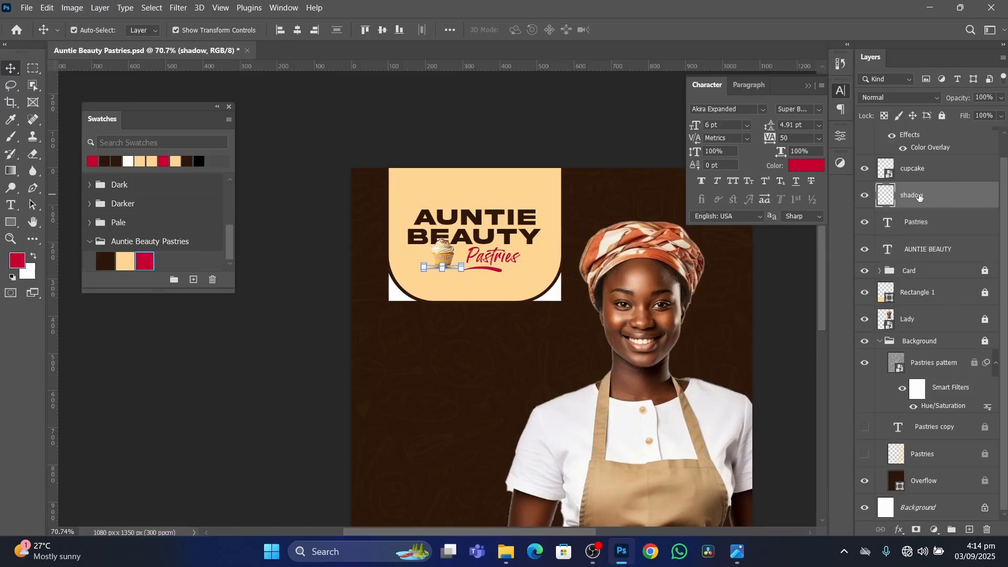
# Group the line, cupcake, shadow, Pastries and AUNTIE BEAUTY layers together.
pyautogui.click(939, 169)
pyautogui.scroll(1, 935, 178)
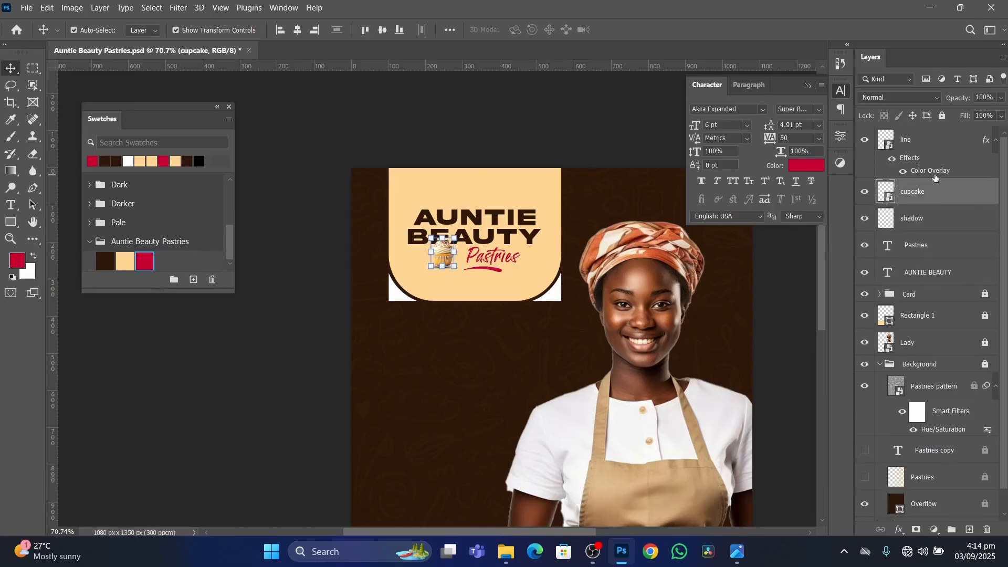
pyautogui.click(937, 141)
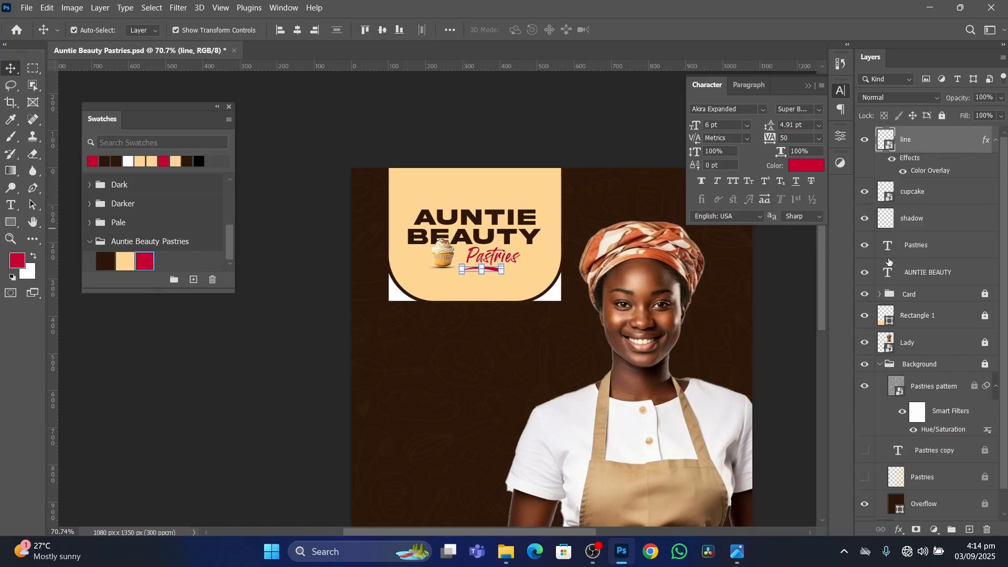
pyautogui.click(964, 272)
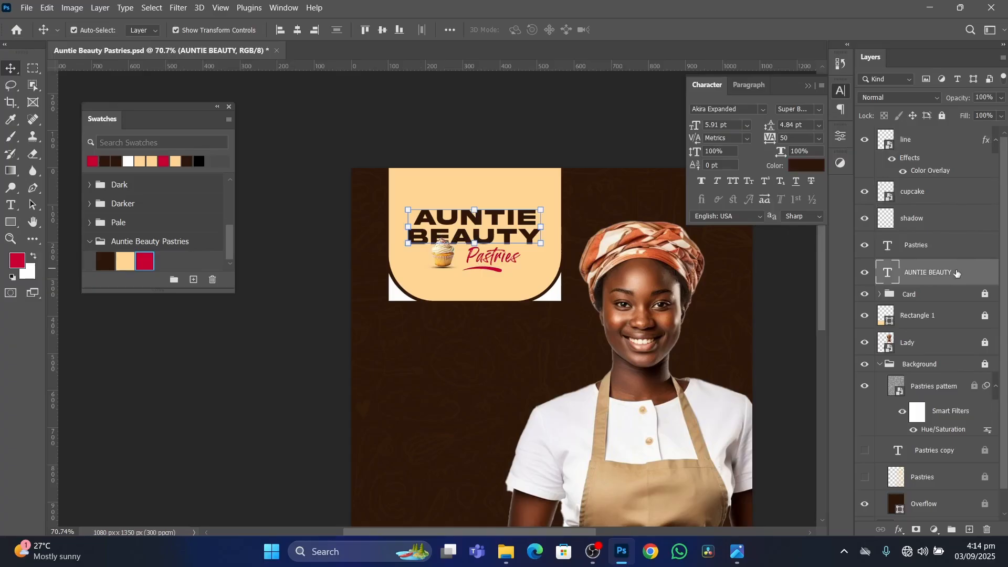
pyautogui.keyDown('shift'); pyautogui.click(939, 145); pyautogui.keyUp('shift')
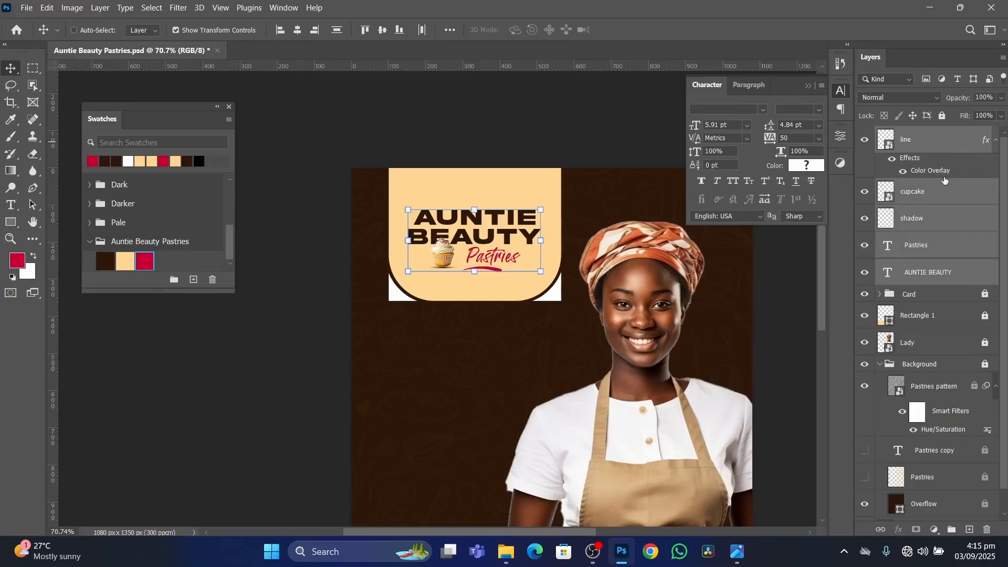
pyautogui.hotkey('ctrl', 'g')
# Rename the new logo group as Main Text and deselect it.
pyautogui.doubleClick(913, 136)
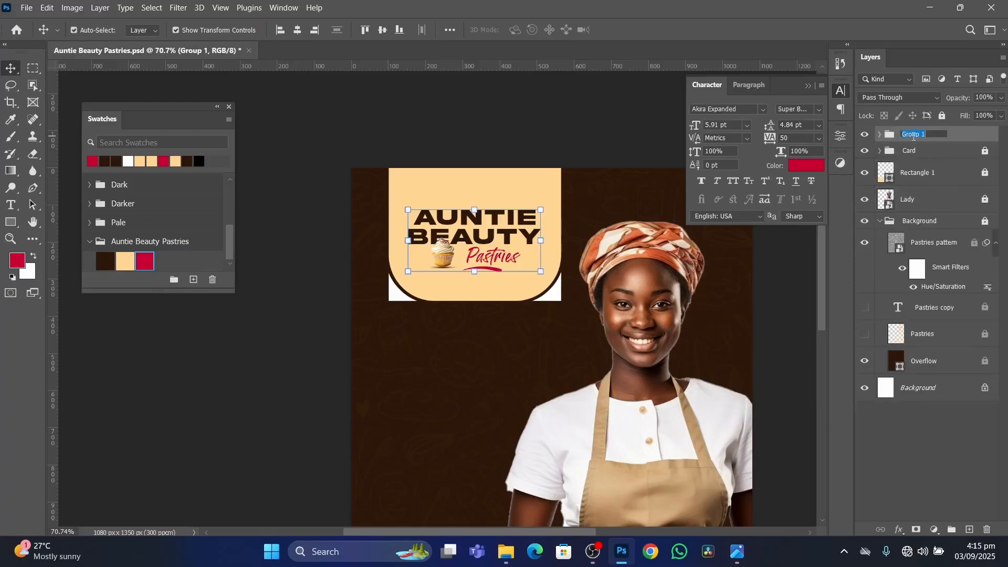
pyautogui.write('Main Text')
pyautogui.press('Return')
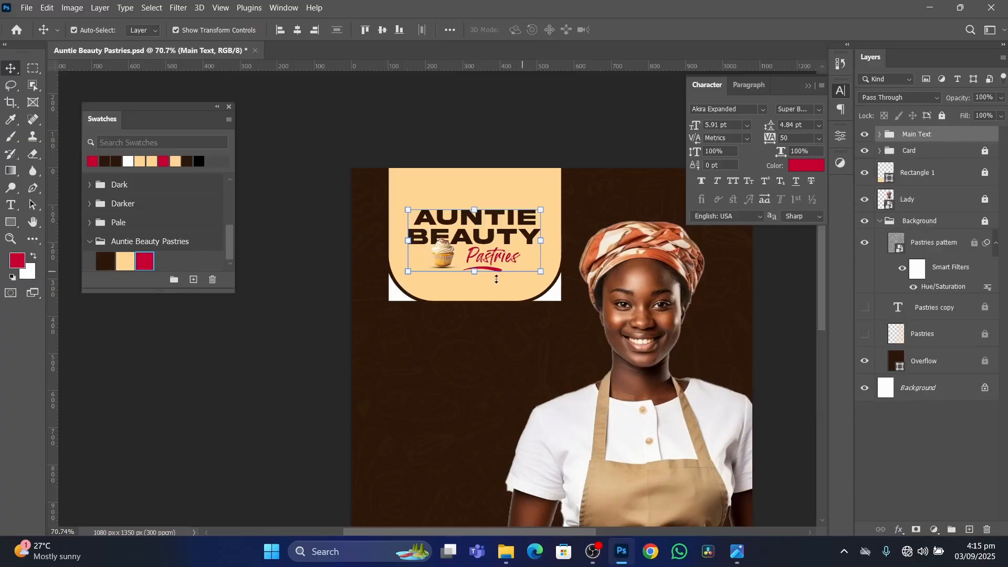
pyautogui.scroll(-3, 496, 283)
pyautogui.scroll(1, 497, 299)
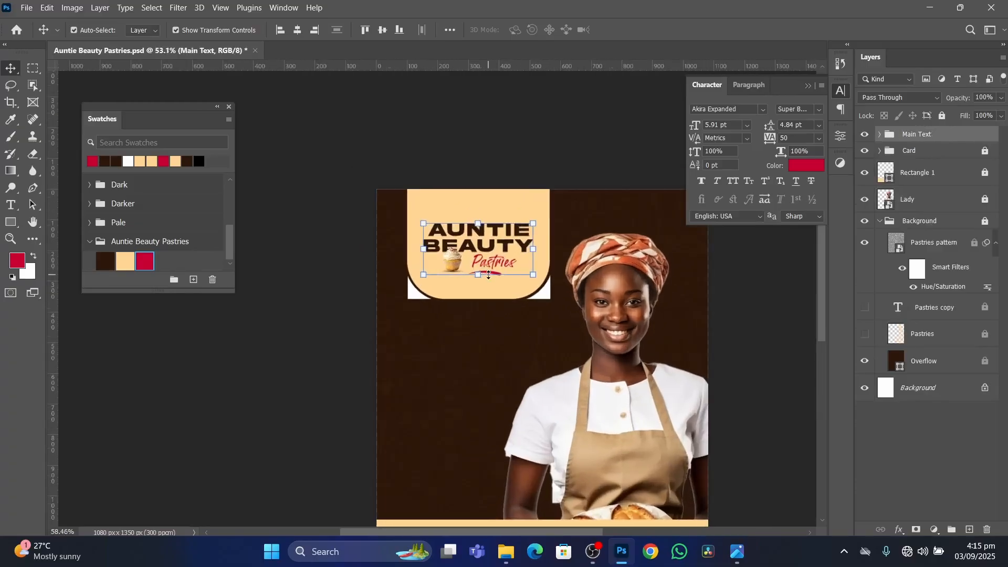
pyautogui.click(287, 324)
# Switch to the Photos app to examine the area below the header card in the reference flyer, and return to Photoshop.
pyautogui.scroll(-7, 508, 312)
pyautogui.scroll(3, 506, 320)
pyautogui.click(744, 553)
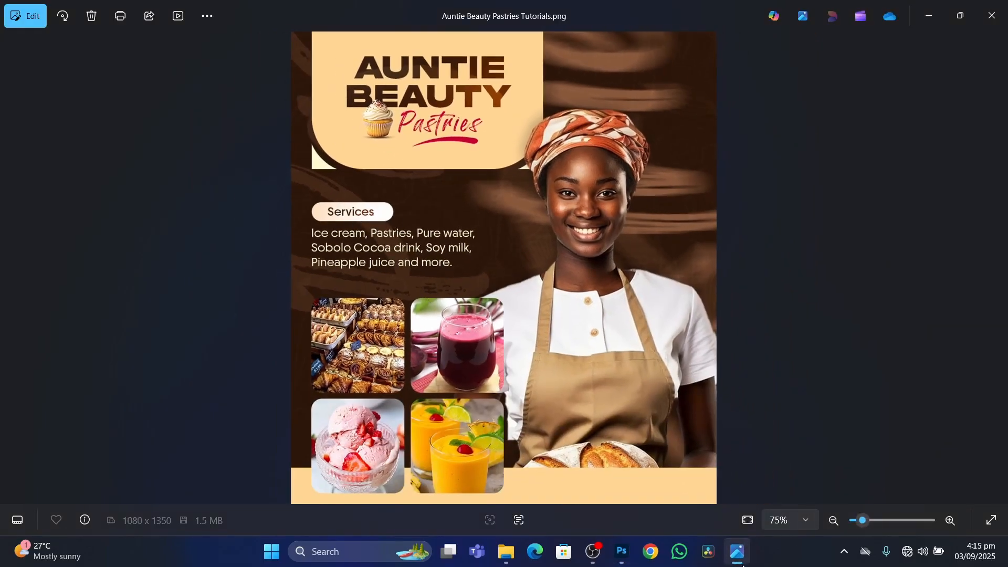
pyautogui.click(622, 551)
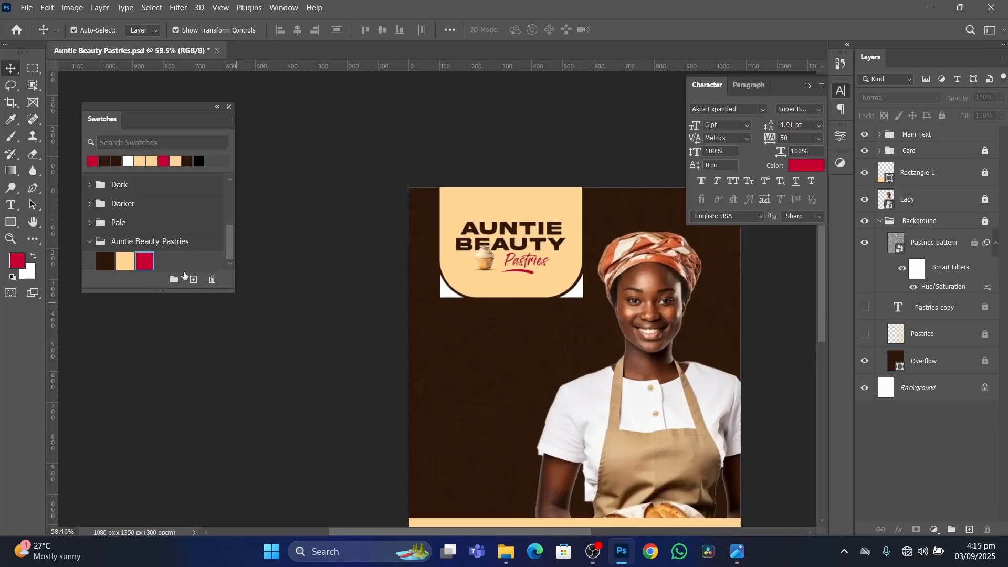
# Unlock the Card group and place a vertical guide along the cream card's left edge at about 100 px.
pyautogui.click(10, 221)
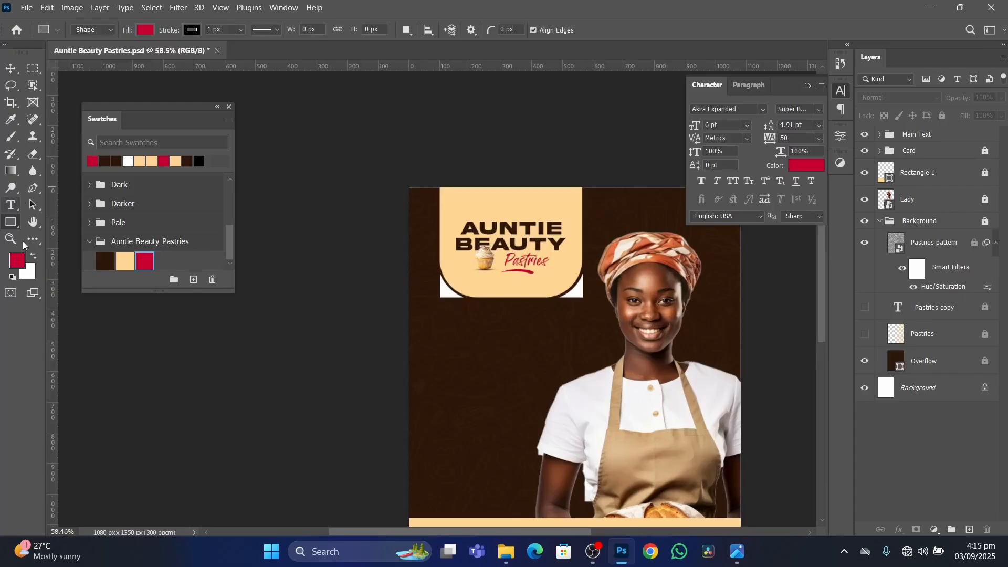
pyautogui.press('v')
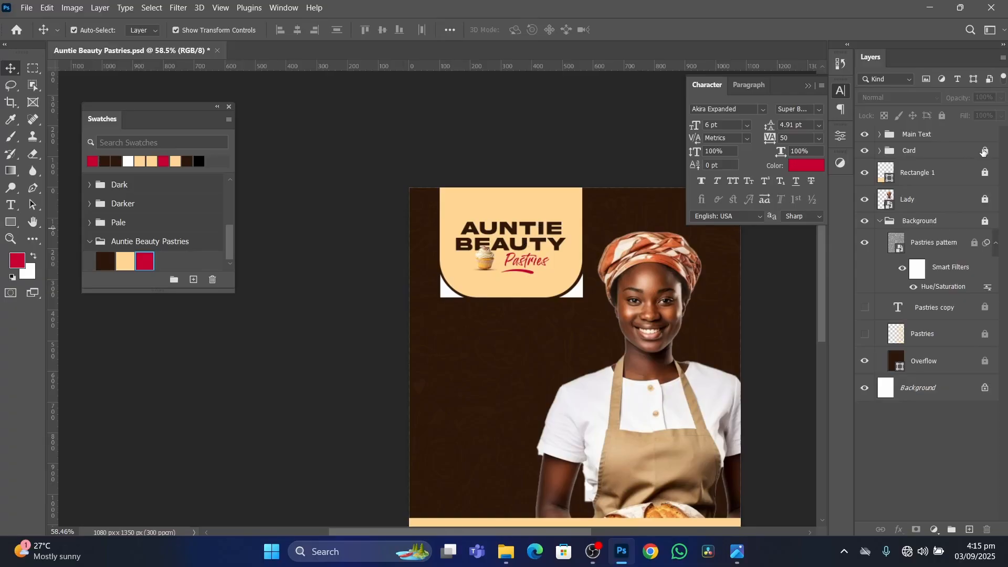
pyautogui.click(451, 205)
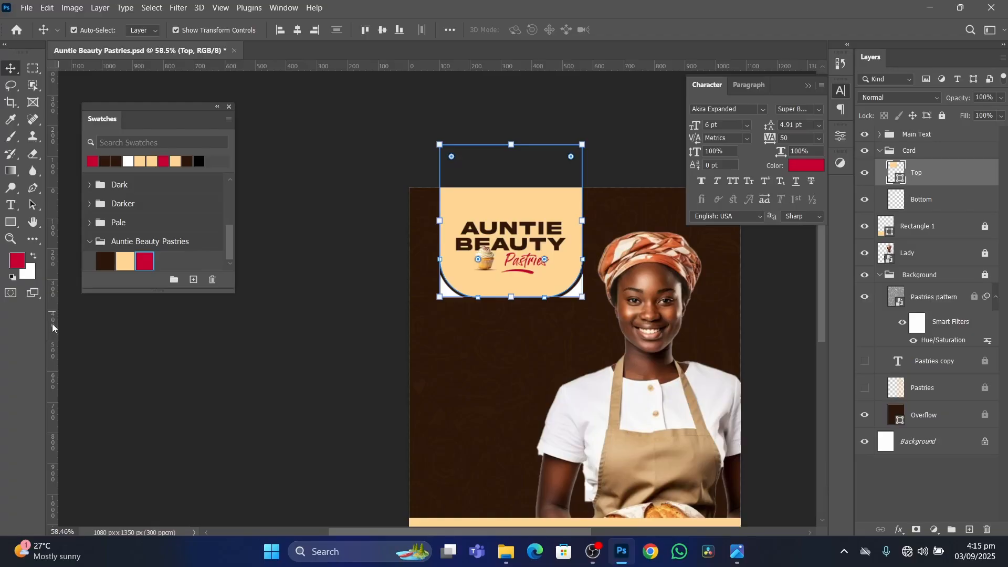
pyautogui.moveTo(52, 323); pyautogui.dragTo(439, 368)
pyautogui.scroll(5, 440, 376)
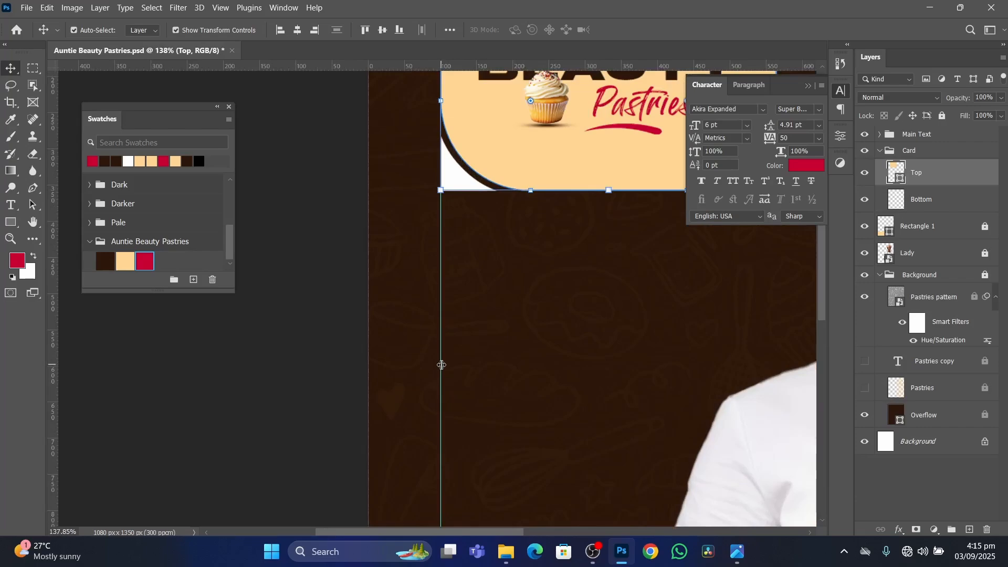
pyautogui.moveTo(440, 369)
pyautogui.mouseDown()
pyautogui.moveTo(407, 370)
pyautogui.moveTo(441, 371)
pyautogui.mouseUp()
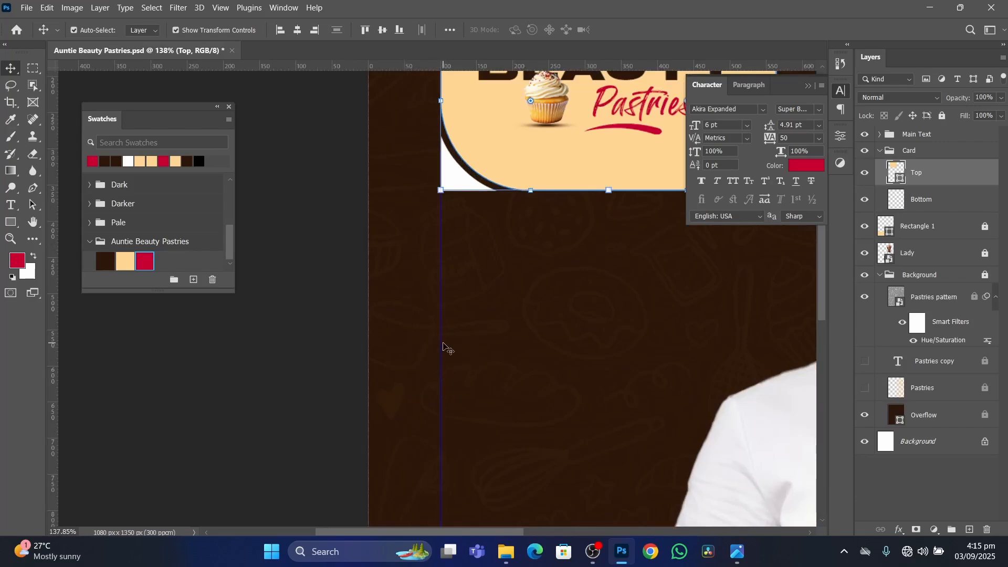
pyautogui.scroll(-4, 452, 336)
pyautogui.scroll(-2, 456, 332)
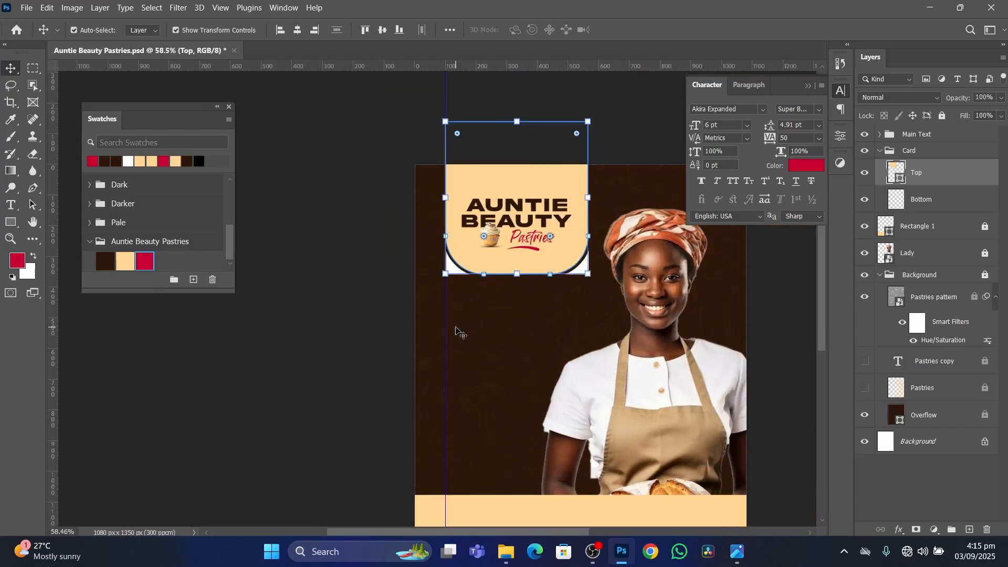
# Collapse the Card group and lock it again.
pyautogui.click(881, 152)
pyautogui.click(943, 115)
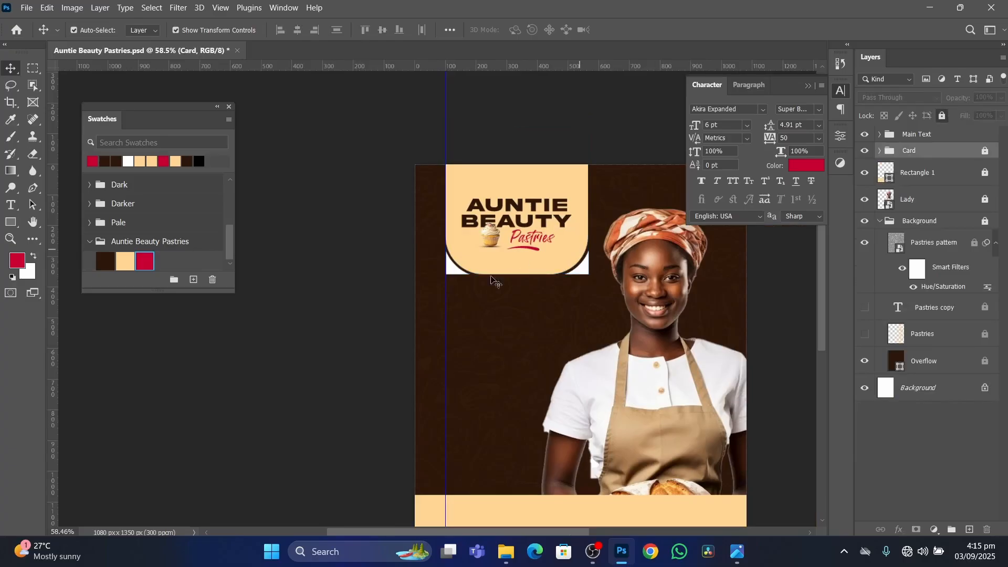
# Draw a rectangle about 255 x 67 px below the header card, starting from the vertical guide.
pyautogui.scroll(-1, 461, 297)
pyautogui.scroll(1, 461, 297)
pyautogui.scroll(2, 461, 298)
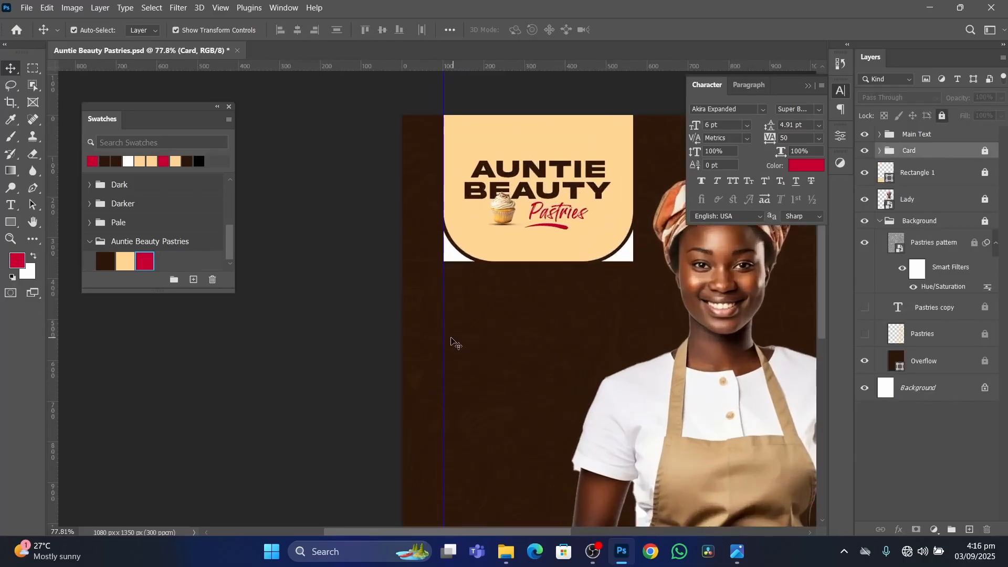
pyautogui.click(9, 226)
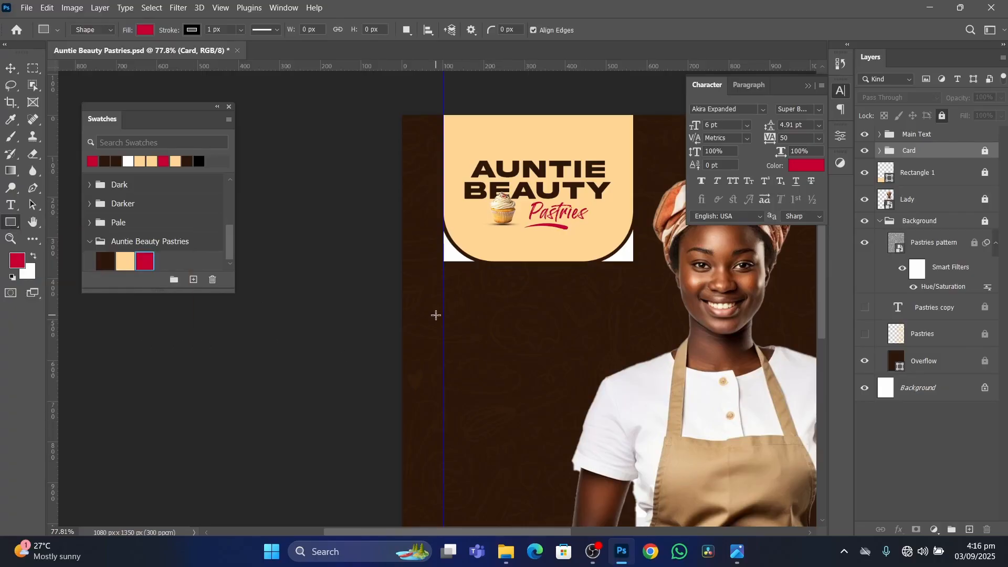
pyautogui.moveTo(443, 305); pyautogui.dragTo(547, 332)
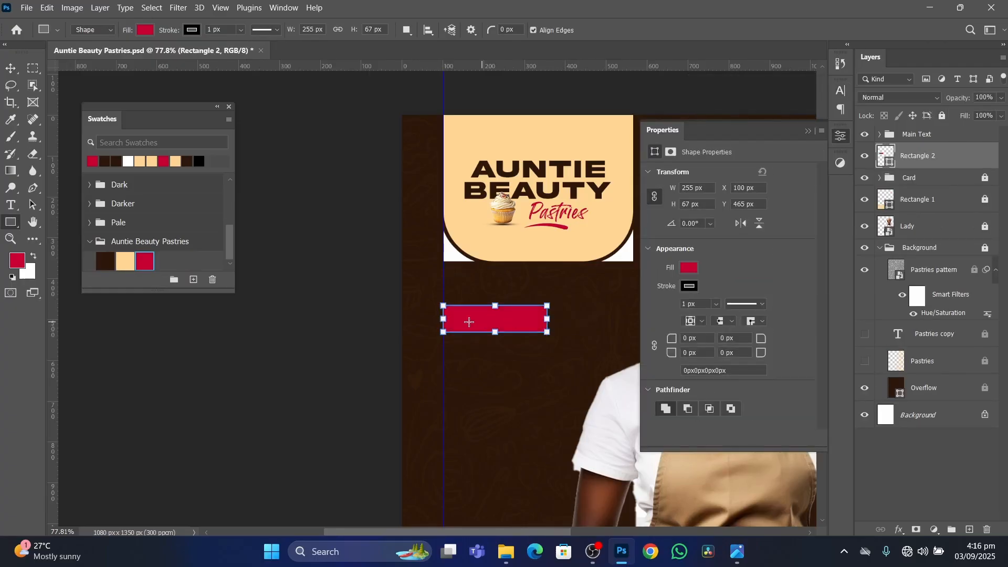
# Remove the new rectangle's stroke and fill it with the cream Auntie Beauty Pastries swatch.
pyautogui.click(690, 286)
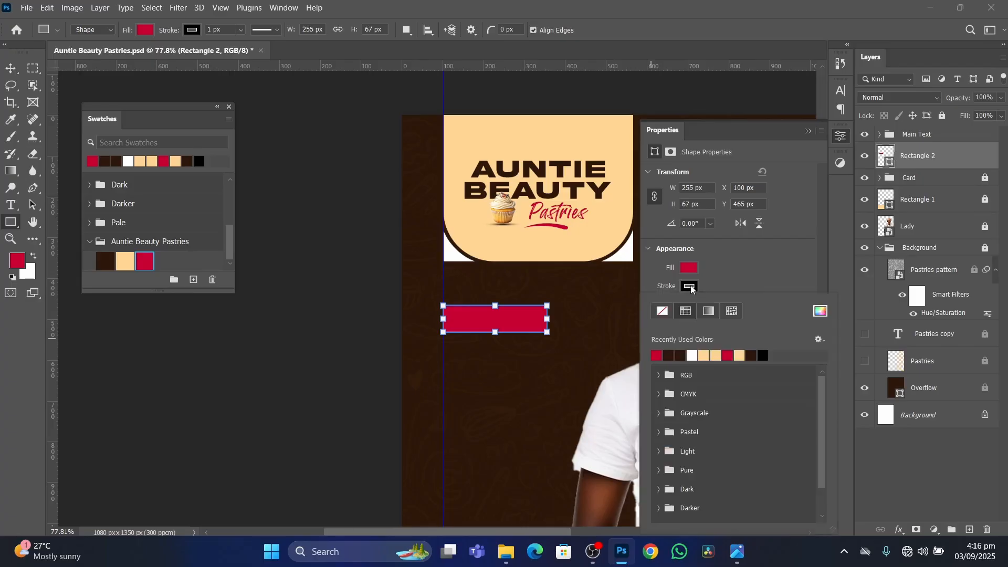
pyautogui.click(663, 312)
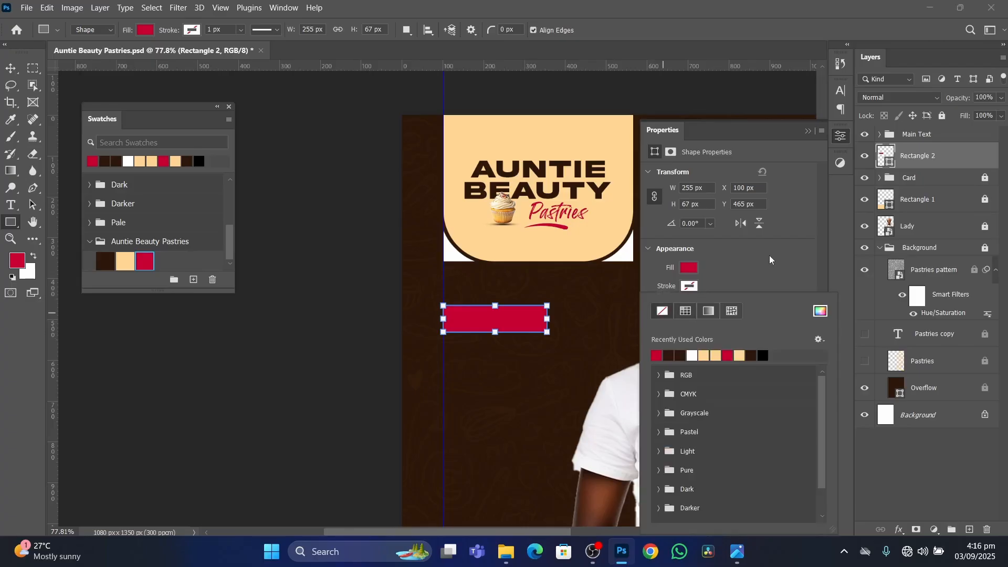
pyautogui.click(126, 259)
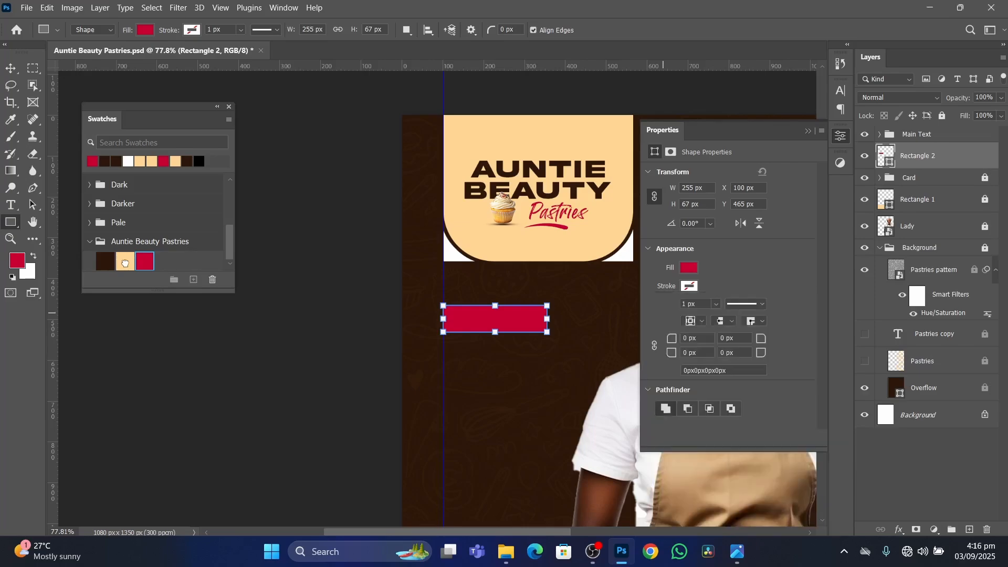
pyautogui.click(125, 262)
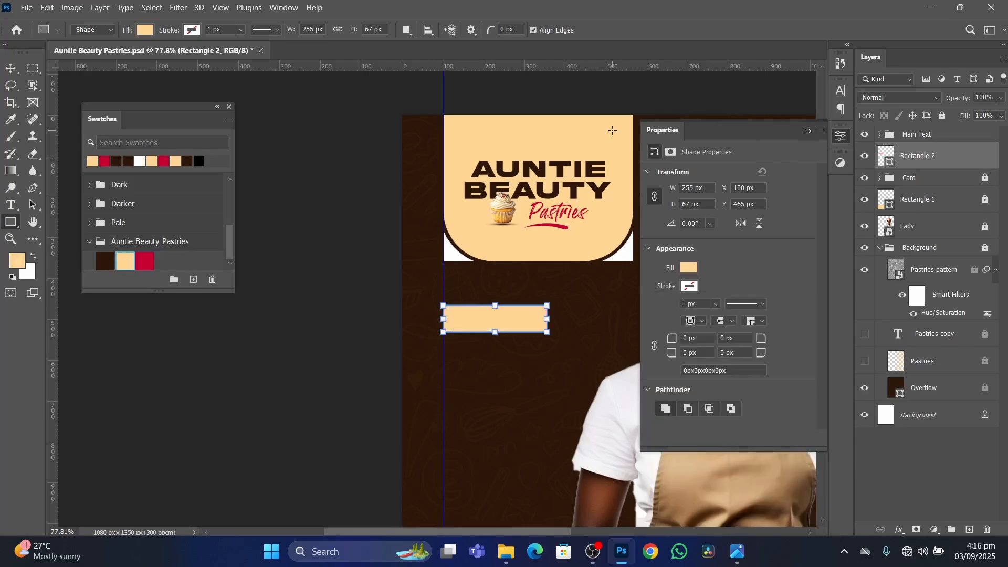
pyautogui.click(809, 132)
# Link the cream rectangle's corner radii and round all four corners to 33.5 px, making a pill shape.
pyautogui.scroll(-2, 477, 307)
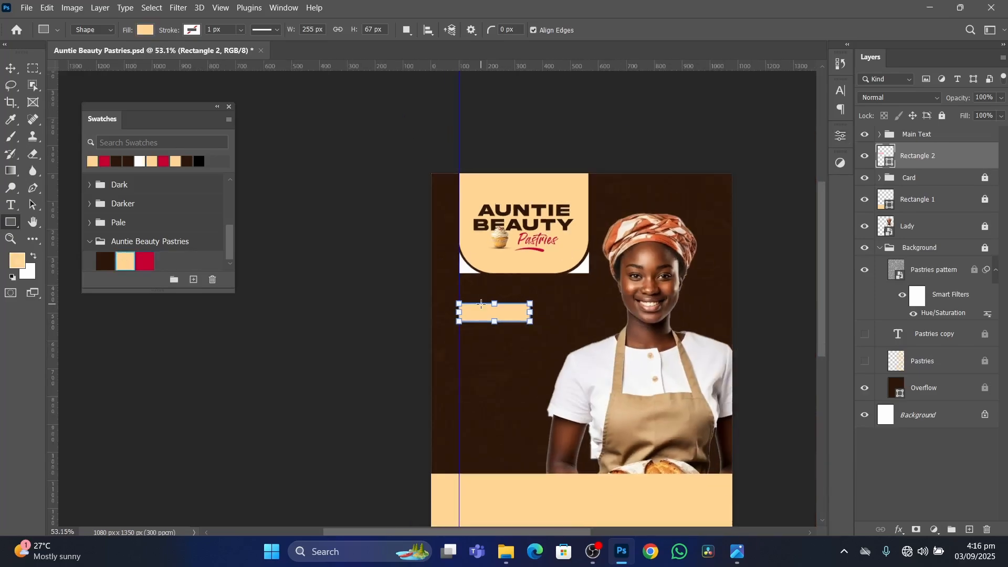
pyautogui.scroll(5, 477, 307)
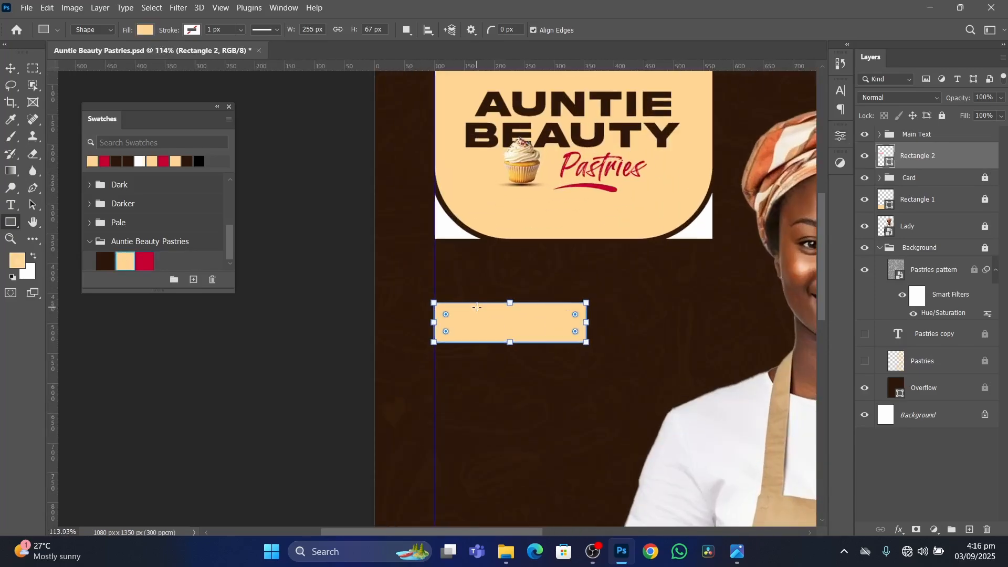
pyautogui.click(11, 69)
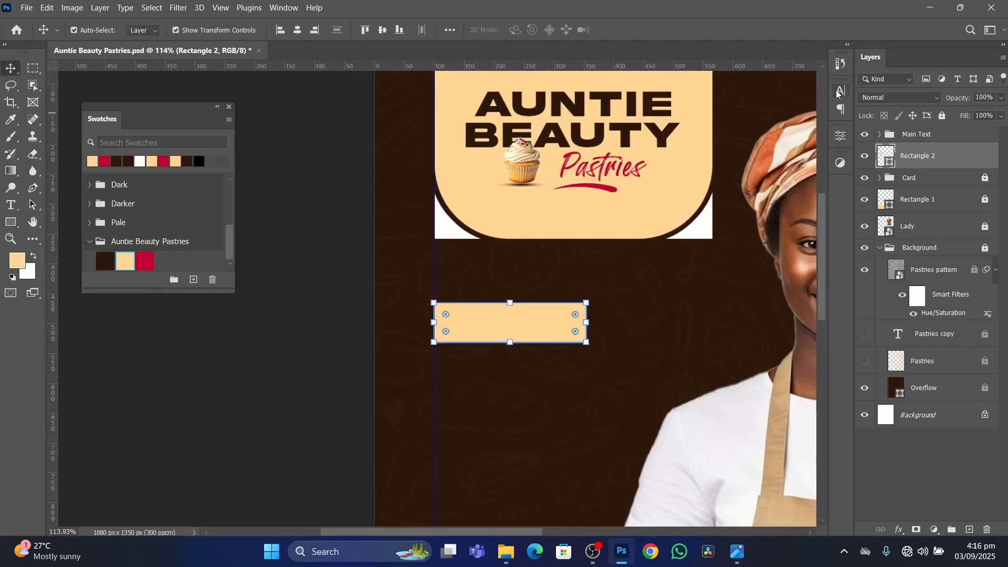
pyautogui.click(839, 138)
pyautogui.scroll(-2, 716, 290)
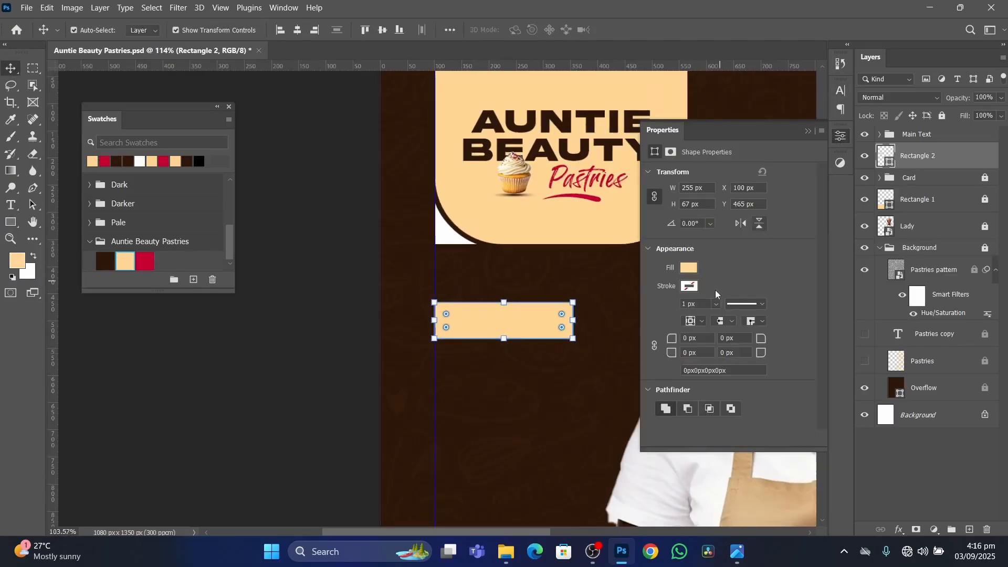
pyautogui.moveTo(670, 337); pyautogui.dragTo(510, 326)
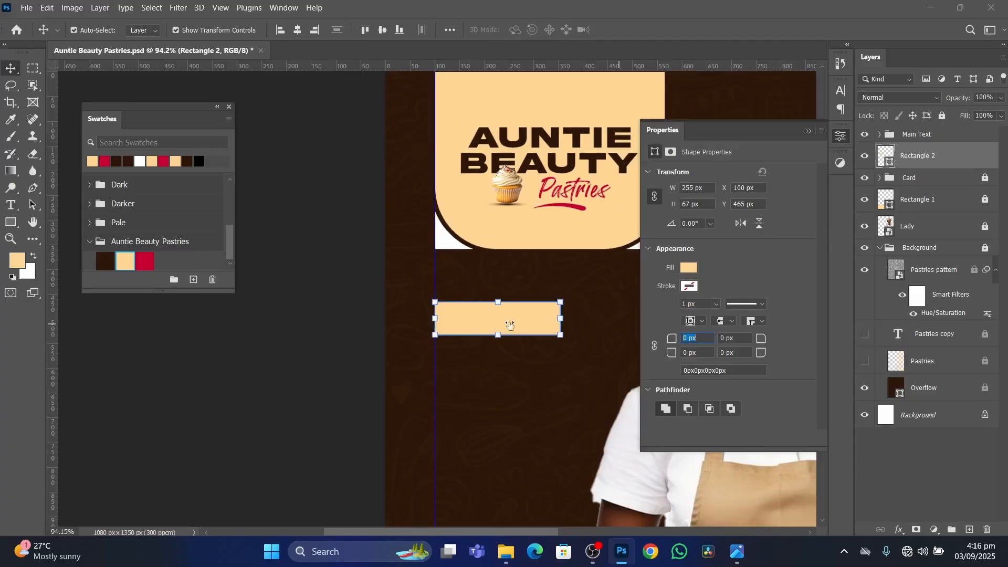
pyautogui.click(655, 346)
pyautogui.moveTo(669, 341); pyautogui.dragTo(860, 342)
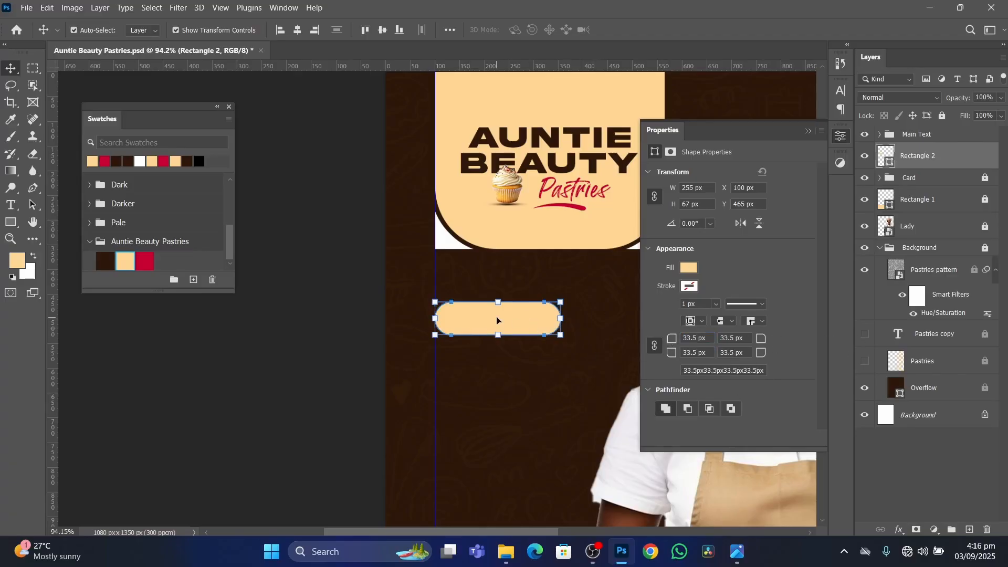
# Move the cream pill down along the guide to about X 101 px, Y 498 px and deselect it.
pyautogui.moveTo(497, 320); pyautogui.dragTo(500, 345)
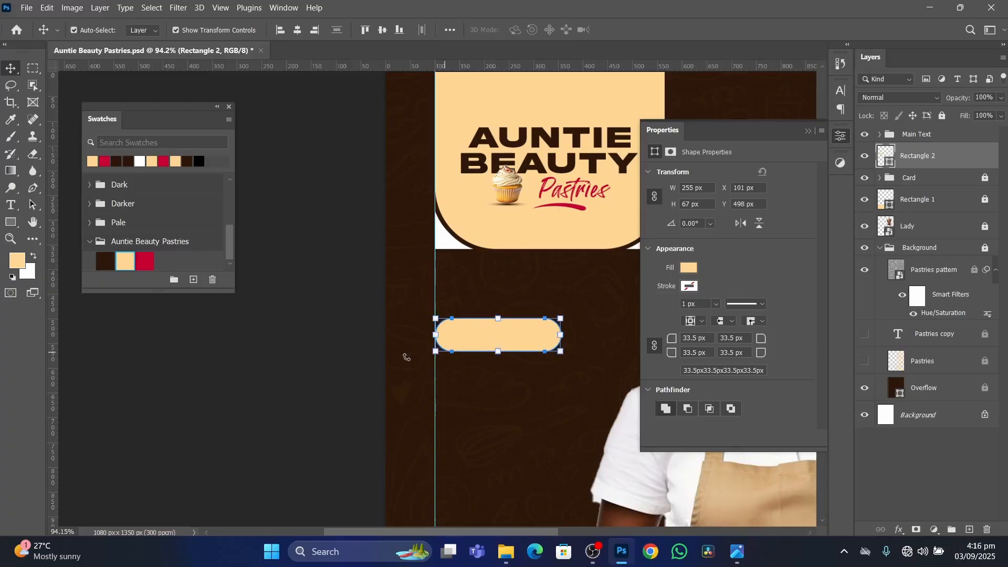
pyautogui.click(315, 384)
pyautogui.scroll(3, 497, 346)
pyautogui.click(809, 132)
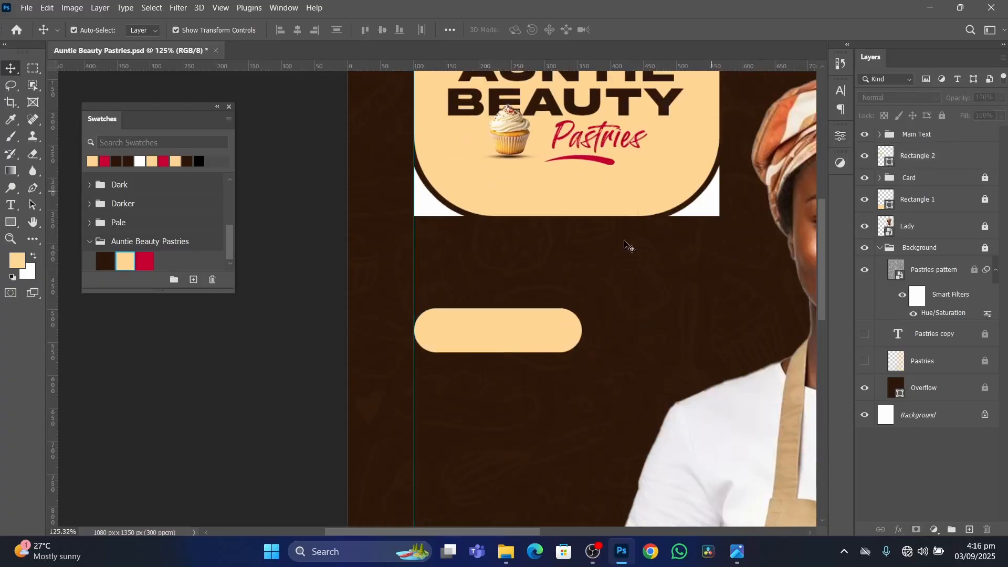
# Select the cream pill, compare it with the Services label on the reference flyer in Photos, and return to Photoshop.
pyautogui.scroll(-5, 533, 378)
pyautogui.scroll(2, 514, 347)
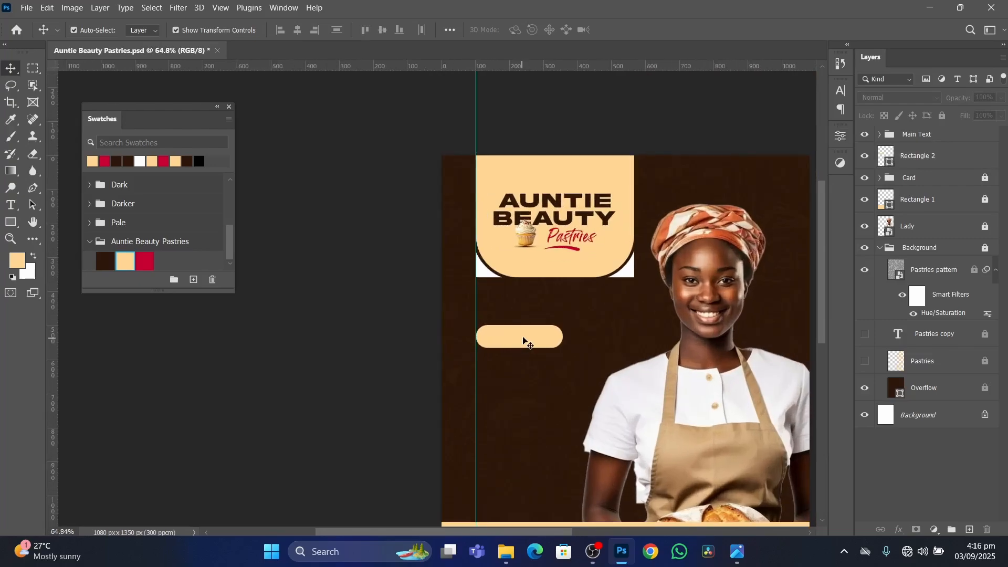
pyautogui.click(522, 341)
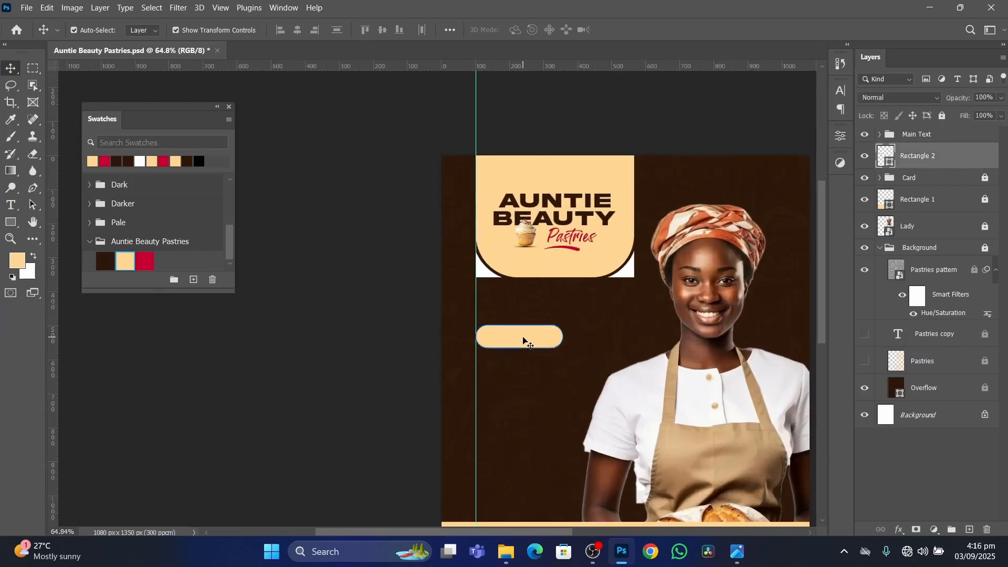
pyautogui.click(738, 551)
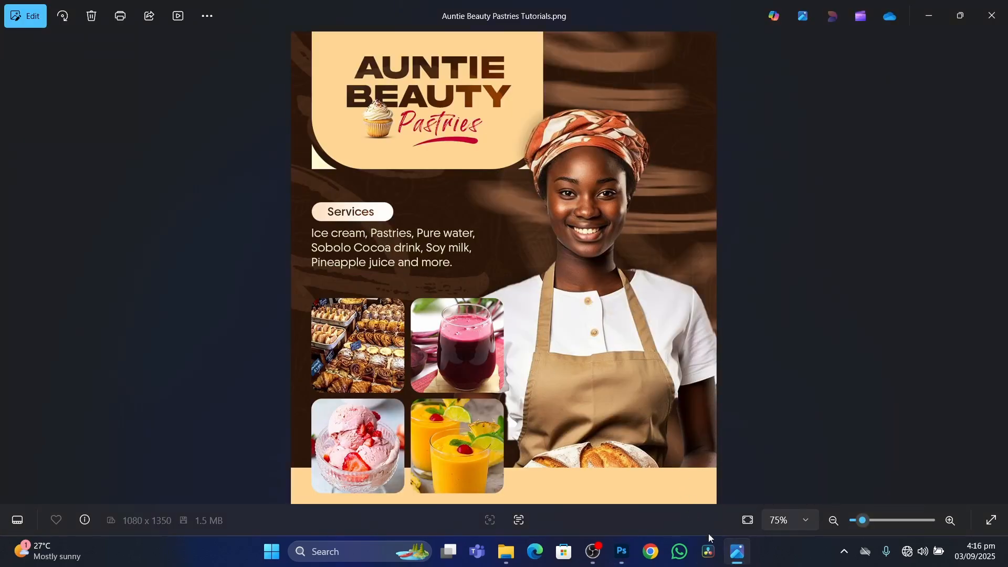
pyautogui.click(737, 552)
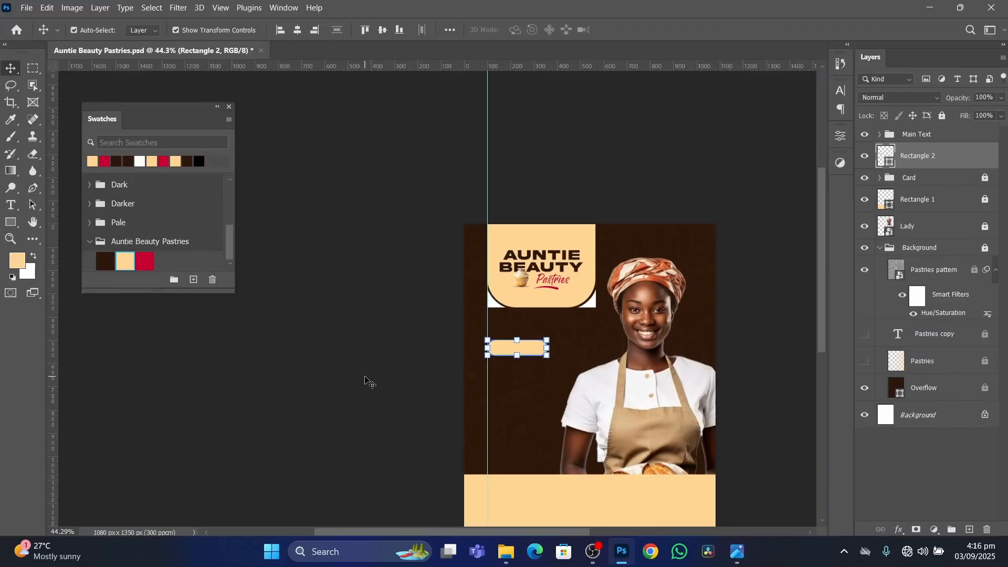
# Start a new text layer on the dark area below the cream pill and set its font to Nexa-Bold.
pyautogui.scroll(4, 553, 374)
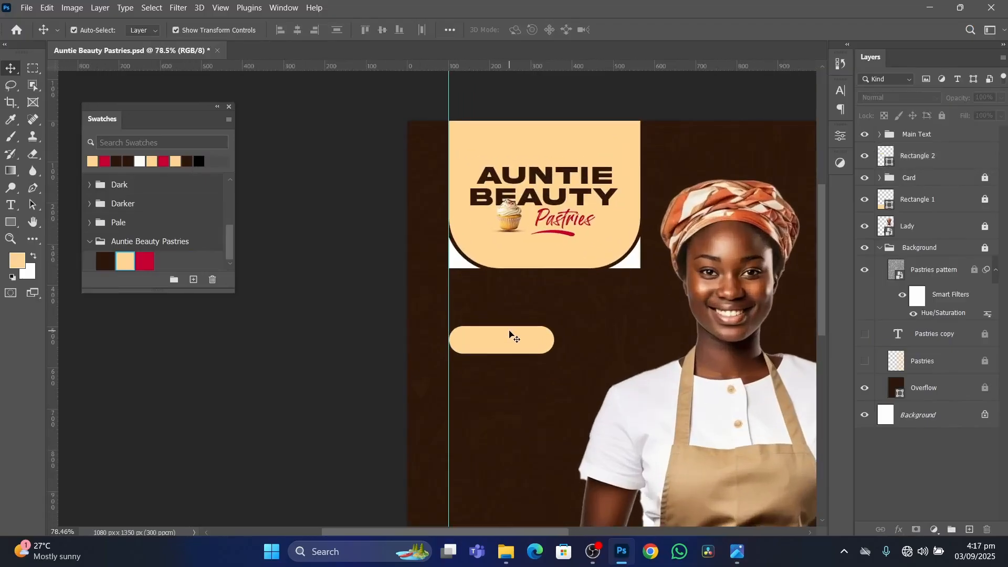
pyautogui.scroll(-2, 509, 334)
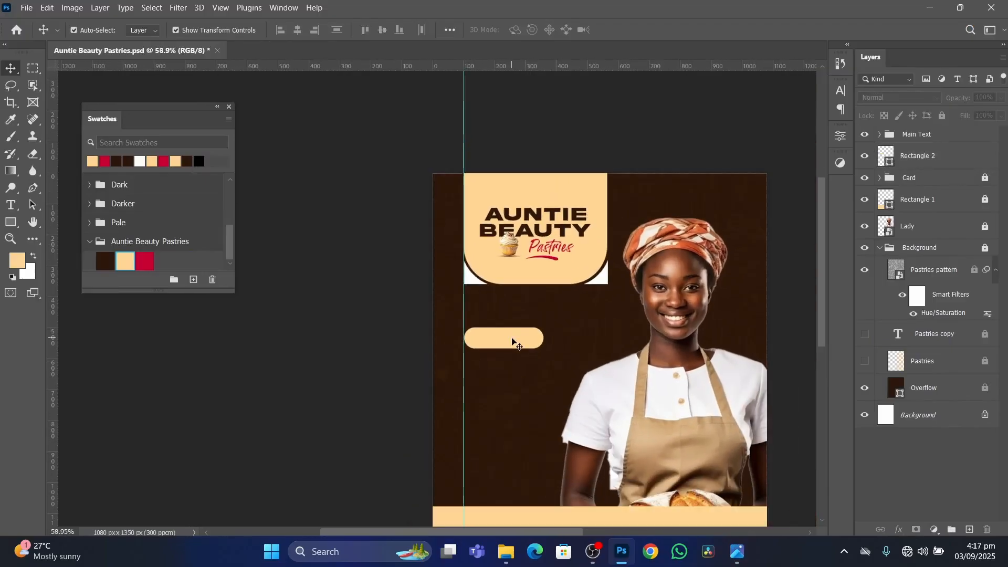
pyautogui.scroll(1, 512, 341)
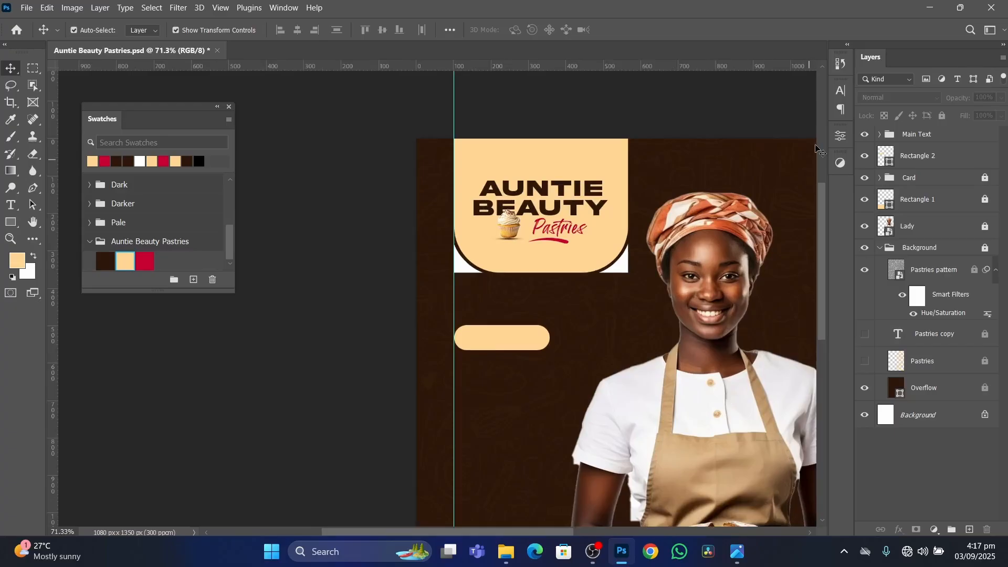
pyautogui.press('t')
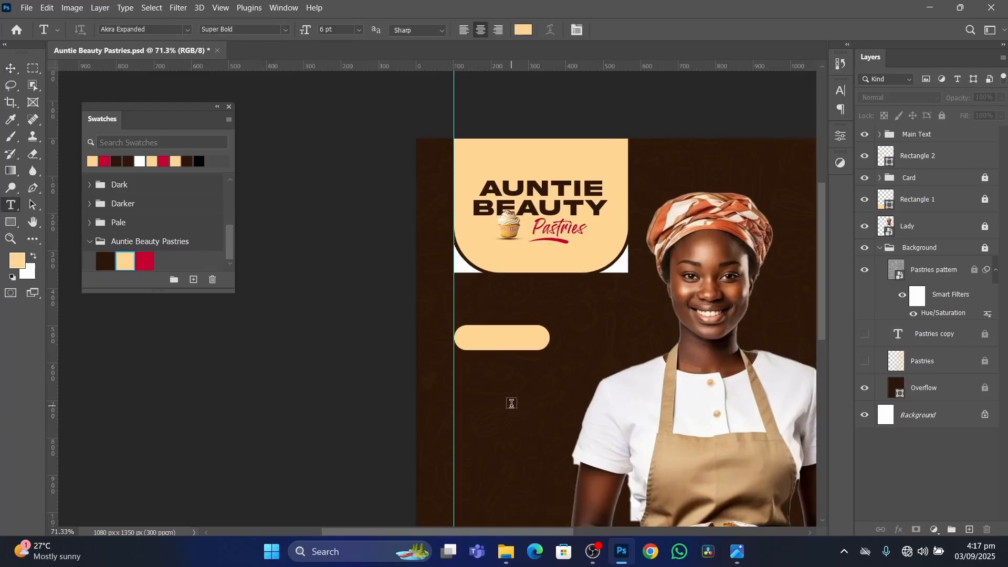
pyautogui.click(502, 399)
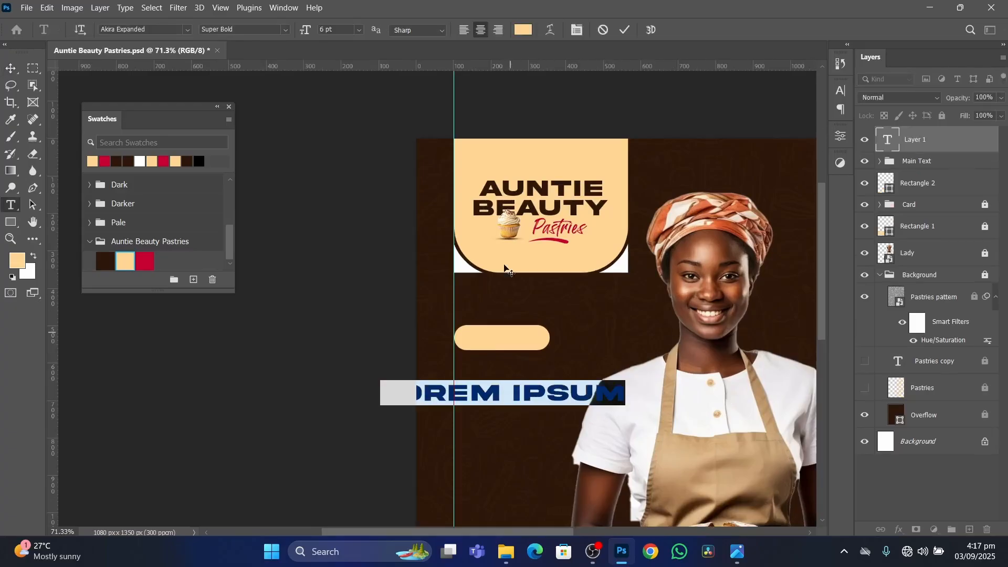
pyautogui.click(188, 30)
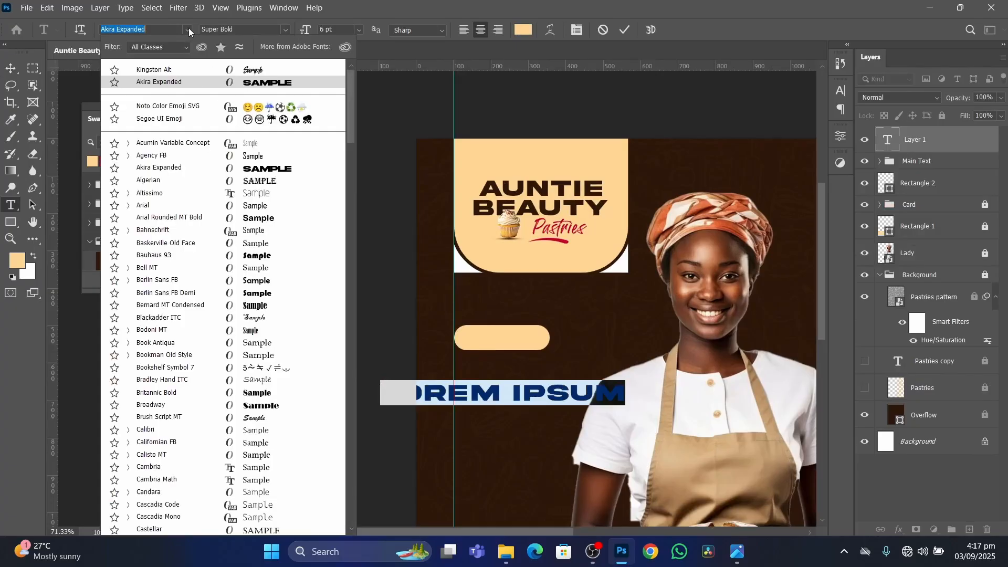
pyautogui.write('luf')
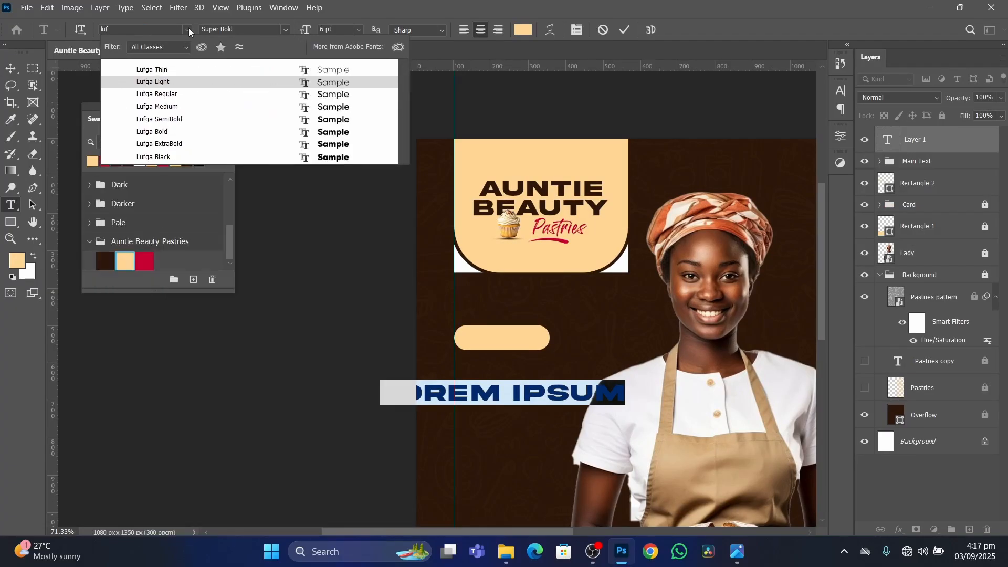
pyautogui.press('BackSpace')
pyautogui.press('BackSpace')
pyautogui.press('BackSpace')
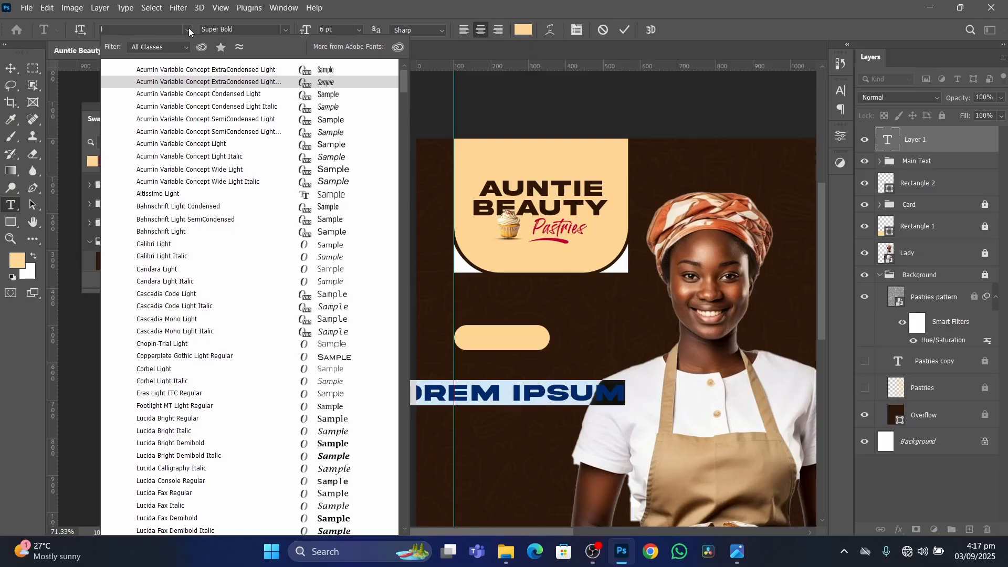
pyautogui.write('nexa')
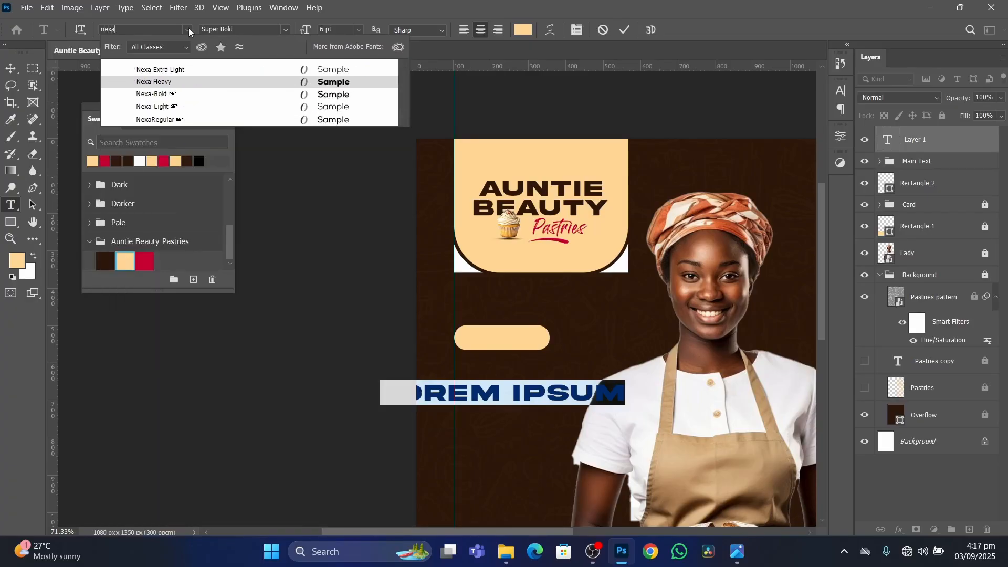
pyautogui.click(201, 100)
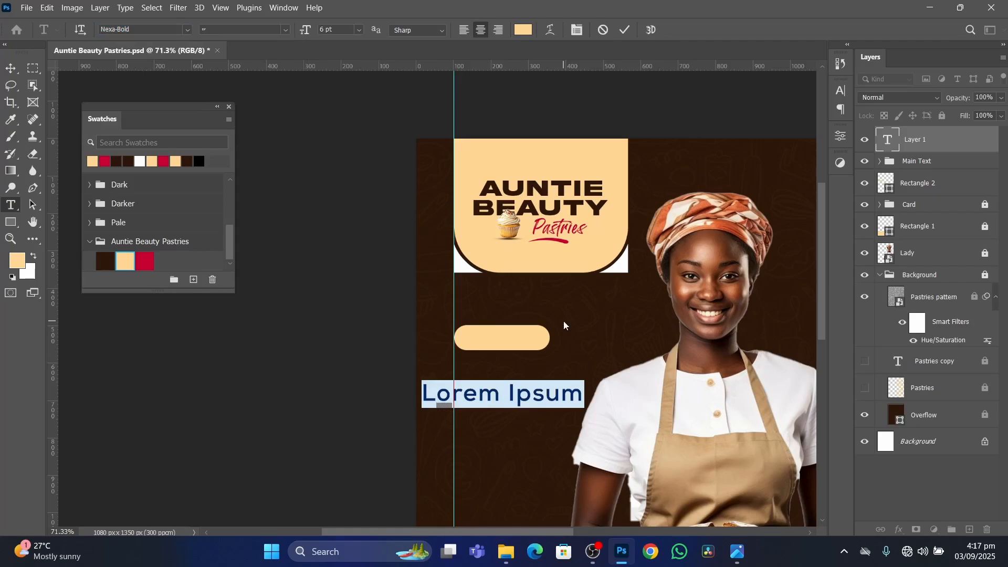
# Enter "Services" as the text below the pill, retype the word, and commit it.
pyautogui.write('Services')
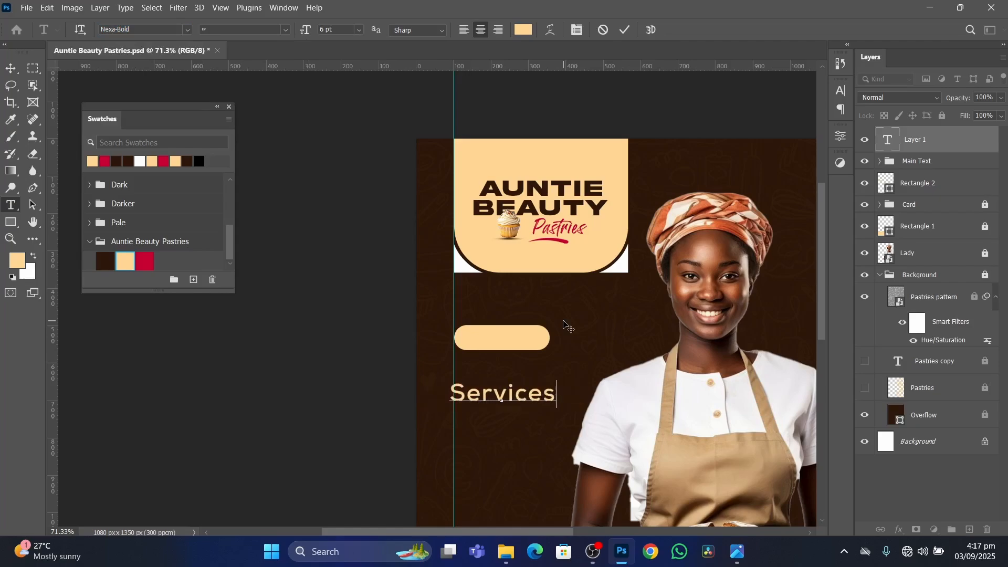
pyautogui.click(626, 30)
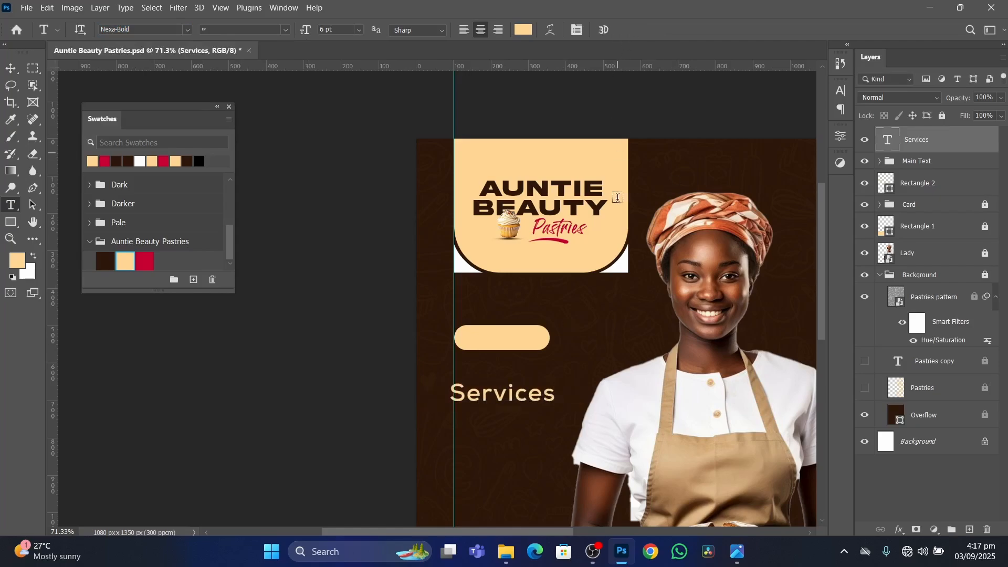
pyautogui.press('v')
pyautogui.doubleClick(533, 393)
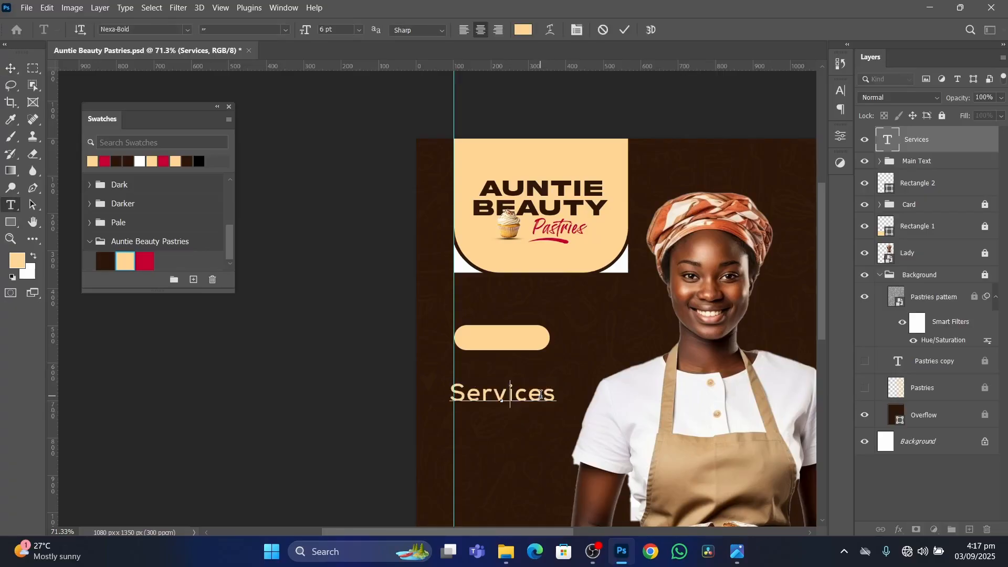
pyautogui.press('BackSpace')
pyautogui.write('Ser')
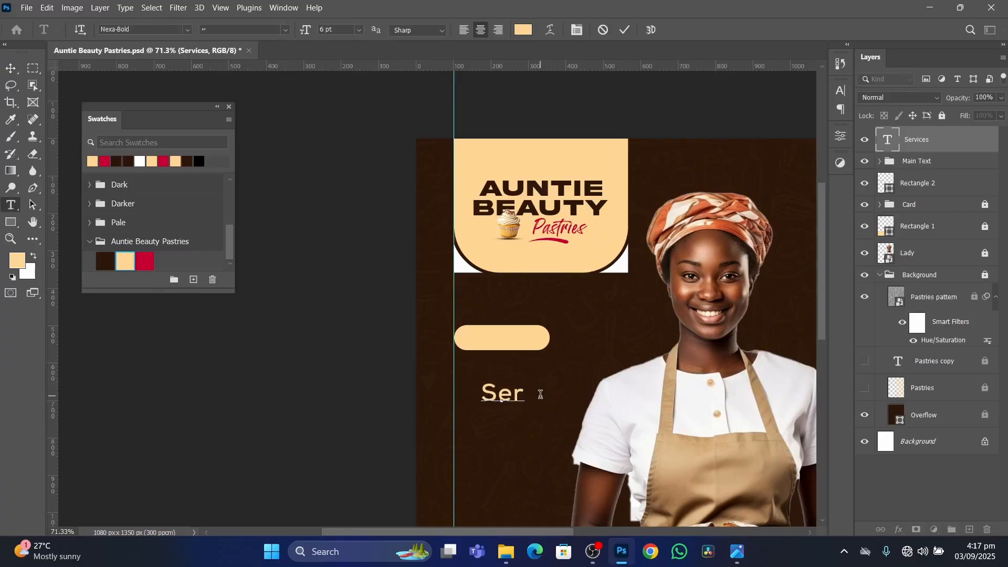
pyautogui.write('vices')
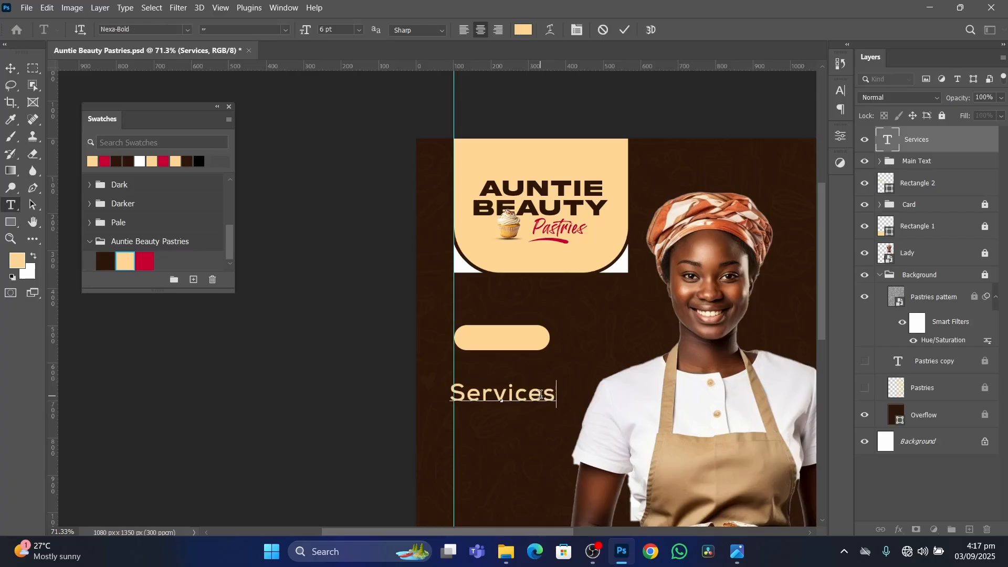
pyautogui.click(625, 30)
# Set the Services text to Lufga Medium with 0 tracking and scale it down to about 3.49 pt.
pyautogui.click(841, 91)
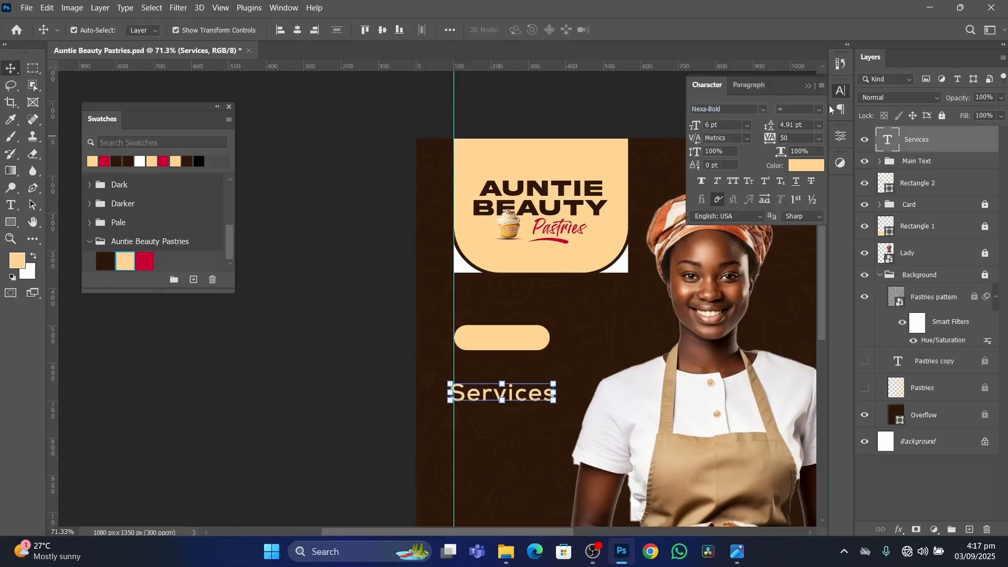
pyautogui.click(763, 109)
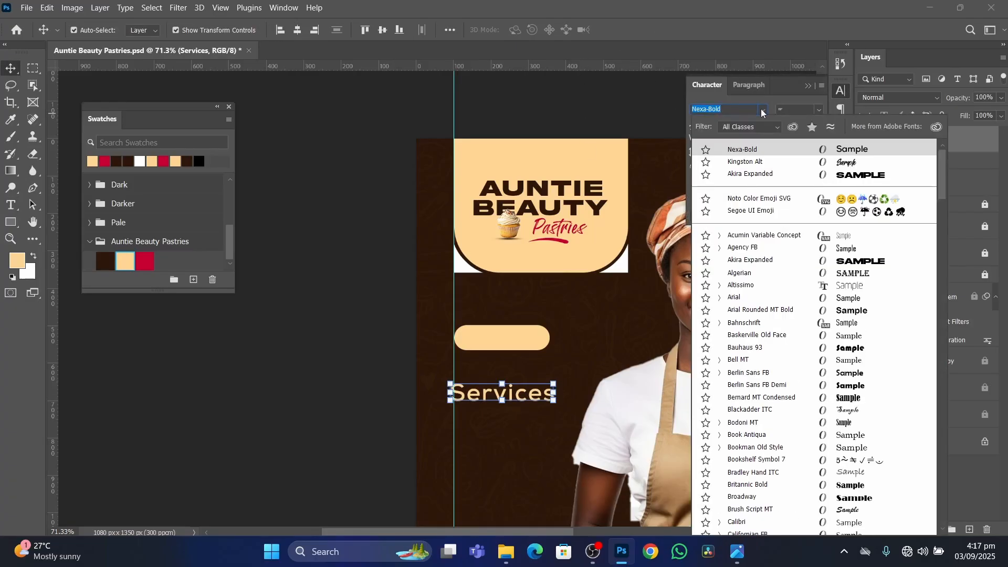
pyautogui.write('lufga')
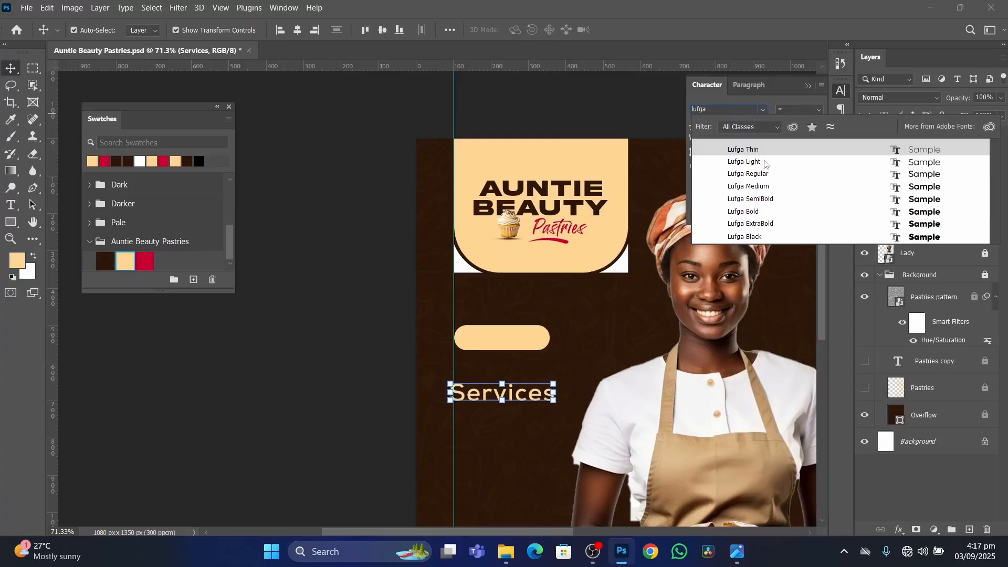
pyautogui.click(748, 187)
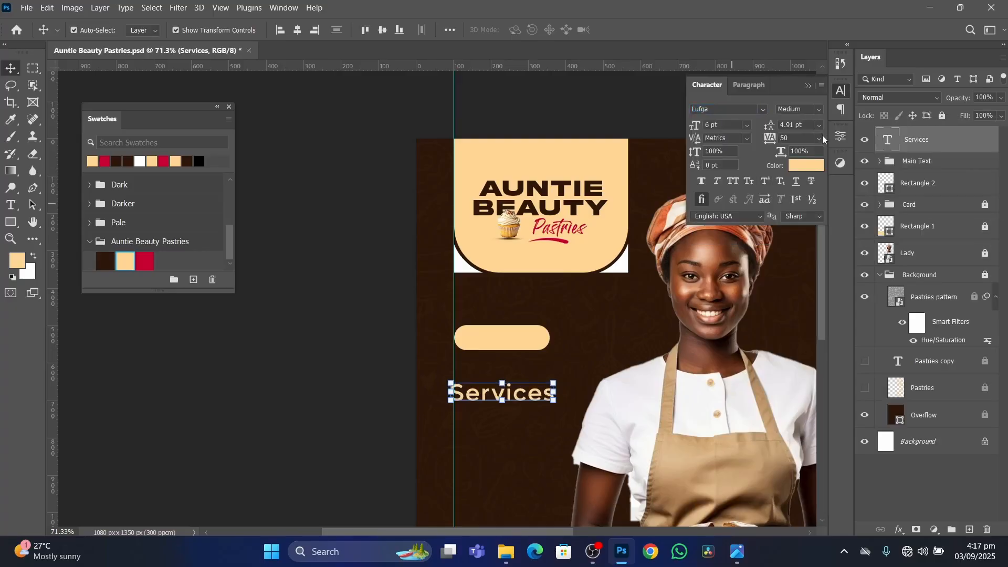
pyautogui.click(818, 138)
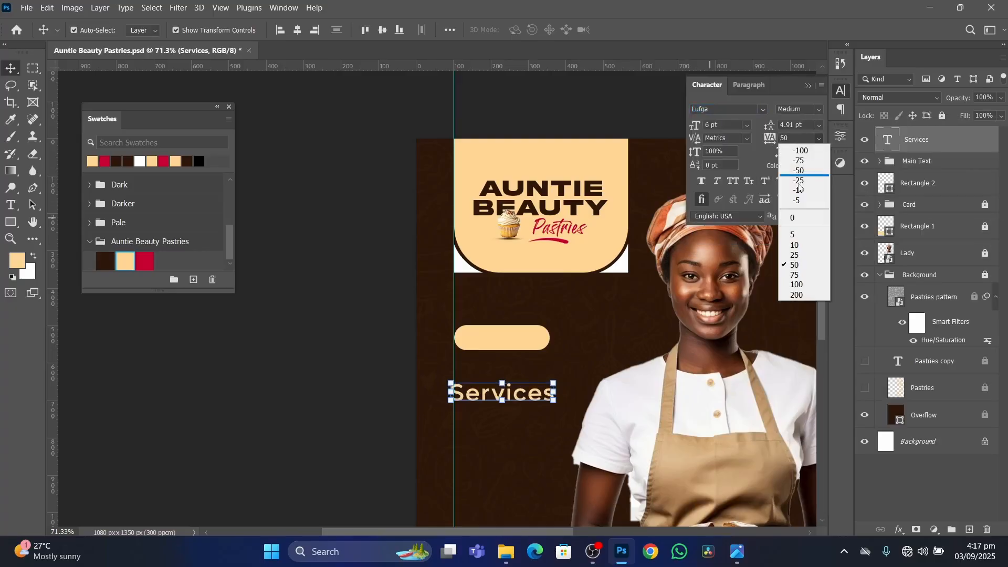
pyautogui.click(803, 219)
pyautogui.moveTo(525, 394)
pyautogui.mouseDown()
pyautogui.moveTo(535, 375)
pyautogui.moveTo(517, 376)
pyautogui.moveTo(529, 380)
pyautogui.mouseUp()
pyautogui.press('Return')
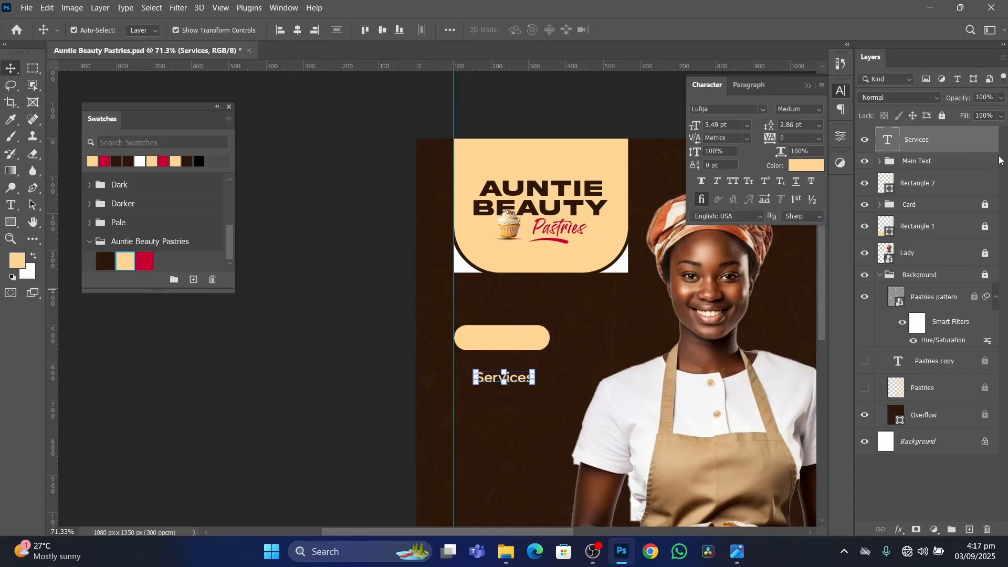
# Reorder the pill's layer directly beneath the Services text layer and move the text onto the cream pill.
pyautogui.click(925, 188)
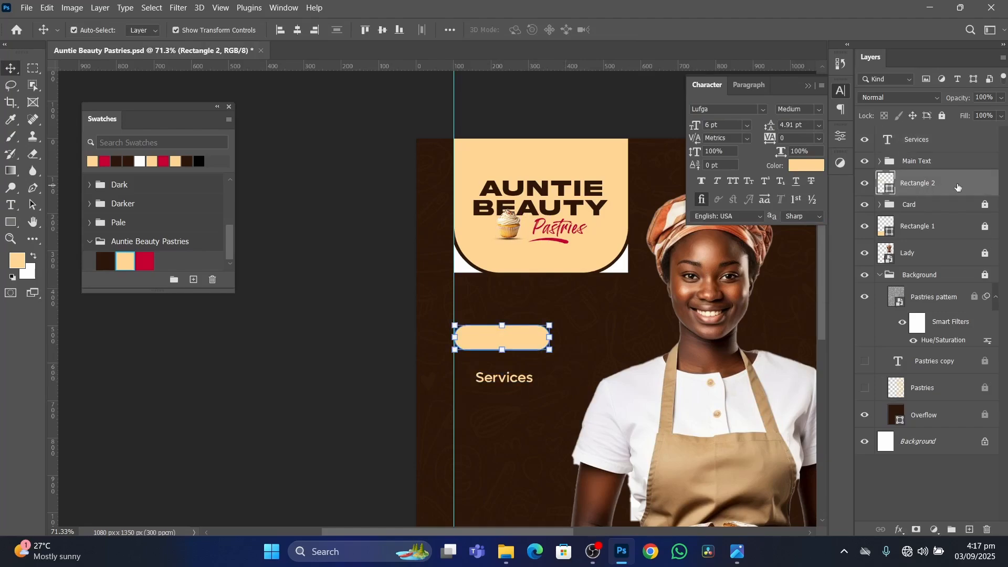
pyautogui.moveTo(958, 187); pyautogui.dragTo(938, 167)
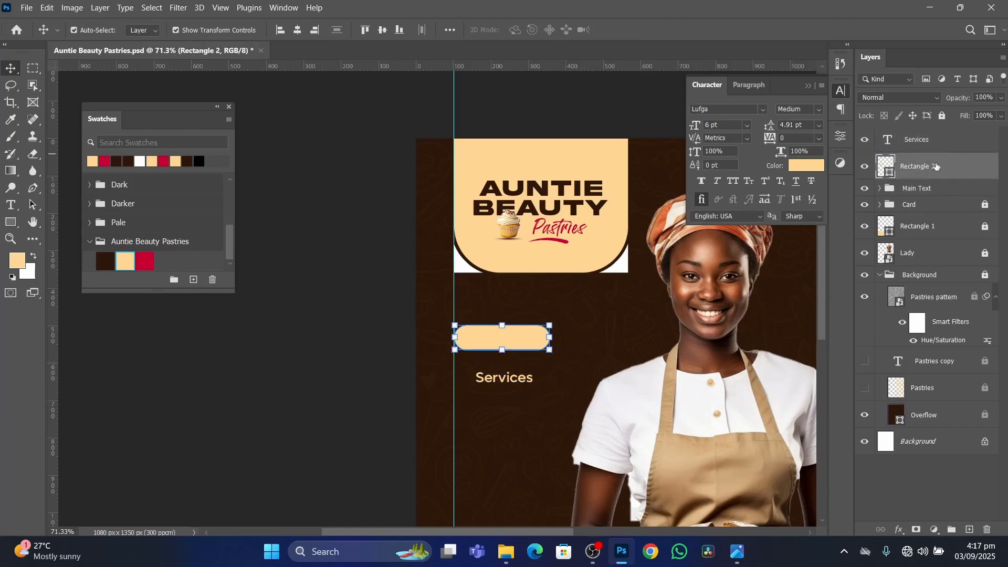
pyautogui.click(524, 382)
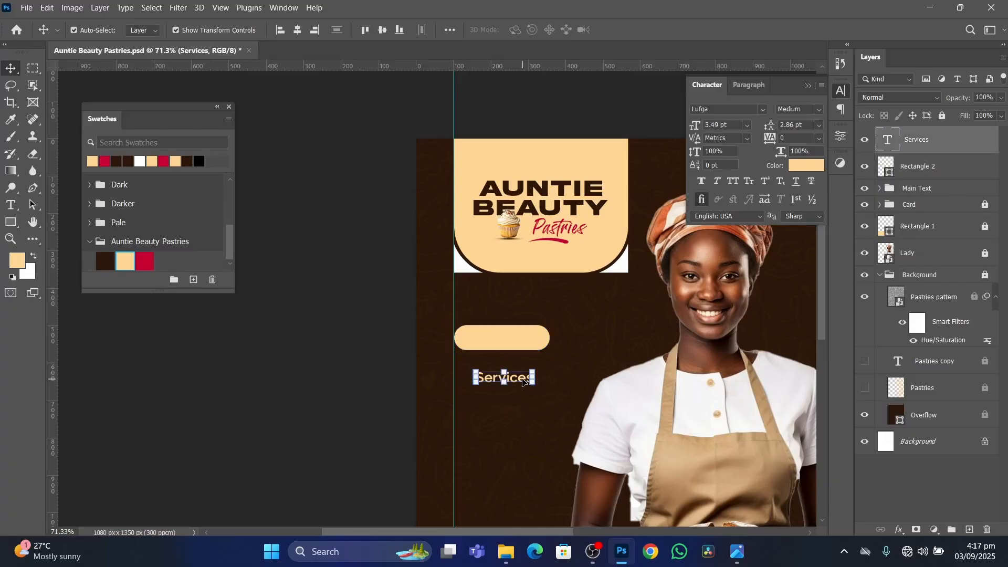
pyautogui.moveTo(515, 380); pyautogui.dragTo(515, 342)
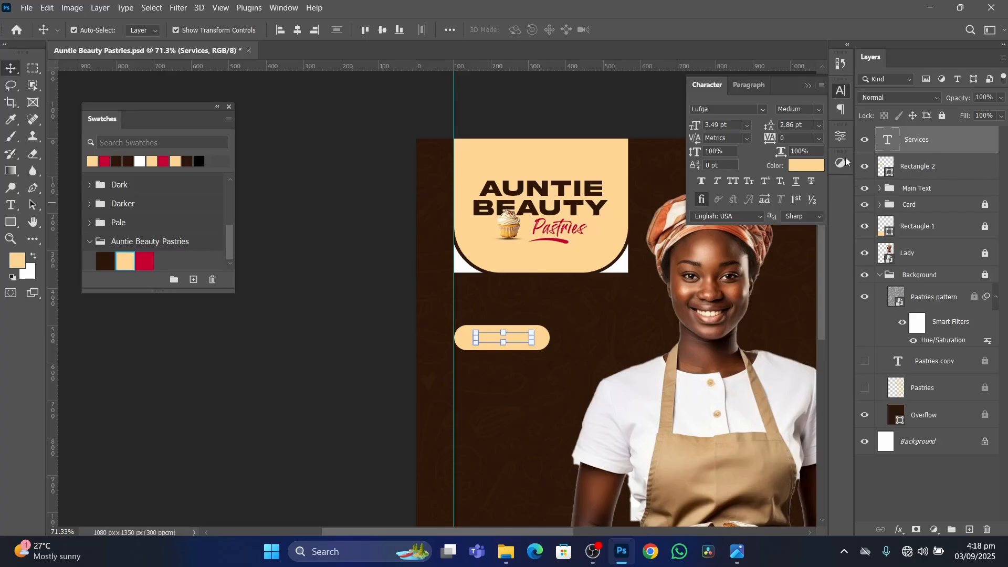
# Recolour the Services text with the dark brown sampled from the AUNTIE lettering.
pyautogui.click(794, 166)
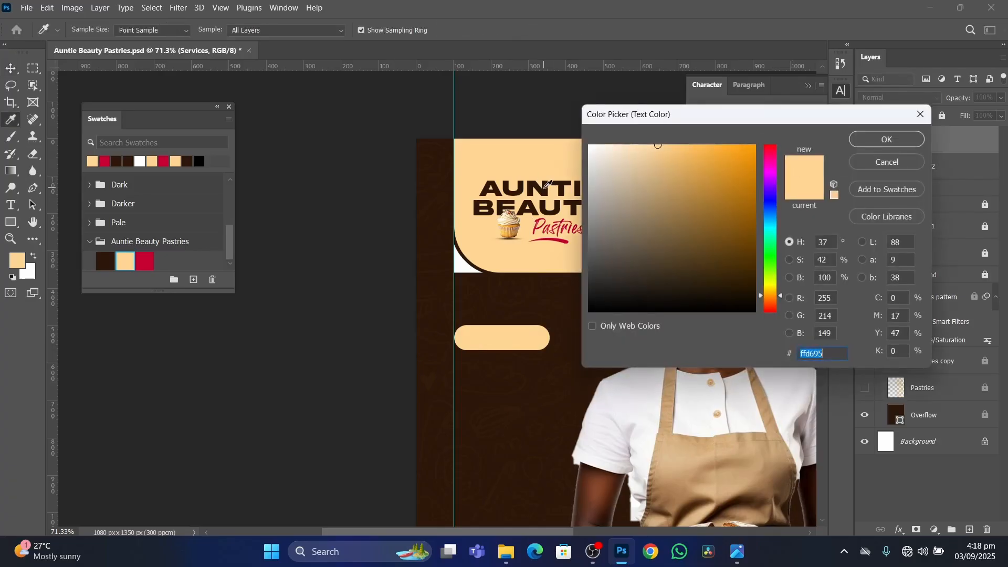
pyautogui.click(547, 186)
pyautogui.click(887, 139)
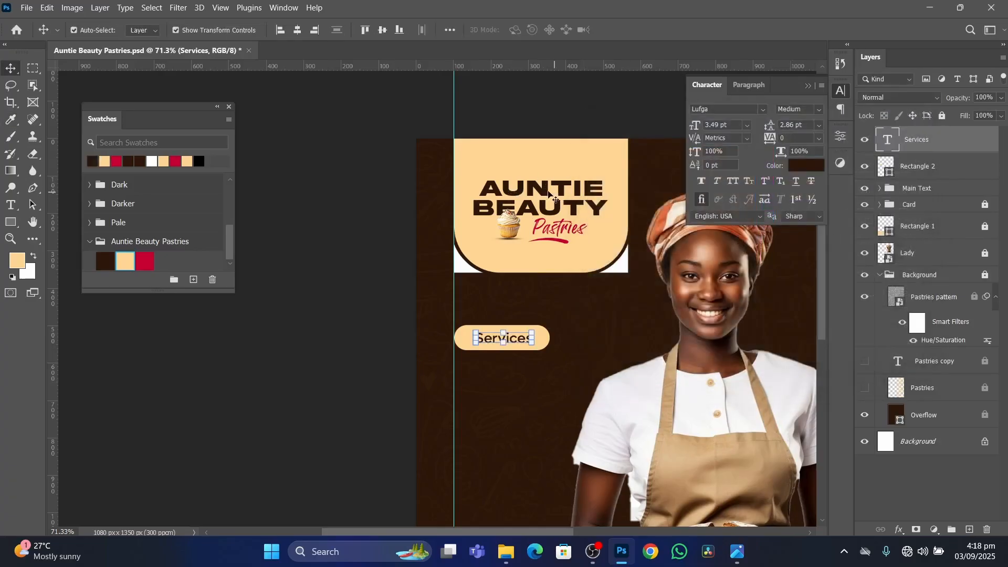
# Shift the Services text slightly towards the pill's left end.
pyautogui.scroll(3, 541, 193)
pyautogui.scroll(-2, 541, 193)
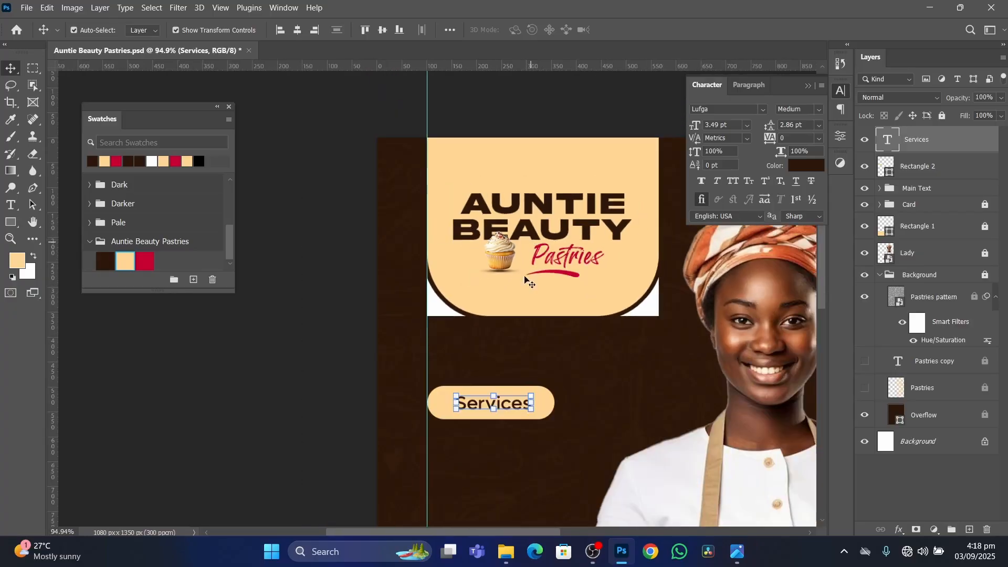
pyautogui.click(514, 407)
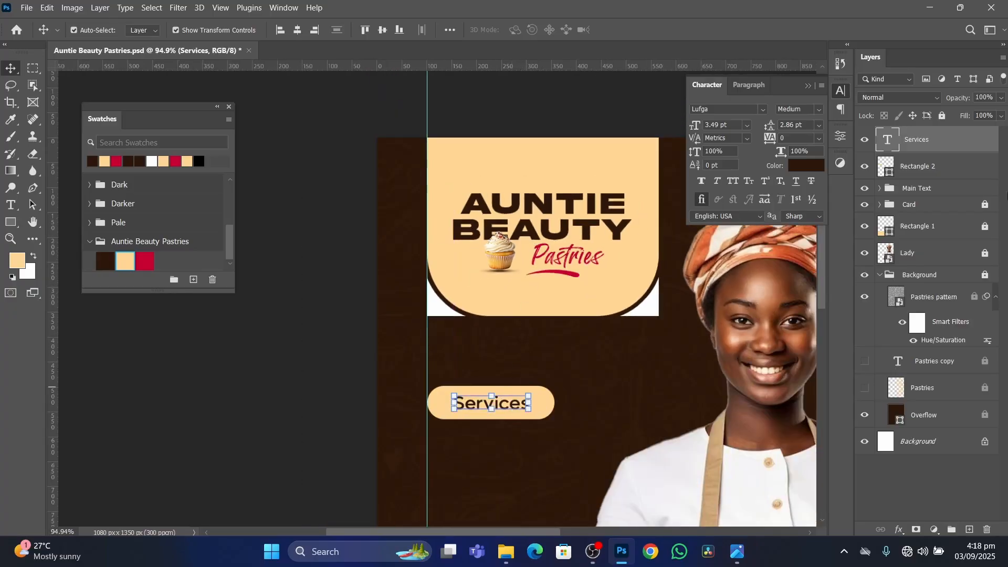
pyautogui.moveTo(512, 408); pyautogui.dragTo(504, 406)
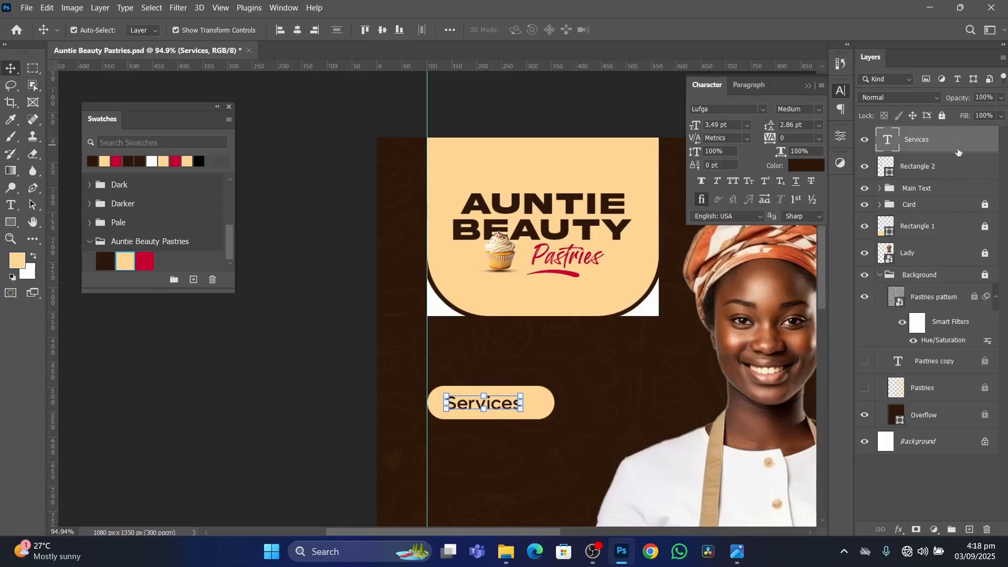
# Select the Services text and the pill together and align their horizontal and vertical centres.
pyautogui.keyDown('ctrl'); pyautogui.click(956, 169); pyautogui.keyUp('ctrl')
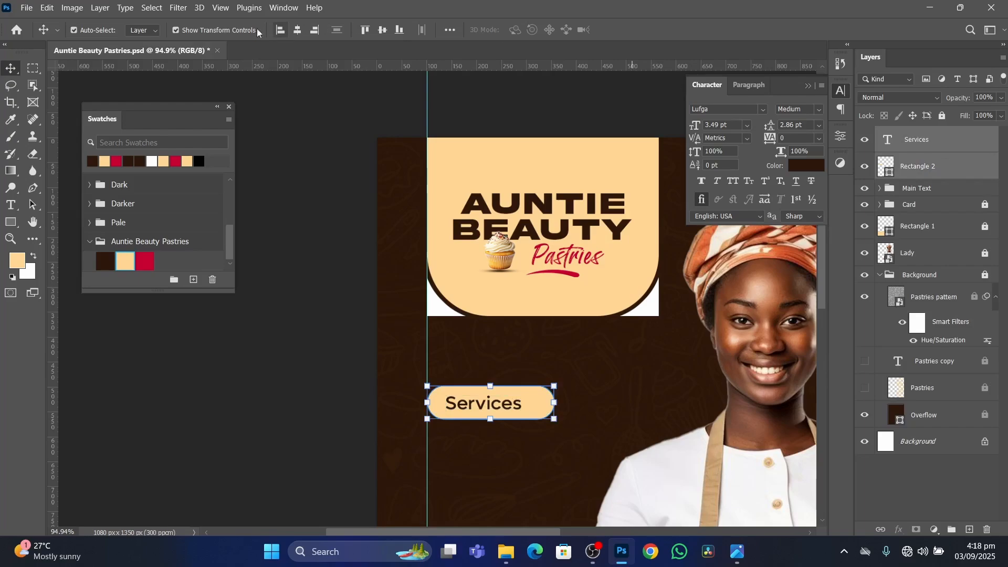
pyautogui.click(298, 32)
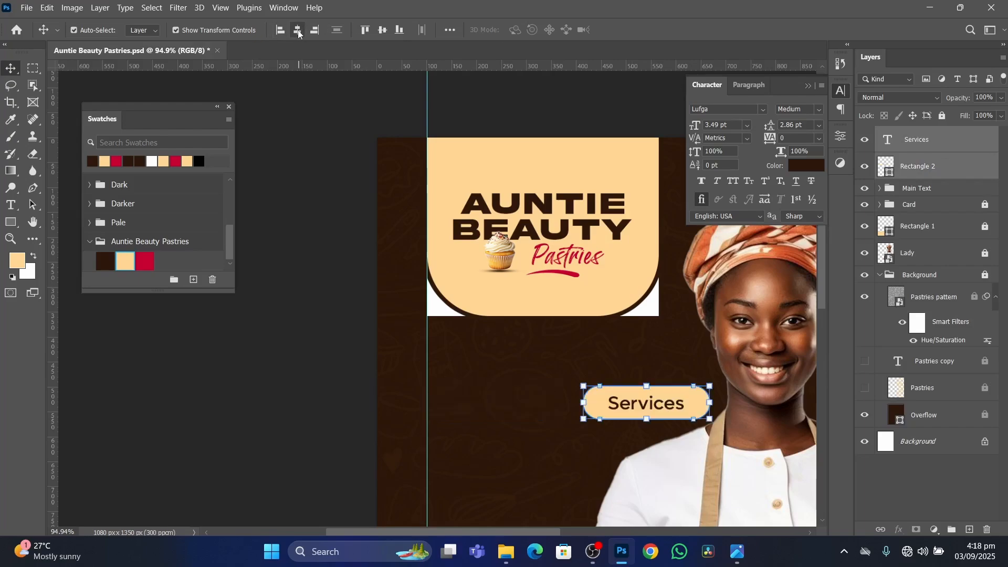
pyautogui.scroll(-5, 299, 35)
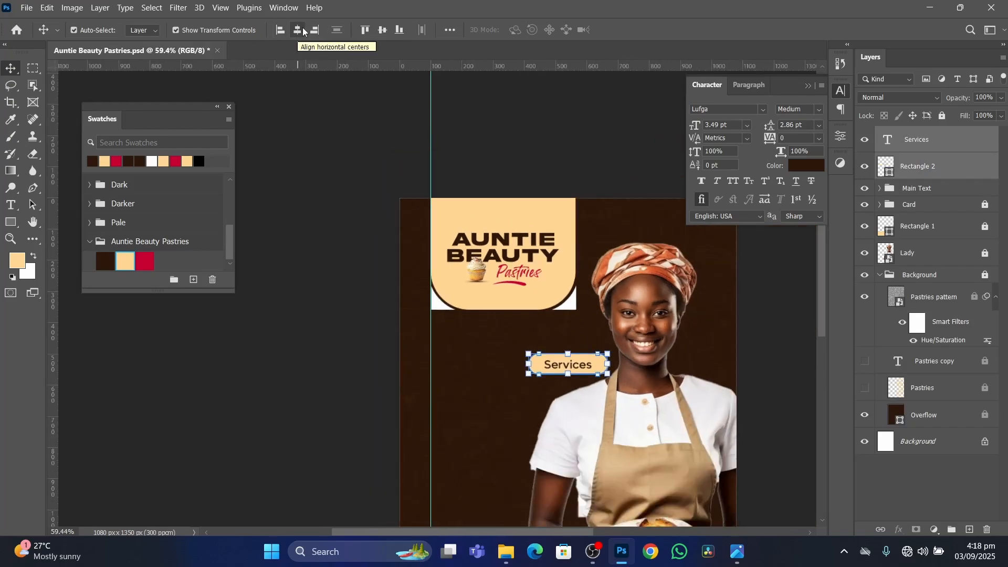
pyautogui.click(388, 32)
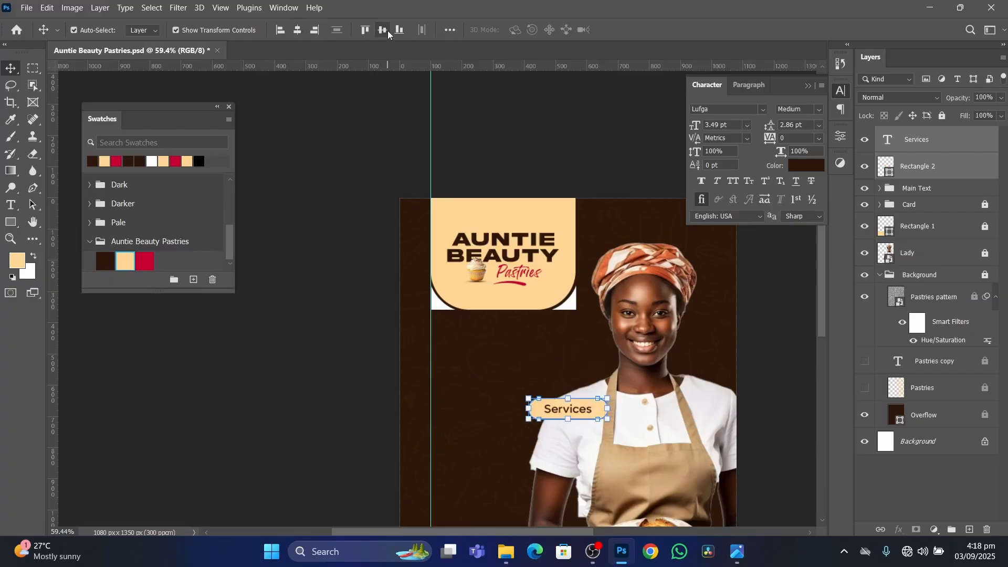
pyautogui.scroll(-5, 519, 301)
pyautogui.scroll(8, 513, 364)
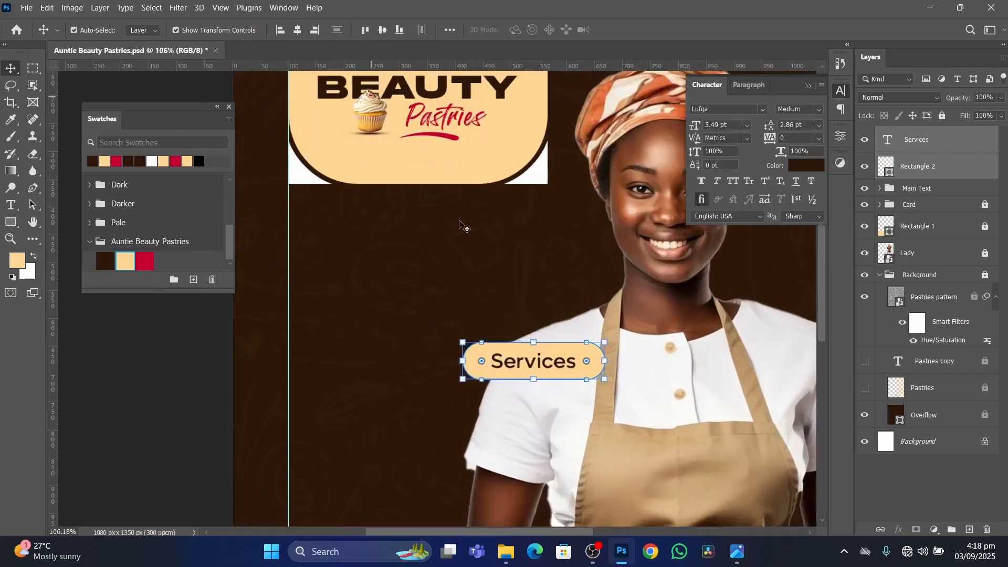
# Move the Services text and its pill together below the card, against the vertical guide.
pyautogui.moveTo(569, 360); pyautogui.dragTo(331, 263)
pyautogui.scroll(-3, 397, 288)
pyautogui.click(306, 321)
pyautogui.scroll(5, 377, 305)
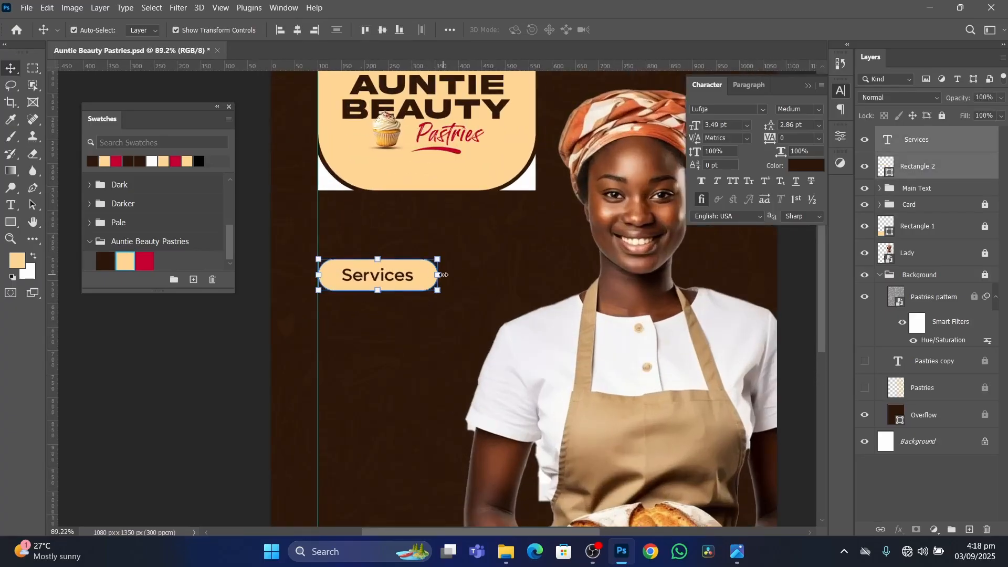
# Scale the pill and Services text down together until the text is 2.86 pt, and compare the label with the reference flyer.
pyautogui.moveTo(445, 274); pyautogui.dragTo(402, 272)
pyautogui.press('Return')
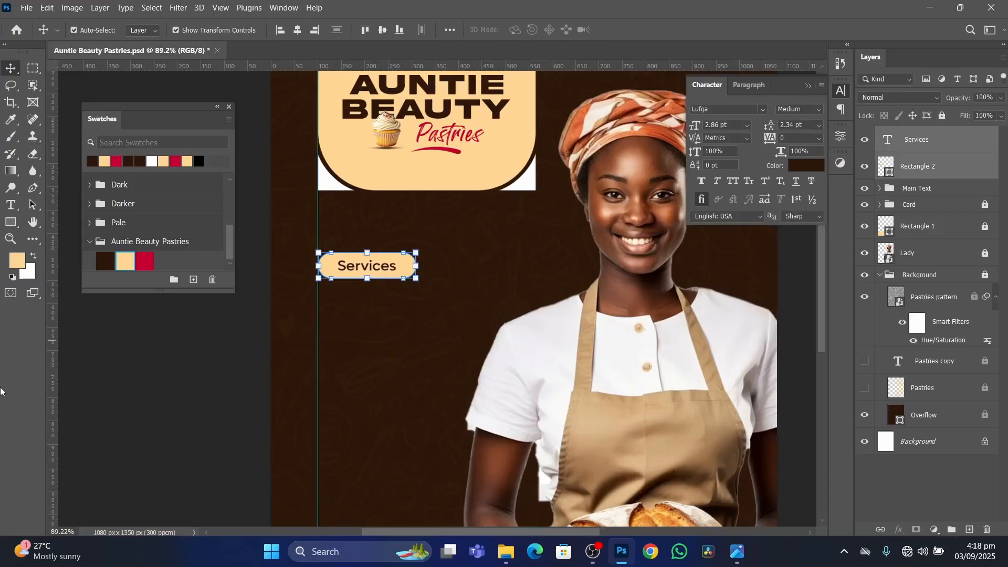
pyautogui.click(171, 413)
pyautogui.scroll(-7, 477, 337)
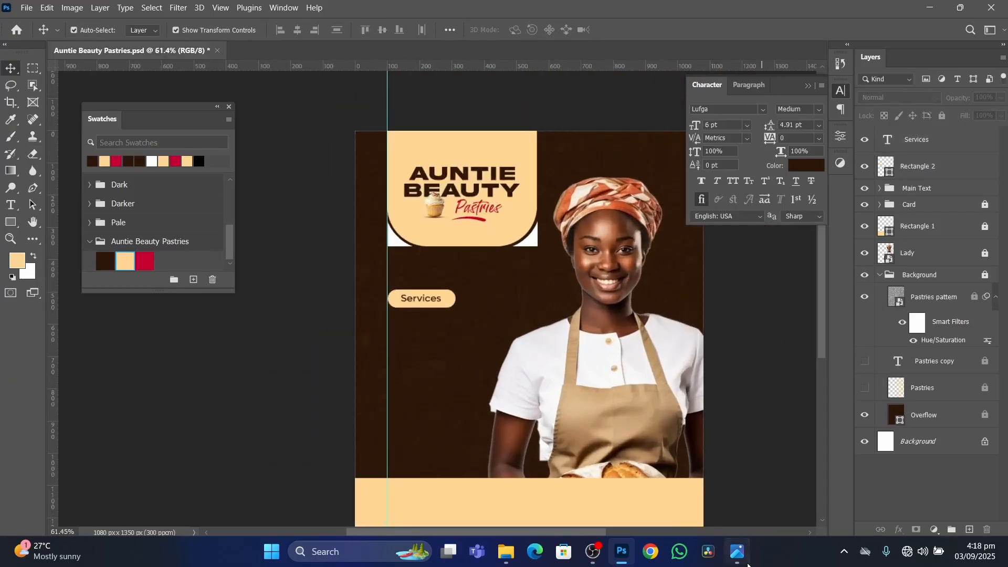
pyautogui.click(737, 552)
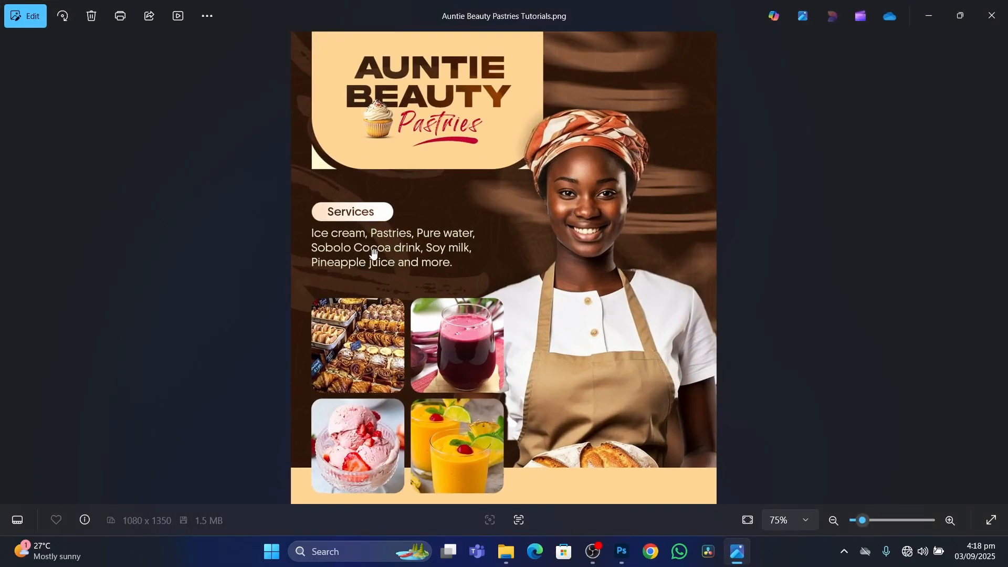
pyautogui.click(622, 551)
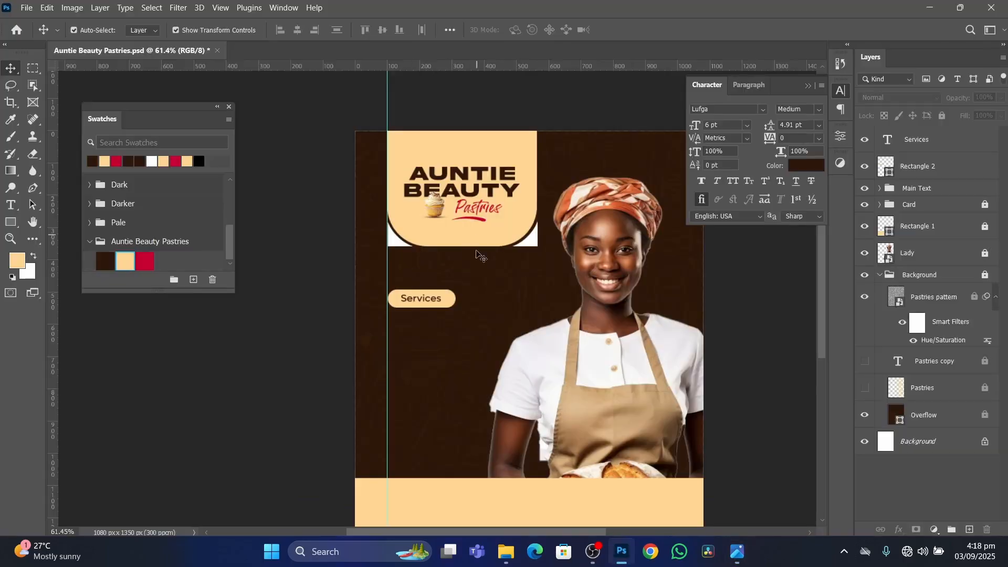
# Duplicate the Services text below the pill and recolour the copy cream, ffd695.
pyautogui.scroll(5, 428, 302)
pyautogui.click(428, 302)
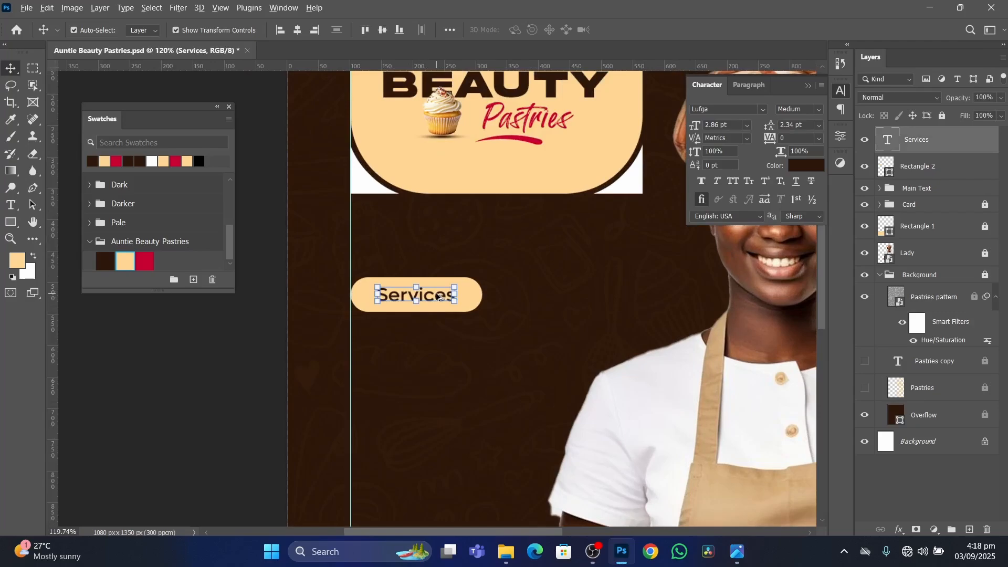
pyautogui.moveTo(436, 292); pyautogui.dragTo(436, 352)
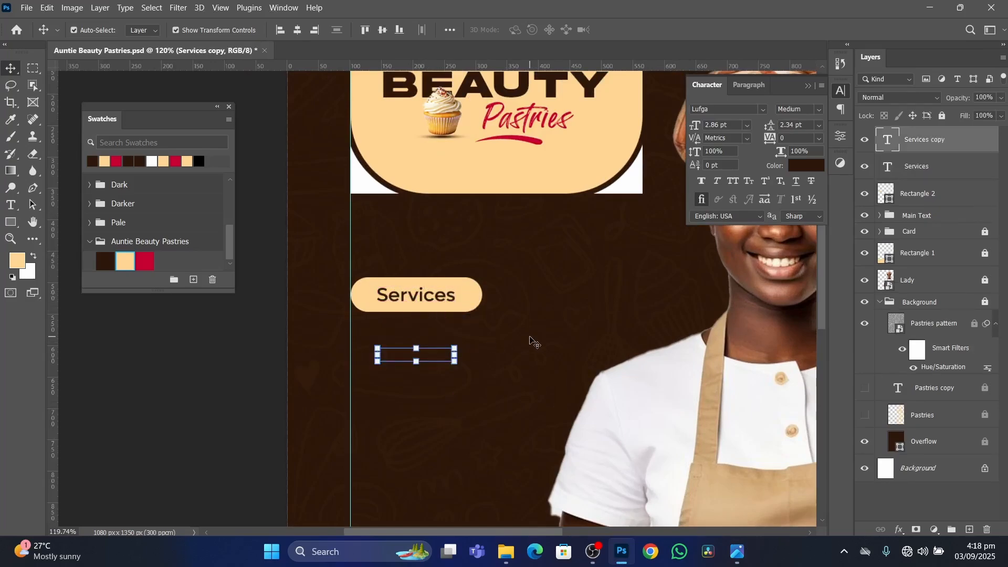
pyautogui.click(805, 166)
pyautogui.click(126, 259)
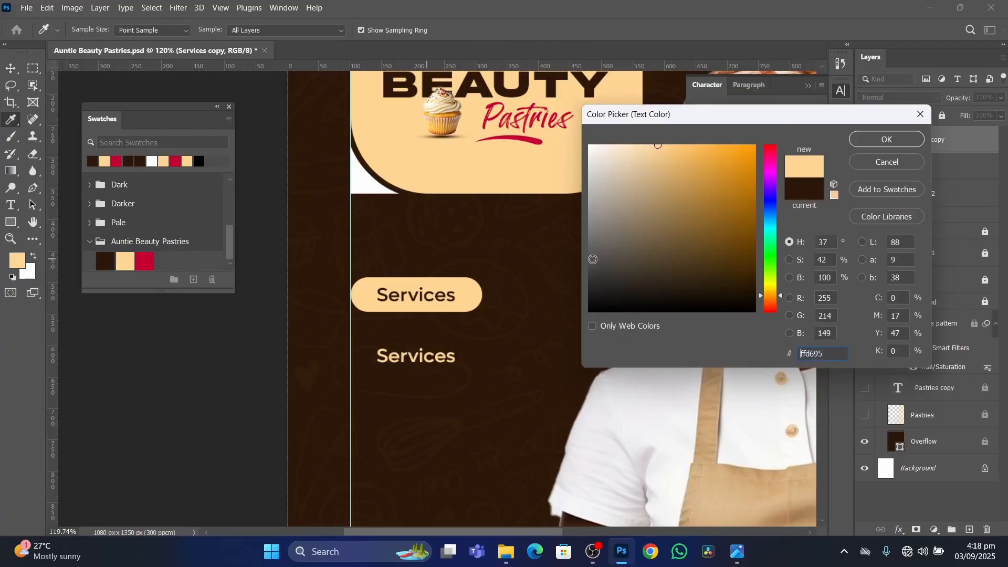
pyautogui.click(477, 292)
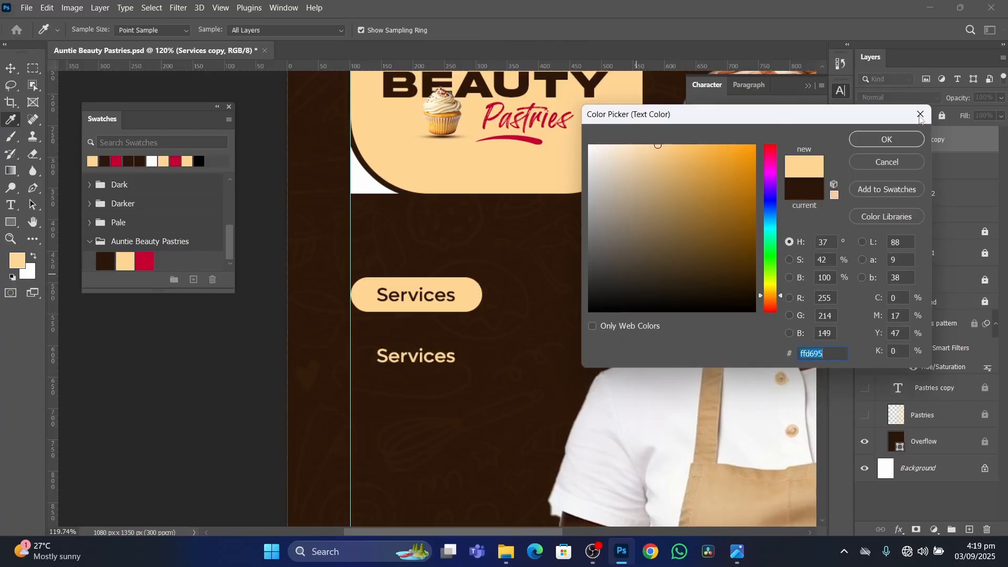
pyautogui.click(887, 139)
# Place the cream text copy just beneath the pill against the vertical guide and set its font style to Regular.
pyautogui.moveTo(435, 359); pyautogui.dragTo(420, 337)
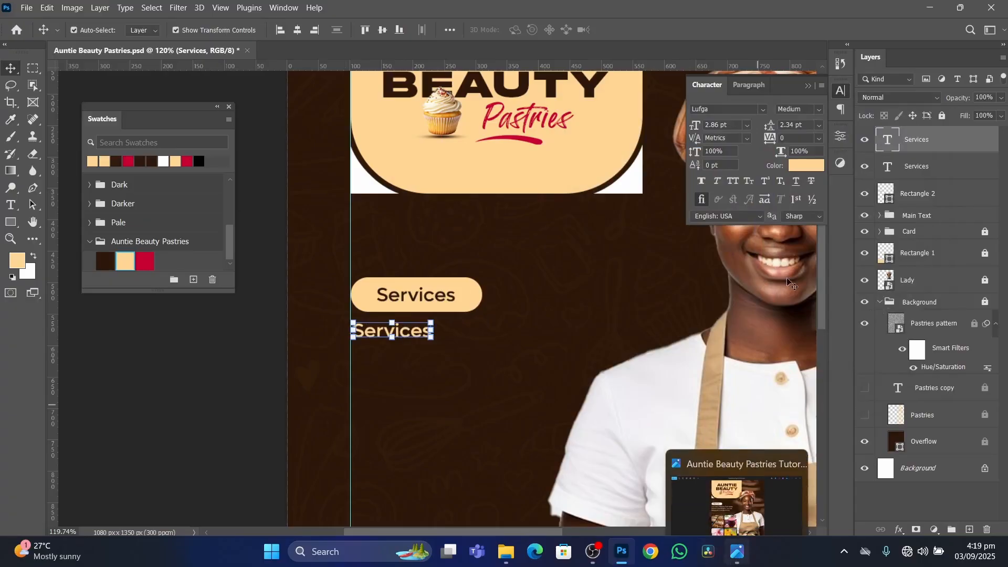
pyautogui.click(821, 109)
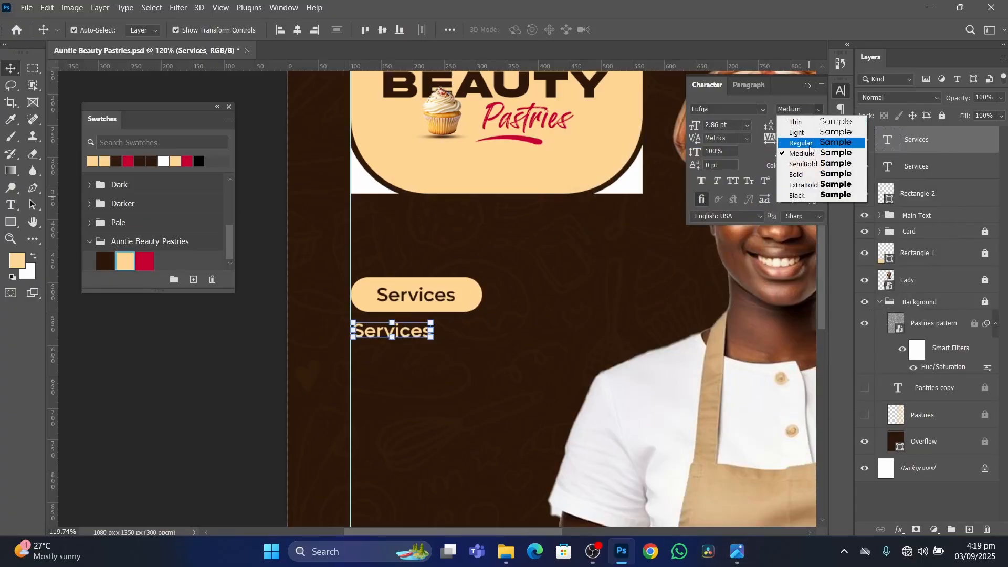
pyautogui.click(790, 139)
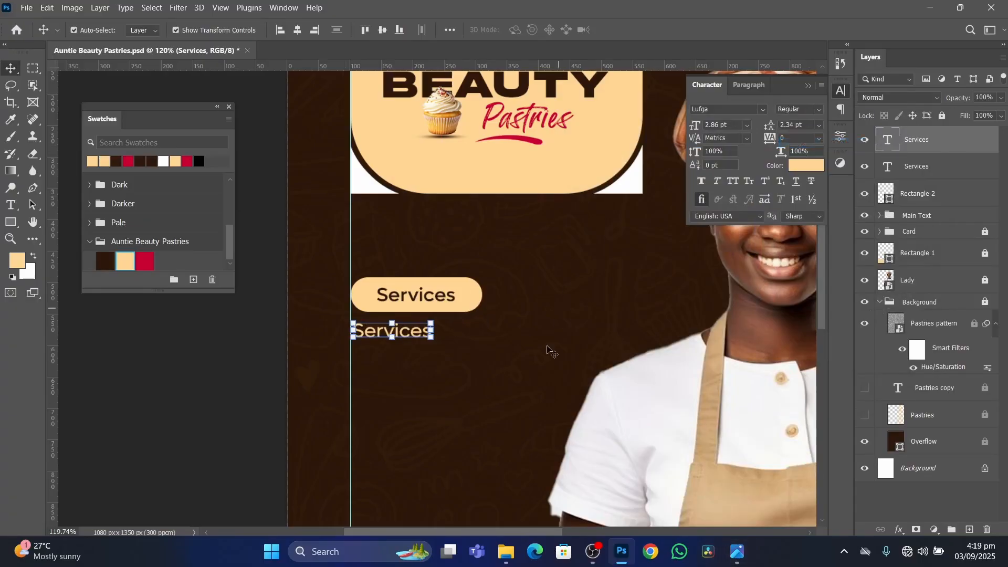
# Replace the copied text with "Ice cream, Pastries, pure water" from the reference flyer and align its start with the vertical guide.
pyautogui.click(737, 552)
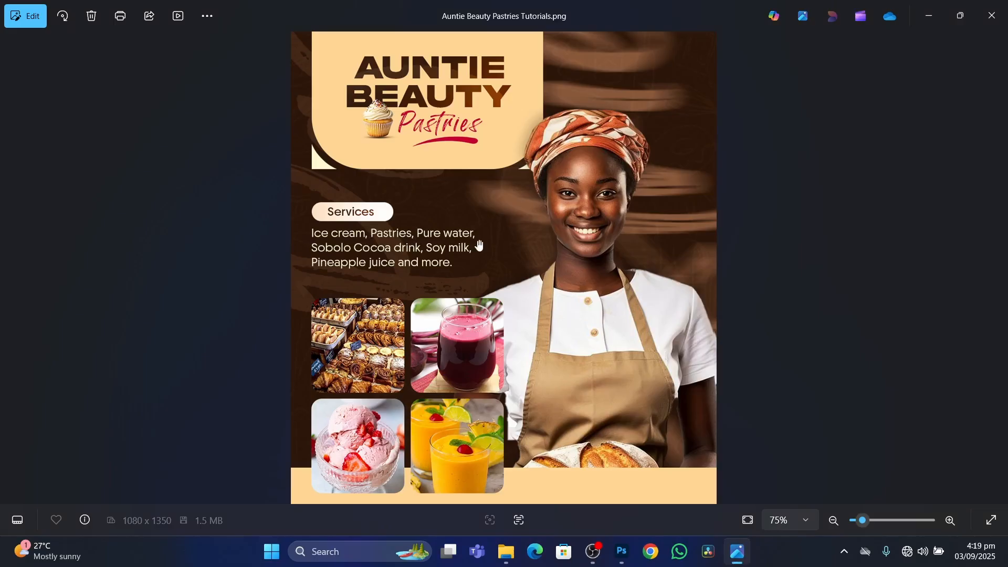
pyautogui.click(624, 562)
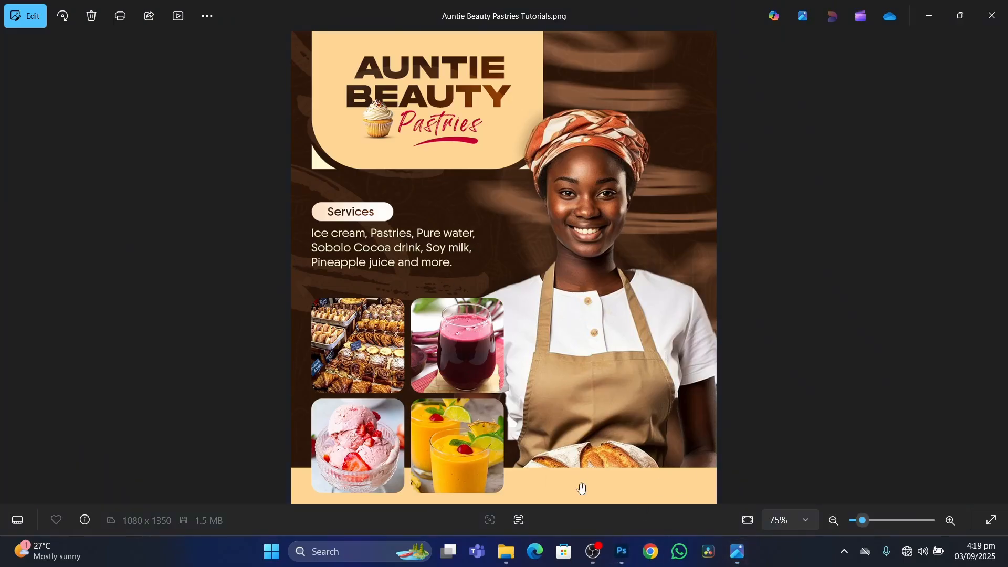
pyautogui.click(622, 551)
pyautogui.doubleClick(415, 331)
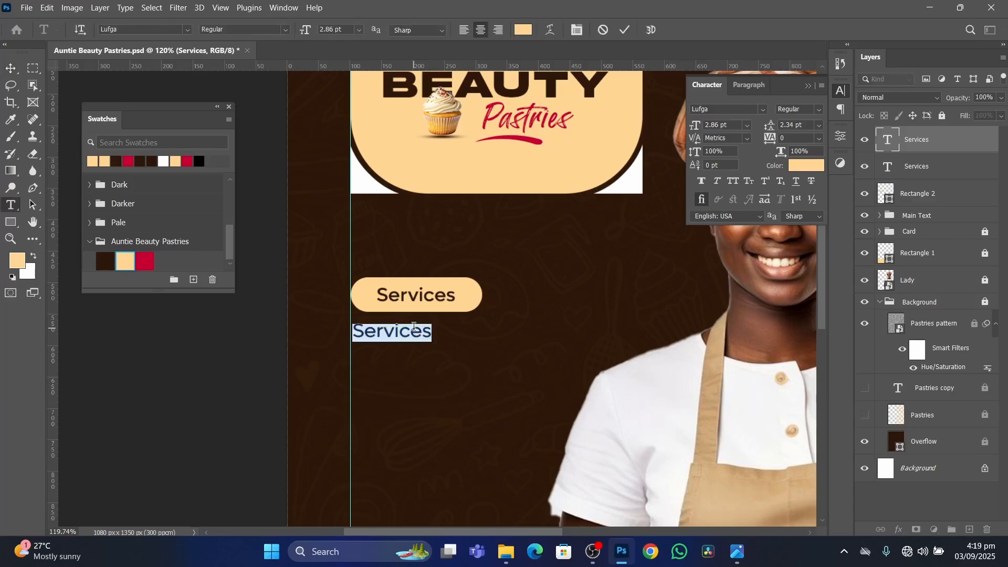
pyautogui.write('Ice cream')
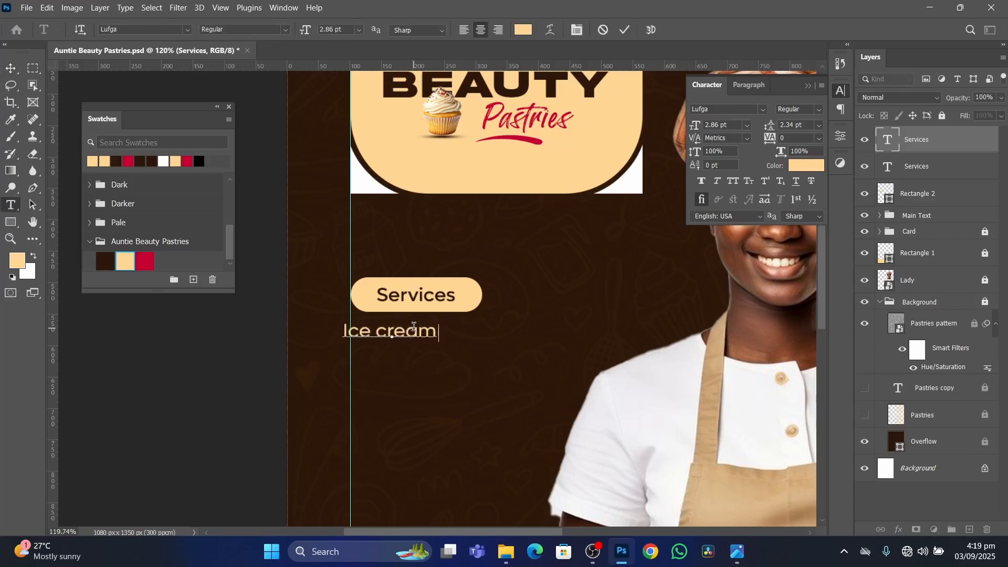
pyautogui.press('BackSpace')
pyautogui.write(', ')
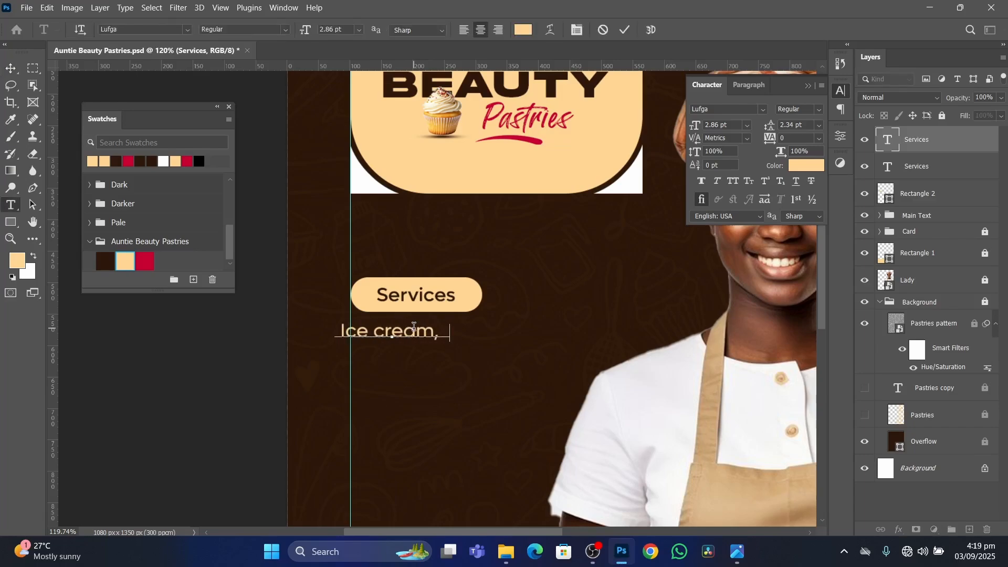
pyautogui.write('Pastries, ')
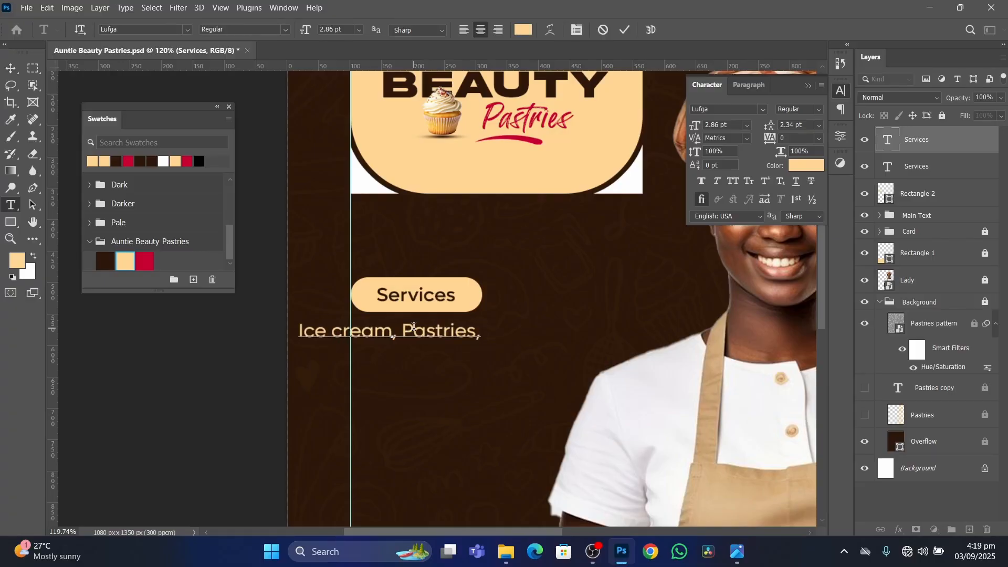
pyautogui.write('pure wa')
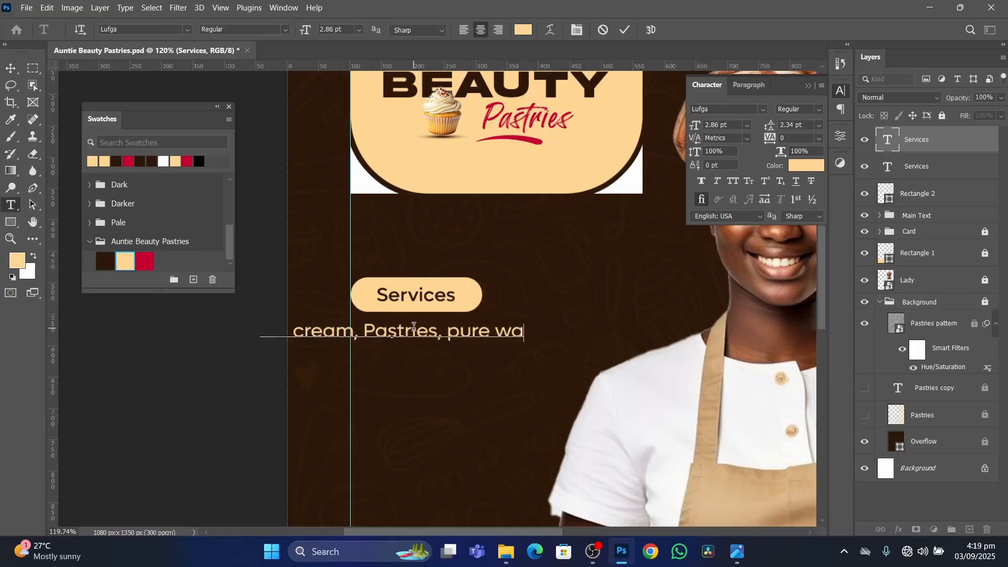
pyautogui.write('ter')
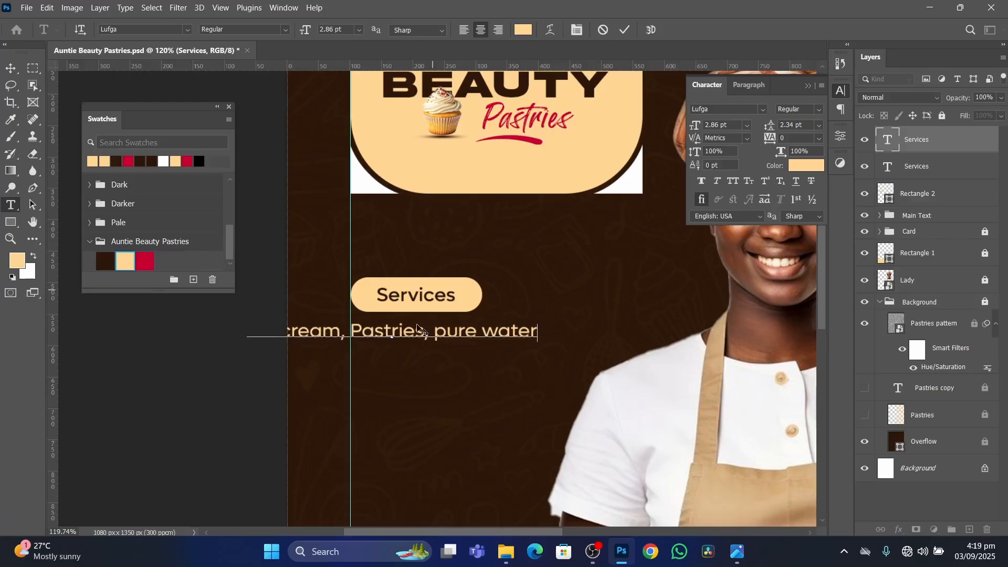
pyautogui.click(625, 30)
pyautogui.press('v')
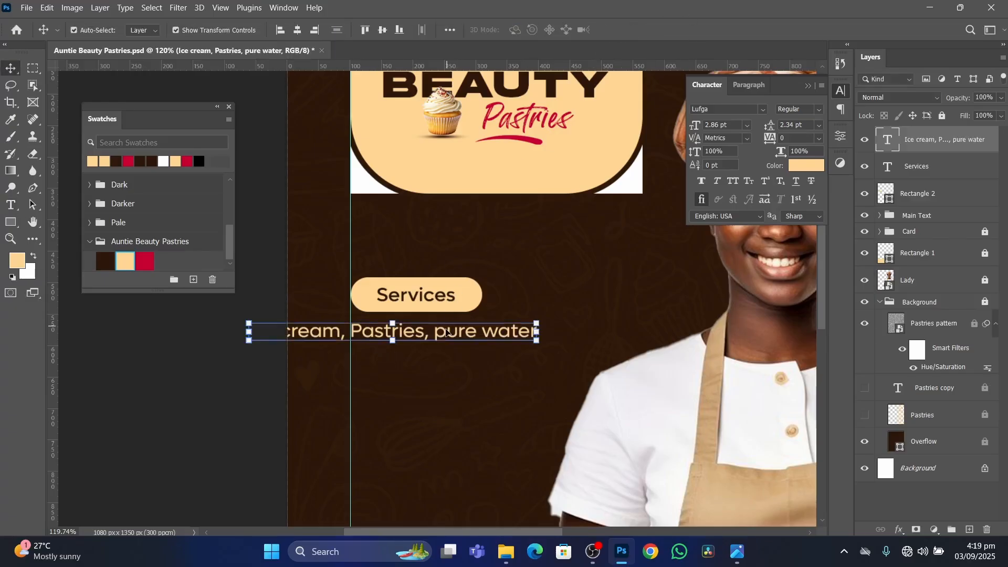
pyautogui.moveTo(447, 342); pyautogui.dragTo(559, 347)
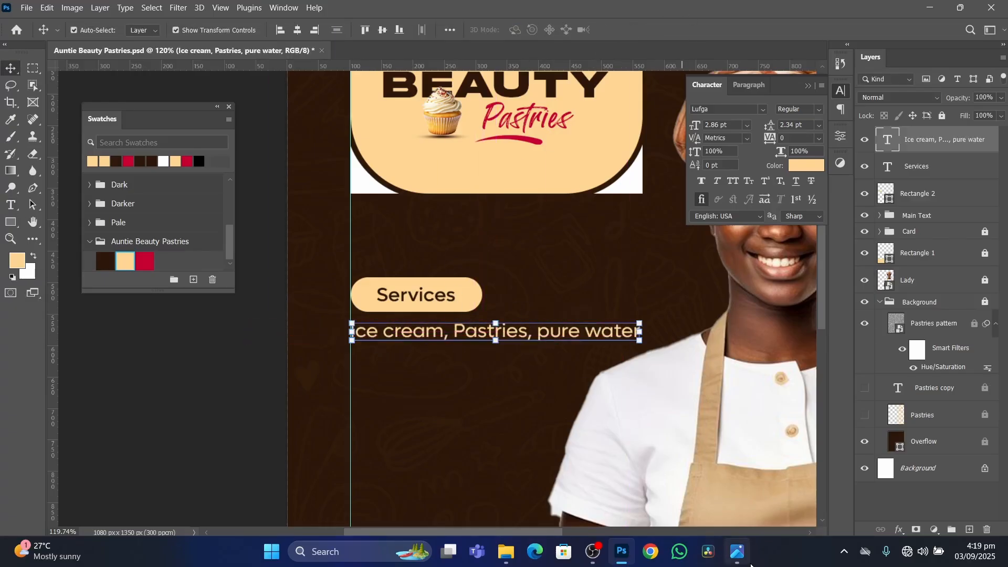
# Add a comma after "pure water" and a second line reading "Sobolo, Cocoa drink, Soya milk".
pyautogui.click(737, 553)
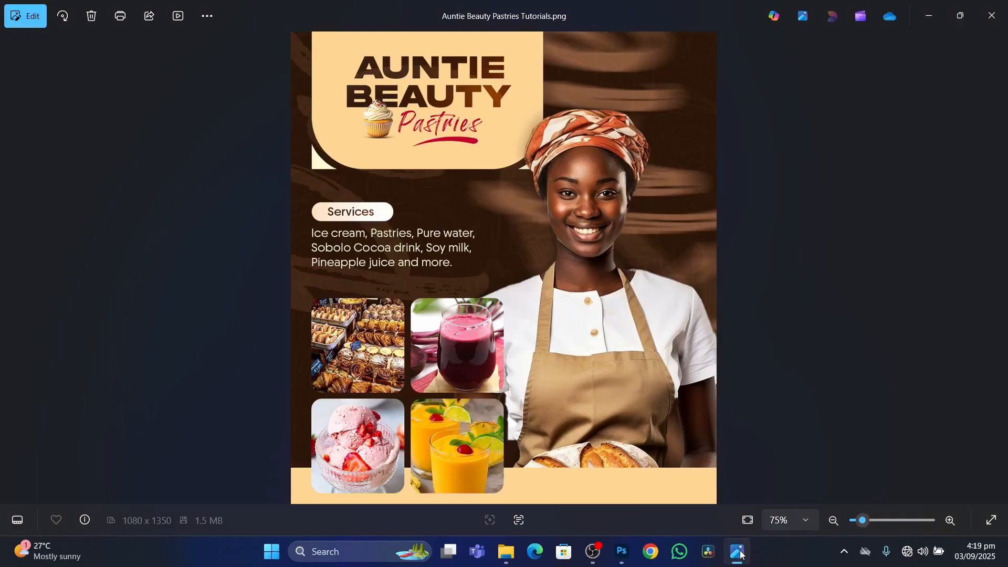
pyautogui.click(739, 552)
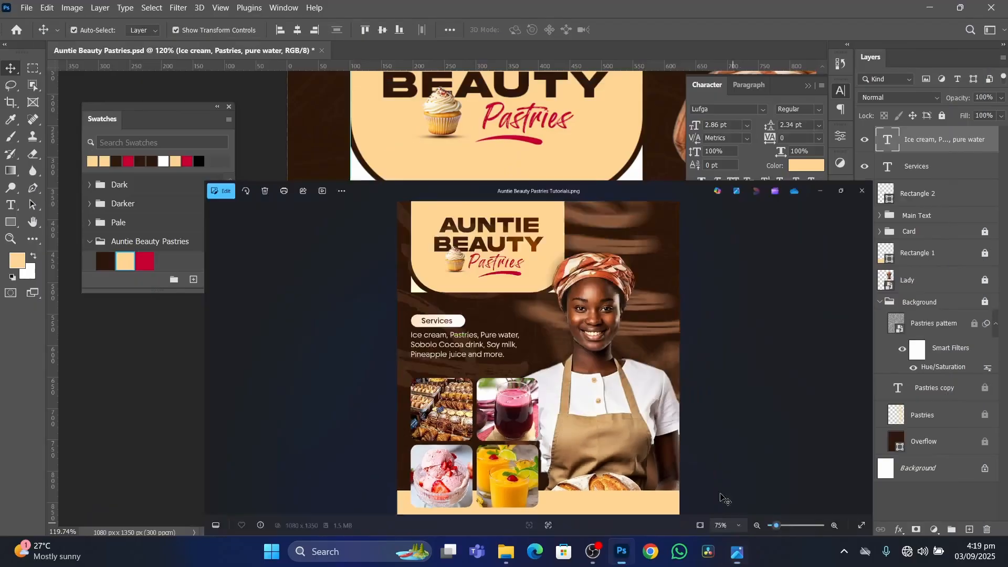
pyautogui.doubleClick(625, 333)
pyautogui.click(638, 332)
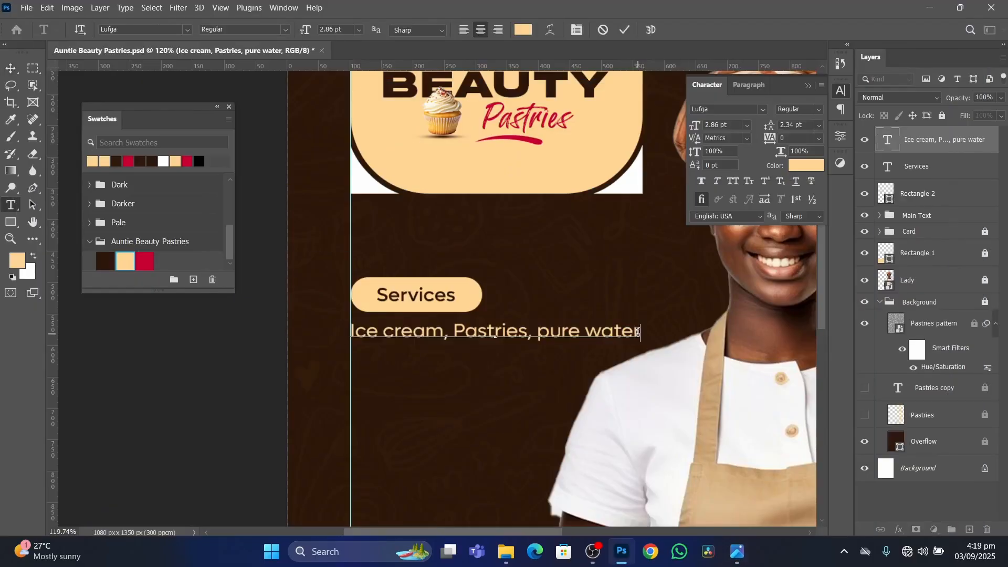
pyautogui.write(', ')
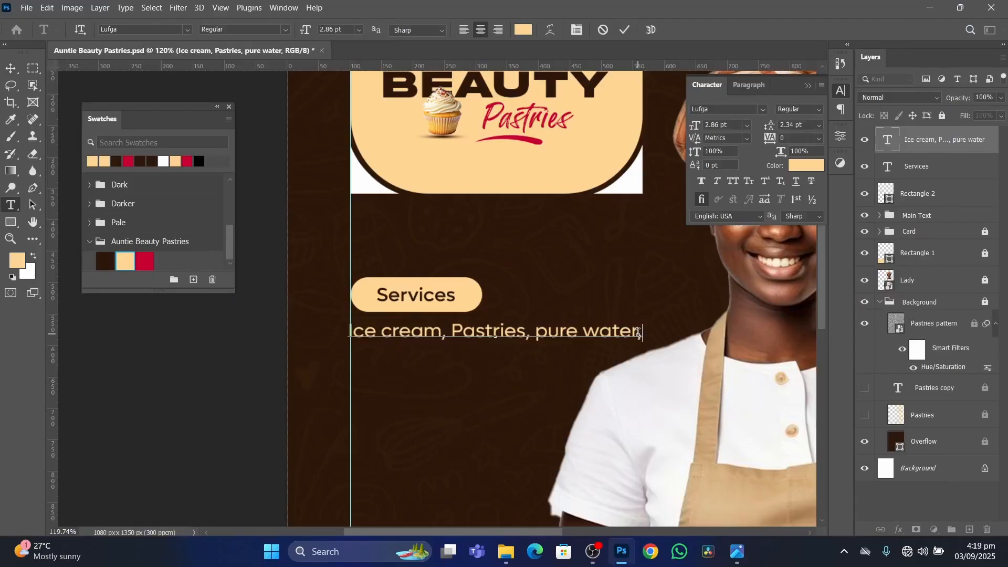
pyautogui.write('Sobolo')
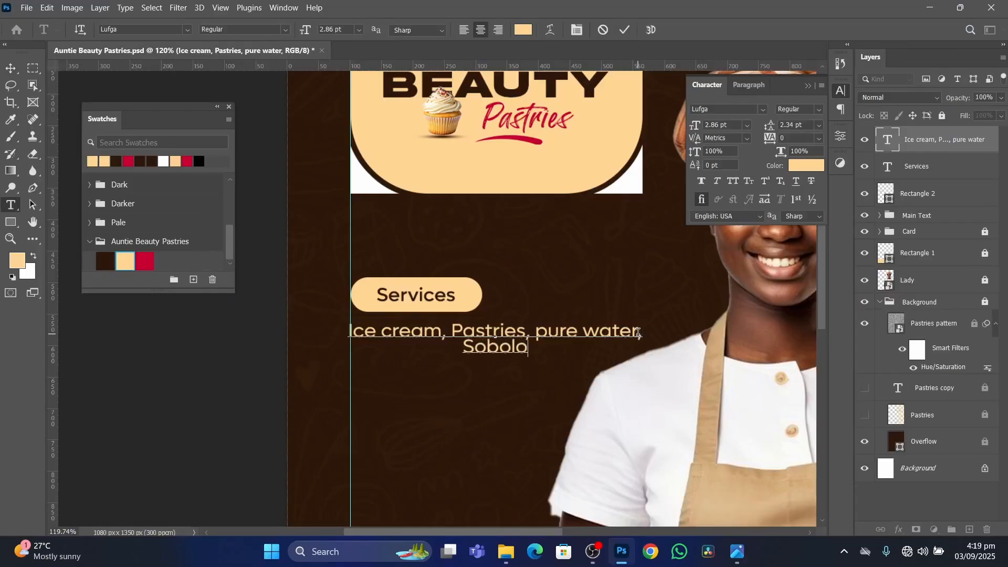
pyautogui.write(', COao')
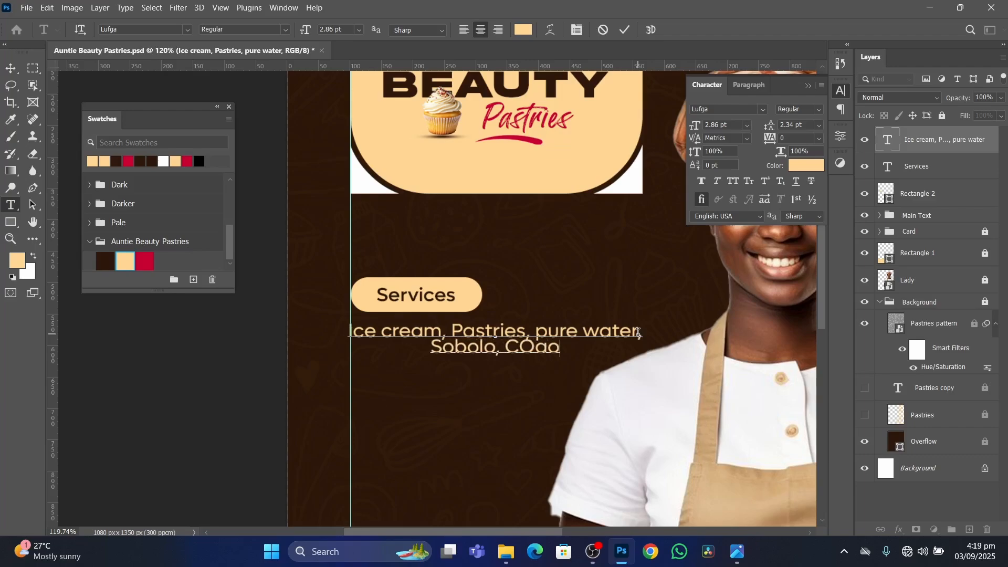
pyautogui.press('BackSpace')
pyautogui.press('BackSpace')
pyautogui.press('BackSpace')
pyautogui.write('oco')
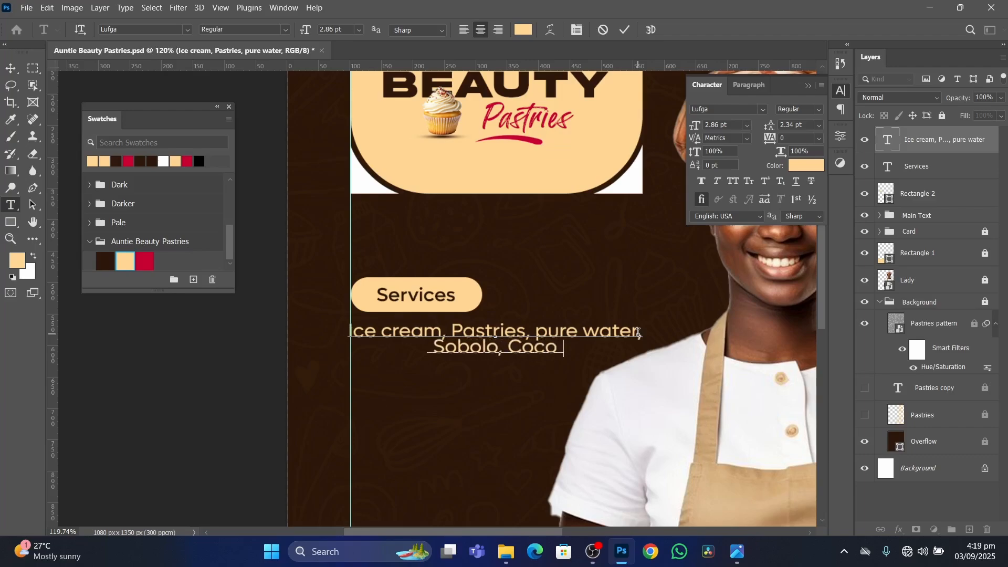
pyautogui.write('a drink,')
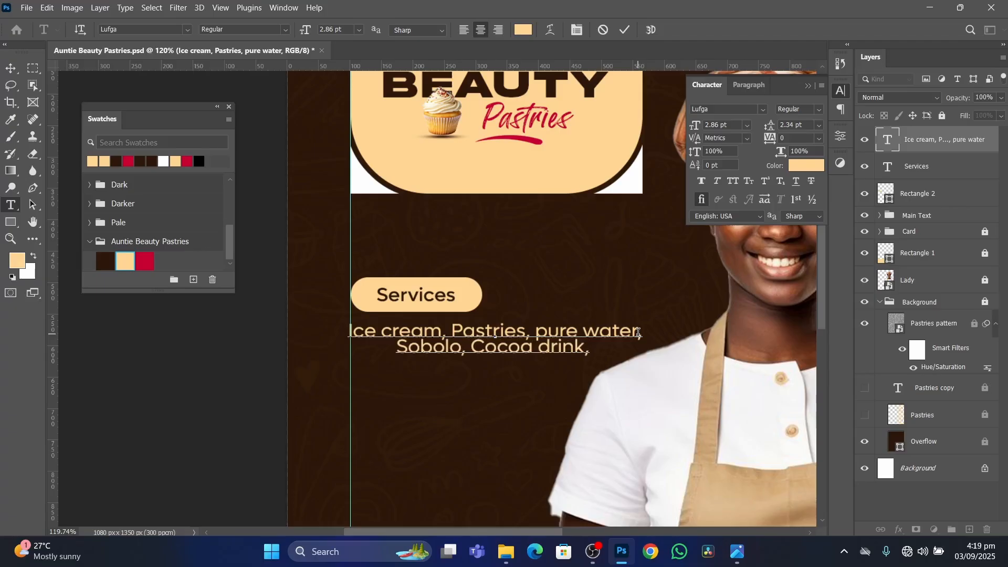
pyautogui.write(' Soya m')
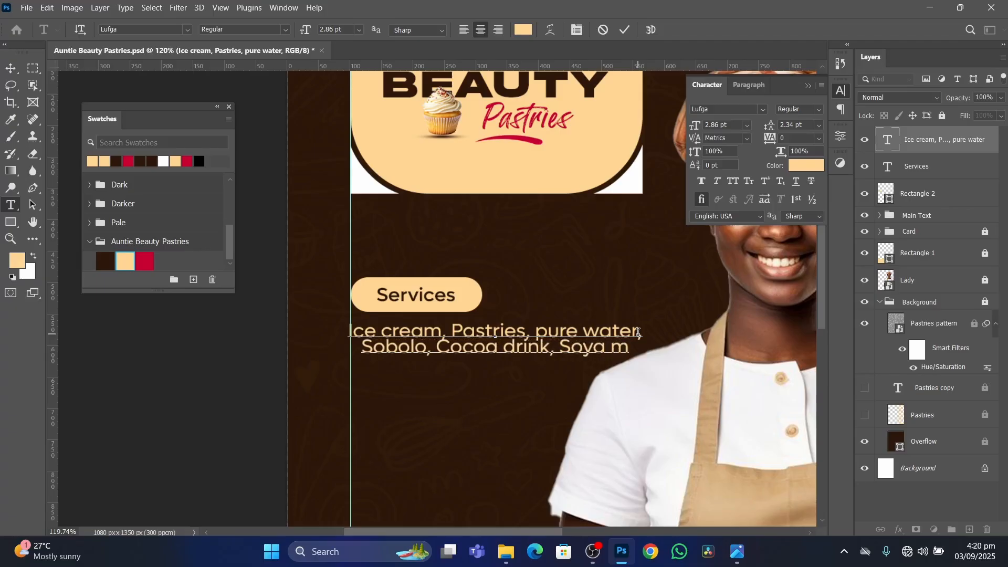
pyautogui.write('l')
pyautogui.press('BackSpace')
pyautogui.write('ilk')
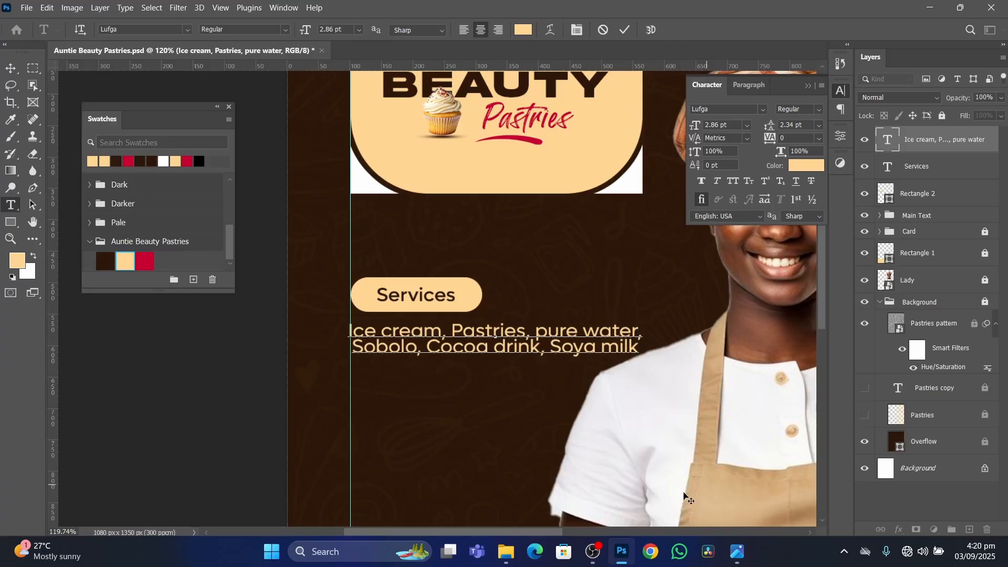
# Add a comma after "Soya milk" and a third line reading "Pineapple juice and more.", checking the wording against the reference flyer.
pyautogui.click(737, 553)
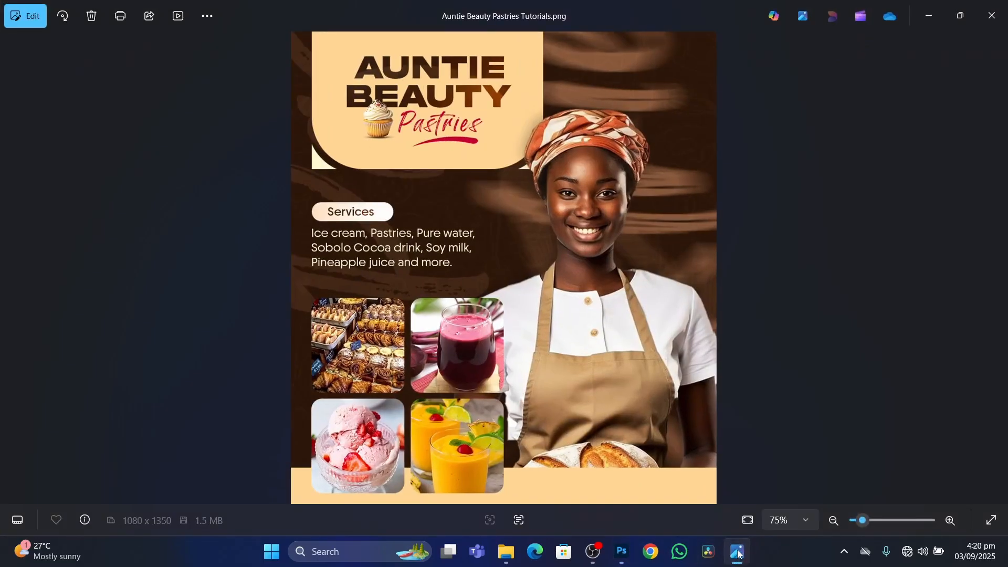
pyautogui.click(738, 553)
pyautogui.write(', Cocoa drink, Soya milk')
pyautogui.press('Return')
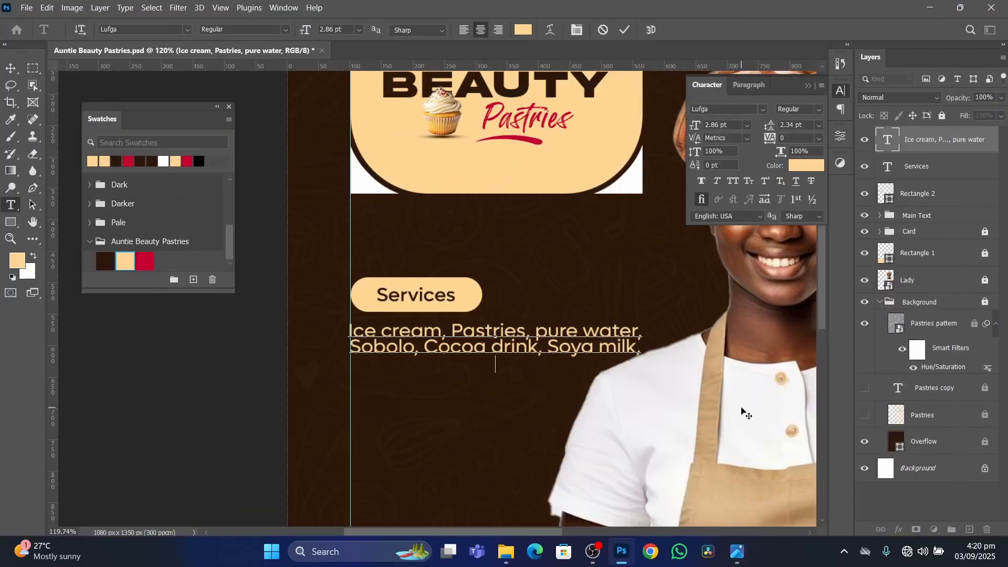
pyautogui.write('Pineap')
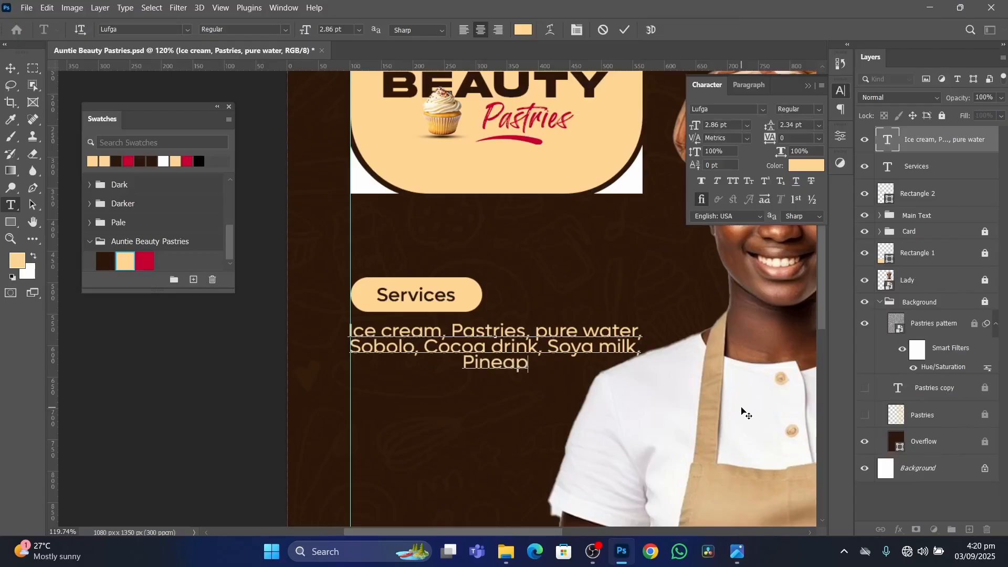
pyautogui.write('ple juice and mo')
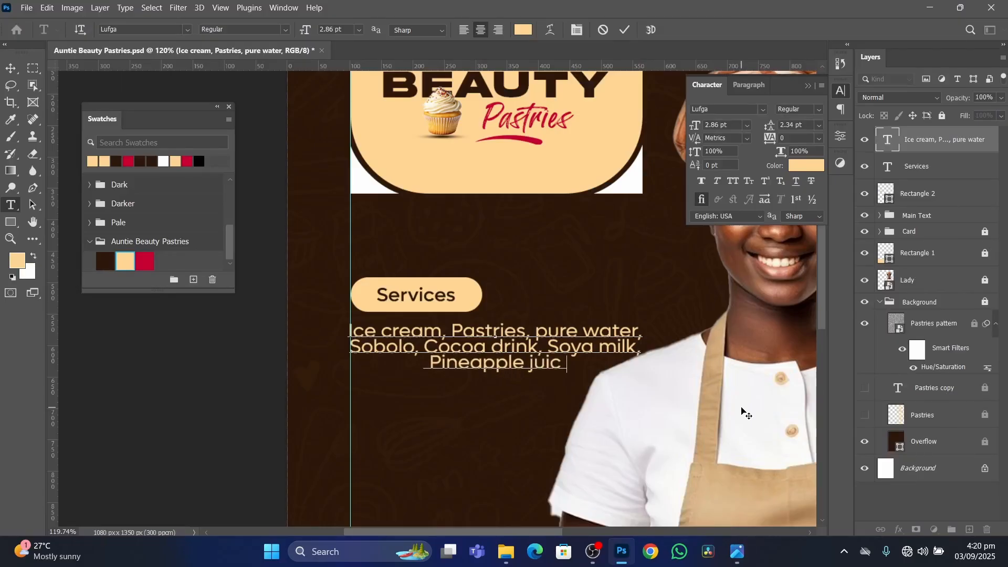
pyautogui.write('.')
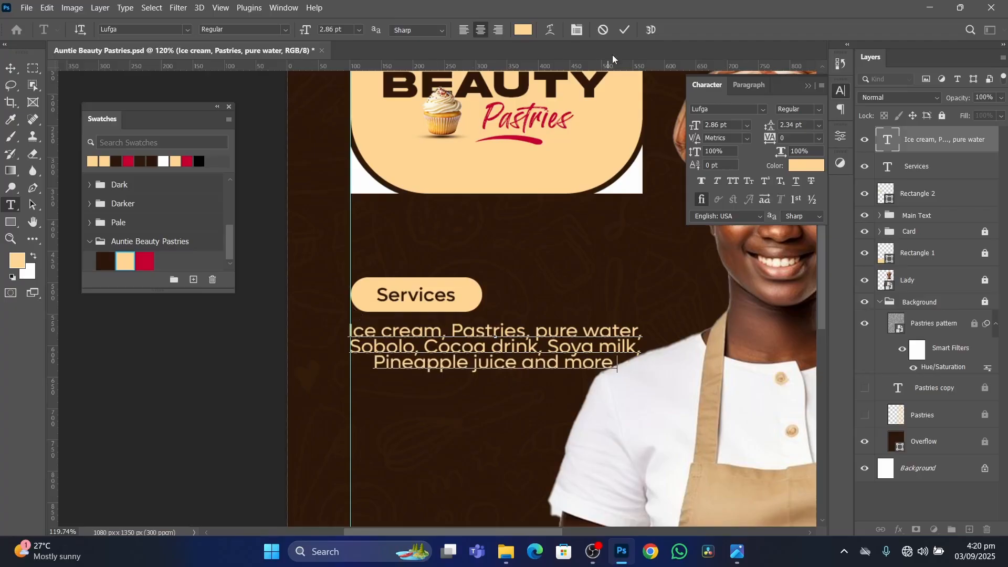
pyautogui.click(625, 30)
pyautogui.press('v')
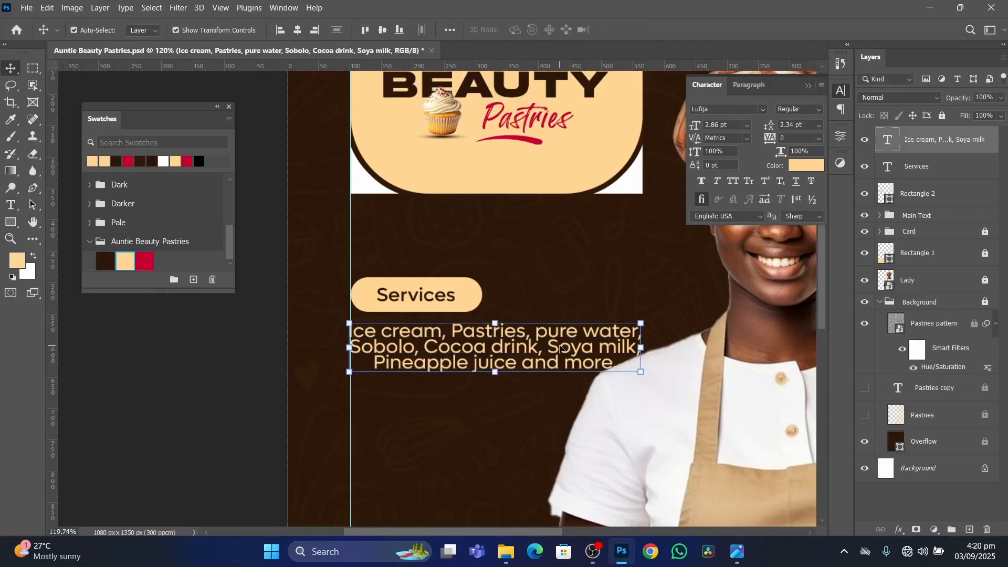
# Left-align the three-line services list and move it back so its left edge sits on the vertical guide.
pyautogui.doubleClick(569, 347)
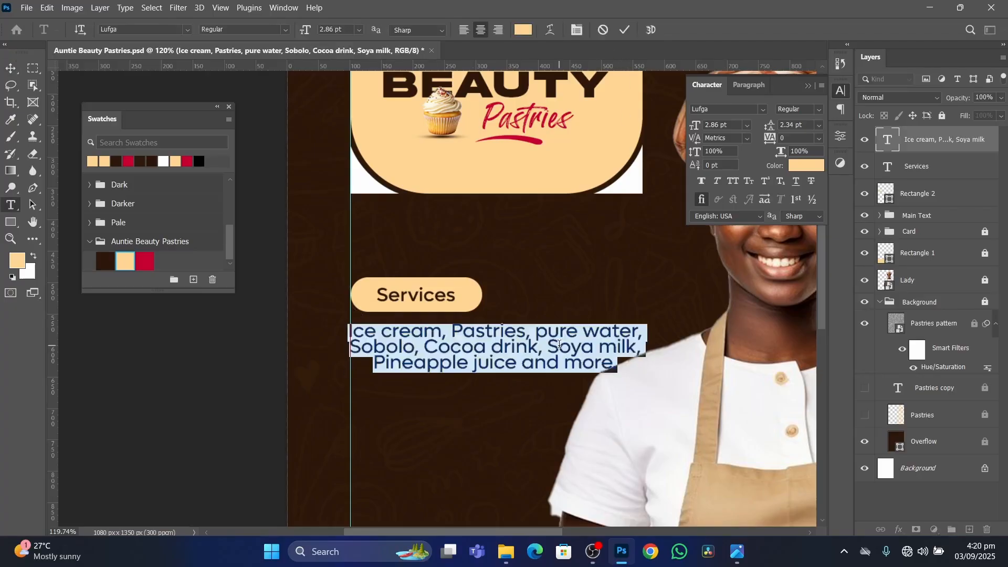
pyautogui.click(464, 31)
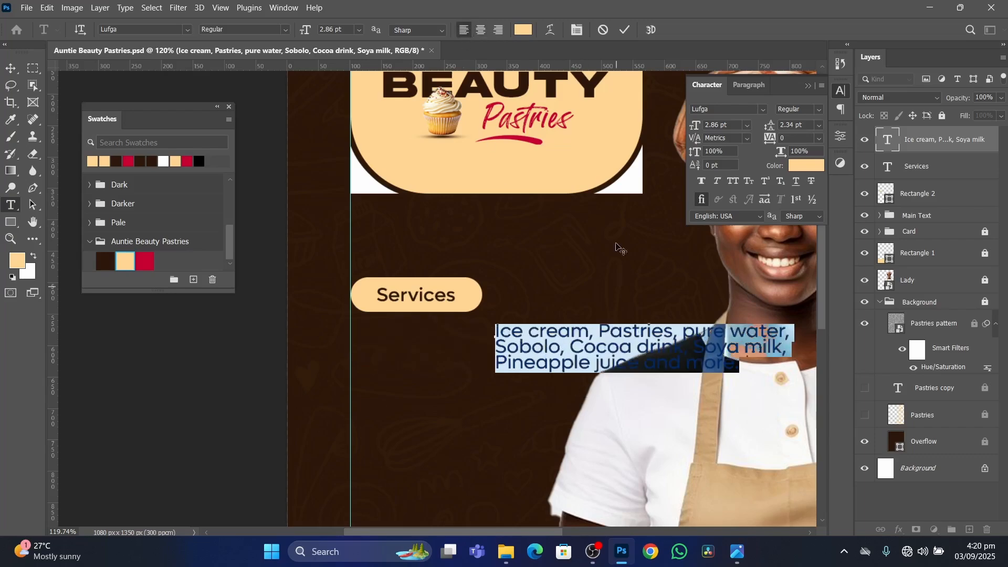
pyautogui.click(625, 30)
pyautogui.press('v')
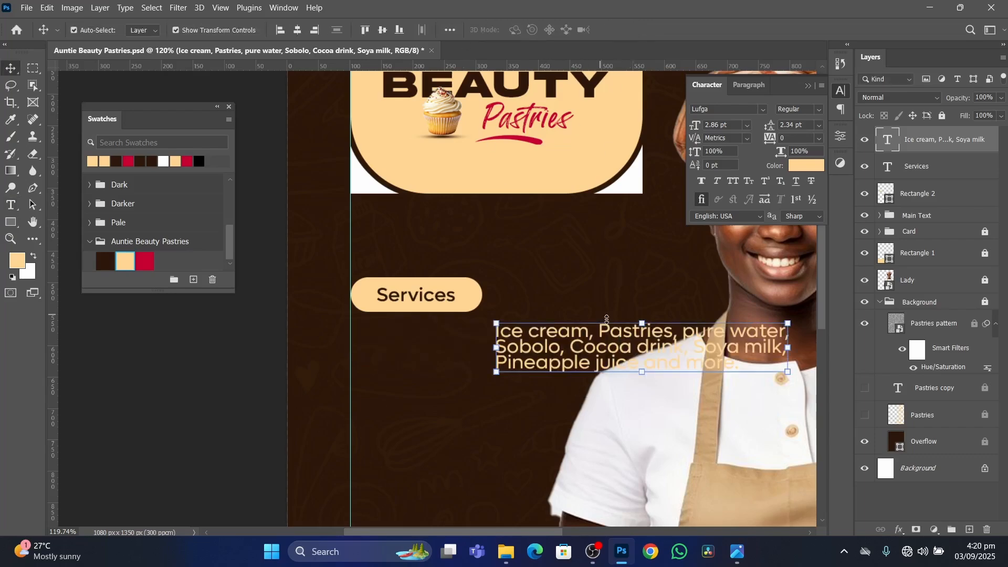
pyautogui.moveTo(608, 348); pyautogui.dragTo(436, 362)
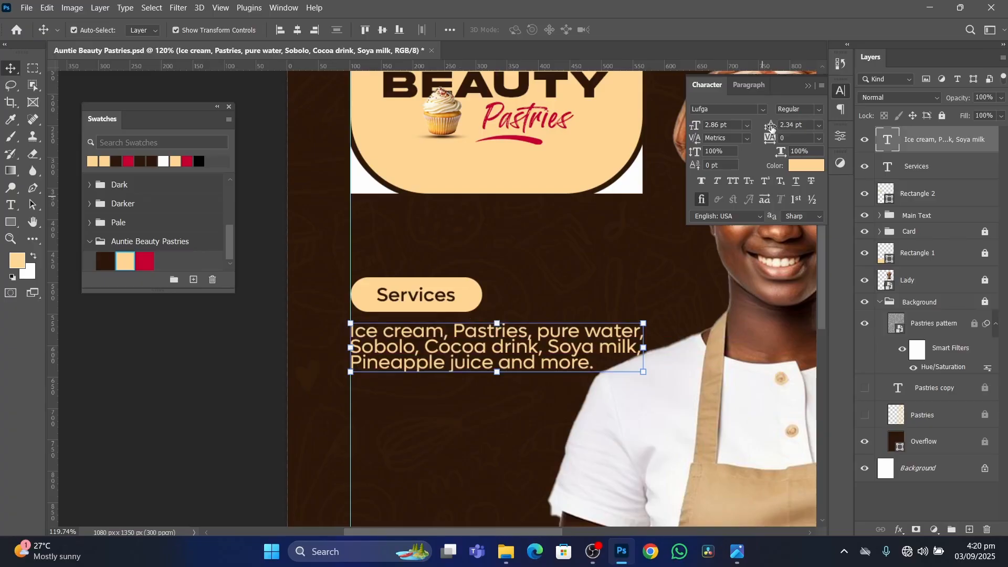
# Set the leading of the services list to 3 pt and deselect the text.
pyautogui.moveTo(772, 129); pyautogui.dragTo(772, 126)
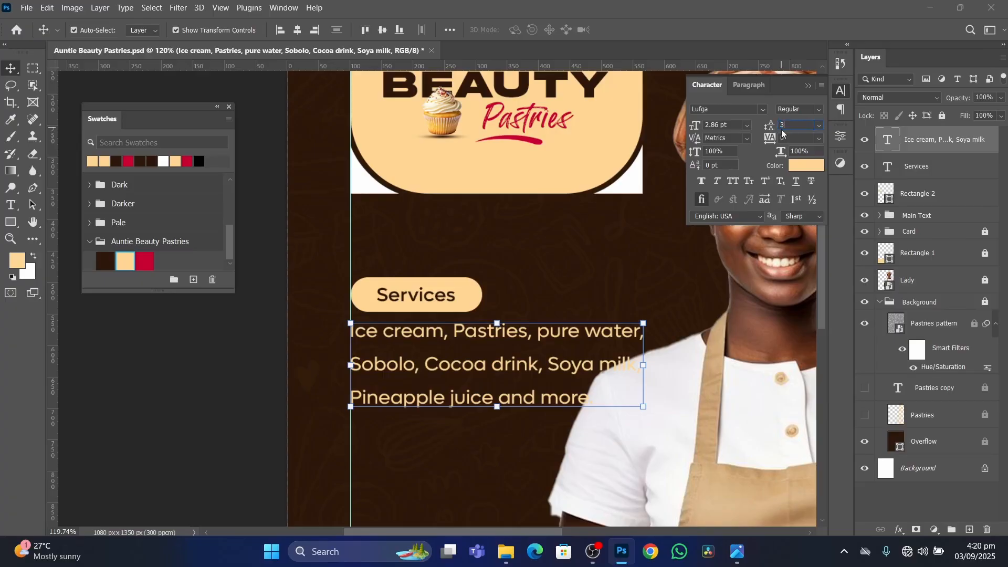
pyautogui.write('3')
pyautogui.press('Return')
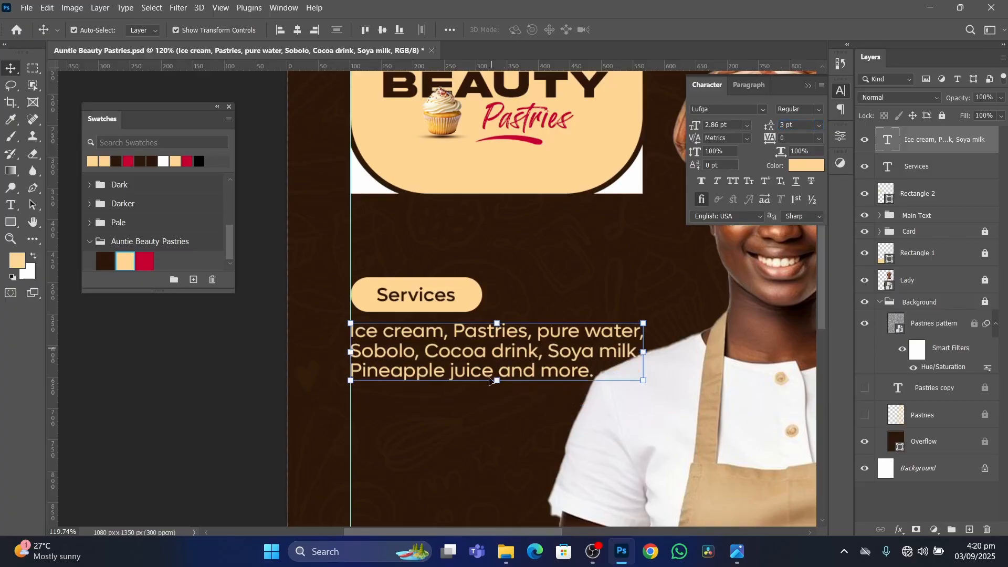
pyautogui.click(470, 432)
pyautogui.scroll(-5, 462, 386)
pyautogui.scroll(2, 493, 426)
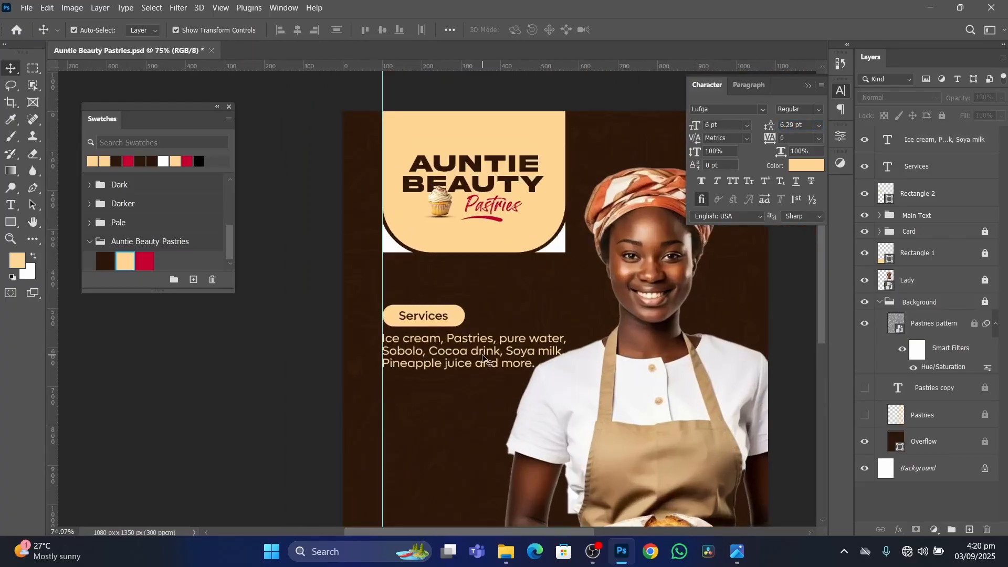
# Select the Services pill, its label and the services list together and move them up slightly.
pyautogui.click(484, 360)
pyautogui.click(484, 408)
pyautogui.moveTo(484, 409); pyautogui.dragTo(425, 286)
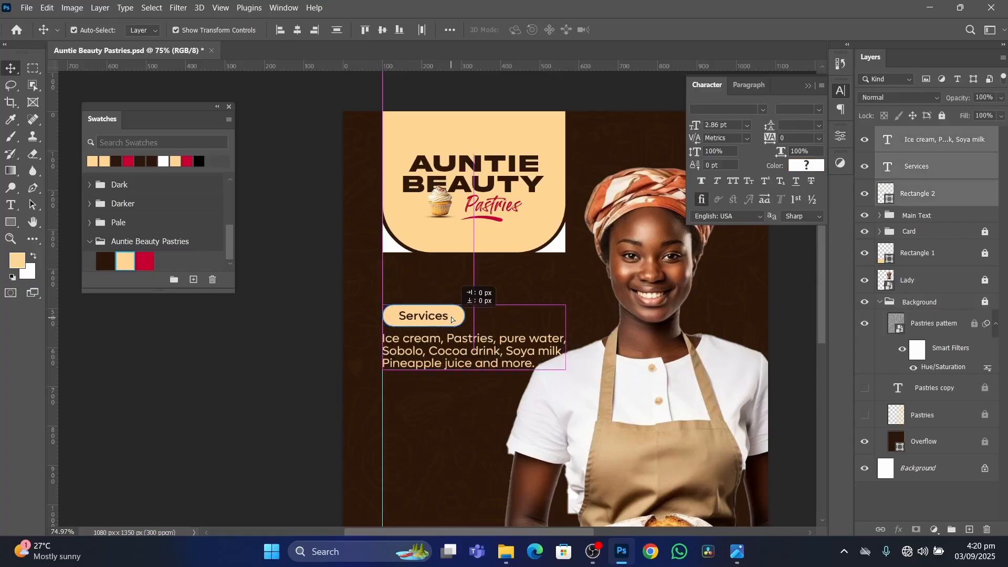
pyautogui.moveTo(451, 326); pyautogui.dragTo(451, 311)
pyautogui.click(293, 360)
pyautogui.scroll(-4, 541, 386)
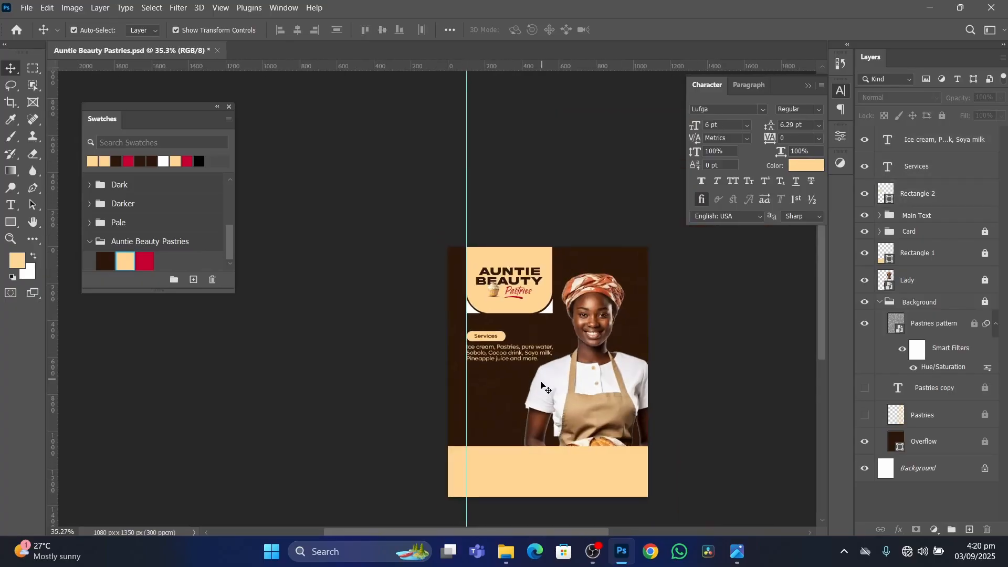
# Check the photo grid on the reference flyer and draw a cream rectangle about 290 x 275 px below the services list, starting at the guide.
pyautogui.scroll(4, 535, 394)
pyautogui.moveTo(596, 389); pyautogui.dragTo(598, 312)
pyautogui.click(738, 555)
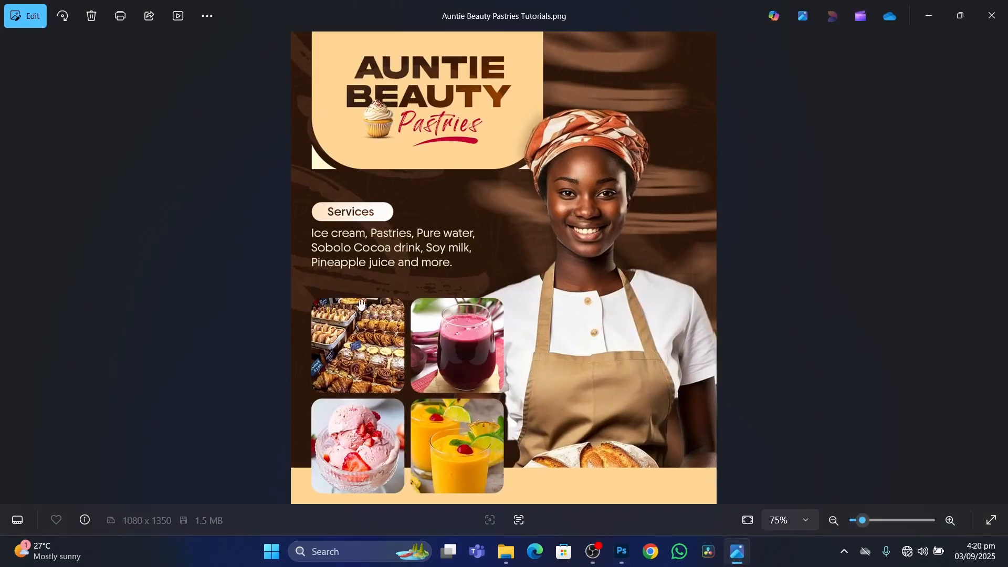
pyautogui.scroll(-1, 411, 379)
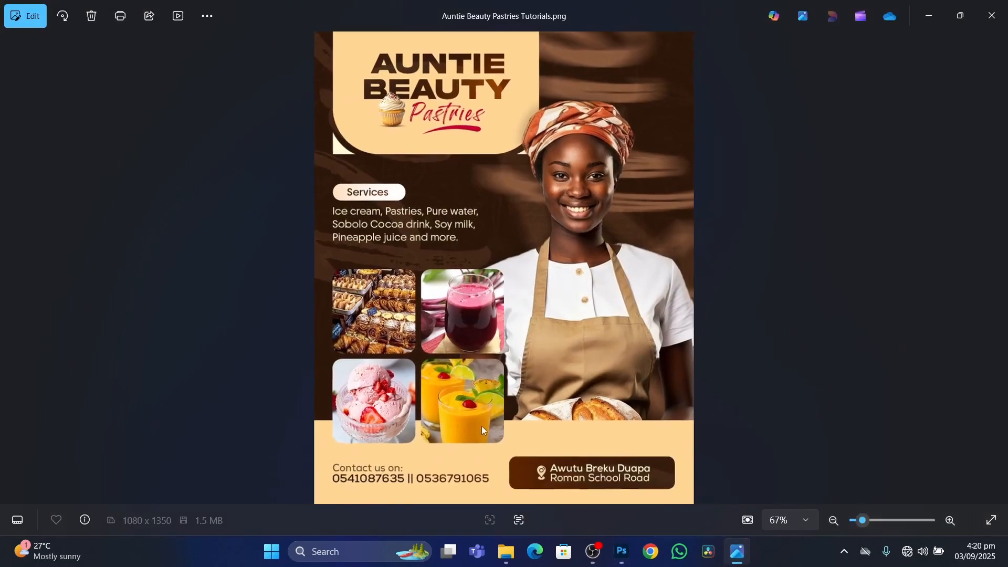
pyautogui.click(622, 552)
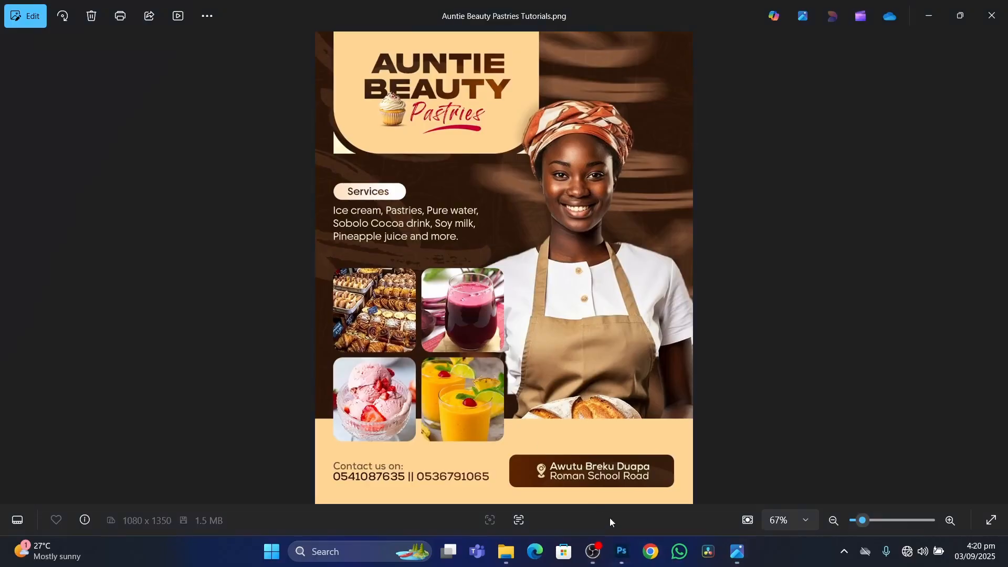
pyautogui.click(622, 553)
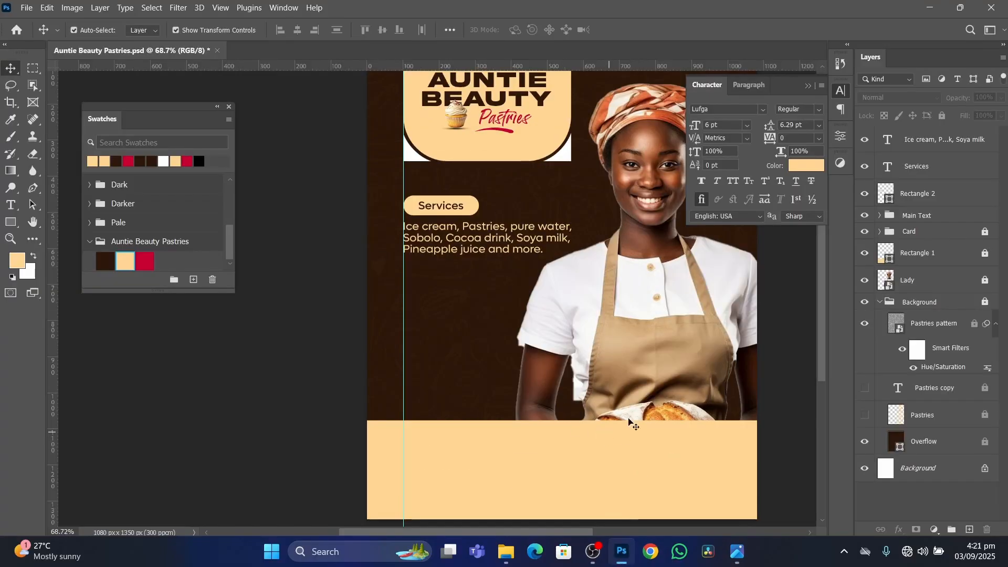
pyautogui.click(809, 85)
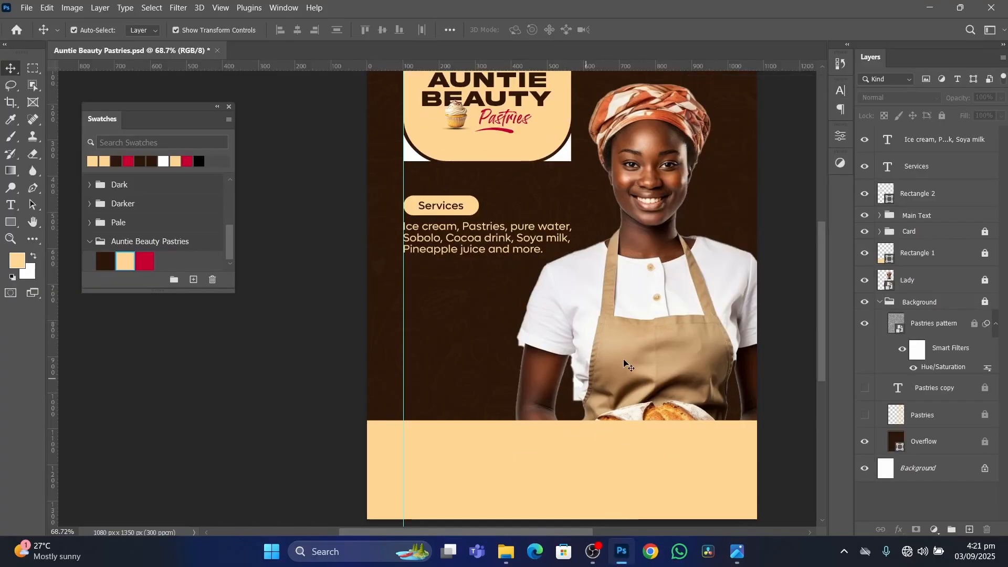
pyautogui.scroll(-1, 486, 334)
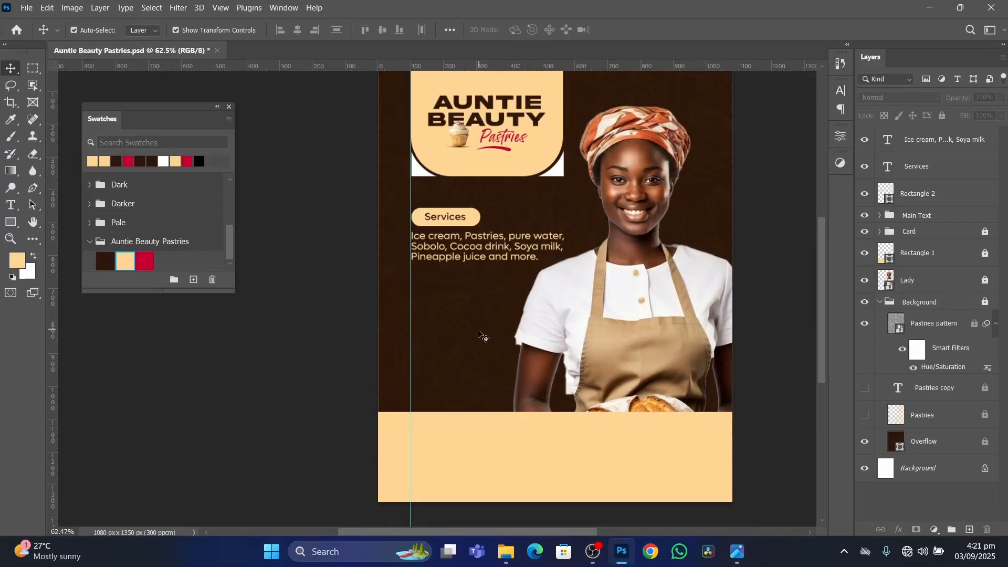
pyautogui.click(10, 226)
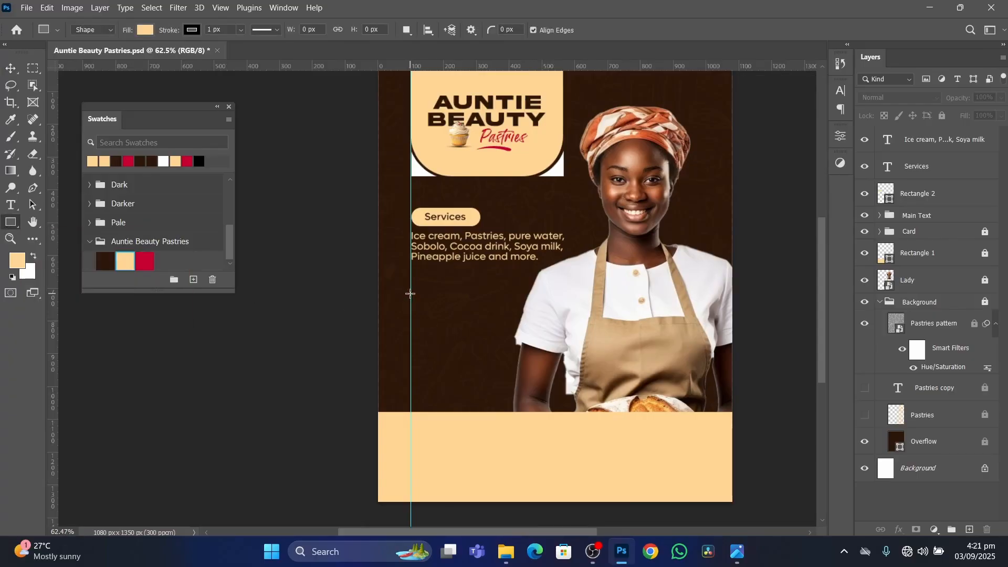
pyautogui.moveTo(410, 294); pyautogui.dragTo(506, 384)
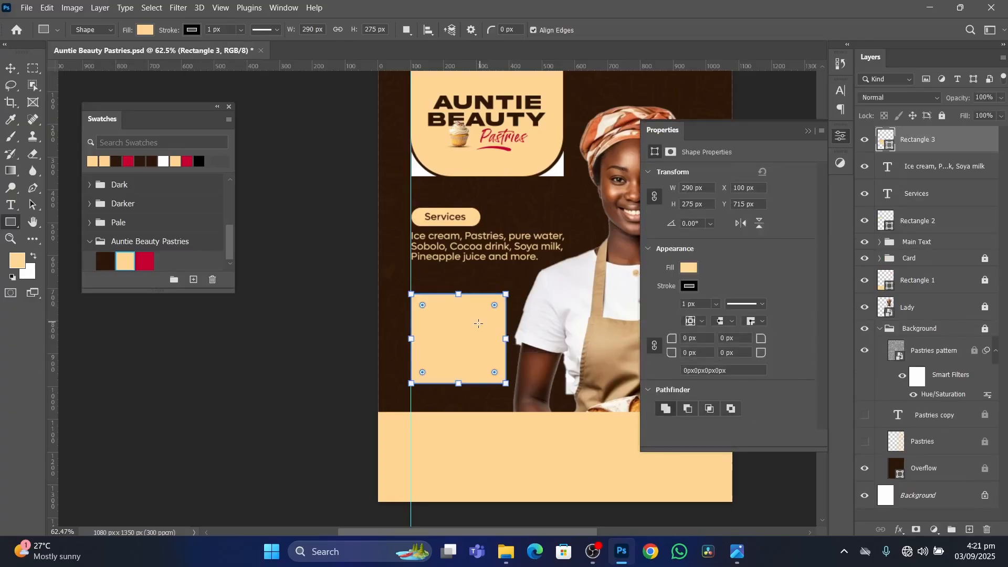
# Round all corners of the new rectangle to 35 px and remove its stroke.
pyautogui.scroll(3, 479, 324)
pyautogui.moveTo(672, 339); pyautogui.dragTo(695, 342)
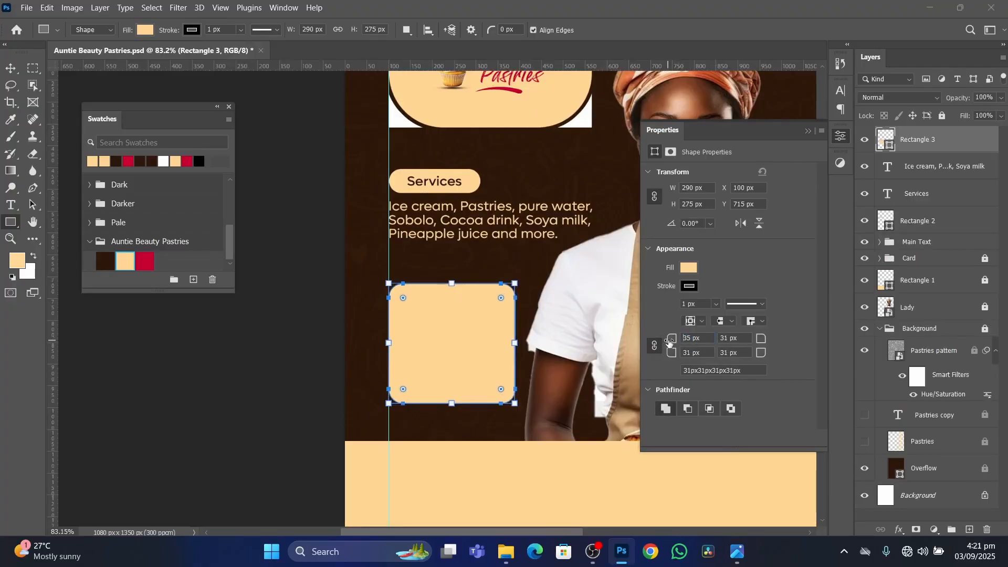
pyautogui.click(690, 287)
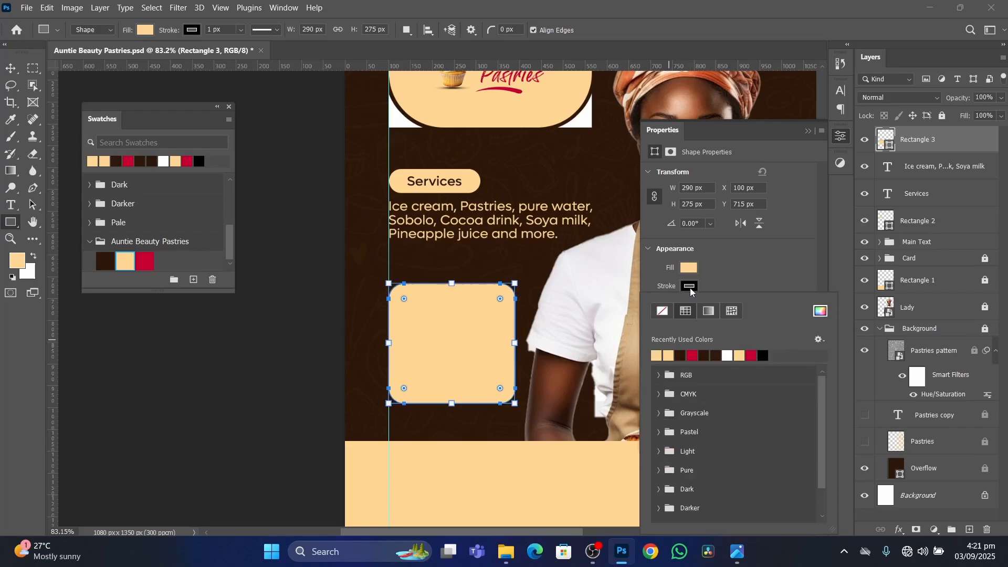
pyautogui.click(663, 312)
pyautogui.click(724, 273)
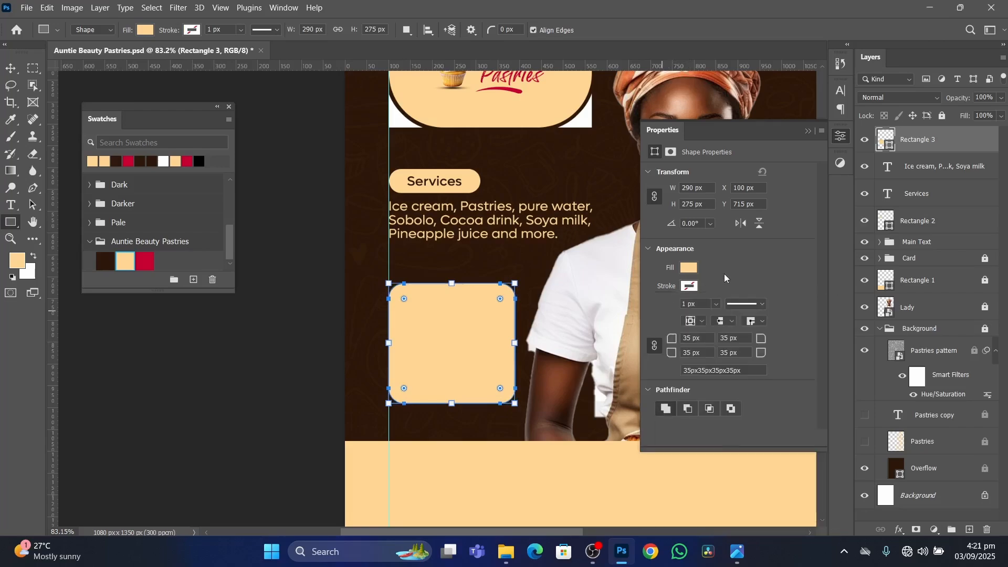
pyautogui.click(808, 131)
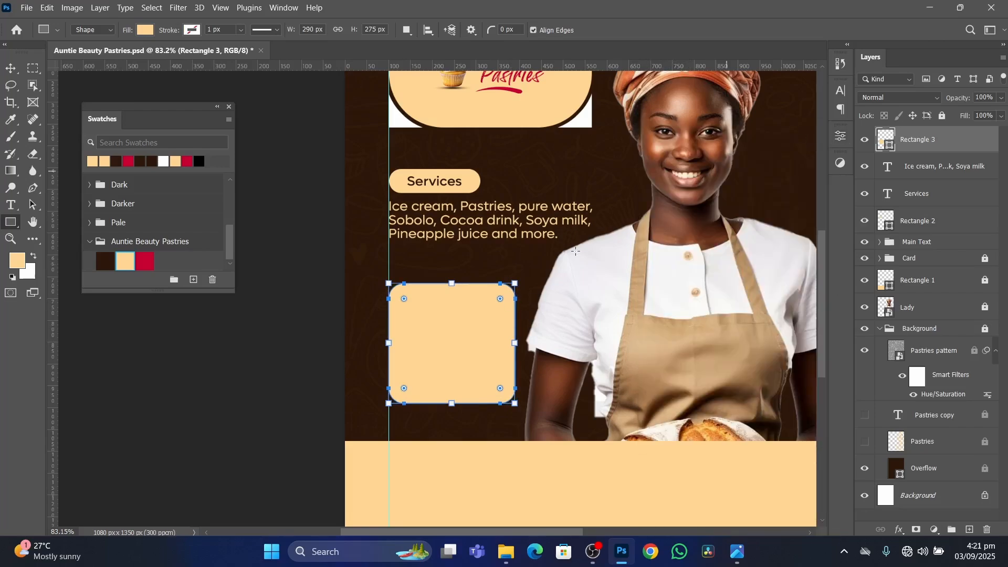
# Duplicate the rounded rectangle to its right and copy the pair directly below to form a two-by-two grid.
pyautogui.click(9, 70)
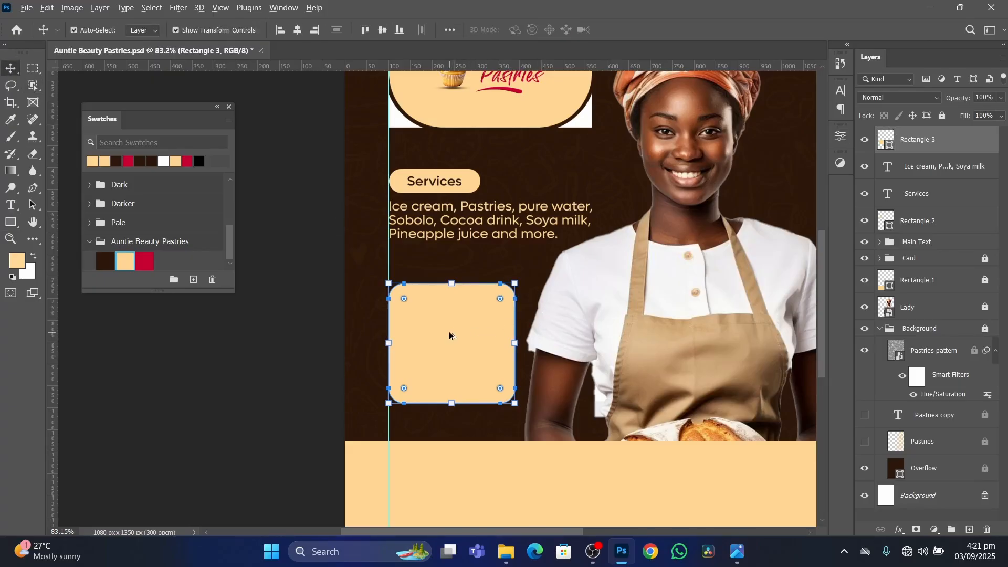
pyautogui.moveTo(443, 343); pyautogui.dragTo(579, 355)
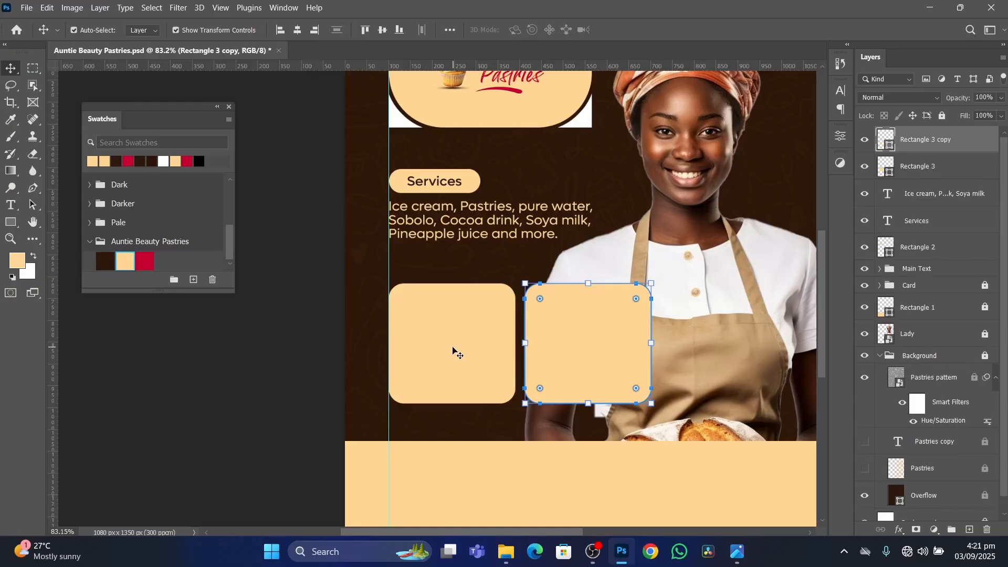
pyautogui.click(446, 349)
pyautogui.keyDown('shift'); pyautogui.click(578, 360); pyautogui.keyUp('shift')
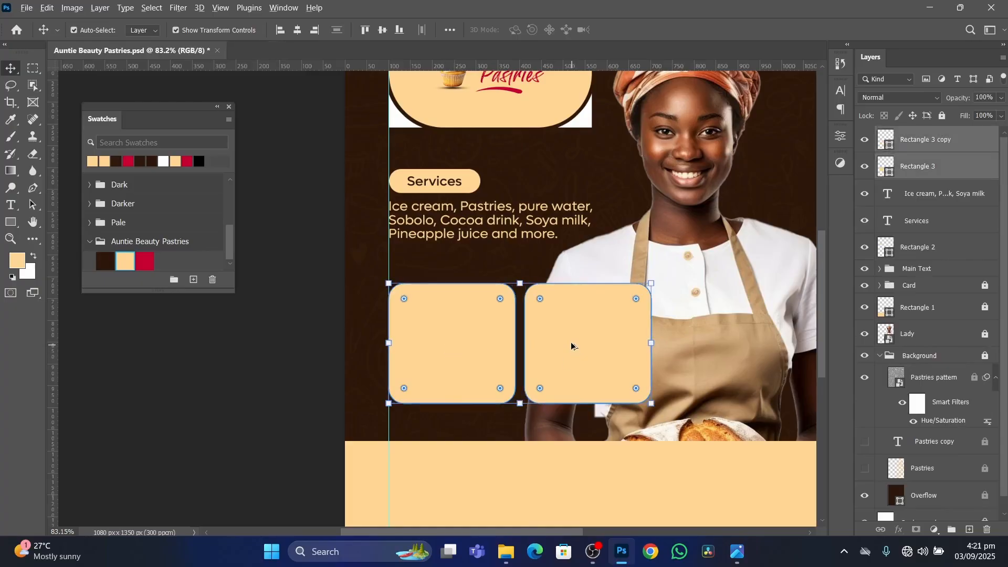
pyautogui.moveTo(569, 339); pyautogui.dragTo(573, 470)
pyautogui.scroll(-2, 572, 471)
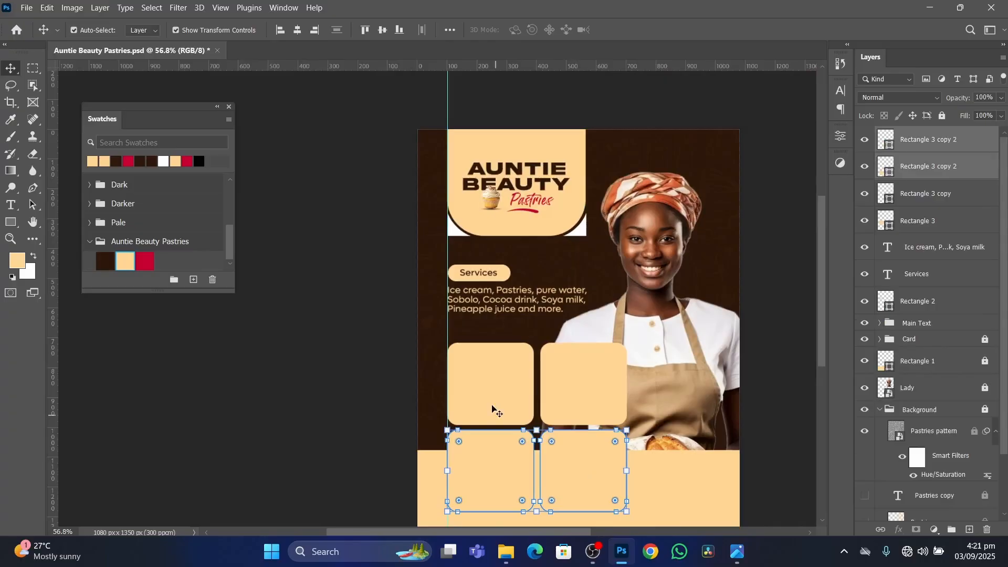
pyautogui.moveTo(479, 390); pyautogui.dragTo(484, 389)
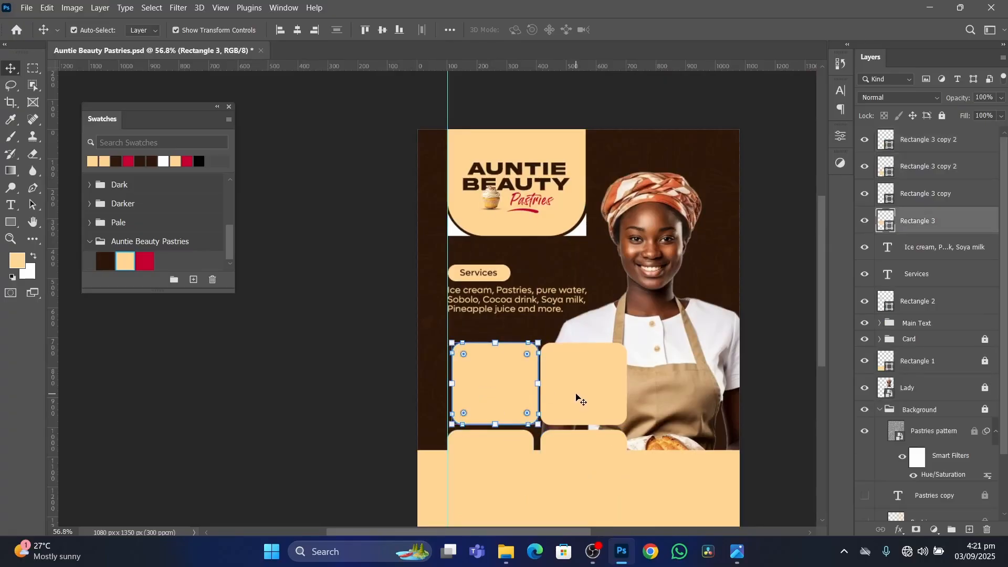
pyautogui.keyDown('shift'); pyautogui.click(576, 397); pyautogui.keyUp('shift')
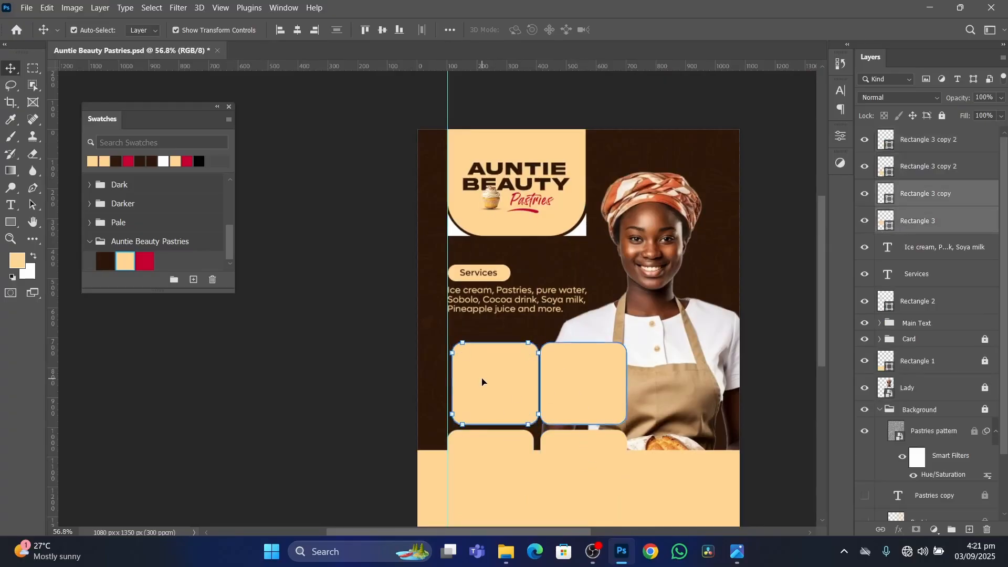
pyautogui.click(777, 341)
# Select all four rounded frames and scale the grid down to about three quarters of its size, shifting it slightly up and left.
pyautogui.scroll(3, 478, 264)
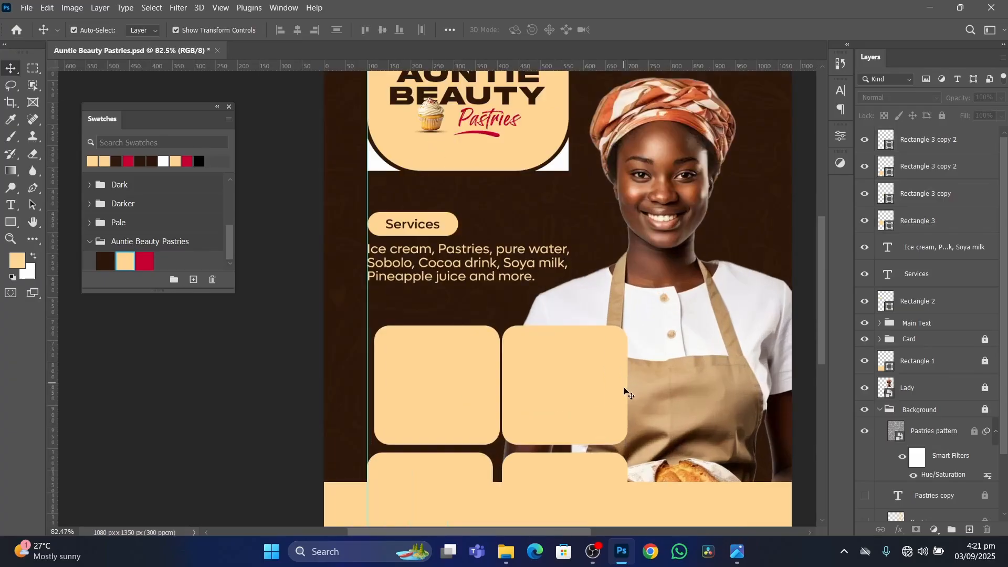
pyautogui.click(452, 256)
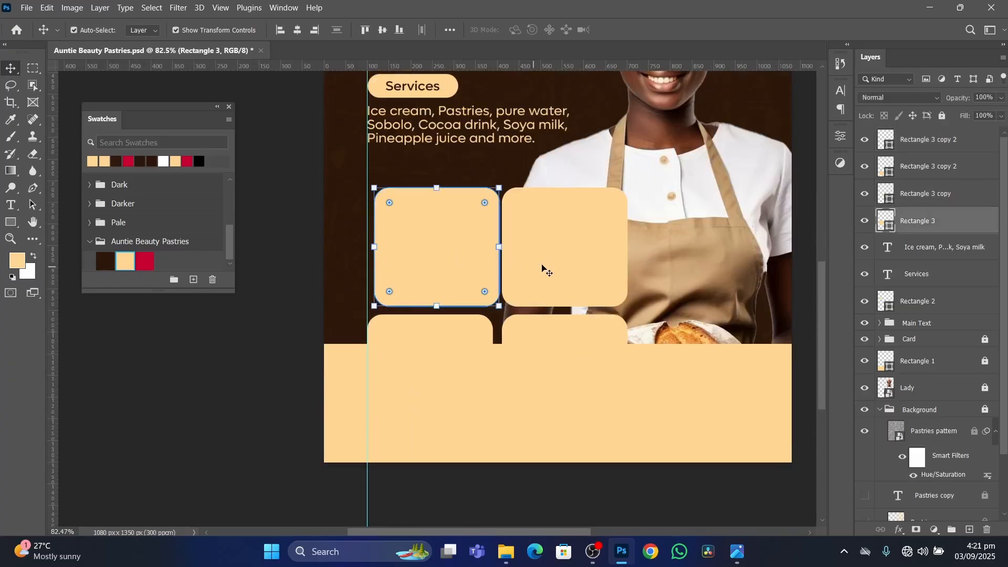
pyautogui.keyDown('shift'); pyautogui.click(560, 256); pyautogui.keyUp('shift')
pyautogui.keyDown('shift'); pyautogui.click(452, 353); pyautogui.keyUp('shift')
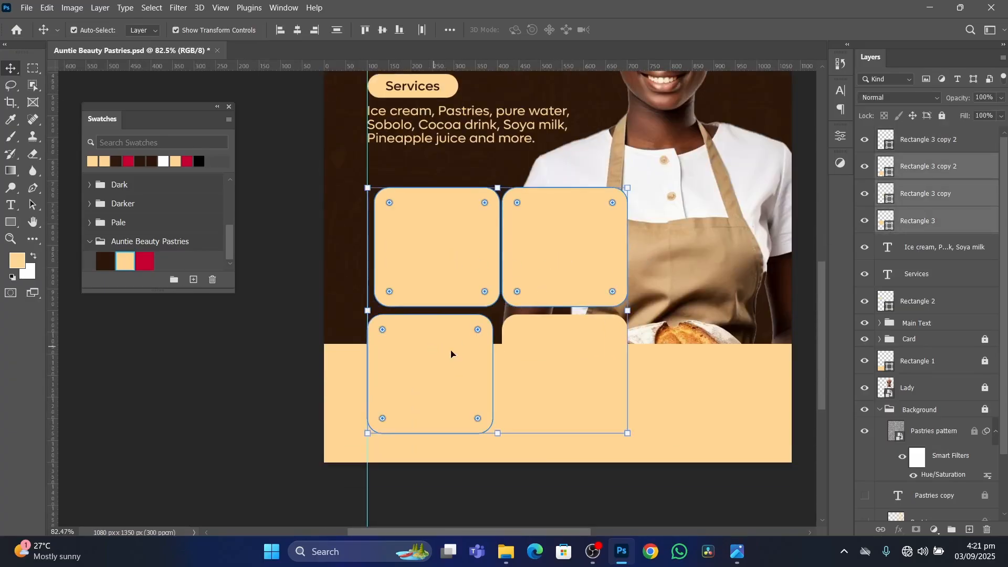
pyautogui.keyDown('shift'); pyautogui.click(581, 364); pyautogui.keyUp('shift')
pyautogui.moveTo(630, 441); pyautogui.dragTo(561, 370)
pyautogui.moveTo(519, 271); pyautogui.dragTo(515, 264)
pyautogui.press('Return')
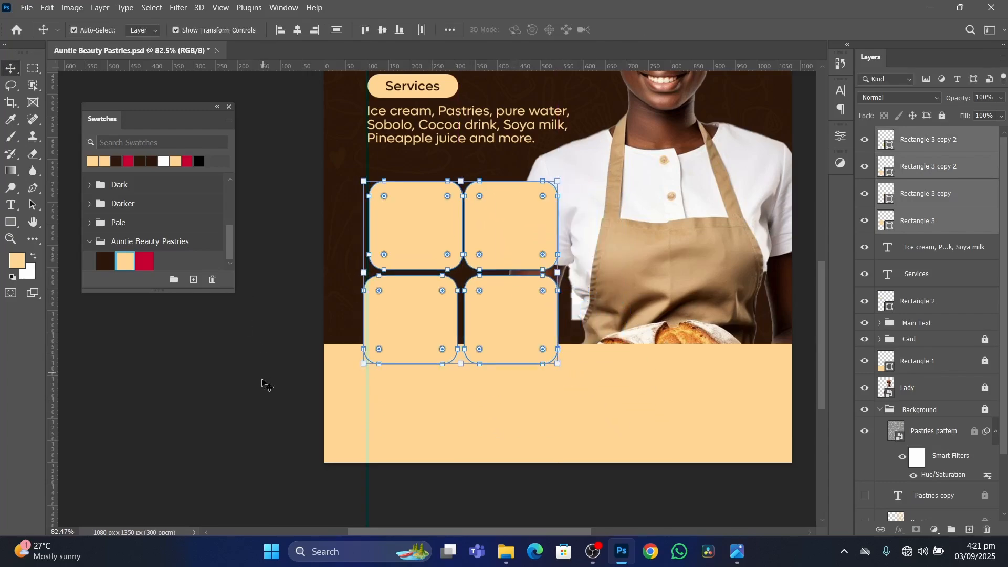
# Move the lower two frames slightly right so the left one starts at the vertical guide.
pyautogui.click(266, 378)
pyautogui.scroll(3, 428, 293)
pyautogui.click(417, 315)
pyautogui.keyDown('shift'); pyautogui.click(557, 340); pyautogui.keyUp('shift')
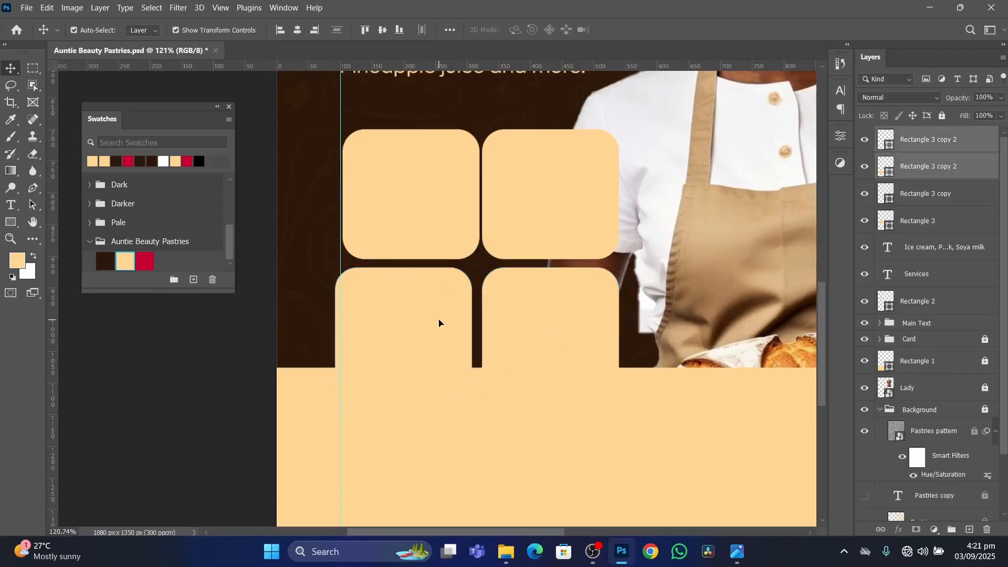
pyautogui.moveTo(439, 322); pyautogui.dragTo(445, 320)
pyautogui.click(263, 352)
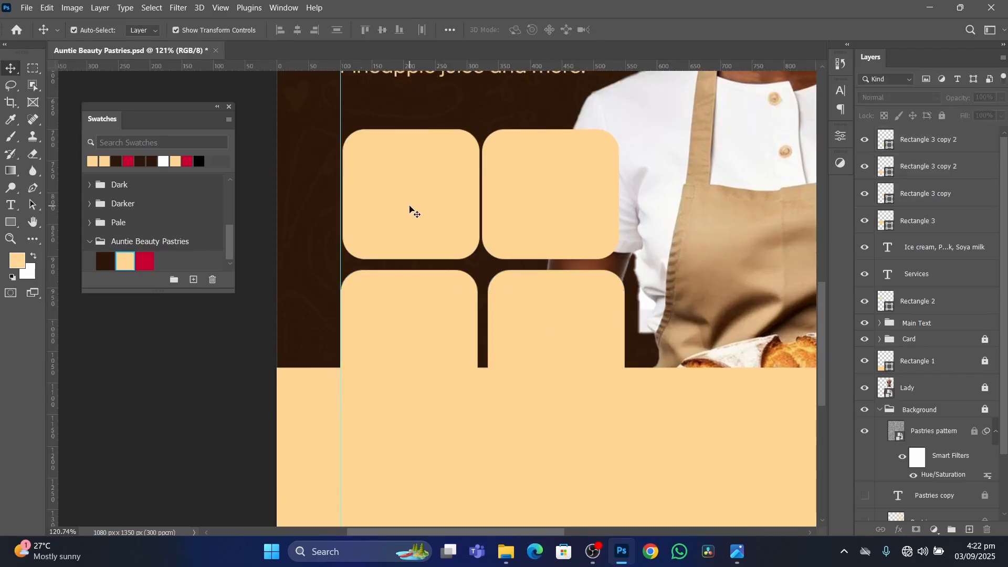
# Shift the upper-left frame to the guide and align the upper-right frame with the one below it, widening the gap between them.
pyautogui.click(411, 210)
pyautogui.keyDown('shift'); pyautogui.click(535, 218); pyautogui.keyUp('shift')
pyautogui.moveTo(448, 207); pyautogui.dragTo(445, 204)
pyautogui.click(427, 322)
pyautogui.moveTo(534, 215); pyautogui.dragTo(543, 213)
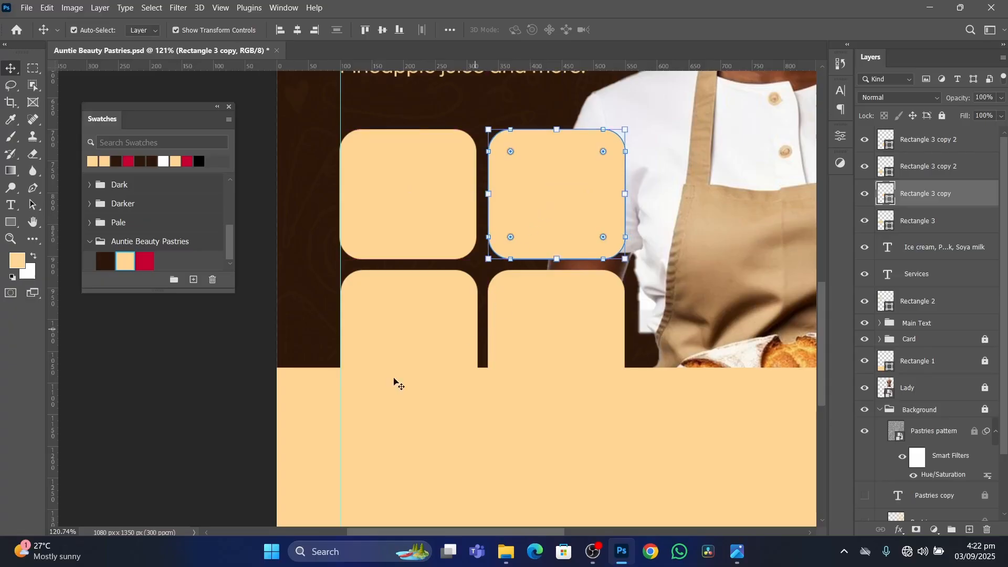
# Delete the lower two frames of the grid.
pyautogui.click(160, 384)
pyautogui.click(442, 334)
pyautogui.keyDown('shift'); pyautogui.click(547, 324); pyautogui.keyUp('shift')
pyautogui.press('Delete')
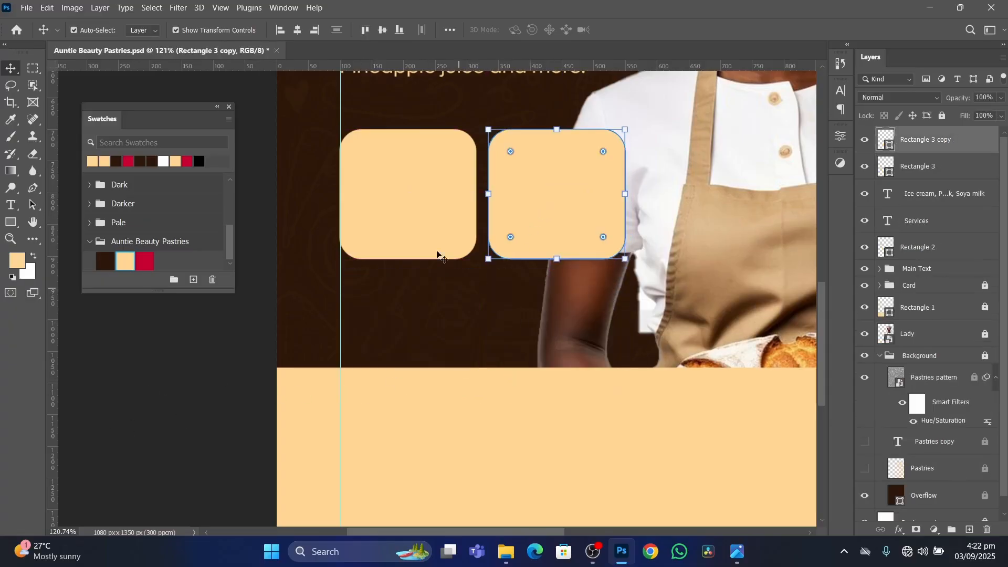
# Select both remaining frames and reduce their corner radius slightly.
pyautogui.click(386, 190)
pyautogui.keyDown('shift'); pyautogui.click(519, 178); pyautogui.keyUp('shift')
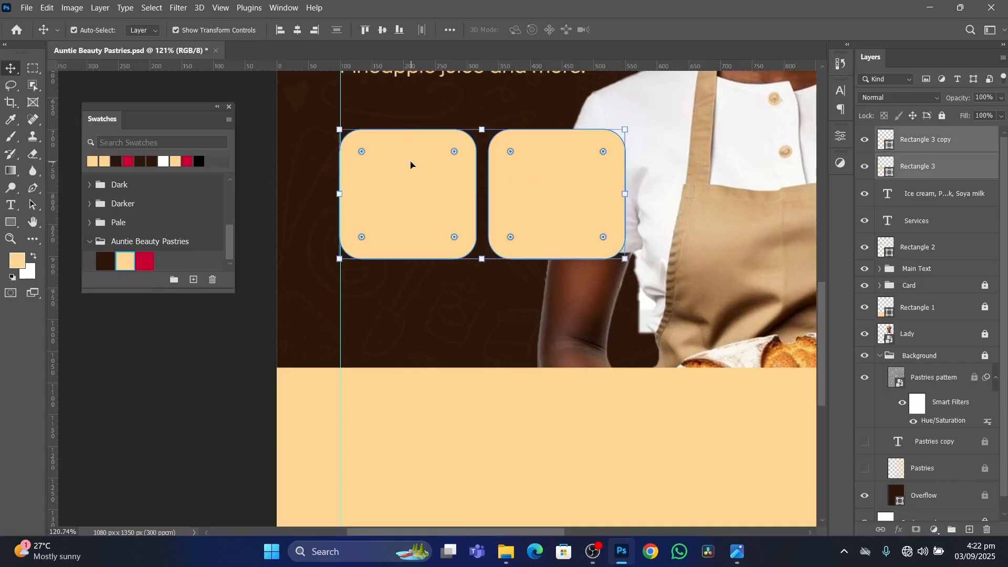
pyautogui.moveTo(362, 152); pyautogui.dragTo(355, 147)
pyautogui.click(241, 325)
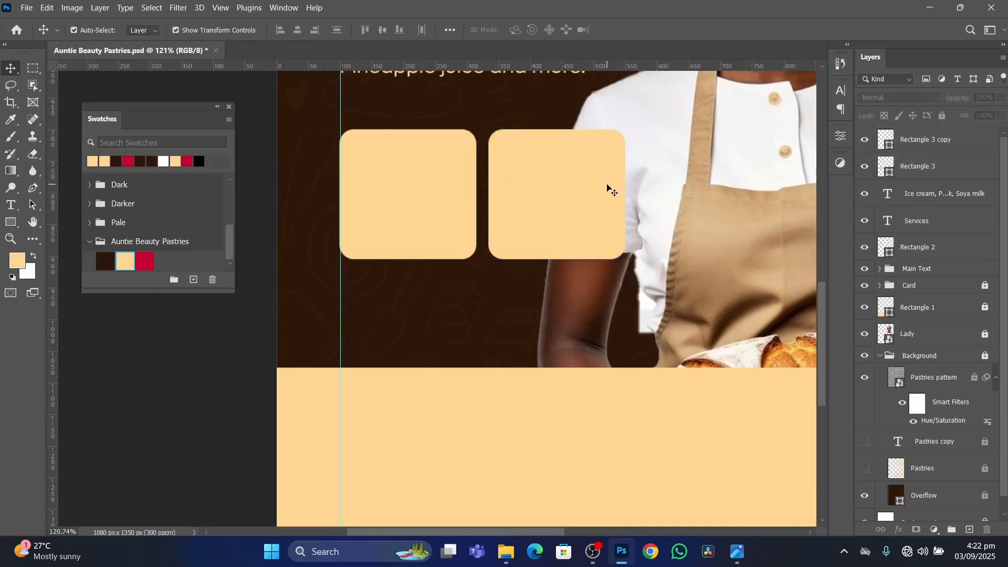
# Stretch both frames downward to about 109% of their height, keeping their width and upper edge.
pyautogui.click(558, 205)
pyautogui.keyDown('shift'); pyautogui.click(448, 219); pyautogui.keyUp('shift')
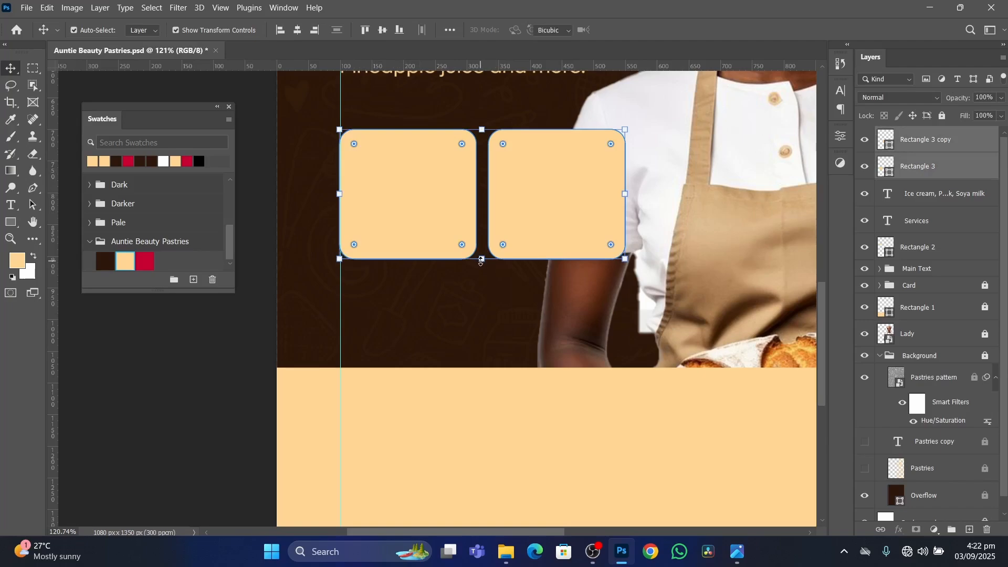
pyautogui.hotkey('ctrl', 't')
pyautogui.moveTo(482, 259); pyautogui.dragTo(481, 272)
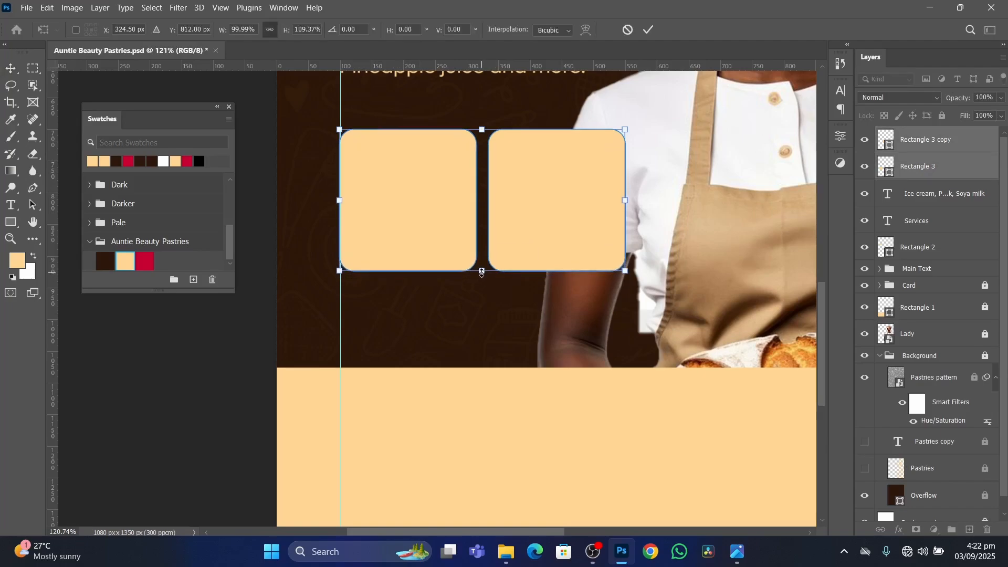
pyautogui.press('Return')
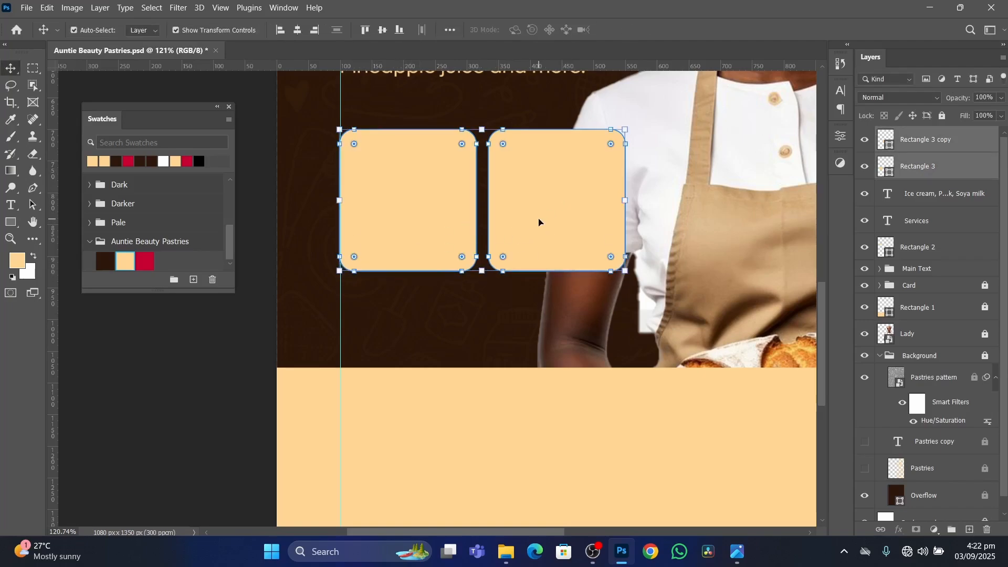
pyautogui.scroll(-2, 198, 356)
pyautogui.click(228, 380)
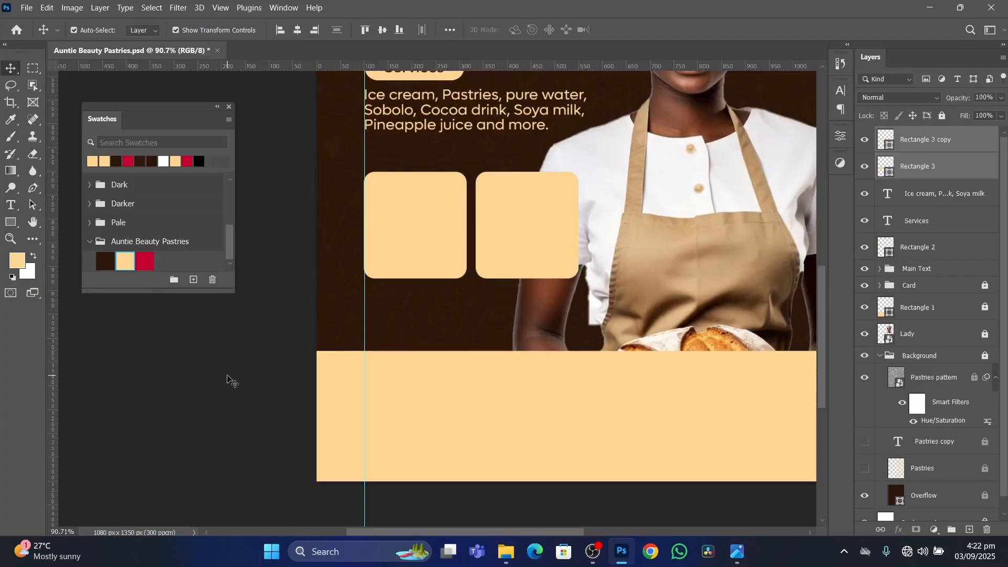
pyautogui.click(448, 218)
pyautogui.keyDown('shift'); pyautogui.click(524, 235); pyautogui.keyUp('shift')
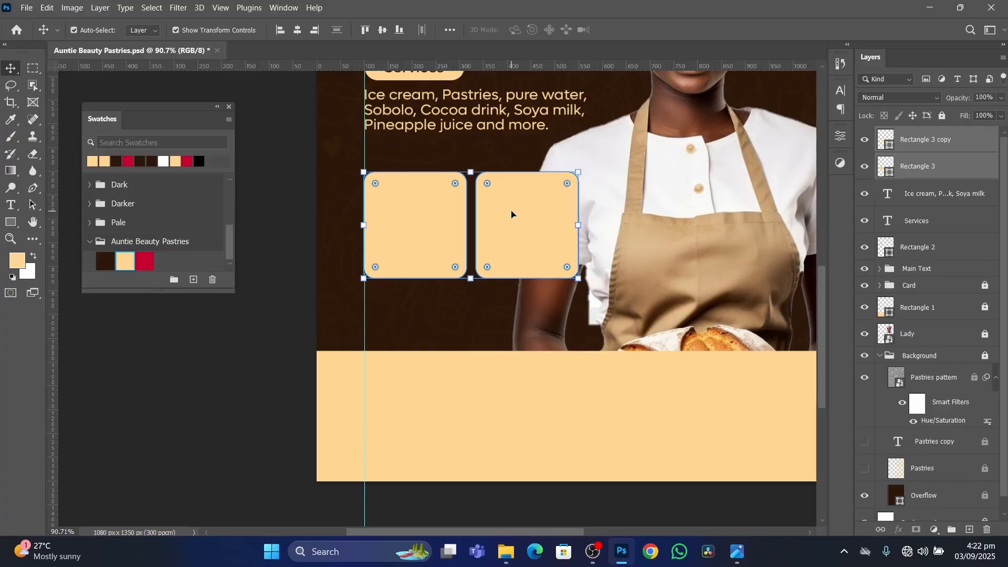
pyautogui.keyDown('alt'); pyautogui.moveTo(513, 218); pyautogui.dragTo(509, 271); pyautogui.keyUp('alt')
pyautogui.hotkey('ctrl', 'z')
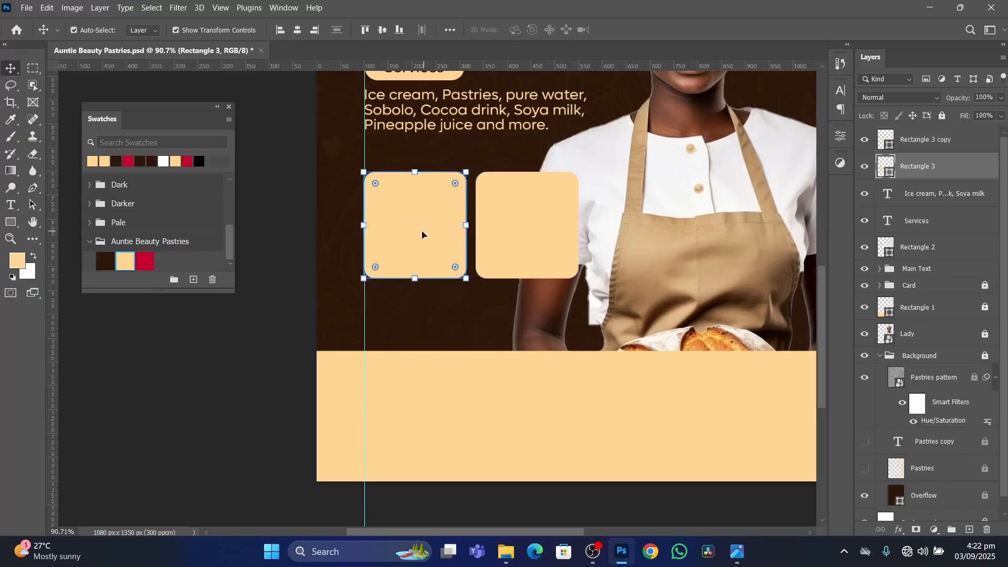
# Duplicate the pair of frames directly below to rebuild the two-by-two grid with a matching gap.
pyautogui.keyDown('shift'); pyautogui.click(532, 247); pyautogui.keyUp('shift')
pyautogui.keyDown('alt'); pyautogui.moveTo(532, 246); pyautogui.dragTo(533, 352); pyautogui.keyUp('alt')
pyautogui.click(244, 359)
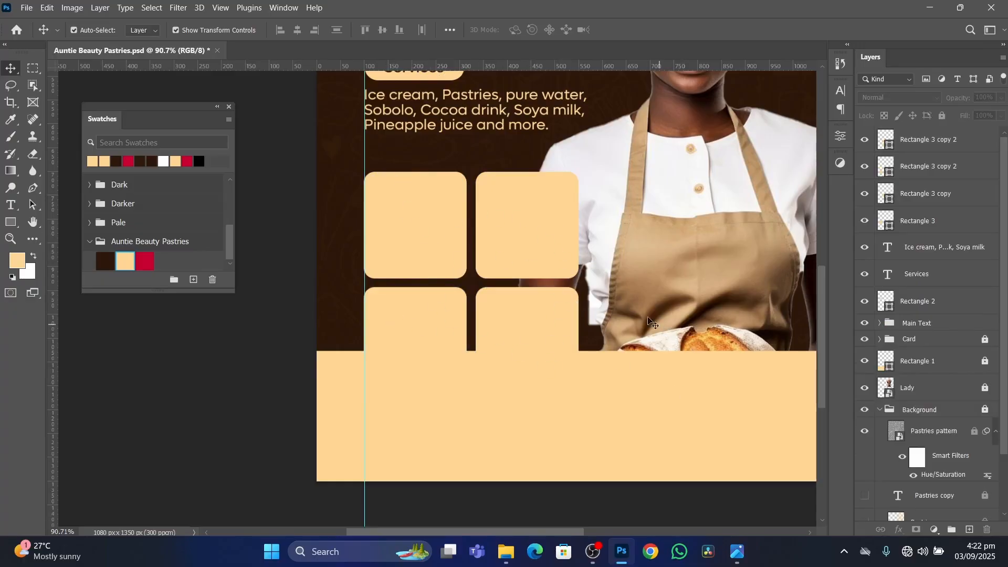
# Switch to File Explorer and select the Ice_cream, Pastries, Pineaapple and sobolo images in the KimoDesigns_Resources folder.
pyautogui.click(505, 551)
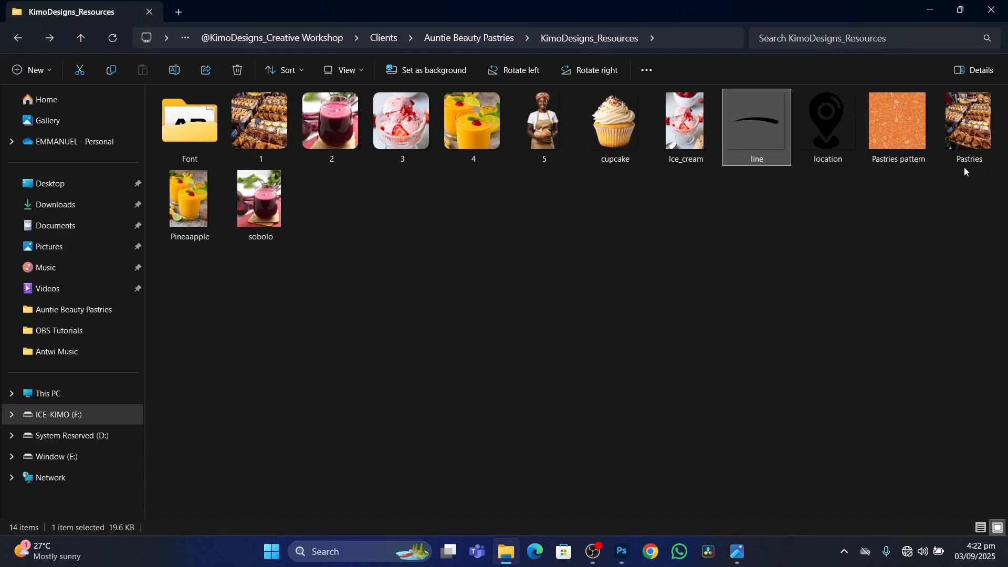
pyautogui.click(974, 137)
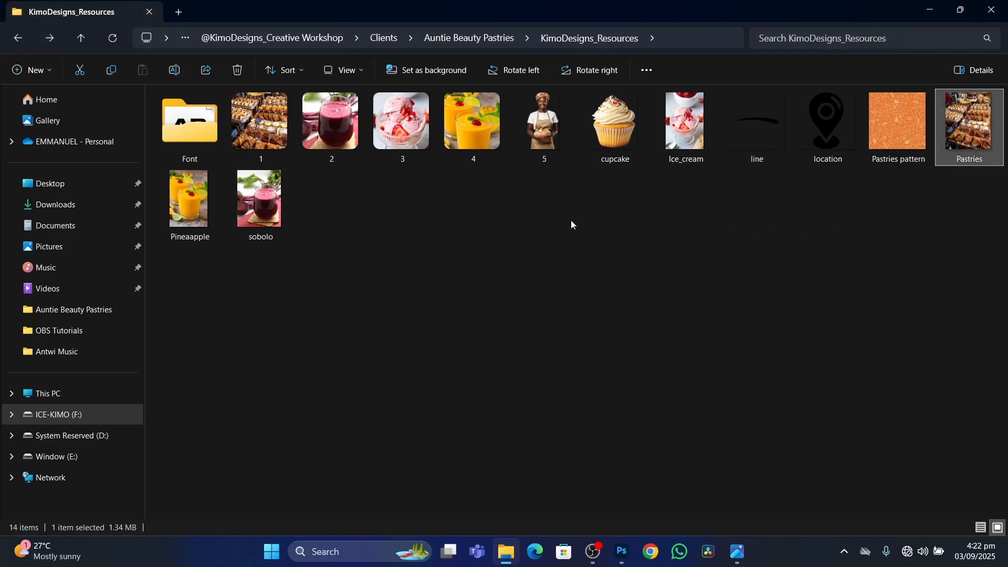
pyautogui.click(406, 129)
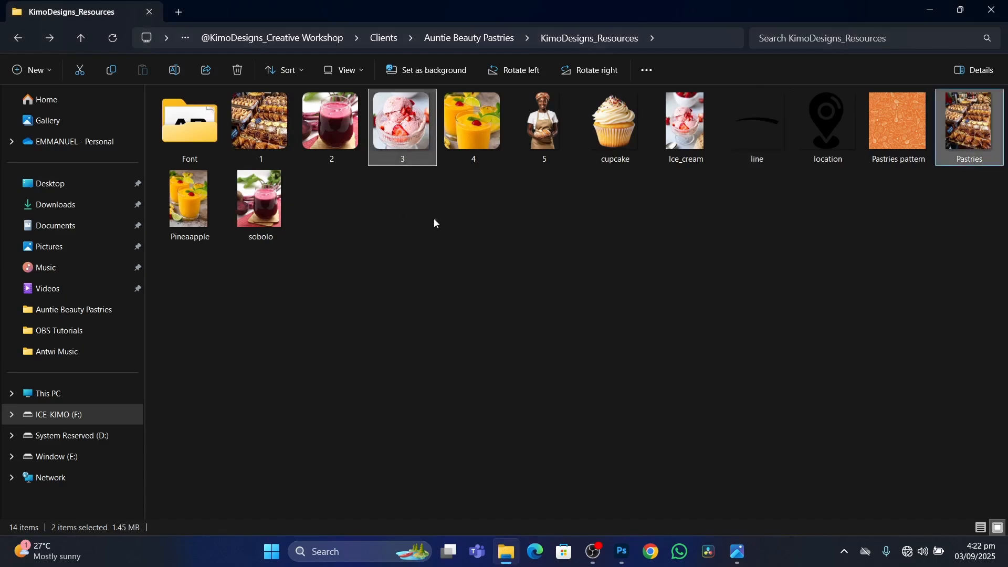
pyautogui.keyDown('ctrl'); pyautogui.click(477, 135); pyautogui.keyUp('ctrl')
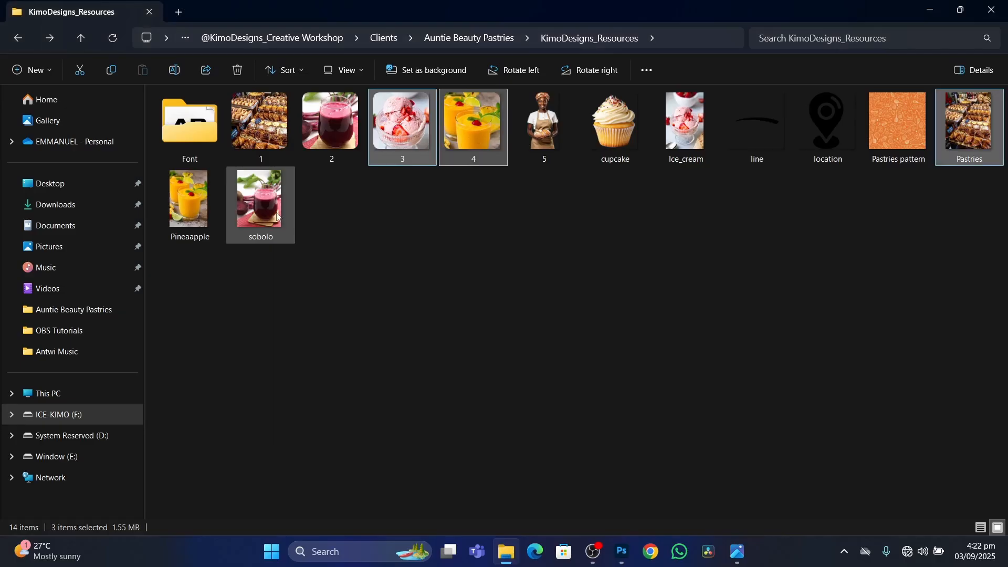
pyautogui.keyDown('ctrl'); pyautogui.click(263, 205); pyautogui.keyUp('ctrl')
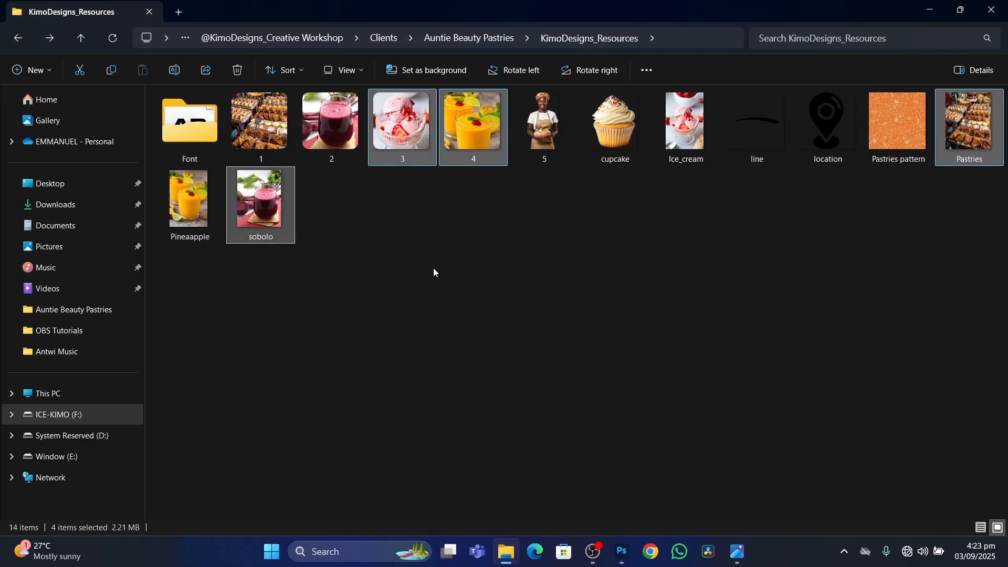
pyautogui.click(683, 141)
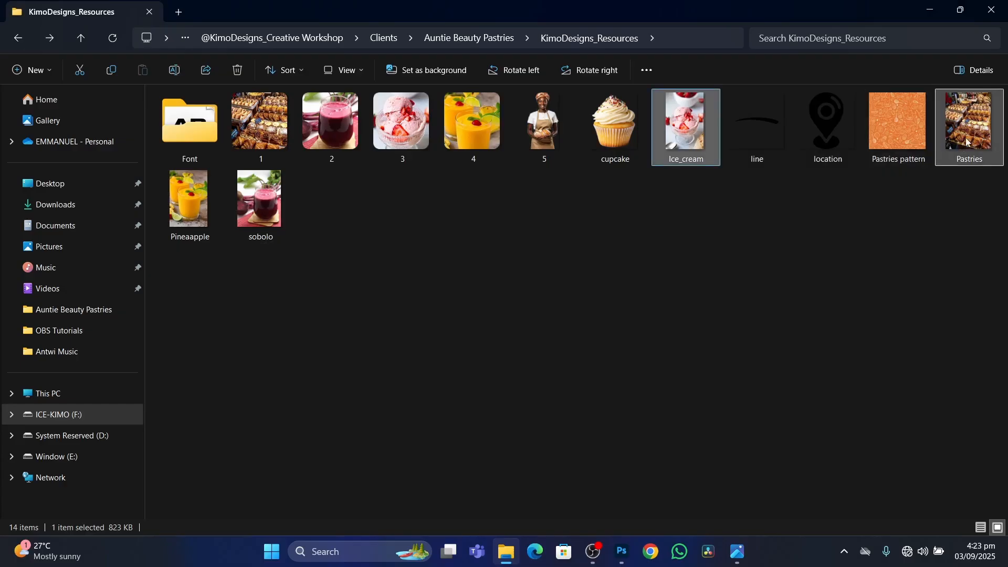
pyautogui.keyDown('ctrl'); pyautogui.click(262, 226); pyautogui.keyUp('ctrl')
pyautogui.keyDown('ctrl'); pyautogui.click(214, 207); pyautogui.keyUp('ctrl')
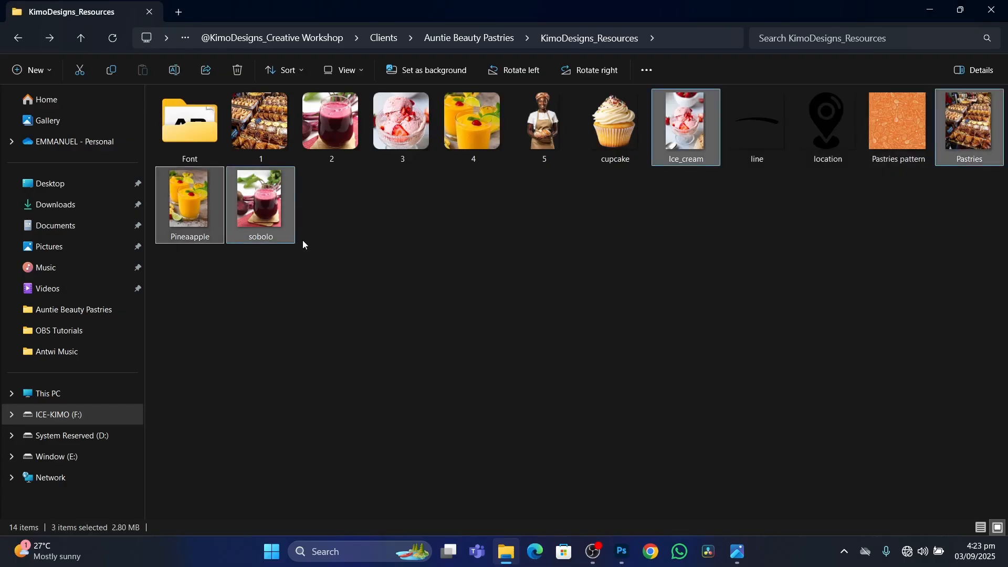
# Place the four selected images into the flyer in Photoshop, accepting each at its default size.
pyautogui.moveTo(693, 139); pyautogui.dragTo(541, 347)
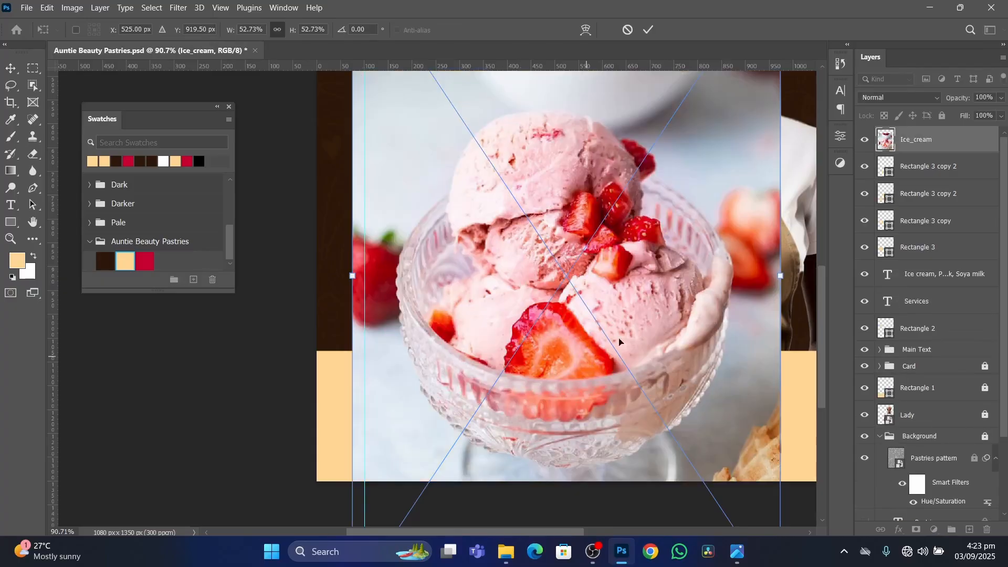
pyautogui.click(649, 30)
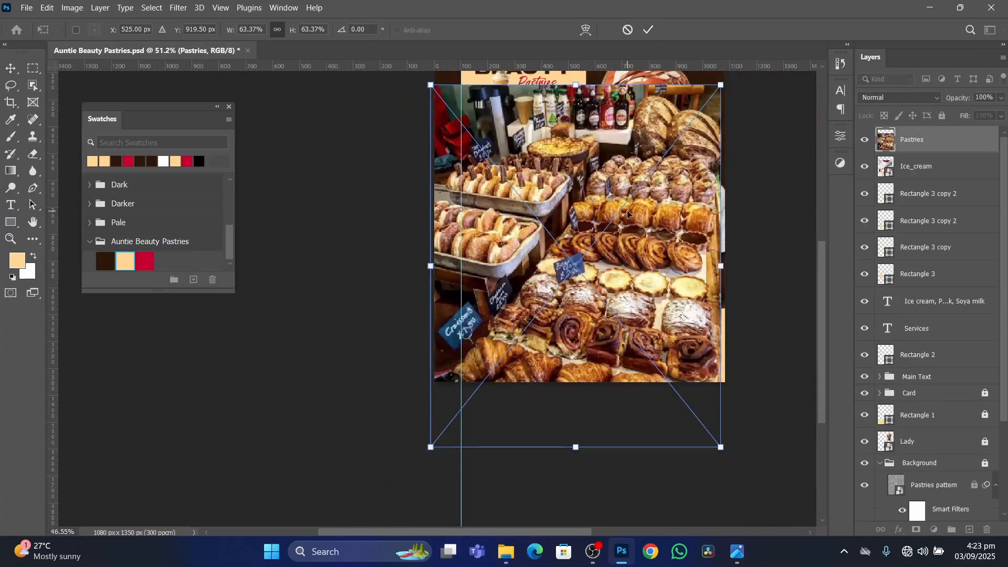
pyautogui.click(649, 30)
pyautogui.click(649, 30)
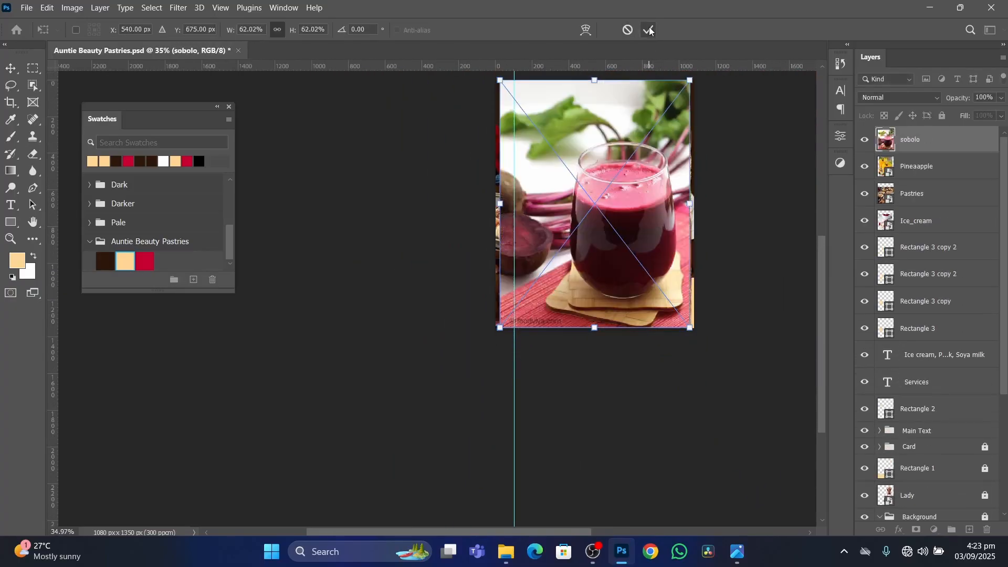
pyautogui.click(649, 30)
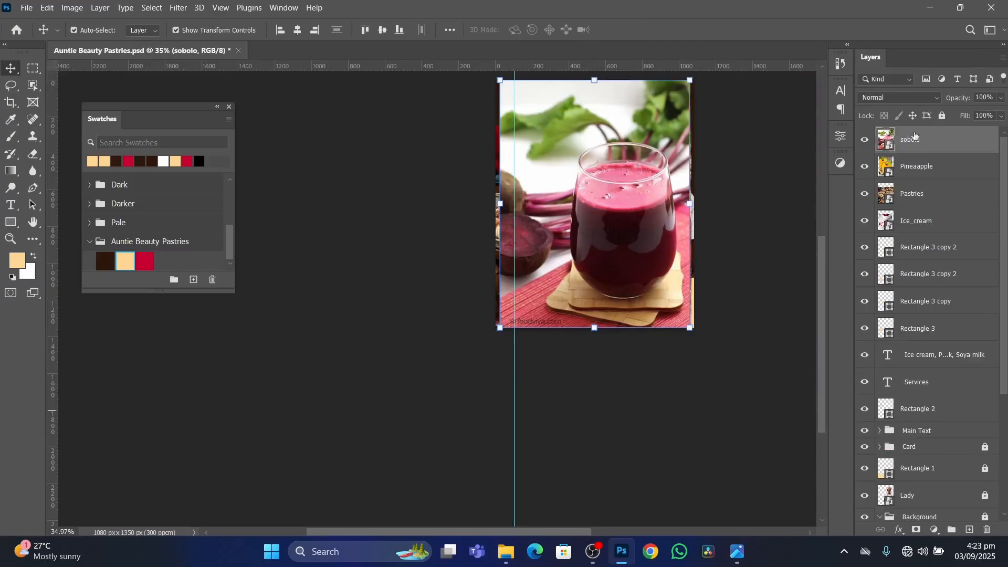
# Hide the sobolo, Pineaapple, Pastries and Ice_cream layers.
pyautogui.click(865, 140)
pyautogui.click(865, 167)
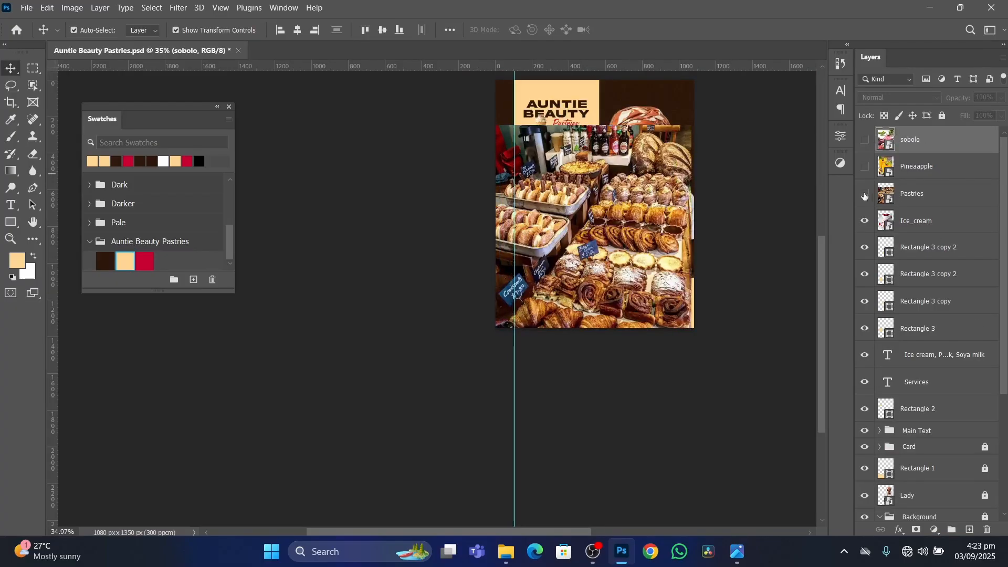
pyautogui.click(865, 194)
pyautogui.click(865, 220)
pyautogui.scroll(2, 548, 242)
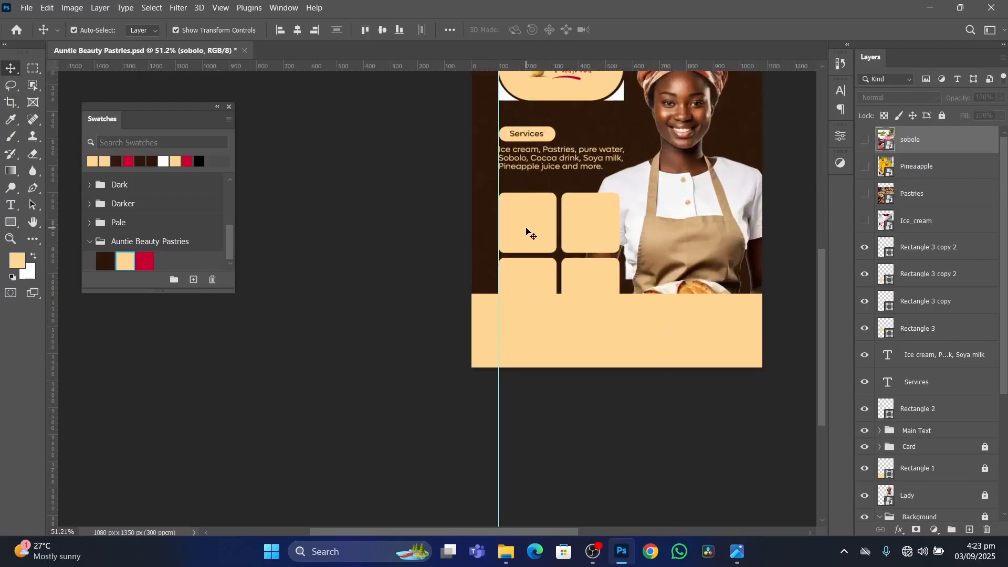
# Move the Ice_cream layer directly above Rectangle 3, the upper-left frame's layer, and select that frame layer.
pyautogui.click(527, 232)
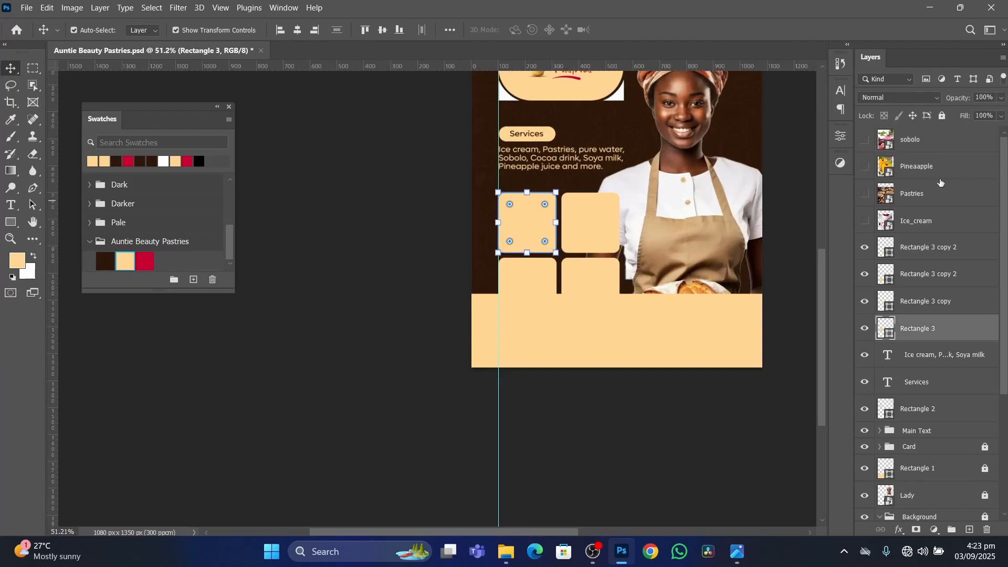
pyautogui.moveTo(947, 227); pyautogui.dragTo(939, 320)
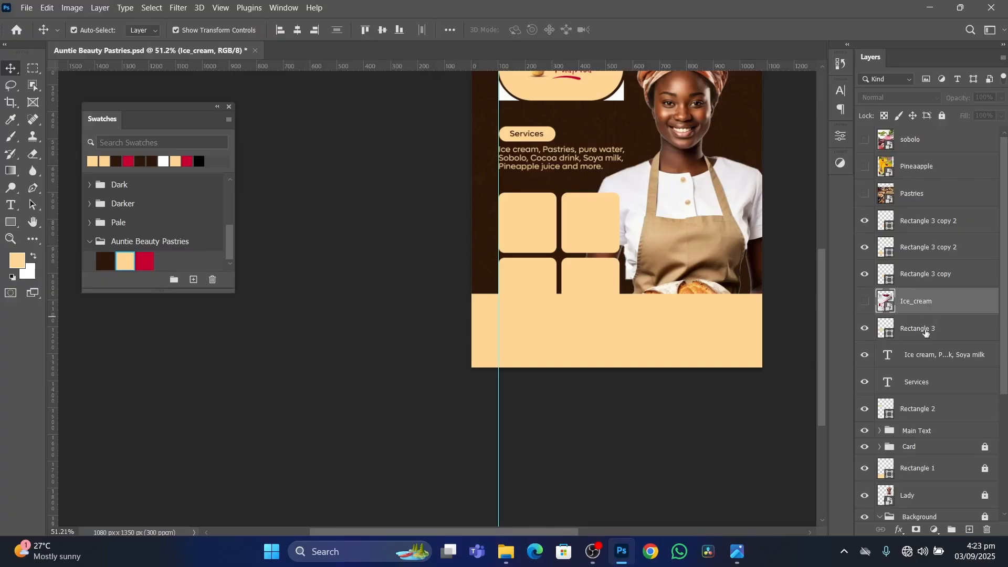
pyautogui.click(949, 333)
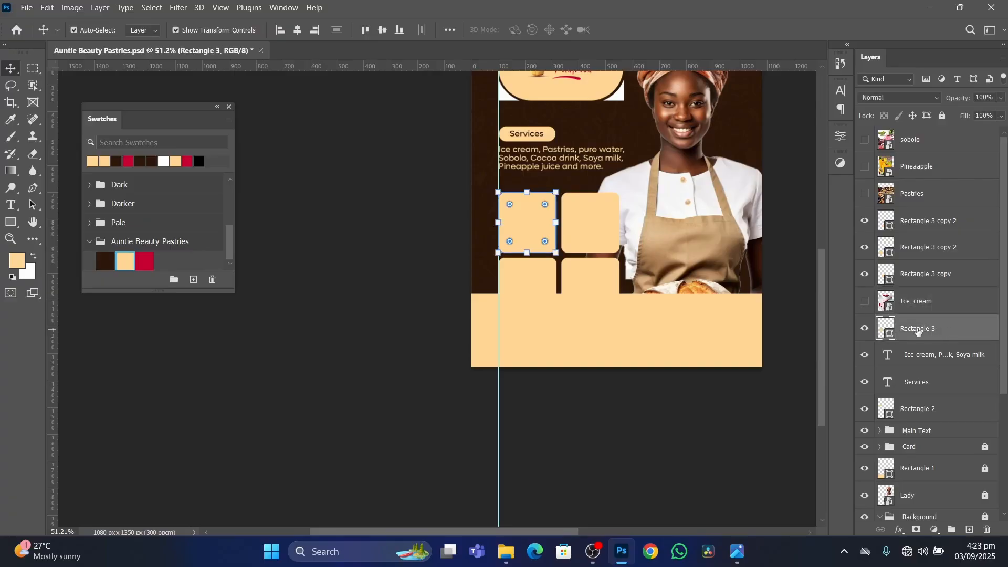
# Rename the upper-left frame's layer as 1 and the upper-right frame's layer as 2.
pyautogui.doubleClick(918, 328)
pyautogui.write('F')
pyautogui.press('Return')
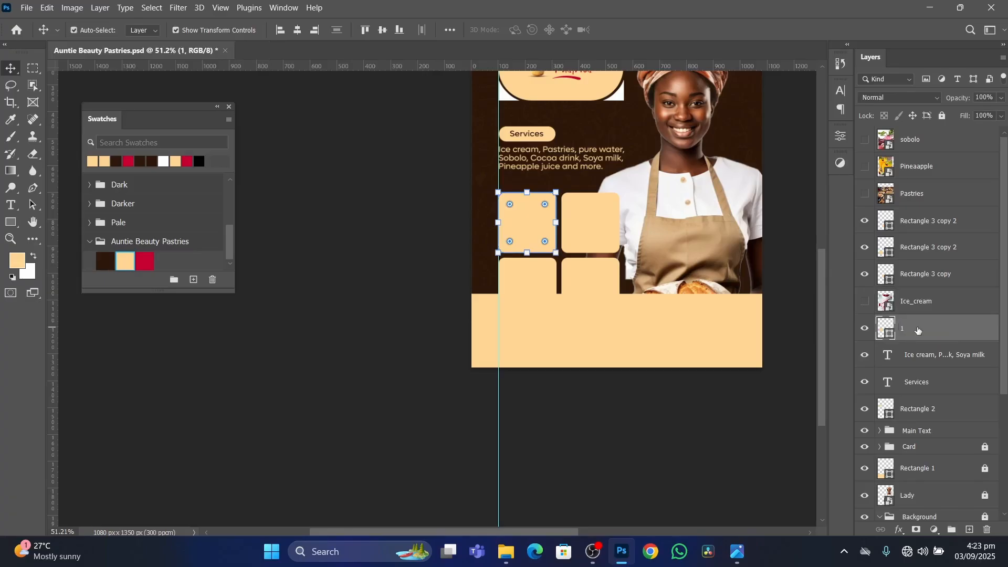
pyautogui.click(961, 278)
pyautogui.doubleClick(923, 275)
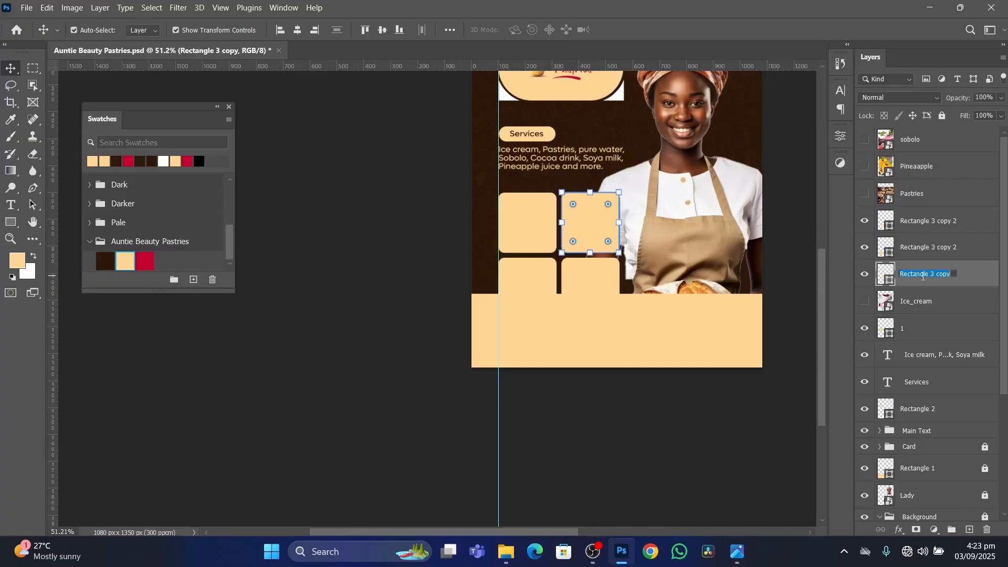
pyautogui.write('2')
pyautogui.press('Return')
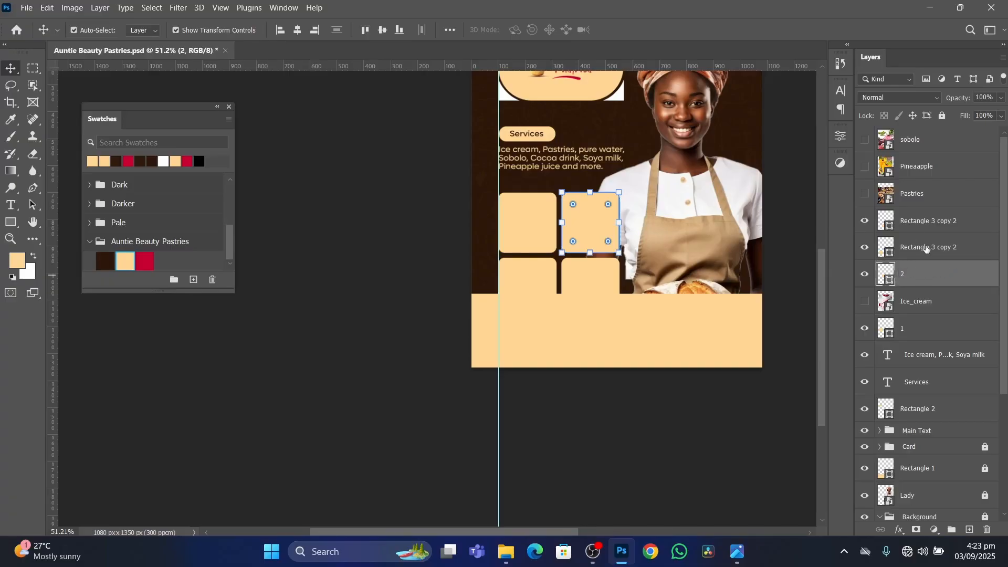
# Rename the lower-left frame's layer as 3 and the lower-right frame's layer as 4, leaving no layer selected.
pyautogui.click(927, 249)
pyautogui.doubleClick(924, 248)
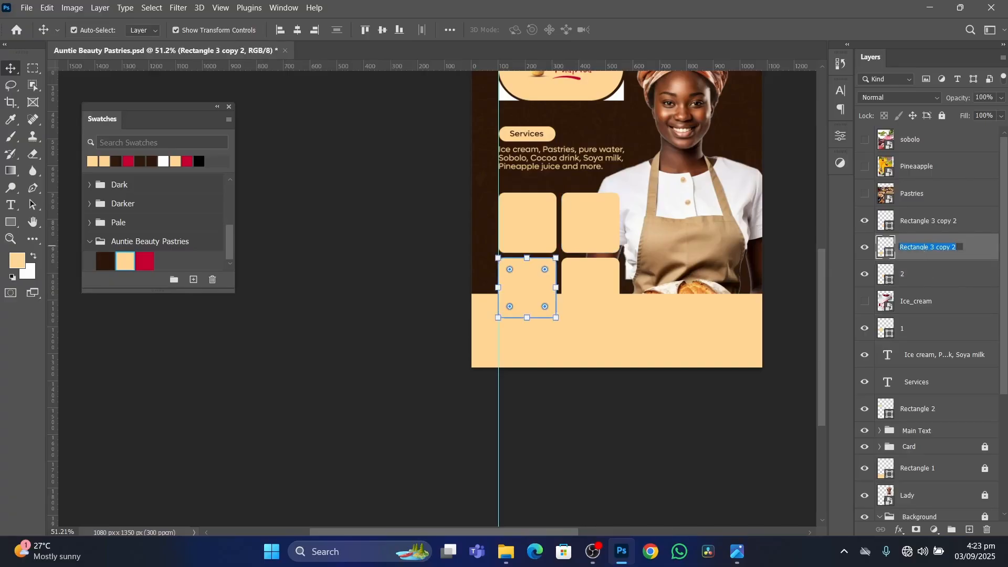
pyautogui.write('3')
pyautogui.press('Return')
pyautogui.click(922, 223)
pyautogui.doubleClick(921, 221)
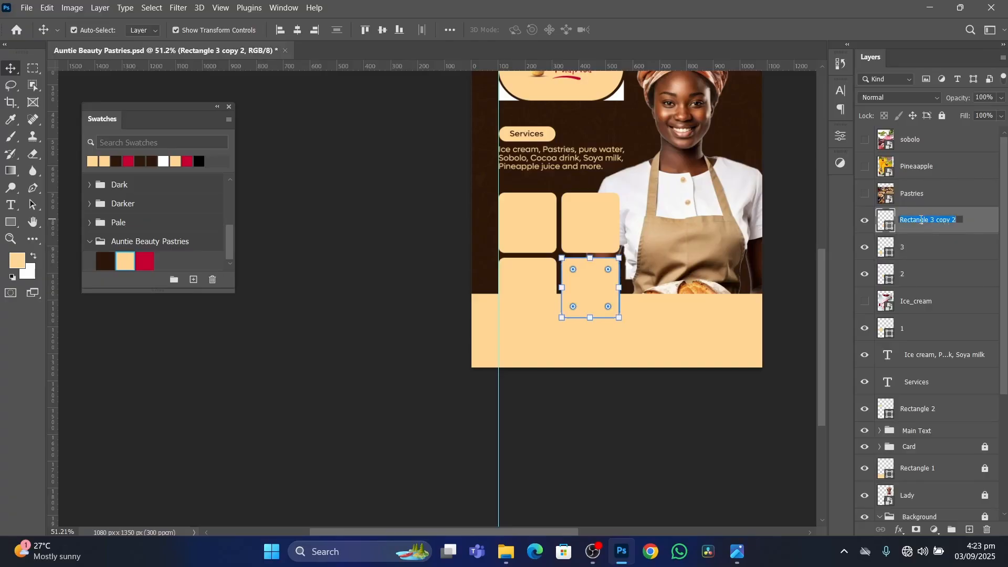
pyautogui.write('4')
pyautogui.press('Return')
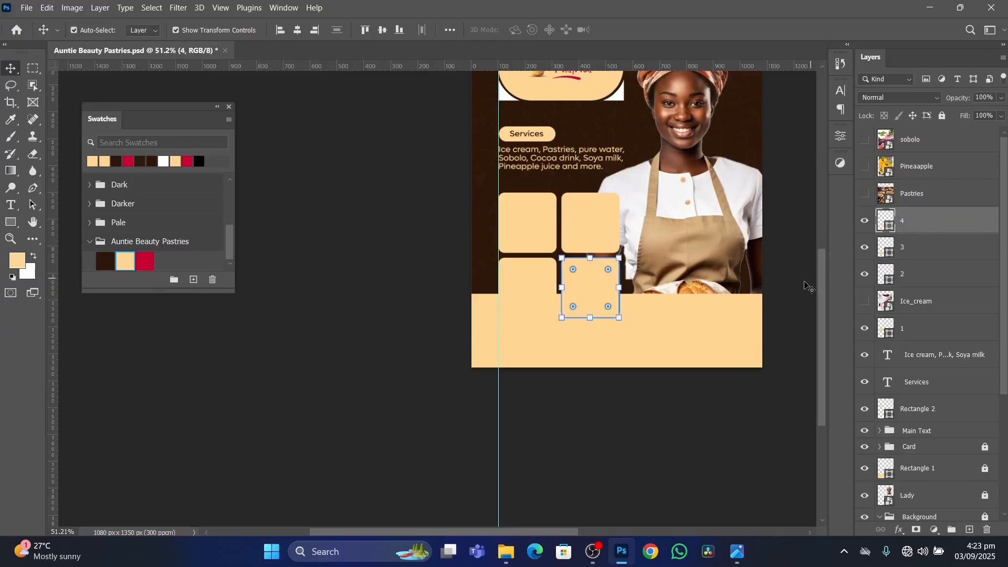
pyautogui.click(611, 421)
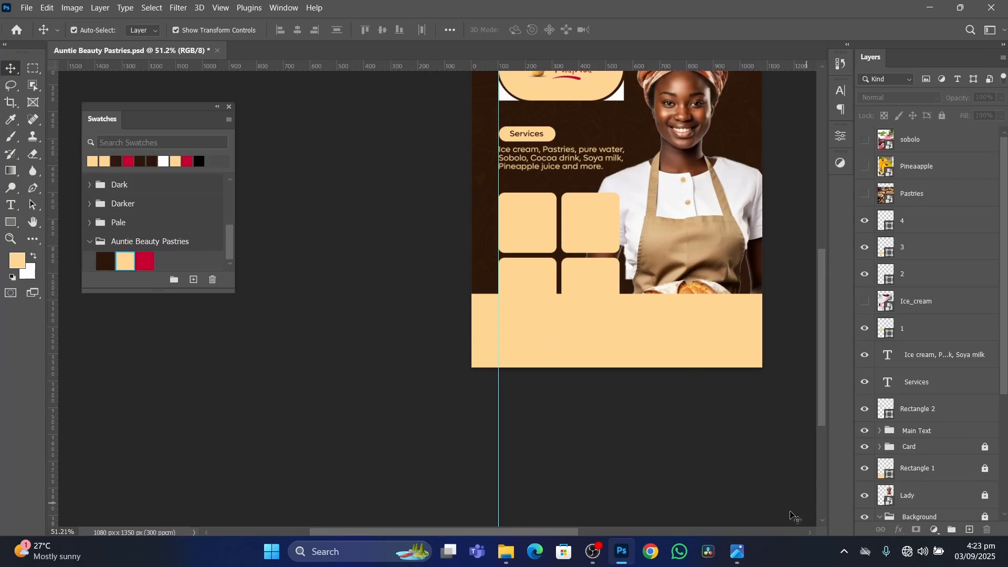
# Replace the Ice_cream layer directly above layer 1 with the Pastries layer and make Pastries visible.
pyautogui.click(738, 552)
pyautogui.click(740, 556)
pyautogui.click(933, 308)
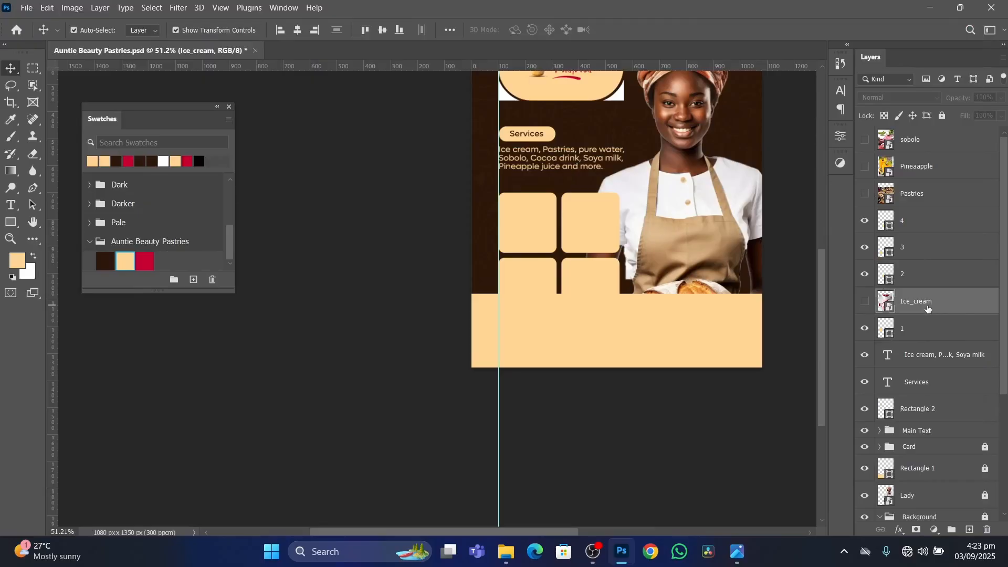
pyautogui.moveTo(928, 309); pyautogui.dragTo(927, 180)
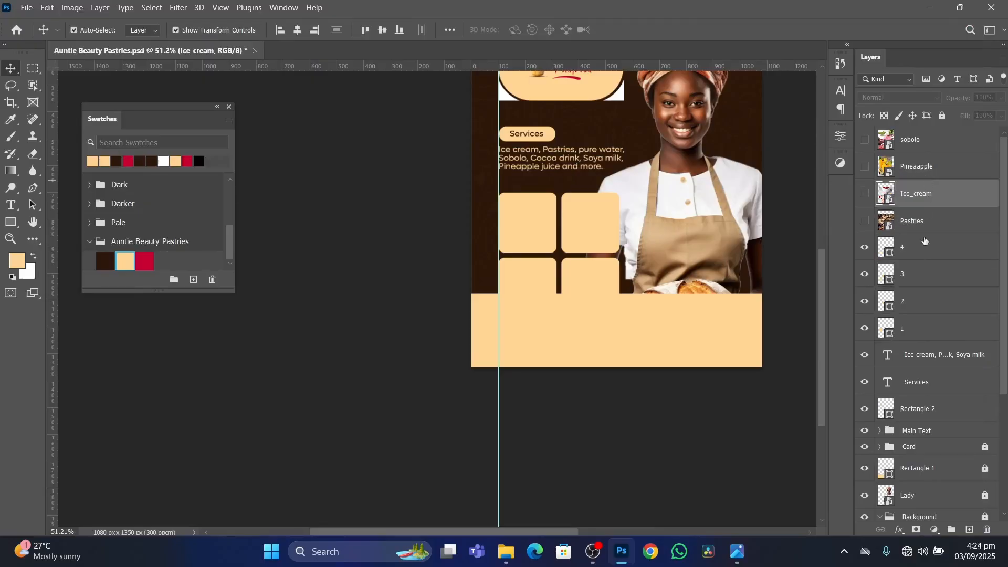
pyautogui.click(913, 327)
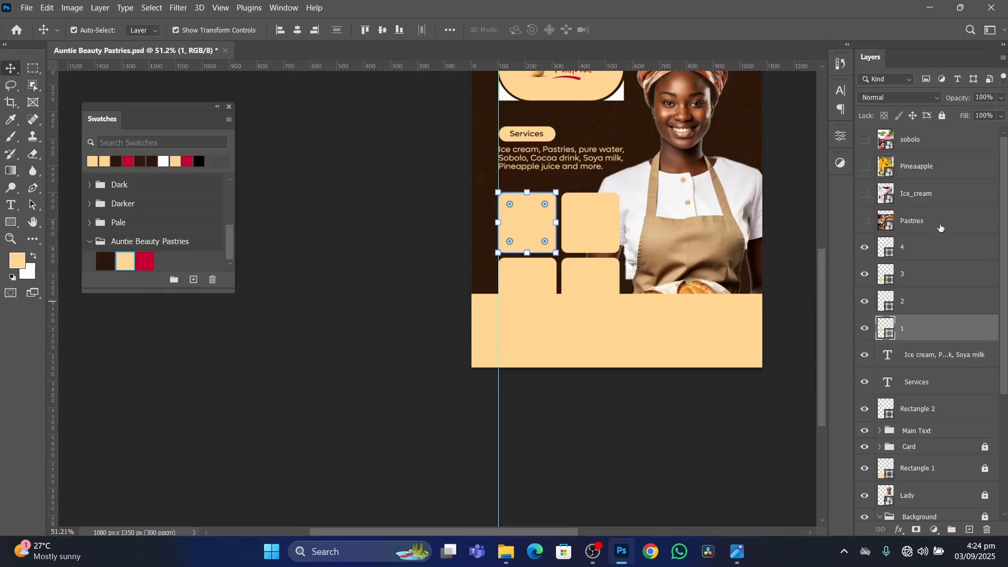
pyautogui.moveTo(941, 226); pyautogui.dragTo(893, 314)
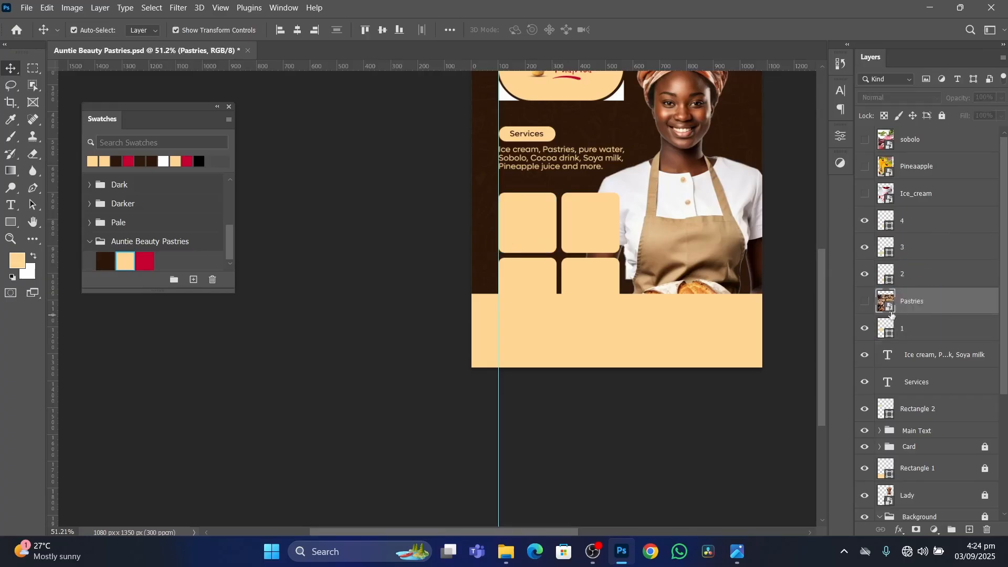
pyautogui.click(865, 303)
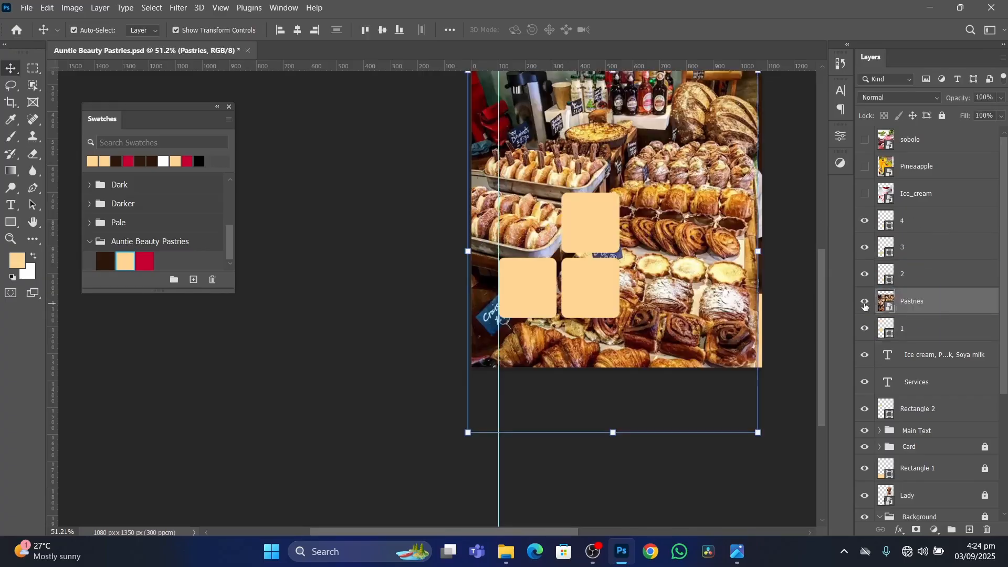
# Scale the Pastries image down to slightly larger than the upper-left frame and position it over that frame.
pyautogui.scroll(-1, 656, 273)
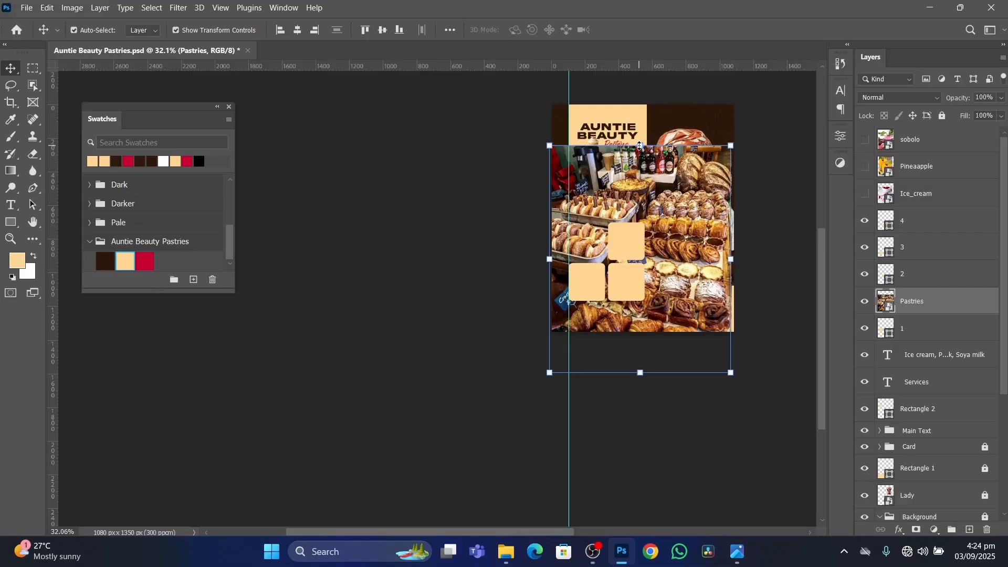
pyautogui.moveTo(641, 146); pyautogui.dragTo(586, 226)
pyautogui.scroll(1, 591, 217)
pyautogui.press('Return')
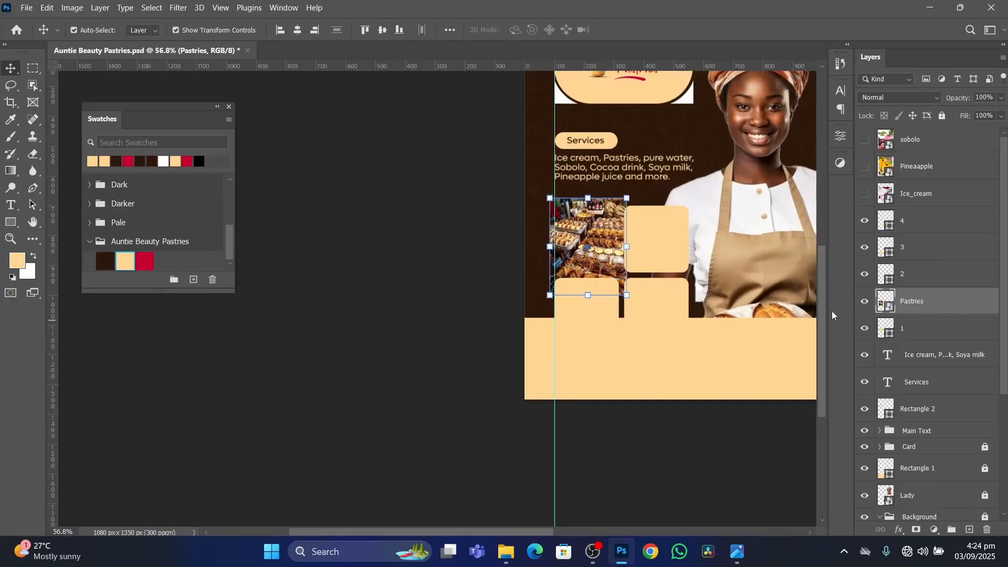
# Clip the Pastries image to frame layer 1 with a clipping mask and adjust its horizontal position inside the frame.
pyautogui.rightClick(943, 304)
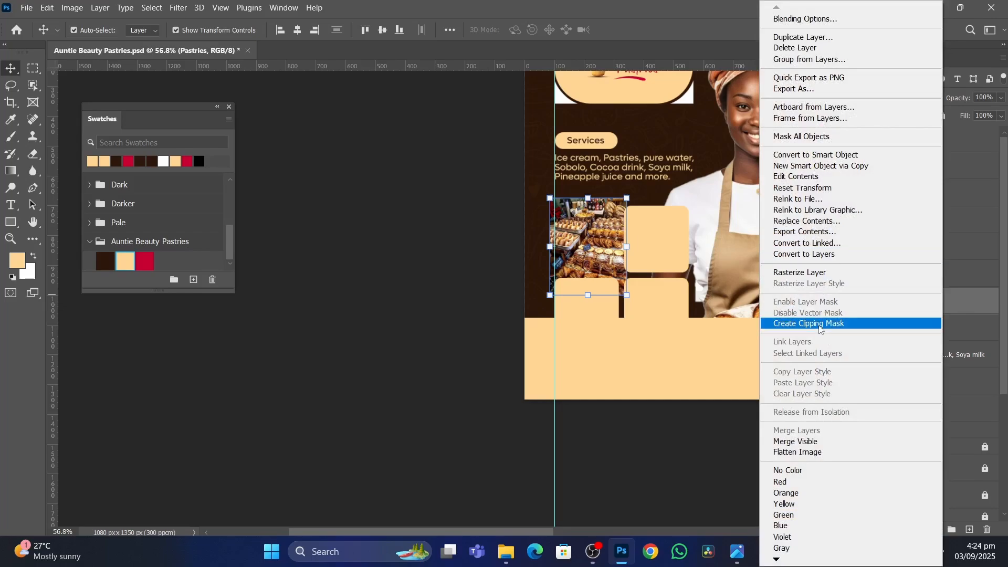
pyautogui.click(820, 324)
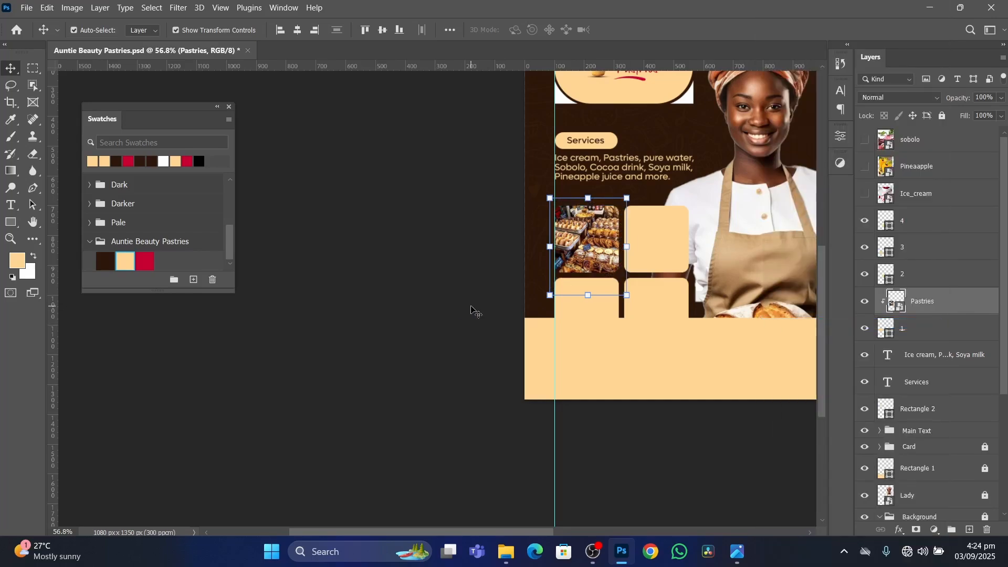
pyautogui.scroll(3, 523, 263)
pyautogui.click(598, 248)
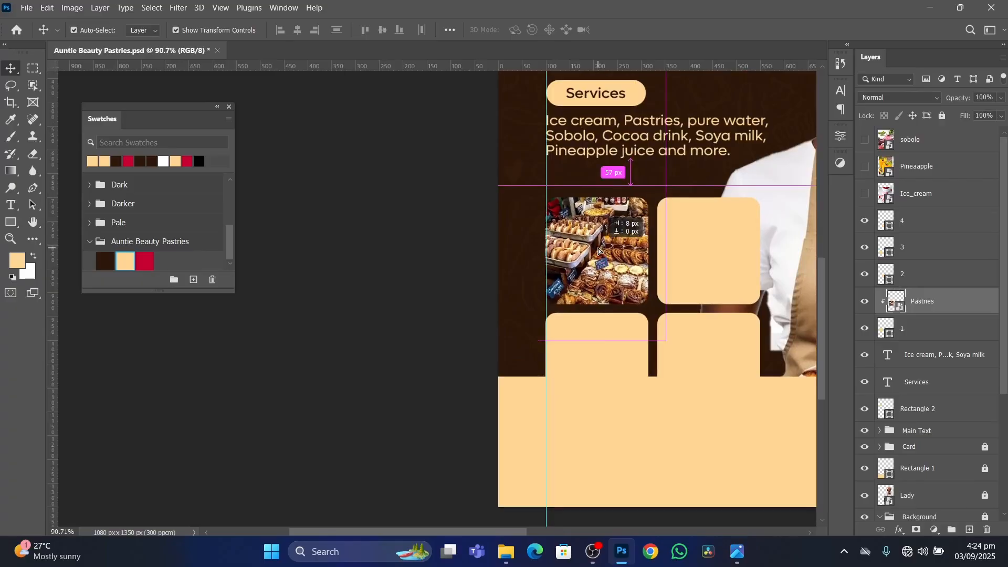
pyautogui.click(723, 281)
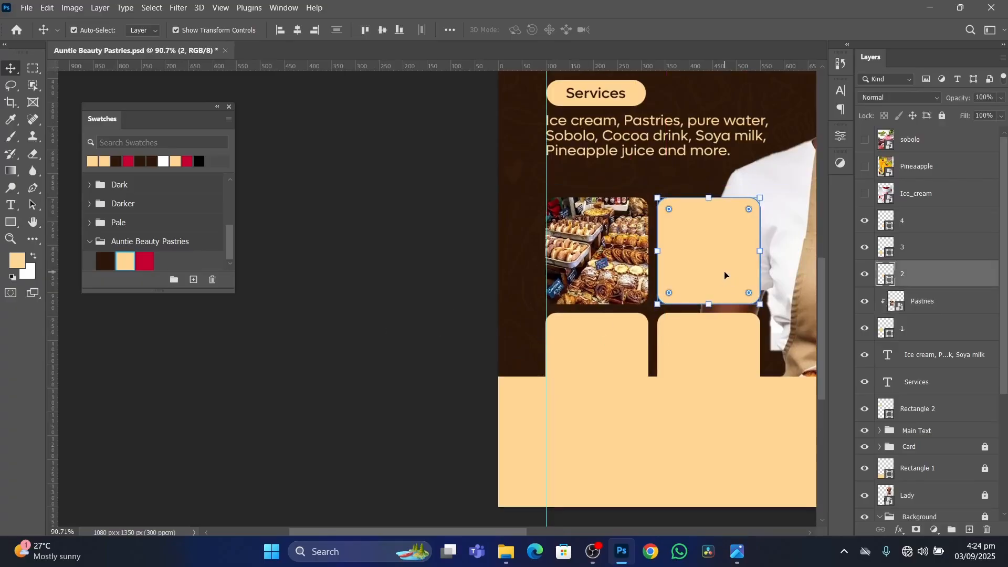
pyautogui.moveTo(949, 196); pyautogui.dragTo(941, 258)
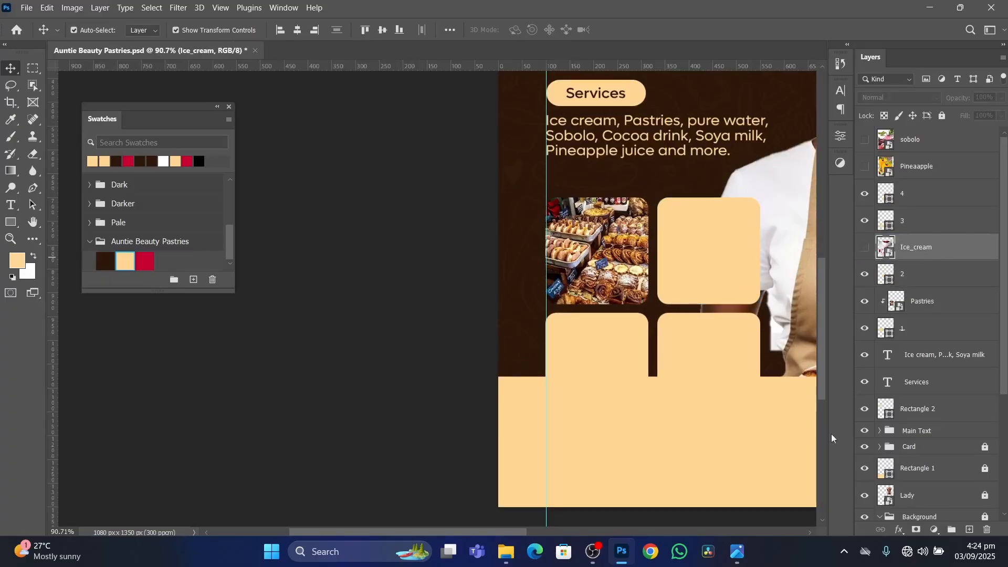
pyautogui.click(738, 551)
pyautogui.click(737, 552)
pyautogui.moveTo(943, 252); pyautogui.dragTo(940, 181)
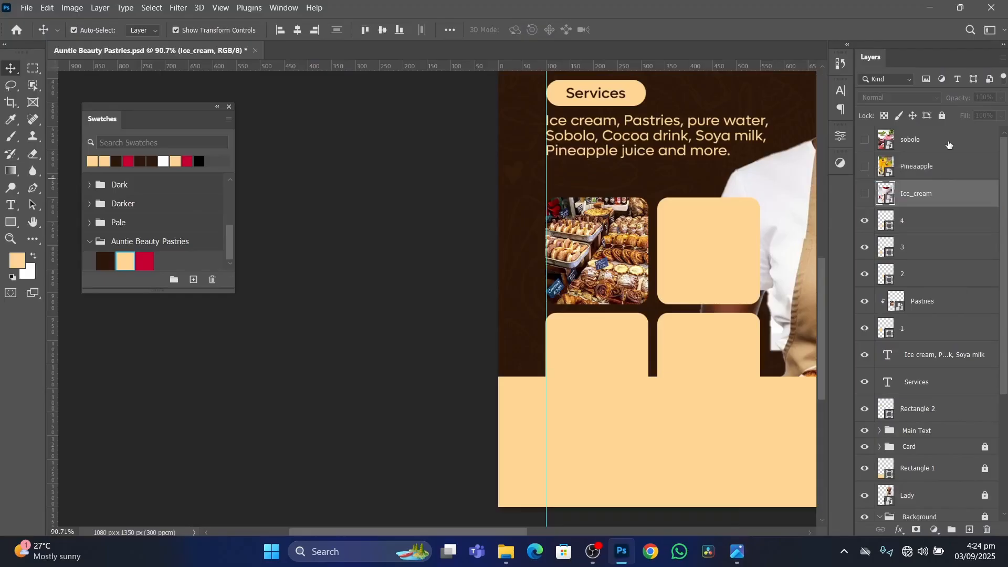
# Move the sobolo layer directly above layer 2, show it and scale its image down to about 25%.
pyautogui.moveTo(940, 139); pyautogui.dragTo(910, 279)
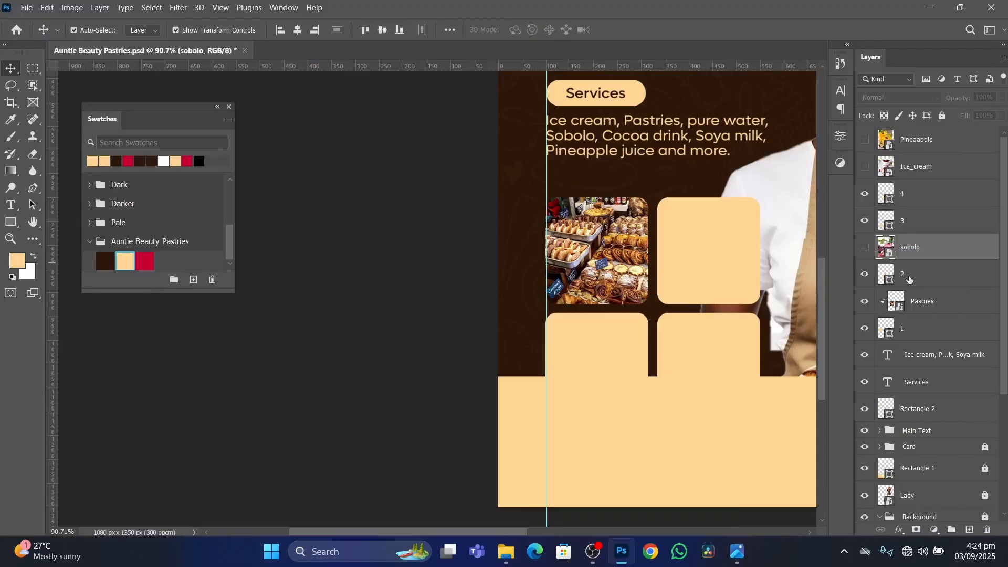
pyautogui.click(865, 248)
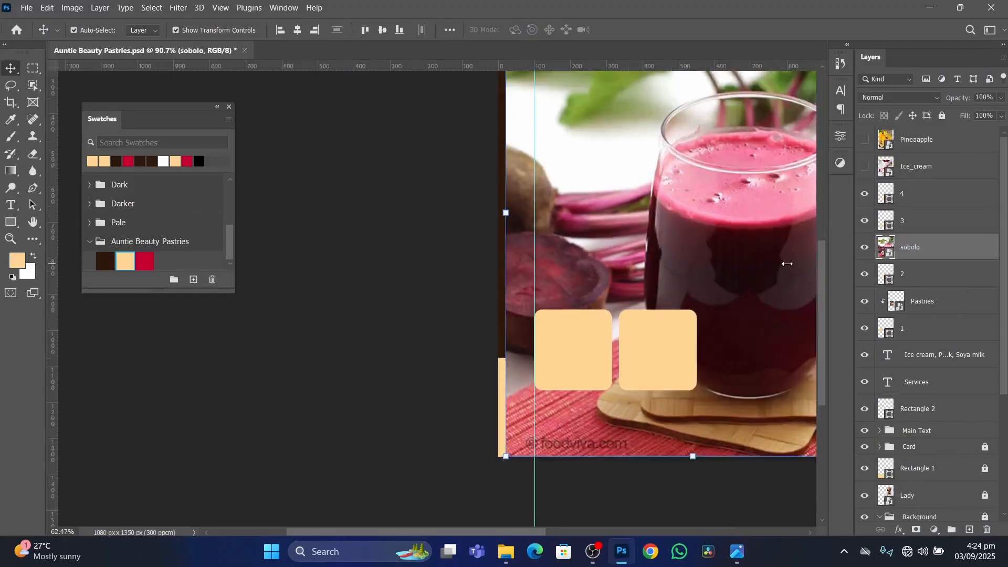
pyautogui.scroll(-5, 786, 263)
pyautogui.hotkey('ctrl', 't')
pyautogui.moveTo(720, 125); pyautogui.dragTo(721, 265)
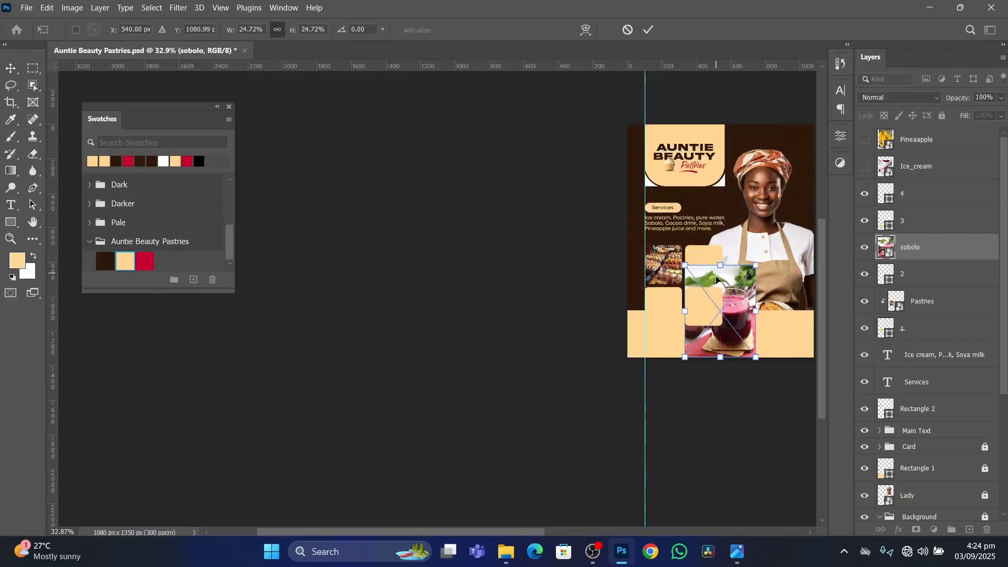
# Reduce the sobolo image to about 16% and position it so it covers the upper-right frame.
pyautogui.scroll(3, 716, 299)
pyautogui.moveTo(720, 299); pyautogui.dragTo(704, 228)
pyautogui.moveTo(708, 167)
pyautogui.mouseDown()
pyautogui.moveTo(708, 215)
pyautogui.moveTo(705, 183)
pyautogui.mouseUp()
pyautogui.press('Return')
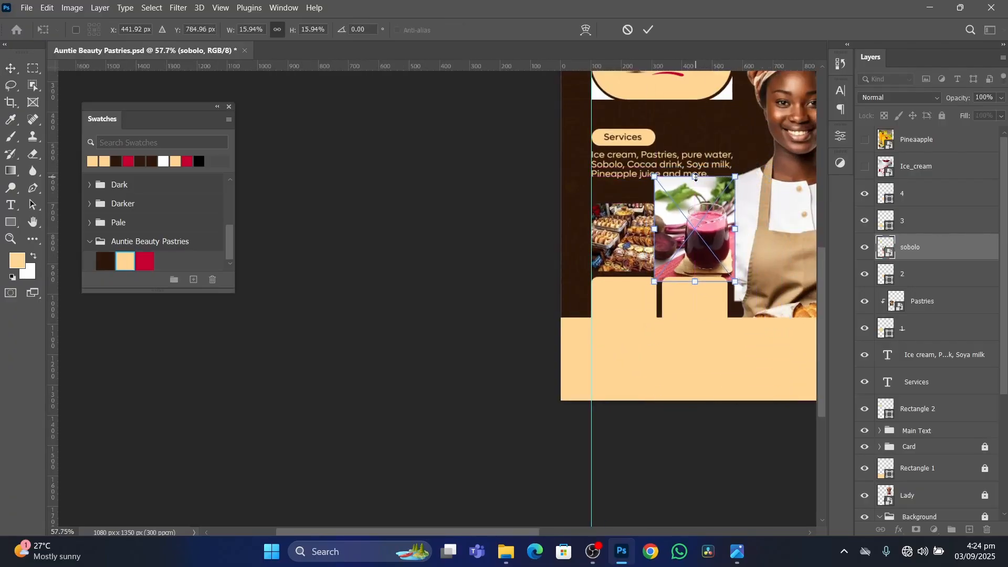
pyautogui.moveTo(699, 226)
pyautogui.mouseDown()
pyautogui.moveTo(706, 237)
pyautogui.moveTo(695, 216)
pyautogui.mouseUp()
pyautogui.scroll(3, 781, 285)
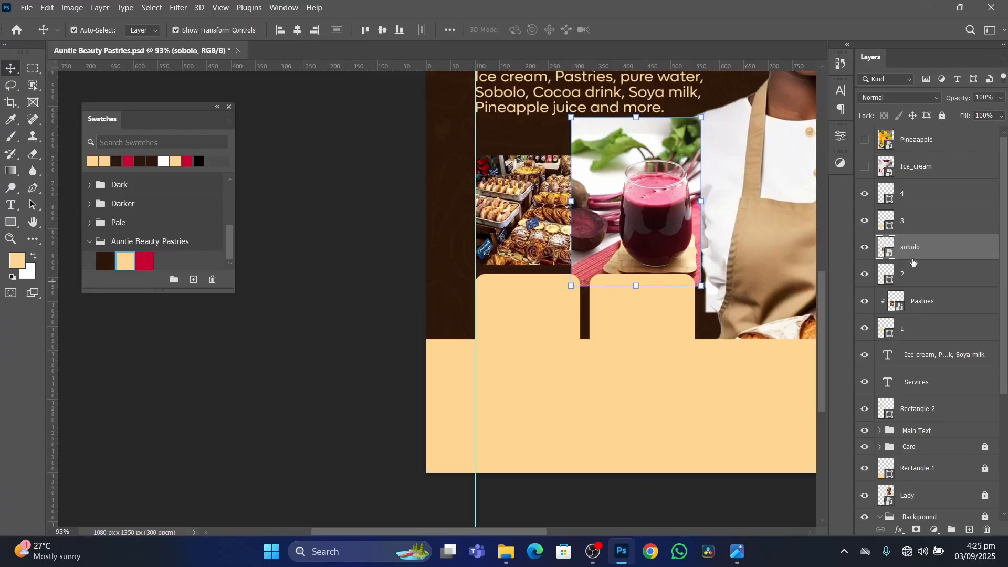
# Clip the sobolo image to frame layer 2 and shift it so the glass sits centred in the frame.
pyautogui.moveTo(918, 276); pyautogui.dragTo(918, 261)
pyautogui.keyDown('alt'); pyautogui.click(920, 258); pyautogui.keyUp('alt')
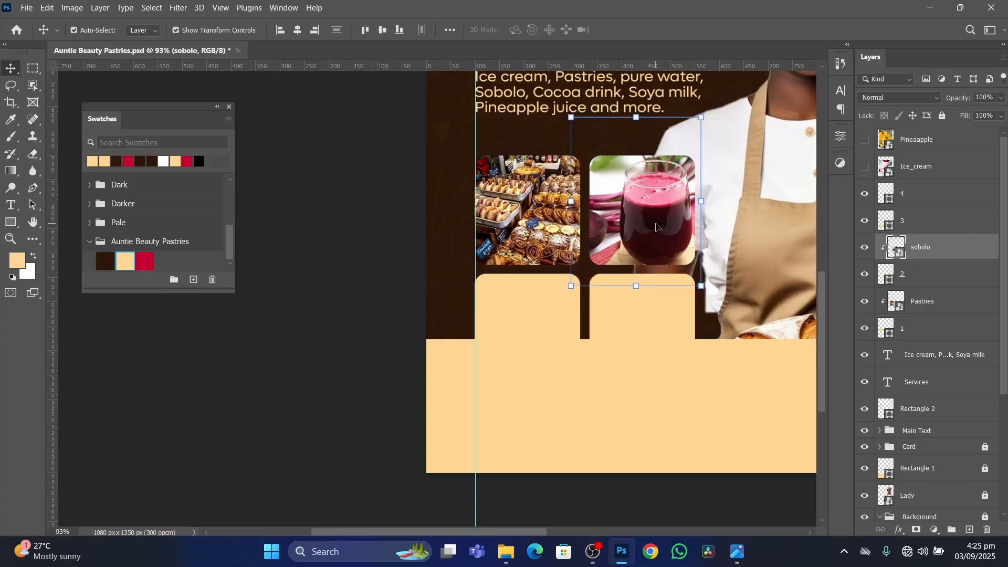
pyautogui.moveTo(656, 227); pyautogui.dragTo(649, 232)
pyautogui.click(324, 308)
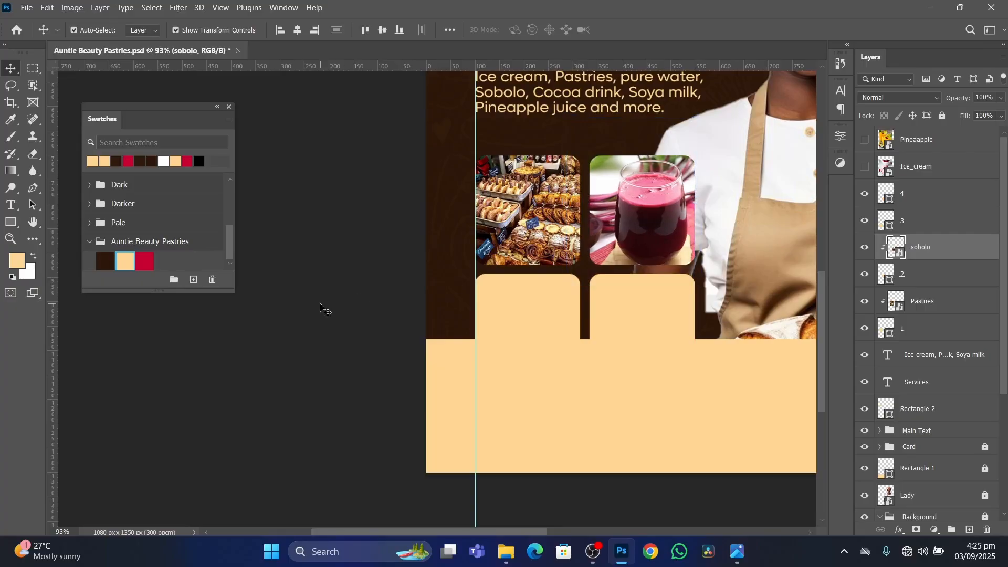
# Check the reference flyer, then move the Ice_cream layer directly above layer 3, the lower-left frame, and make it visible.
pyautogui.click(520, 310)
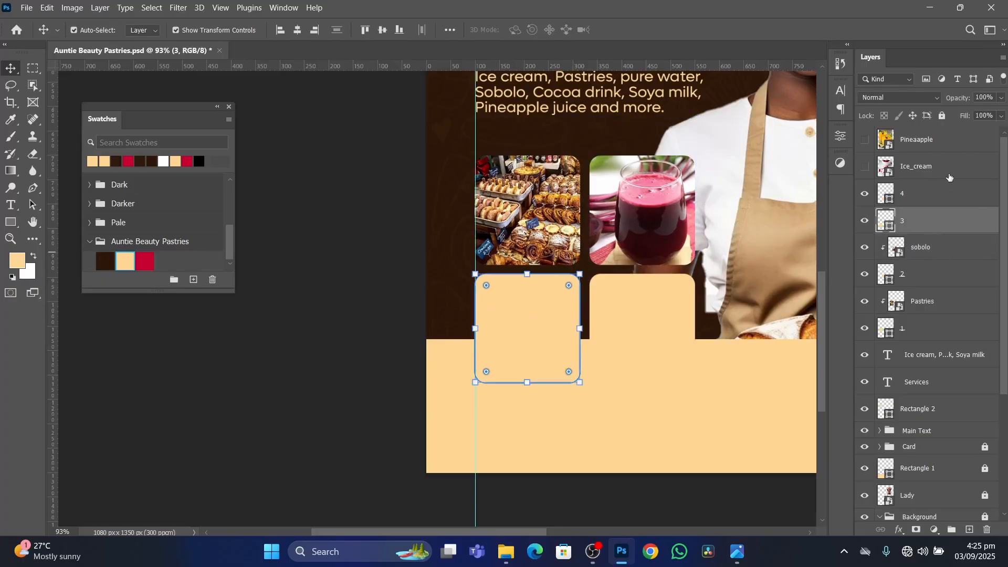
pyautogui.click(737, 552)
pyautogui.click(738, 554)
pyautogui.moveTo(945, 170); pyautogui.dragTo(942, 208)
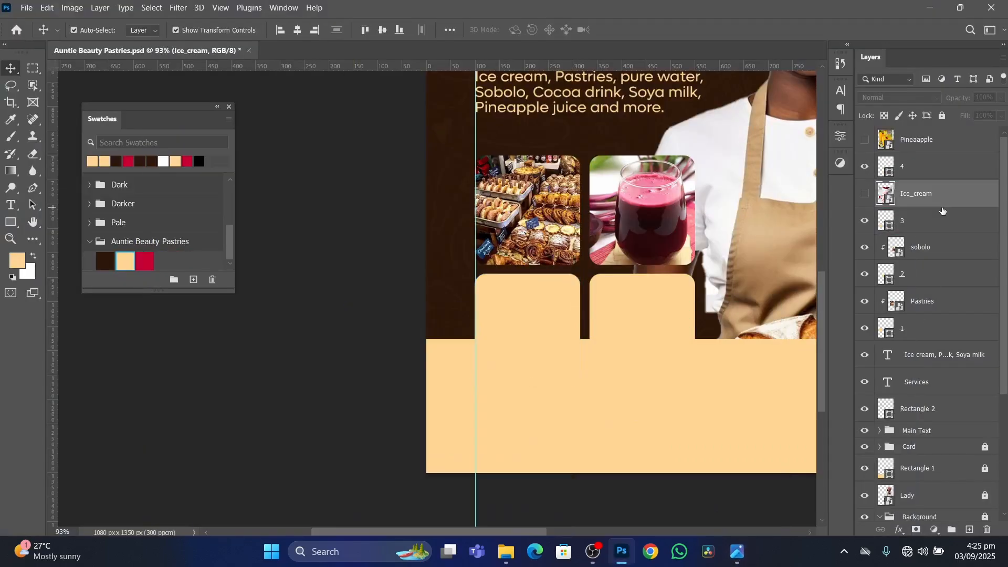
pyautogui.click(866, 196)
# Scale the Ice_cream image down and position it roughly over the lower-left frame.
pyautogui.scroll(-6, 668, 232)
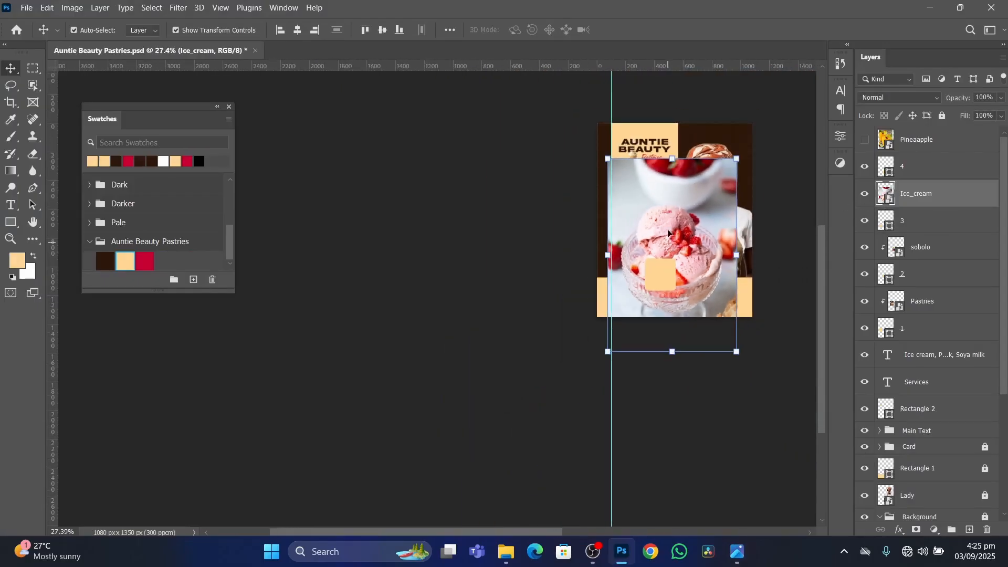
pyautogui.moveTo(675, 159); pyautogui.dragTo(615, 229)
pyautogui.scroll(5, 678, 304)
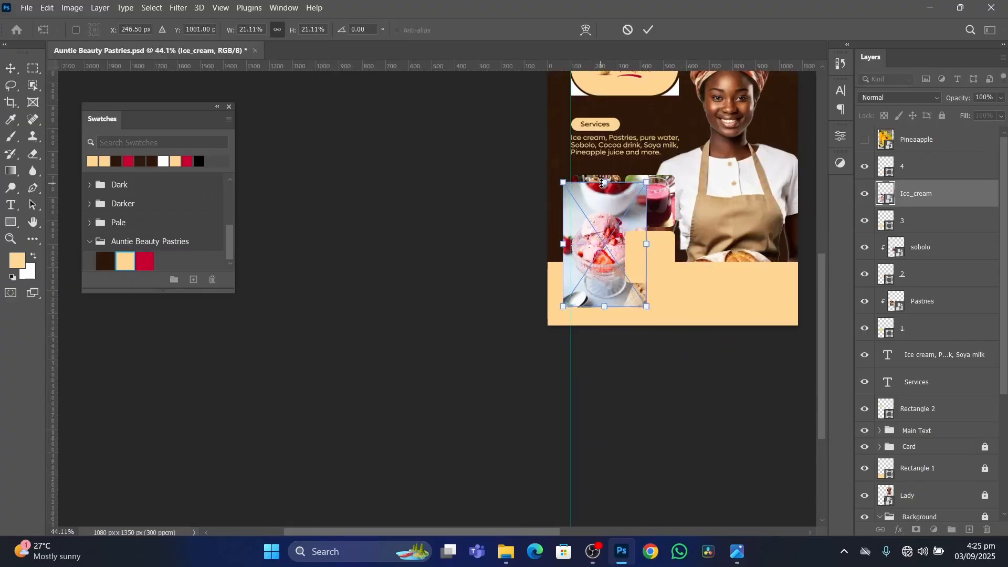
pyautogui.moveTo(605, 183); pyautogui.dragTo(608, 210)
pyautogui.moveTo(606, 267); pyautogui.dragTo(602, 247)
pyautogui.moveTo(605, 187); pyautogui.dragTo(606, 198)
pyautogui.scroll(6, 602, 218)
pyautogui.press('Return')
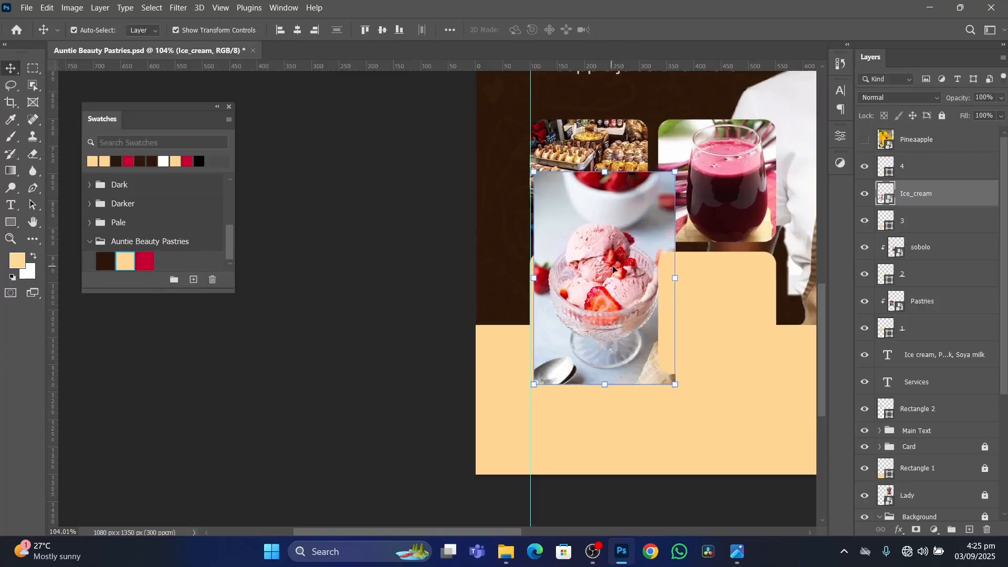
# Shrink the Ice_cream image to slightly wider than the lower-left frame and align its left edge with the vertical guide.
pyautogui.moveTo(604, 172); pyautogui.dragTo(606, 233)
pyautogui.moveTo(603, 263); pyautogui.dragTo(569, 253)
pyautogui.moveTo(627, 299); pyautogui.dragTo(608, 306)
pyautogui.press('Return')
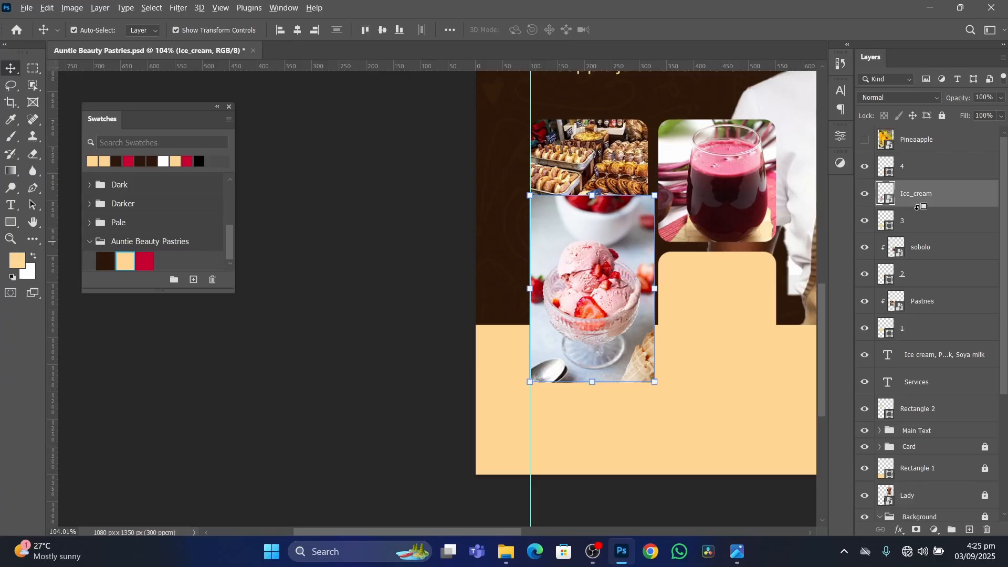
# Clip the Ice_cream image to frame layer 3 and shift it down so the scoops sit centred in the frame.
pyautogui.keyDown('alt'); pyautogui.click(917, 206); pyautogui.keyUp('alt')
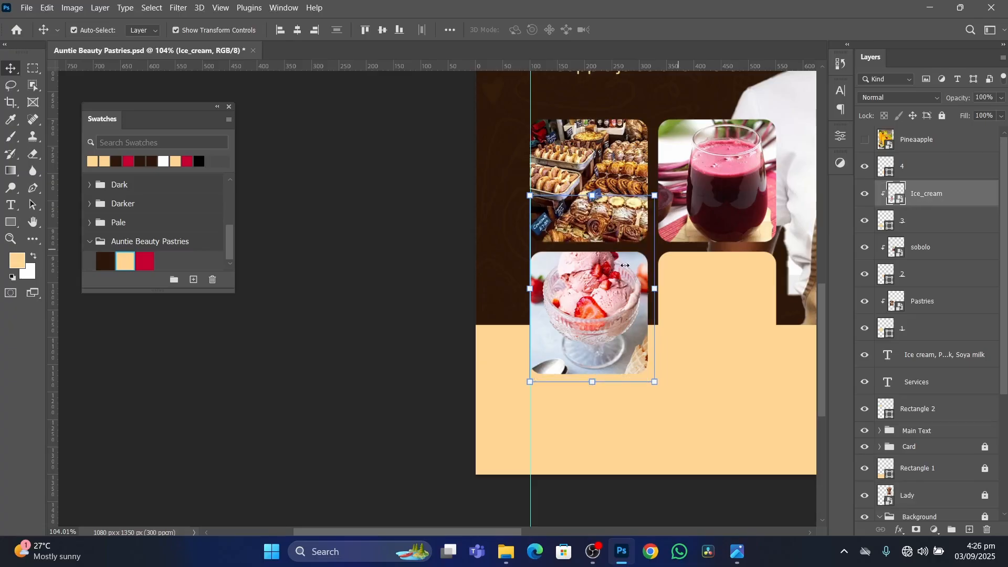
pyautogui.moveTo(605, 286); pyautogui.dragTo(604, 300)
pyautogui.click(427, 315)
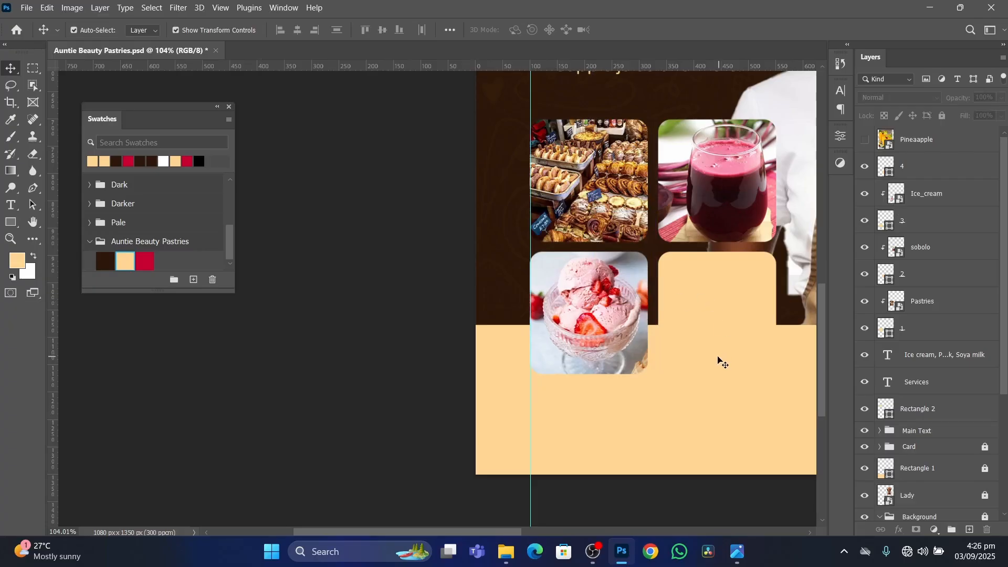
# Make the Pineaapple layer visible and scale its image down roughly over the lower-right frame, layer 4.
pyautogui.click(945, 146)
pyautogui.click(865, 140)
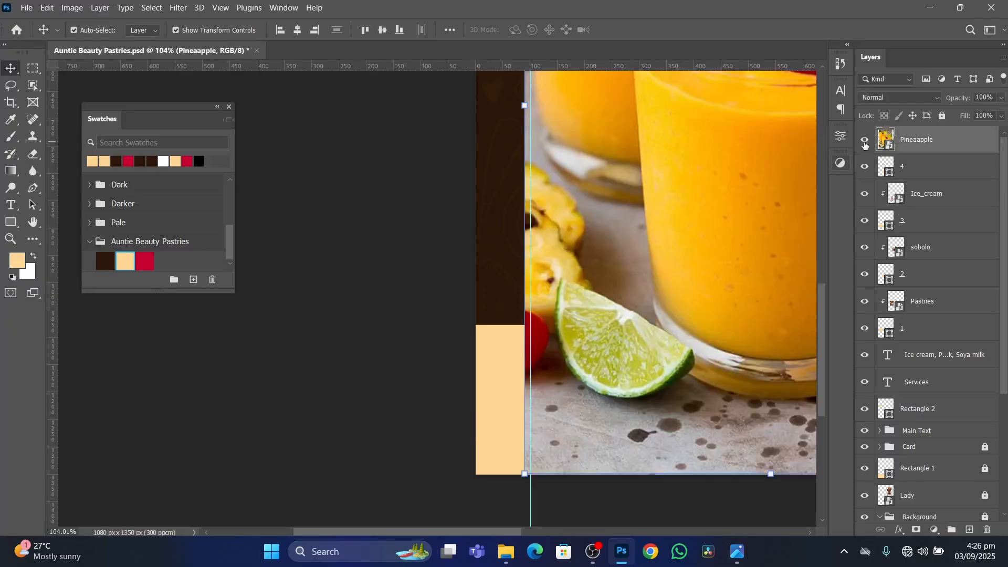
pyautogui.scroll(-1, 893, 237)
pyautogui.scroll(-6, 729, 217)
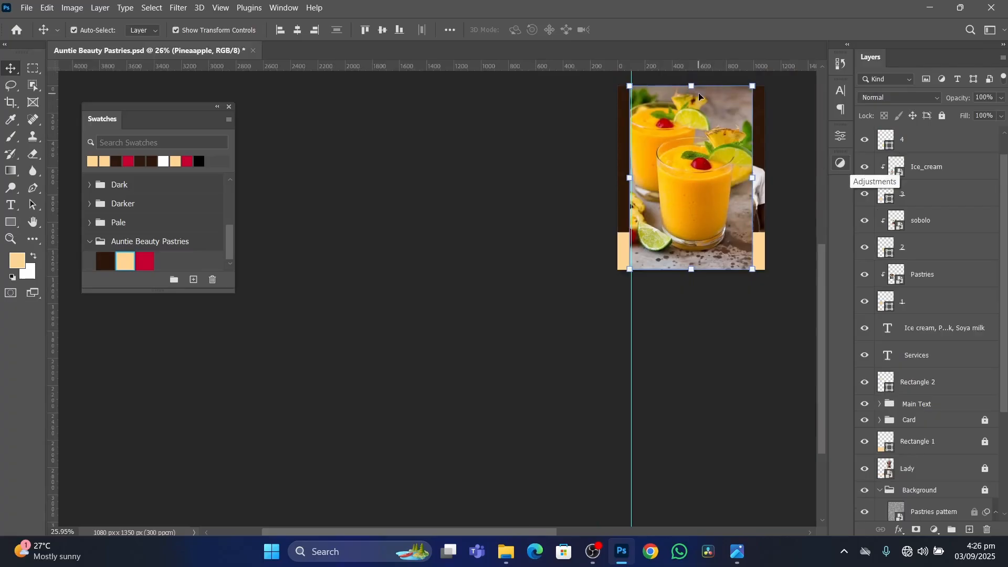
pyautogui.moveTo(691, 86); pyautogui.dragTo(691, 154)
pyautogui.scroll(3, 688, 233)
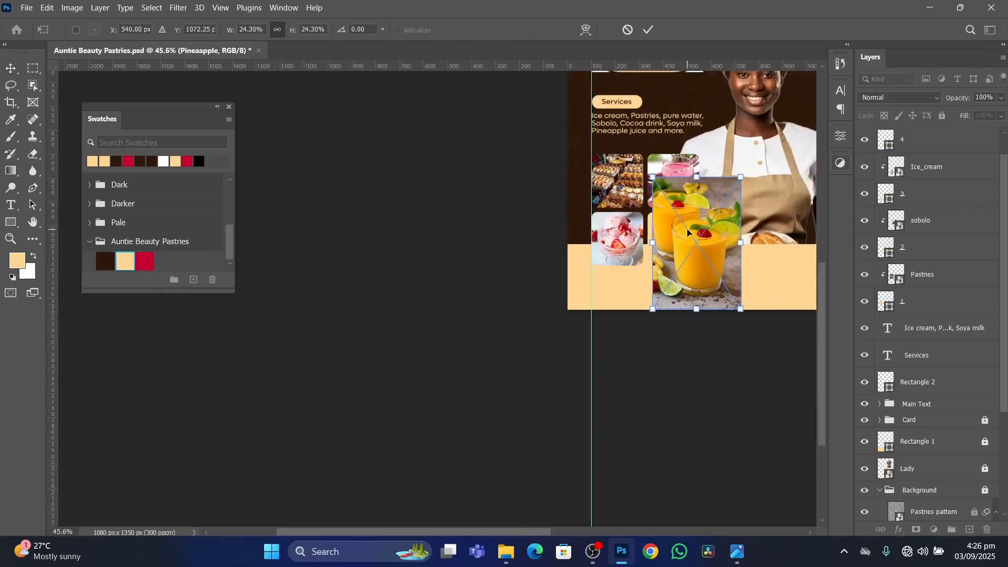
pyautogui.scroll(2, 688, 233)
pyautogui.moveTo(724, 235); pyautogui.dragTo(679, 229)
pyautogui.moveTo(657, 143); pyautogui.dragTo(683, 168)
pyautogui.press('Return')
# Shrink the Pineaapple image to about 16%, slightly wider than the lower-right frame, and position it to cover that frame.
pyautogui.moveTo(690, 220); pyautogui.dragTo(665, 220)
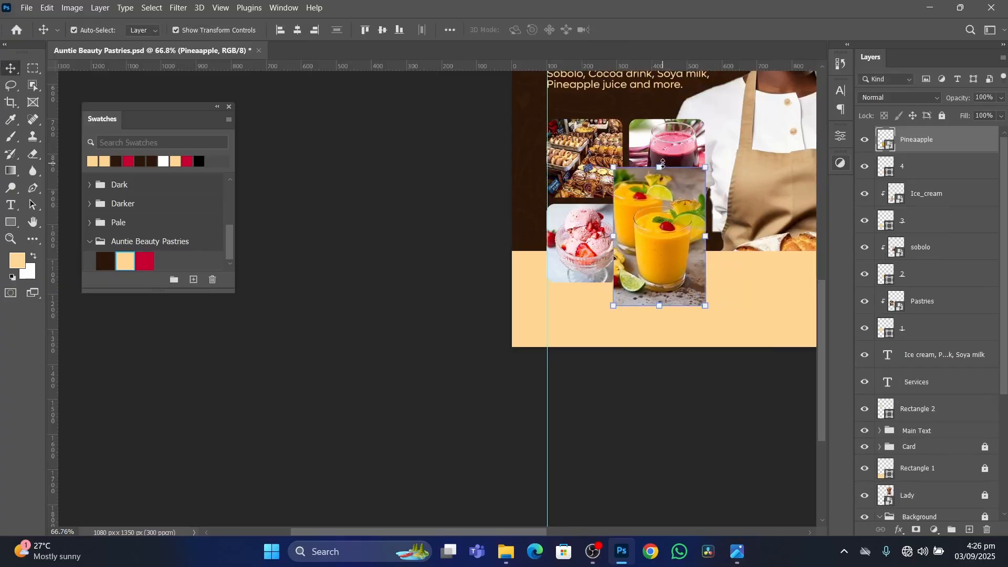
pyautogui.hotkey('ctrl', 't')
pyautogui.moveTo(662, 168); pyautogui.dragTo(661, 181)
pyautogui.moveTo(700, 245); pyautogui.dragTo(677, 240)
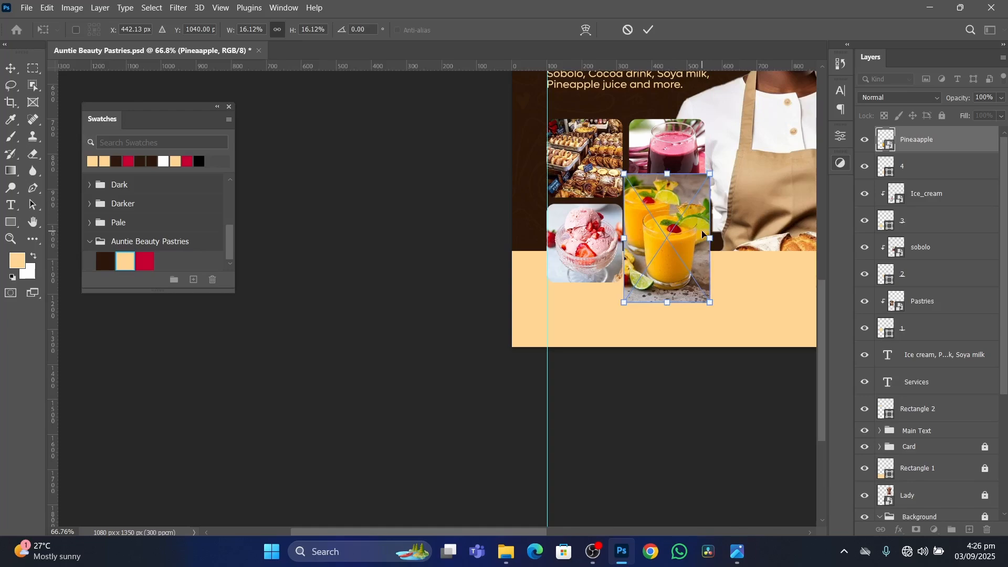
pyautogui.press('Return')
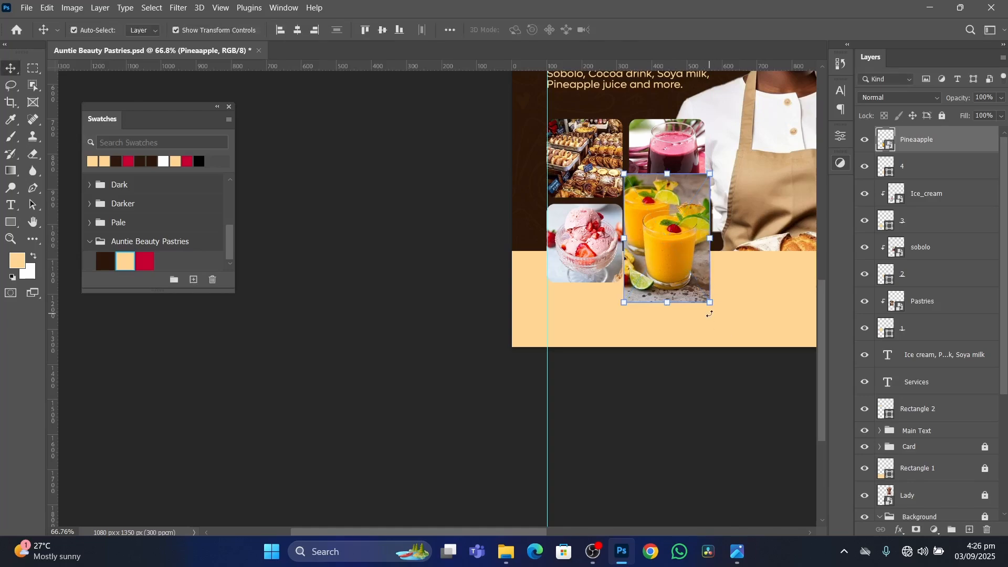
# Clip the Pineaapple image to frame layer 4 and shift it down so the front glass sits lower in the frame.
pyautogui.hotkey('ctrl', 'alt', 'g')
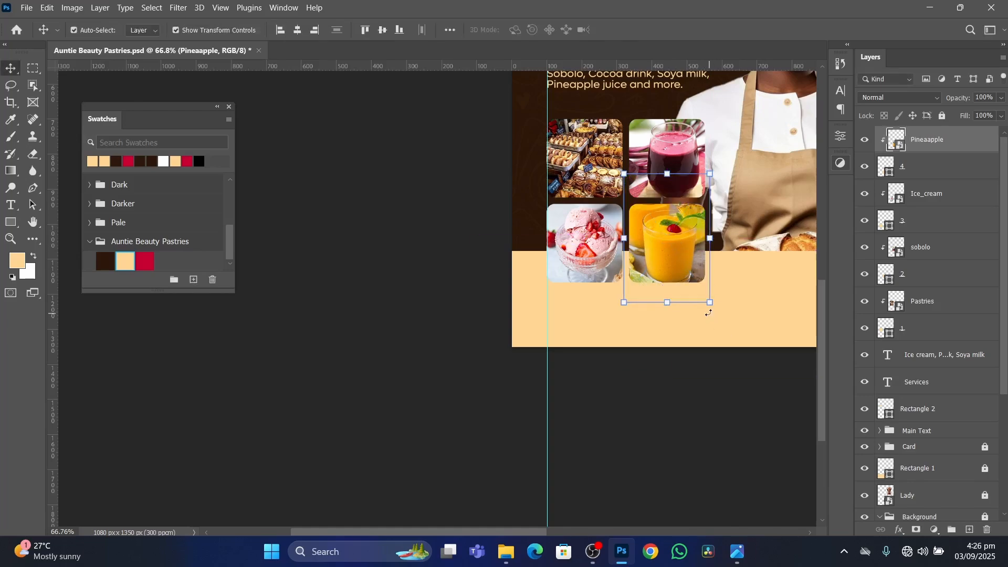
pyautogui.scroll(3, 663, 237)
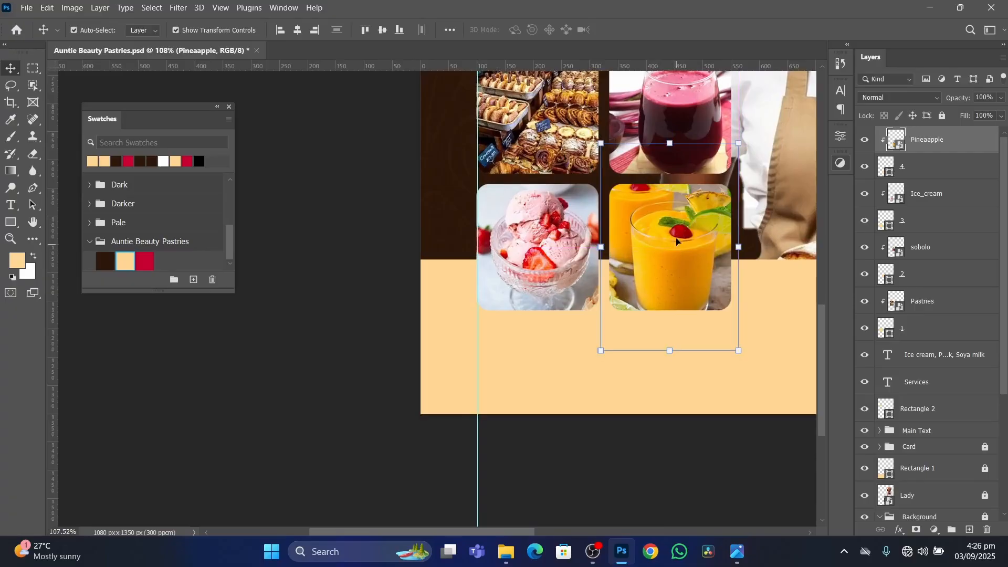
pyautogui.scroll(-3, 674, 247)
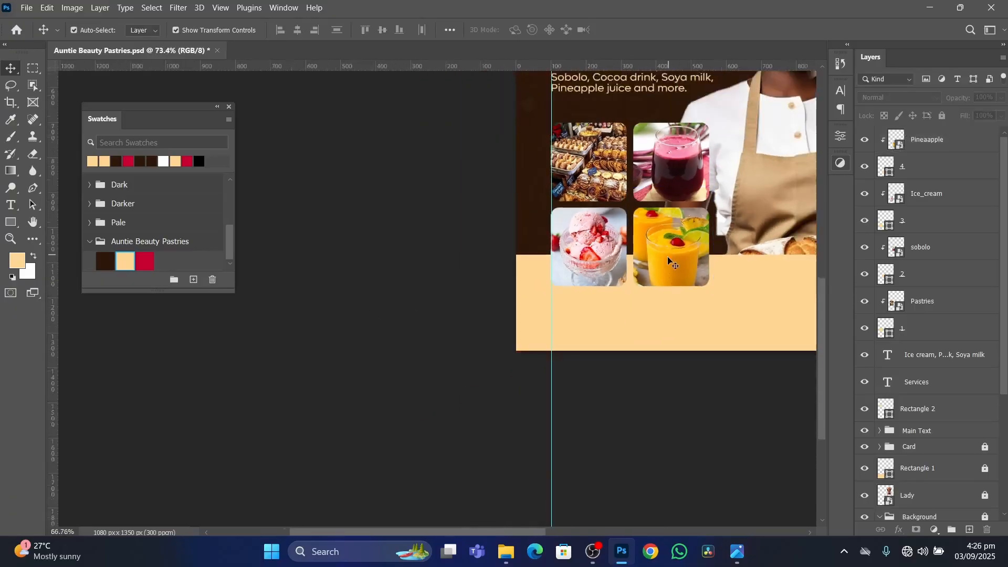
# Make the hidden Pastries copy and Pastries layers in the Background group visible.
pyautogui.scroll(-2, 668, 260)
pyautogui.scroll(-1, 663, 273)
pyautogui.scroll(1, 662, 273)
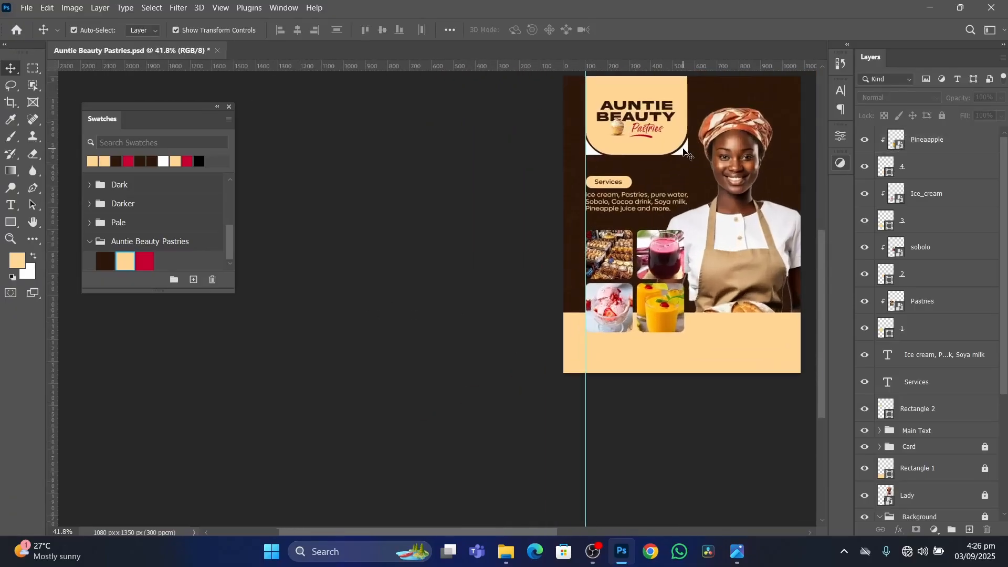
pyautogui.scroll(-5, 926, 357)
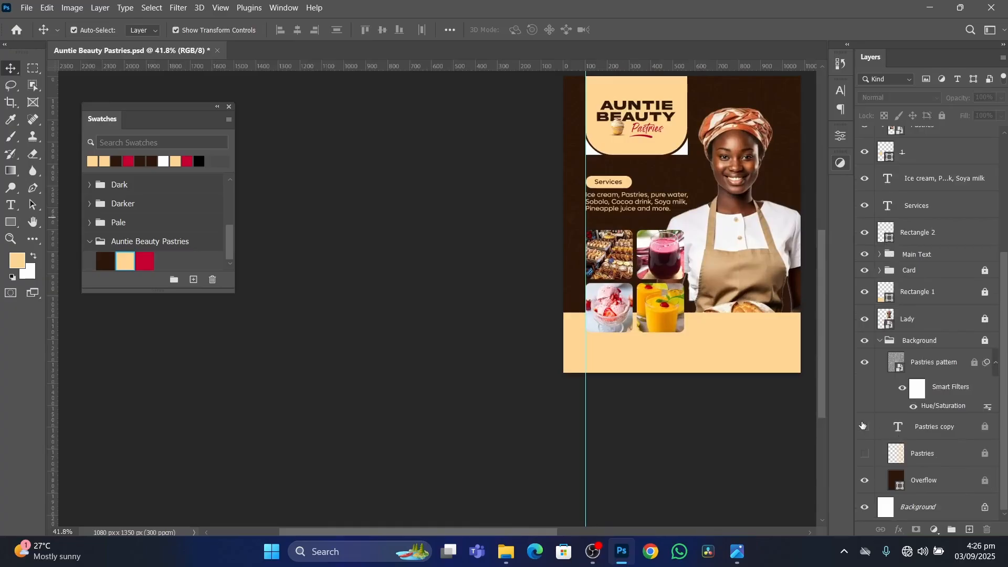
pyautogui.moveTo(862, 425); pyautogui.dragTo(866, 472)
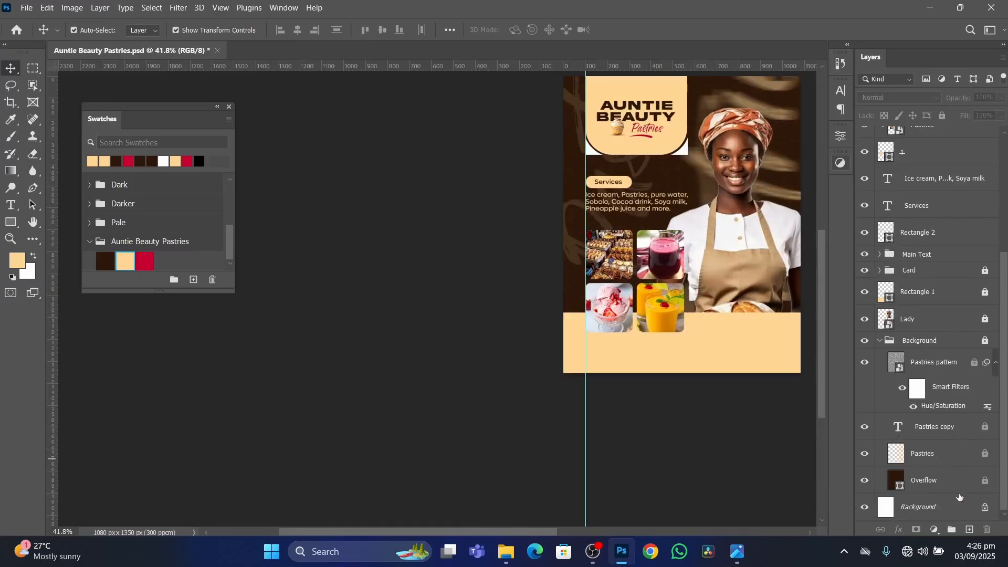
pyautogui.scroll(1, 682, 187)
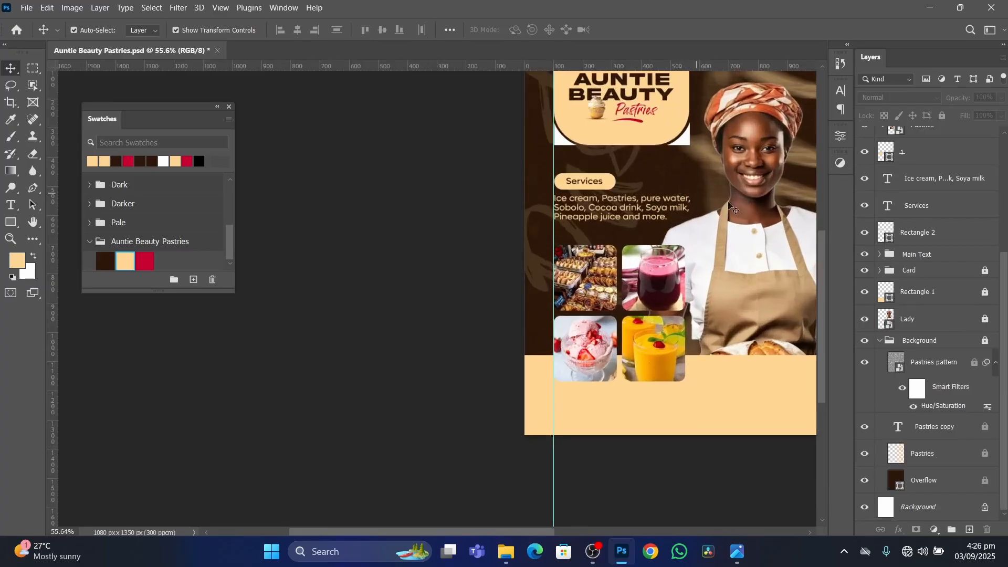
# Compare the flyer with the reference image, examining the background strokes, photo grid and contact area in the cream band.
pyautogui.click(737, 551)
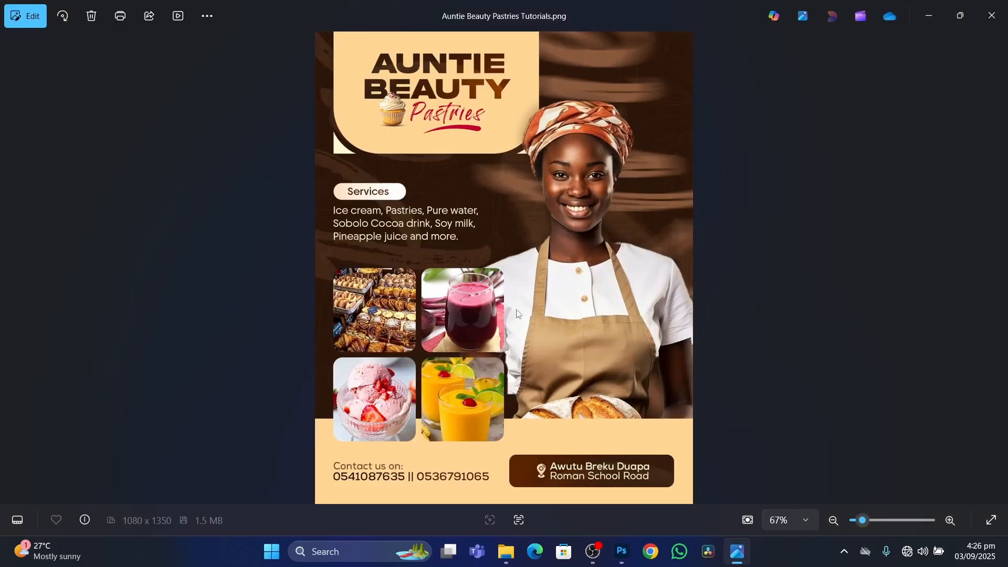
pyautogui.click(622, 552)
pyautogui.scroll(-2, 654, 231)
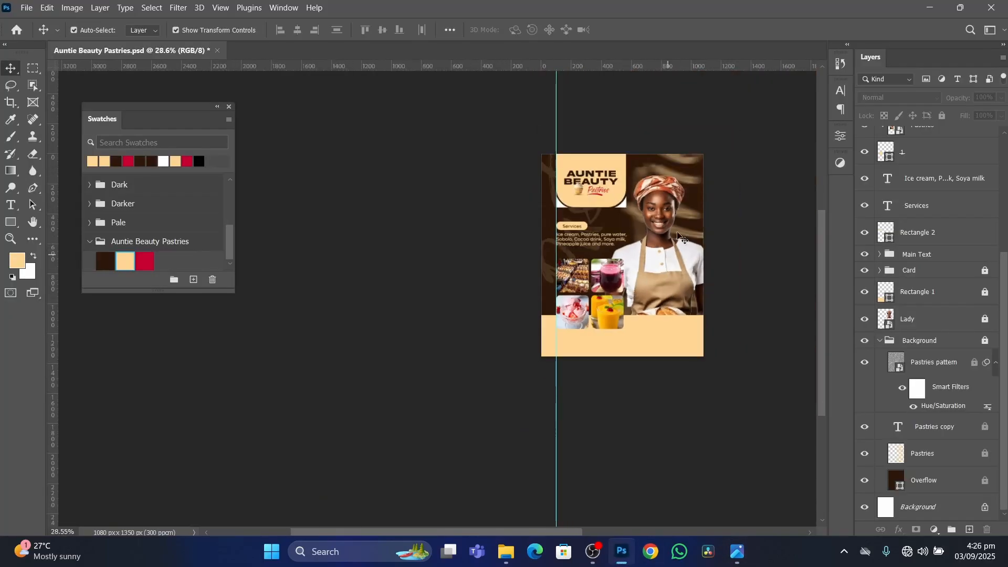
pyautogui.scroll(1, 654, 231)
pyautogui.scroll(2, 651, 230)
pyautogui.scroll(-2, 646, 229)
pyautogui.scroll(2, 630, 228)
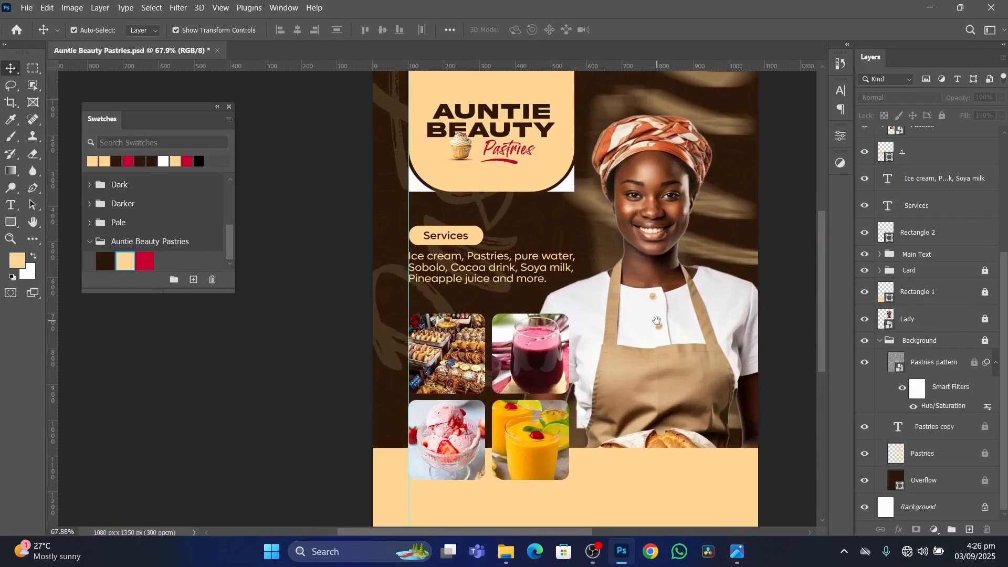
pyautogui.moveTo(620, 227); pyautogui.dragTo(618, 223)
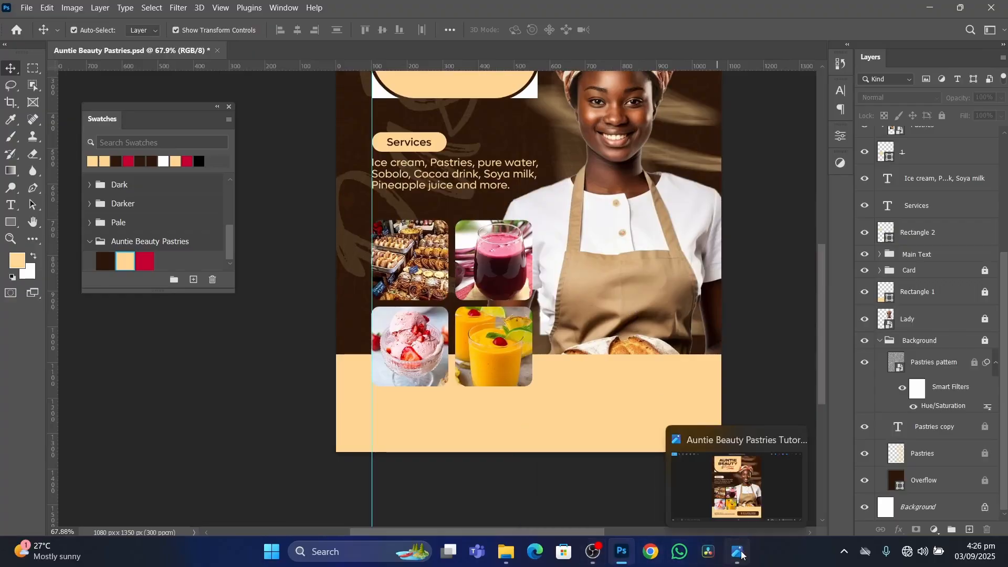
pyautogui.click(672, 460)
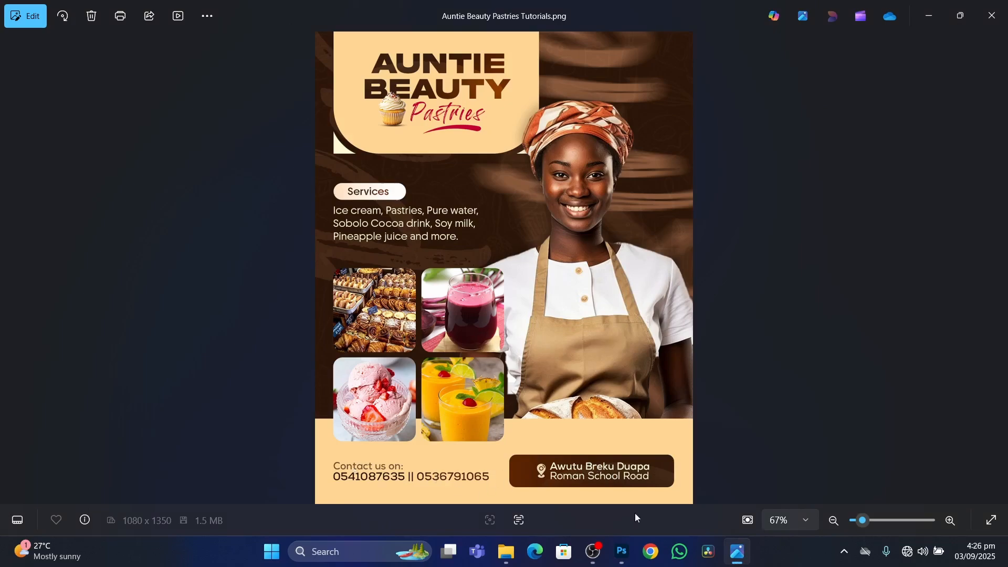
pyautogui.click(622, 553)
# Draw a rectangle about 398 x 106 px in the right half of the cream band for the address box.
pyautogui.scroll(-3, 638, 427)
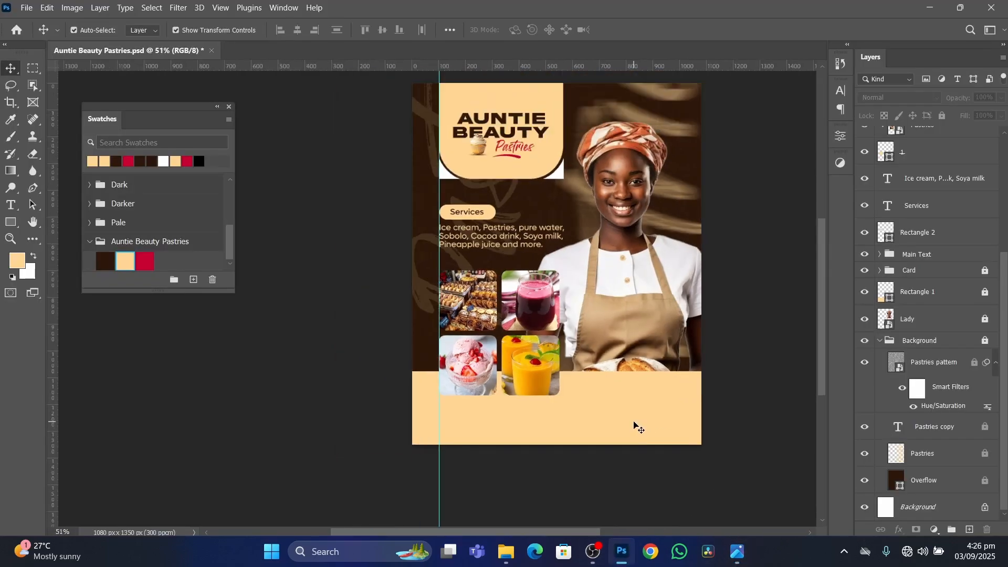
pyautogui.scroll(6, 633, 426)
pyautogui.press('u')
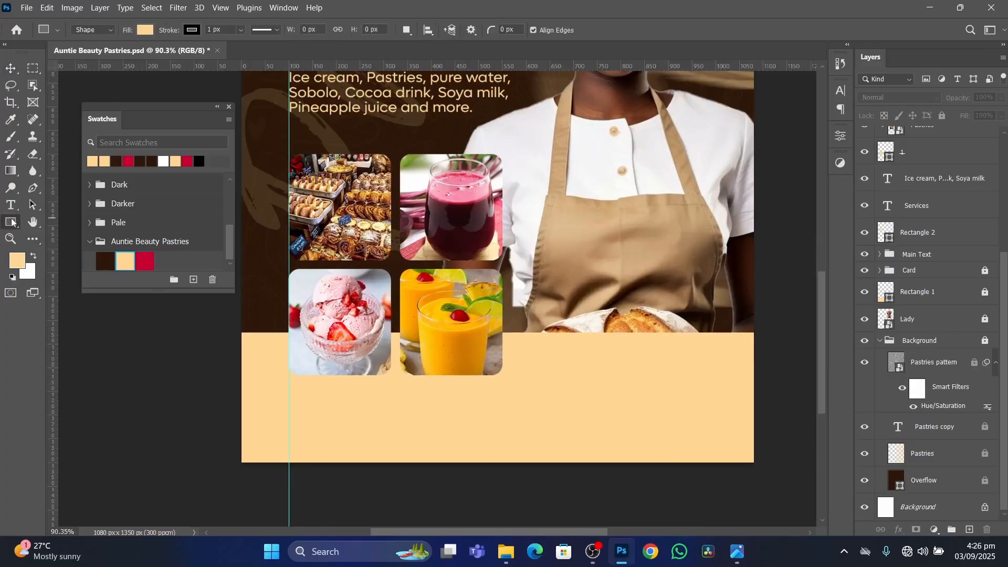
pyautogui.moveTo(534, 388); pyautogui.dragTo(722, 437)
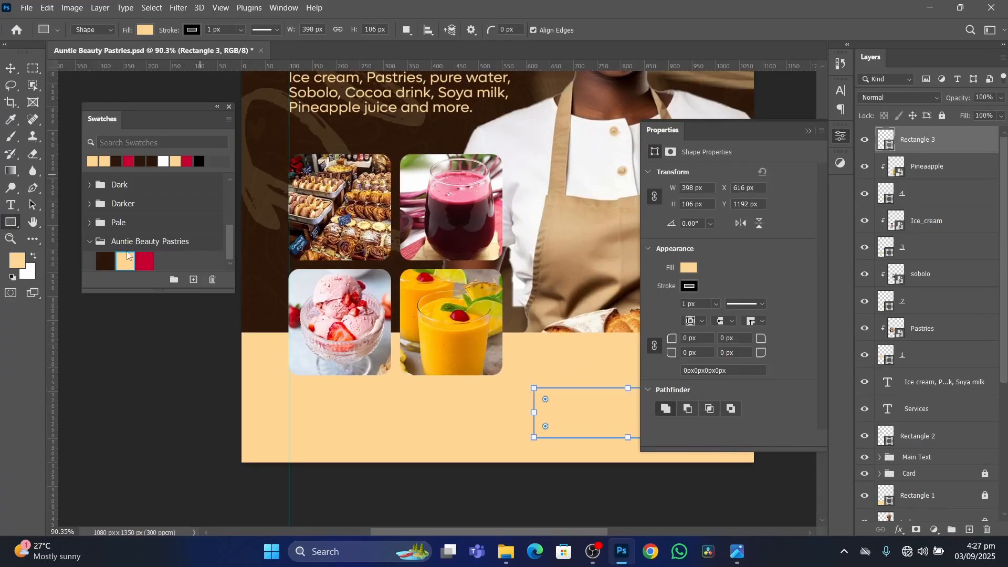
# Fill the new rectangle with the dark brown Auntie Beauty Pastries swatch and slightly round its corners.
pyautogui.click(106, 260)
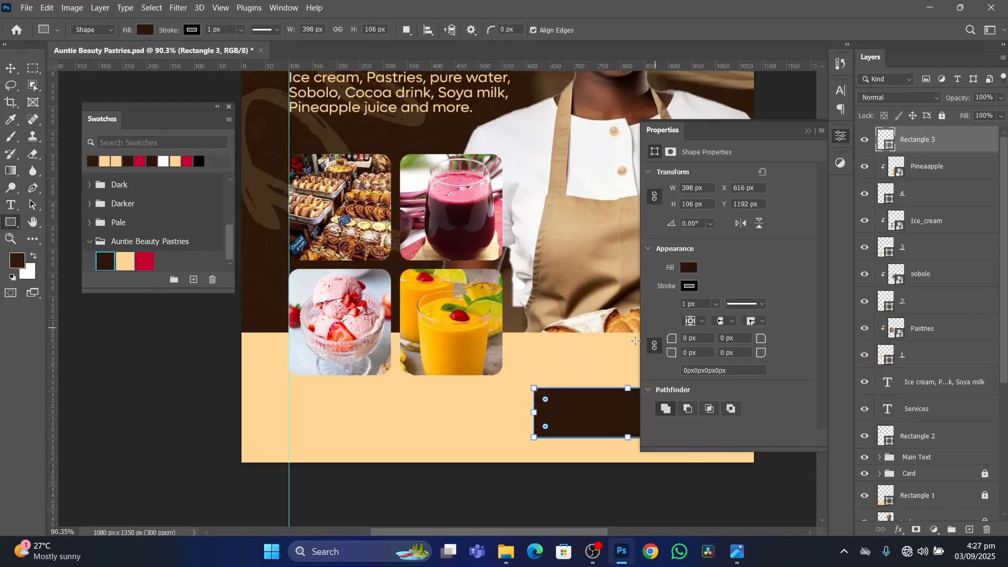
pyautogui.moveTo(545, 401); pyautogui.dragTo(546, 400)
pyautogui.click(809, 131)
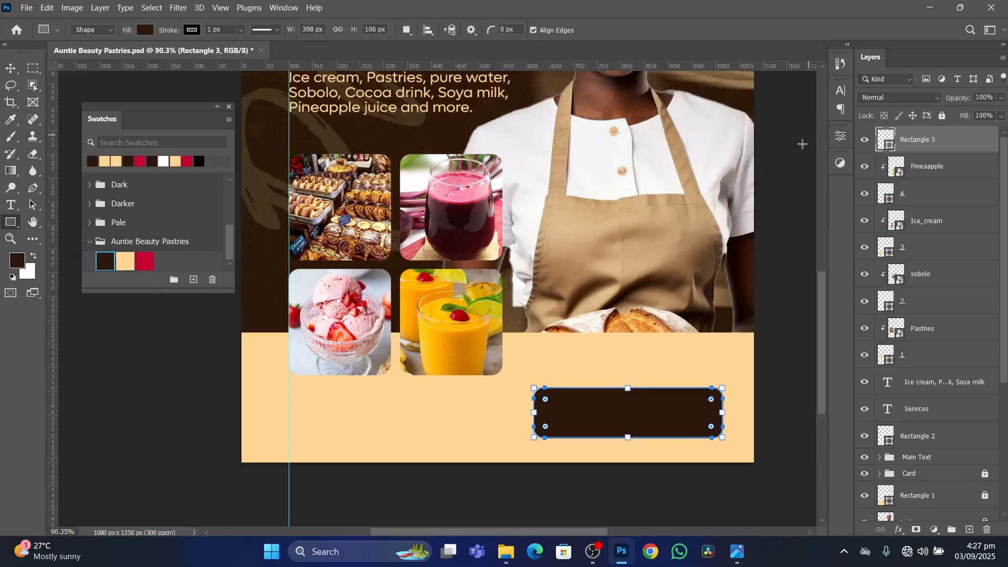
# Nudge the dark brown rounded rectangle slightly down within the cream band.
pyautogui.scroll(-3, 704, 395)
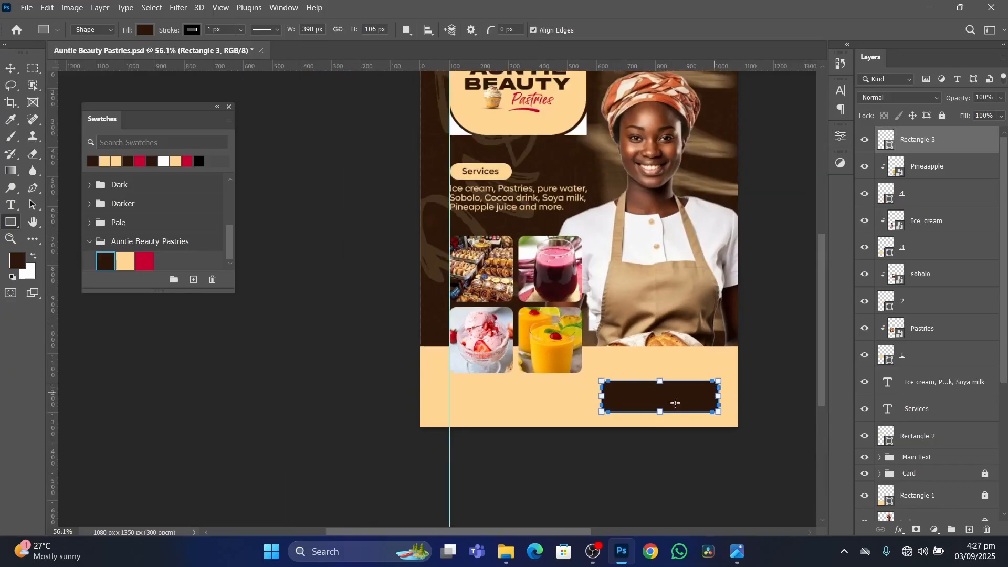
pyautogui.click(13, 68)
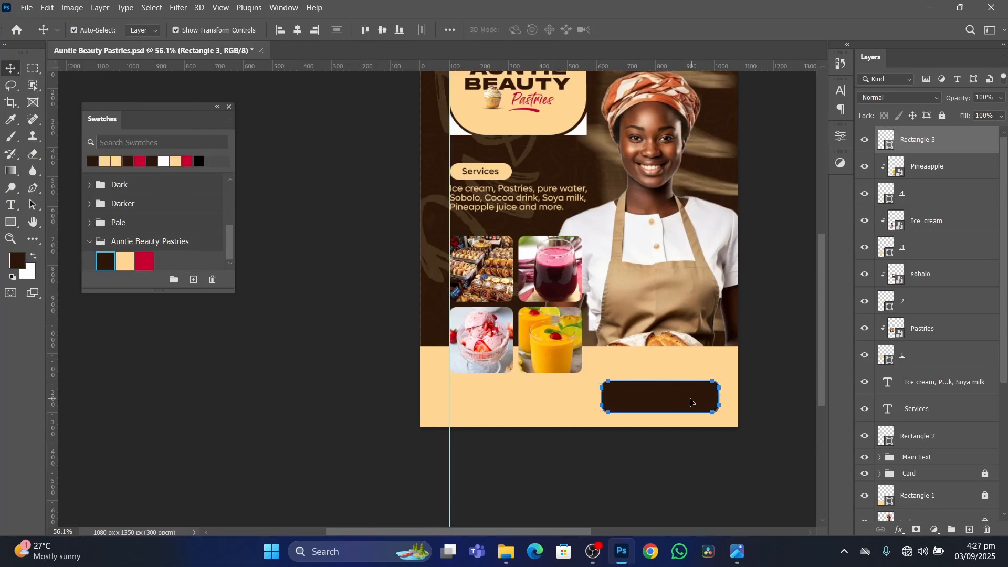
pyautogui.moveTo(691, 403)
pyautogui.mouseDown()
pyautogui.moveTo(692, 388)
pyautogui.moveTo(681, 405)
pyautogui.mouseUp()
pyautogui.click(791, 397)
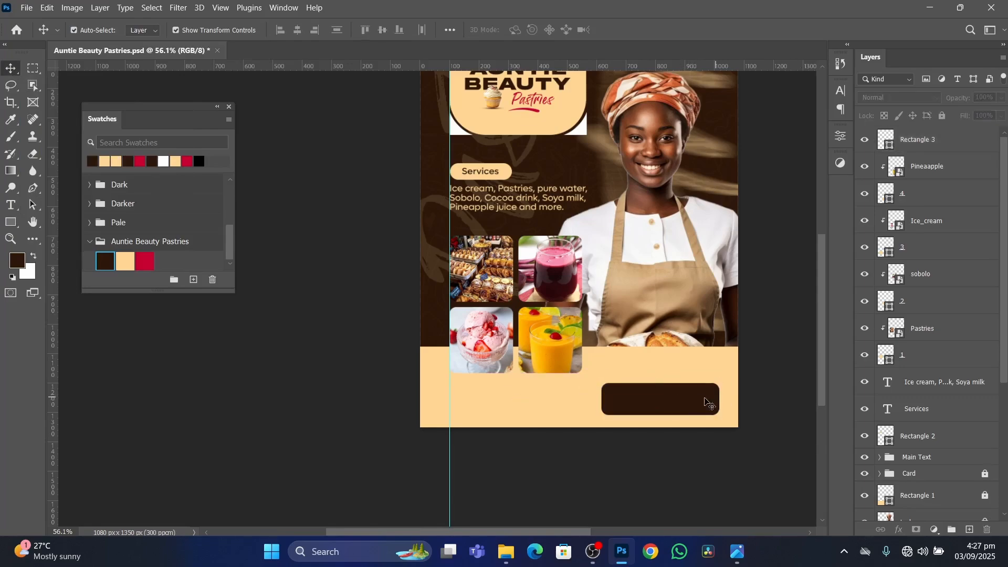
pyautogui.scroll(3, 704, 403)
pyautogui.scroll(-4, 664, 406)
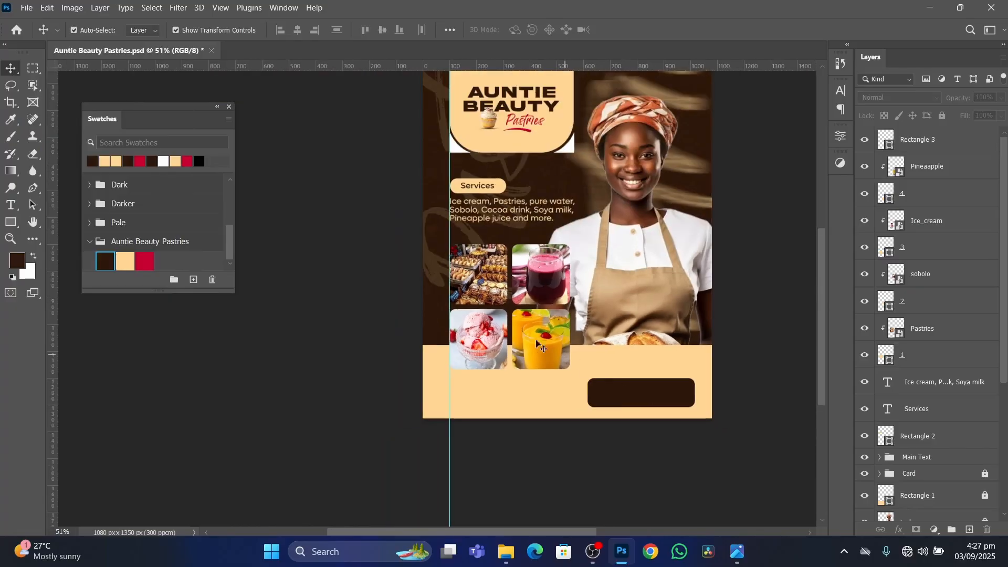
# Check the reference flyer, then duplicate the services list text into the cream band beside the dark box and colour the copy dark brown.
pyautogui.click(737, 552)
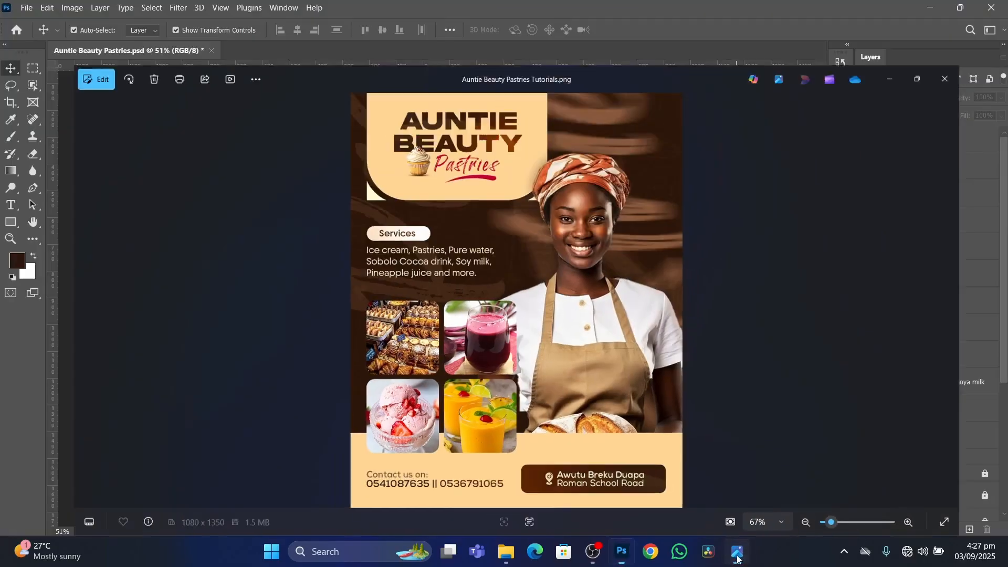
pyautogui.click(737, 553)
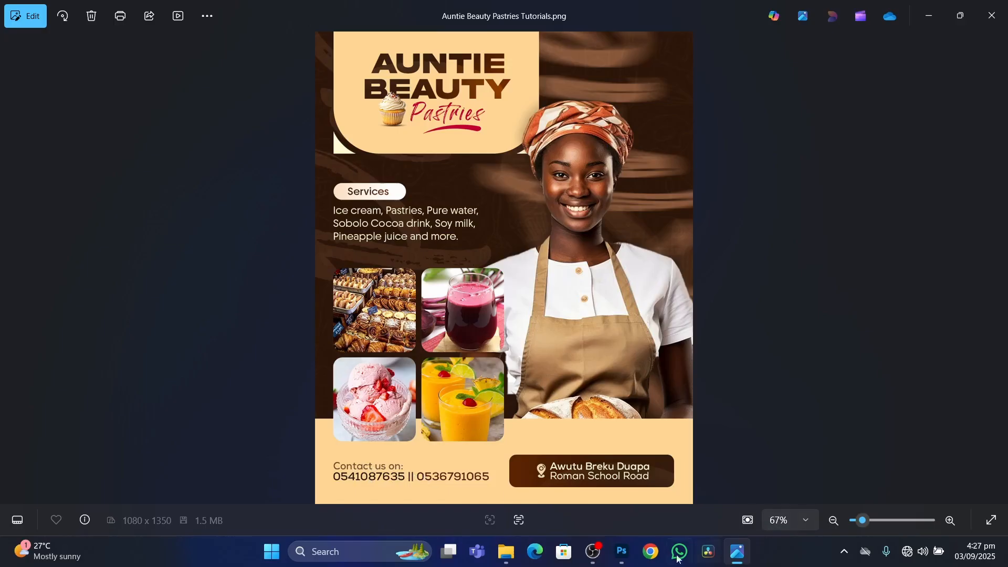
pyautogui.click(622, 551)
pyautogui.click(518, 212)
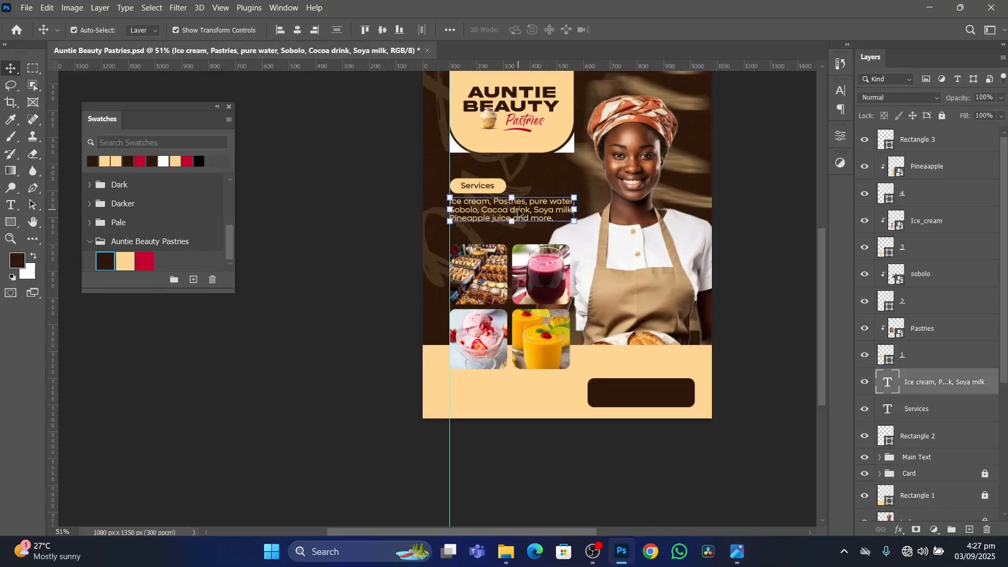
pyautogui.scroll(4, 519, 212)
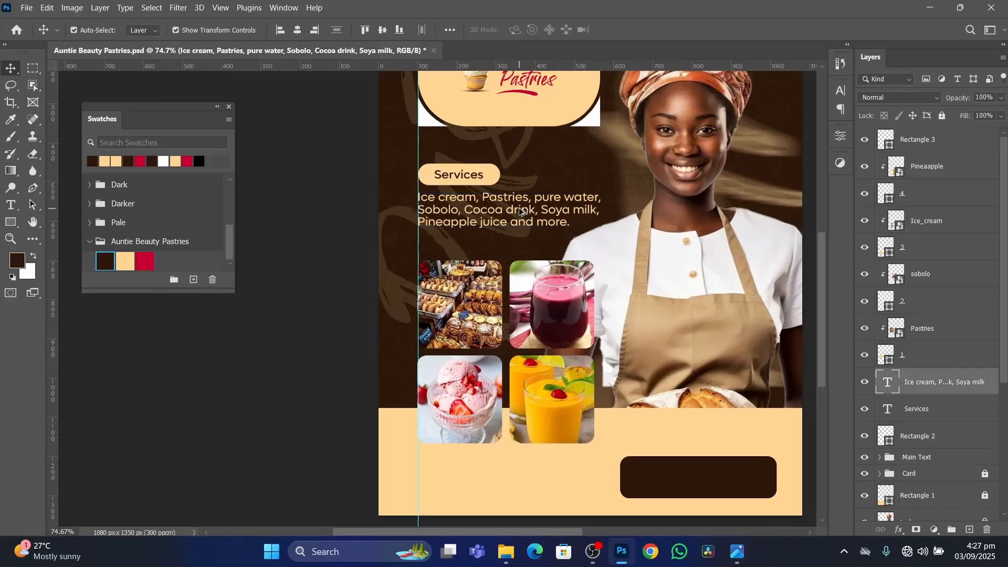
pyautogui.moveTo(521, 212); pyautogui.dragTo(524, 475)
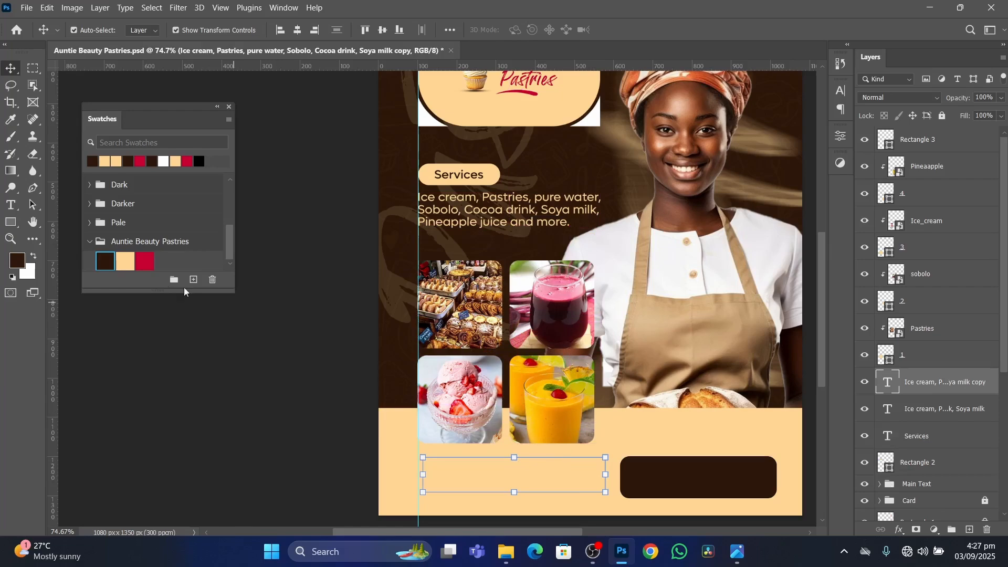
pyautogui.click(104, 254)
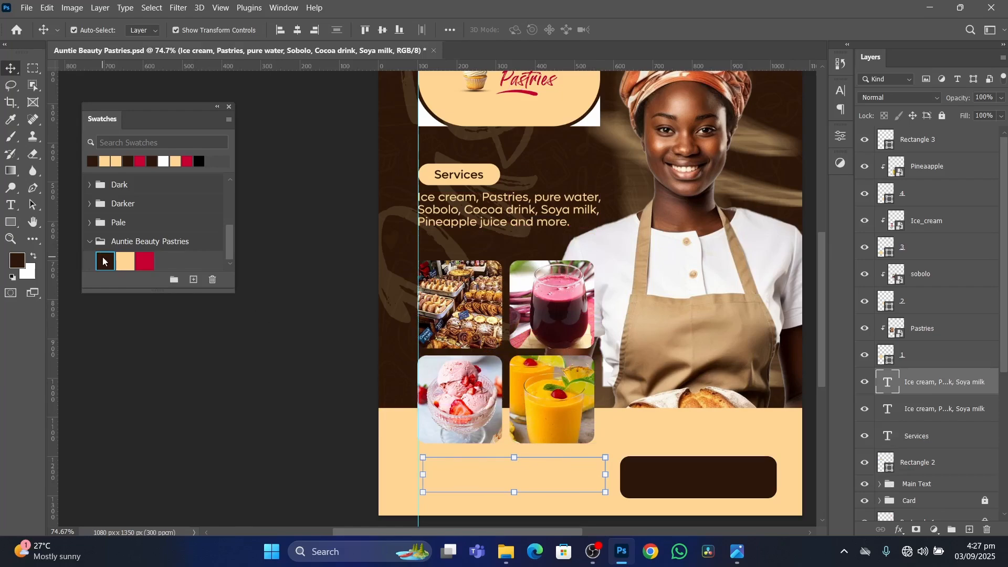
# Move the dark brown services text copy in the cream band so its left edge meets the vertical guide.
pyautogui.click(291, 461)
pyautogui.scroll(3, 688, 413)
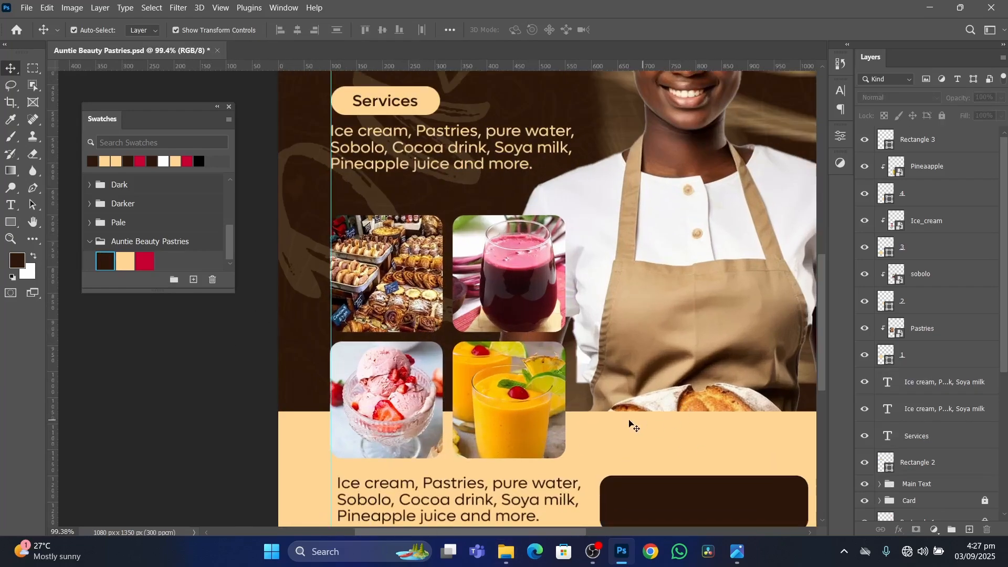
pyautogui.moveTo(628, 409); pyautogui.dragTo(625, 257)
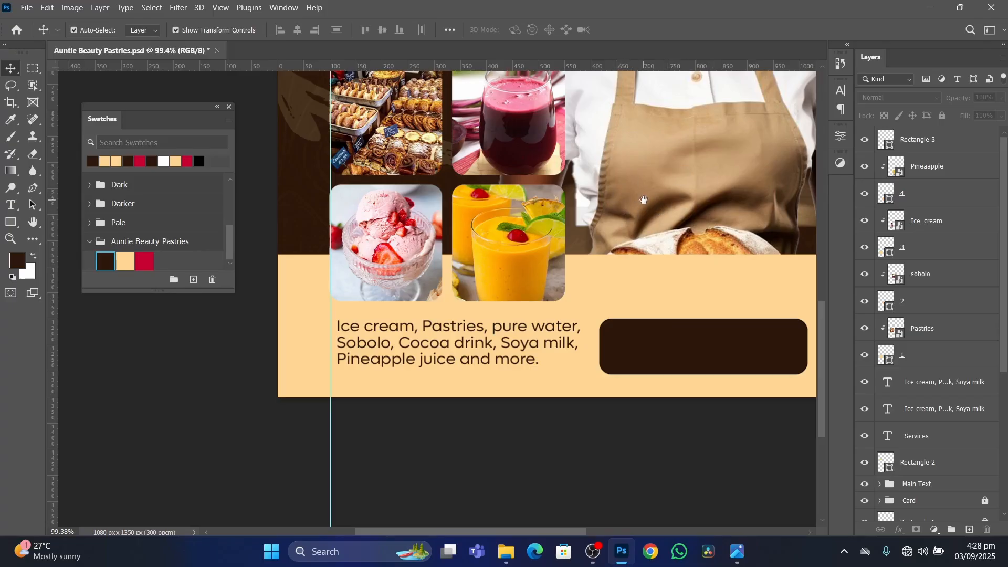
pyautogui.scroll(6, 653, 173)
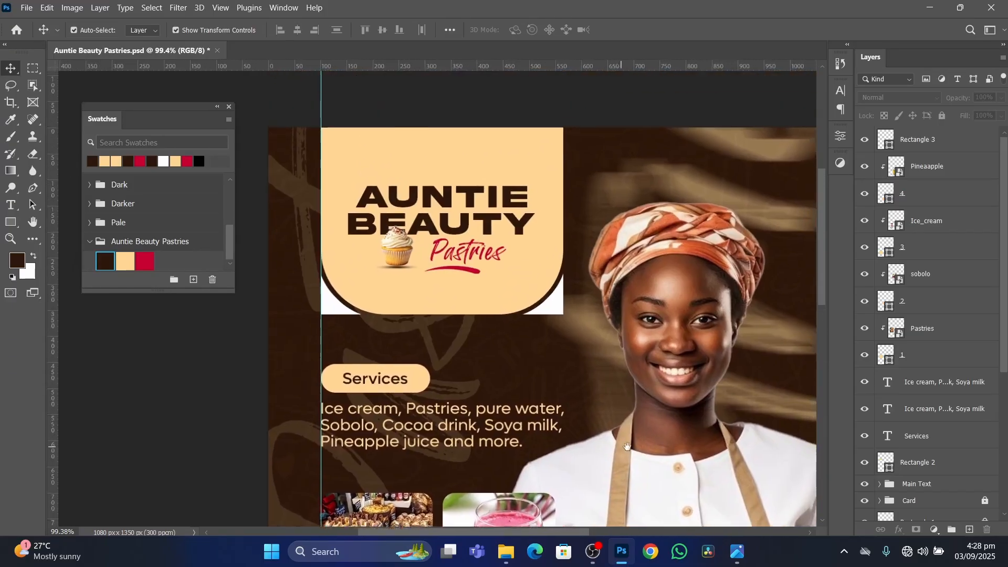
pyautogui.scroll(-11, 608, 261)
pyautogui.scroll(6, 630, 148)
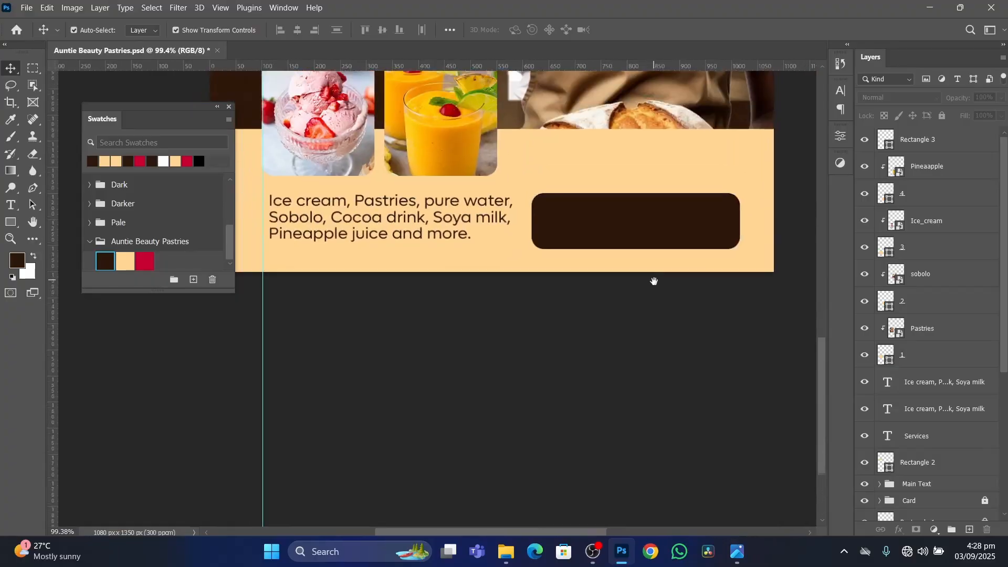
pyautogui.scroll(3, 461, 408)
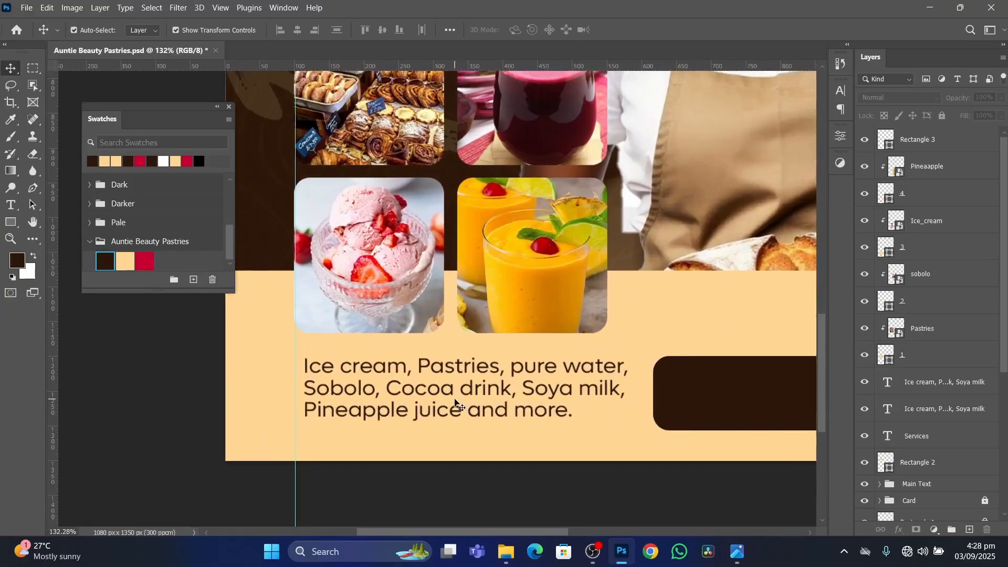
pyautogui.moveTo(490, 386); pyautogui.dragTo(484, 389)
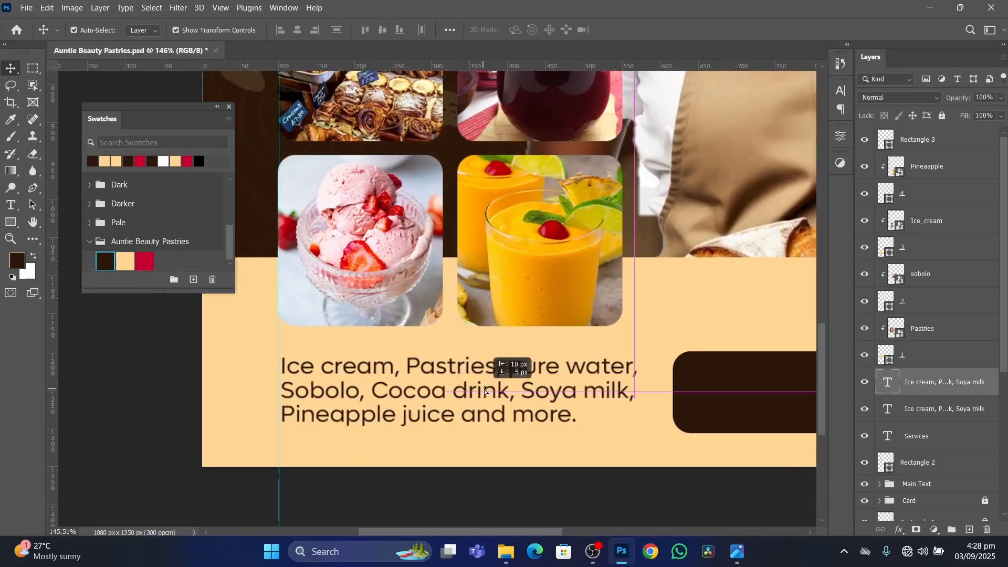
# Replace the dark brown services text copy in the cream band with "Contact us on:".
pyautogui.doubleClick(484, 389)
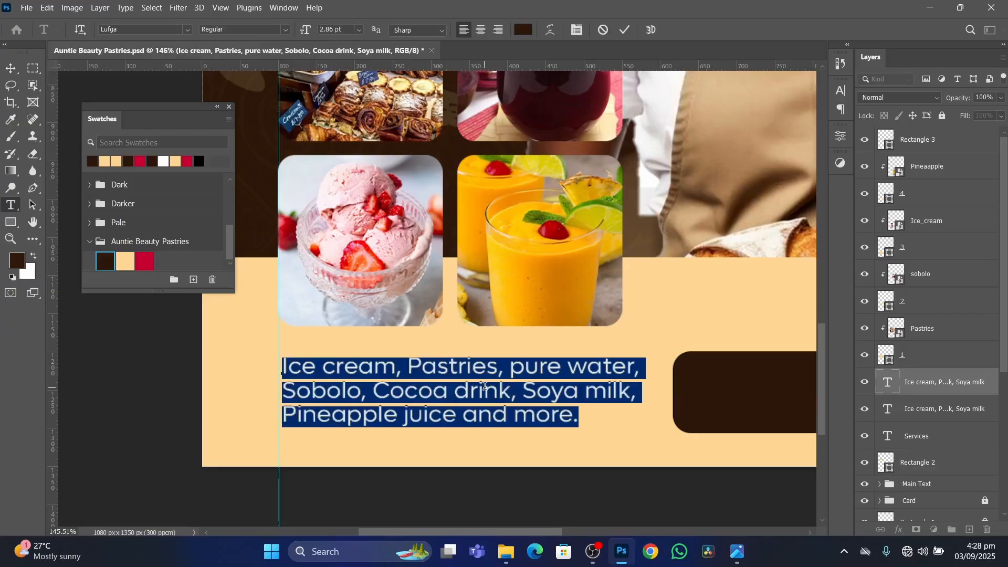
pyautogui.write('Conta')
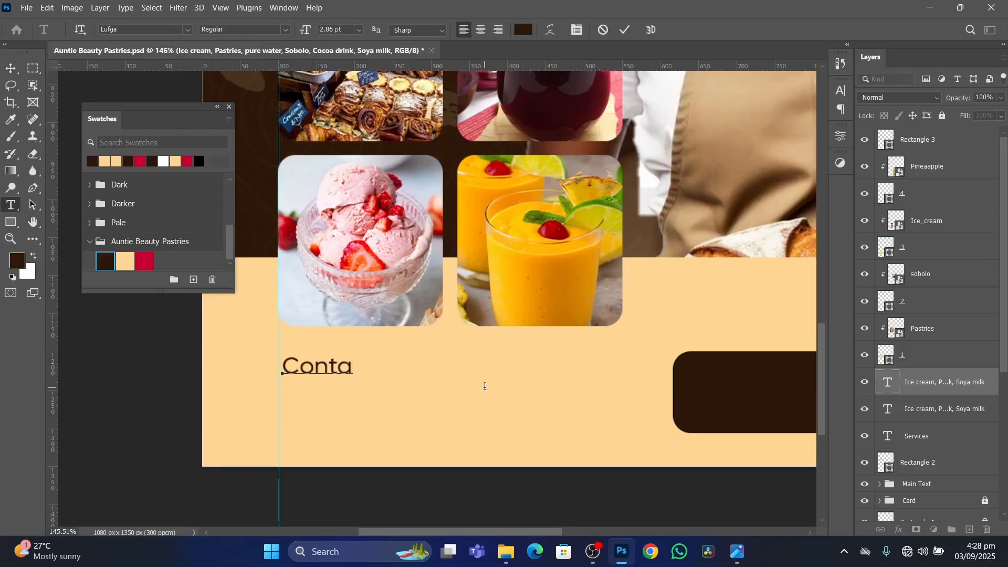
pyautogui.write('ct us on:')
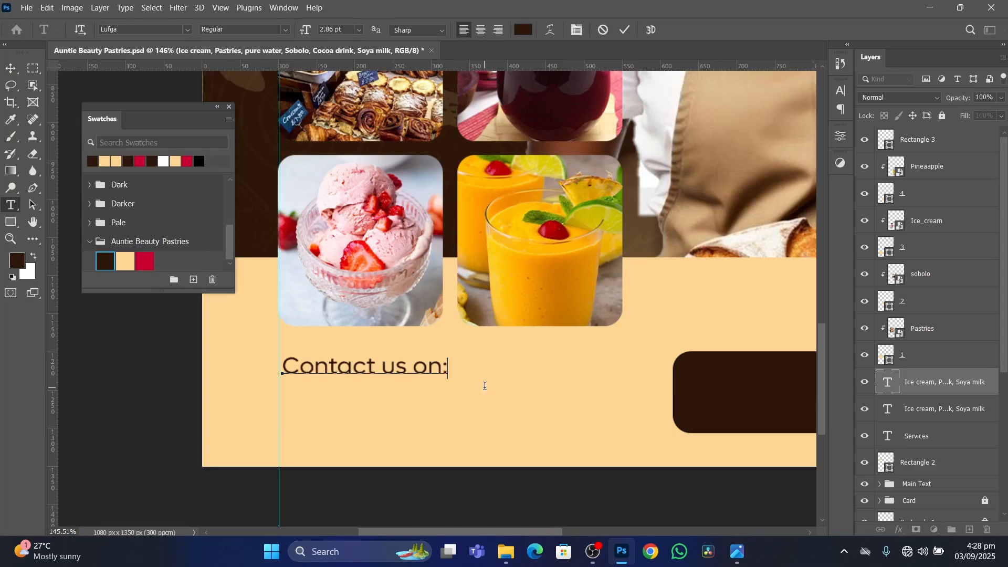
pyautogui.click(625, 30)
pyautogui.press('v')
# Align "Contact us on:" to the guide, duplicate it directly below, and replace the copy's text with the two phone numbers separated by "||".
pyautogui.scroll(-3, 450, 364)
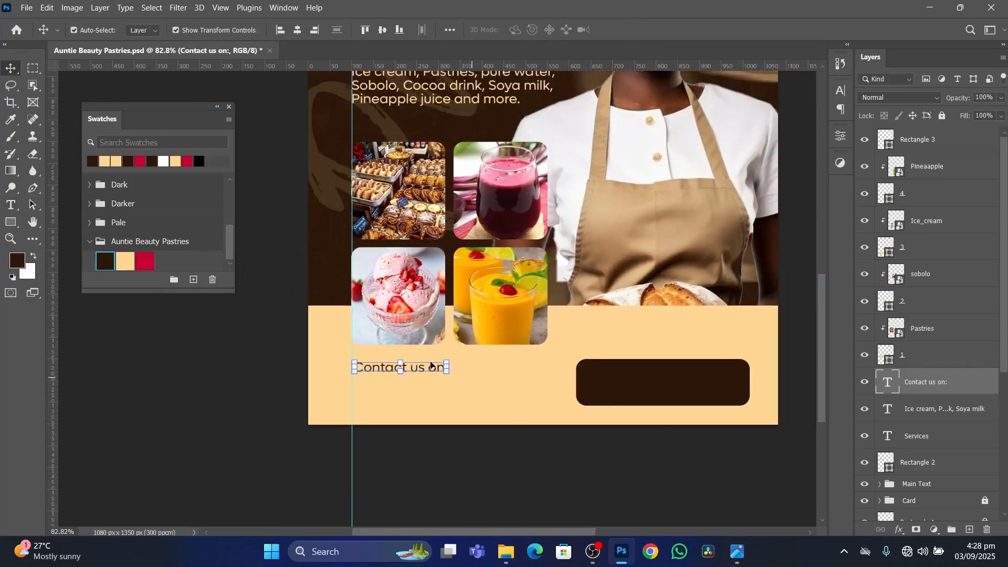
pyautogui.moveTo(421, 373); pyautogui.dragTo(417, 389)
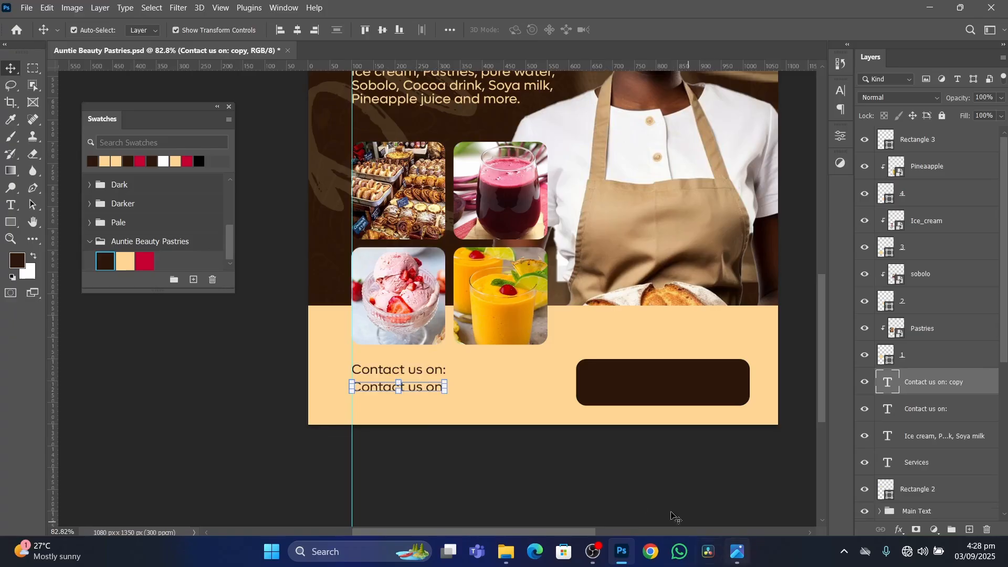
pyautogui.doubleClick(432, 390)
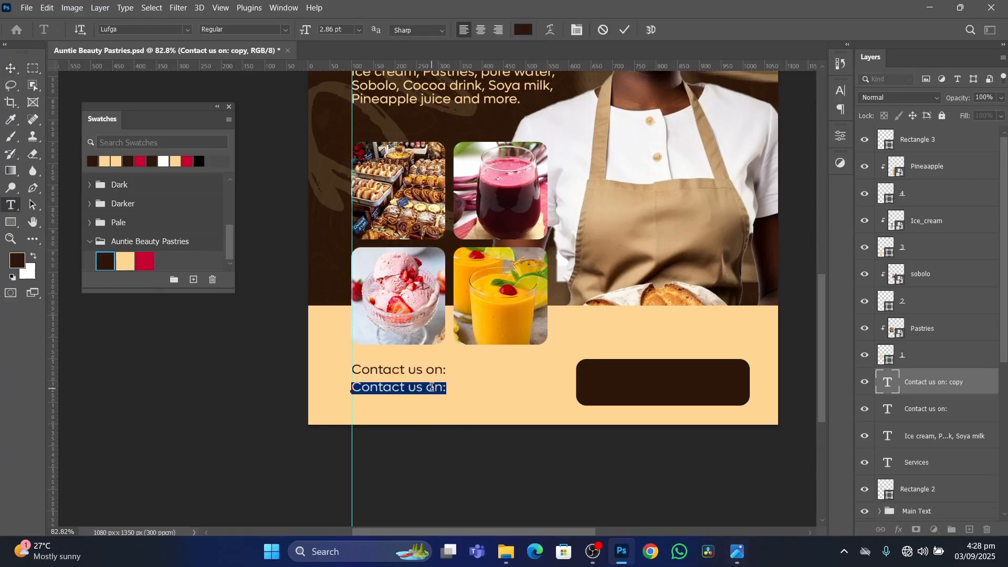
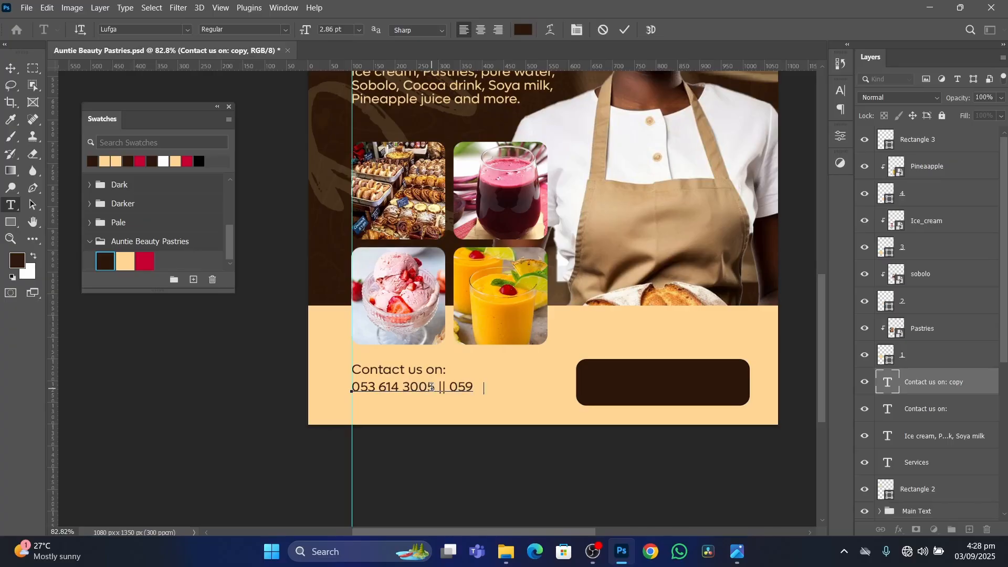
# Set the font of the whole phone number line to Nexa-Bold.
pyautogui.hotkey('ctrl', 'a')
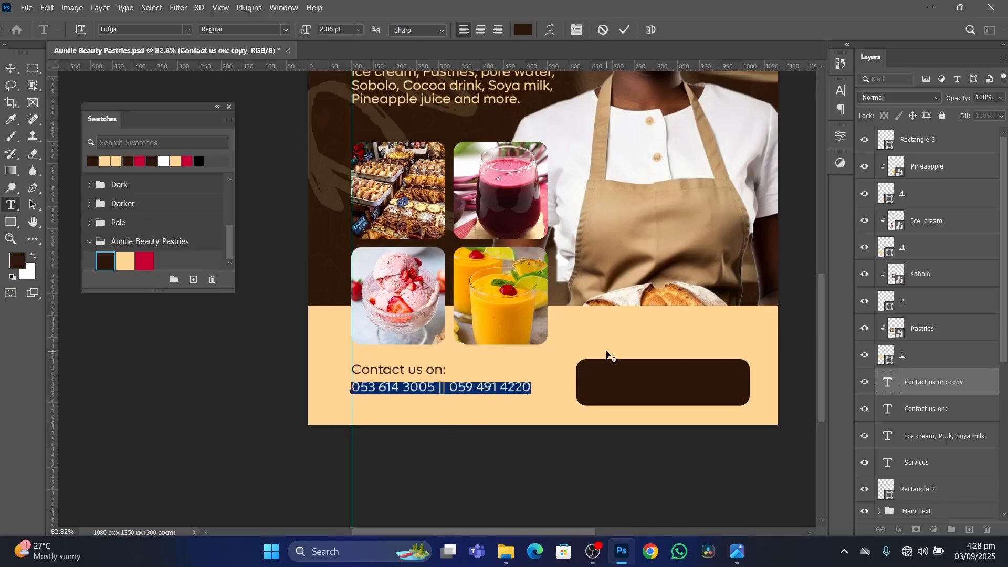
pyautogui.click(283, 30)
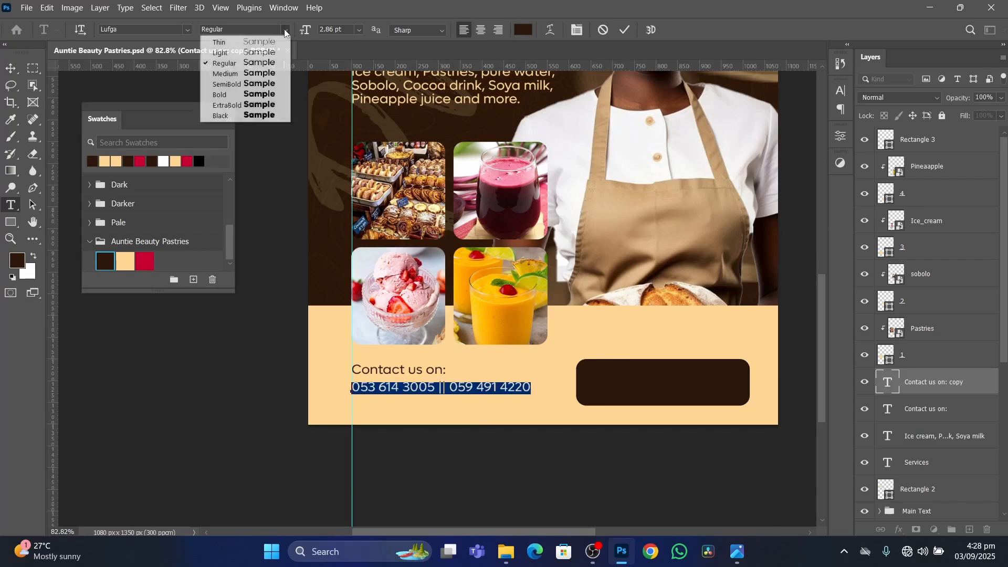
pyautogui.click(284, 29)
pyautogui.click(188, 29)
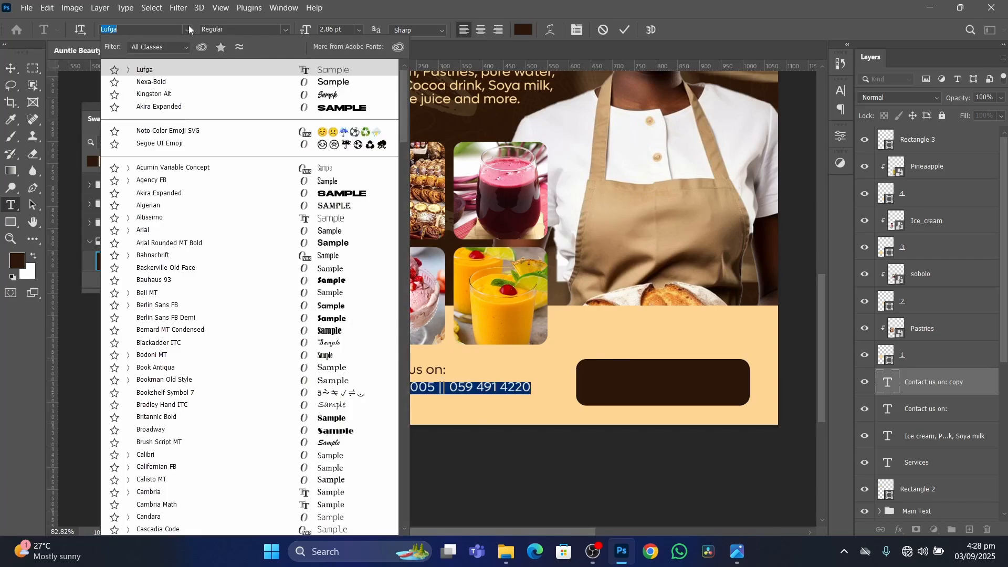
pyautogui.write('nexa')
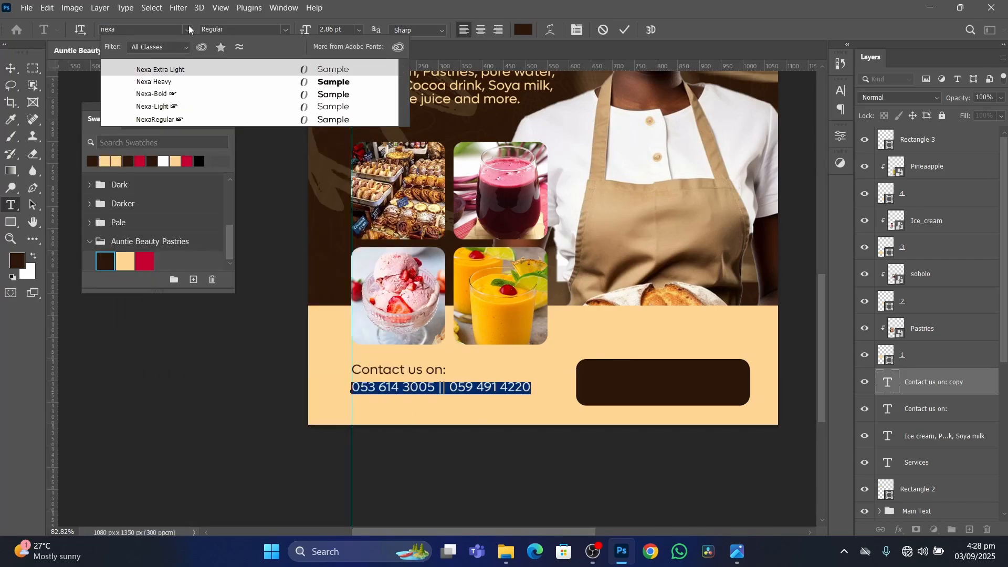
pyautogui.press('Down')
pyautogui.press('Down')
pyautogui.press('Down')
pyautogui.press('Return')
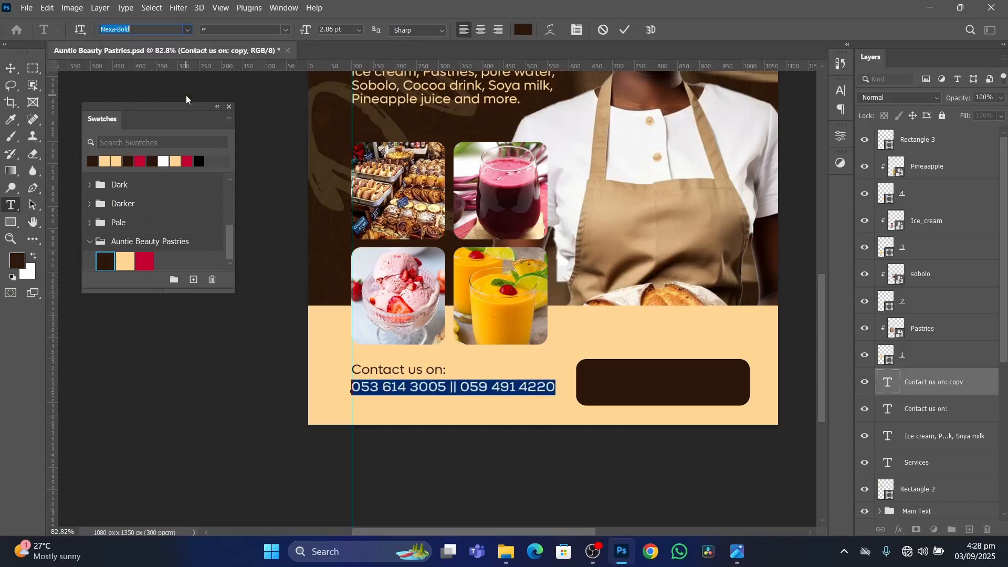
pyautogui.click(625, 30)
pyautogui.press('v')
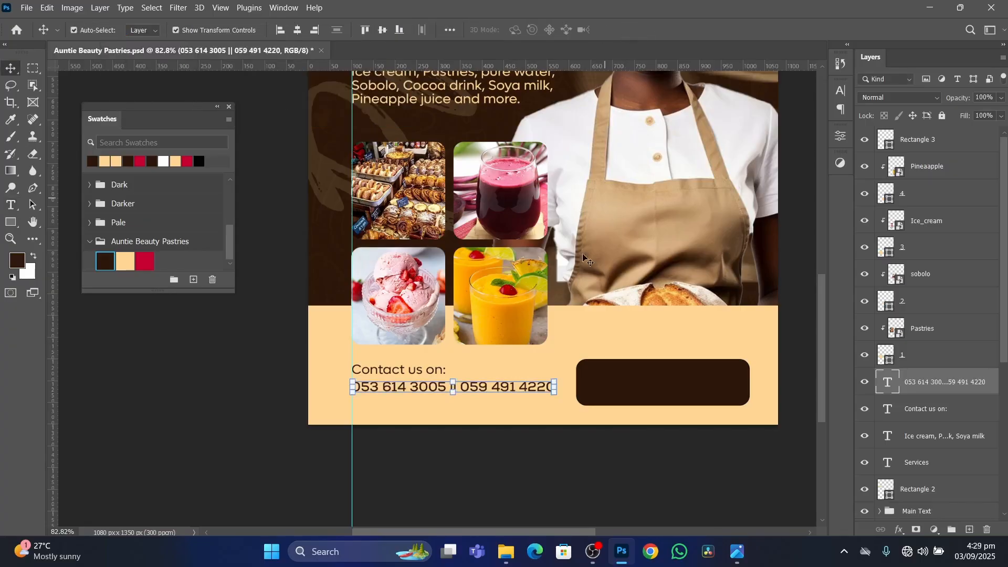
# Remove the spaces inside both phone numbers, keeping the "||" separator between them.
pyautogui.doubleClick(517, 387)
pyautogui.hotkey('ctrl', 'a')
pyautogui.click(495, 387)
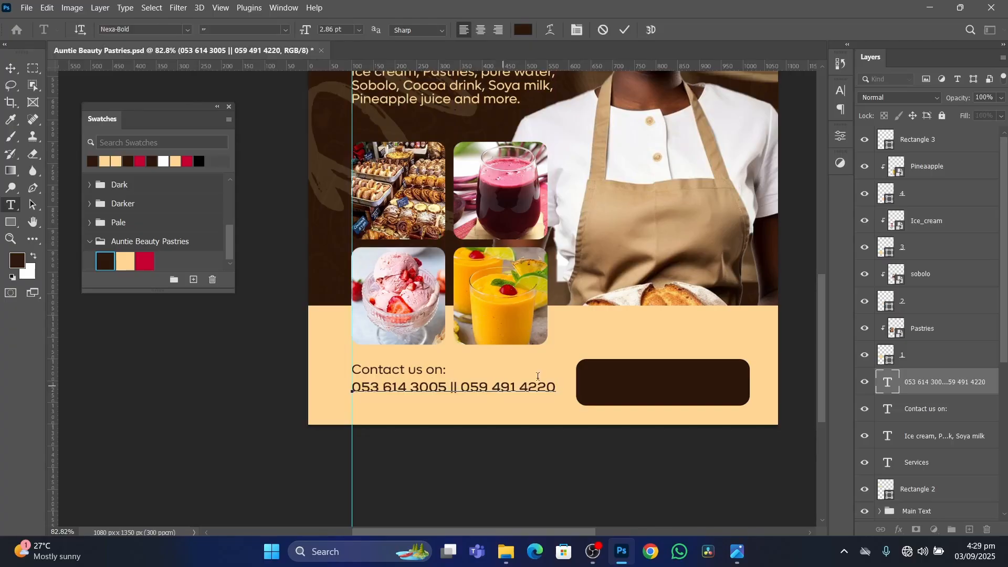
pyautogui.press('BackSpace')
pyautogui.click(516, 387)
pyautogui.press('BackSpace')
pyautogui.click(412, 387)
pyautogui.press('BackSpace')
pyautogui.click(385, 387)
pyautogui.press('BackSpace')
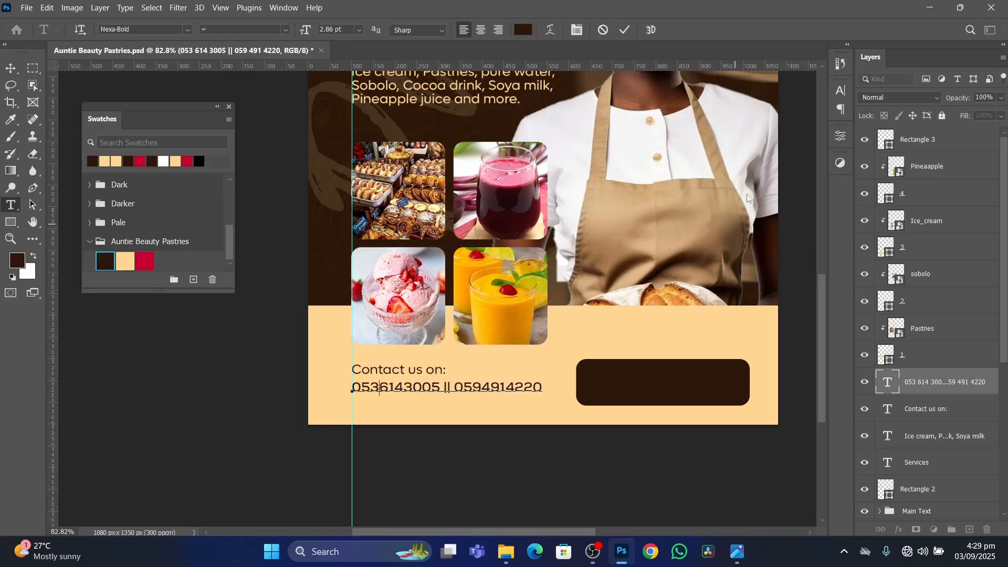
pyautogui.click(624, 31)
pyautogui.press('v')
# Nudge the "Contact us on:" line slightly down, closer to the phone number line.
pyautogui.scroll(-2, 509, 467)
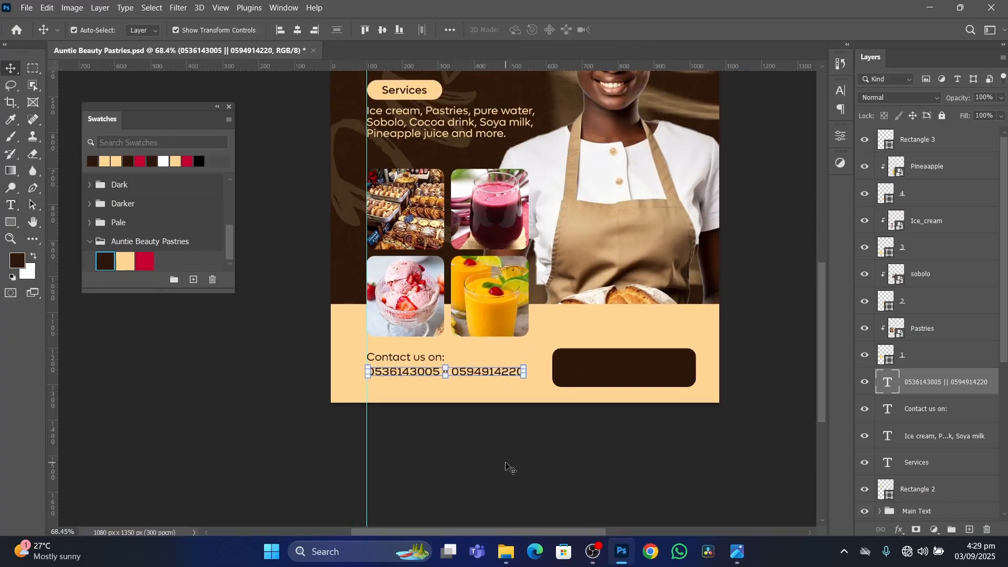
pyautogui.click(504, 463)
pyautogui.scroll(3, 463, 410)
pyautogui.click(412, 351)
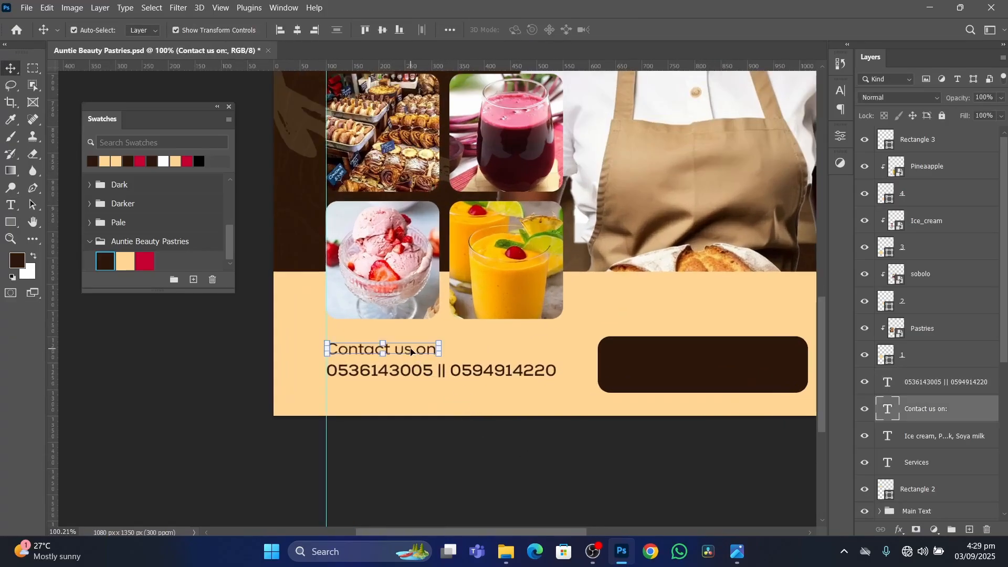
pyautogui.press('Down')
pyautogui.press('Down')
pyautogui.press('Down')
pyautogui.press('Down')
pyautogui.press('Down')
# Check the contact text on the reference flyer, then scale the "Contact us on:" line down to about 92%.
pyautogui.click(738, 551)
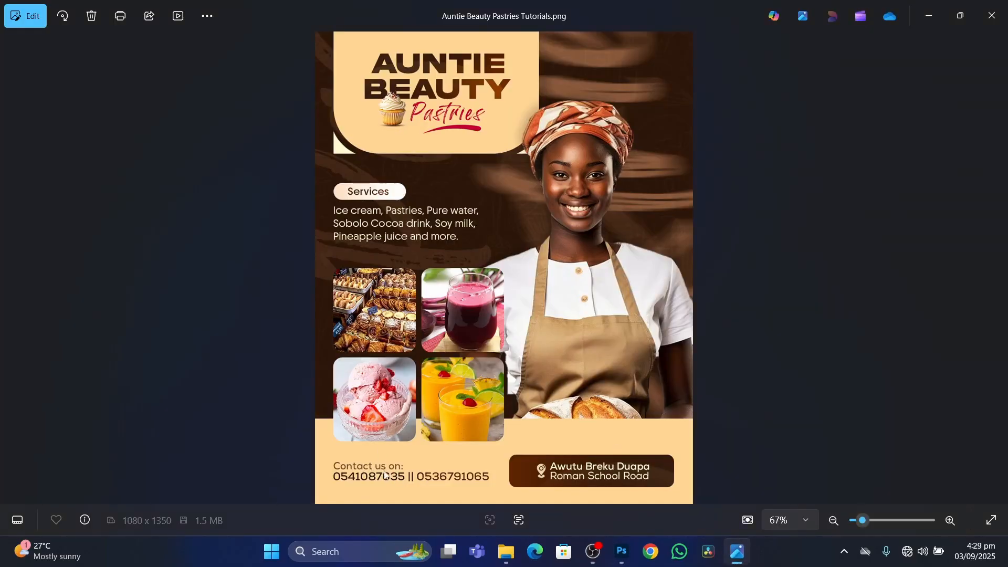
pyautogui.click(622, 552)
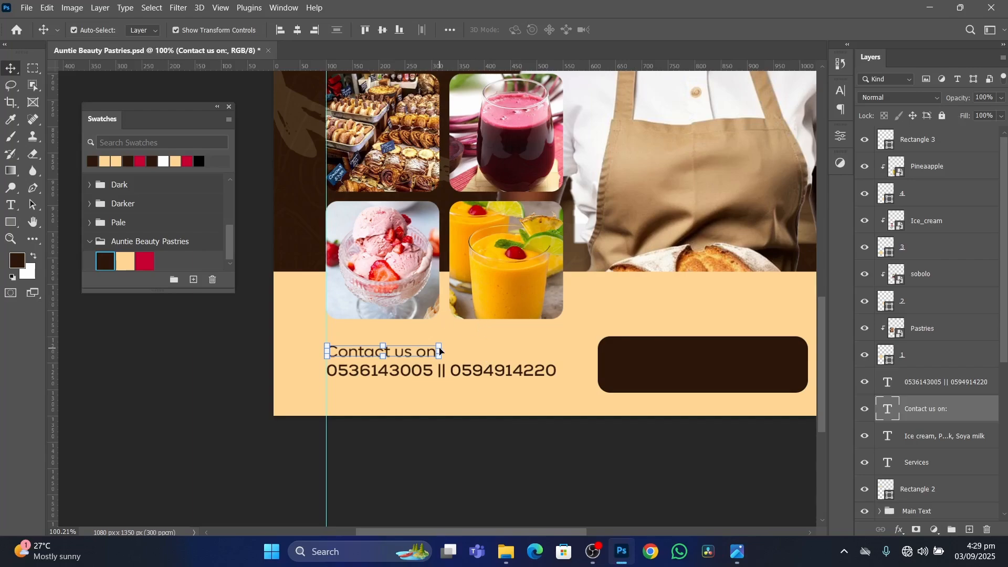
pyautogui.moveTo(440, 351); pyautogui.dragTo(432, 350)
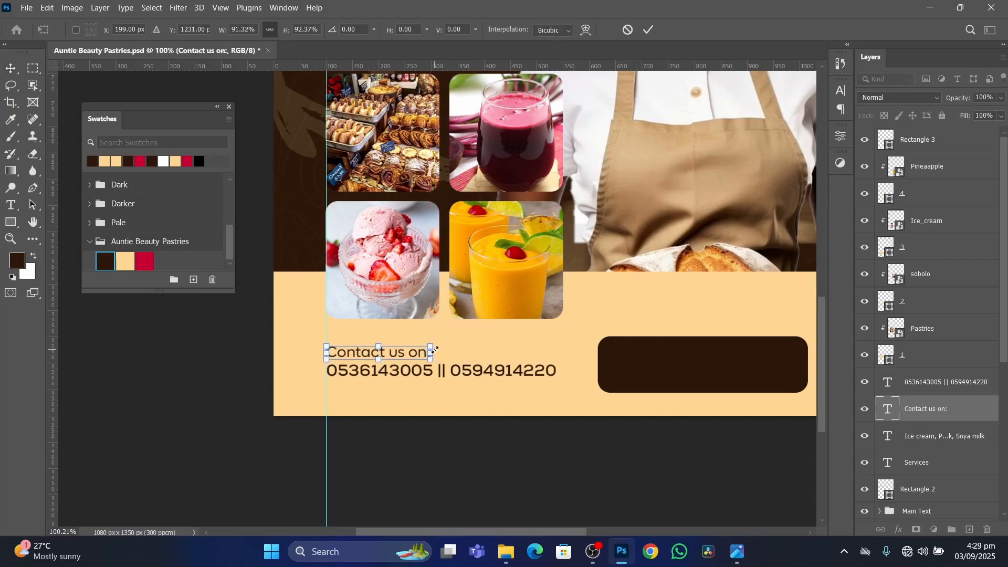
pyautogui.press('Return')
pyautogui.click(520, 374)
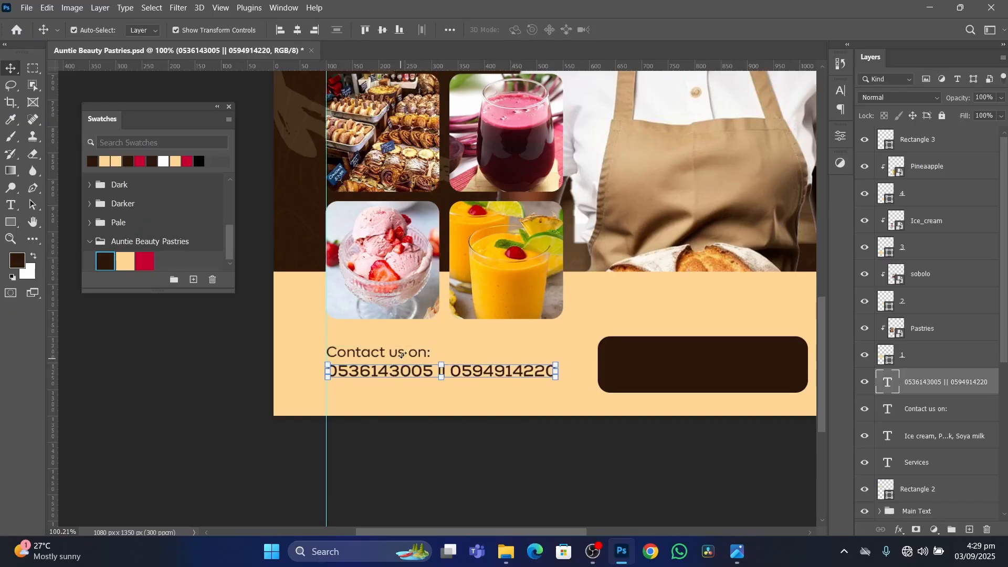
pyautogui.click(191, 361)
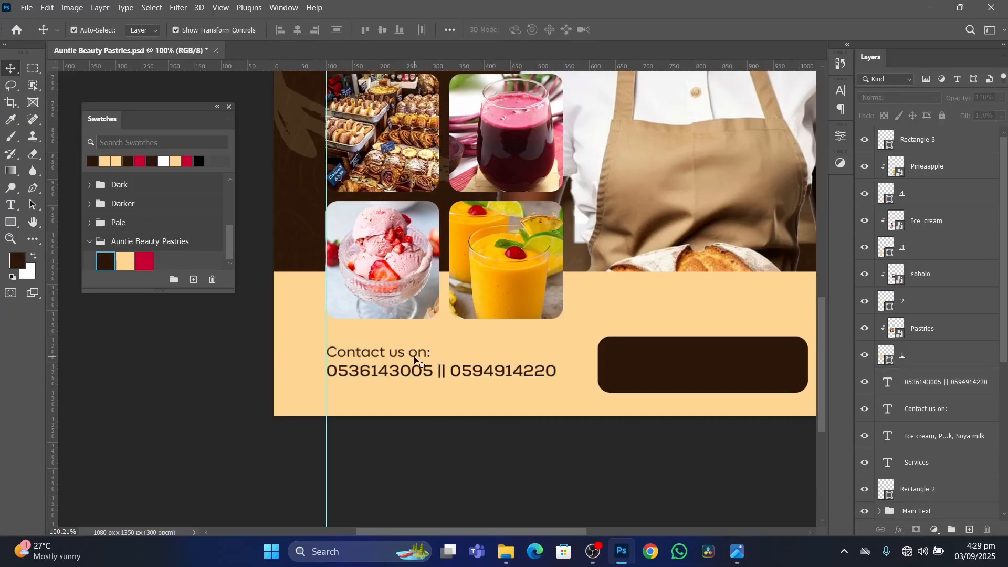
# Set the opacity of the "Contact us on:" text layer to 70%.
pyautogui.click(418, 358)
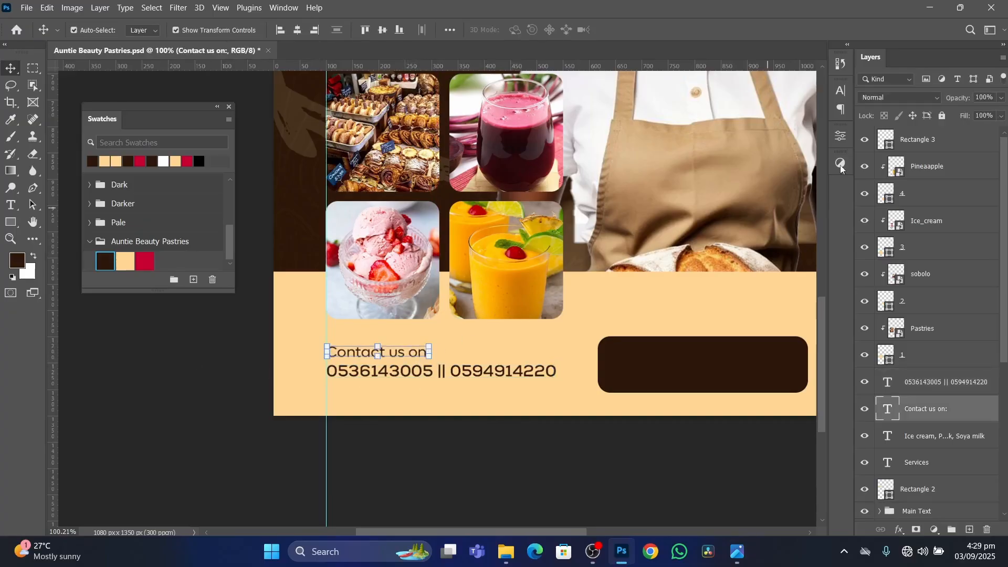
pyautogui.click(992, 97)
pyautogui.write('70')
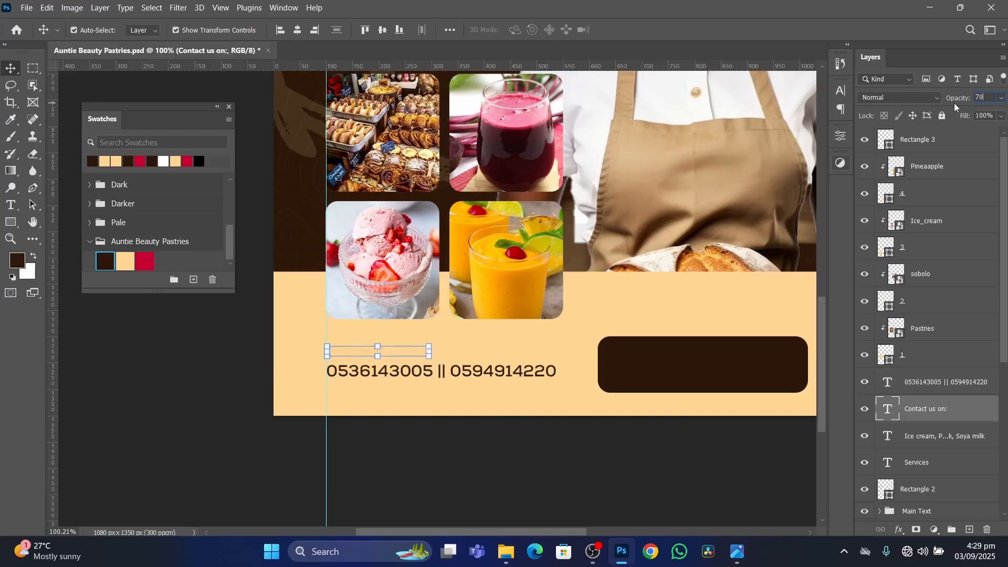
pyautogui.click(201, 388)
pyautogui.scroll(-7, 354, 305)
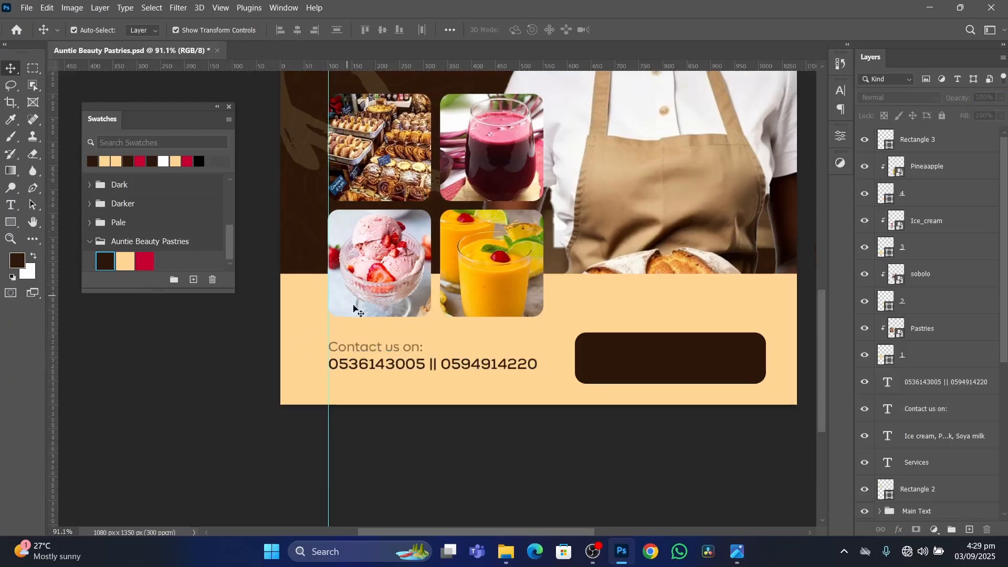
# Try duplicating the phone number line onto the dark brown address box, and undo the copy.
pyautogui.scroll(4, 475, 373)
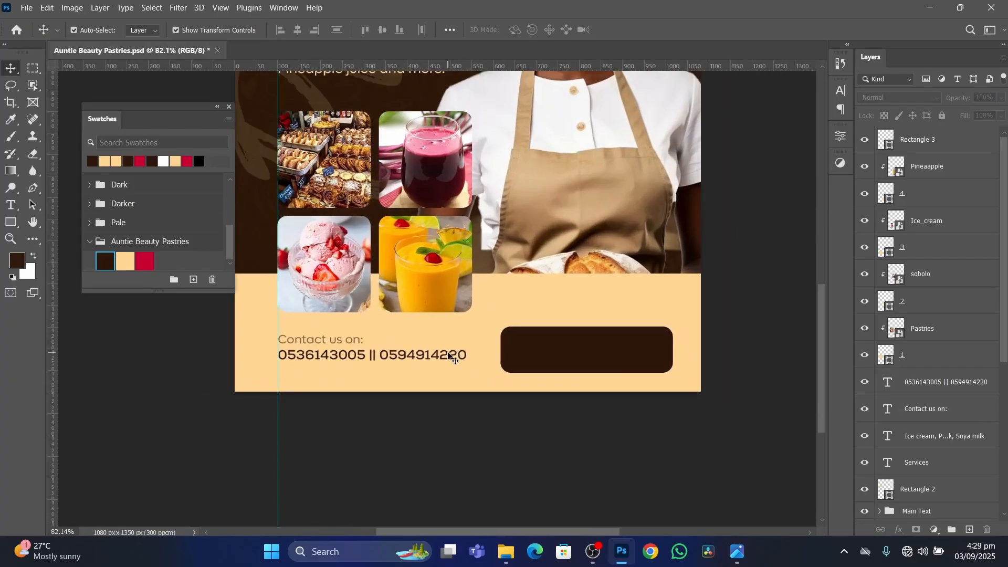
pyautogui.click(418, 358)
pyautogui.moveTo(416, 359); pyautogui.dragTo(689, 355)
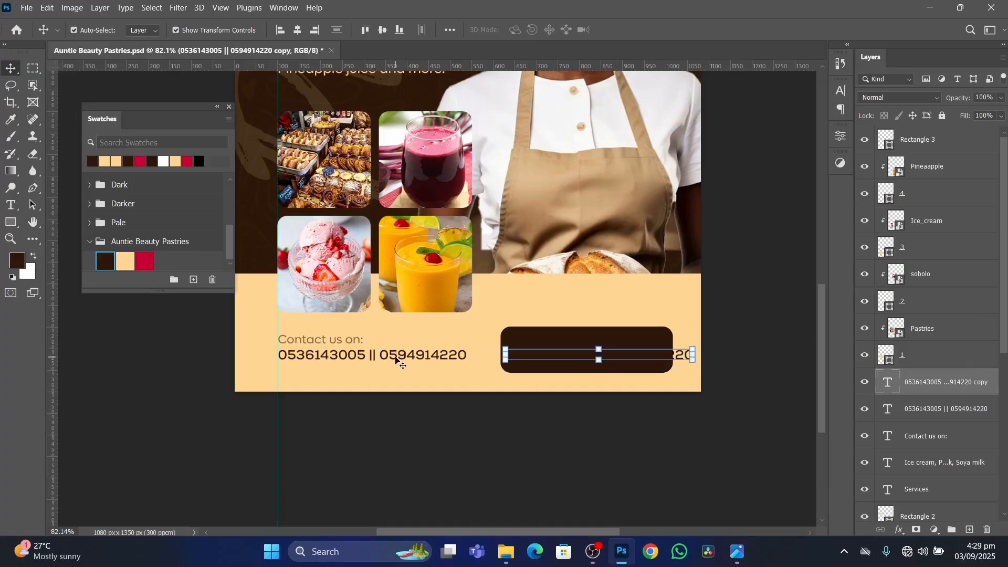
pyautogui.hotkey('ctrl', 'z')
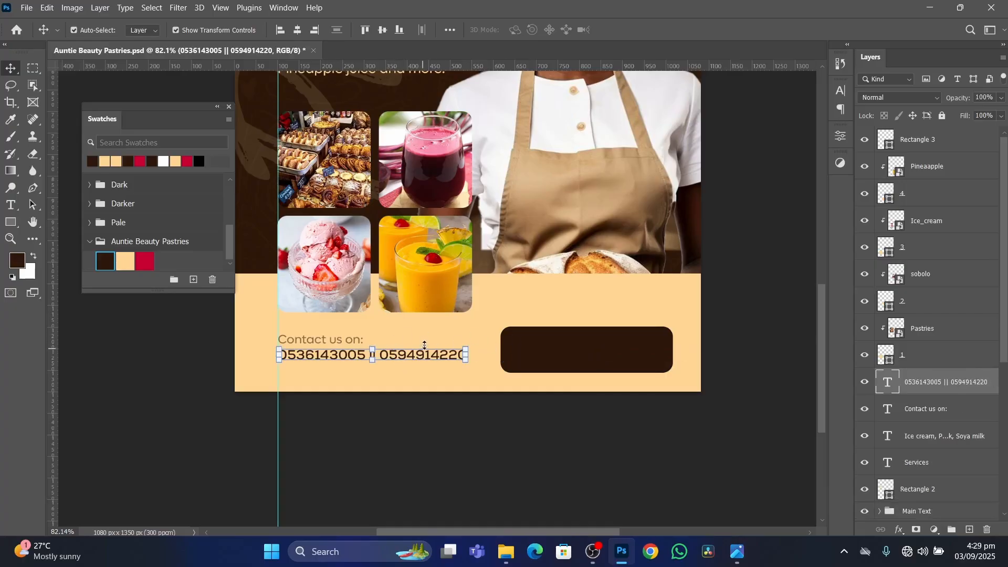
# Duplicate the phone number line, bring the copy to the top of the layer stack, recolour it cream and move it onto the dark brown box.
pyautogui.moveTo(426, 359); pyautogui.dragTo(426, 378)
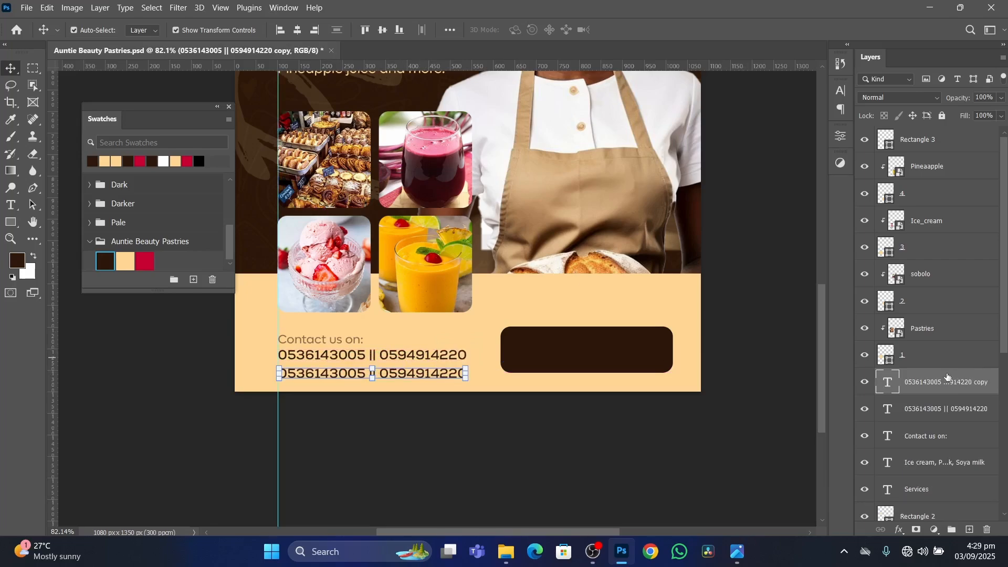
pyautogui.moveTo(948, 377); pyautogui.dragTo(922, 136)
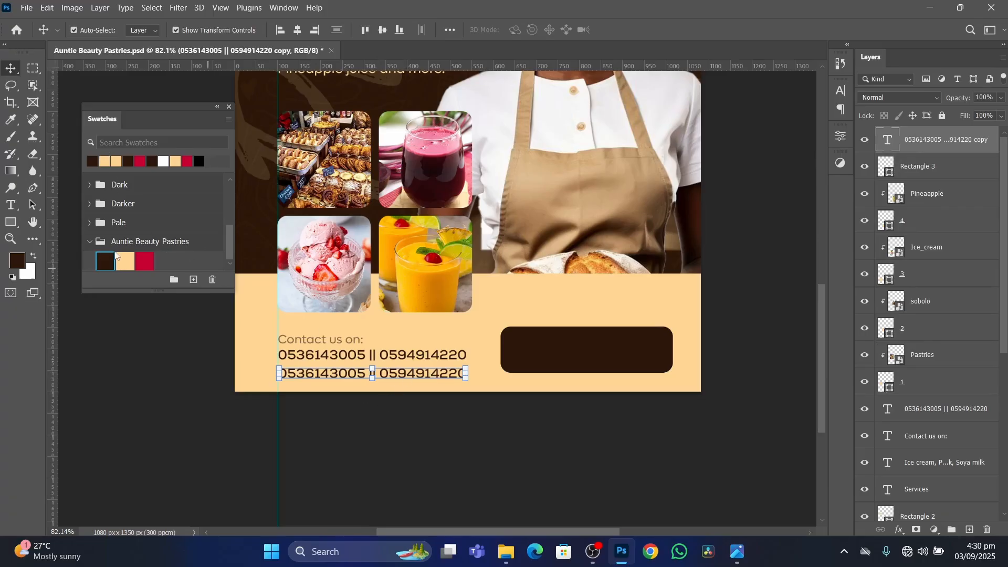
pyautogui.click(126, 259)
pyautogui.moveTo(407, 377); pyautogui.dragTo(630, 350)
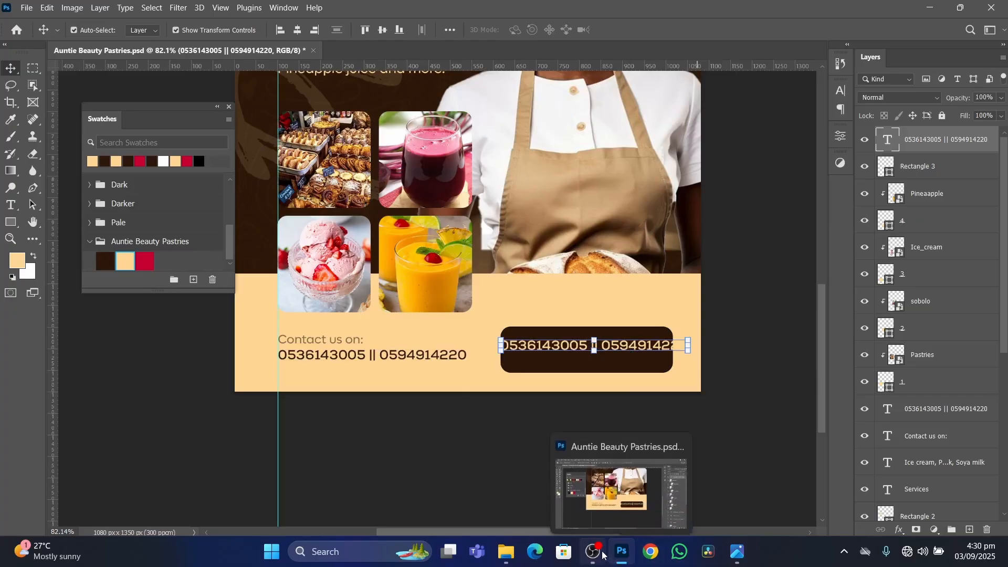
# Check the address box on the reference flyer, then replace the copied phone numbers with two place names and shift the text right inside the box.
pyautogui.click(734, 550)
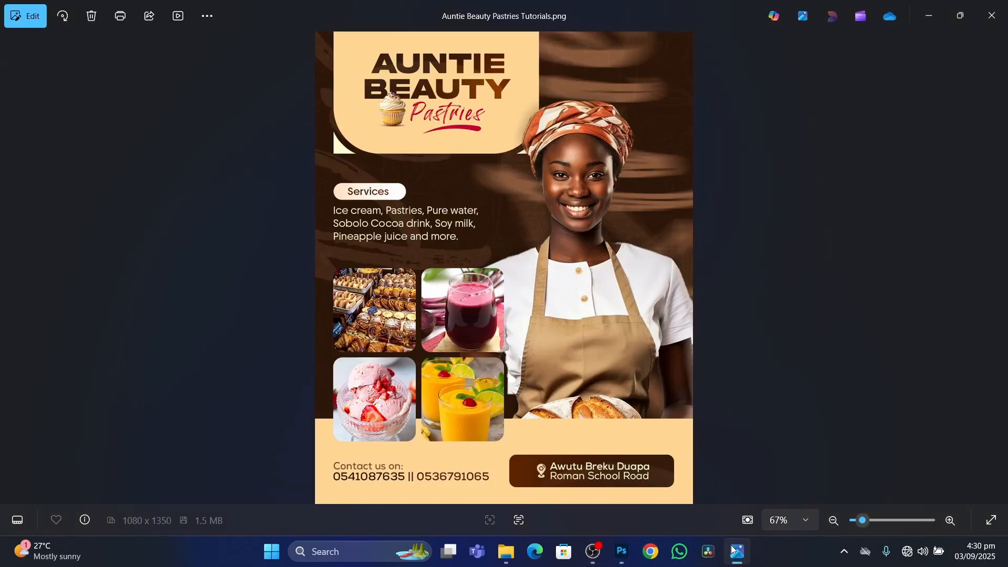
pyautogui.click(734, 550)
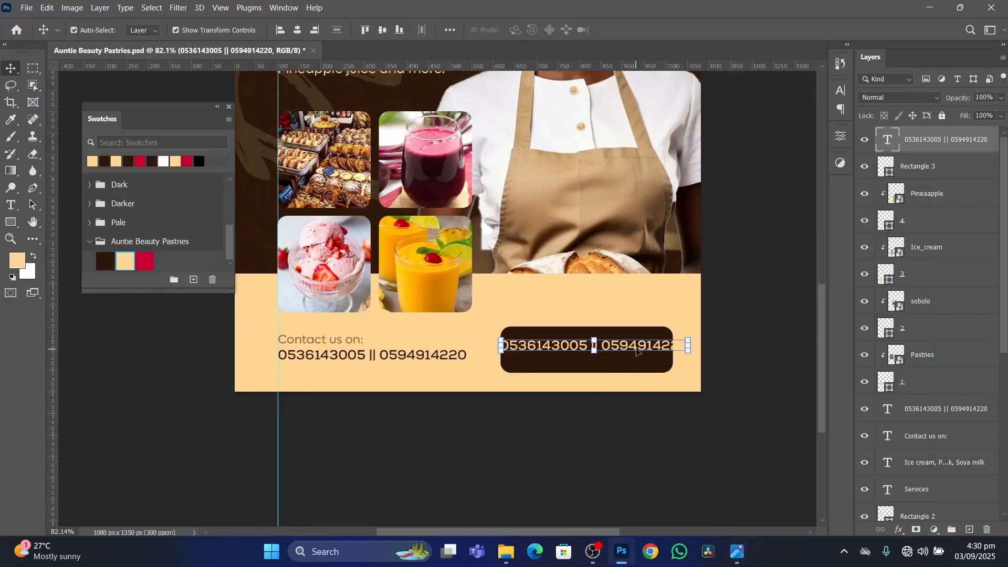
pyautogui.doubleClick(637, 346)
pyautogui.write('Ka')
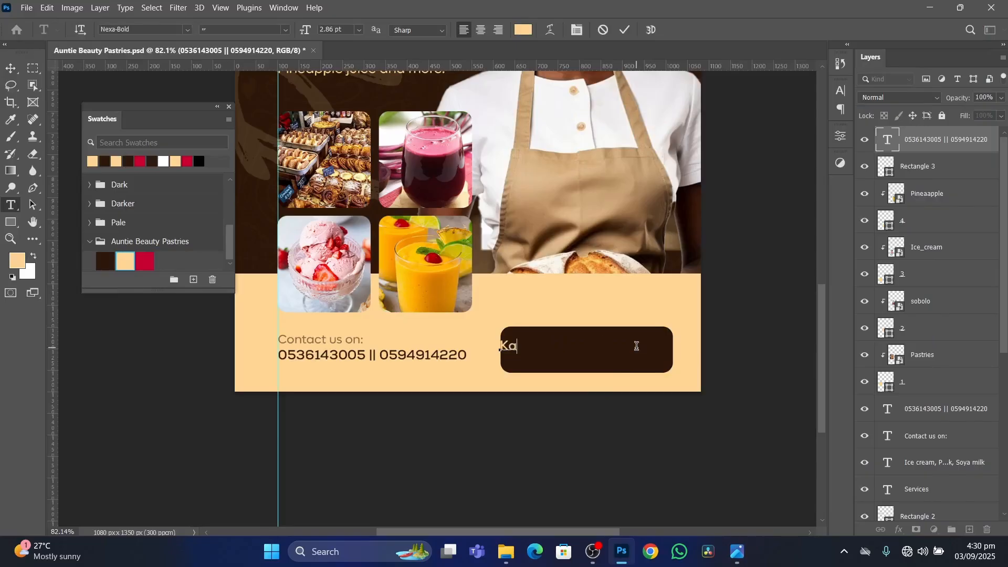
pyautogui.write('oa')
pyautogui.press('BackSpace')
pyautogui.press('BackSpace')
pyautogui.write('soa, Ofankor')
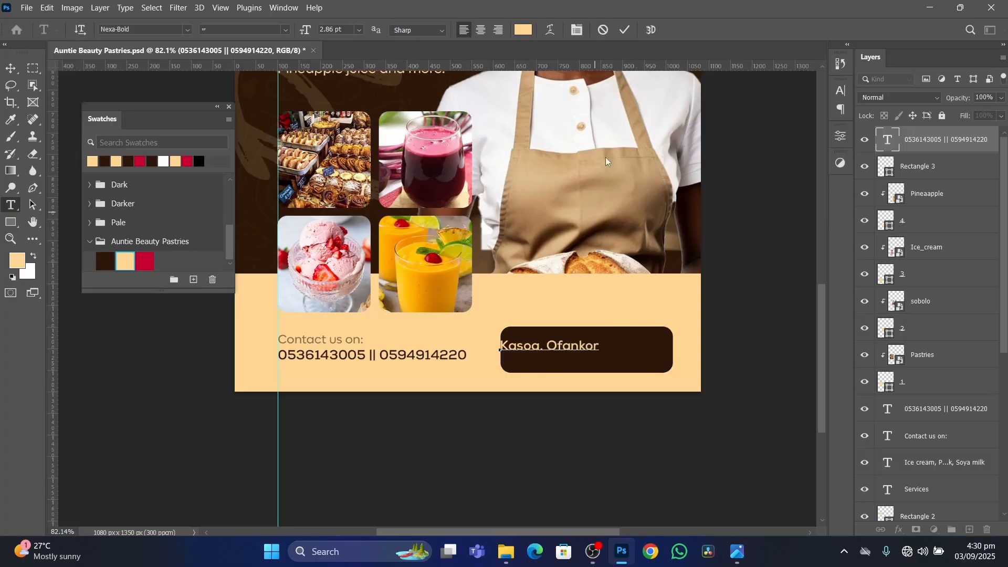
pyautogui.click(623, 31)
pyautogui.press('v')
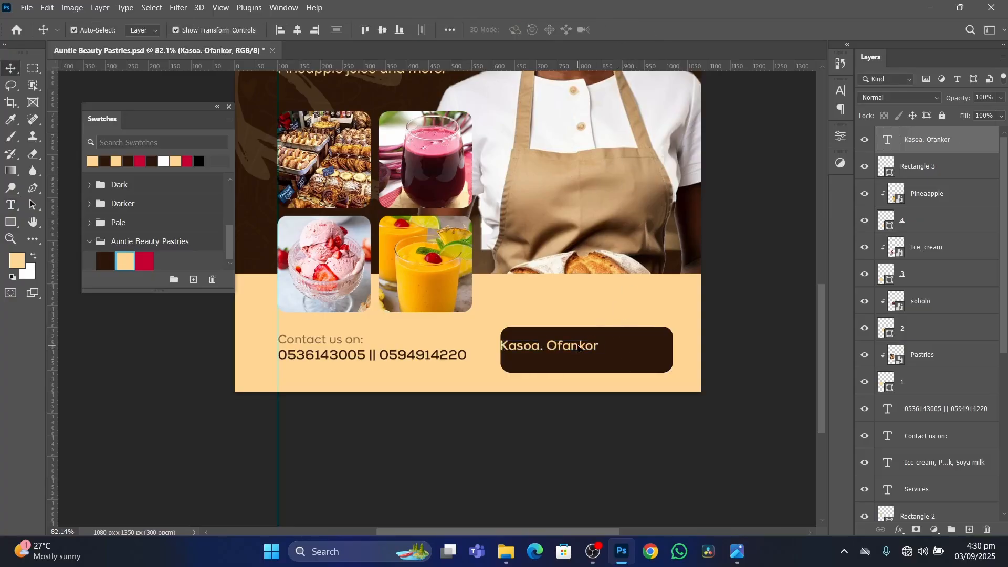
pyautogui.moveTo(581, 347); pyautogui.dragTo(631, 351)
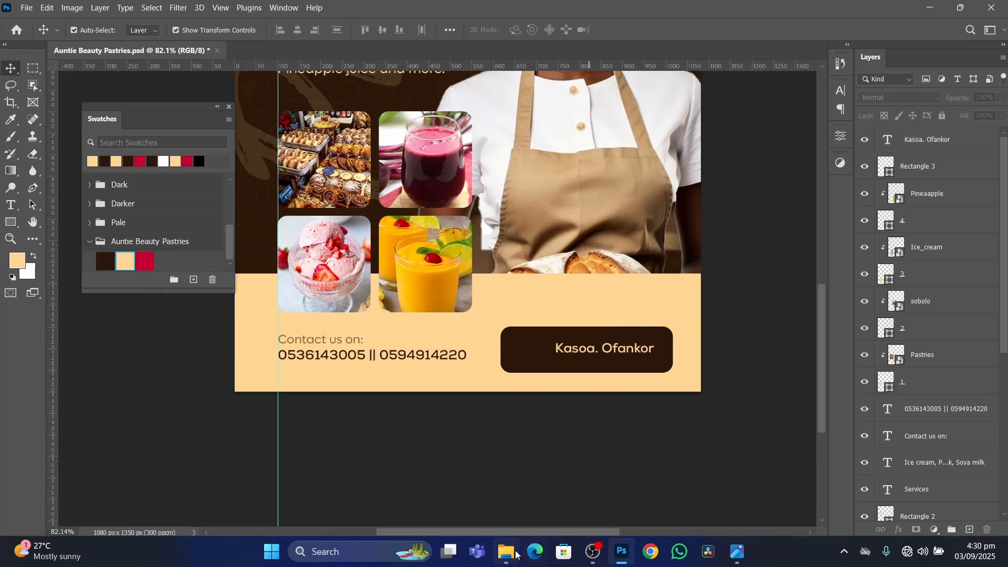
# Place the location pin image from the file folder into the flyer, scaled to 1.43%, just above the dark brown box.
pyautogui.click(505, 552)
pyautogui.moveTo(843, 109); pyautogui.dragTo(504, 407)
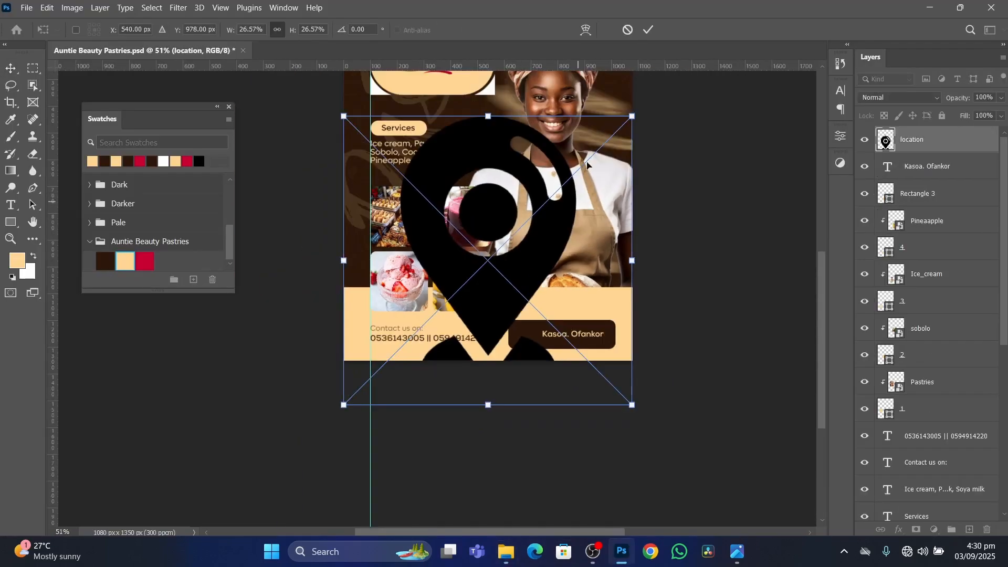
pyautogui.moveTo(490, 115); pyautogui.dragTo(544, 312)
pyautogui.scroll(3, 535, 256)
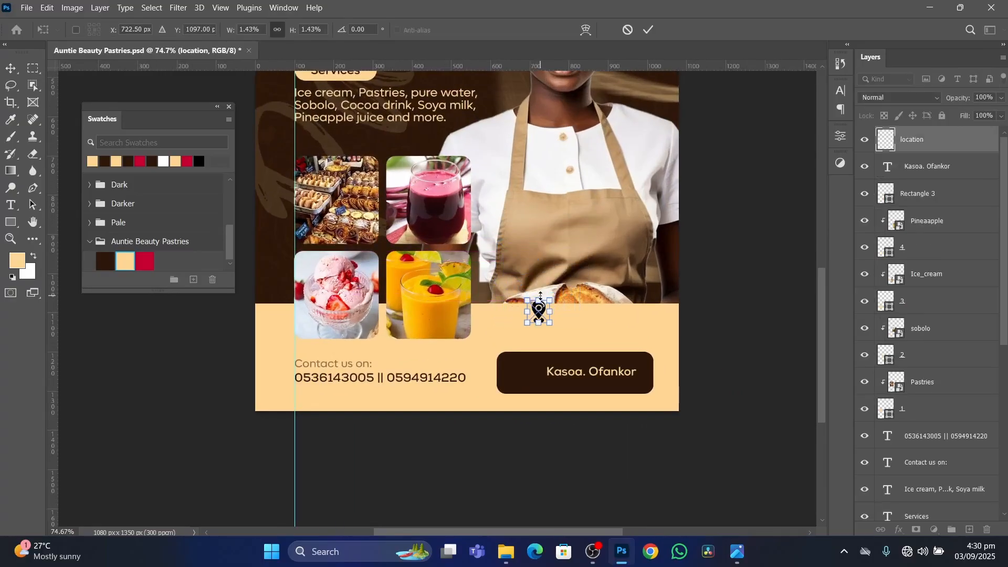
pyautogui.press('Return')
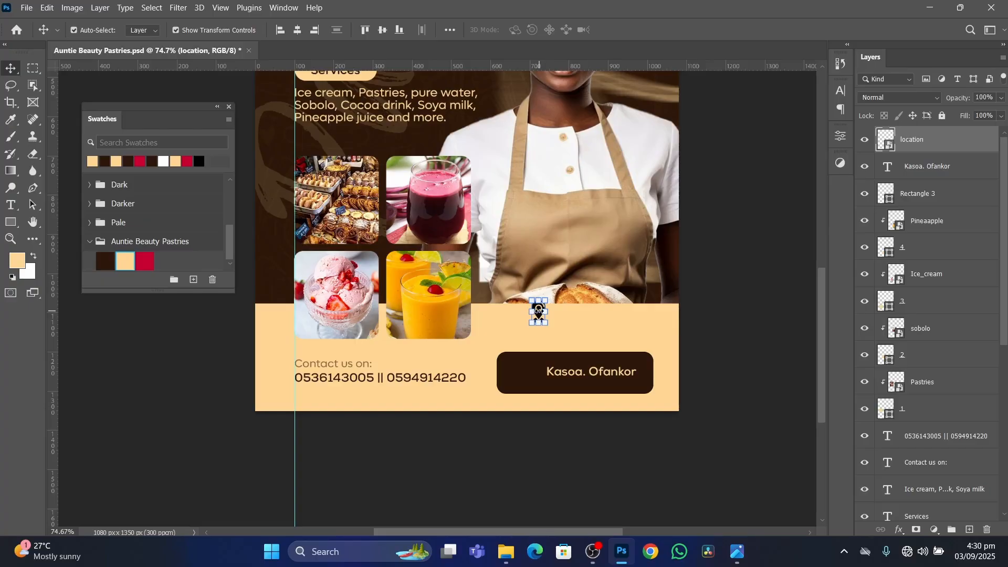
# Move the location pin into the dark brown box beside the location text, scale it slightly down and nudge the text to the right.
pyautogui.scroll(3, 539, 311)
pyautogui.click(538, 315)
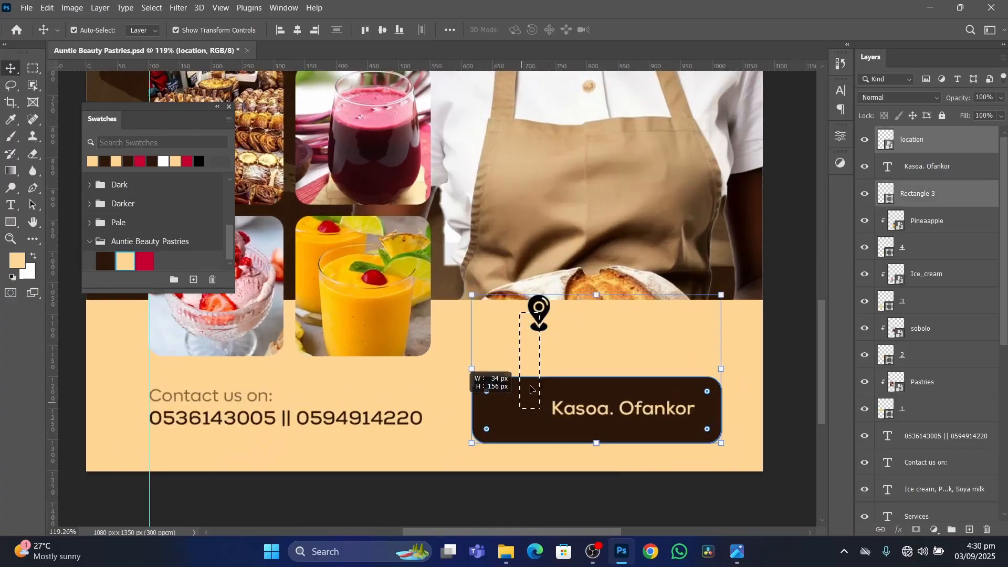
pyautogui.click(778, 323)
pyautogui.moveTo(544, 319); pyautogui.dragTo(532, 393)
pyautogui.hotkey('ctrl', 't')
pyautogui.scroll(1, 588, 400)
pyautogui.press('Return')
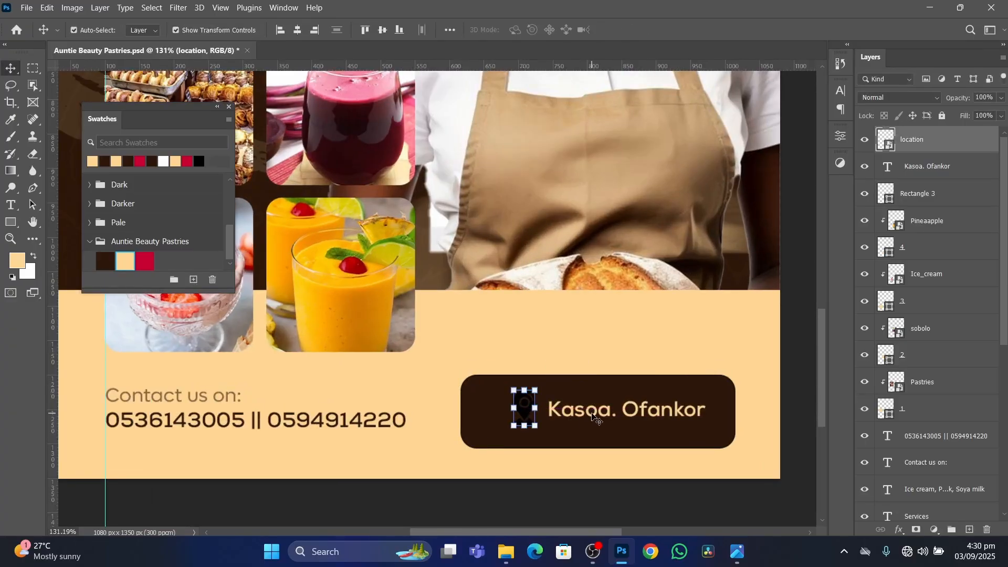
pyautogui.moveTo(592, 413); pyautogui.dragTo(594, 413)
# Apply a Color Overlay to the location pin using the cream swatch (ffd695).
pyautogui.click(528, 411)
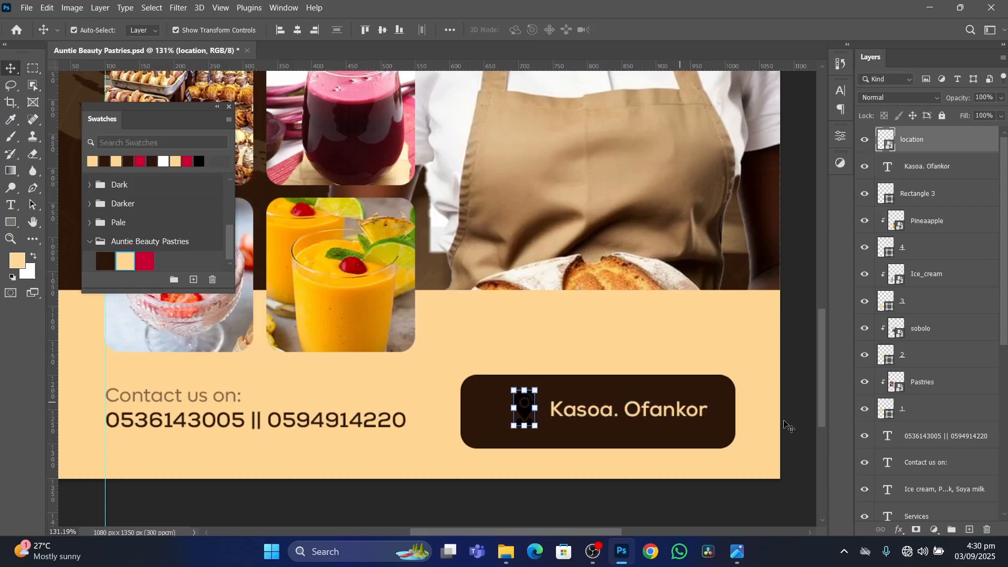
pyautogui.click(900, 529)
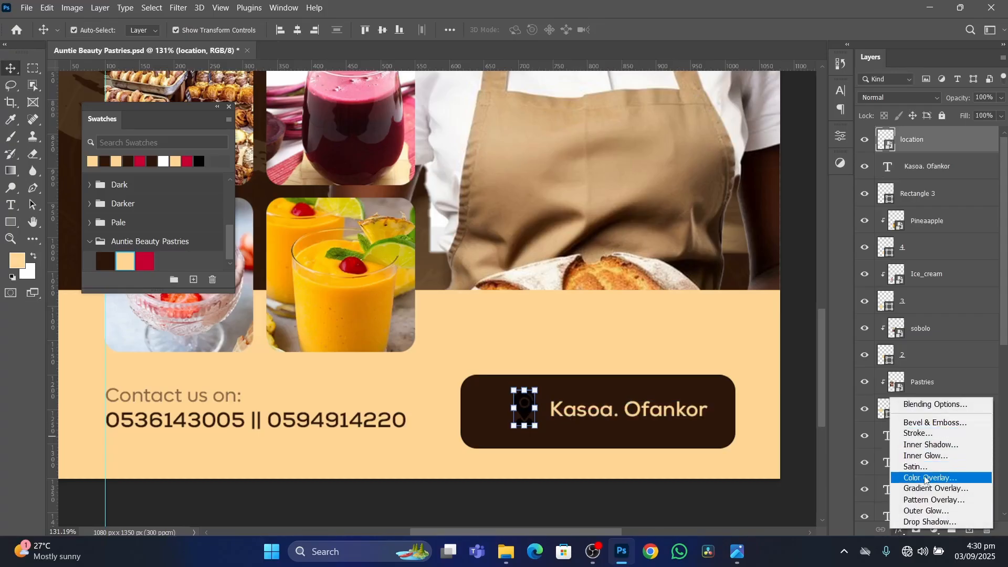
pyautogui.click(926, 479)
pyautogui.moveTo(613, 170); pyautogui.dragTo(851, 189)
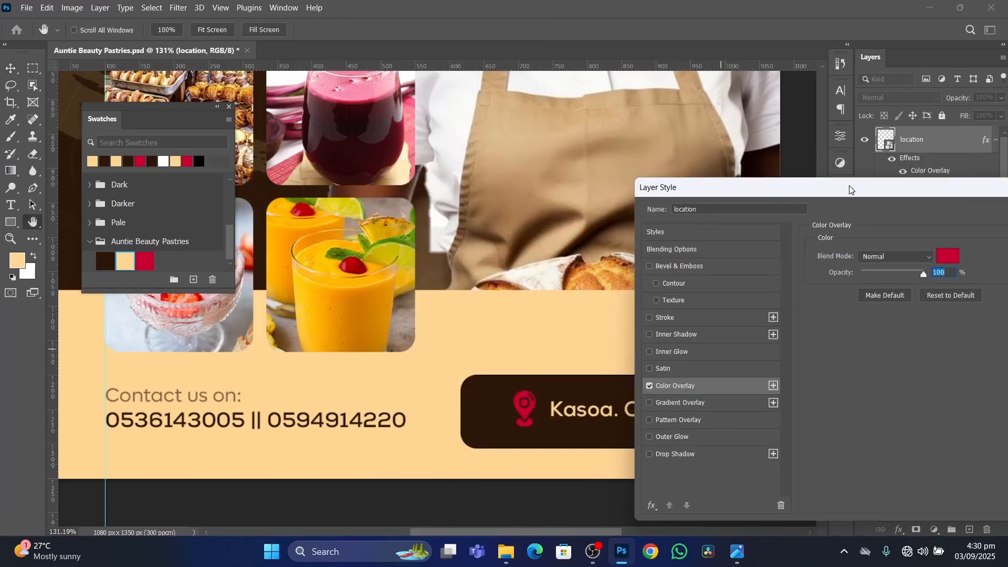
pyautogui.click(951, 257)
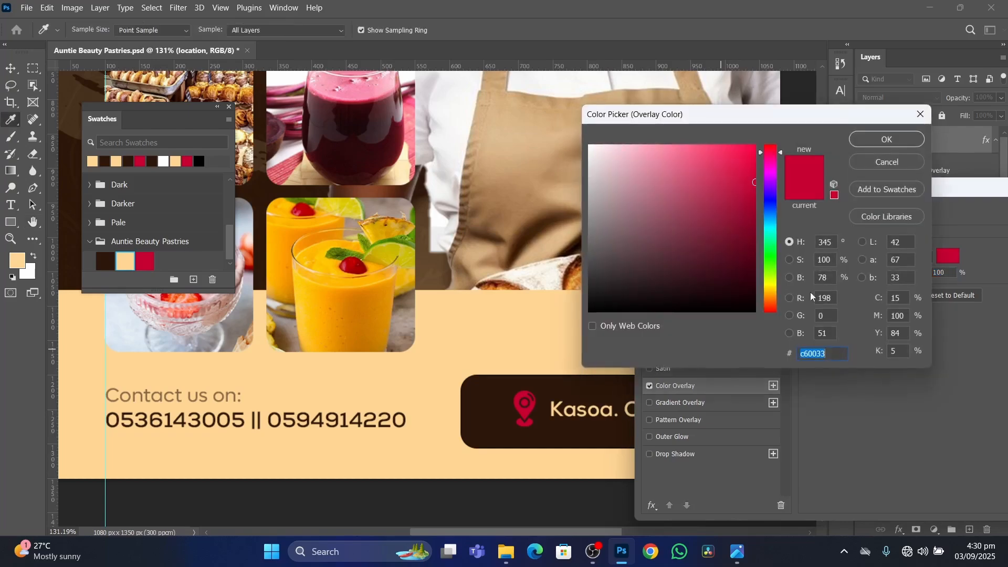
pyautogui.click(125, 260)
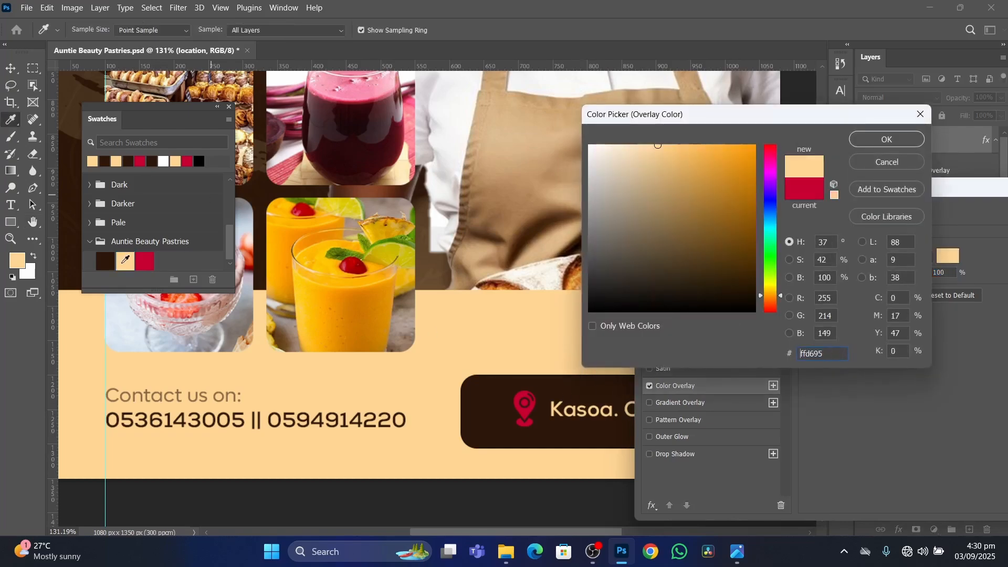
pyautogui.click(866, 139)
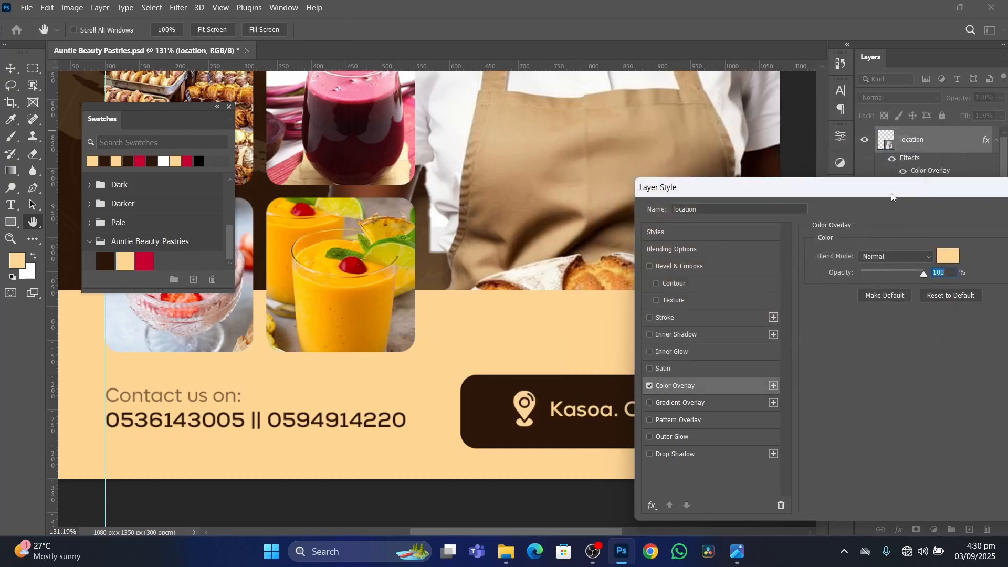
pyautogui.click(878, 218)
# Scale the location pin slightly smaller and nudge the location text left, closer to the pin.
pyautogui.scroll(-3, 655, 346)
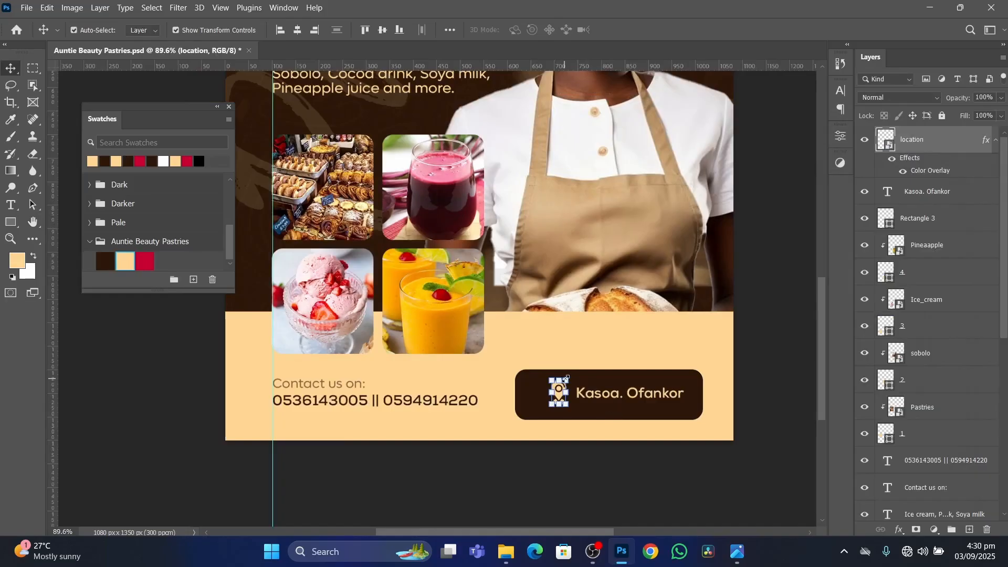
pyautogui.moveTo(565, 378); pyautogui.dragTo(566, 392)
pyautogui.press('Return')
pyautogui.click(661, 399)
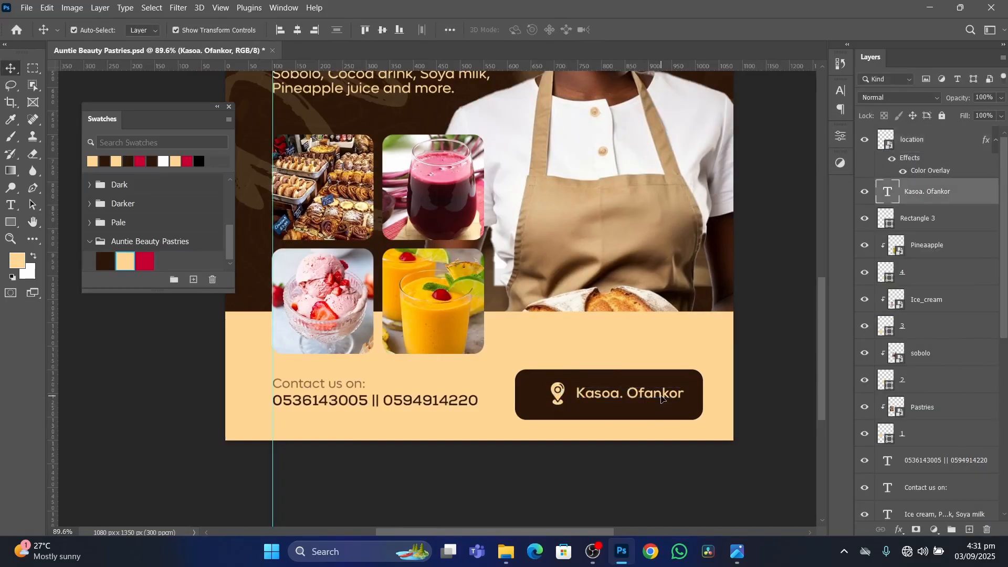
pyautogui.moveTo(662, 399); pyautogui.dragTo(660, 398)
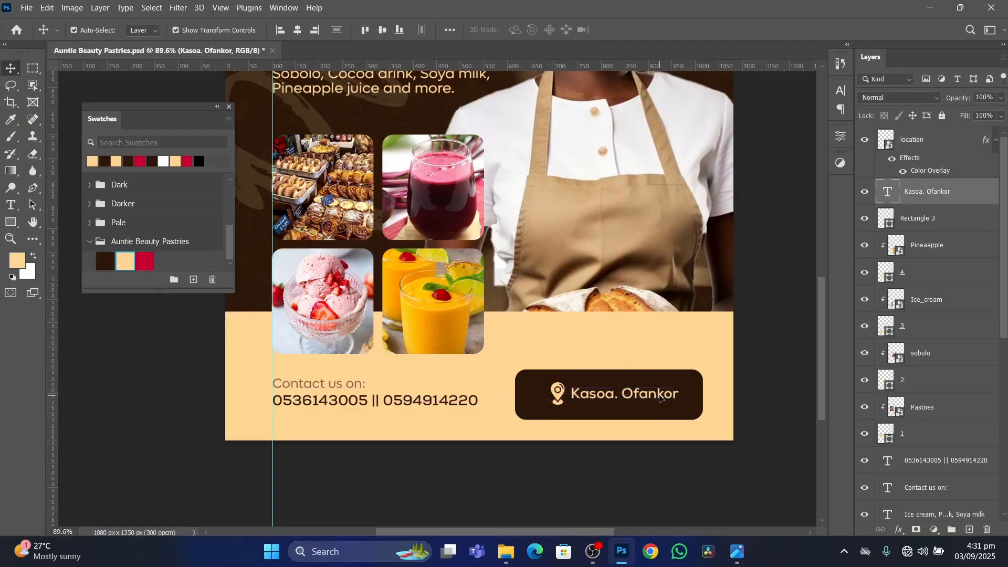
# Delete the period and space between the two place names in the location text.
pyautogui.doubleClick(661, 396)
pyautogui.click(621, 396)
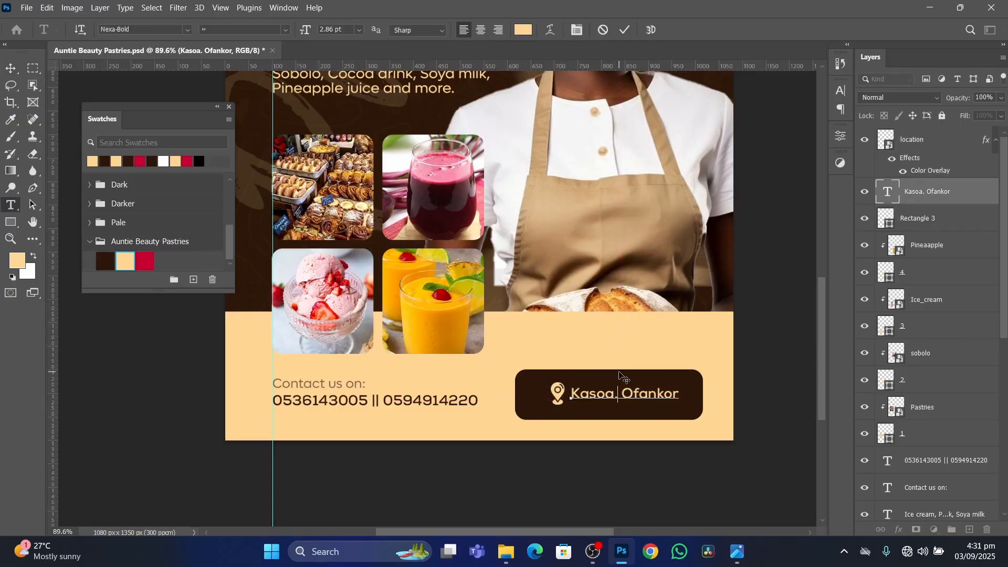
pyautogui.press('BackSpace')
pyautogui.press('BackSpace')
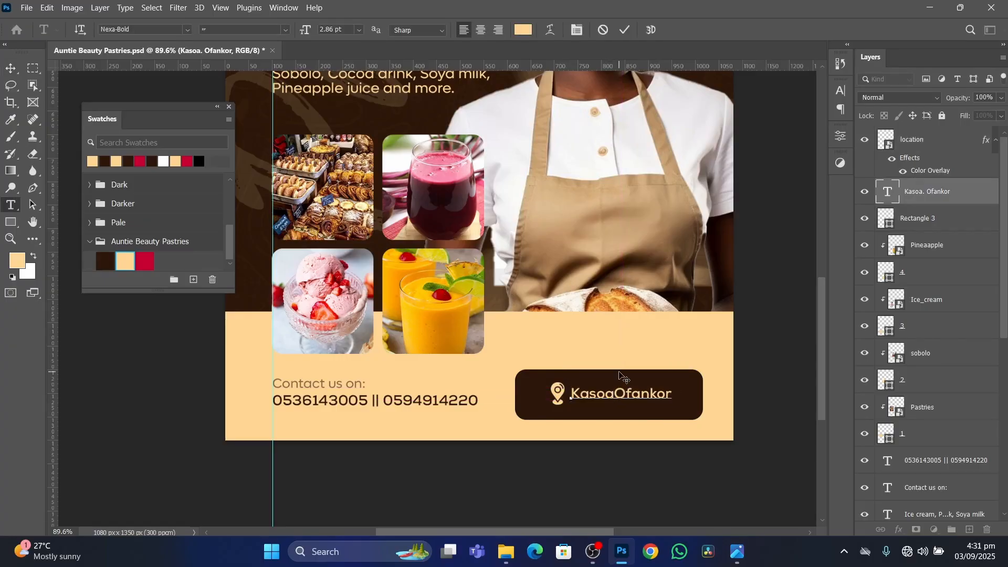
# Replace the location text with the first line of the business address shown on the reference flyer.
pyautogui.click(737, 554)
pyautogui.click(737, 557)
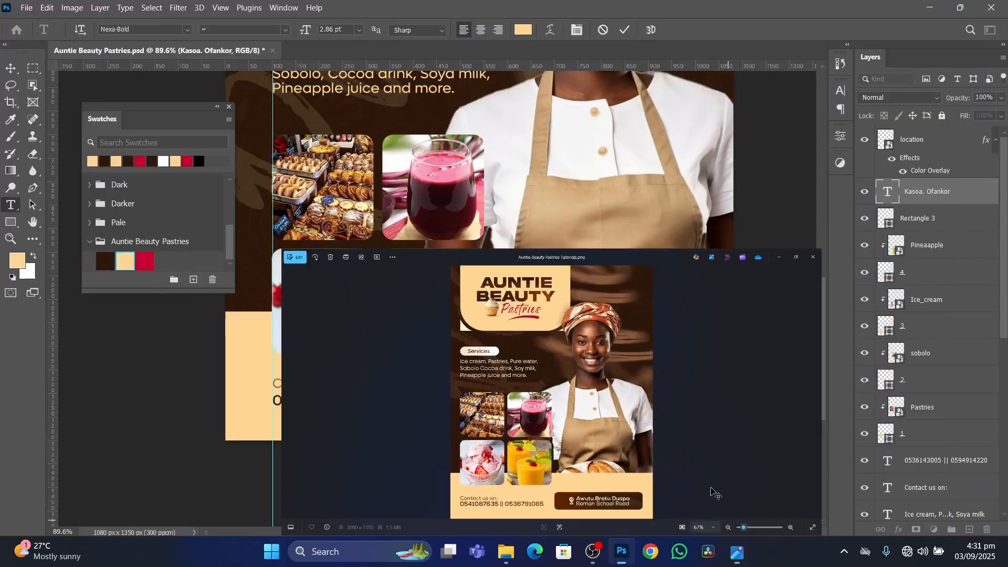
pyautogui.doubleClick(661, 399)
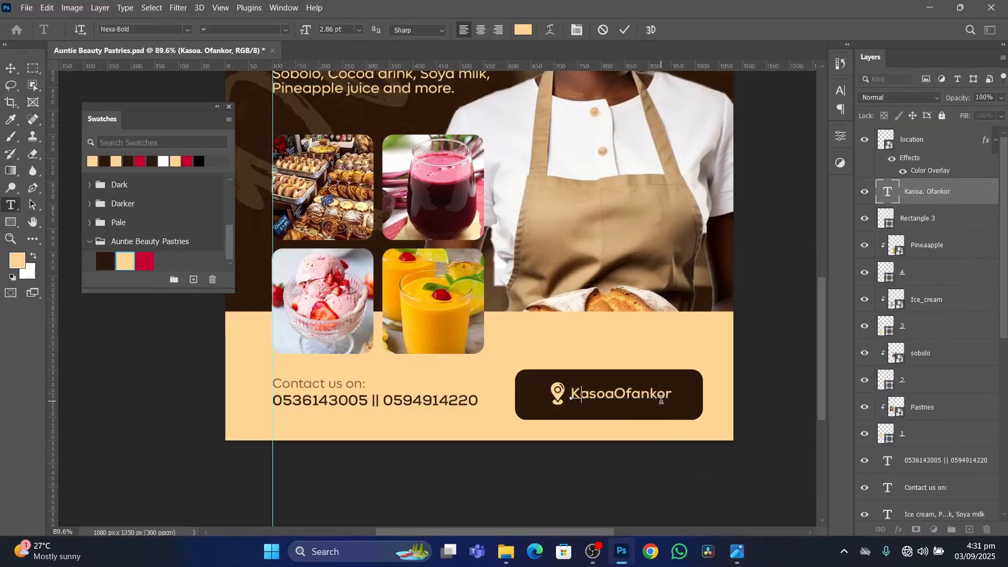
pyautogui.write('Awutu Bre')
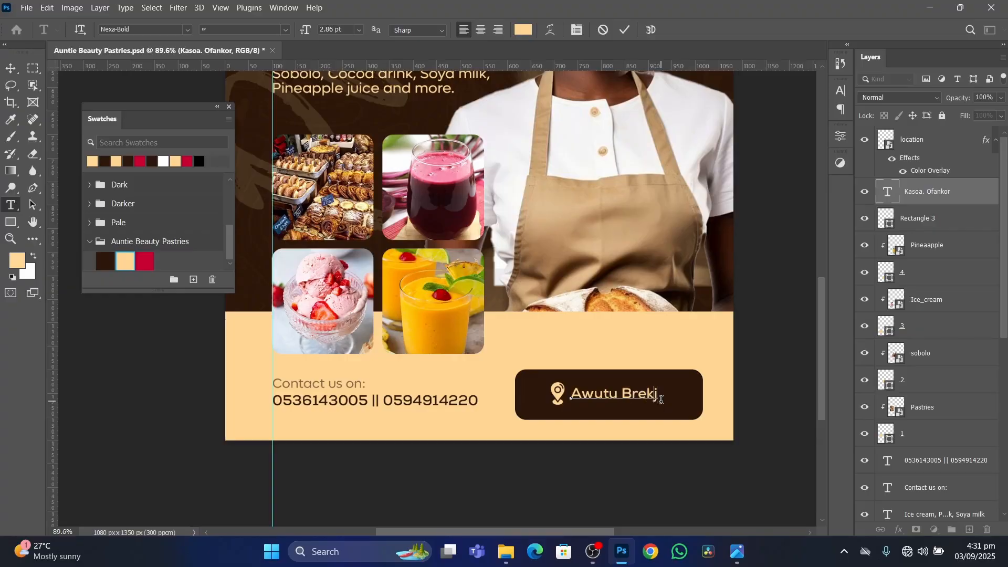
pyautogui.write('ku')
pyautogui.click(731, 553)
pyautogui.click(733, 551)
pyautogui.write('Duap')
# Add the reference flyer's second address line on a new line beneath the first and finish editing the text.
pyautogui.click(733, 552)
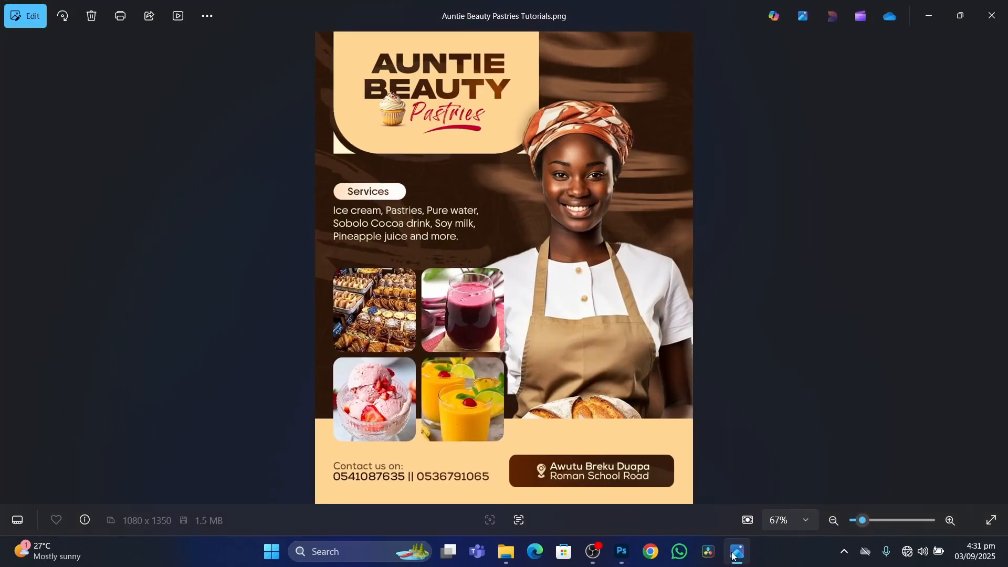
pyautogui.click(733, 551)
pyautogui.press('Return')
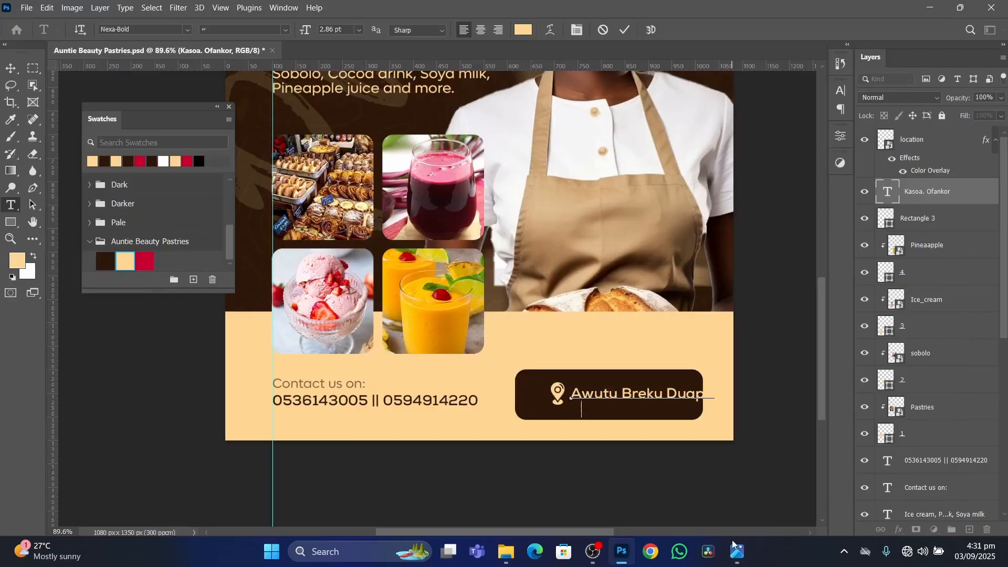
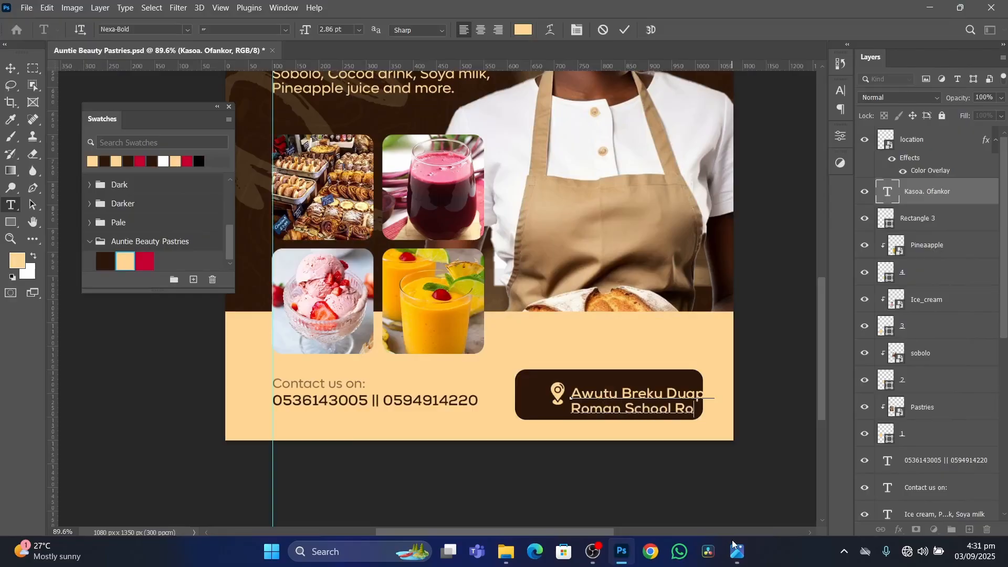
pyautogui.click(625, 30)
pyautogui.press('v')
# Move the location pin and the two-line address left so both fit inside the dark brown box, and select the pin layer.
pyautogui.scroll(4, 633, 359)
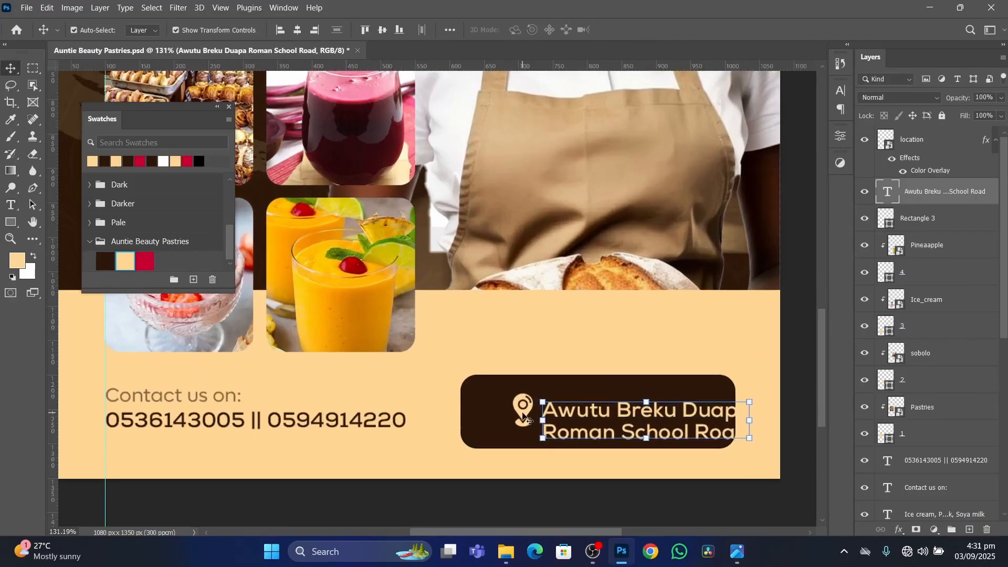
pyautogui.moveTo(524, 413); pyautogui.dragTo(495, 414)
pyautogui.moveTo(640, 414); pyautogui.dragTo(615, 407)
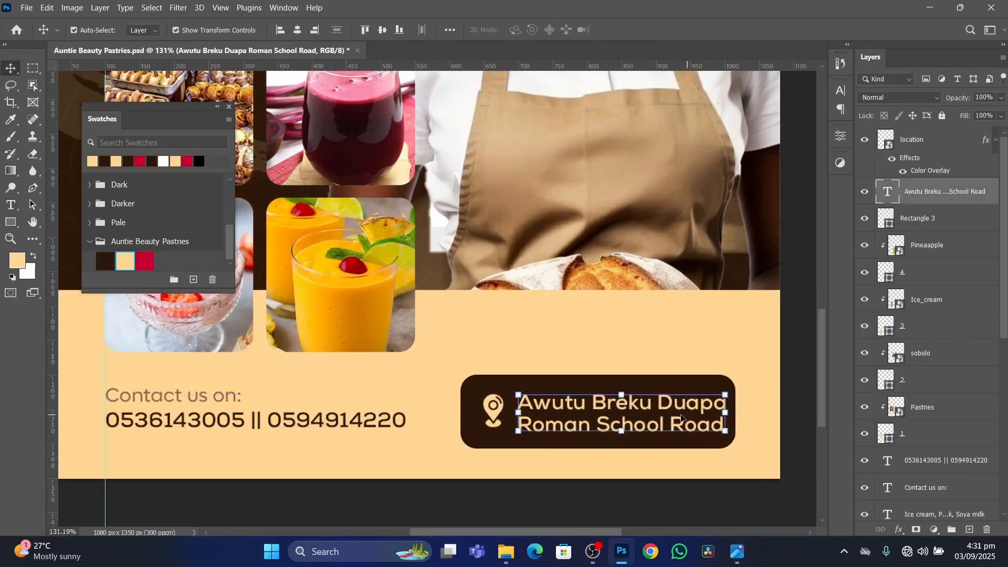
pyautogui.keyDown('shift'); pyautogui.click(497, 421); pyautogui.keyUp('shift')
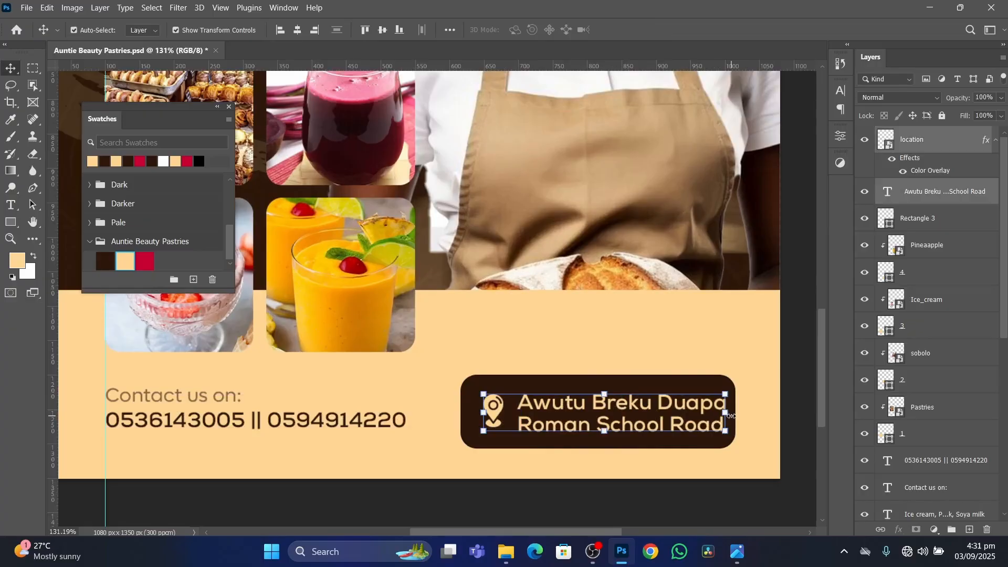
pyautogui.click(942, 138)
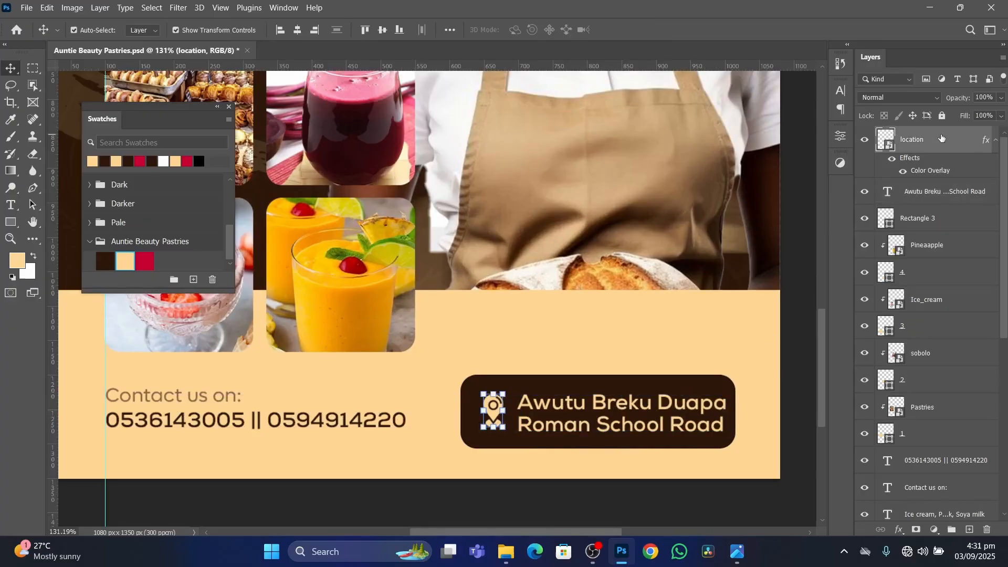
# Scale the location pin and the two-line address down together to about 76% inside the dark brown box.
pyautogui.keyDown('shift'); pyautogui.click(933, 197); pyautogui.keyUp('shift')
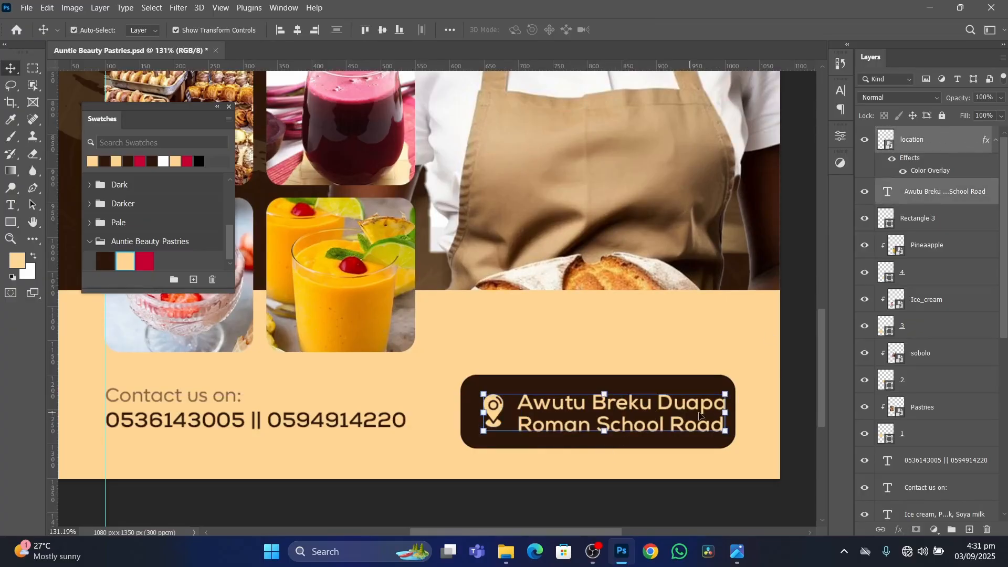
pyautogui.moveTo(730, 410); pyautogui.dragTo(647, 415)
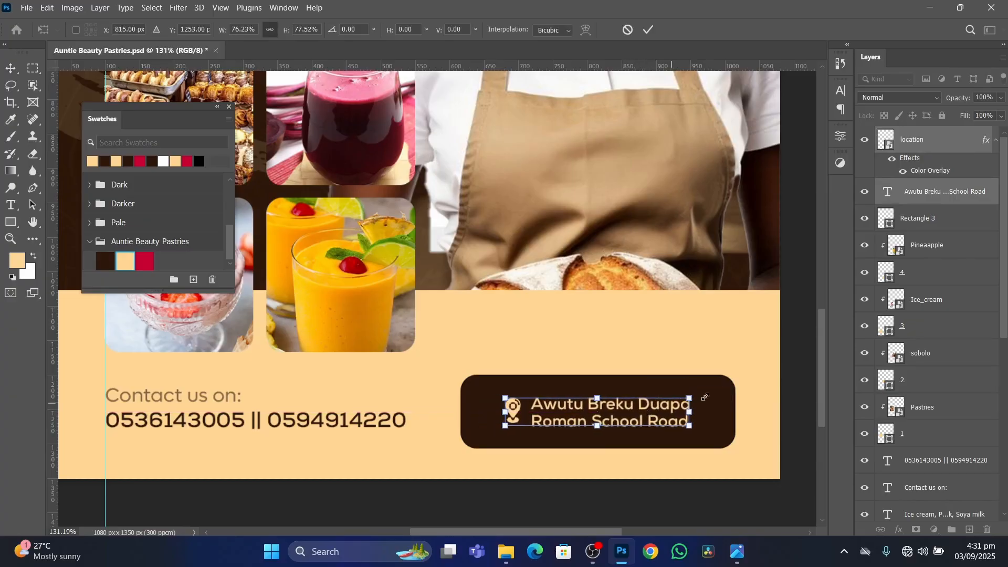
pyautogui.click(805, 374)
pyautogui.click(794, 373)
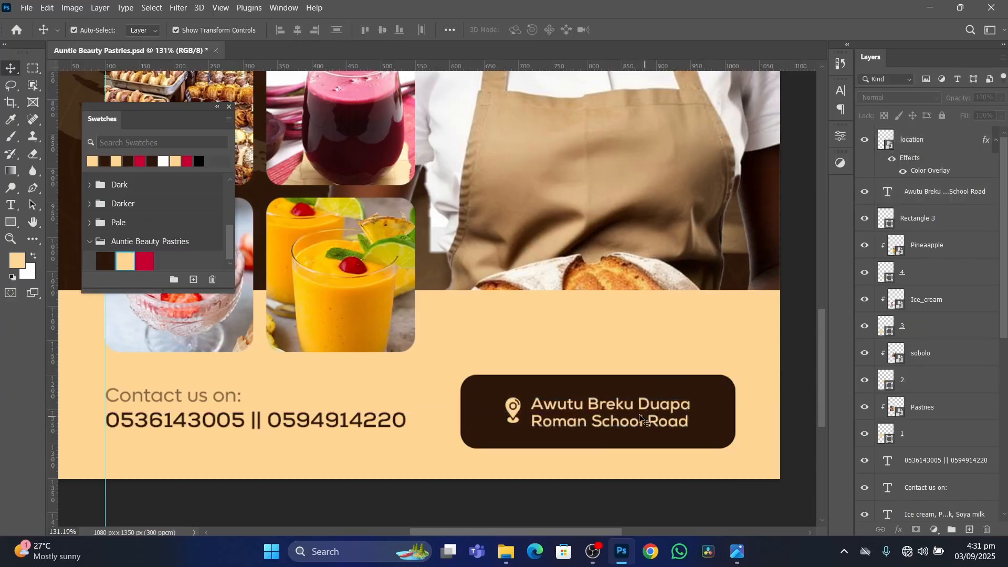
# Nudge the address text slightly down so it lines up vertically with the location pin.
pyautogui.scroll(3, 641, 410)
pyautogui.click(641, 405)
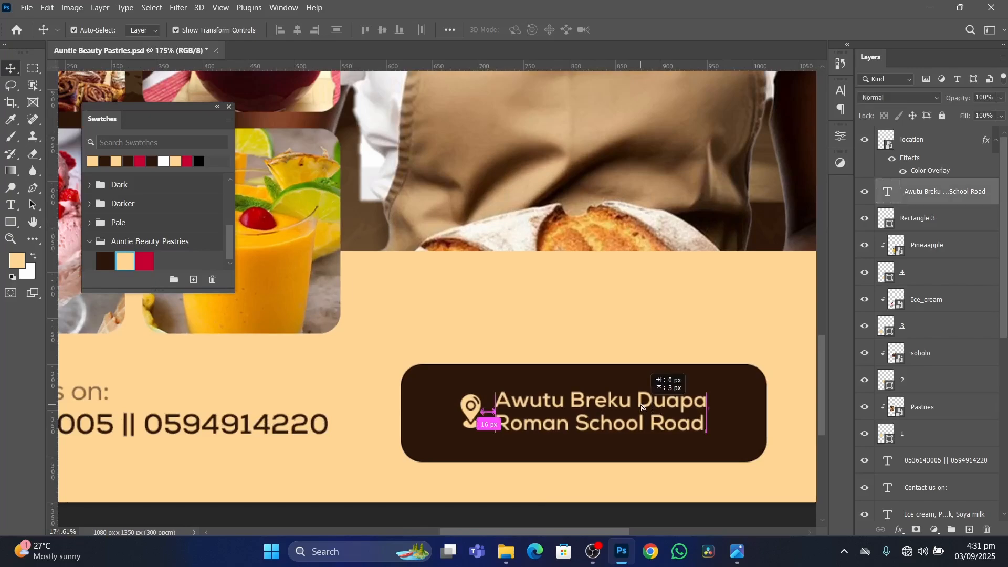
pyautogui.moveTo(640, 405); pyautogui.dragTo(640, 405)
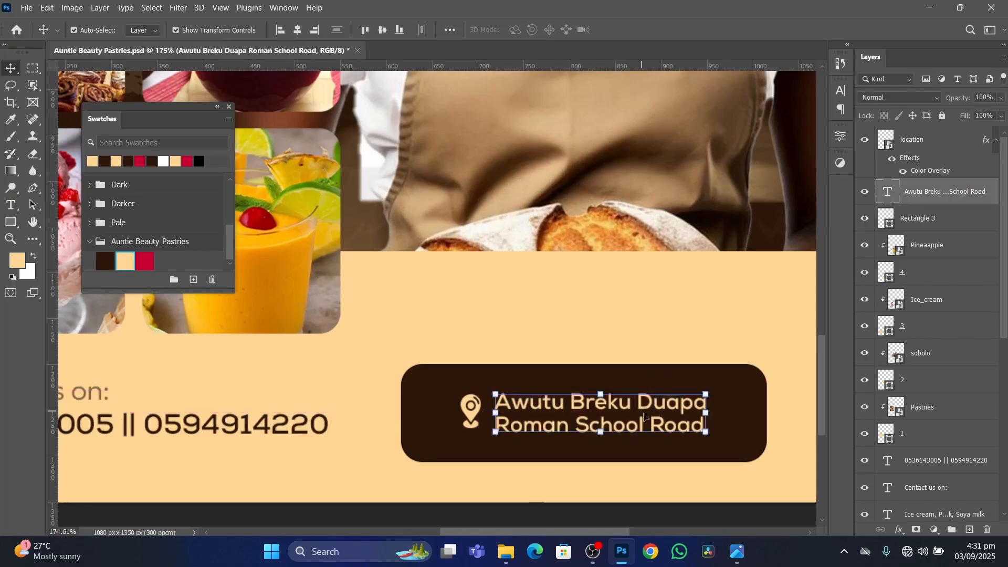
pyautogui.scroll(-4, 641, 415)
pyautogui.scroll(3, 651, 410)
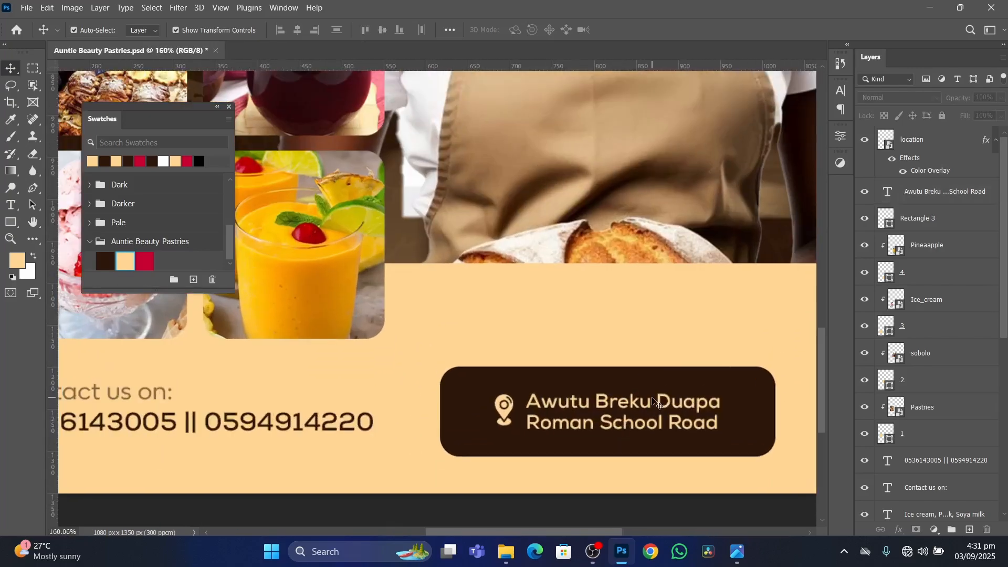
# Change the font of the address's second line to NexaRegular and finish editing the text.
pyautogui.doubleClick(653, 405)
pyautogui.moveTo(720, 423); pyautogui.dragTo(520, 436)
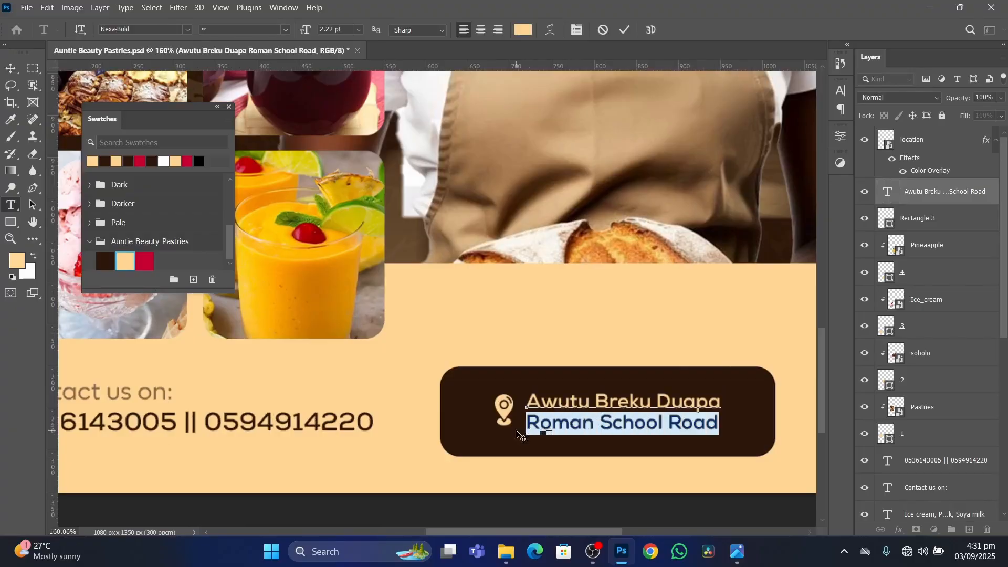
pyautogui.click(839, 92)
pyautogui.click(742, 110)
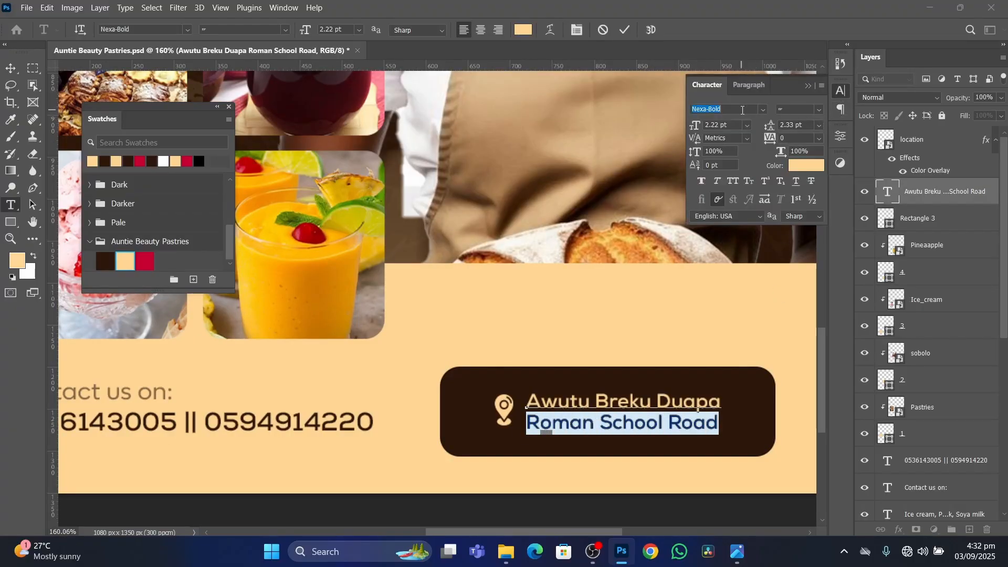
pyautogui.write('nexa')
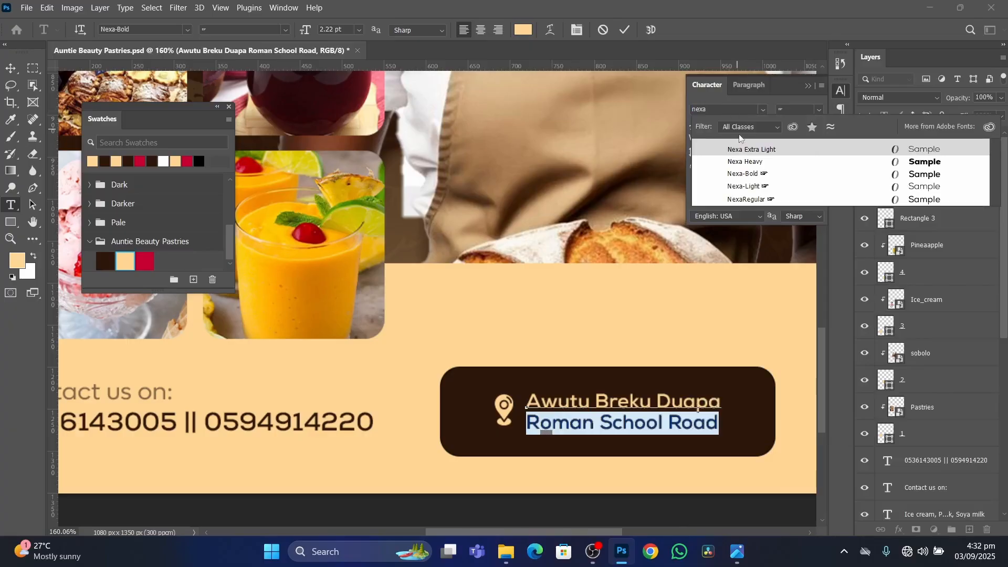
pyautogui.click(775, 195)
pyautogui.click(624, 30)
pyautogui.press('v')
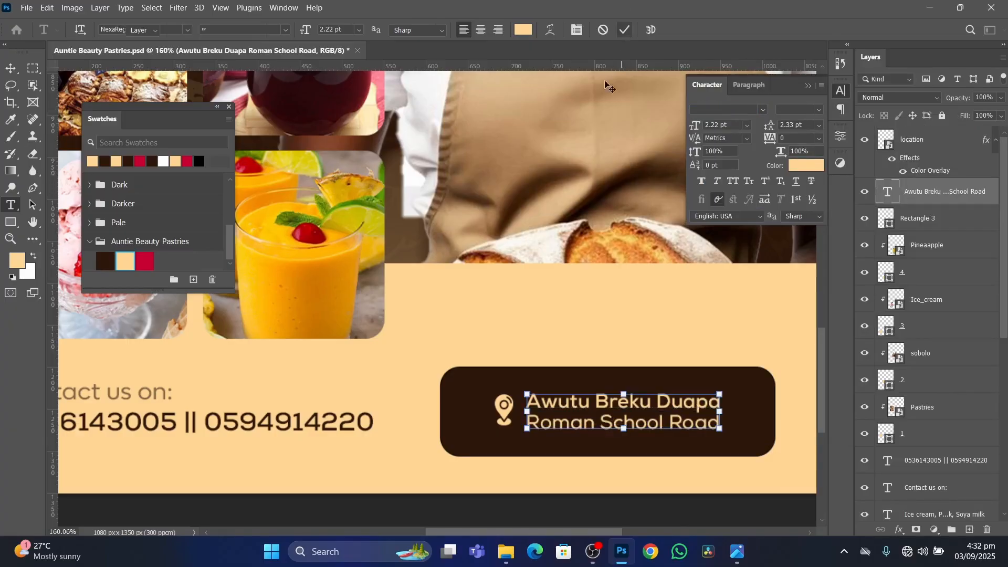
# Set the whole address text to the Lufga font in Medium weight.
pyautogui.scroll(-3, 591, 195)
pyautogui.click(758, 106)
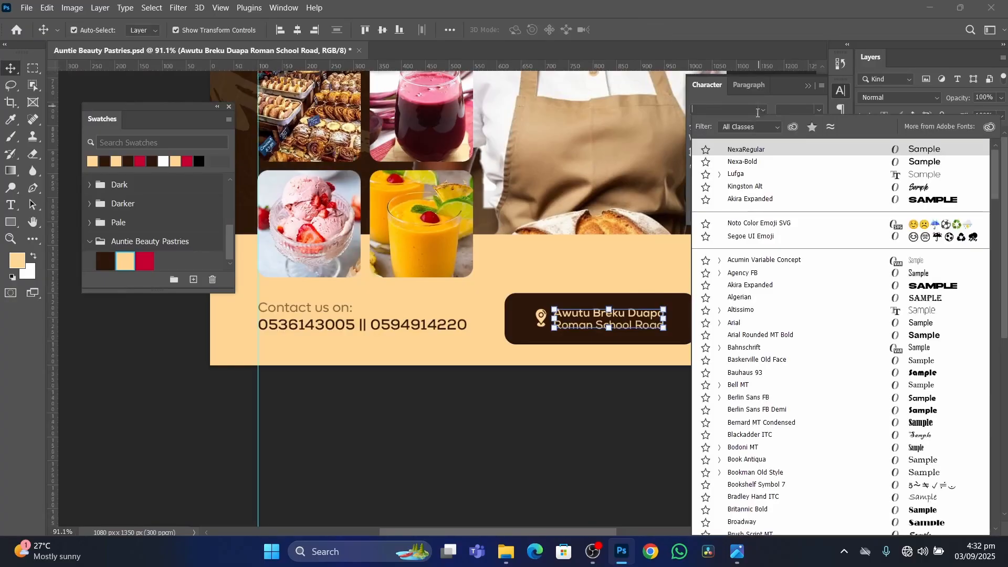
pyautogui.click(760, 174)
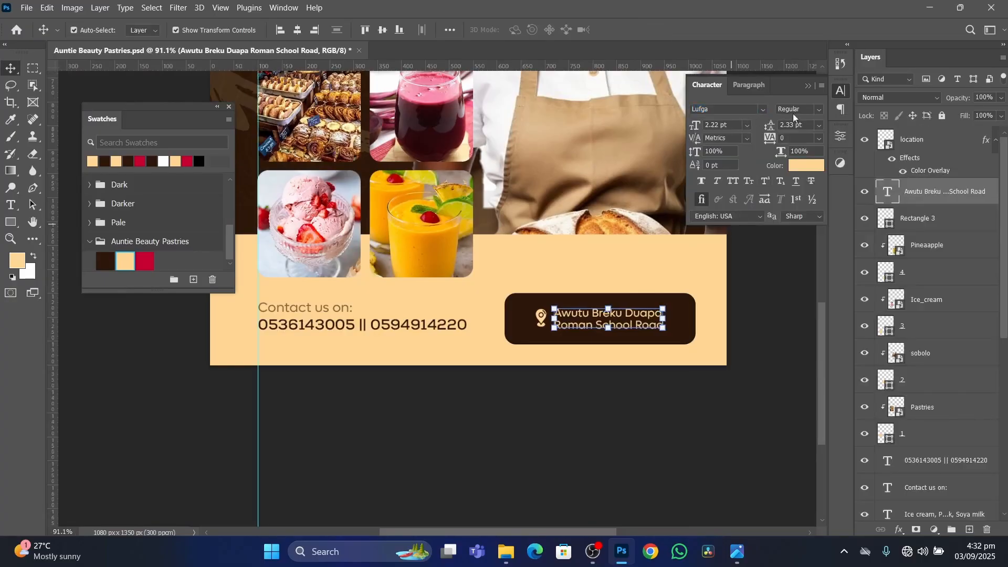
pyautogui.scroll(3, 651, 334)
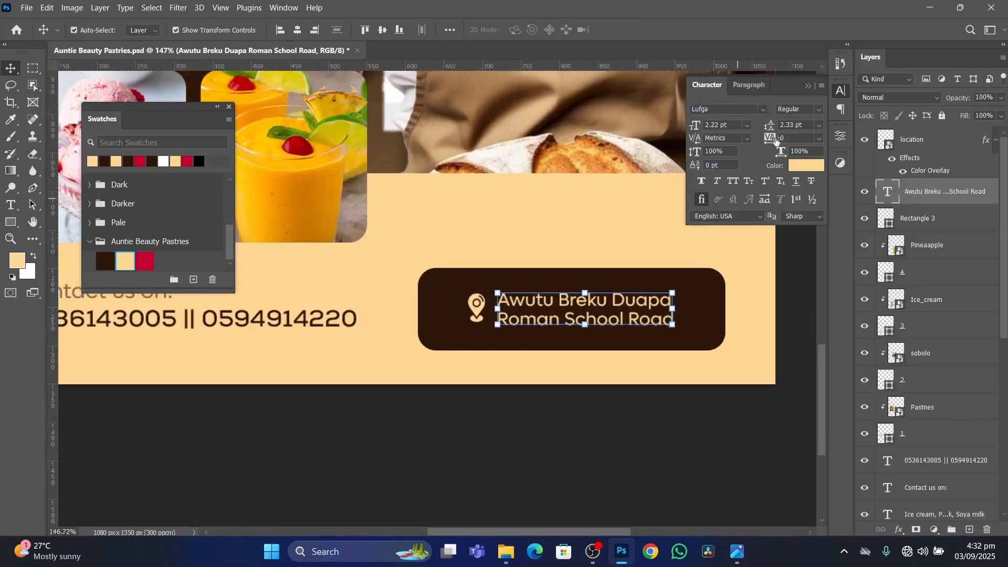
pyautogui.click(819, 109)
pyautogui.click(803, 154)
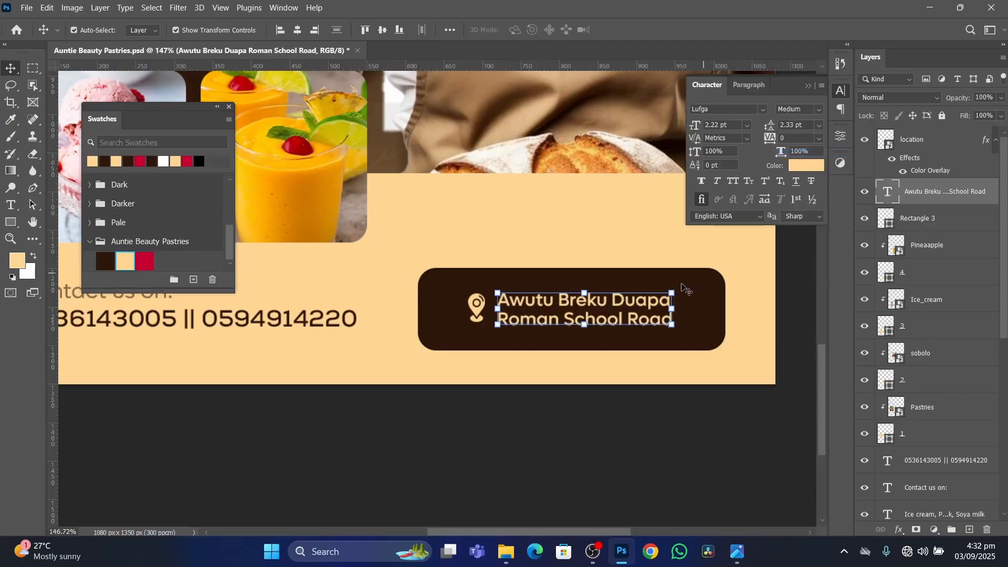
# Set the second line of the address to Lufga Regular, finish editing and deselect the text.
pyautogui.doubleClick(628, 321)
pyautogui.moveTo(674, 320); pyautogui.dragTo(473, 314)
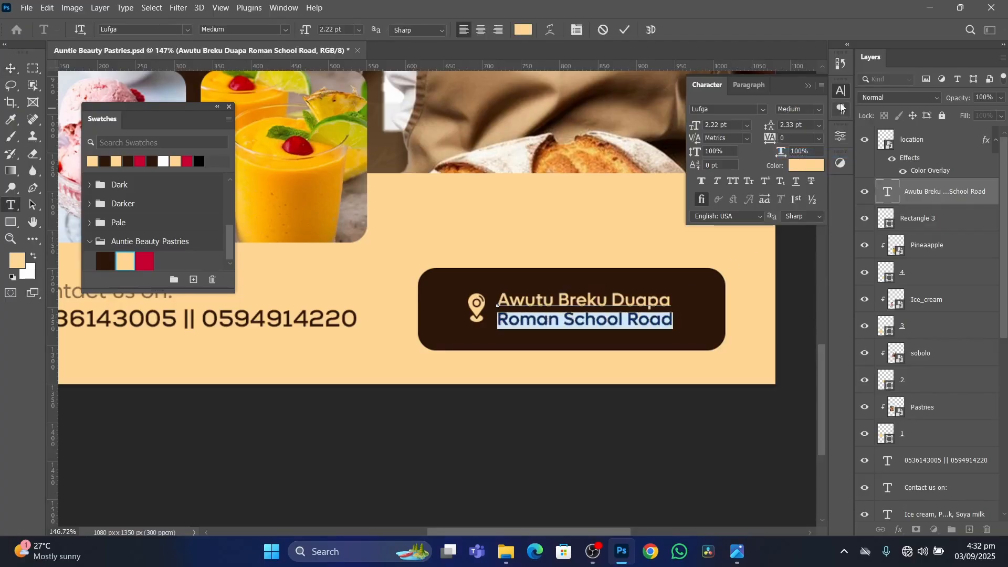
pyautogui.click(818, 110)
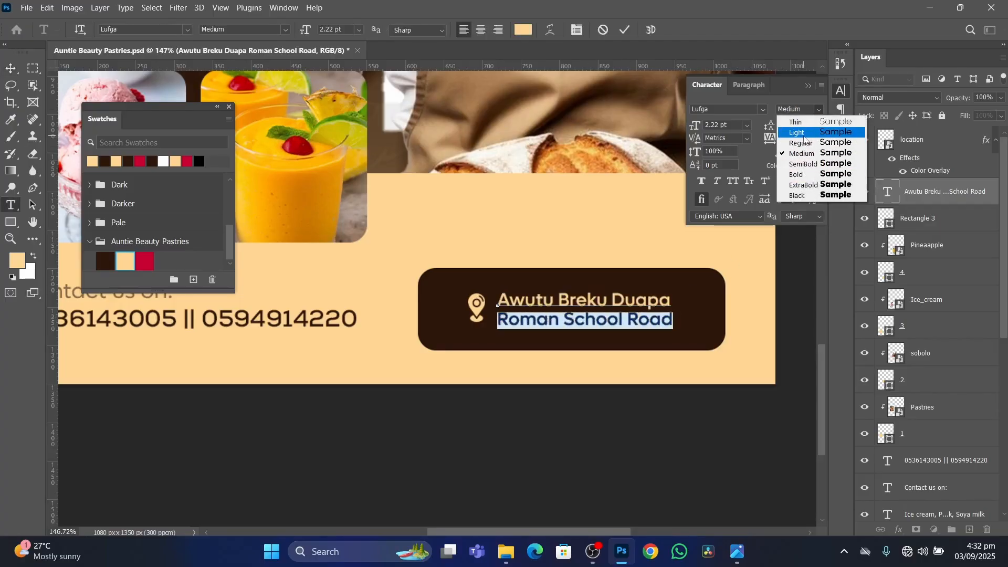
pyautogui.click(802, 142)
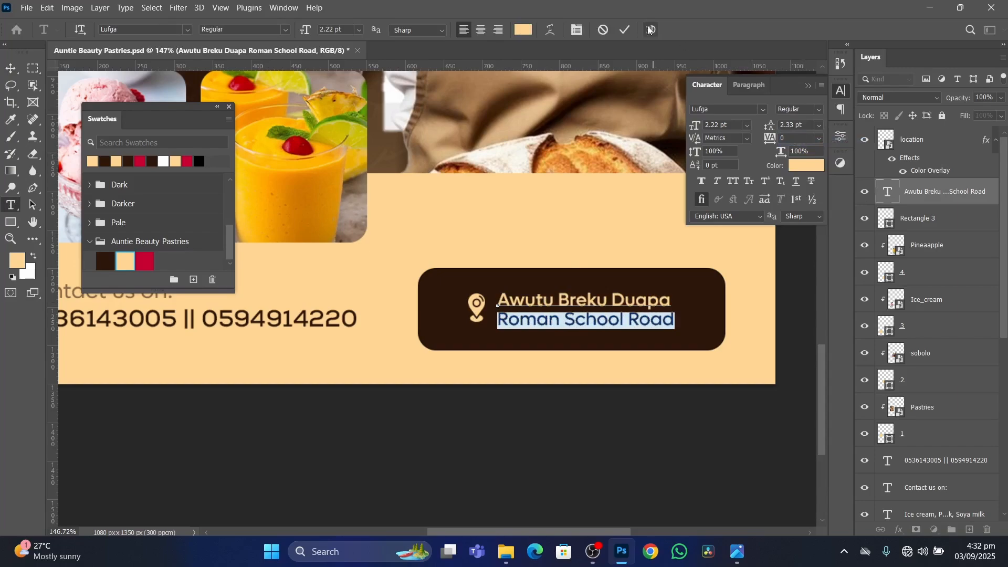
pyautogui.click(626, 31)
pyautogui.scroll(-4, 646, 306)
pyautogui.click(737, 346)
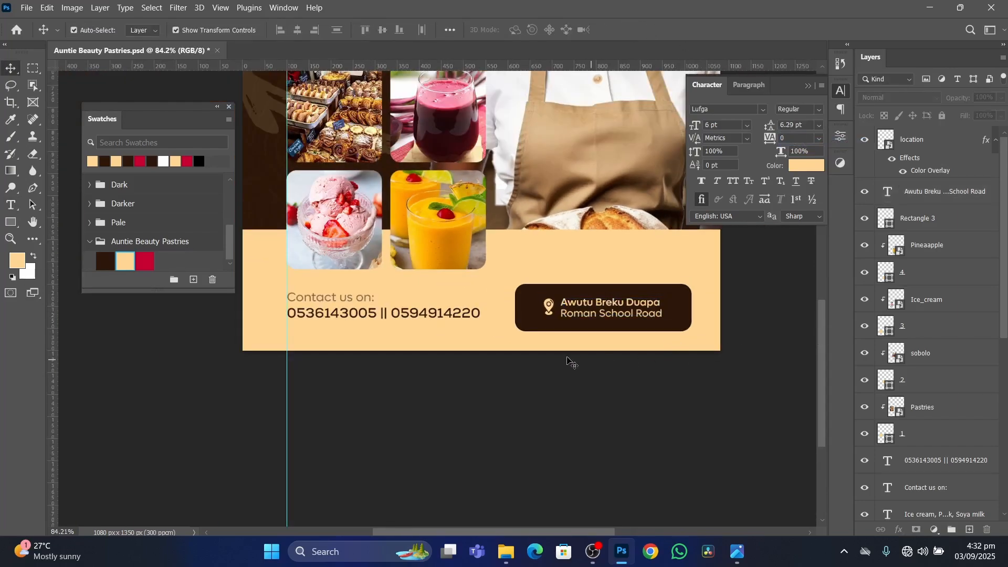
# Examine the flyer's overall layout, including the services text, the product photos and the contact area.
pyautogui.scroll(-2, 581, 340)
pyautogui.scroll(-2, 543, 330)
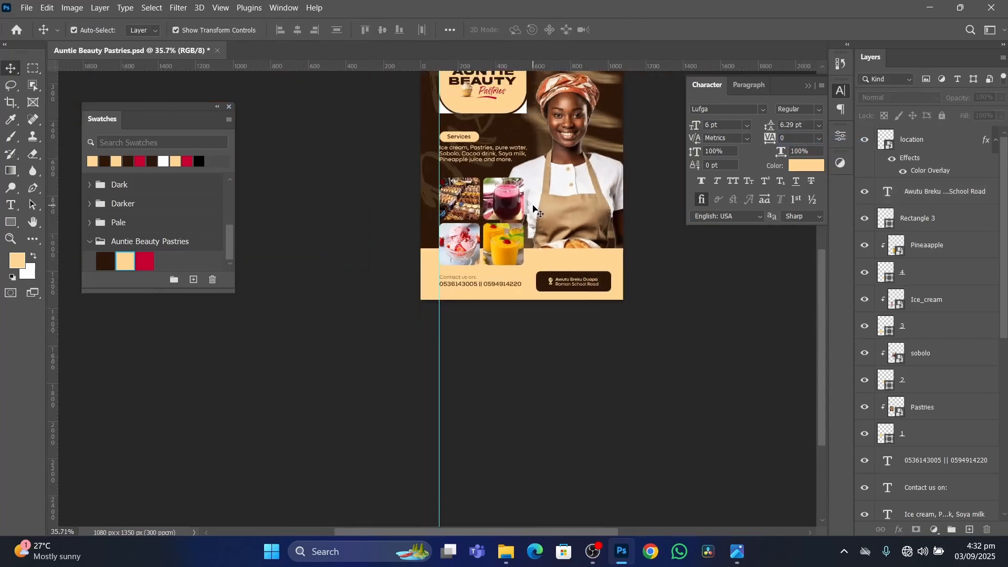
pyautogui.scroll(3, 543, 163)
pyautogui.scroll(2, 543, 158)
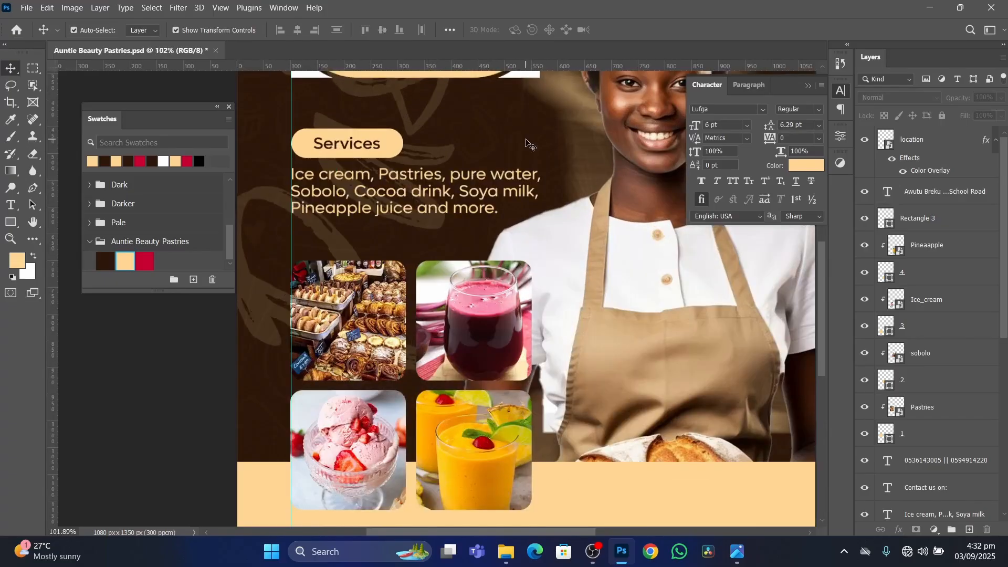
pyautogui.scroll(-3, 557, 158)
pyautogui.scroll(3, 577, 155)
pyautogui.scroll(-3, 584, 155)
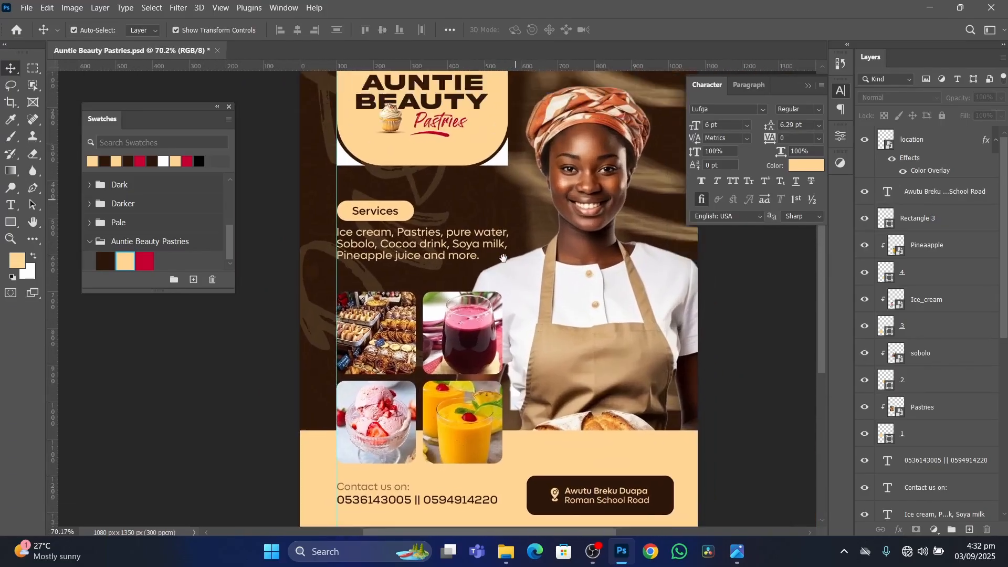
pyautogui.scroll(1, 503, 184)
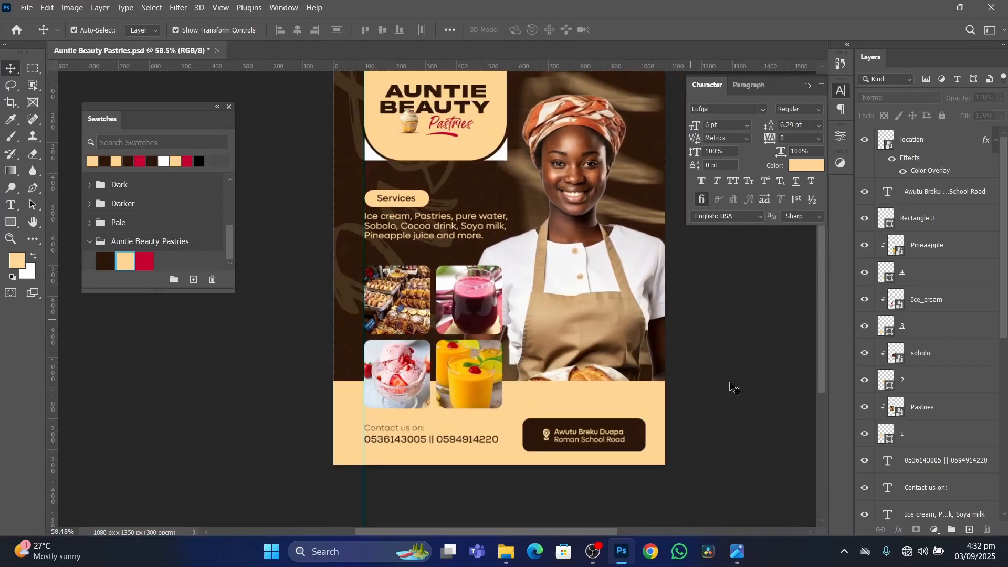
# Switch to the reference image Auntie Beauty Pastries Tutorials.png, compare its heading and location box with the flyer, and return to Photoshop.
pyautogui.click(735, 548)
pyautogui.scroll(3, 504, 149)
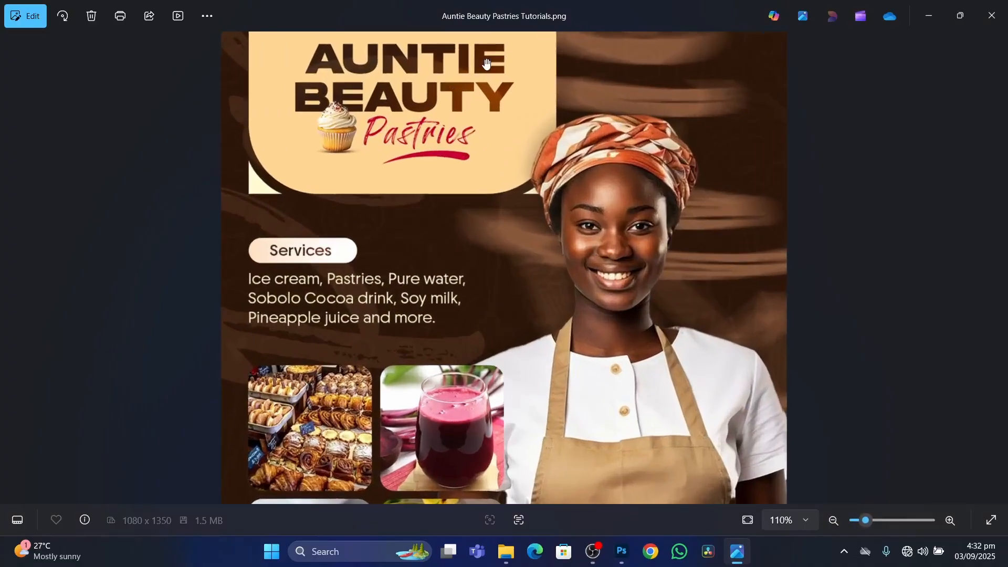
pyautogui.scroll(-3, 640, 431)
pyautogui.scroll(3, 638, 426)
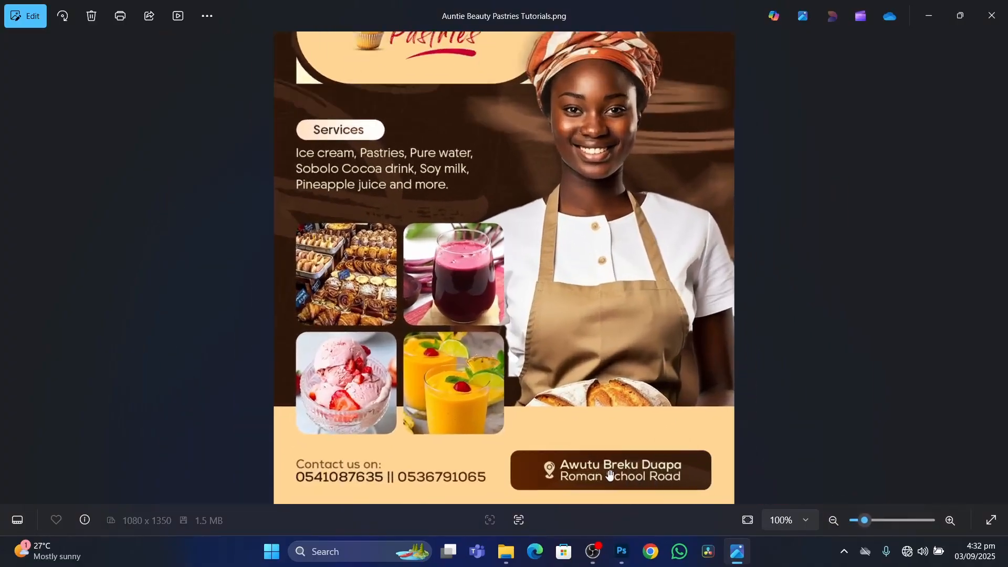
pyautogui.scroll(-3, 763, 478)
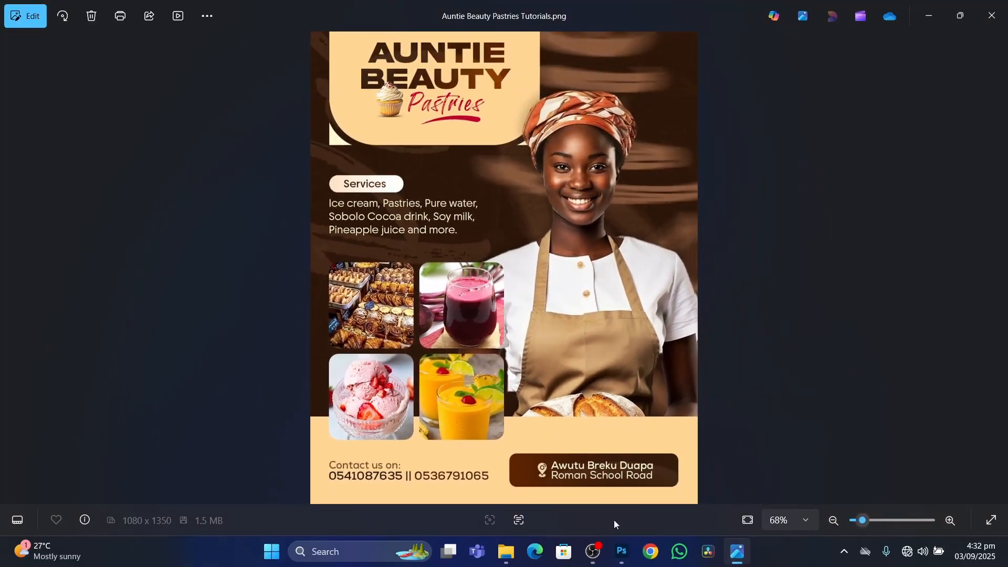
pyautogui.click(622, 551)
pyautogui.scroll(1, 449, 113)
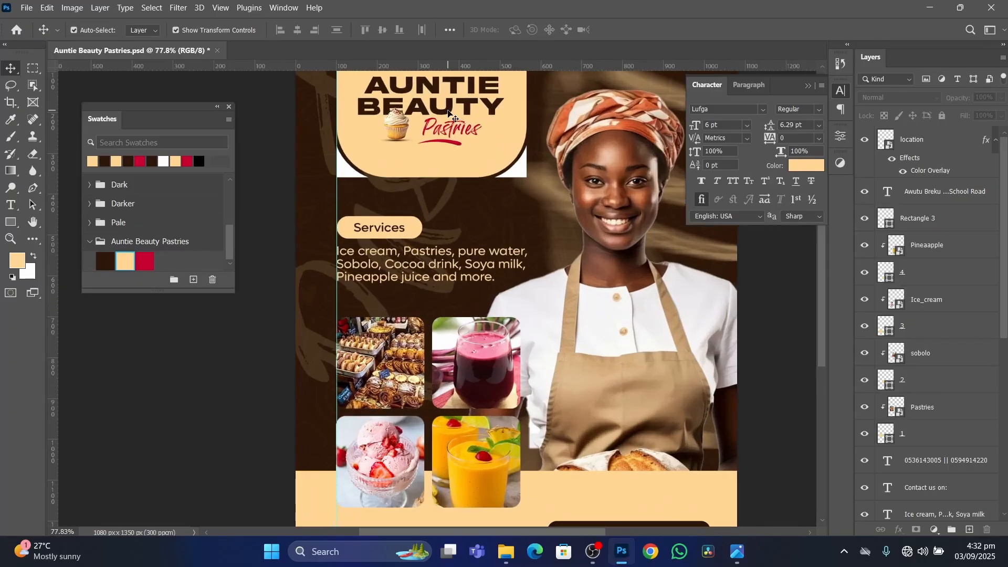
pyautogui.scroll(-1, 539, 188)
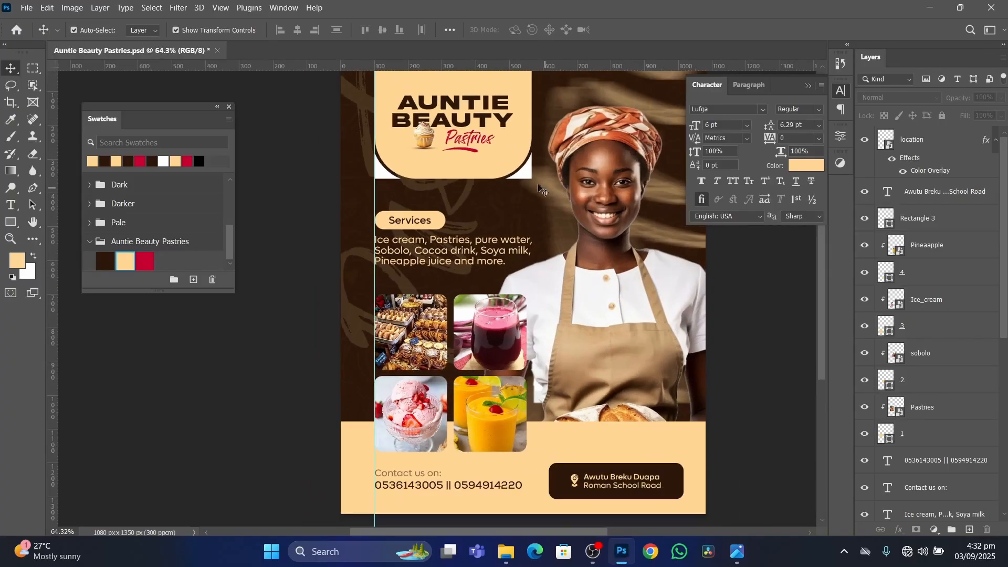
# Add a Gradient Overlay to the AUNTIE BEAUTY text layer, keeping the heading visible beside the layer style settings.
pyautogui.click(505, 122)
pyautogui.scroll(-3, 969, 431)
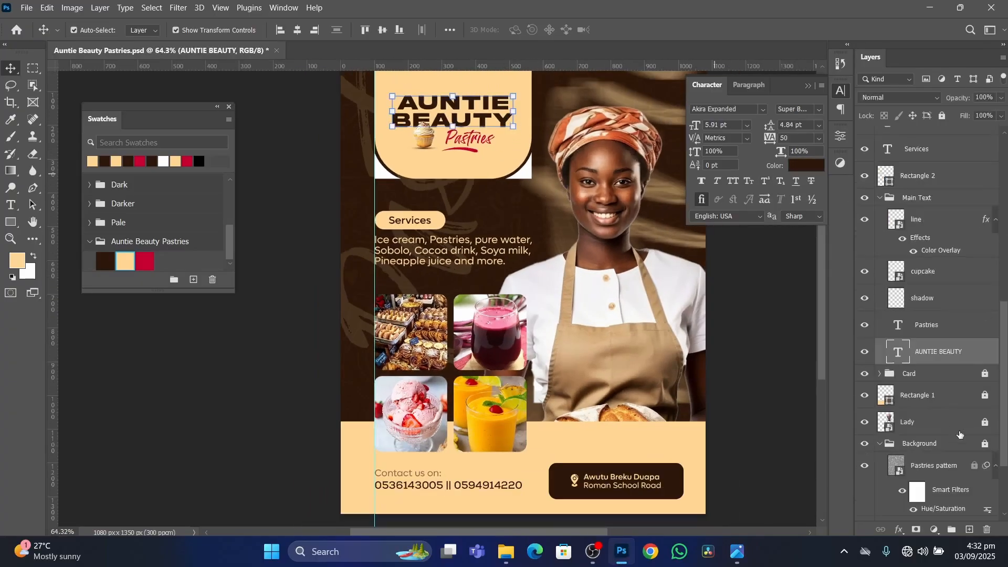
pyautogui.doubleClick(979, 349)
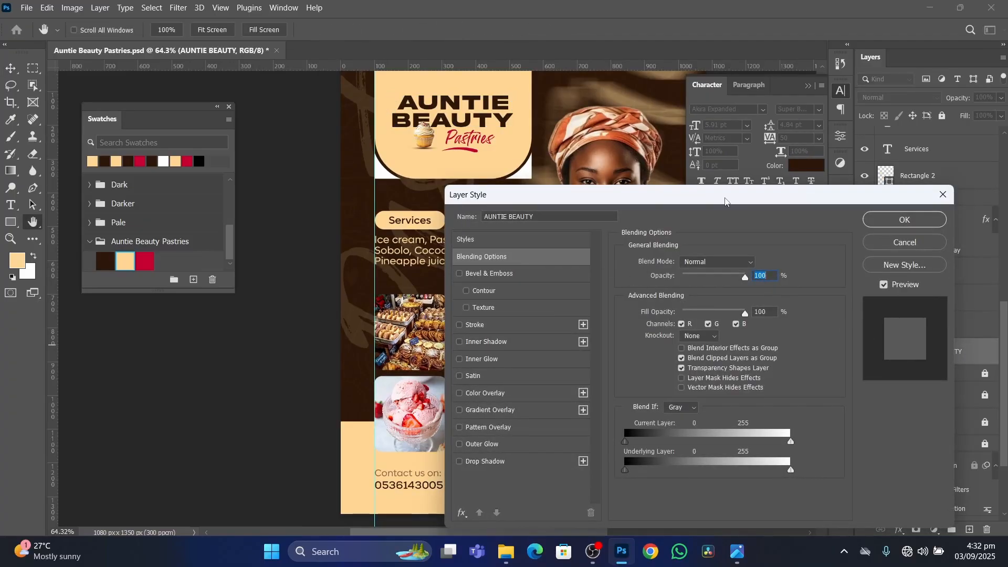
pyautogui.moveTo(726, 200); pyautogui.dragTo(794, 123)
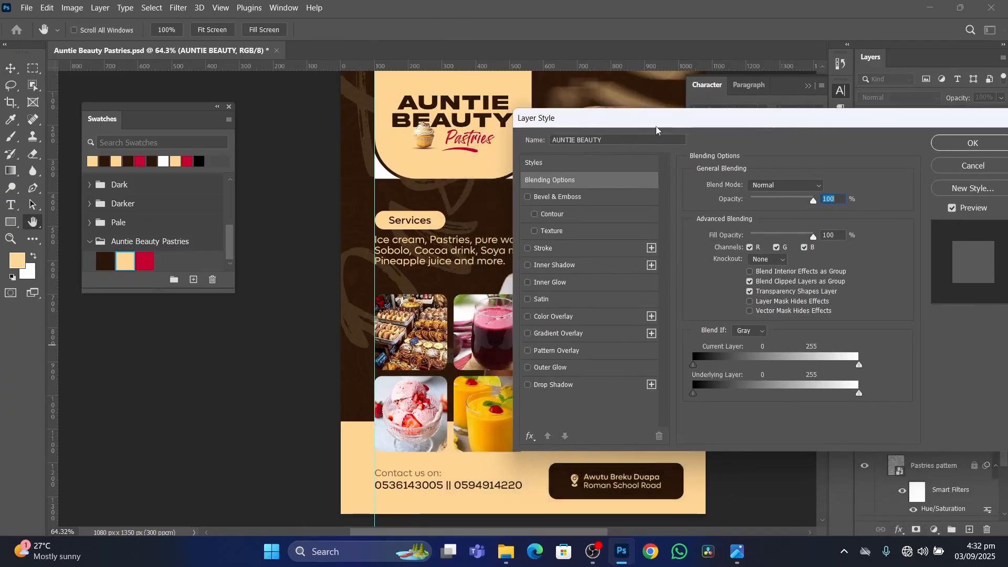
pyautogui.moveTo(657, 127); pyautogui.dragTo(710, 107)
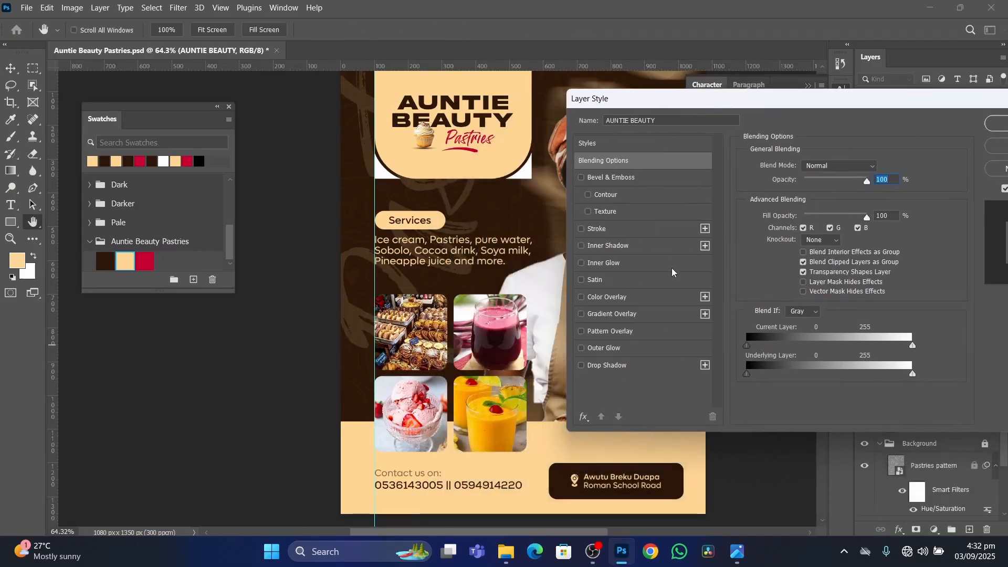
pyautogui.click(640, 315)
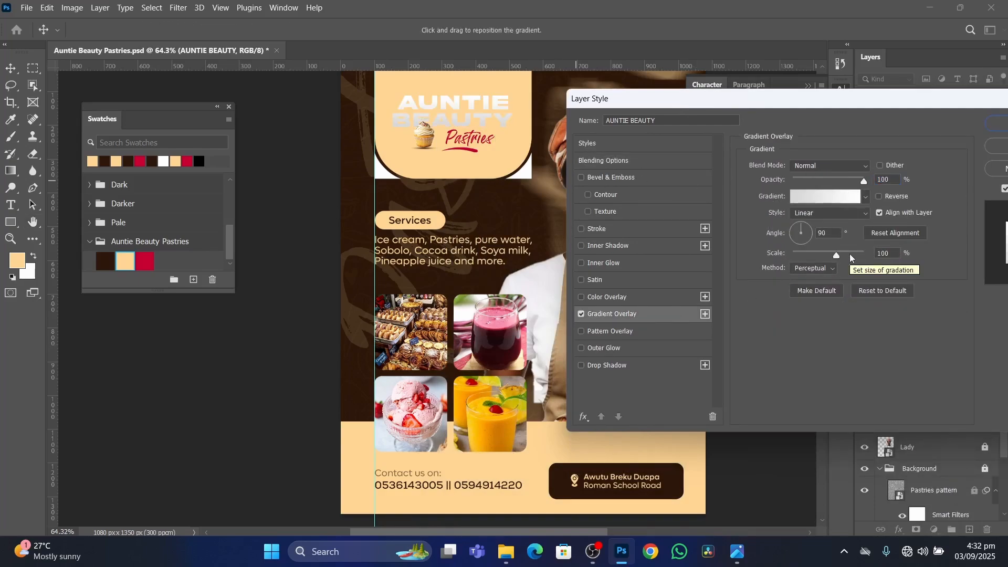
pyautogui.moveTo(836, 255); pyautogui.dragTo(937, 256)
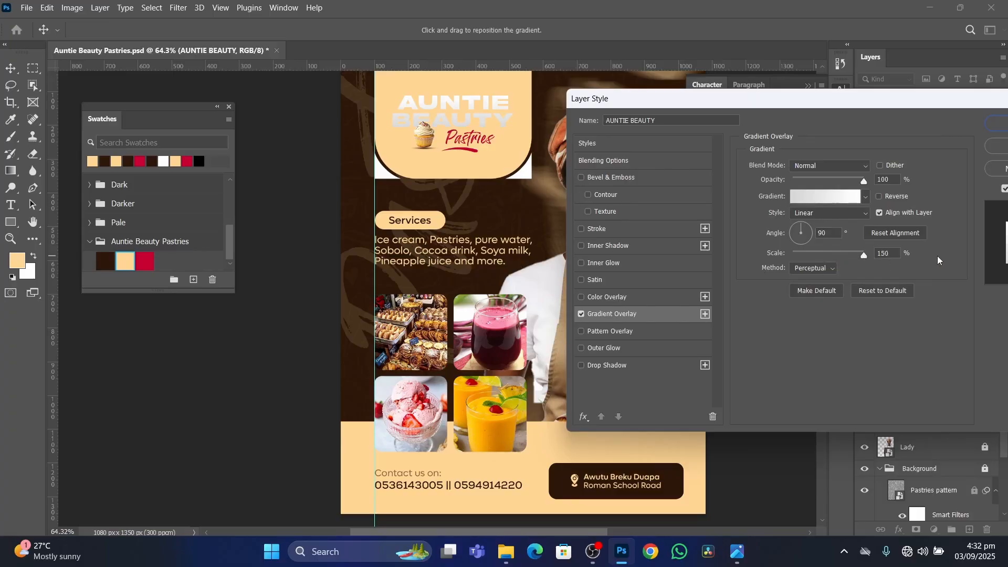
pyautogui.click(836, 197)
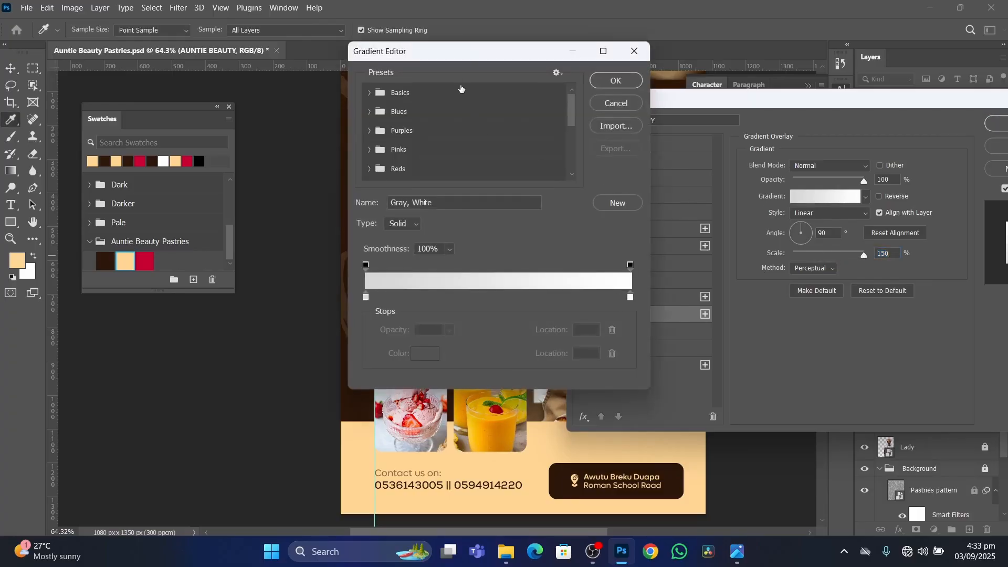
pyautogui.moveTo(470, 56); pyautogui.dragTo(815, 93)
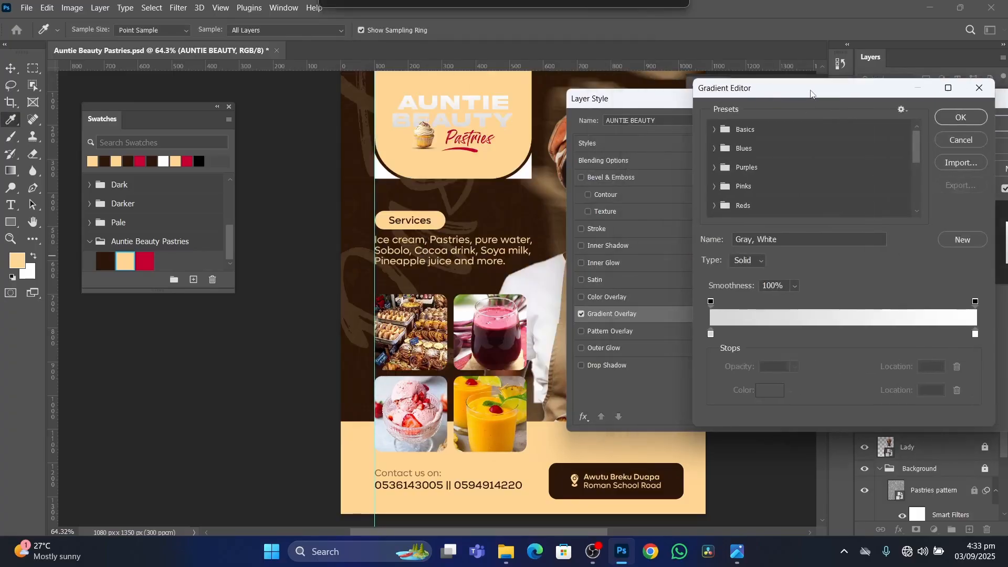
pyautogui.click(711, 333)
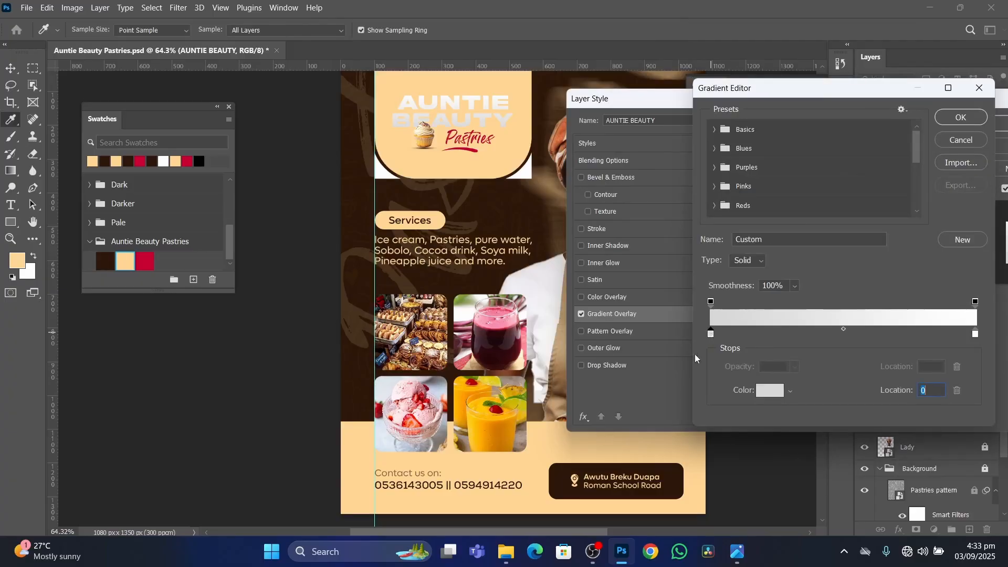
pyautogui.click(561, 473)
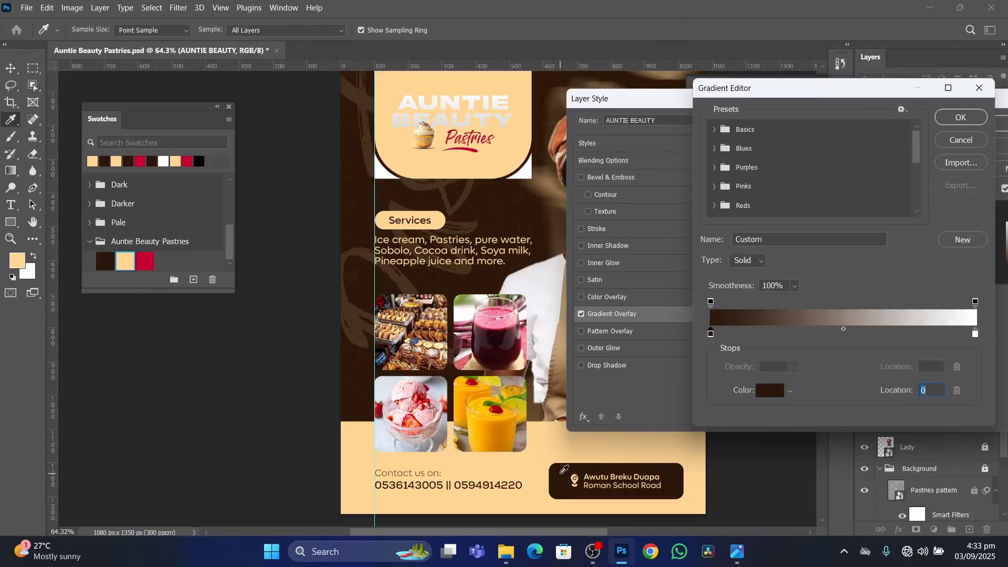
pyautogui.click(976, 334)
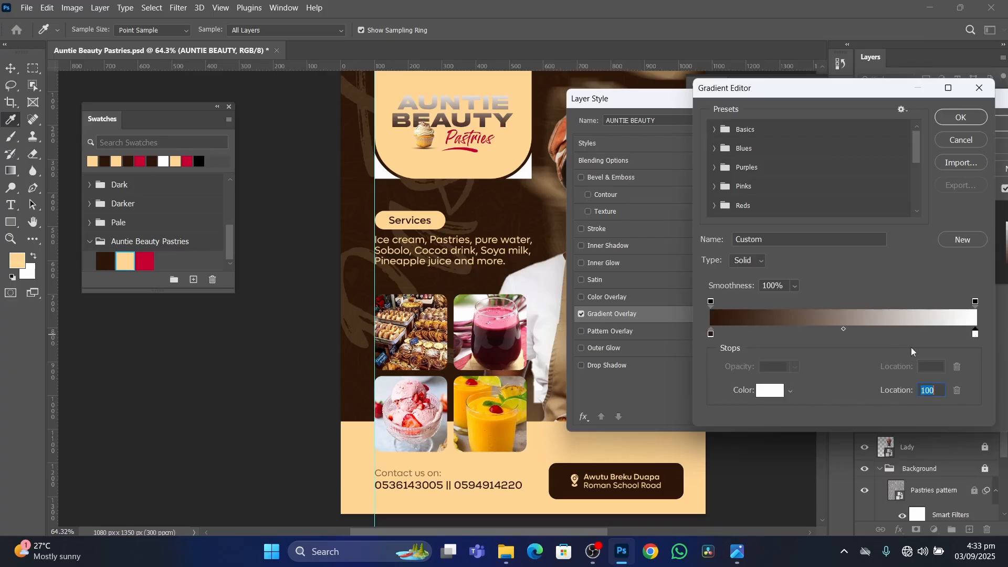
pyautogui.click(496, 430)
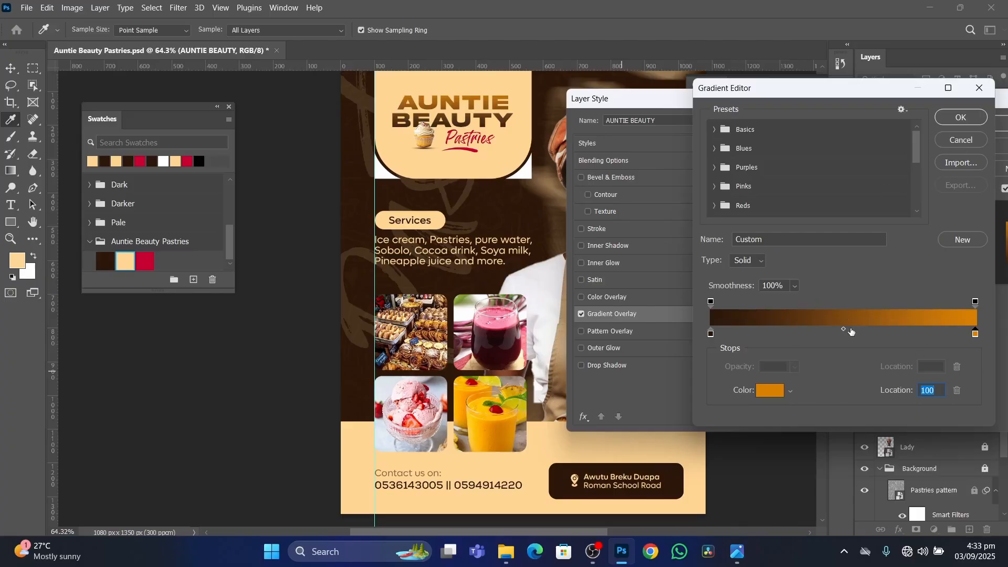
pyautogui.click(966, 117)
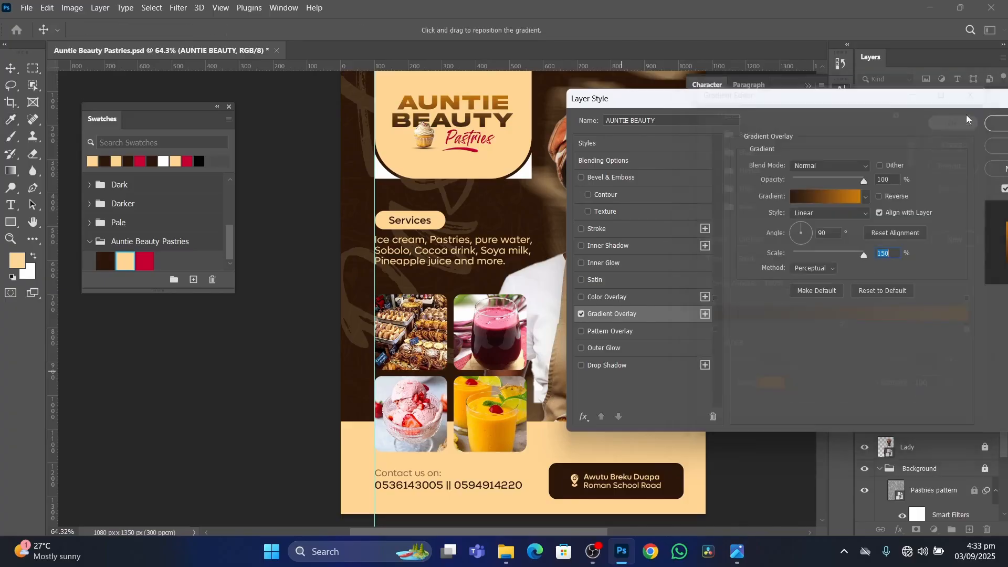
pyautogui.click(819, 165)
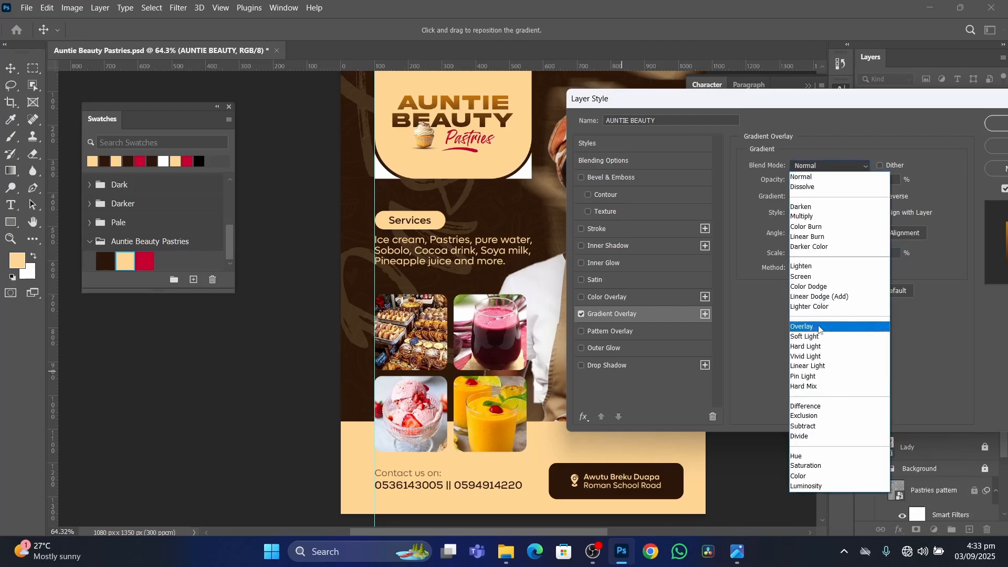
pyautogui.click(819, 327)
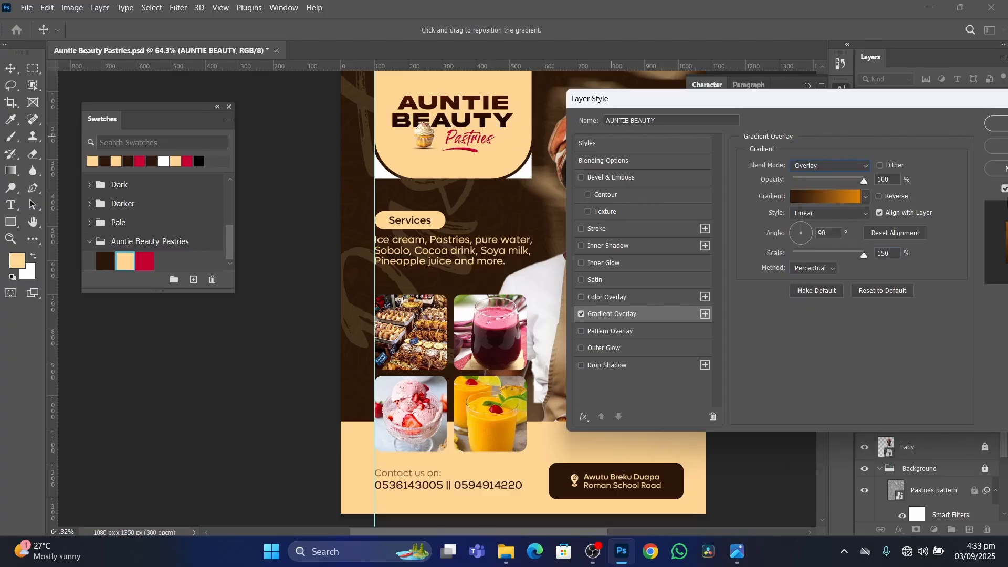
pyautogui.click(1003, 149)
# Collapse the floating swatches and add a Gradient Overlay to the AUNTIE BEAUTY text layer.
pyautogui.scroll(5, 547, 158)
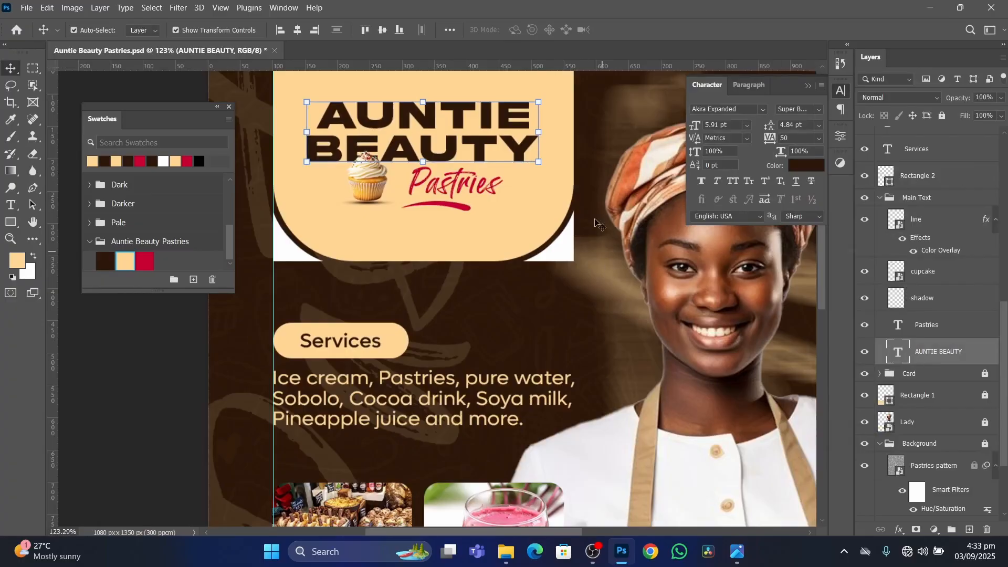
pyautogui.click(219, 107)
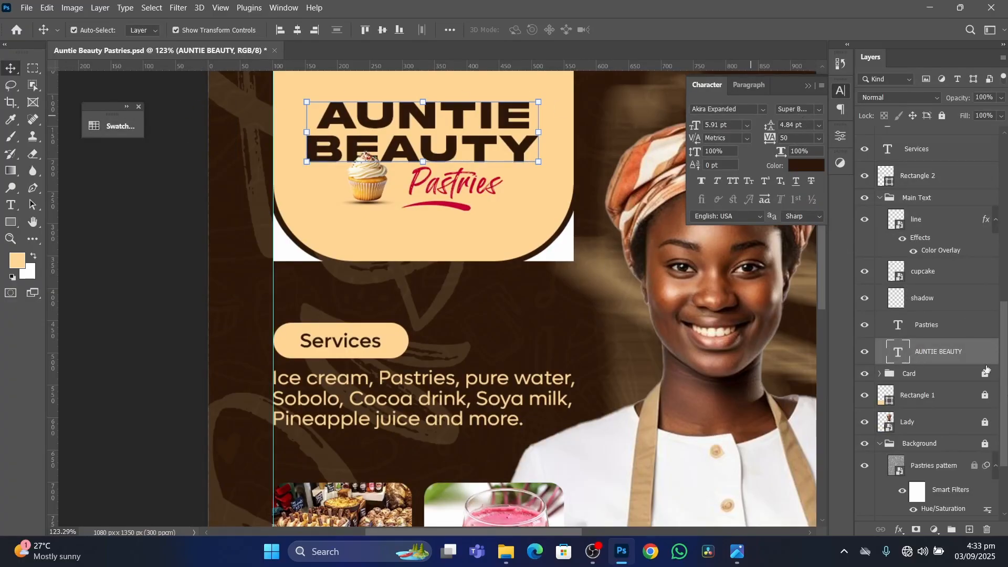
pyautogui.moveTo(546, 308); pyautogui.dragTo(496, 375)
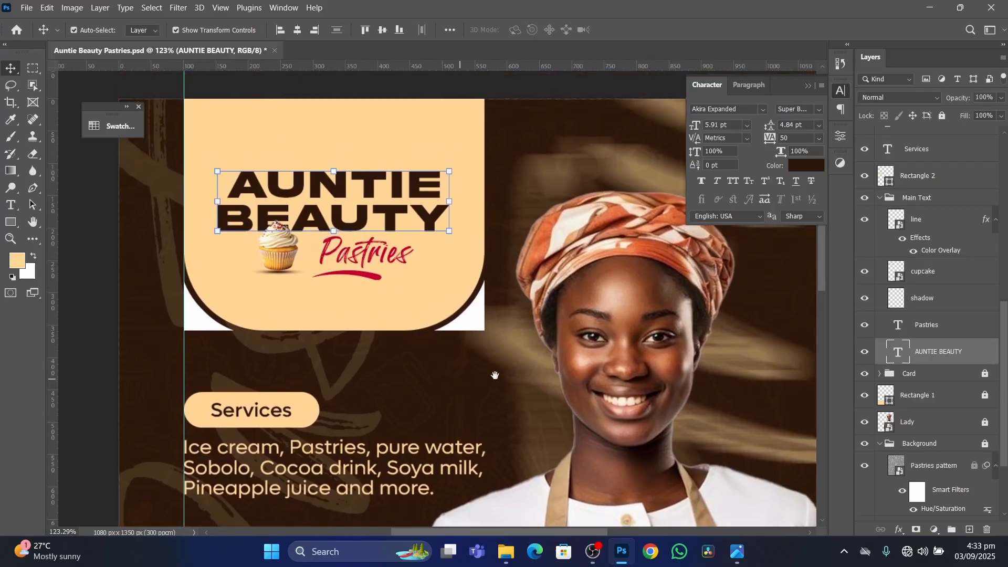
pyautogui.doubleClick(972, 354)
pyautogui.click(561, 315)
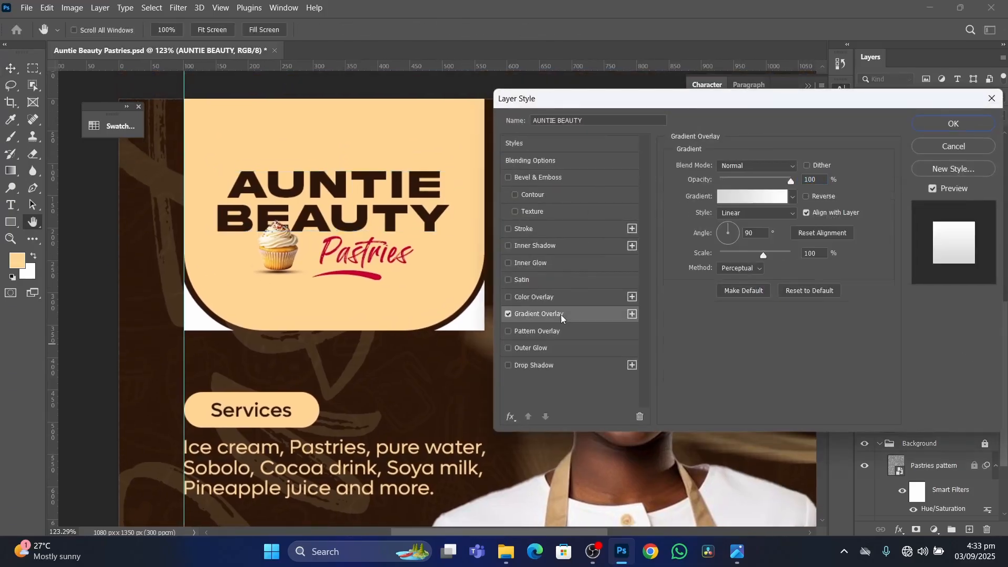
# Set the overlay gradient's starting colour stop to dark brown 2d1809, sampled from the flyer's background.
pyautogui.click(760, 197)
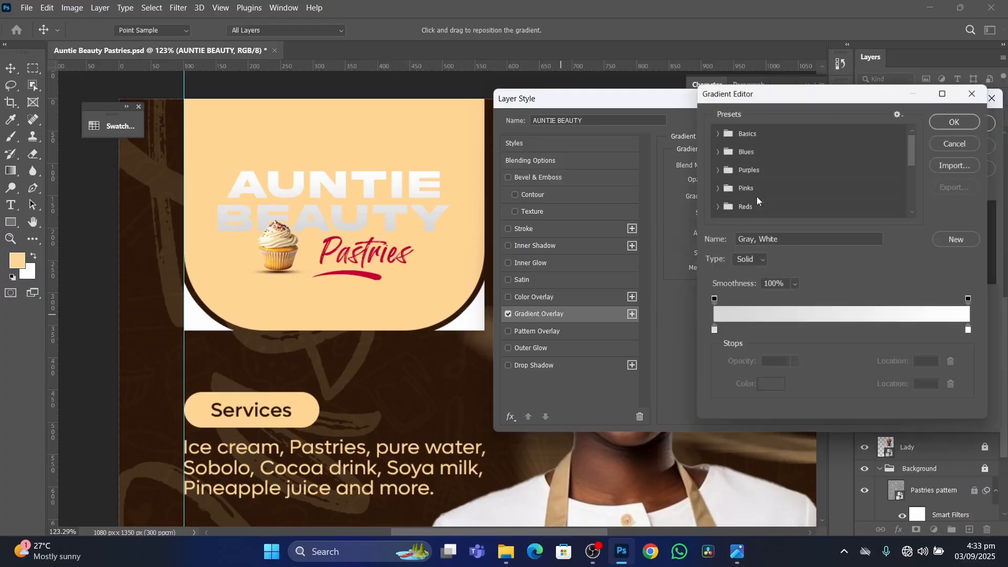
pyautogui.click(711, 334)
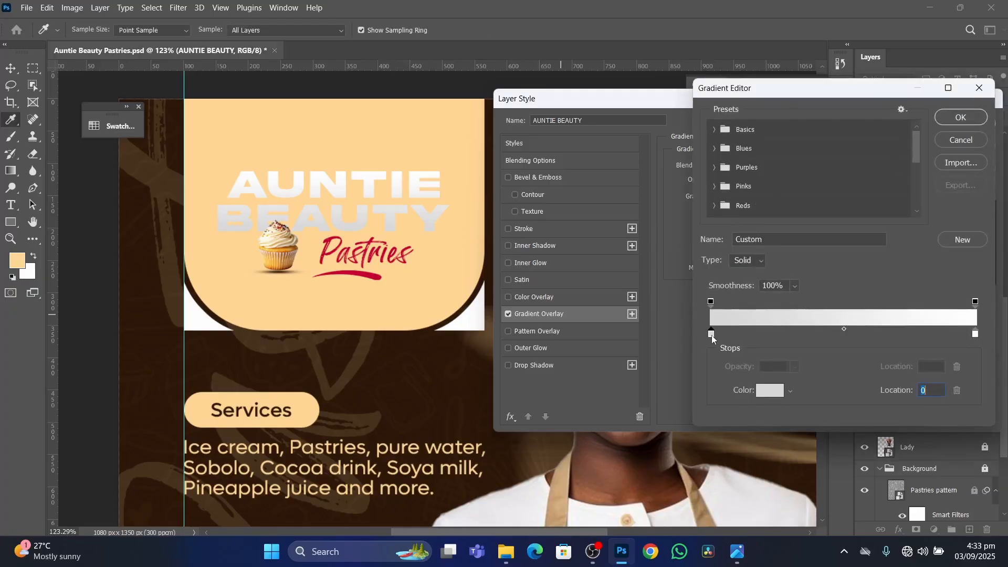
pyautogui.click(770, 391)
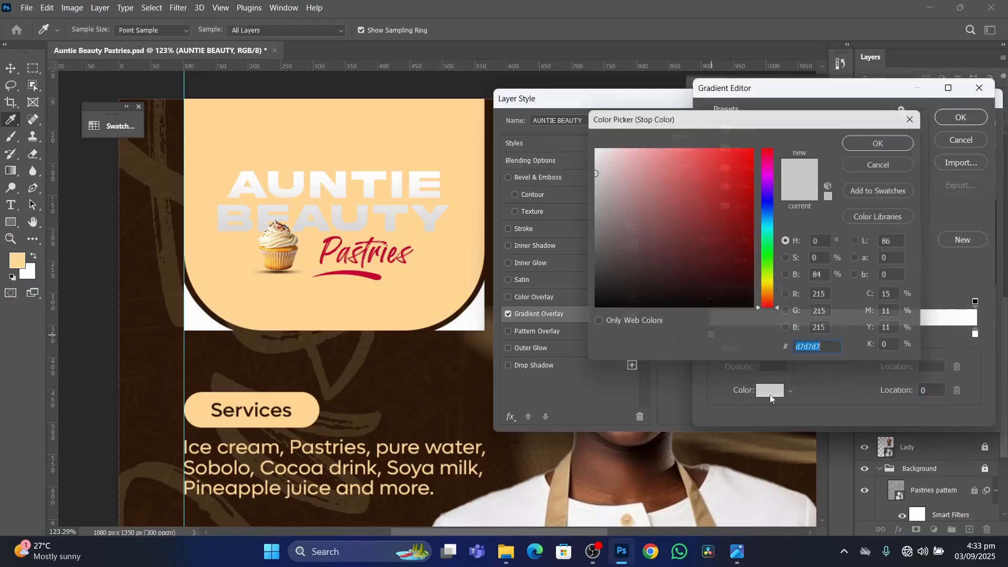
pyautogui.click(445, 352)
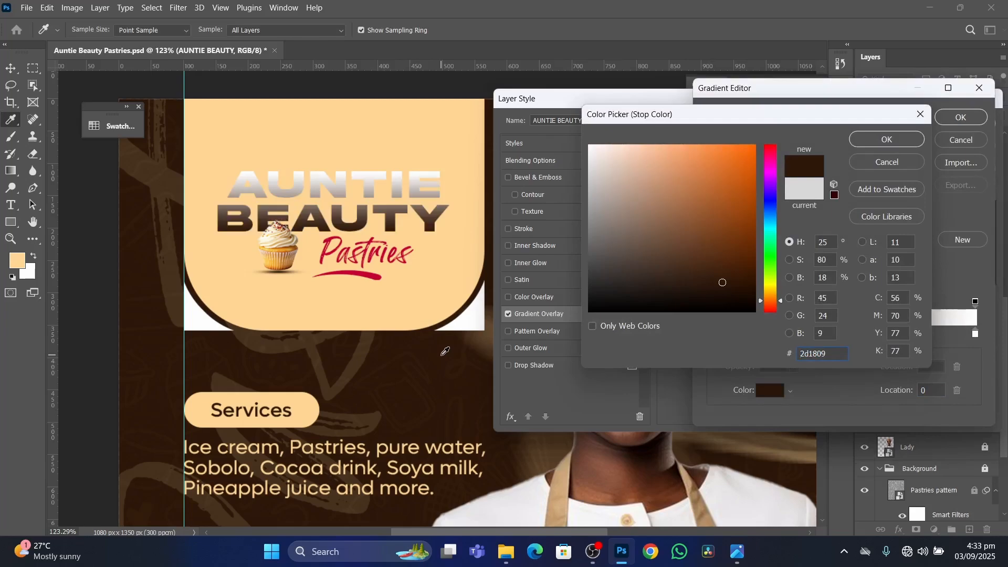
pyautogui.click(914, 144)
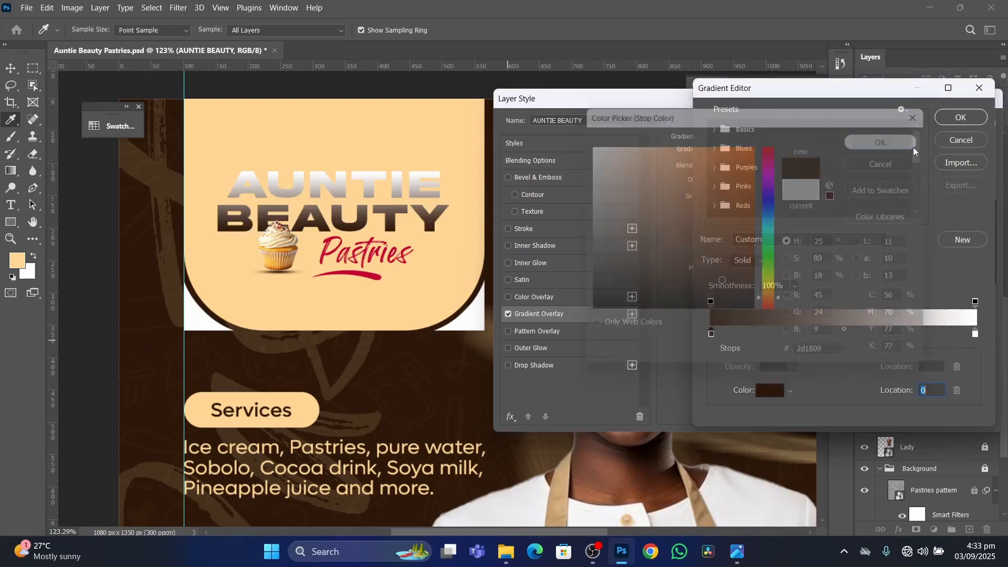
# Set the gradient's end stop to an orange sampled from the yellow fruit drink photo and apply the overlay to the heading.
pyautogui.click(975, 334)
pyautogui.scroll(-8, 421, 363)
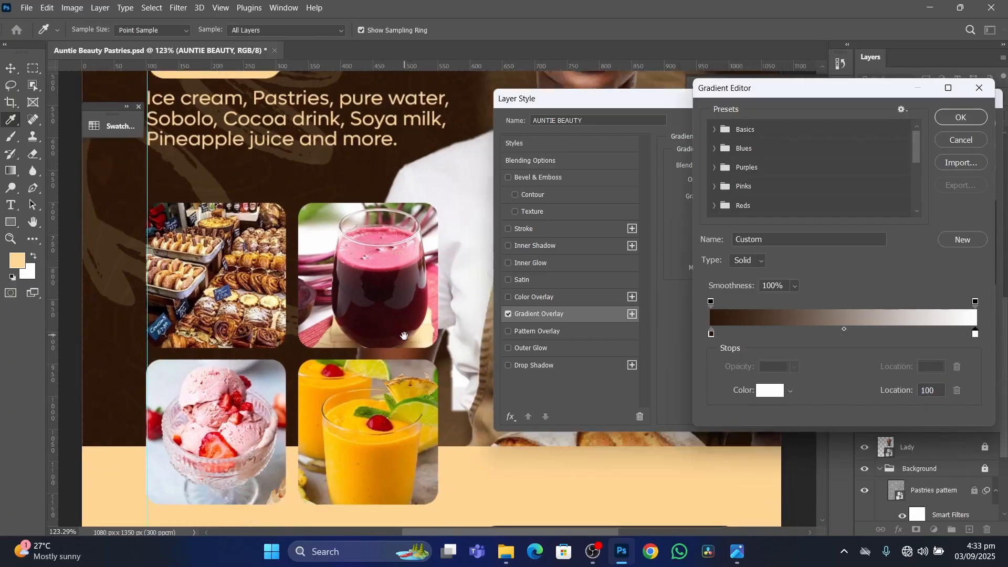
pyautogui.click(357, 393)
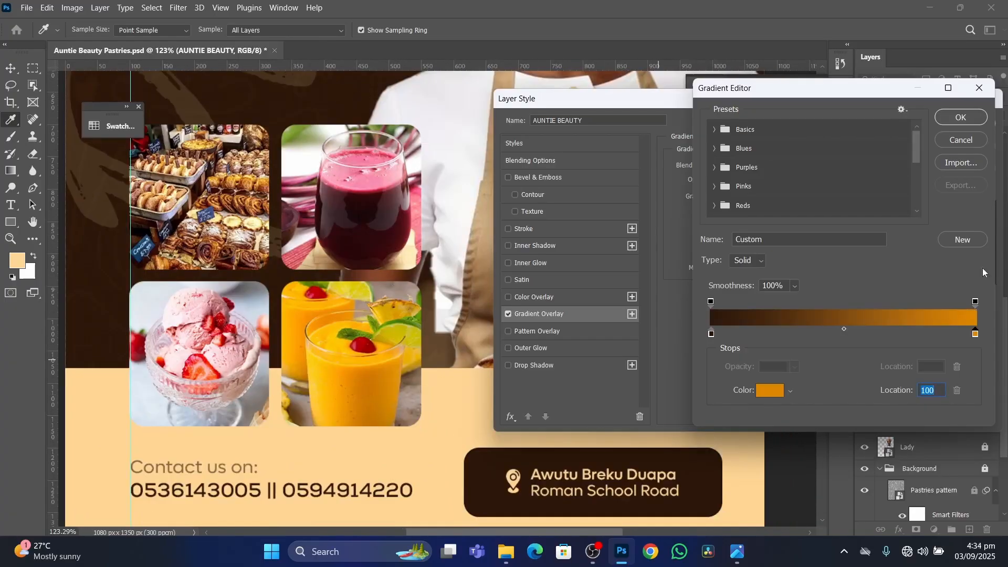
pyautogui.click(962, 121)
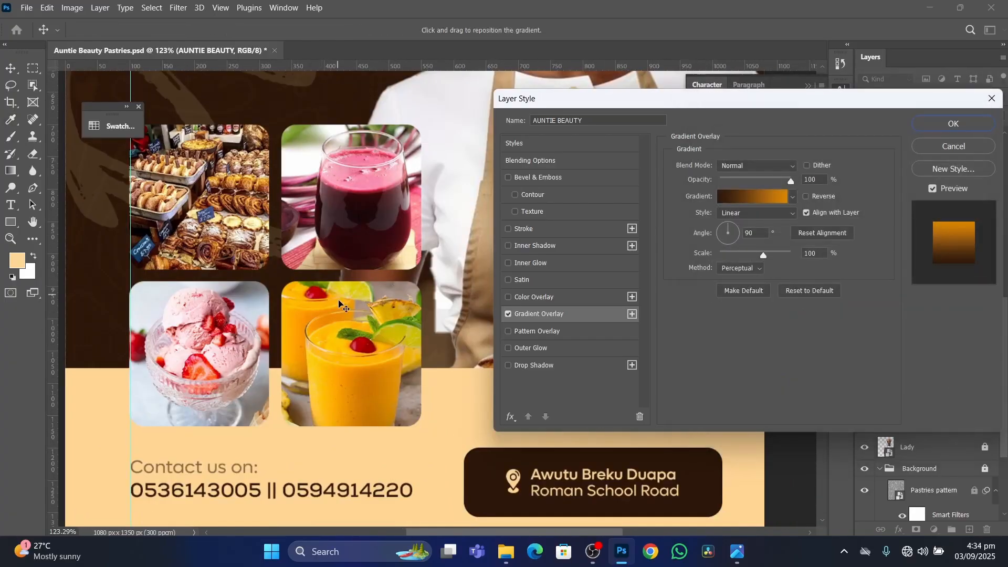
pyautogui.click(956, 123)
# Change the AUNTIE BEAUTY gradient overlay to Overlay blend mode, 150% scale and a -52° angle, and apply it.
pyautogui.scroll(-2, 429, 229)
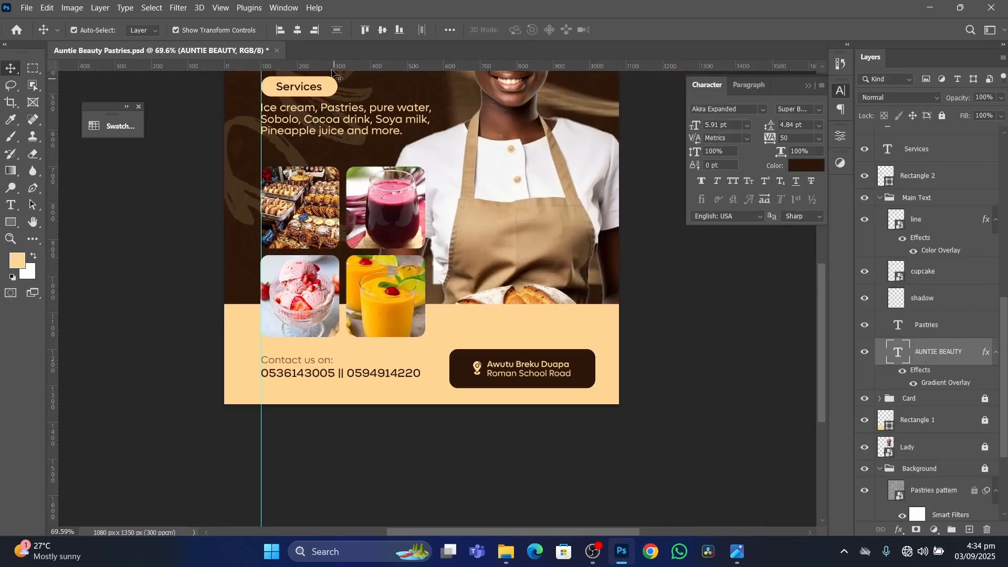
pyautogui.scroll(1, 336, 87)
pyautogui.moveTo(350, 111); pyautogui.dragTo(361, 563)
pyautogui.moveTo(365, 240); pyautogui.dragTo(362, 200)
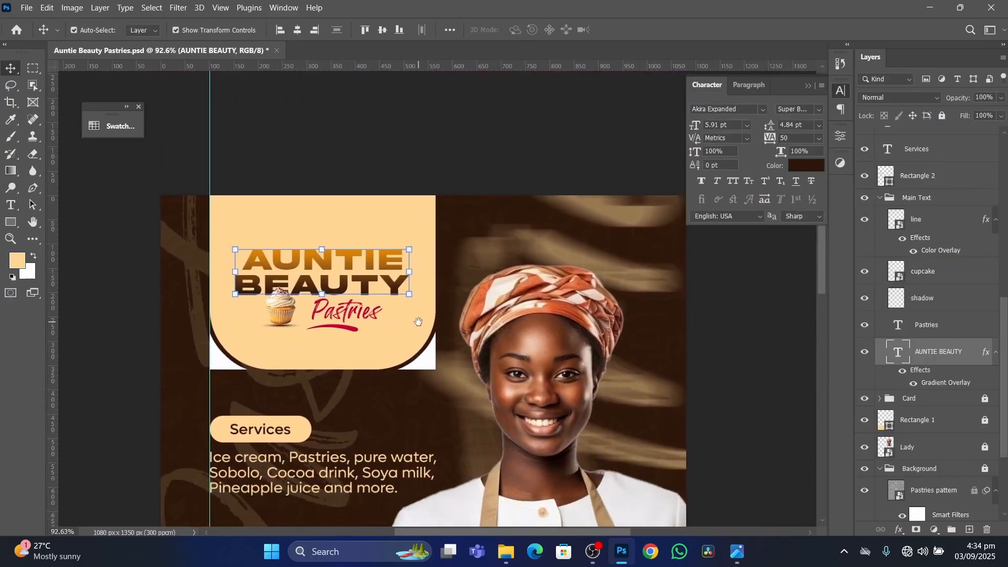
pyautogui.doubleClick(955, 383)
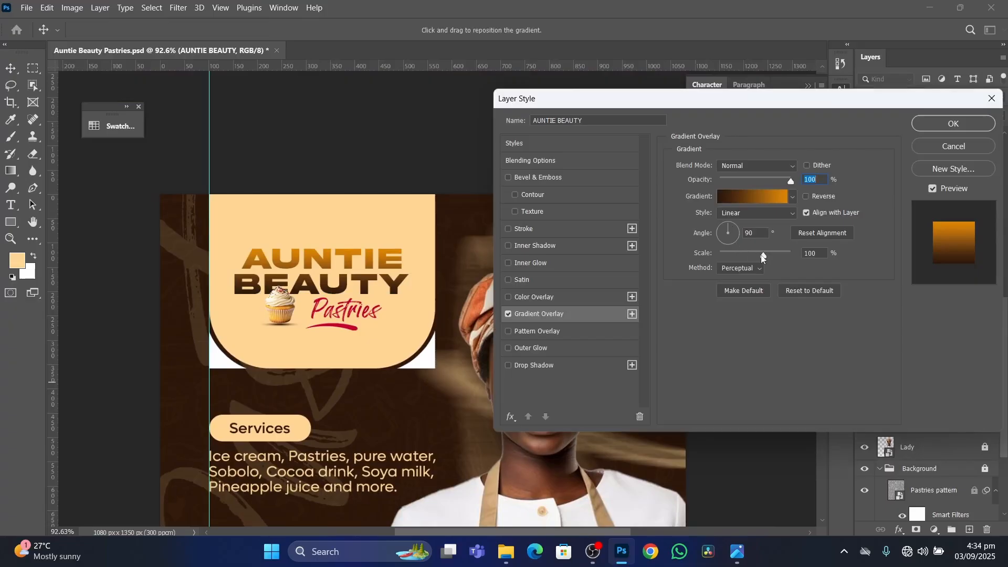
pyautogui.click(759, 166)
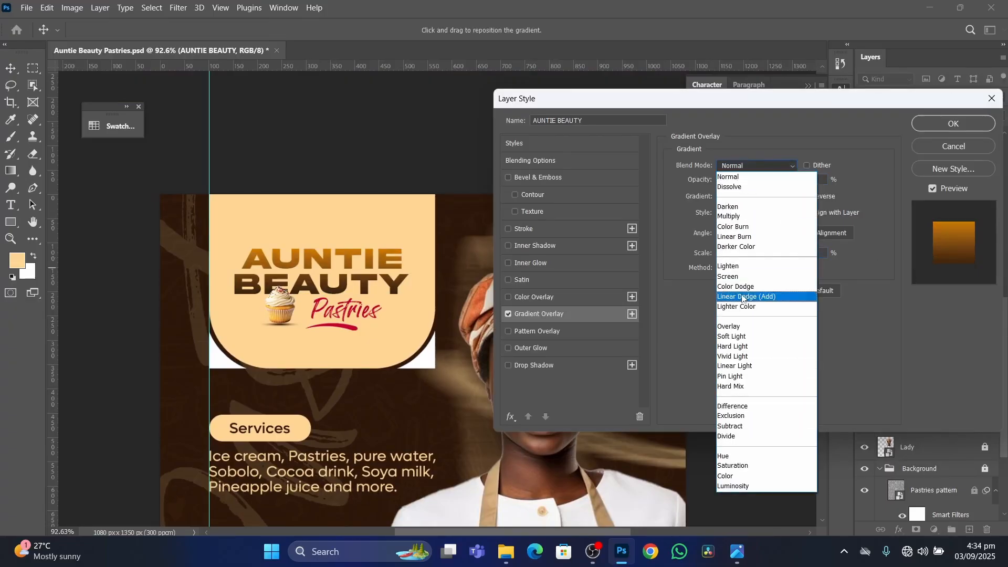
pyautogui.click(742, 327)
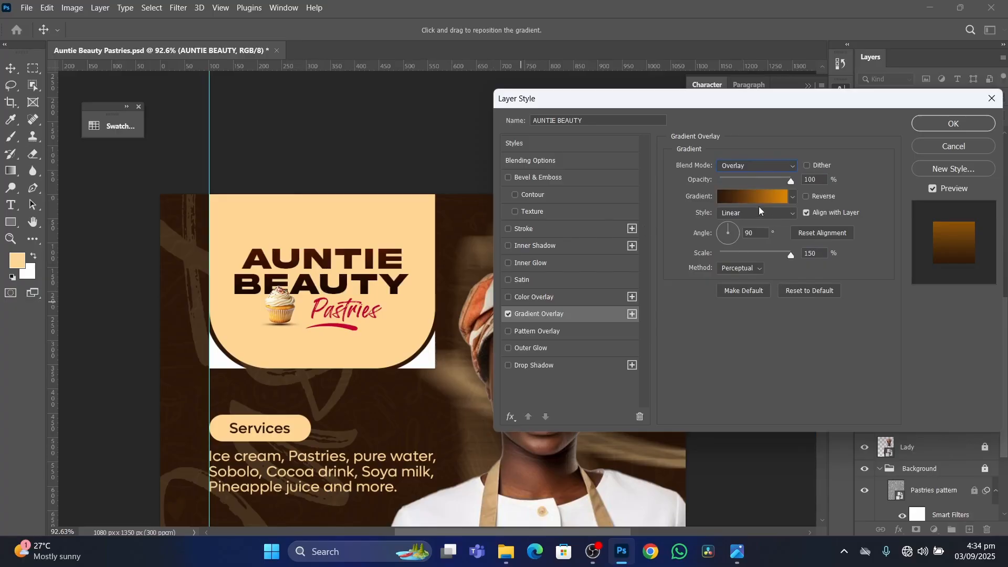
pyautogui.click(733, 239)
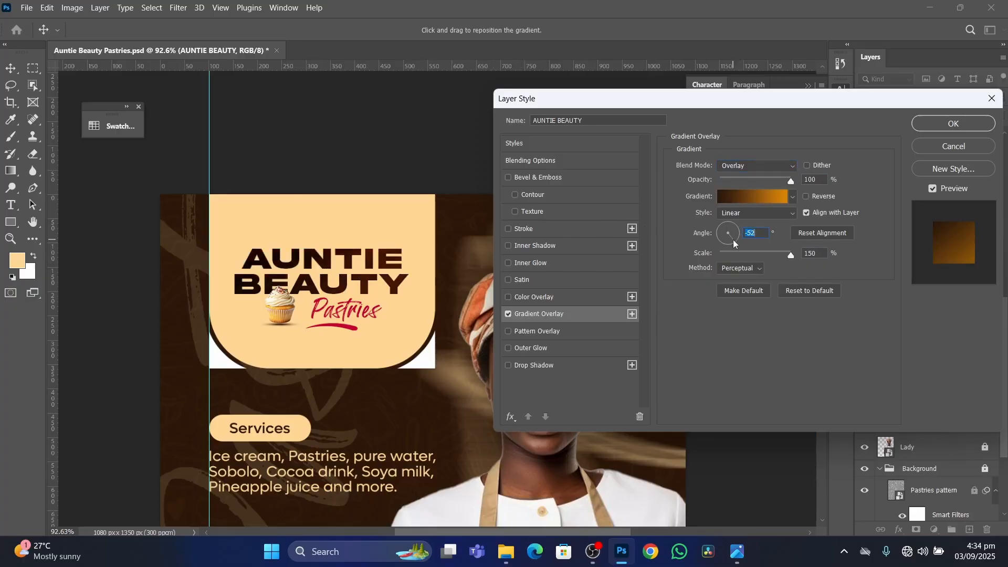
pyautogui.click(738, 552)
pyautogui.click(940, 124)
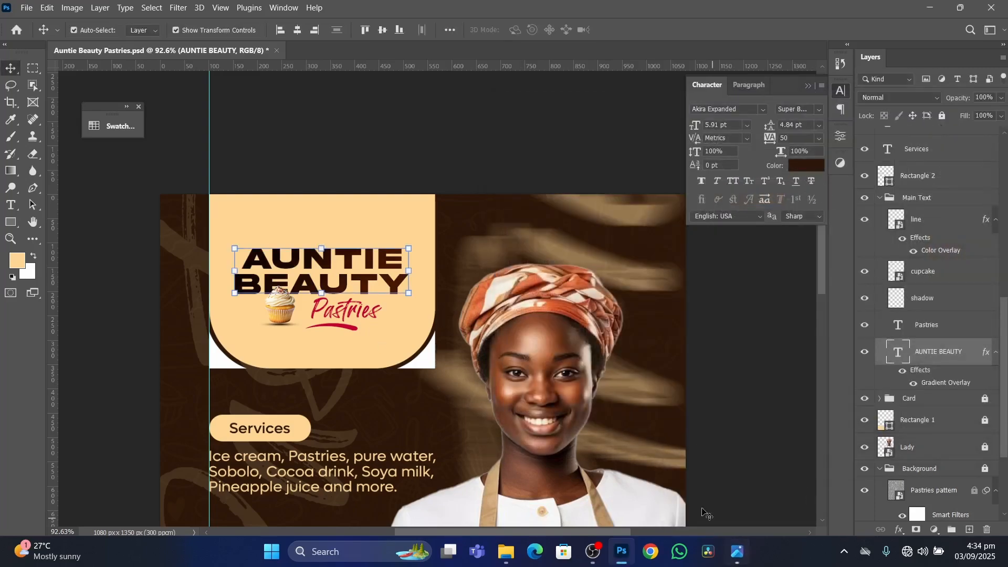
# Switch to the reference image Auntie Beauty Pastries Tutorials.png, examine its heading gradient up close, and return to Photoshop.
pyautogui.click(738, 551)
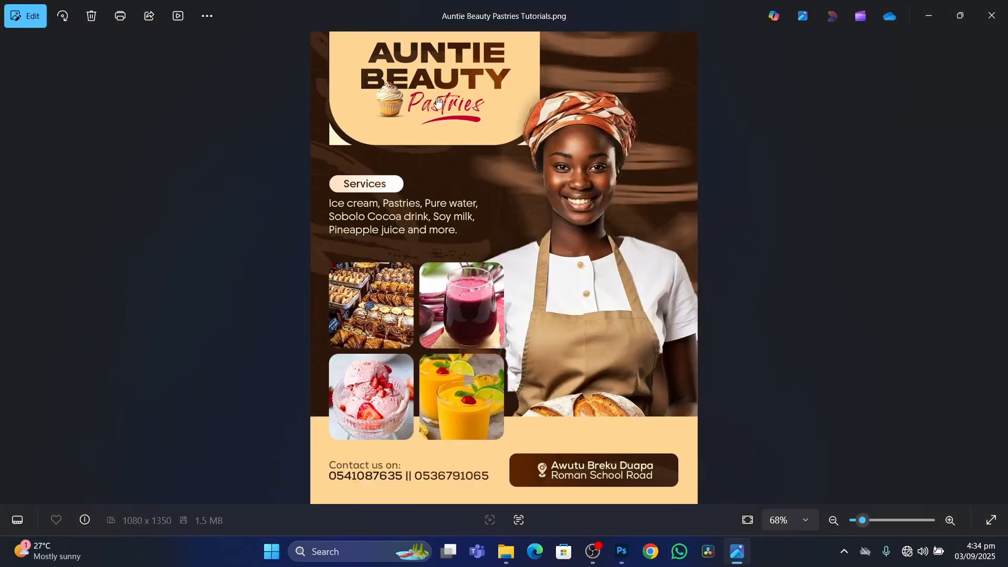
pyautogui.scroll(5, 457, 57)
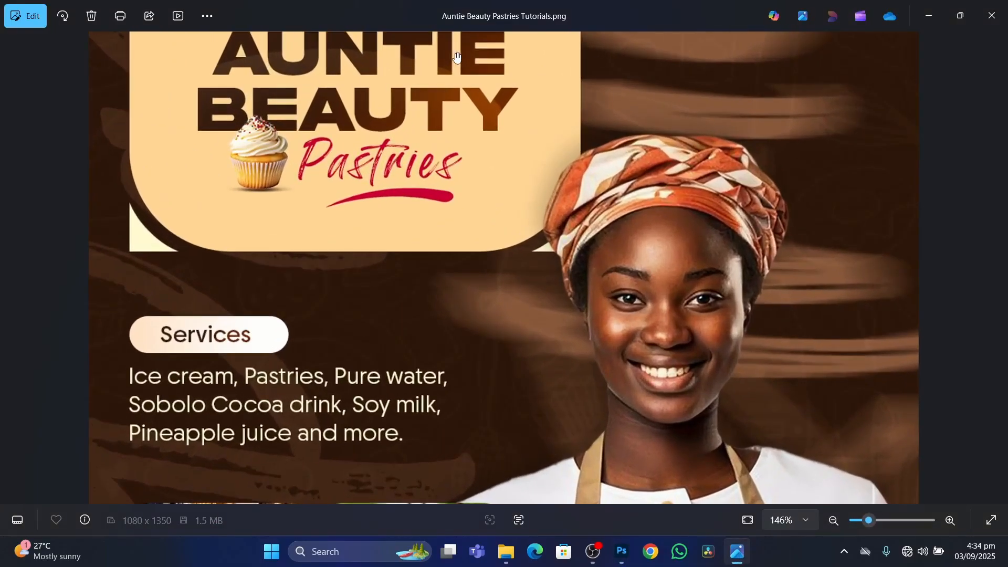
pyautogui.scroll(-5, 457, 57)
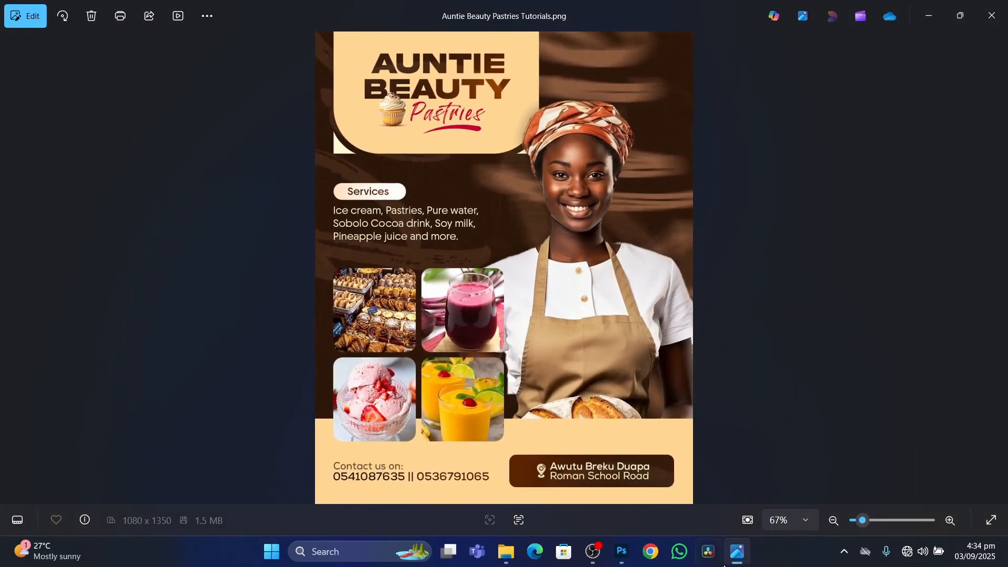
pyautogui.click(621, 552)
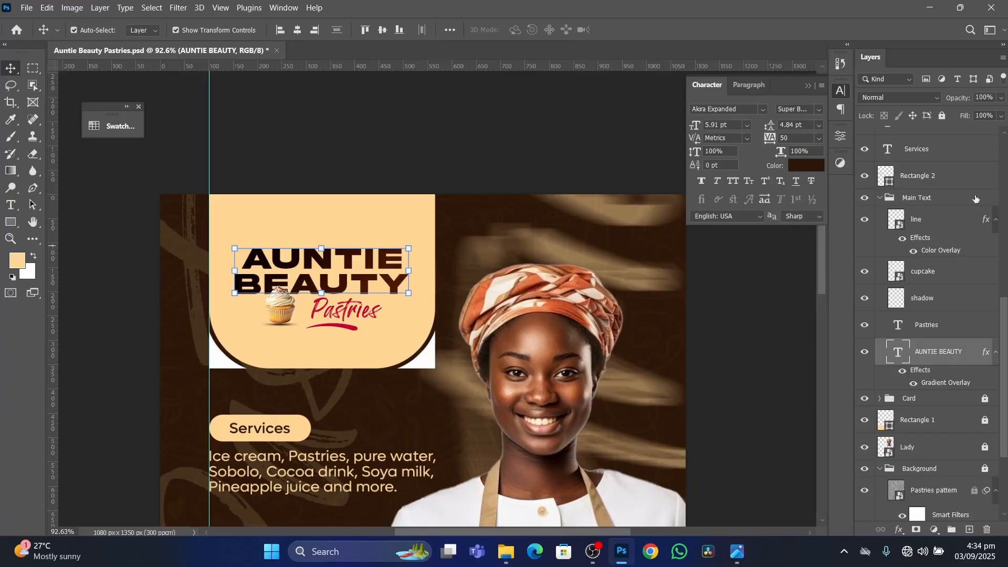
# Copy the AUNTIE BEAUTY heading's layer style and paste it onto the dark location box, Rectangle 3.
pyautogui.rightClick(966, 350)
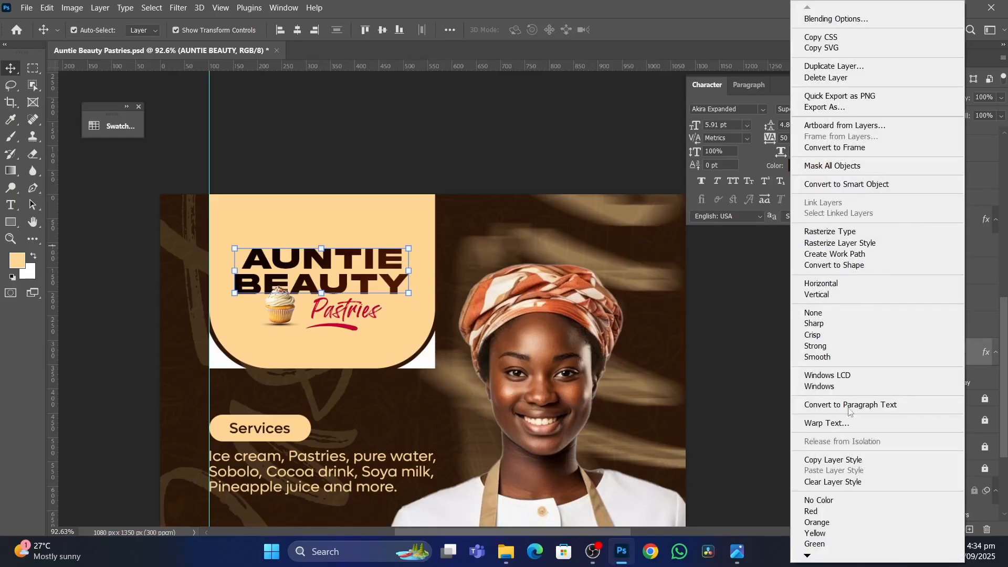
pyautogui.click(840, 459)
pyautogui.scroll(-10, 504, 363)
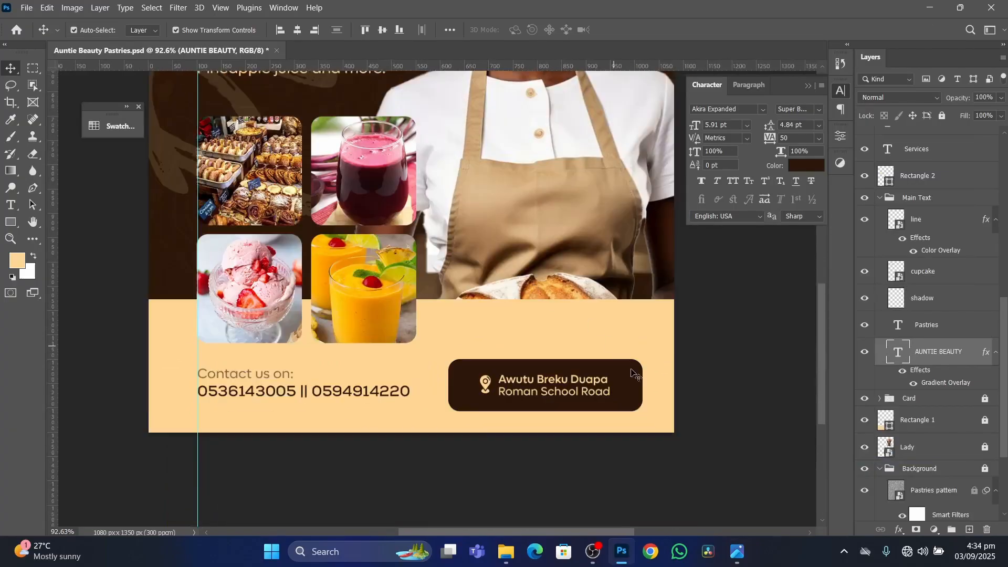
pyautogui.click(632, 388)
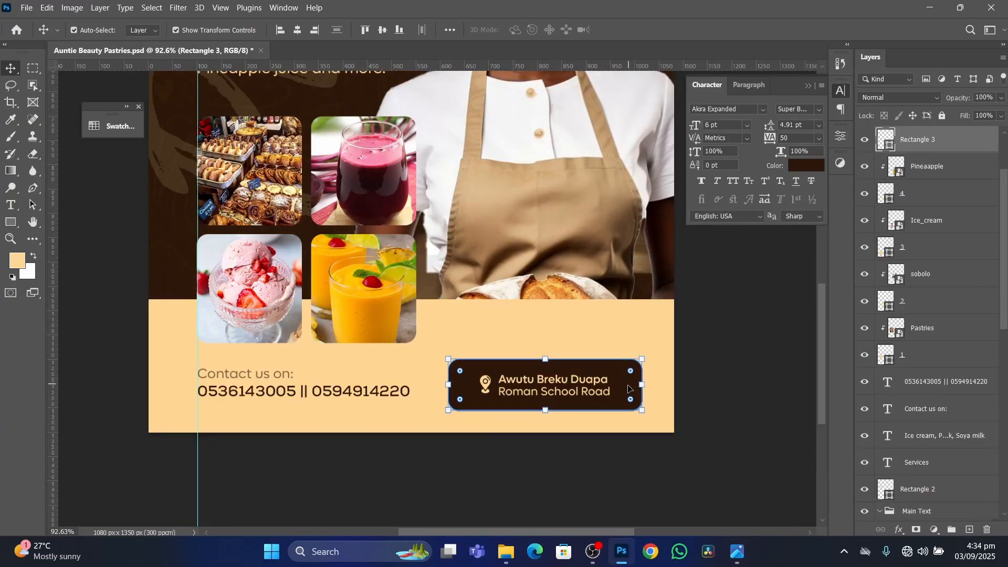
pyautogui.rightClick(972, 146)
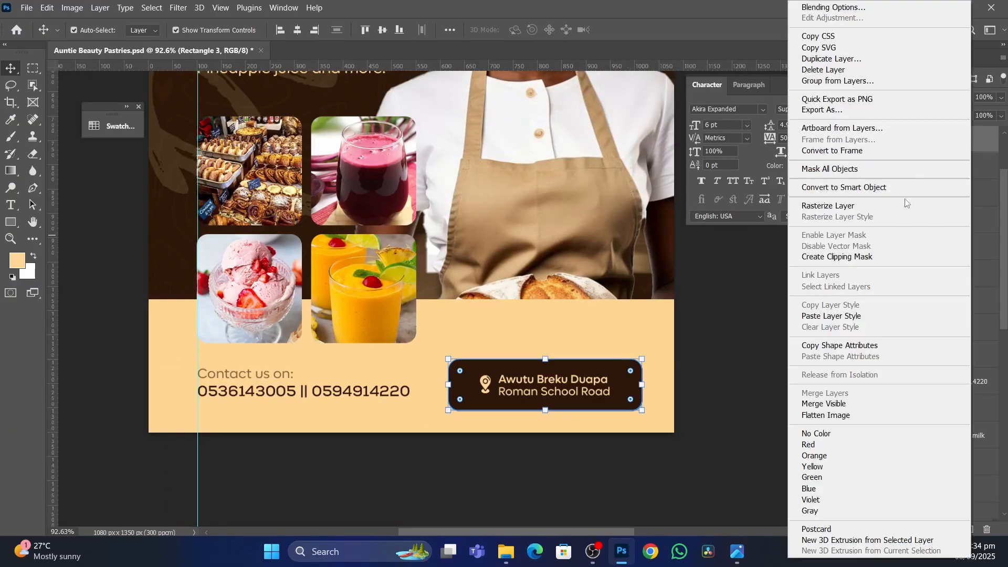
pyautogui.click(833, 315)
pyautogui.click(743, 355)
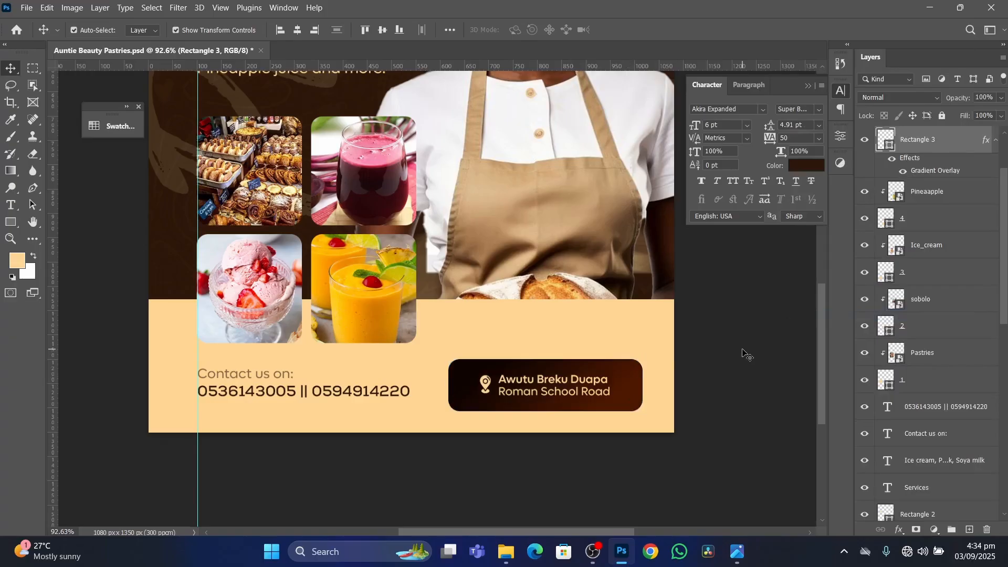
# Set the starting opacity stop of the location box's overlay gradient to 0% and apply the layer style.
pyautogui.scroll(-3, 599, 428)
pyautogui.scroll(3, 573, 386)
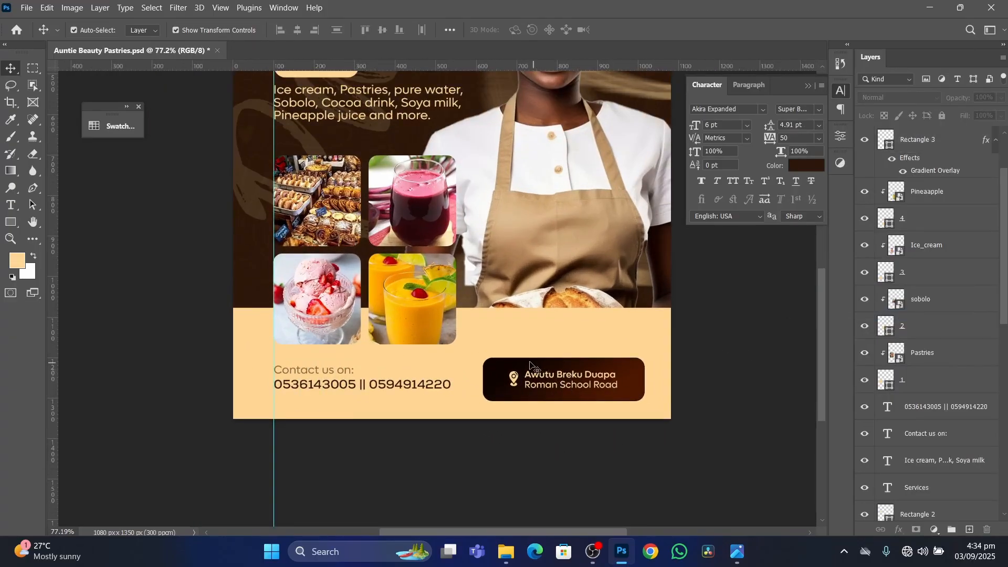
pyautogui.scroll(2, 530, 365)
pyautogui.click(682, 384)
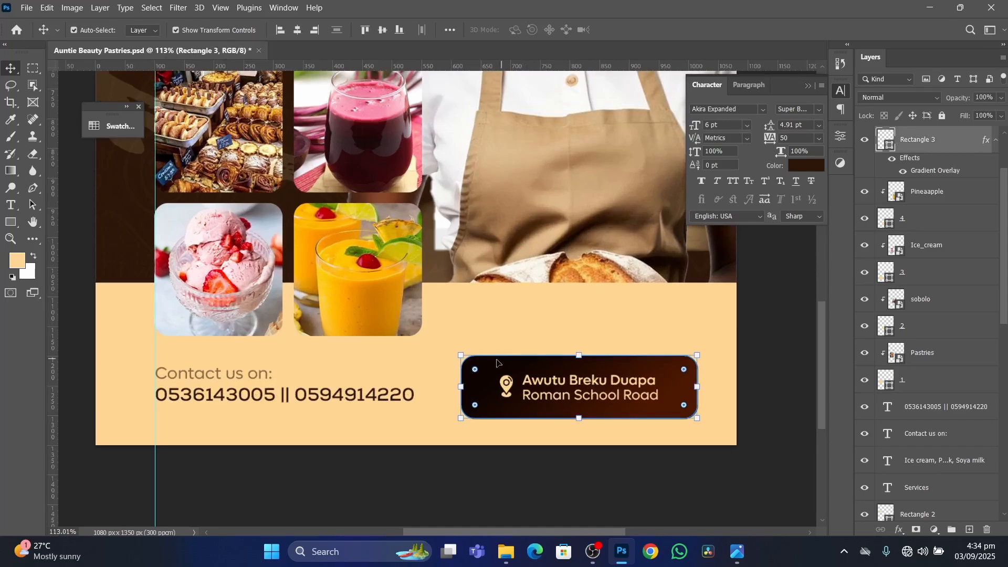
pyautogui.scroll(1, 682, 387)
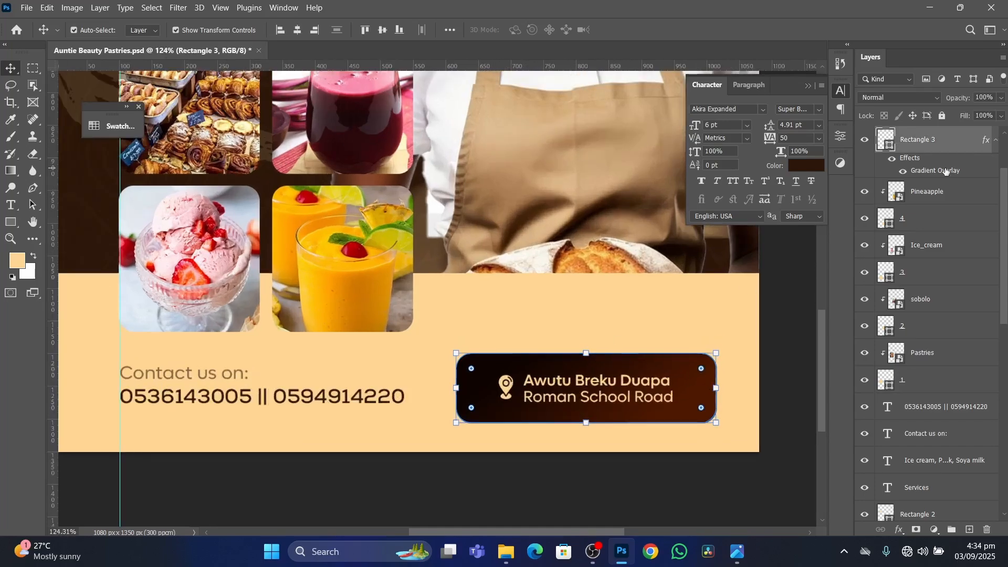
pyautogui.doubleClick(945, 170)
pyautogui.moveTo(761, 100); pyautogui.dragTo(990, 129)
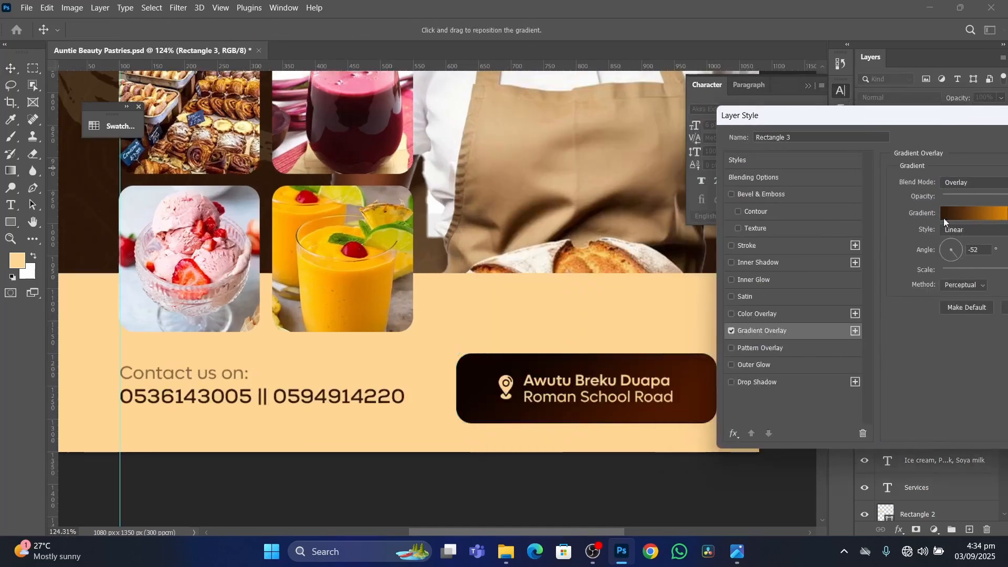
pyautogui.click(972, 214)
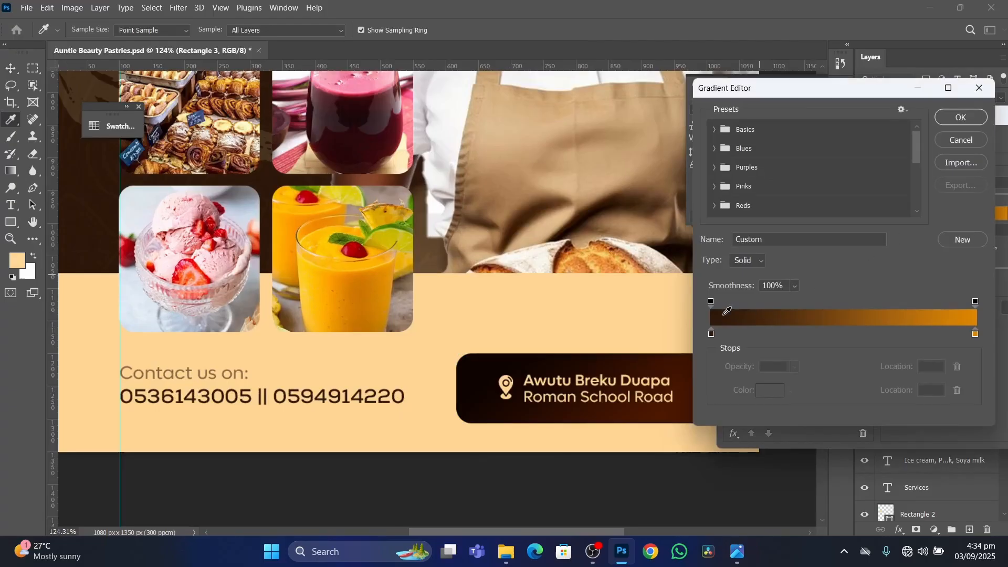
pyautogui.click(712, 302)
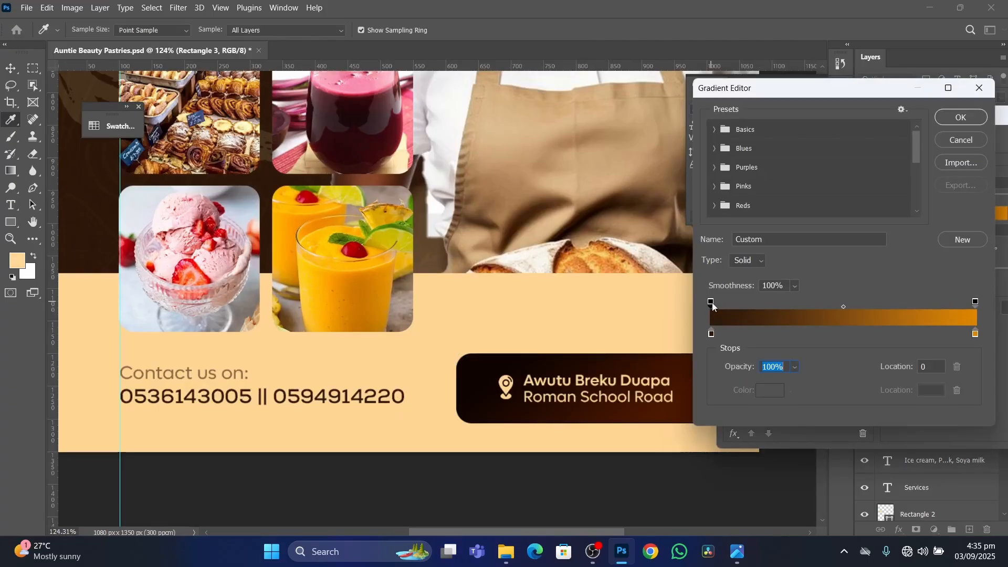
pyautogui.moveTo(745, 369); pyautogui.dragTo(714, 369)
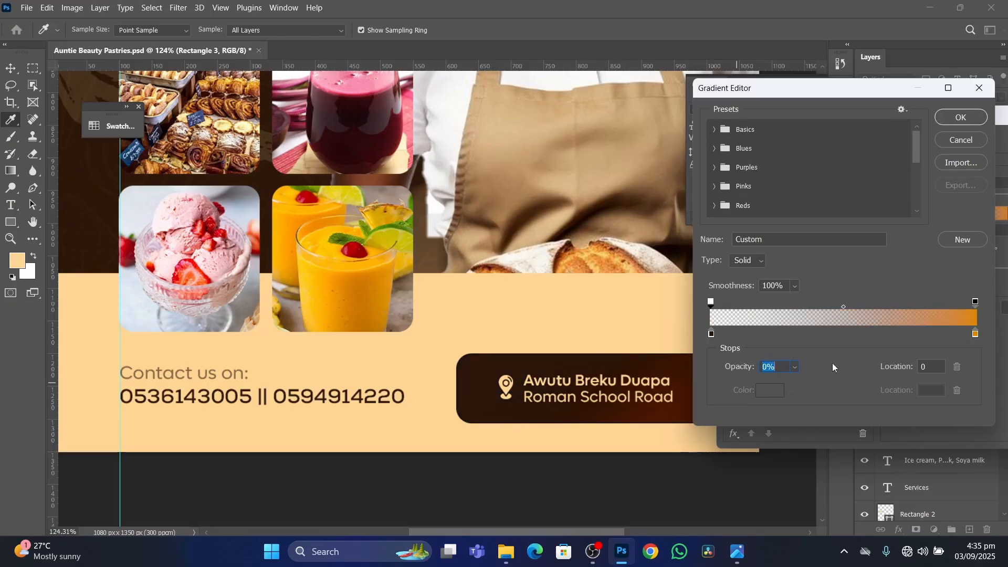
pyautogui.click(961, 117)
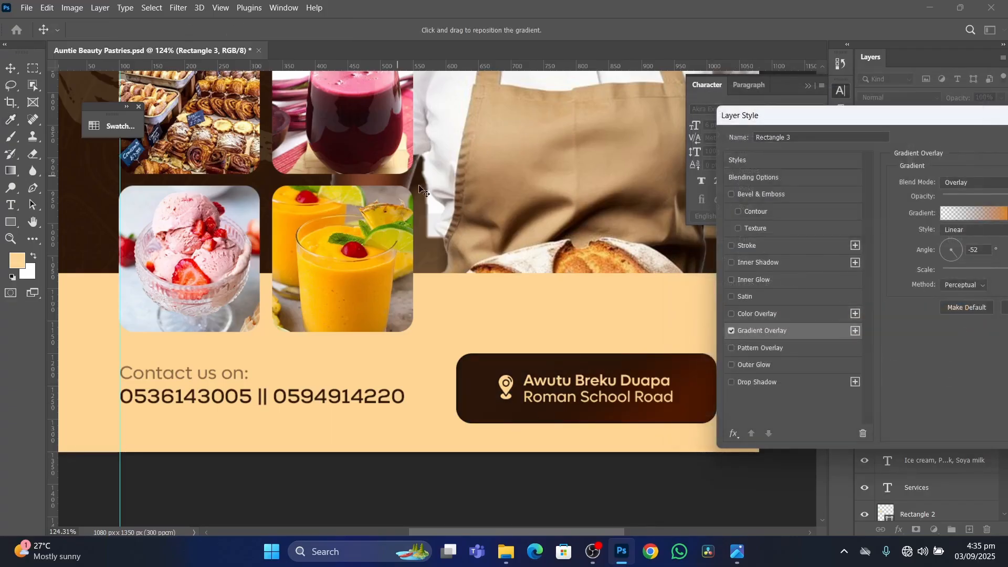
pyautogui.moveTo(945, 124); pyautogui.dragTo(724, 152)
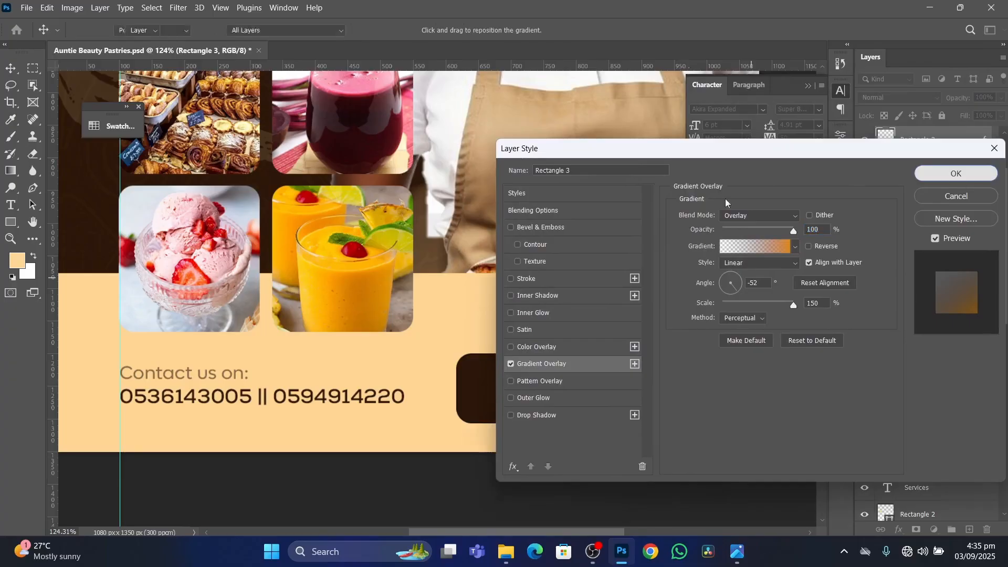
pyautogui.click(956, 171)
# Set the starting opacity stop of the AUNTIE BEAUTY heading's overlay gradient to 0%, apply it, and deselect the heading.
pyautogui.scroll(-3, 325, 265)
pyautogui.scroll(-2, 324, 261)
pyautogui.moveTo(345, 172); pyautogui.dragTo(374, 316)
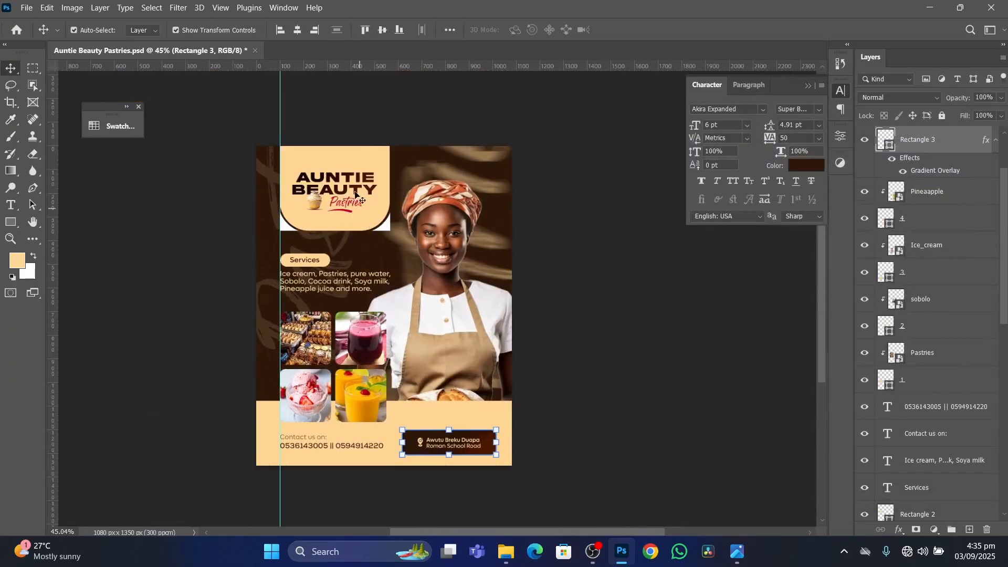
pyautogui.click(370, 186)
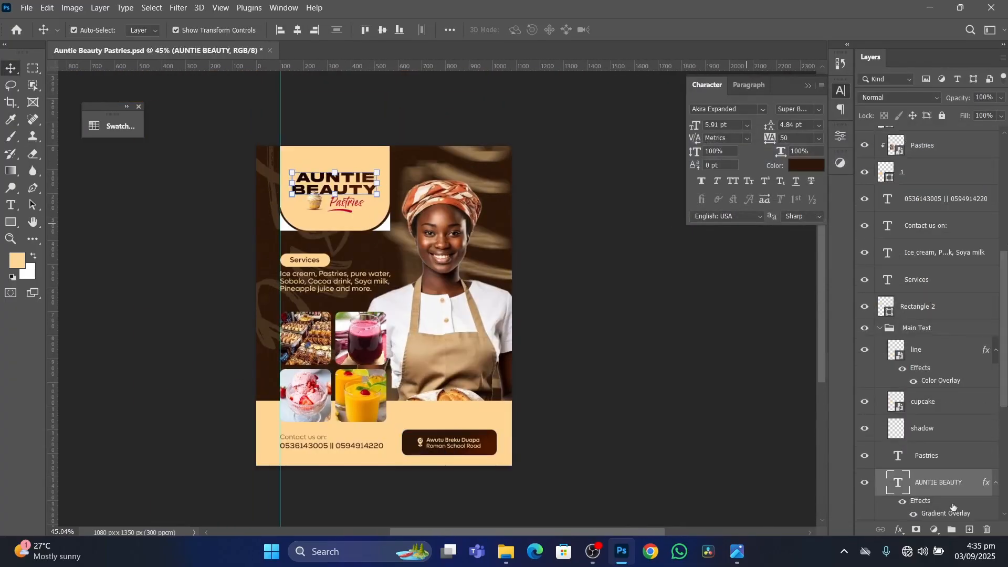
pyautogui.scroll(-5, 952, 430)
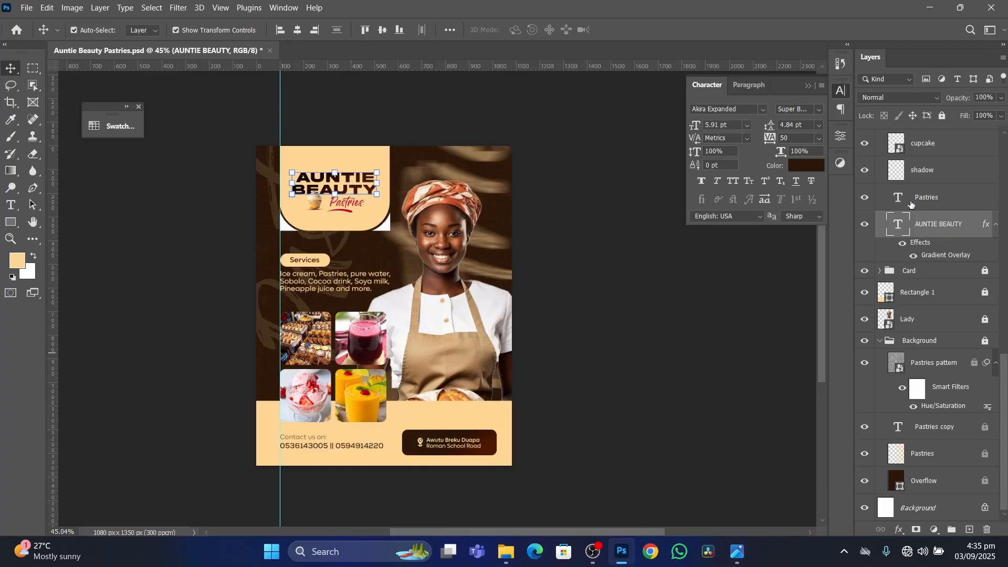
pyautogui.doubleClick(945, 256)
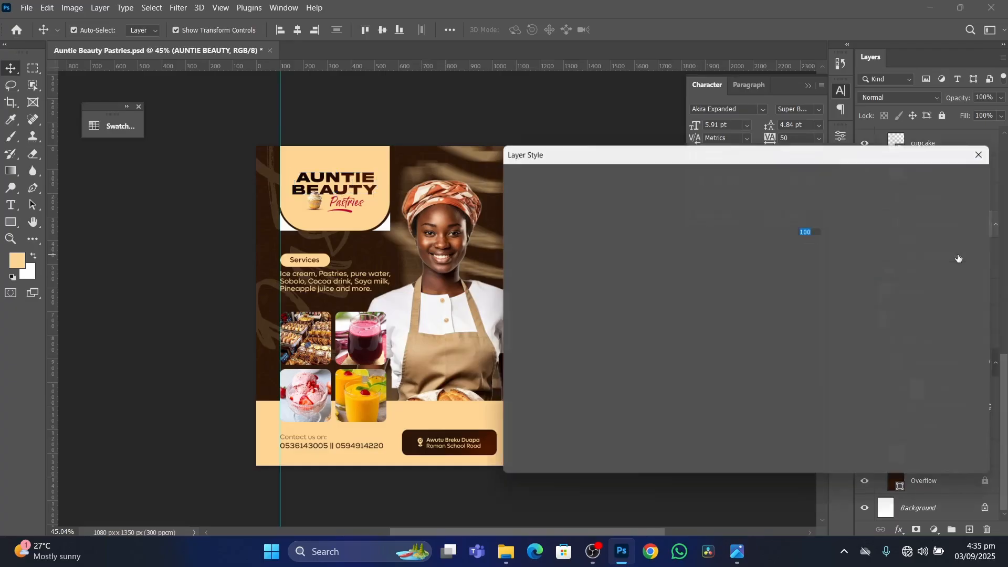
pyautogui.click(752, 247)
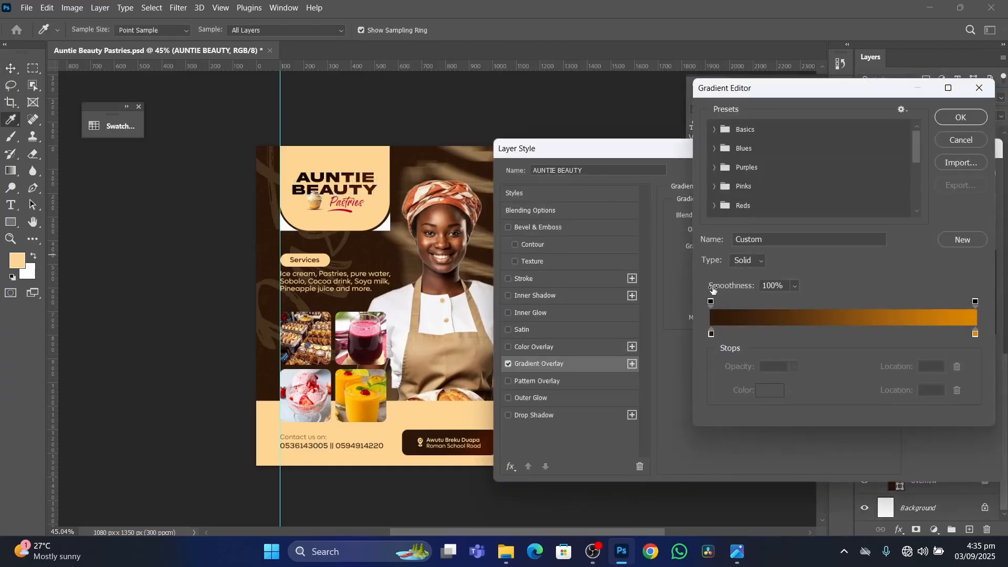
pyautogui.click(711, 302)
pyautogui.moveTo(741, 370); pyautogui.dragTo(606, 362)
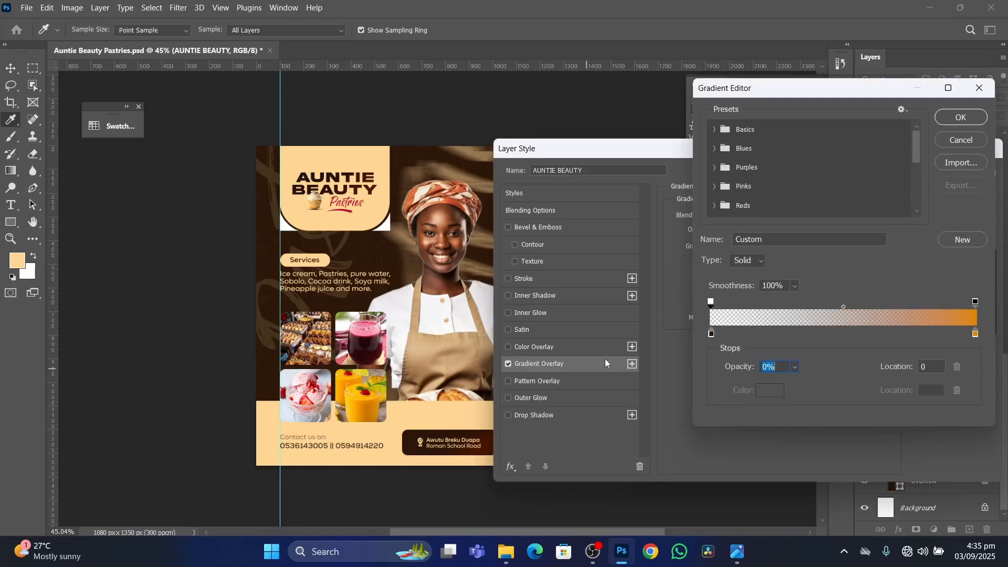
pyautogui.click(961, 117)
pyautogui.click(954, 174)
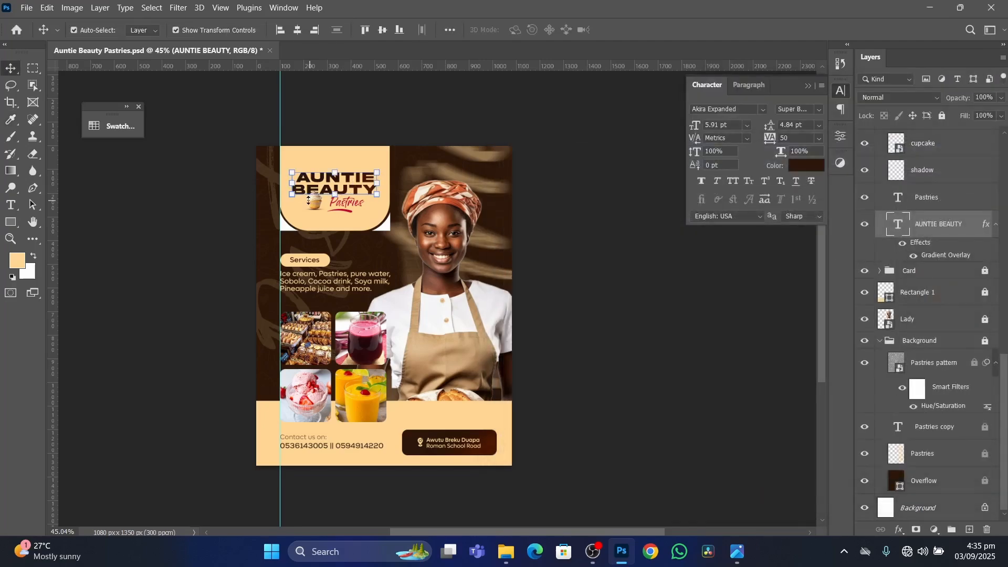
pyautogui.click(592, 275)
# Examine the heading card, the lady and the overall flyer, both up close and as a whole.
pyautogui.scroll(3, 363, 192)
pyautogui.scroll(2, 362, 191)
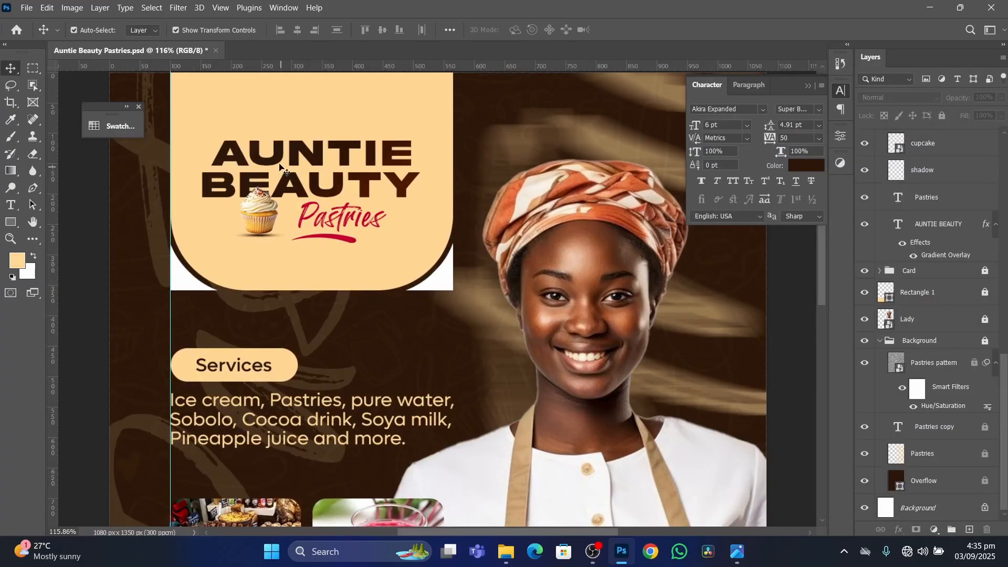
pyautogui.scroll(-5, 286, 178)
pyautogui.scroll(4, 344, 254)
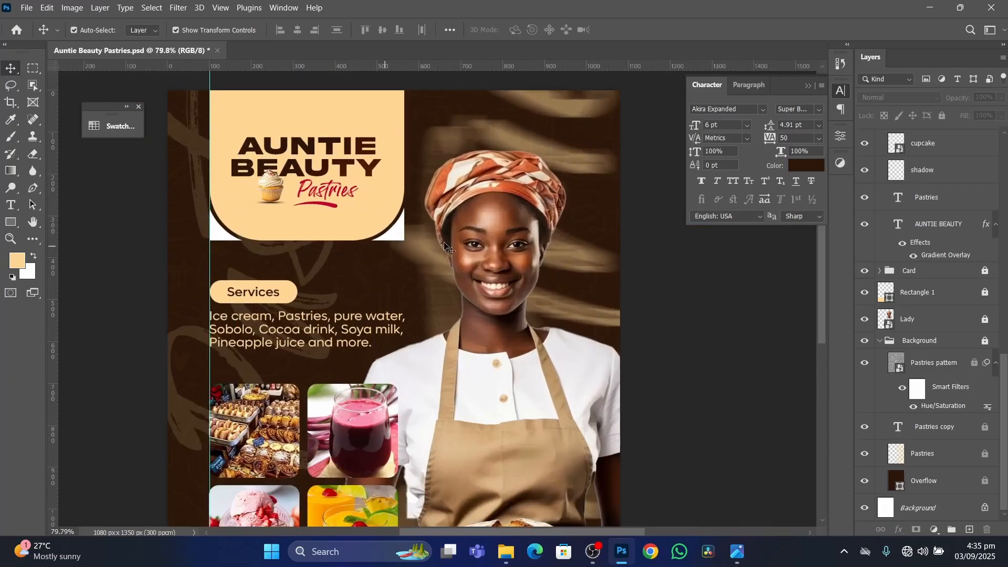
pyautogui.scroll(-3, 373, 260)
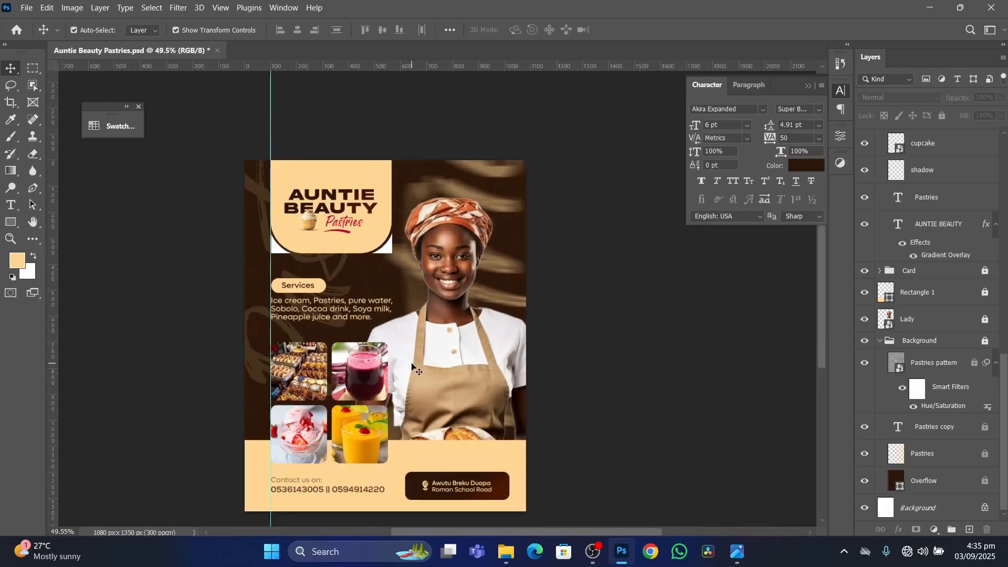
pyautogui.scroll(1, 415, 368)
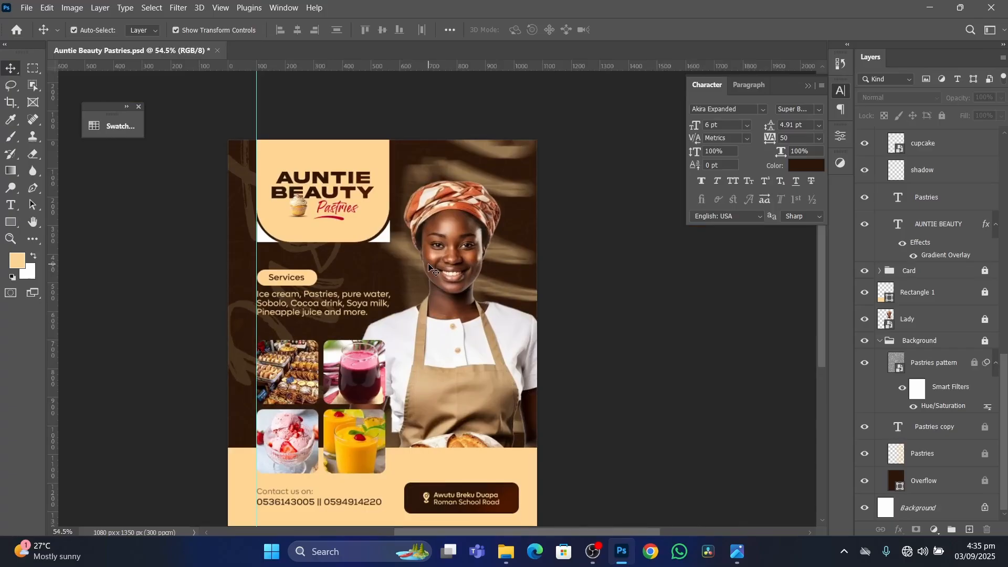
pyautogui.scroll(3, 458, 223)
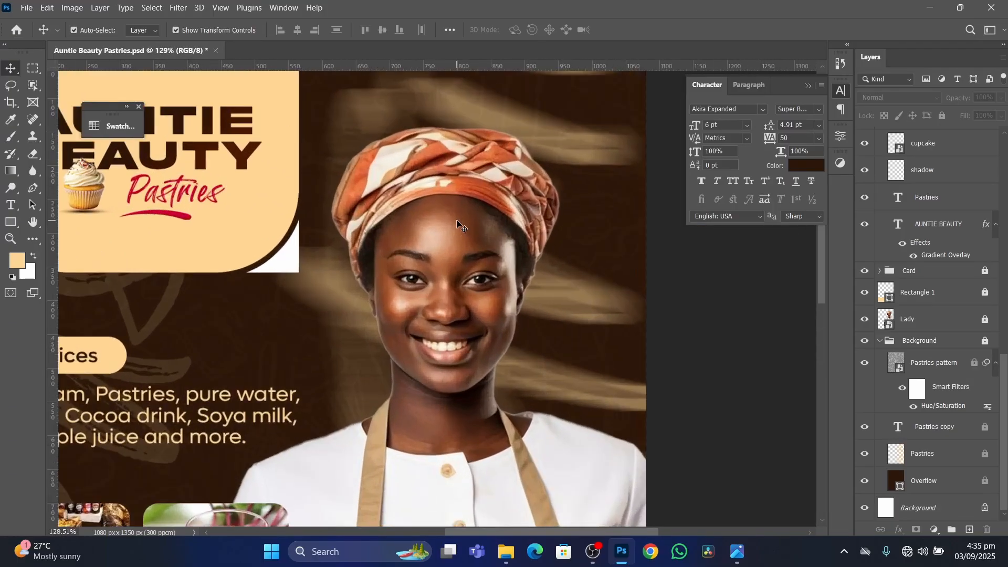
pyautogui.scroll(-3, 454, 237)
pyautogui.scroll(2, 451, 242)
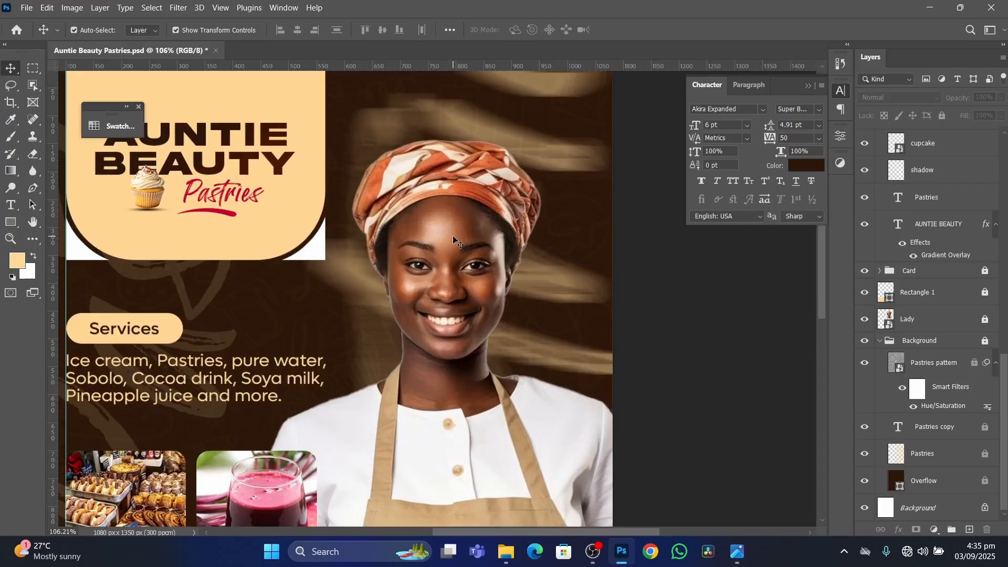
pyautogui.scroll(-5, 453, 237)
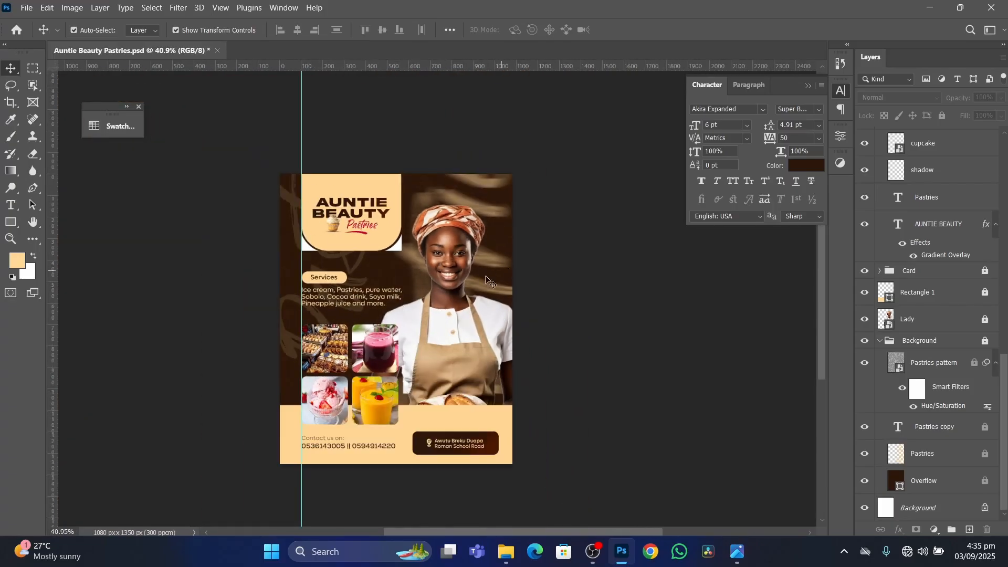
pyautogui.scroll(3, 418, 310)
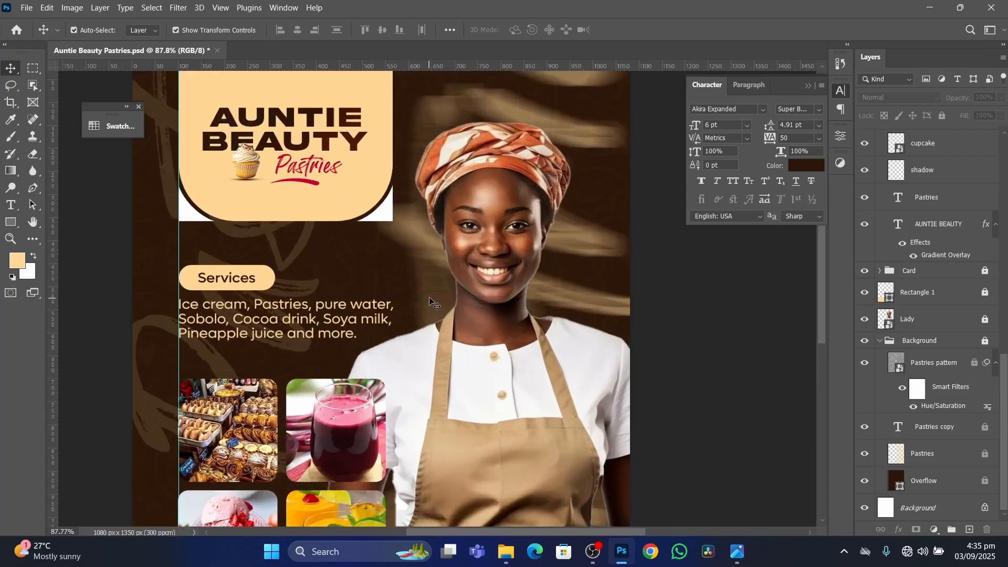
# Switch to the reference image Auntie Beauty Pastries Tutorials.png, compare its heading and overall layout, and return to Photoshop.
pyautogui.click(738, 551)
pyautogui.scroll(5, 413, 76)
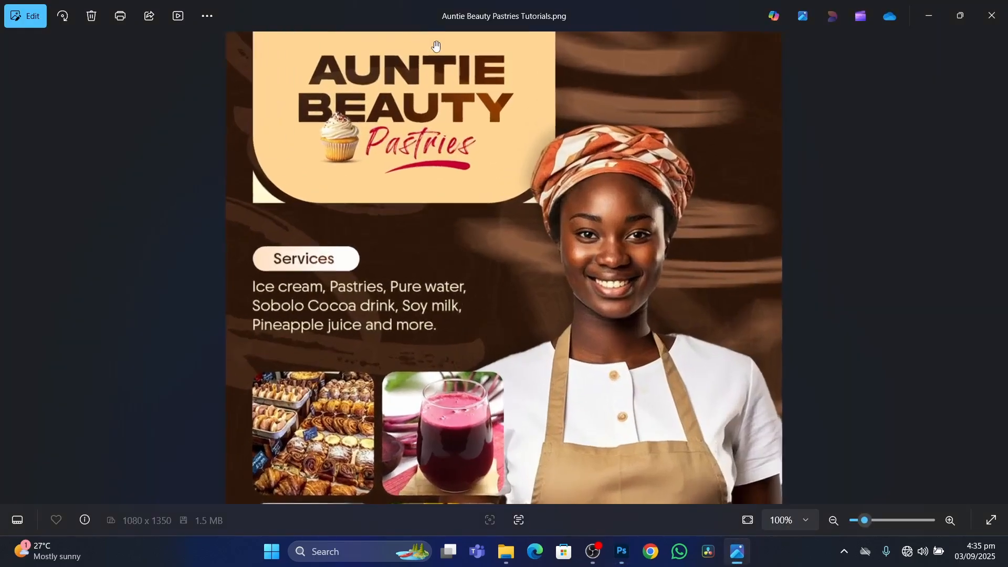
pyautogui.scroll(-3, 413, 76)
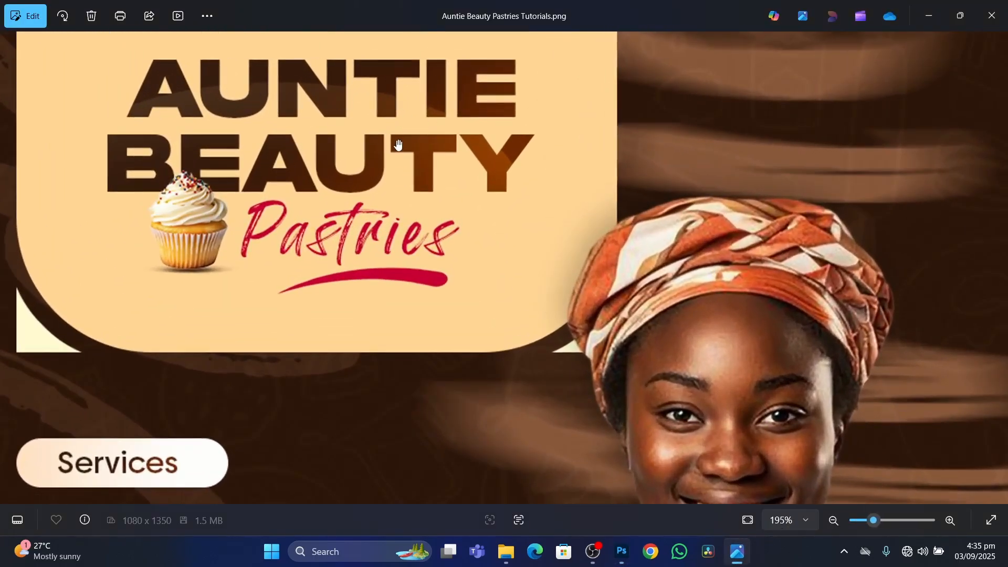
pyautogui.scroll(-3, 315, 183)
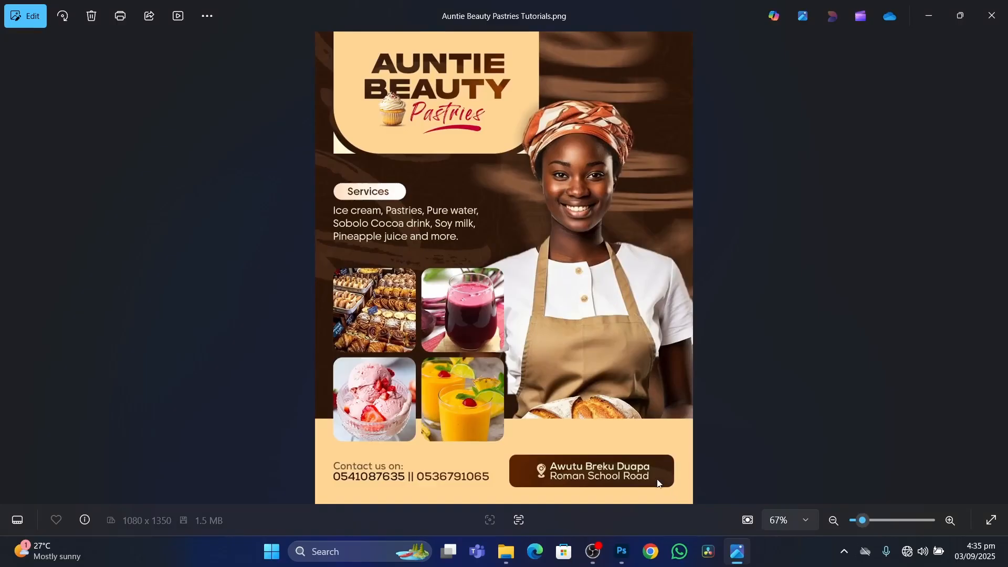
pyautogui.click(622, 551)
# Review the flyer's overall composition against the reference and collapse the Character settings to clear the view.
pyautogui.scroll(-3, 334, 231)
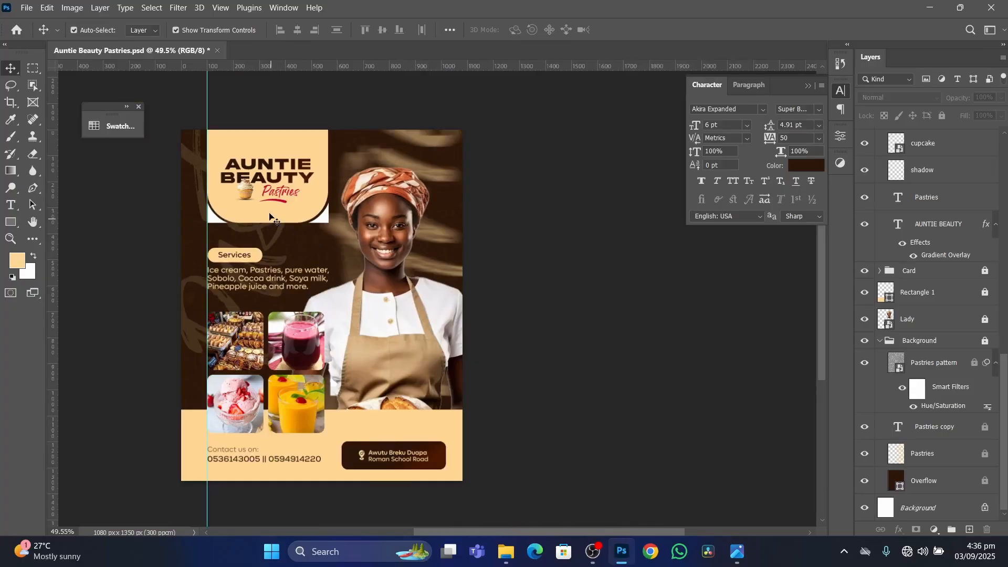
pyautogui.scroll(2, 297, 187)
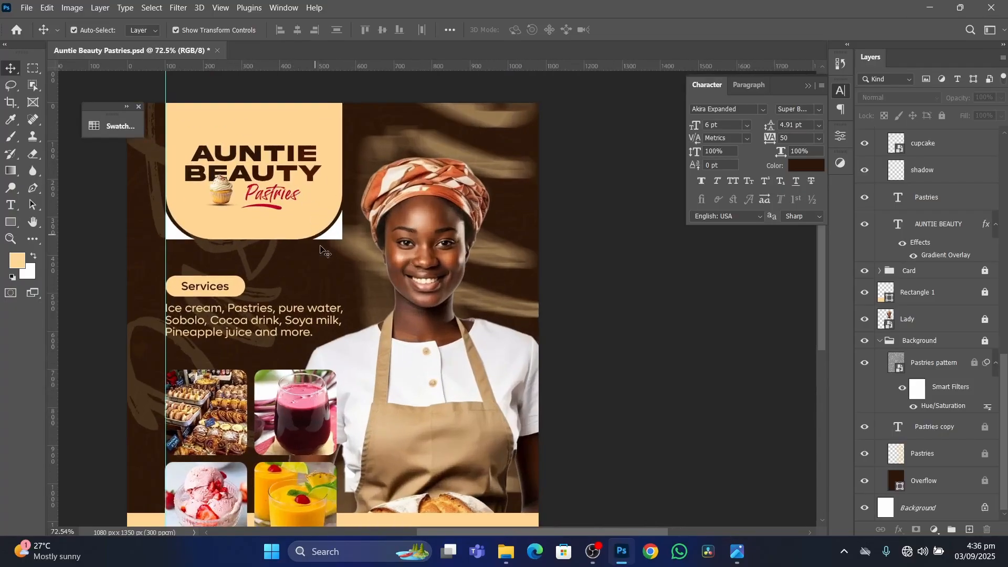
pyautogui.scroll(-3, 321, 251)
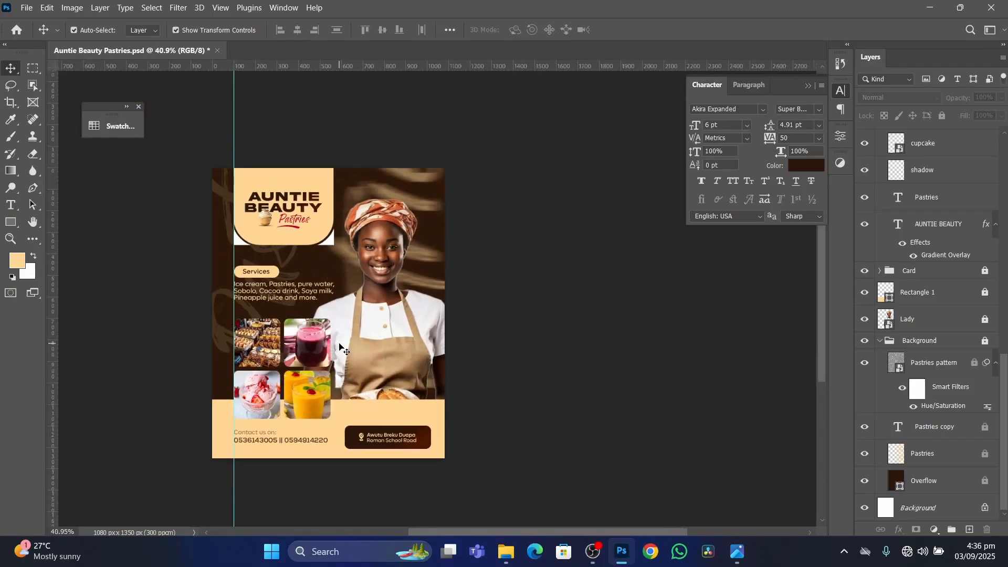
pyautogui.scroll(3, 340, 345)
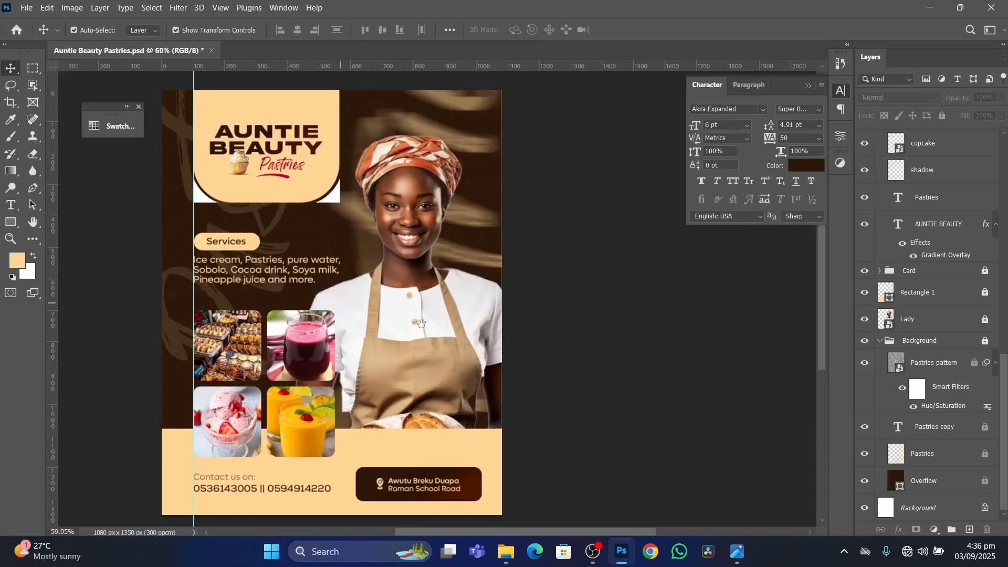
pyautogui.scroll(-2, 472, 294)
pyautogui.scroll(3, 518, 280)
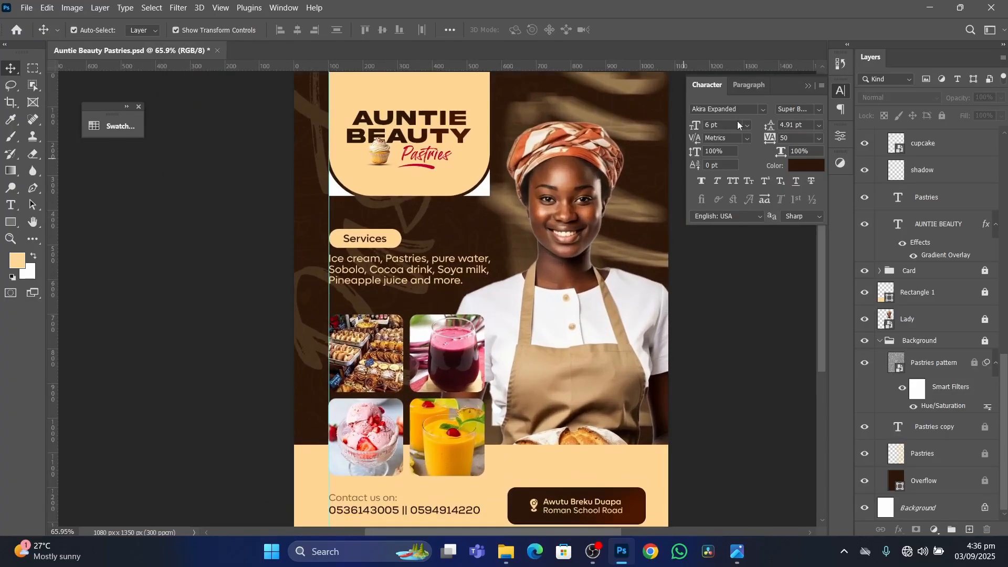
pyautogui.click(809, 85)
pyautogui.scroll(-3, 520, 234)
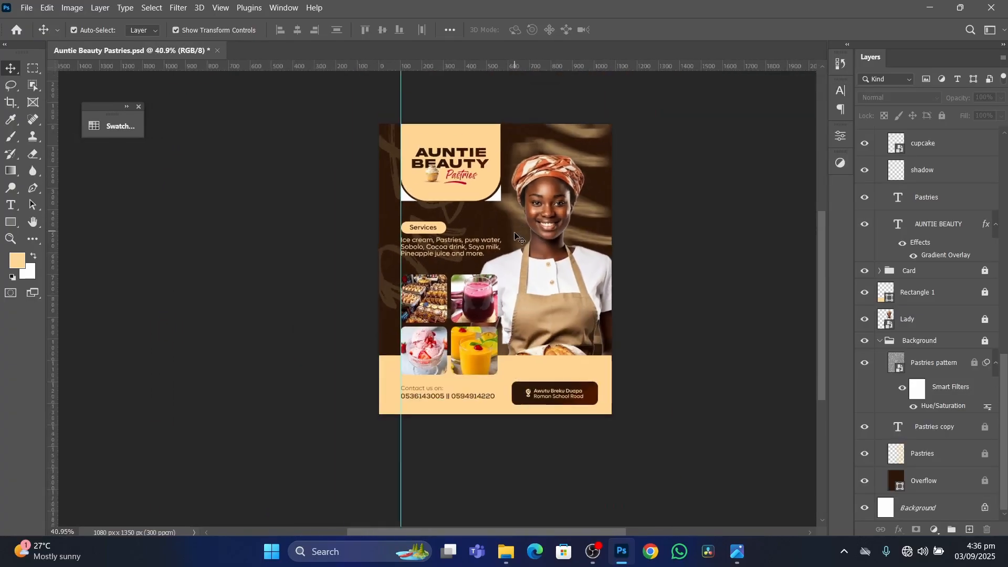
pyautogui.scroll(2, 541, 239)
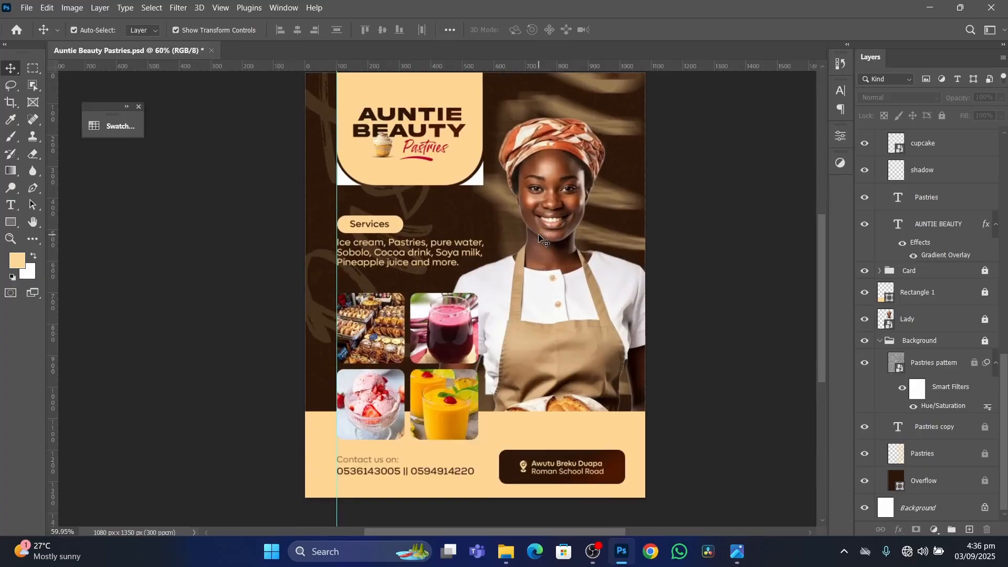